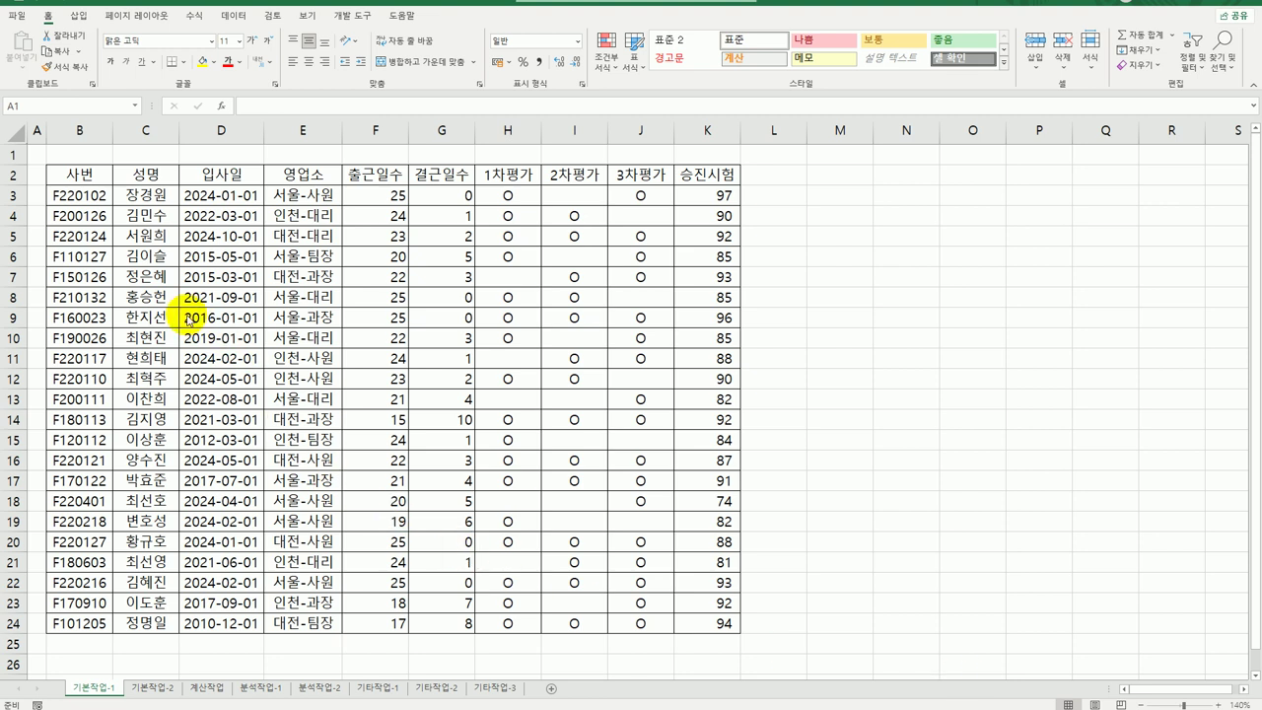
- Review the extent of the employee table B2:K24, its three evaluation columns and the 승진시험 scores
click(94, 174)
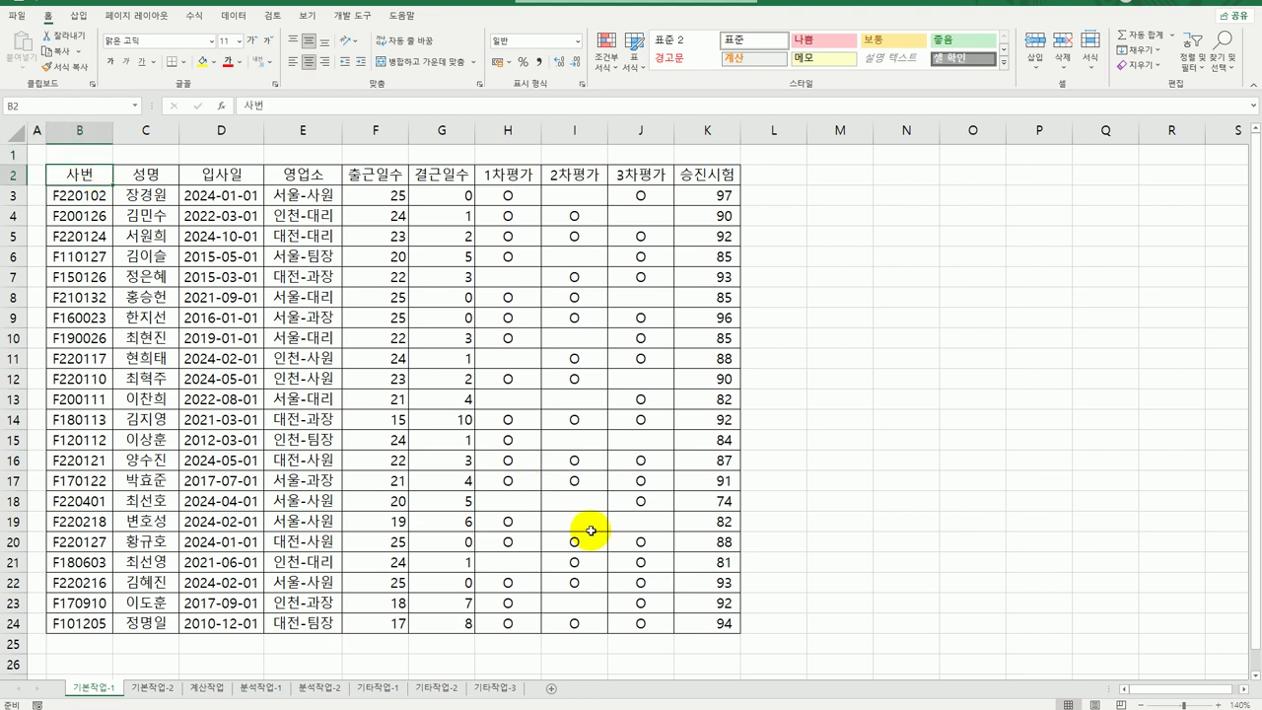
click(706, 625)
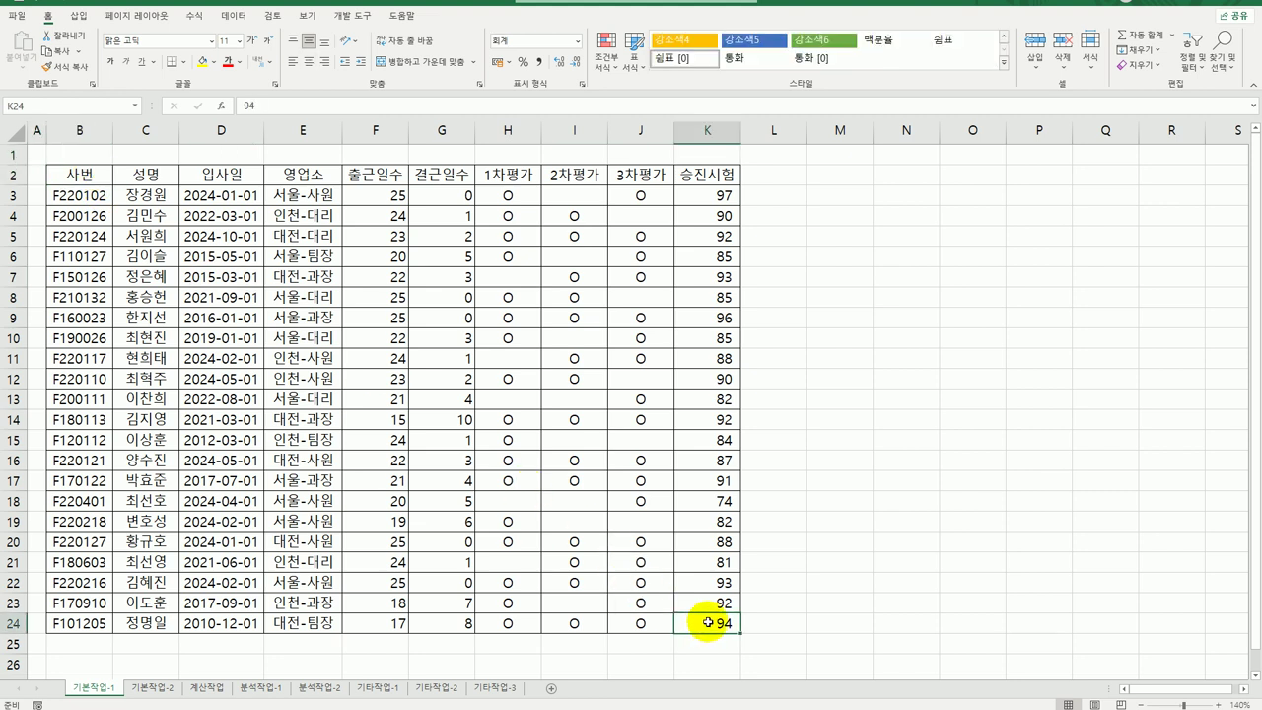
click(621, 193)
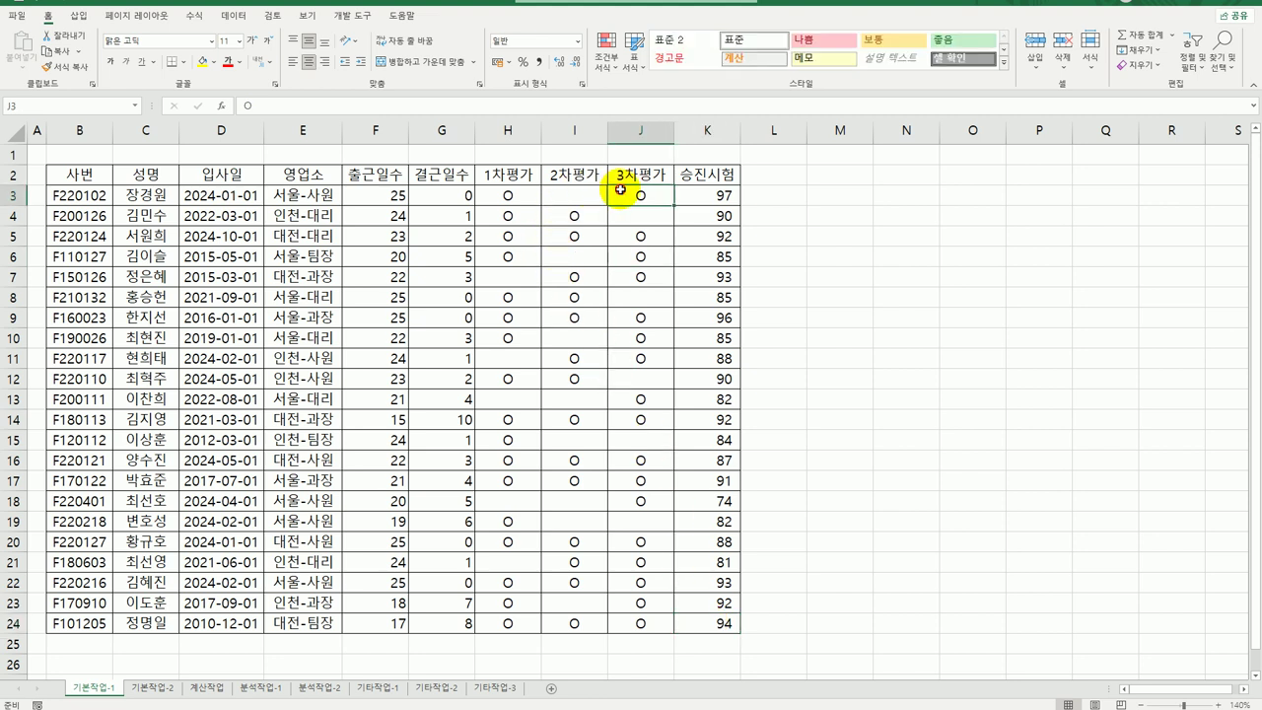
click(523, 217)
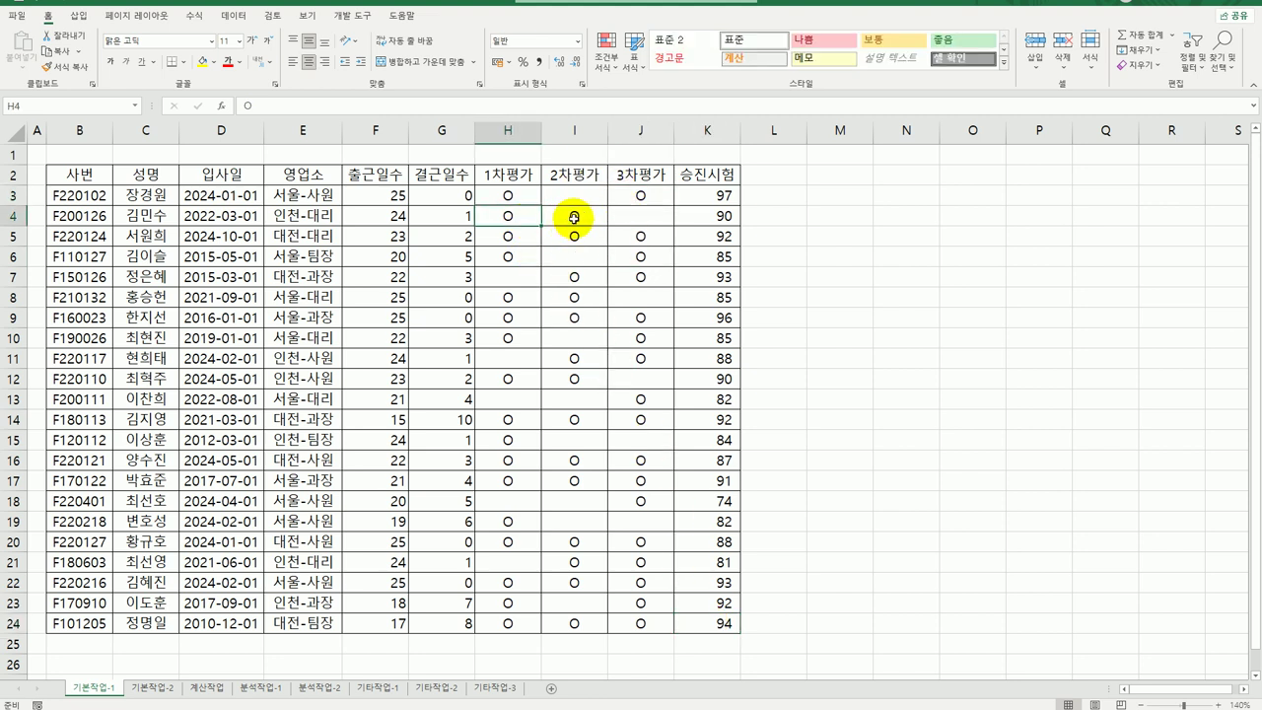
click(571, 214)
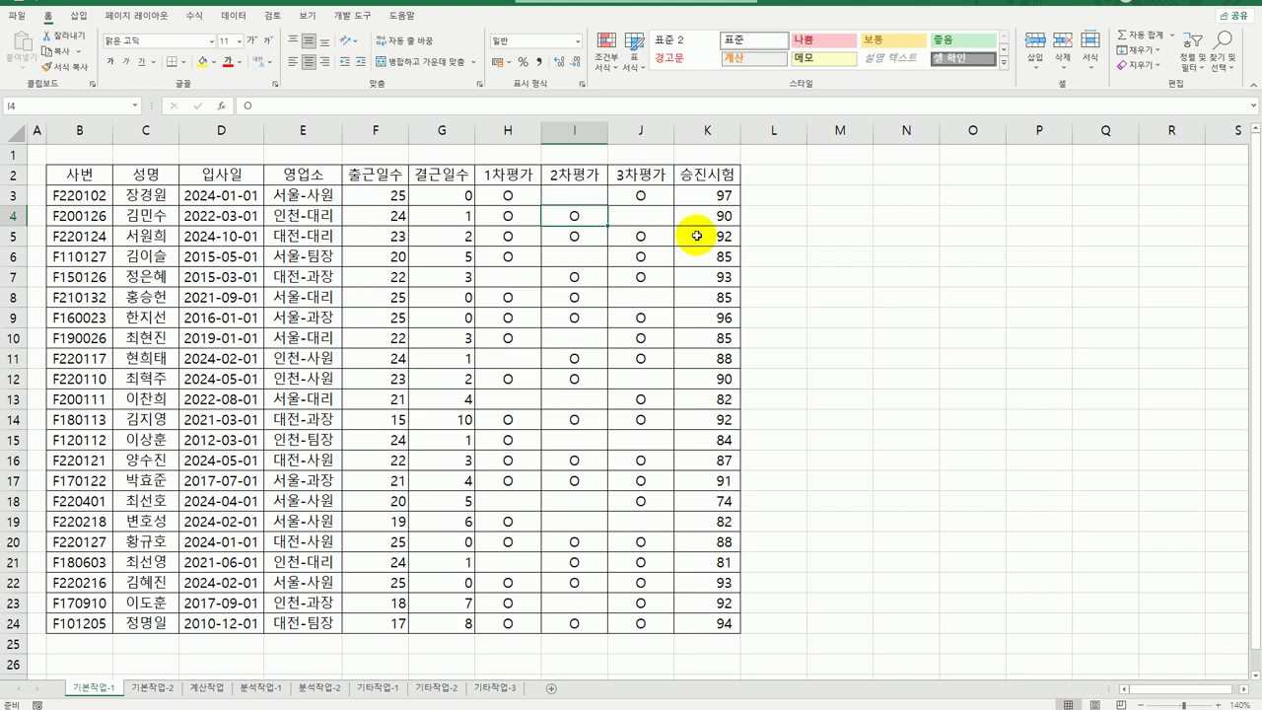
click(729, 195)
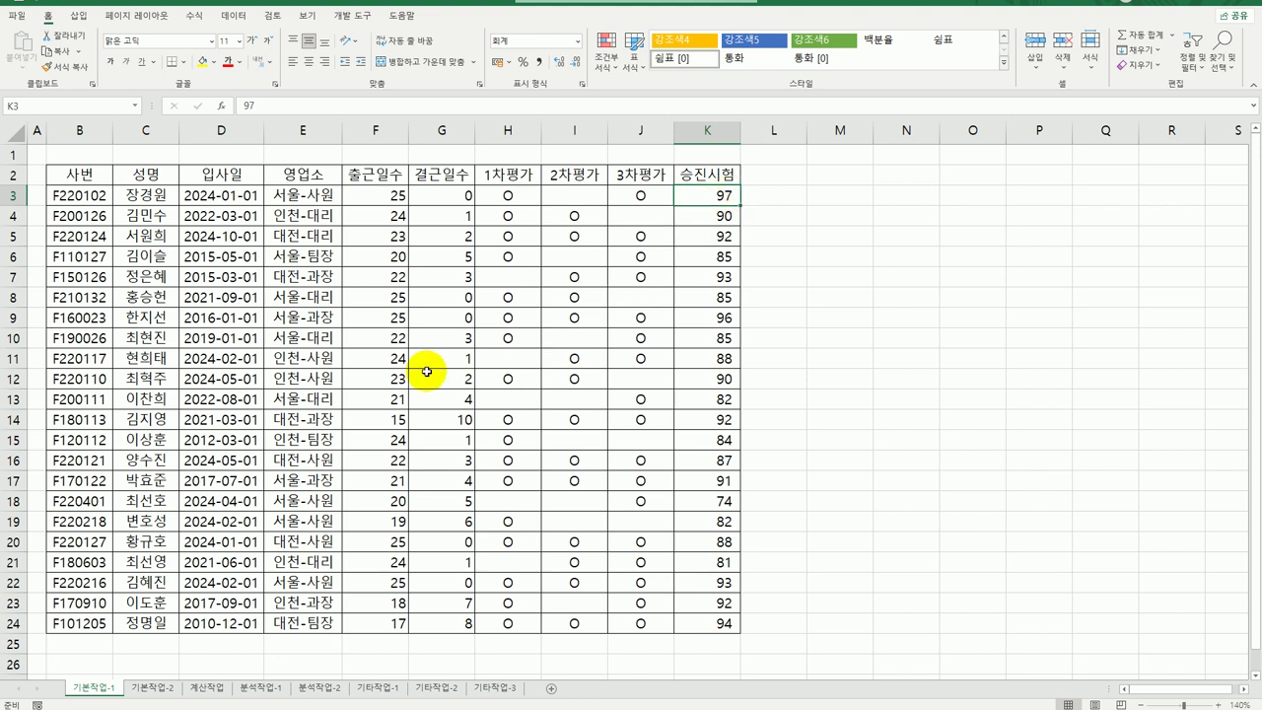
- Enter the criteria heading 조건 in cell B26 below the employee table
click(97, 659)
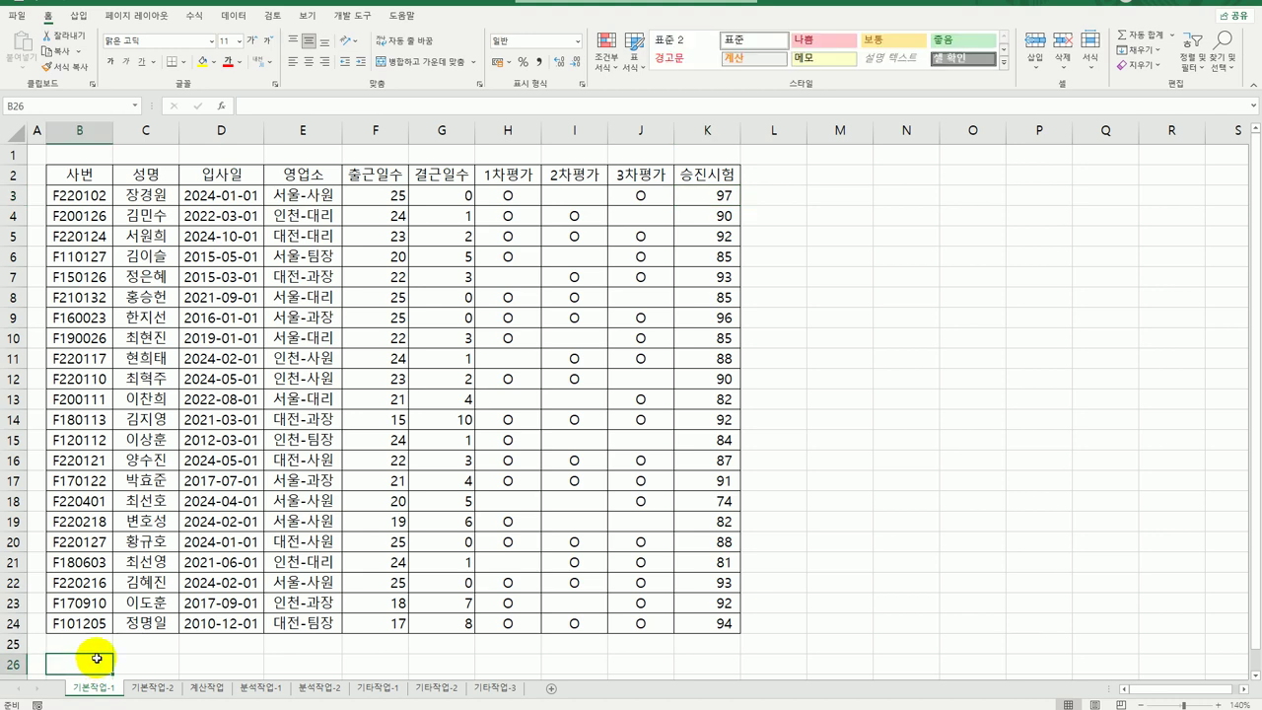
scroll(96, 658, down, 3)
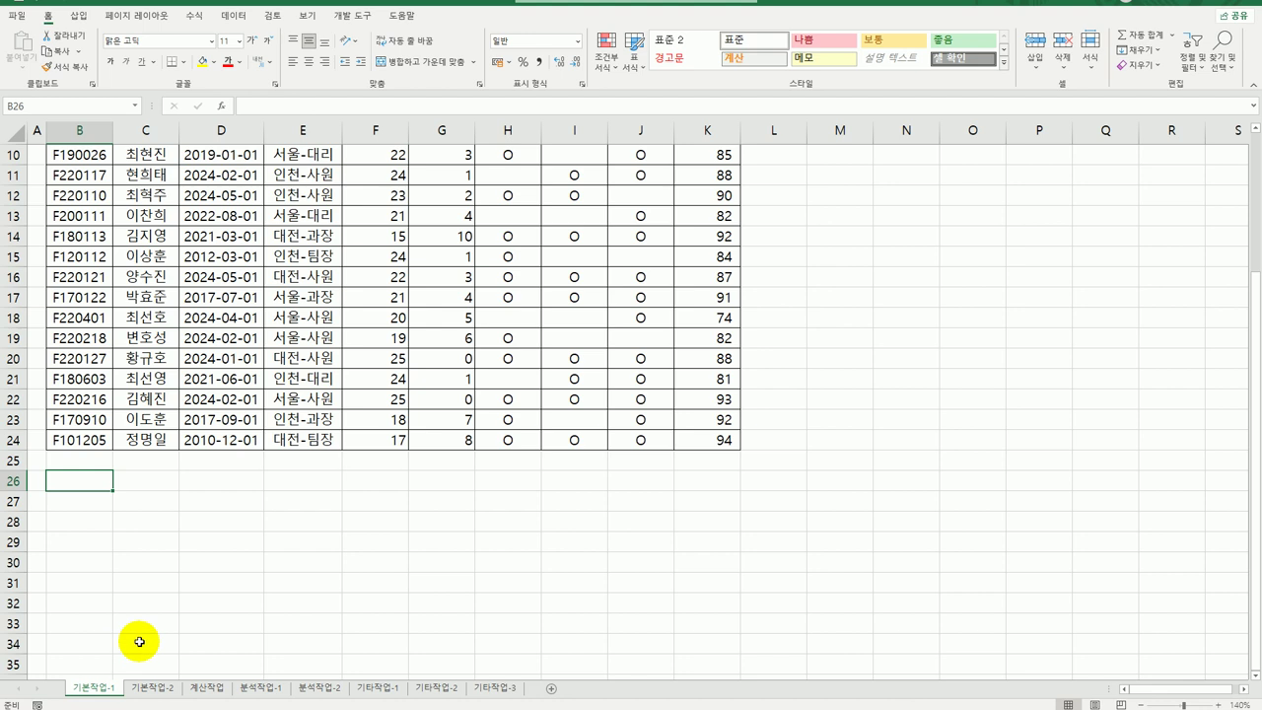
text(w)
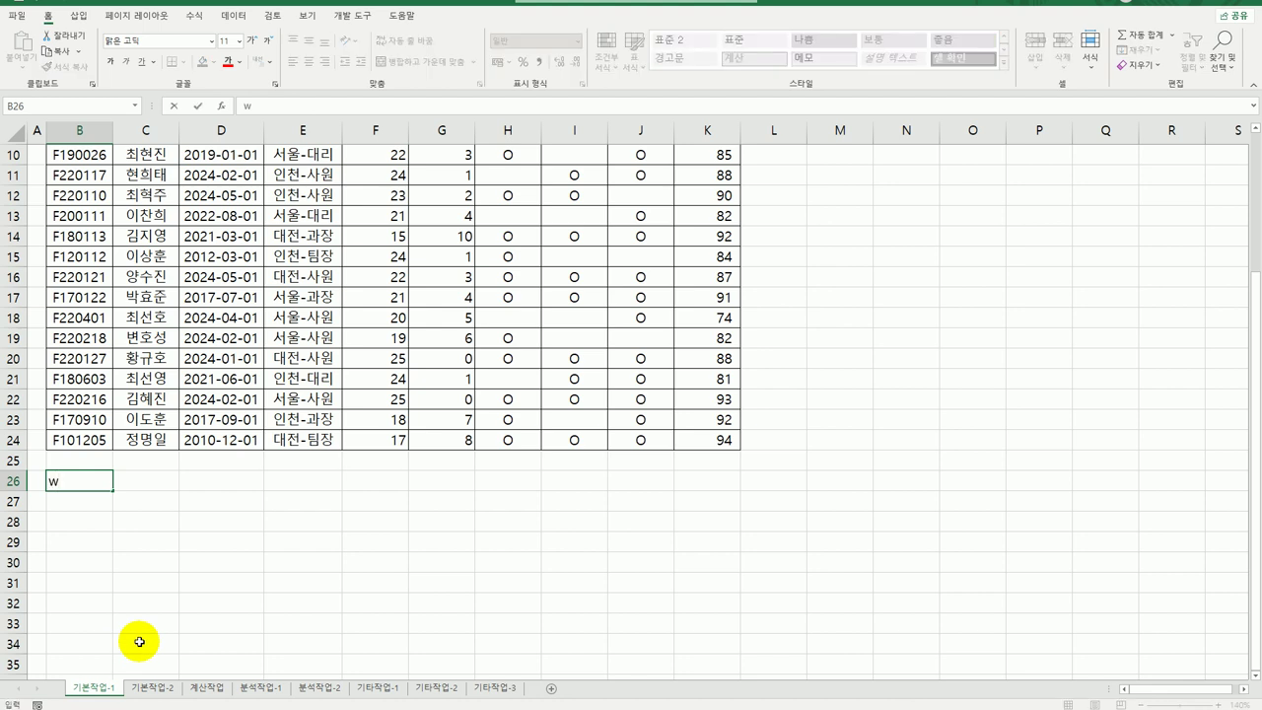
key(BackSpace)
text(조건)
key(Return)
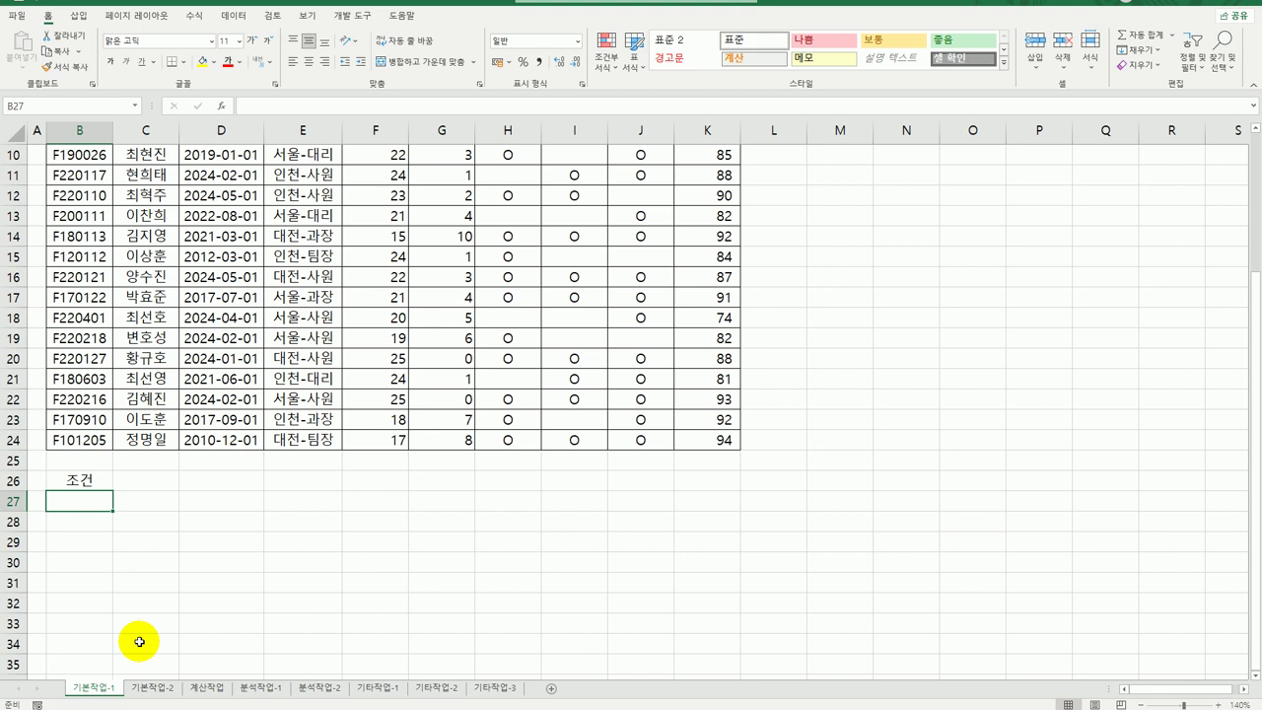
- Begin an AND formula in B27 whose first condition is COUNTA(H3:J3)=3, requiring all three evaluations to be filled
text(=)
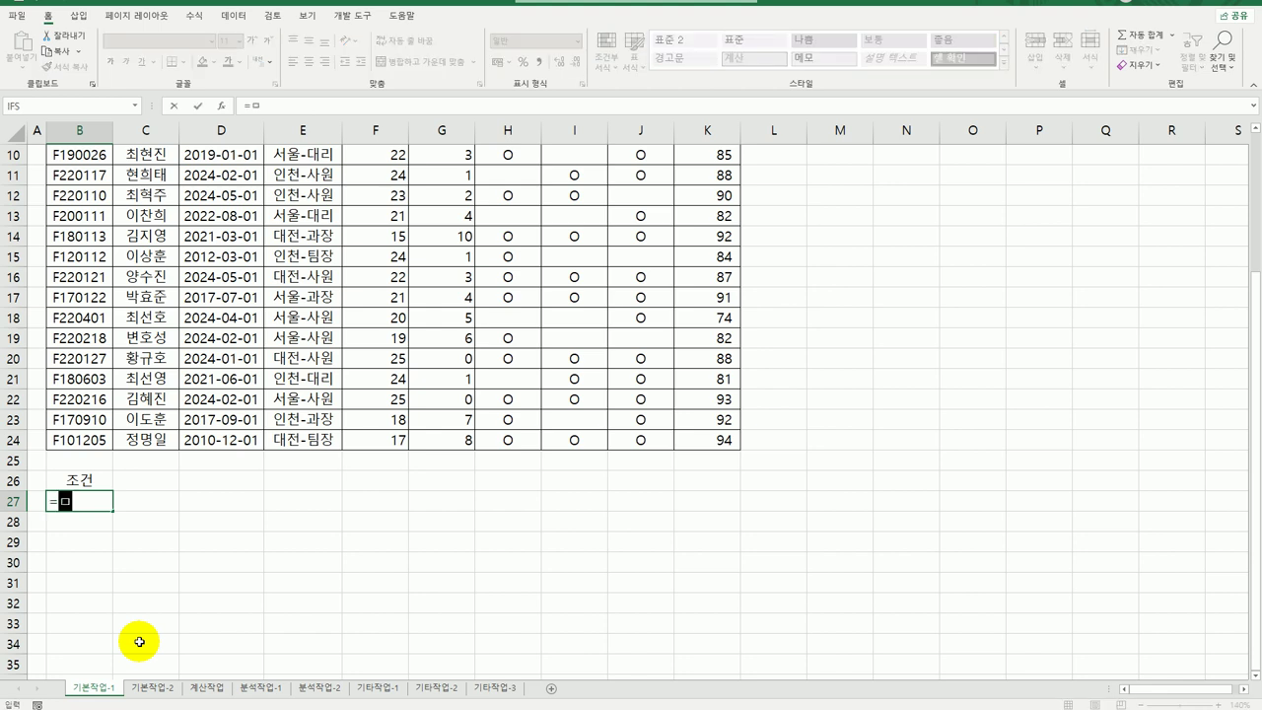
text(and()
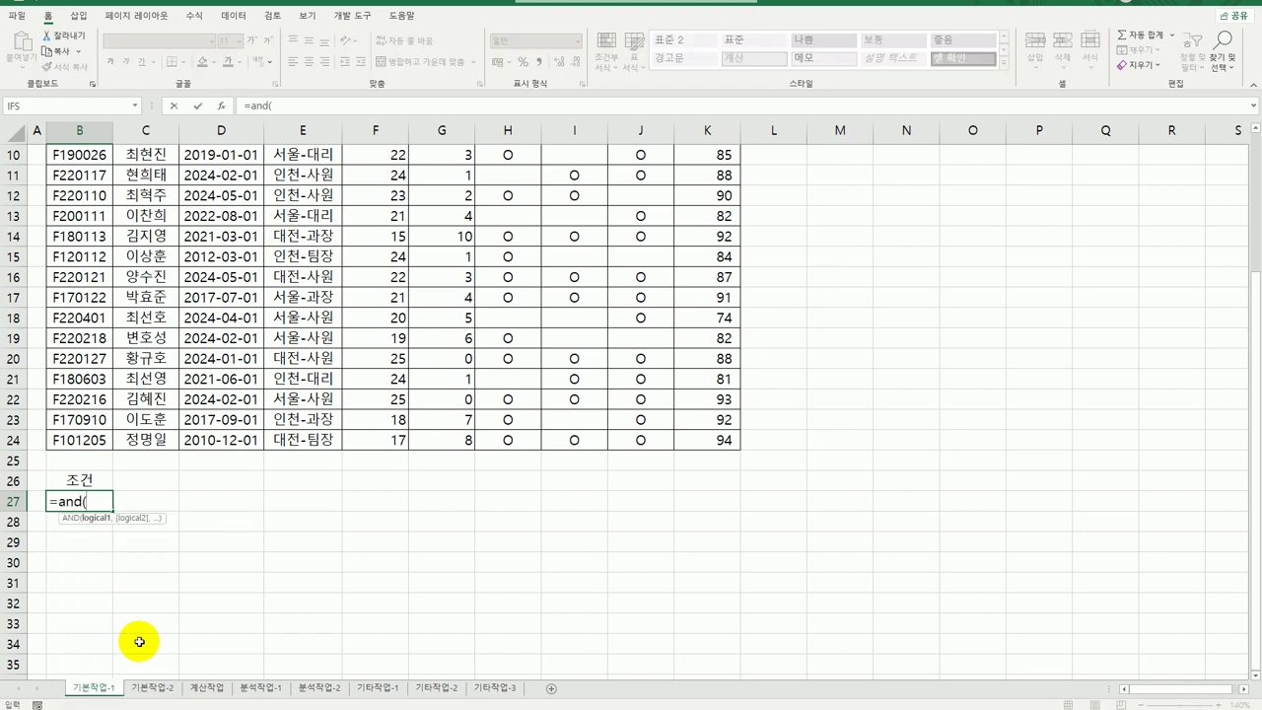
text(counta)
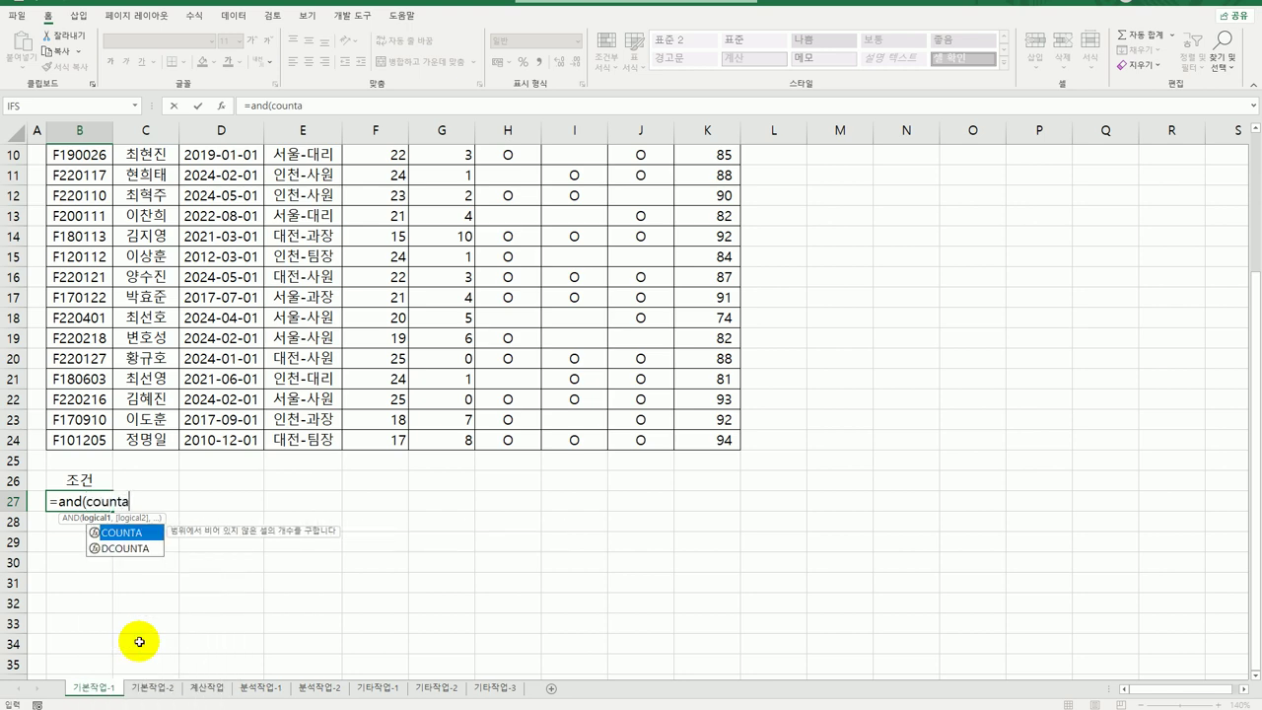
key(Tab)
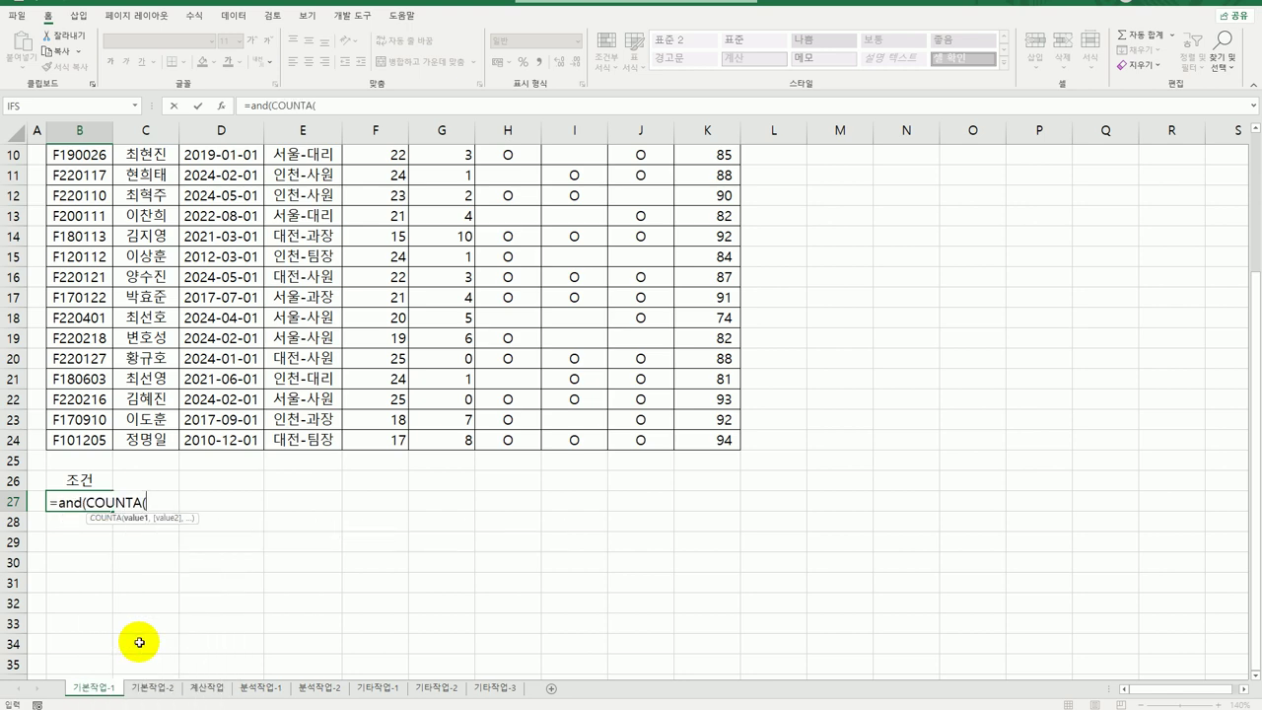
scroll(583, 433, up, 3)
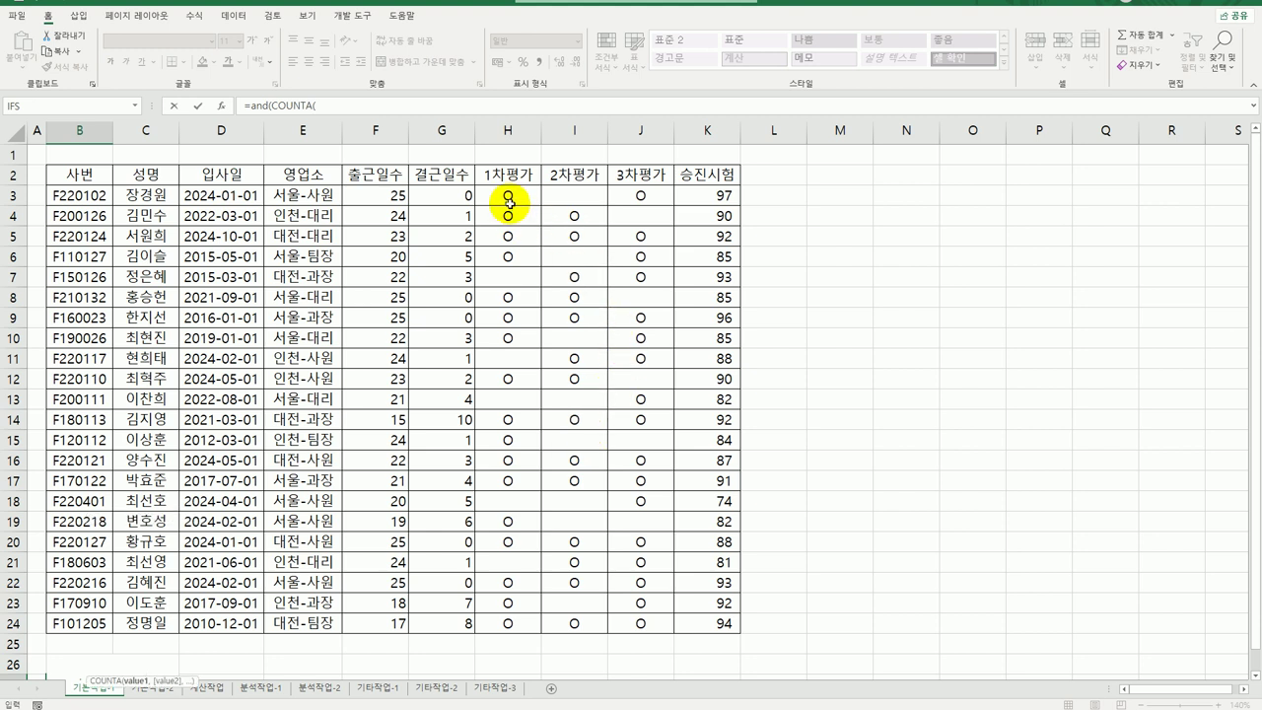
drag(508, 195, 625, 198)
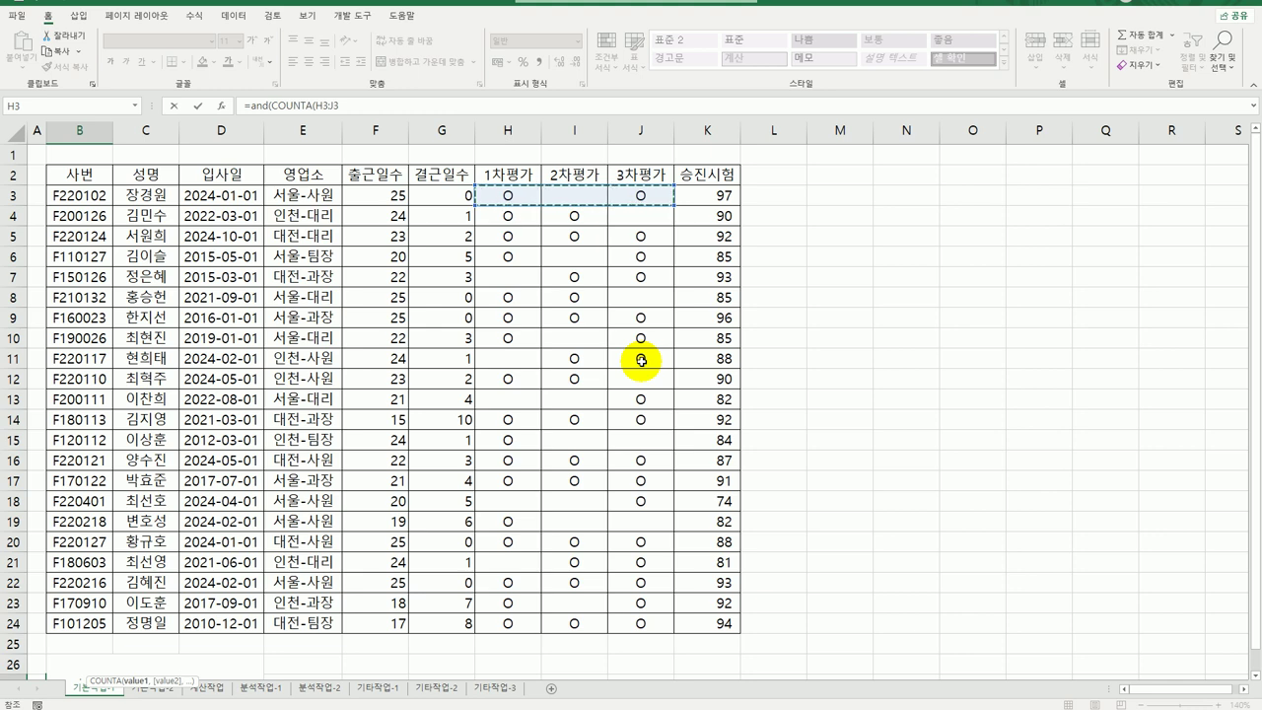
text())
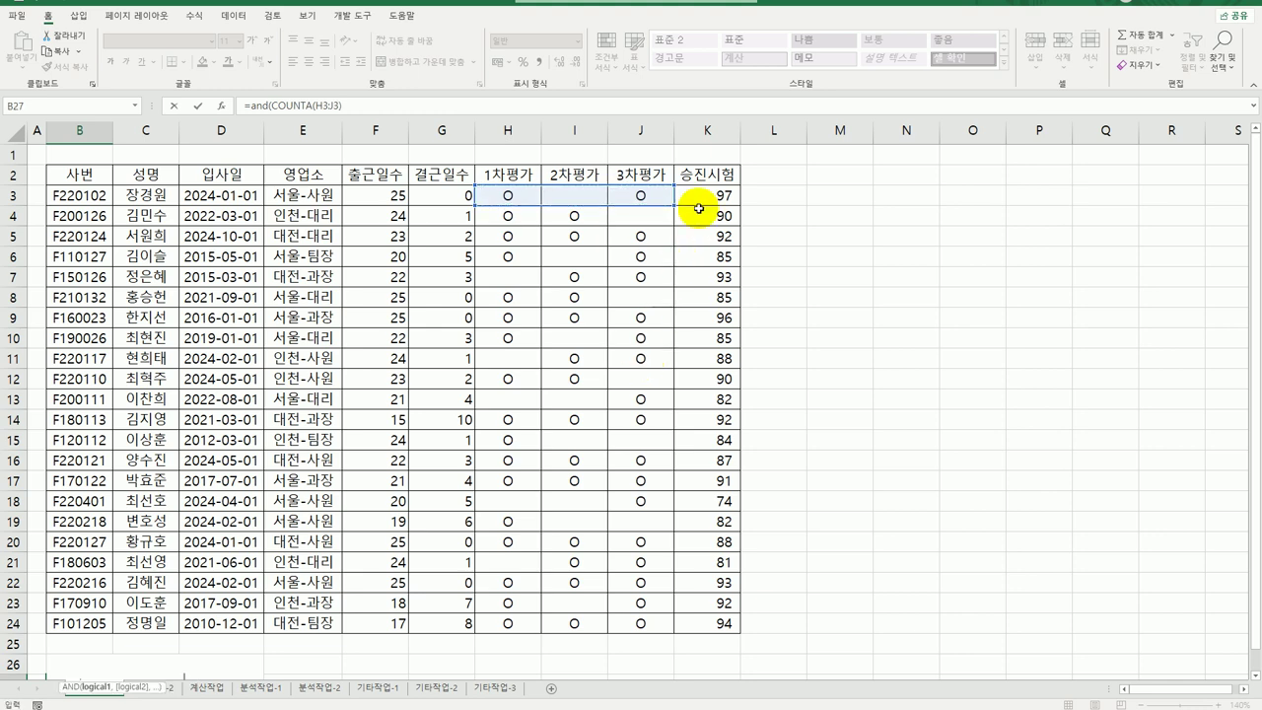
scroll(698, 208, down, 3)
text(=)
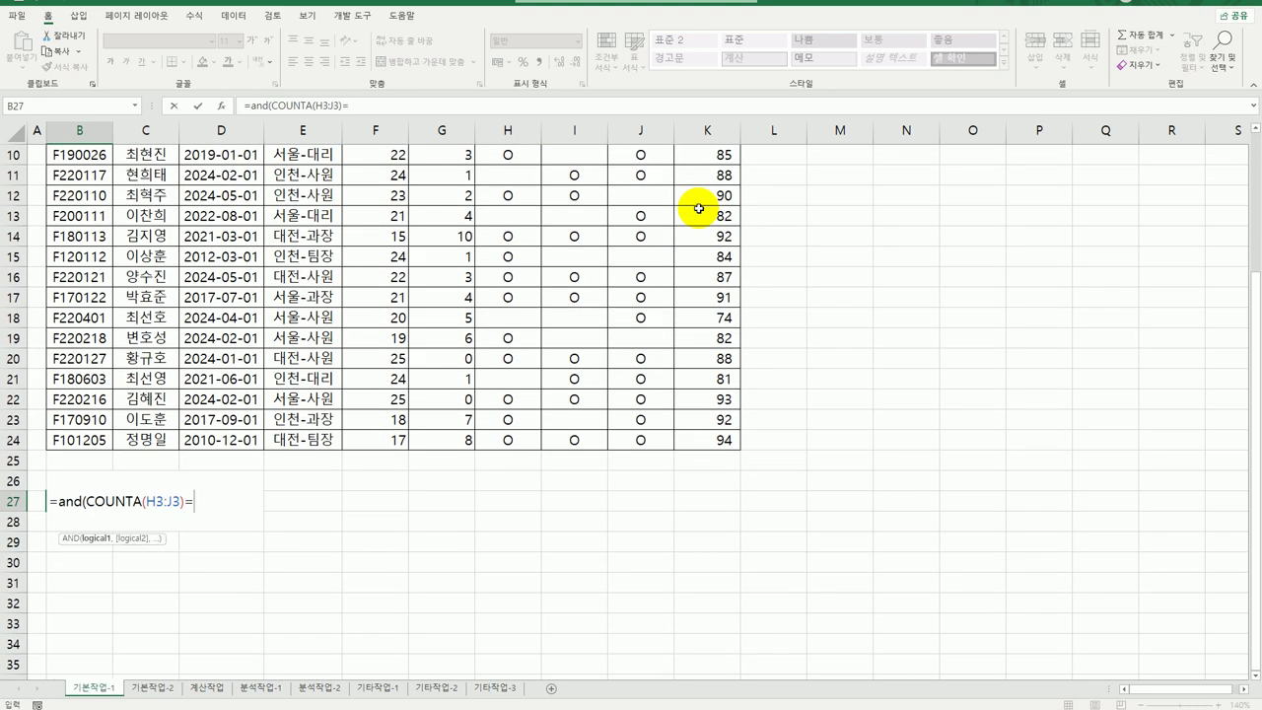
text(3,)
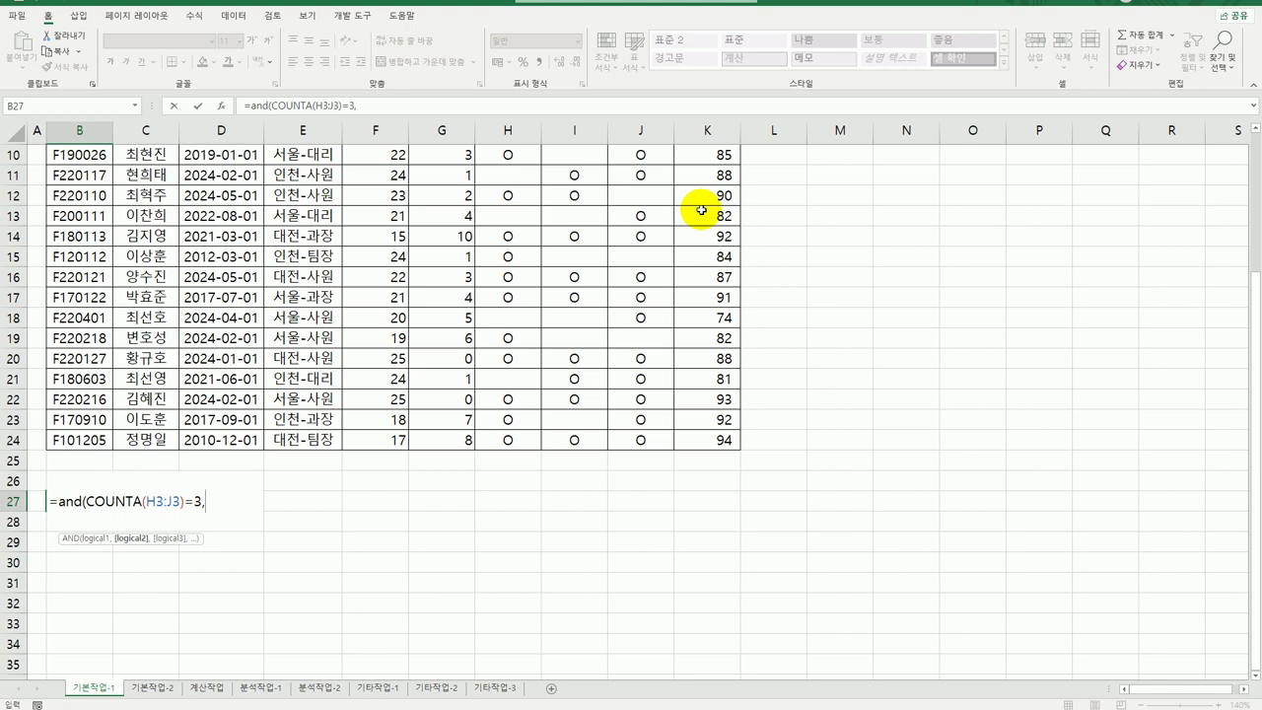
- Complete the AND formula in B27 with the second condition K3>=90 for the 승진시험 score
key(Escape)
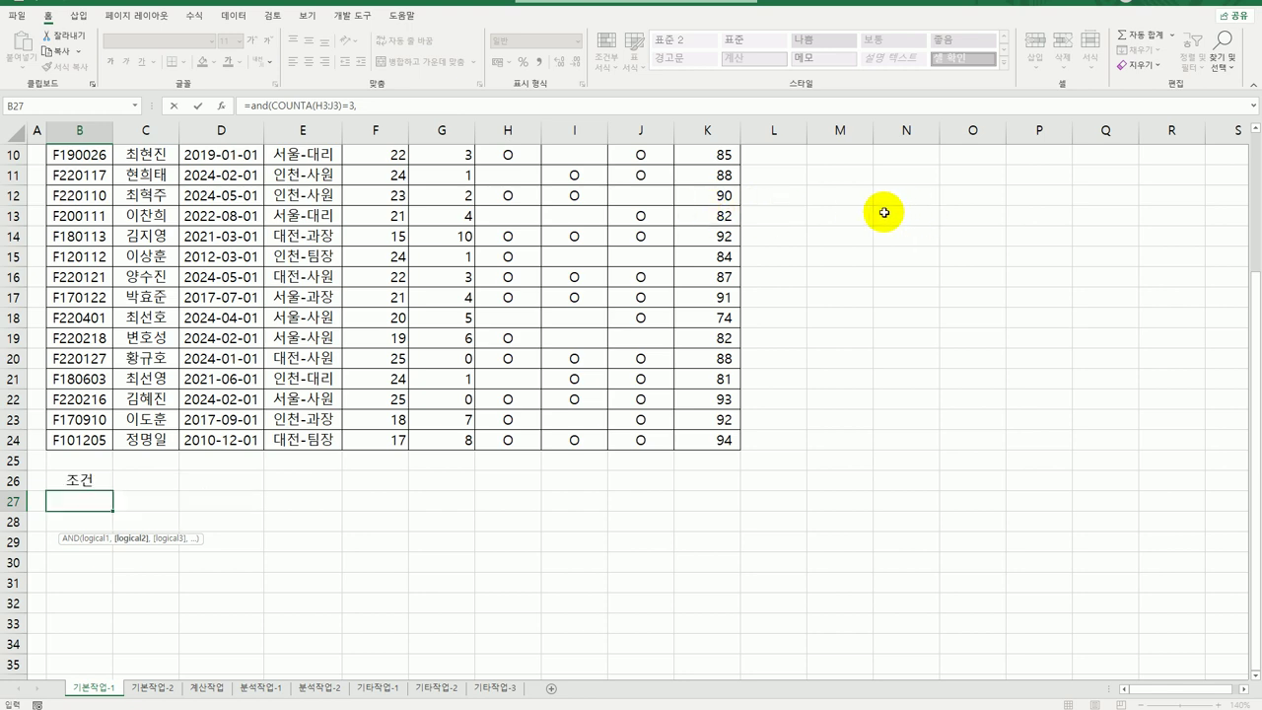
scroll(885, 213, up, 3)
click(720, 196)
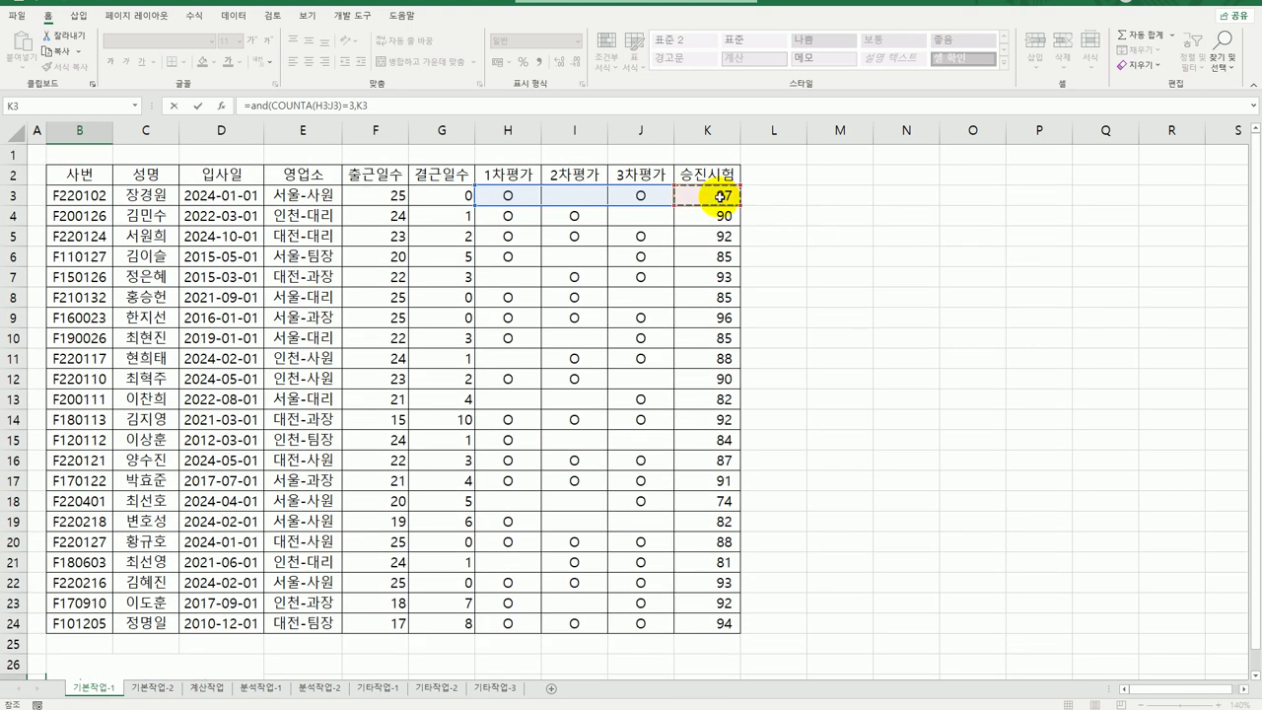
scroll(718, 212, down, 3)
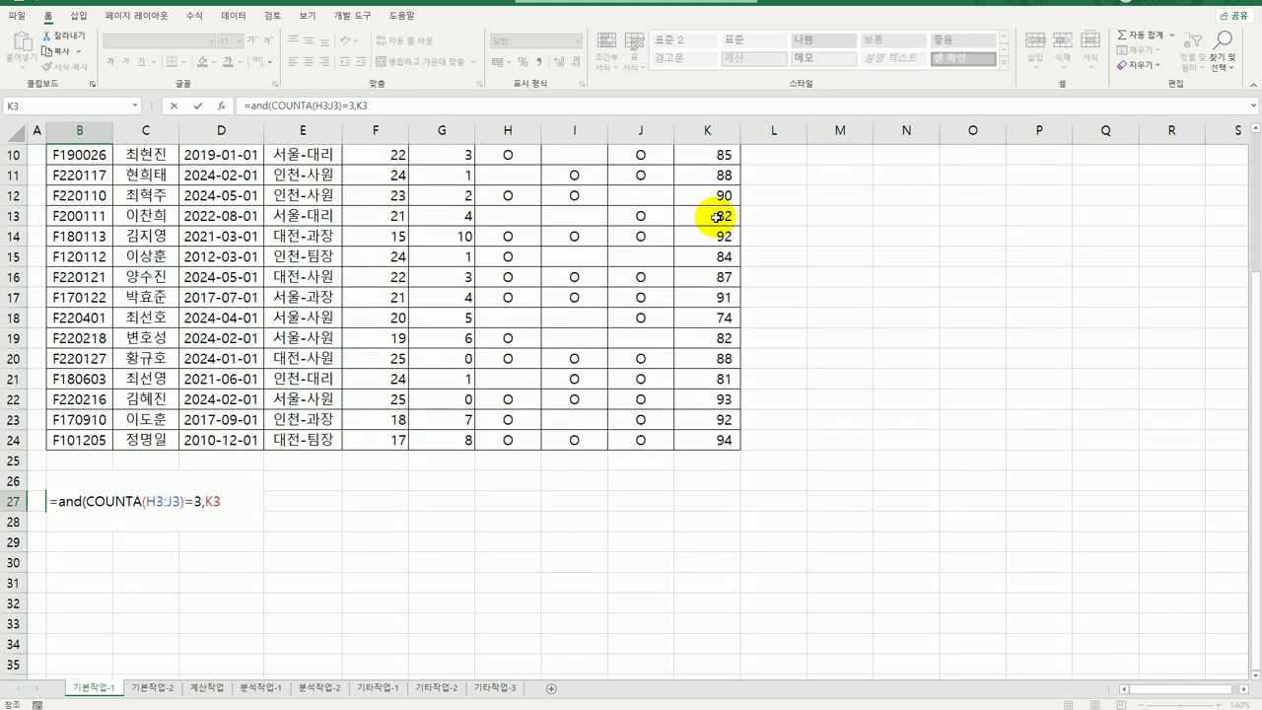
text(>=)
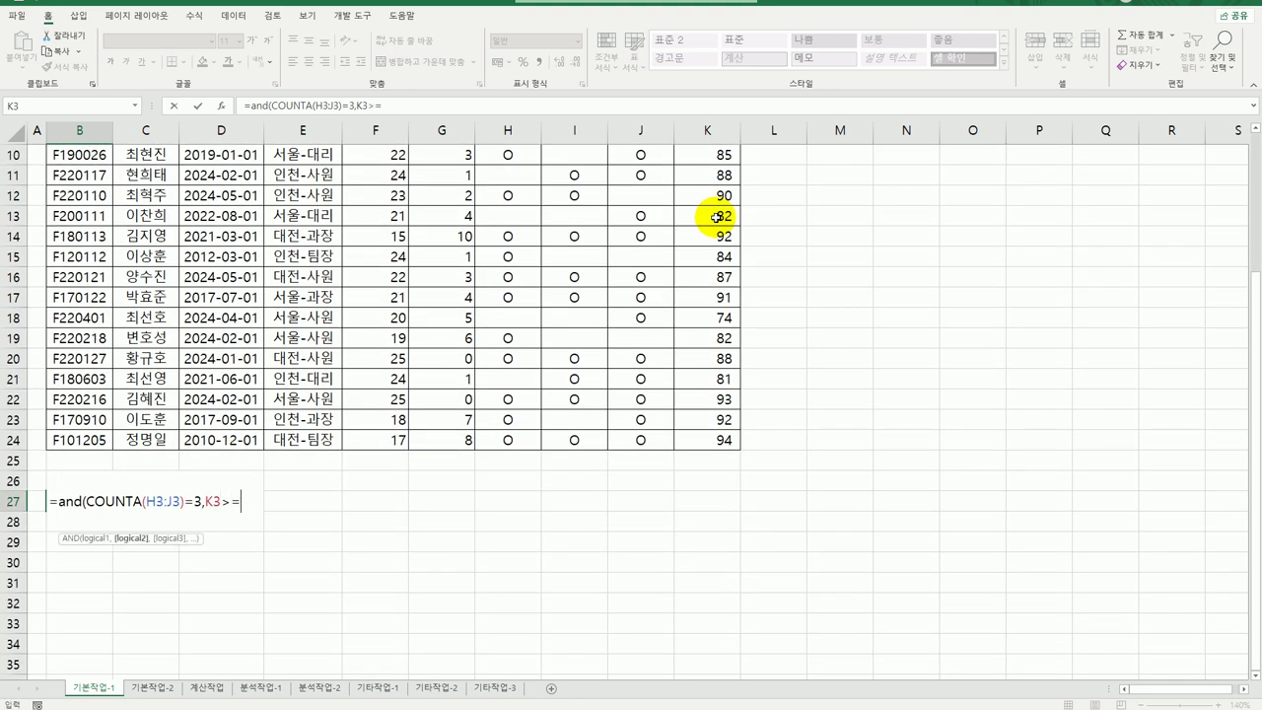
text(90))
key(Return)
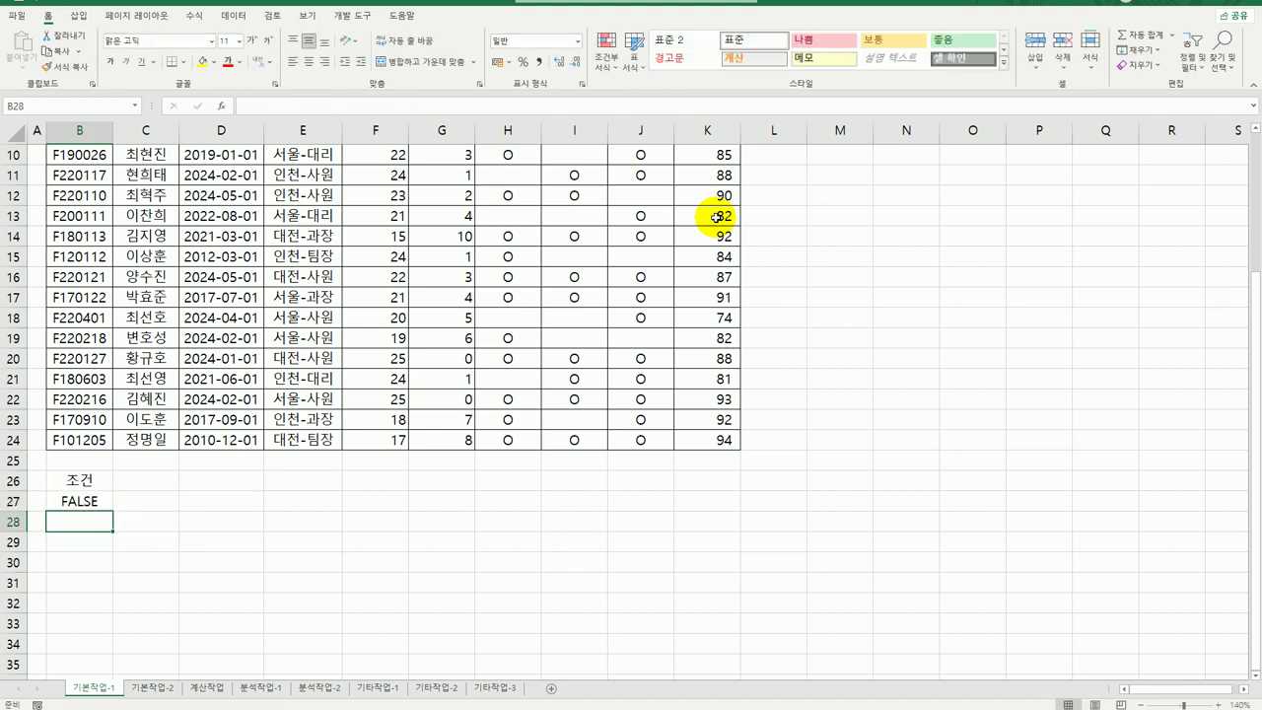
click(108, 501)
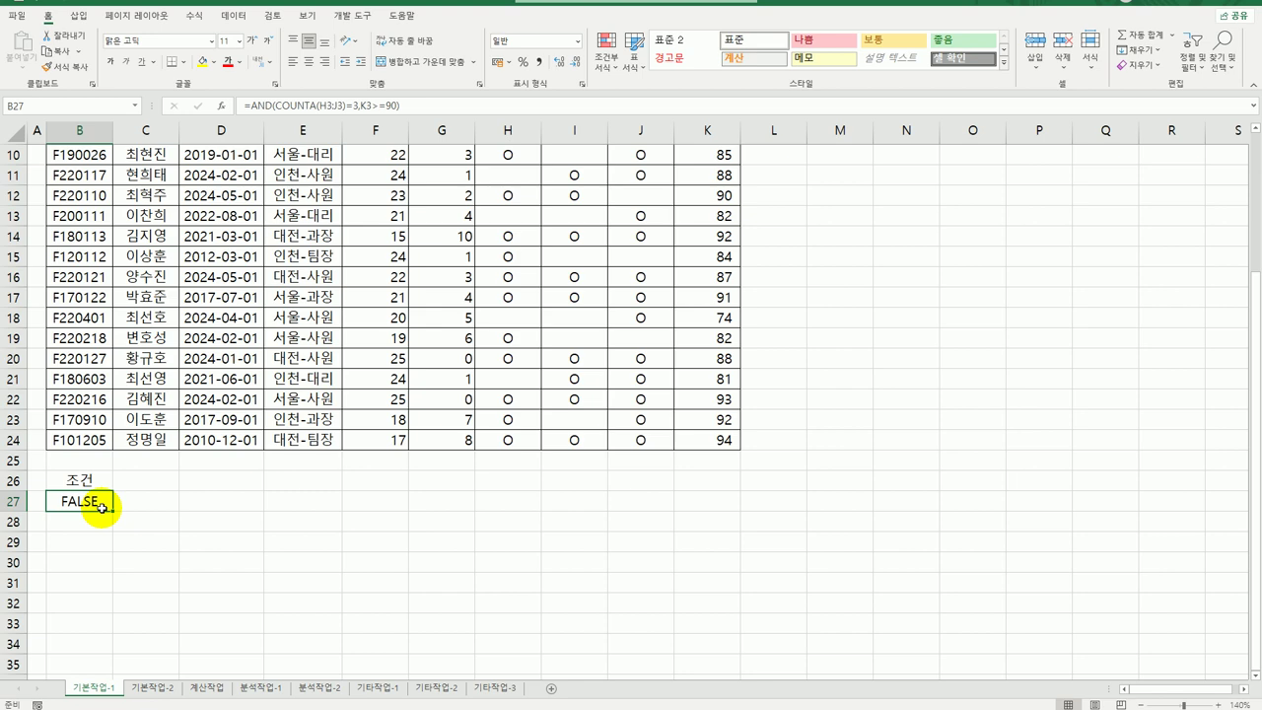
- Start an advanced filter on the employee table $B$2:$K$24 with $B$26:$B$27 as the criteria range
scroll(102, 507, up, 3)
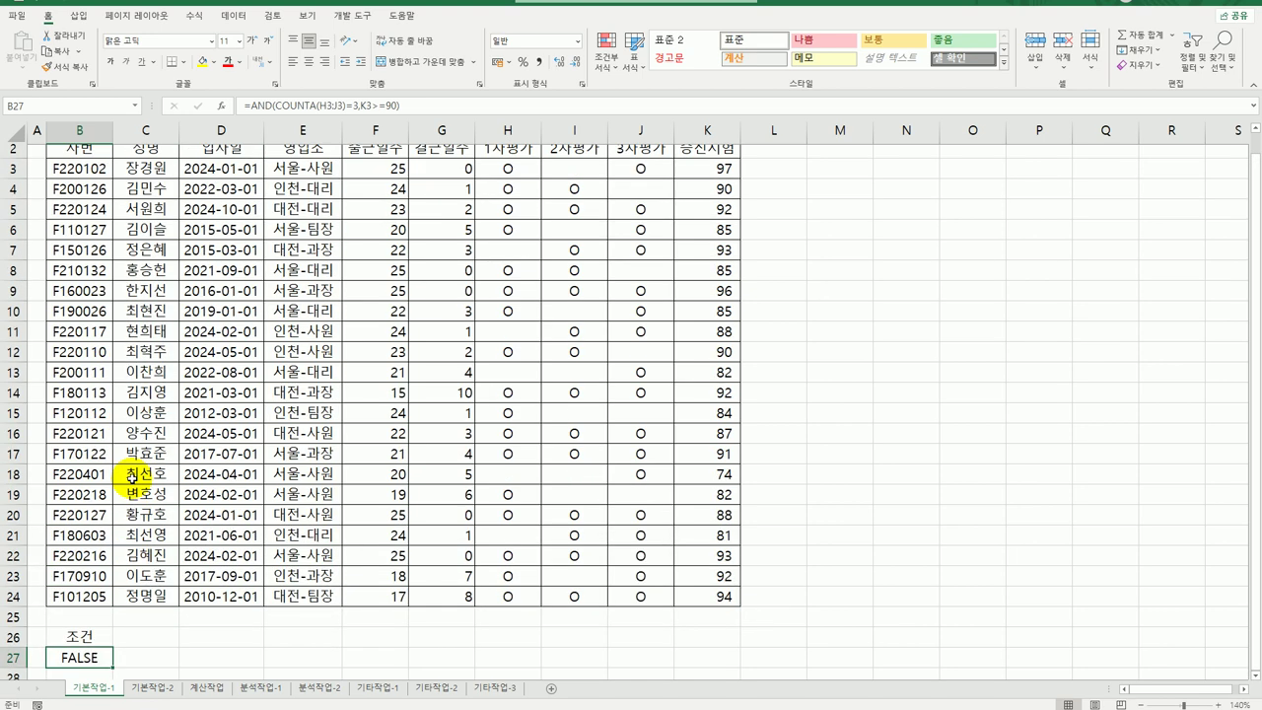
click(141, 274)
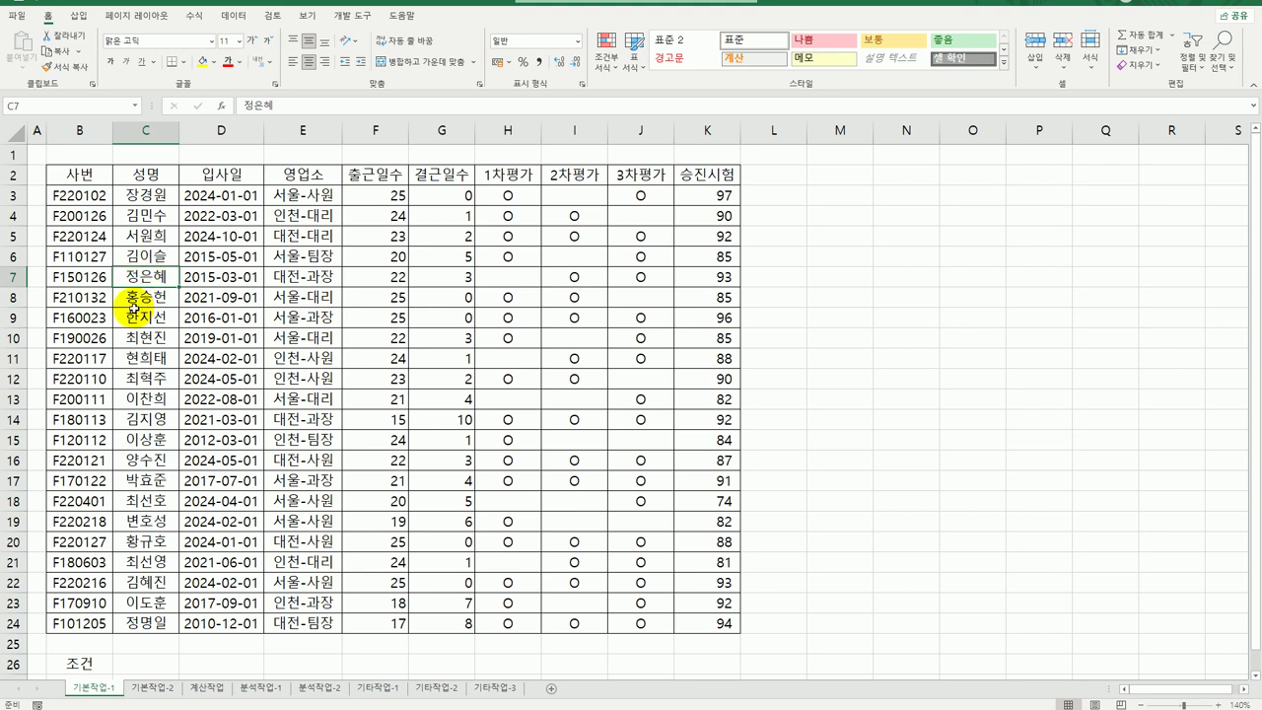
click(234, 16)
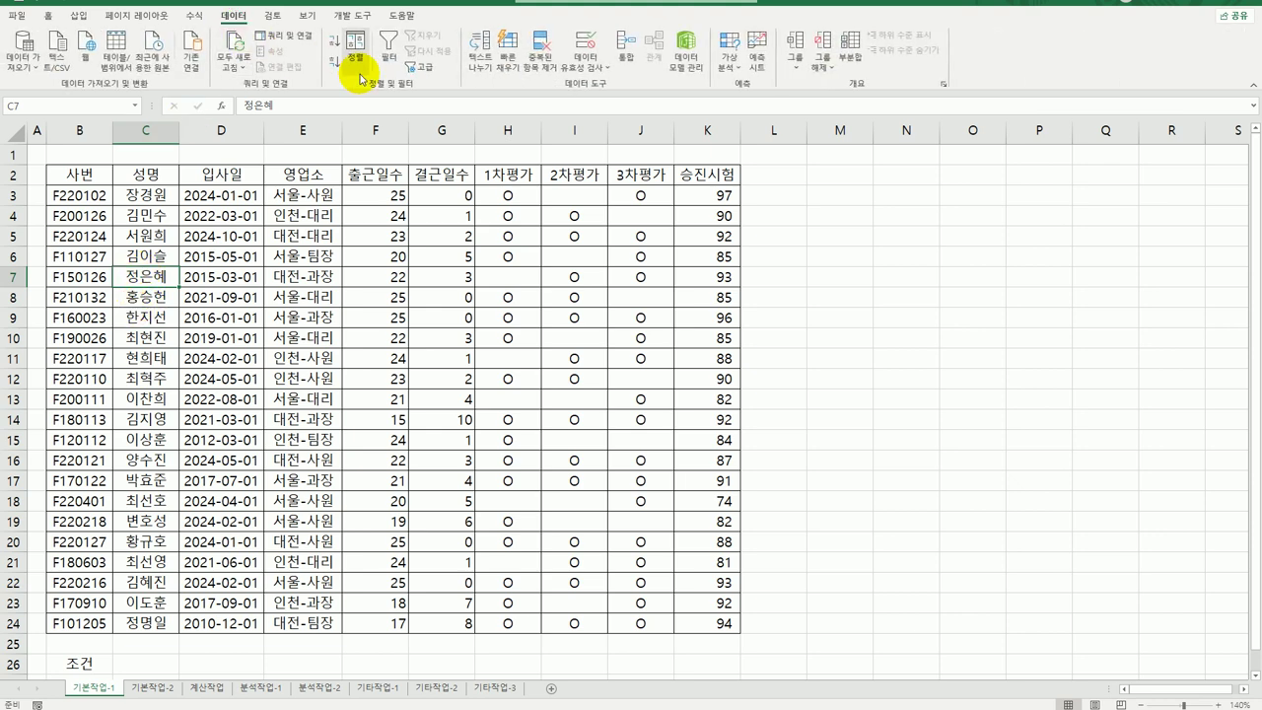
click(420, 68)
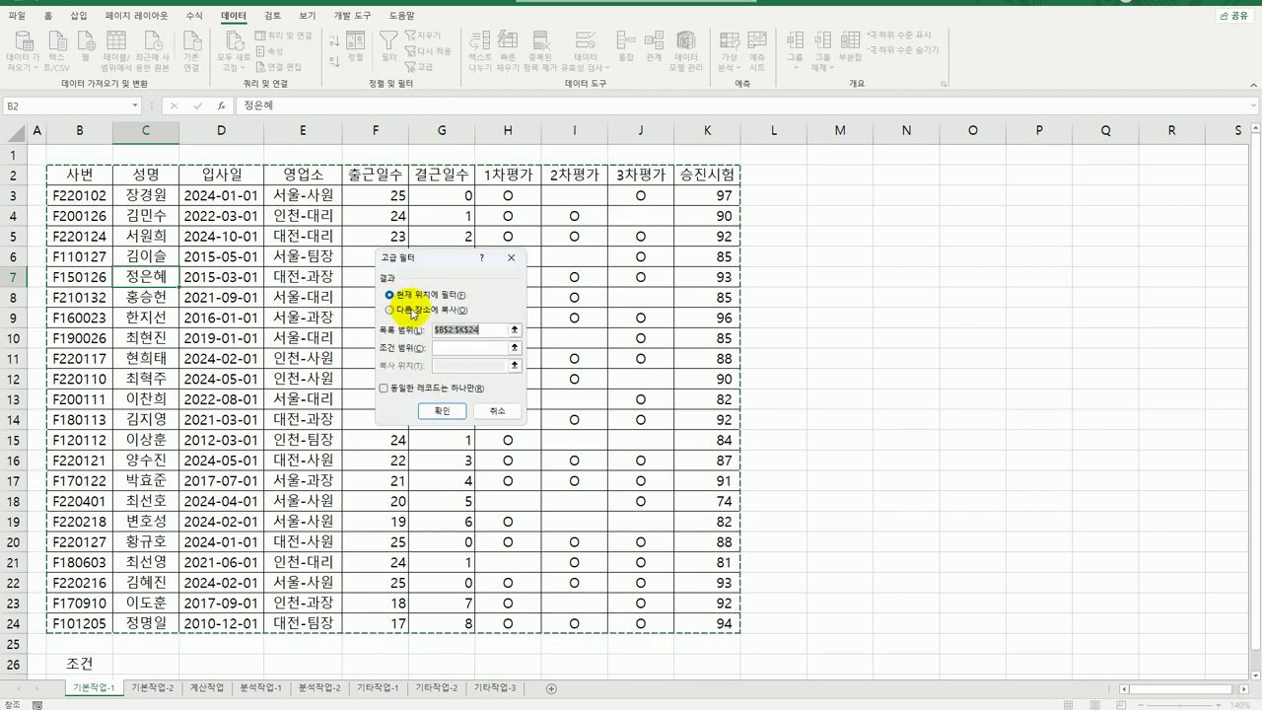
click(476, 347)
scroll(220, 450, down, 3)
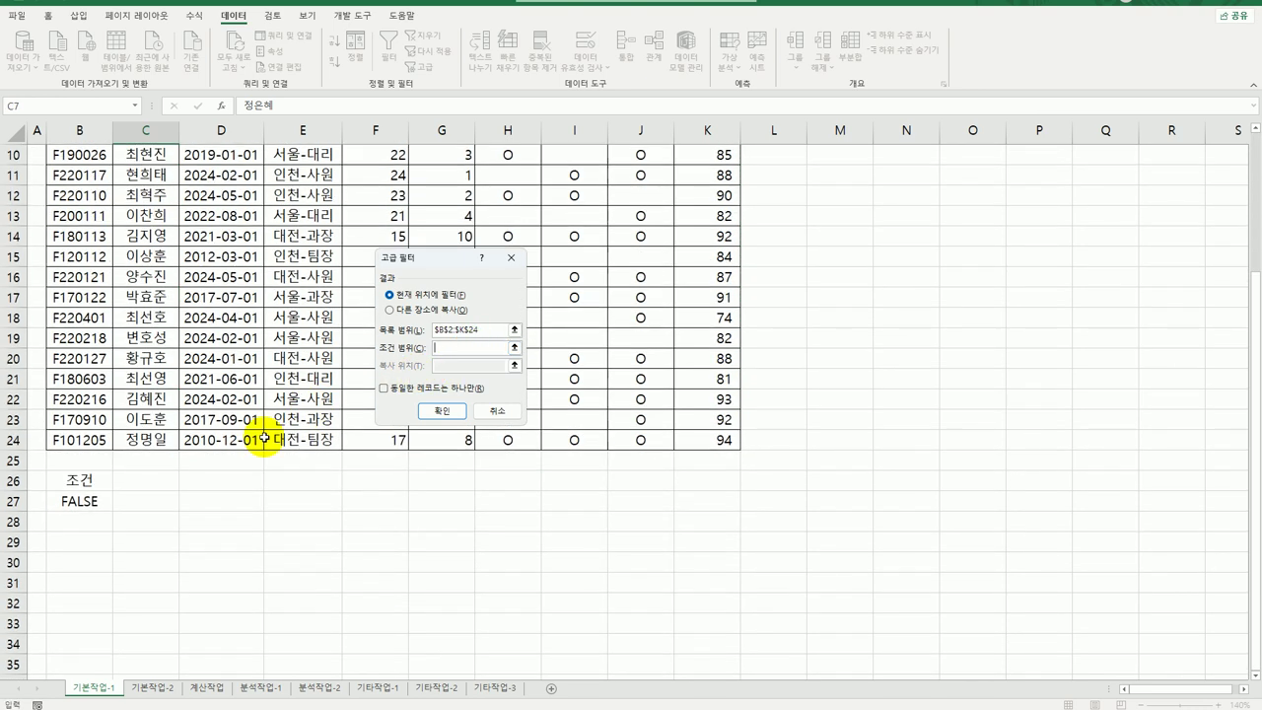
drag(92, 482, 88, 503)
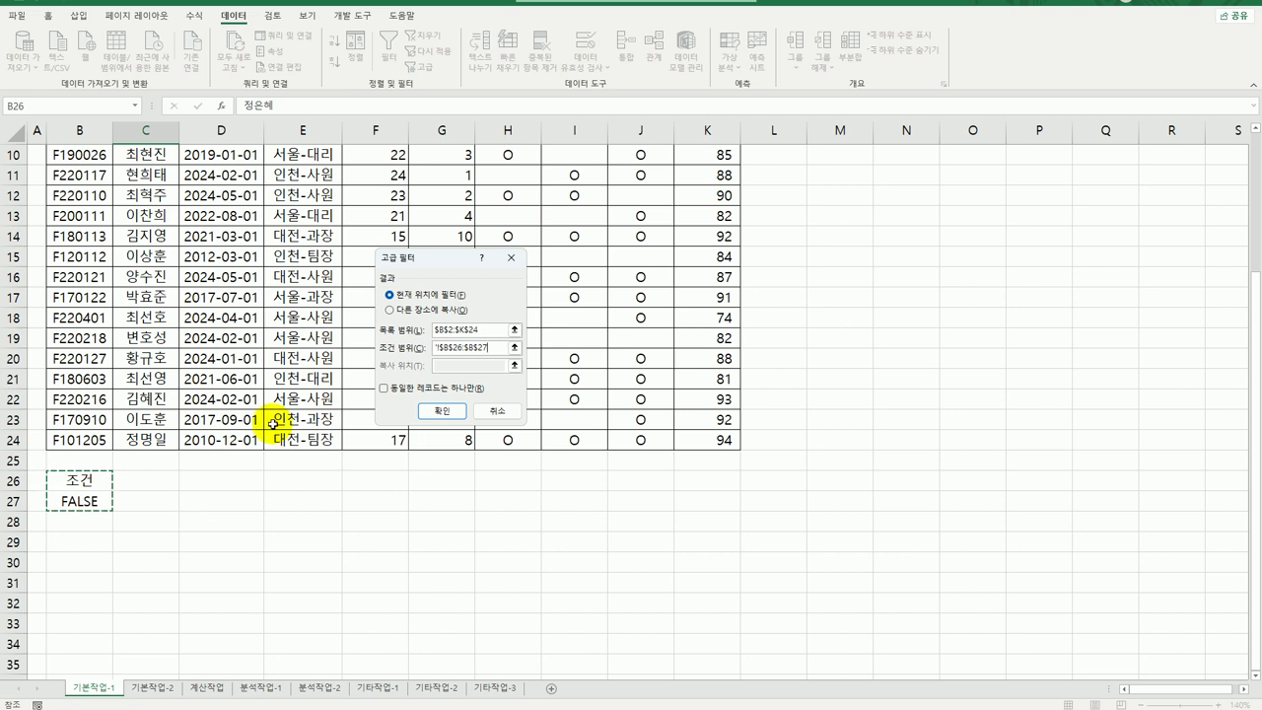
- Set the advanced filter to copy its results to another location starting at B29, and run it
click(402, 314)
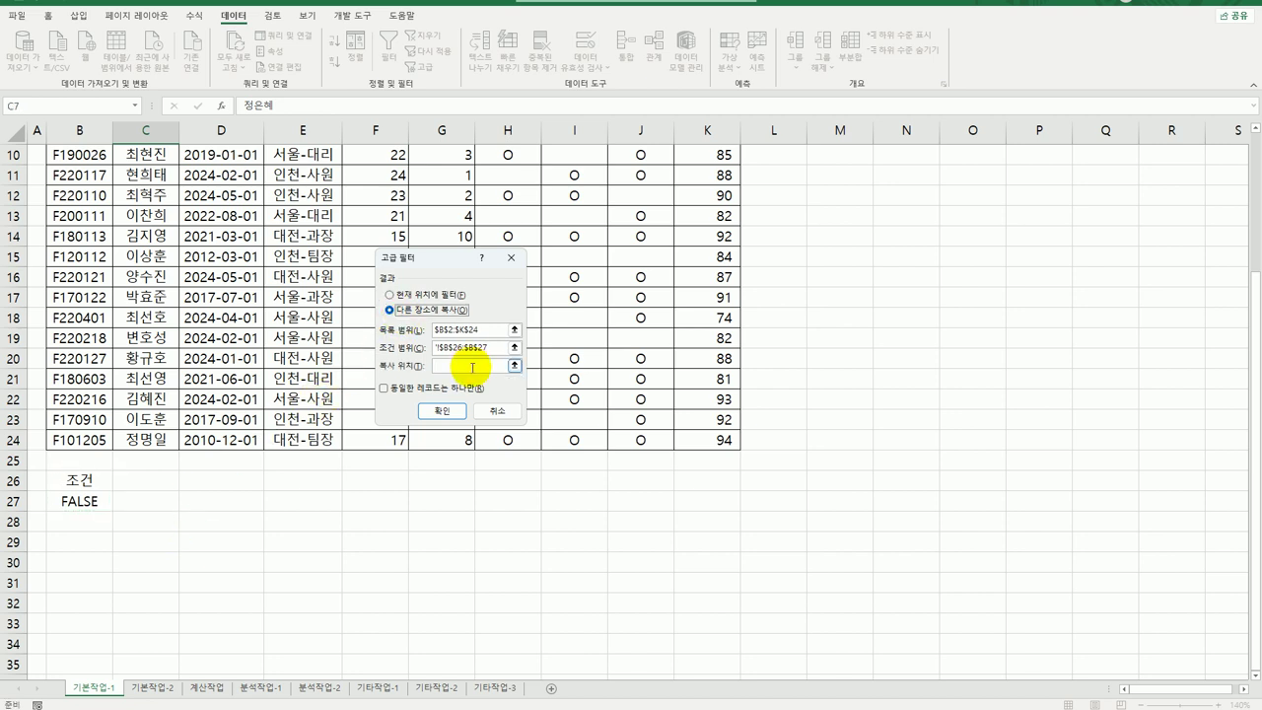
click(473, 366)
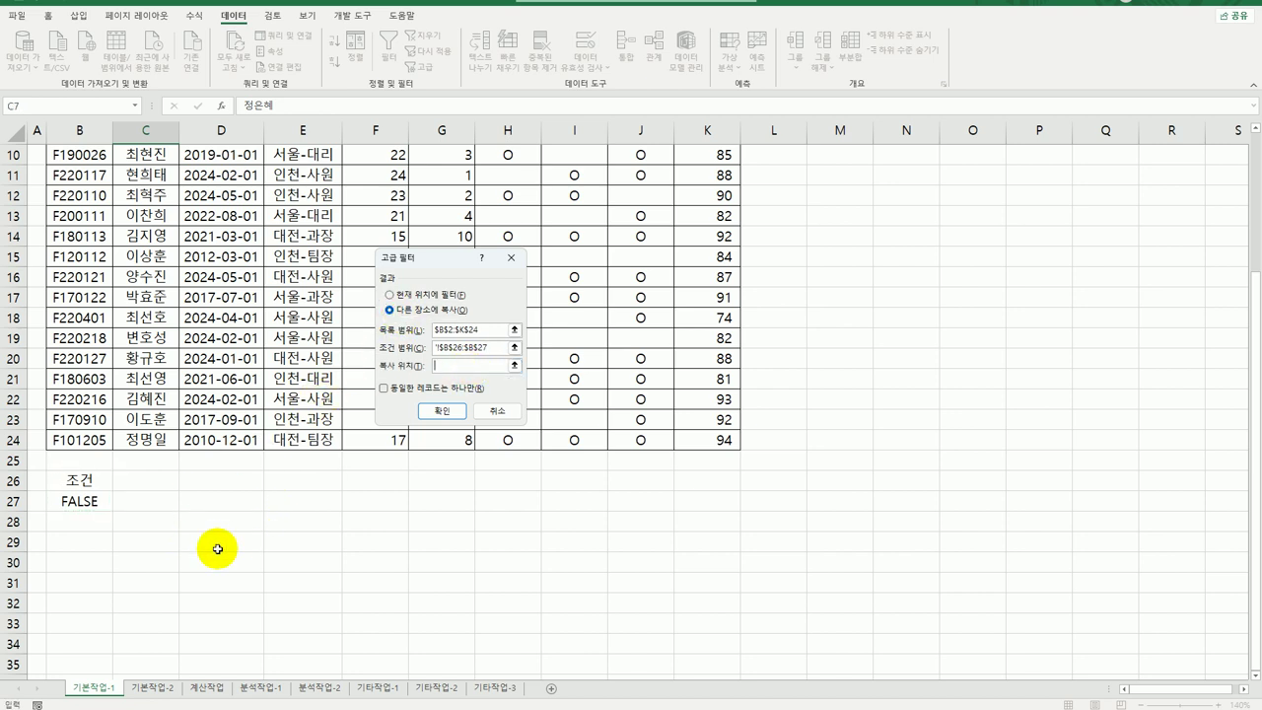
click(82, 549)
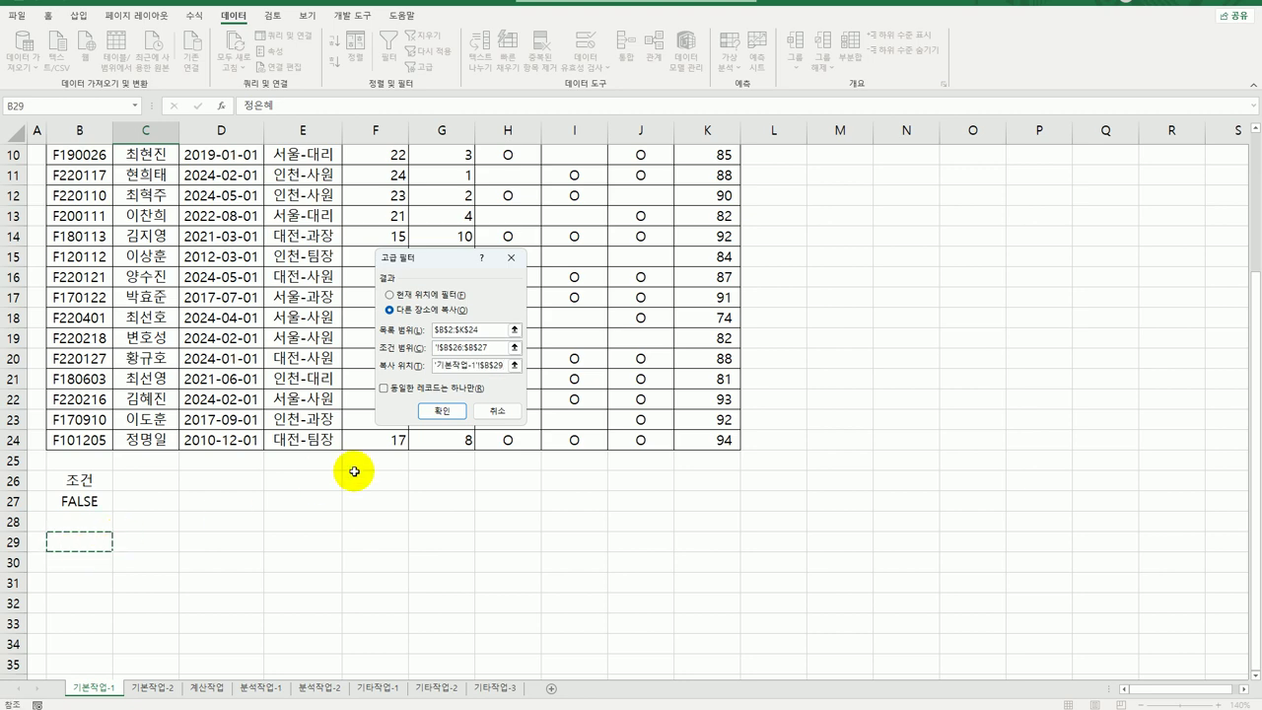
click(446, 412)
scroll(463, 423, down, 3)
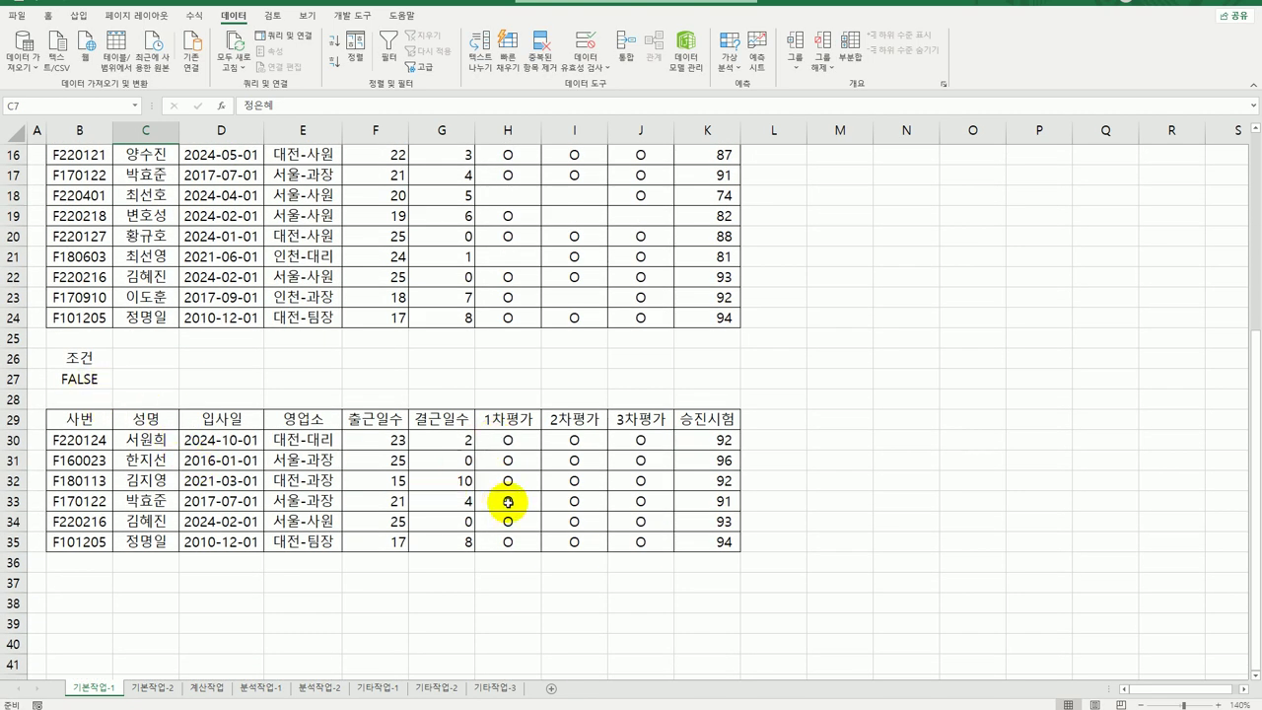
drag(509, 439, 688, 547)
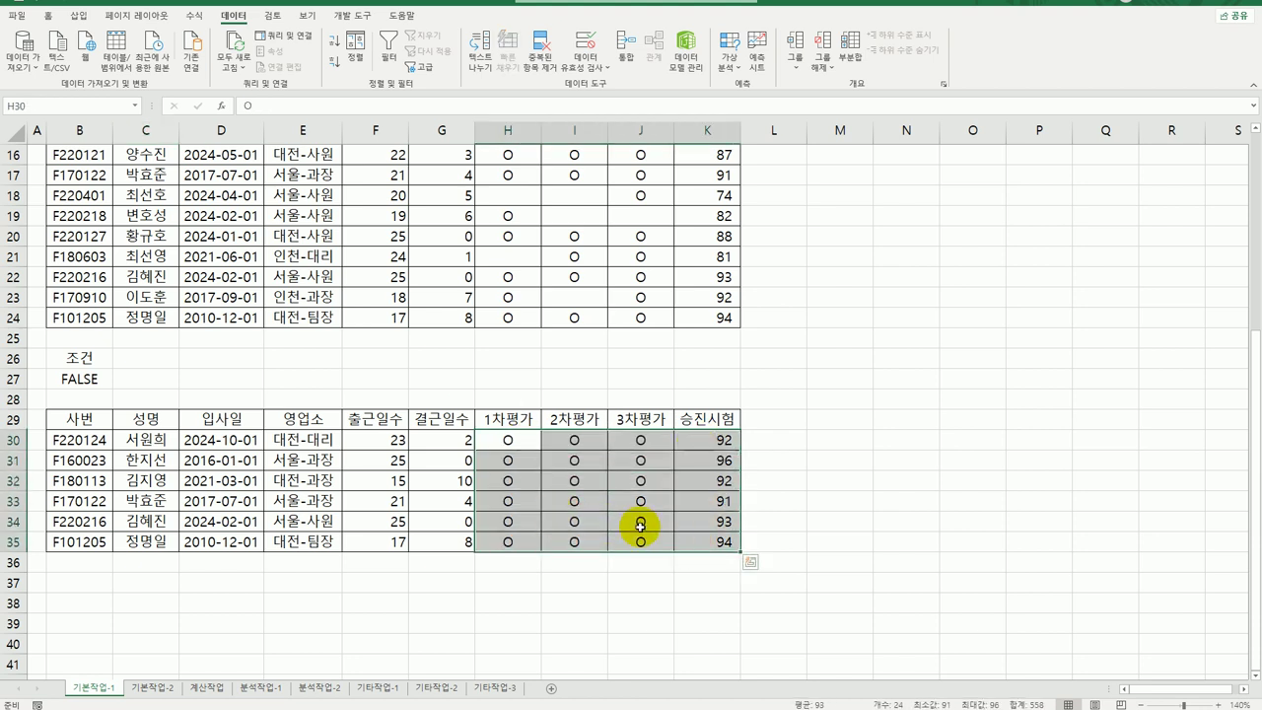
click(730, 442)
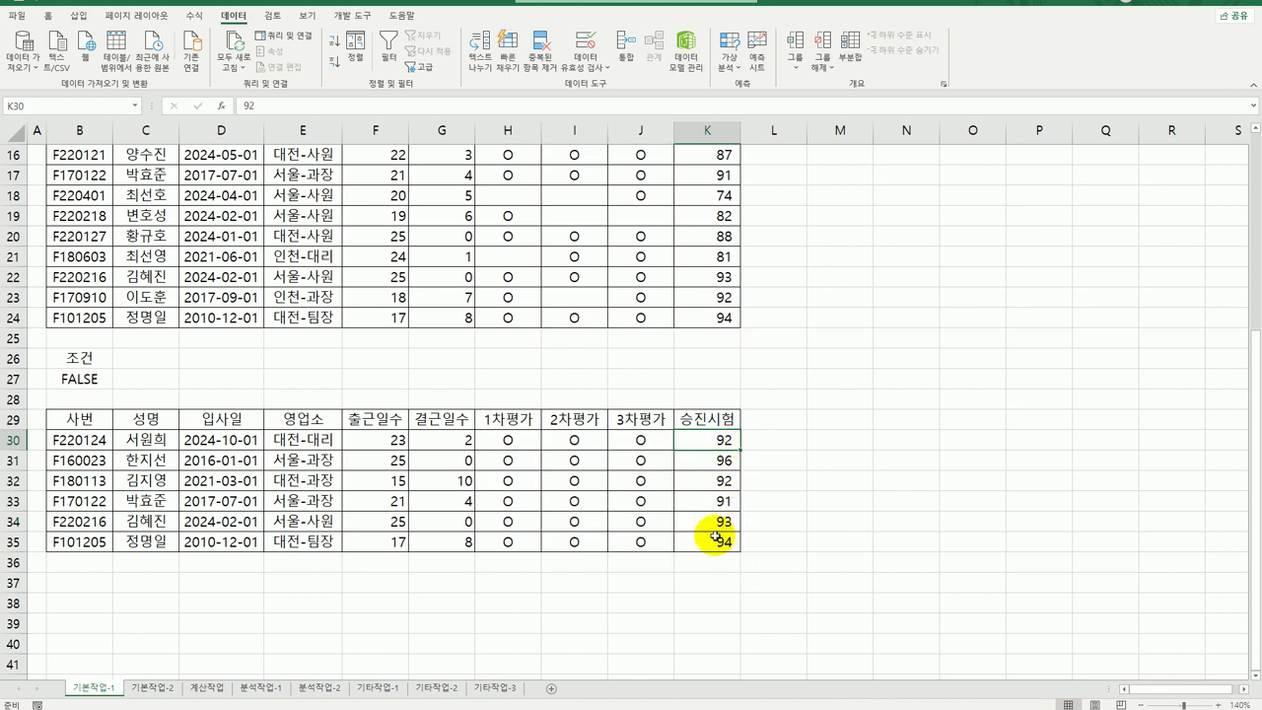
- Start a new conditional formatting rule for B3:K24 that uses a formula to determine which cells to format
scroll(714, 537, up, 5)
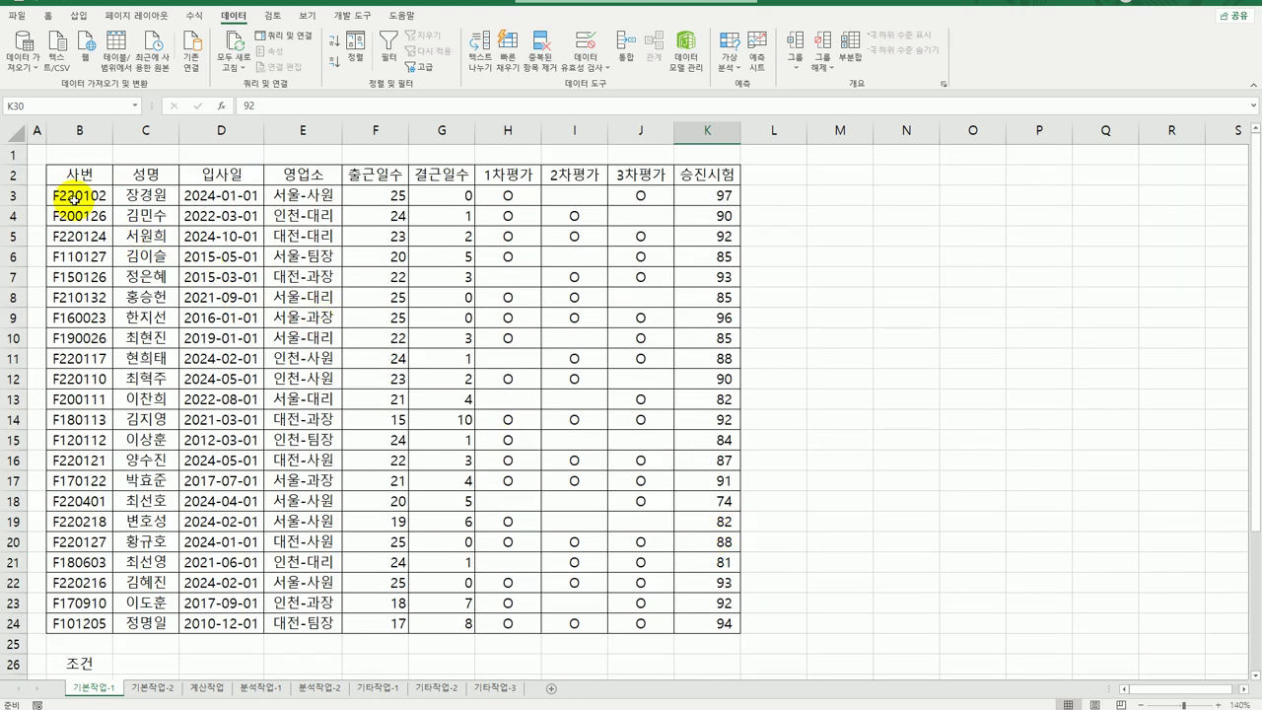
drag(74, 197, 689, 624)
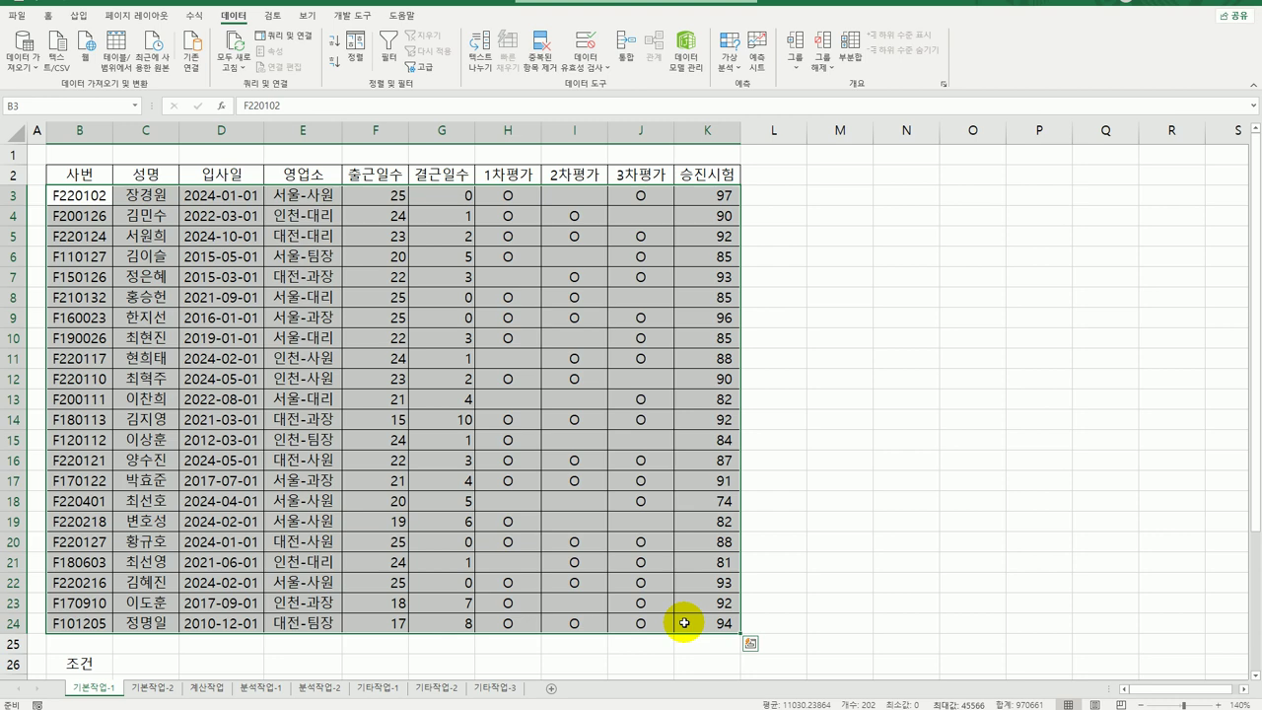
click(48, 15)
click(608, 61)
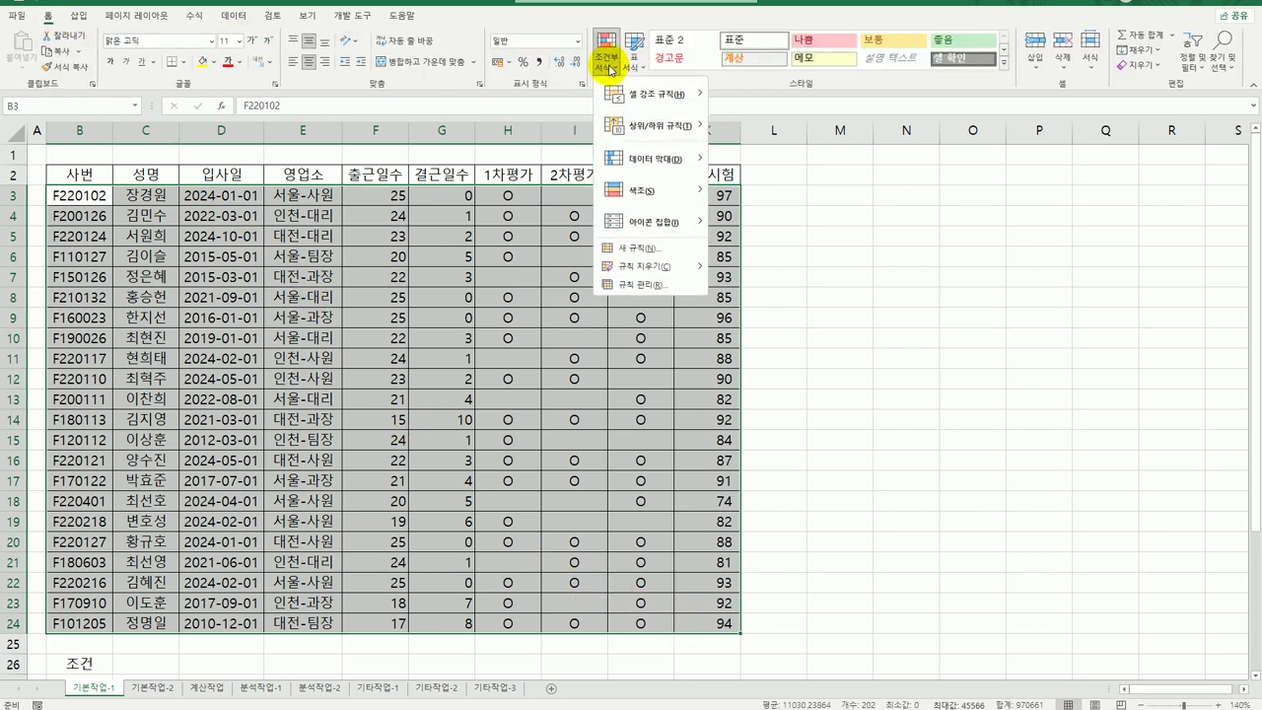
click(639, 248)
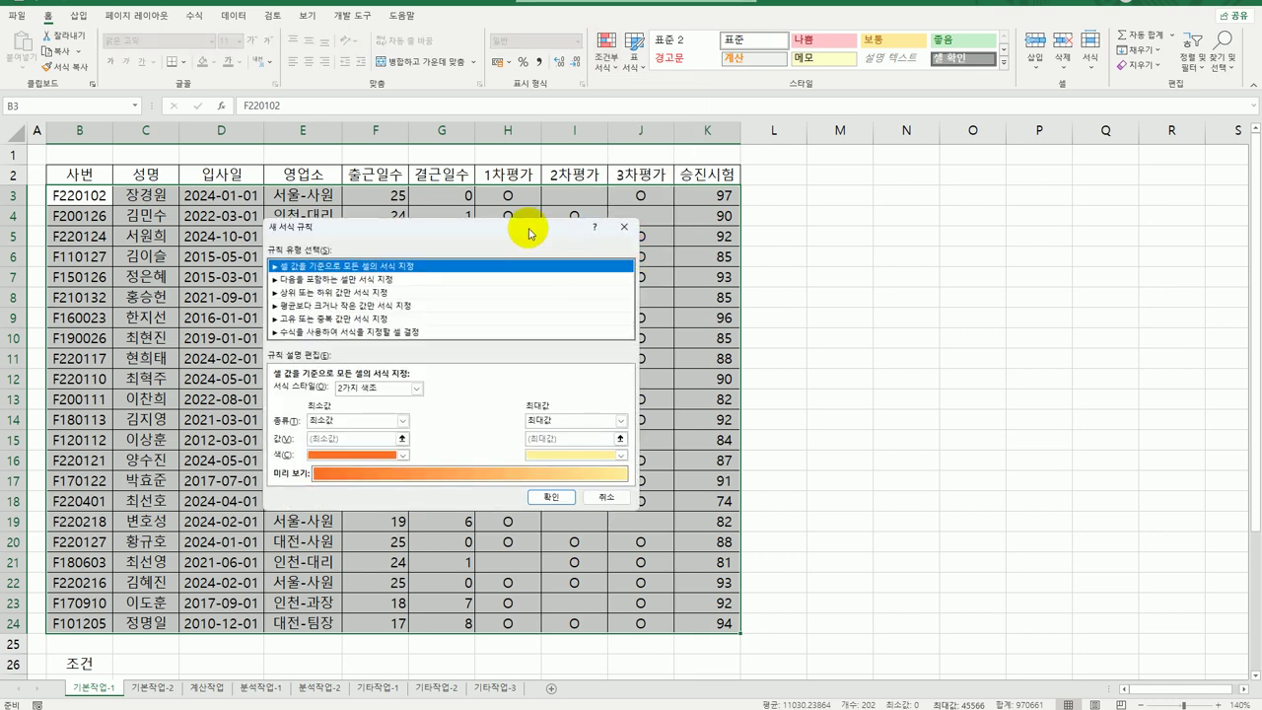
drag(530, 232, 762, 232)
click(652, 339)
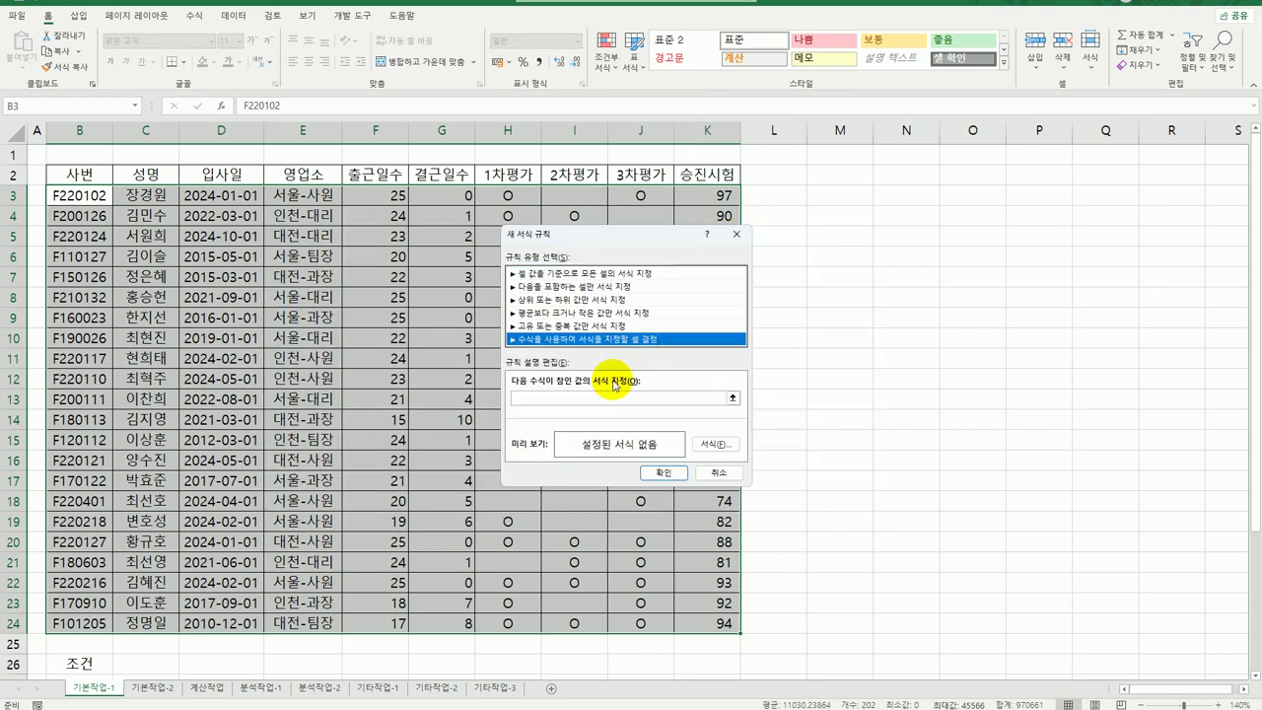
- Begin the rule's AND formula with MOD(RIGHT($B3,2),2)=0 to test for an even 사번 ending, and open a YEAR function as its second condition
click(605, 399)
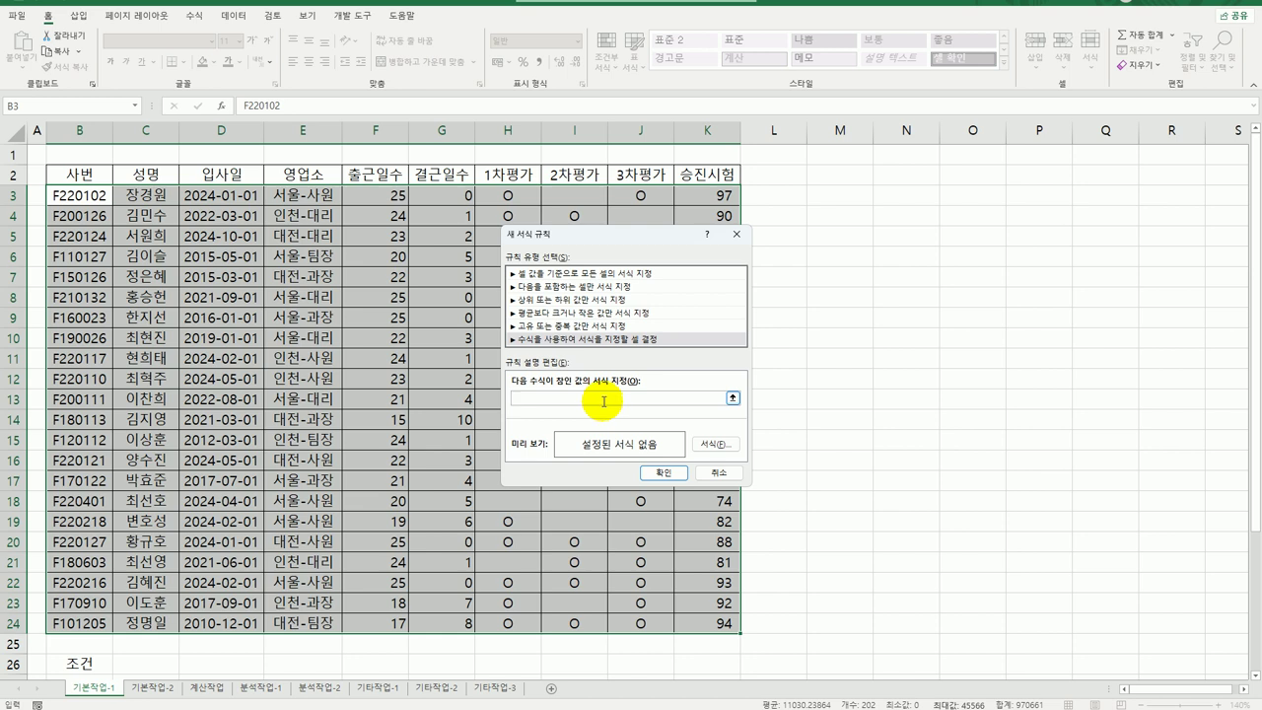
text(=)
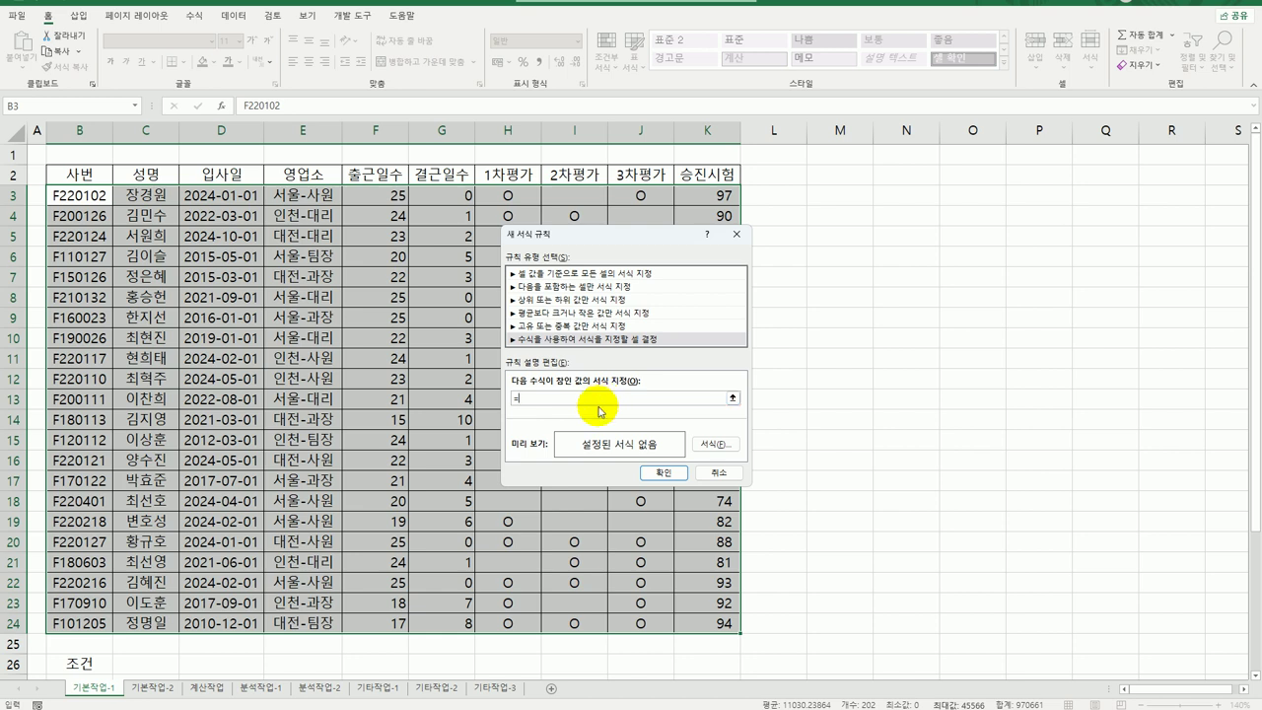
text(and()
text(mod()
text(right()
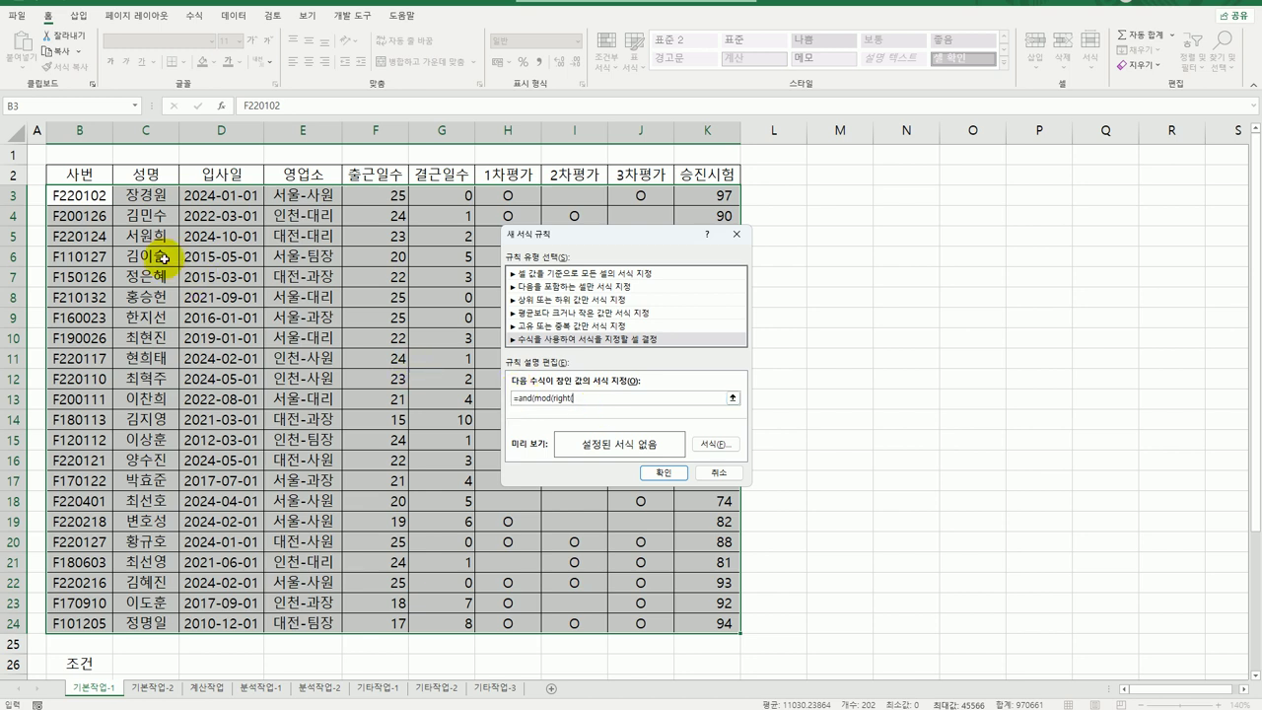
click(99, 195)
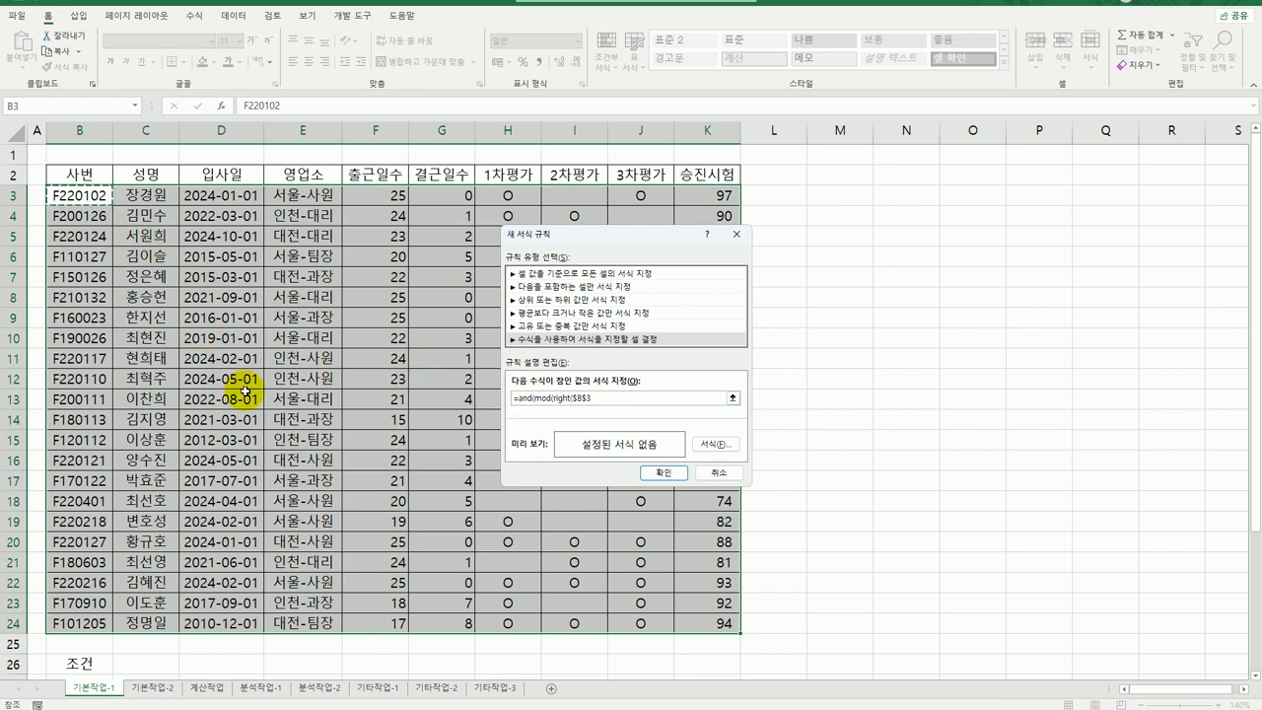
key(F4)
key(F4)
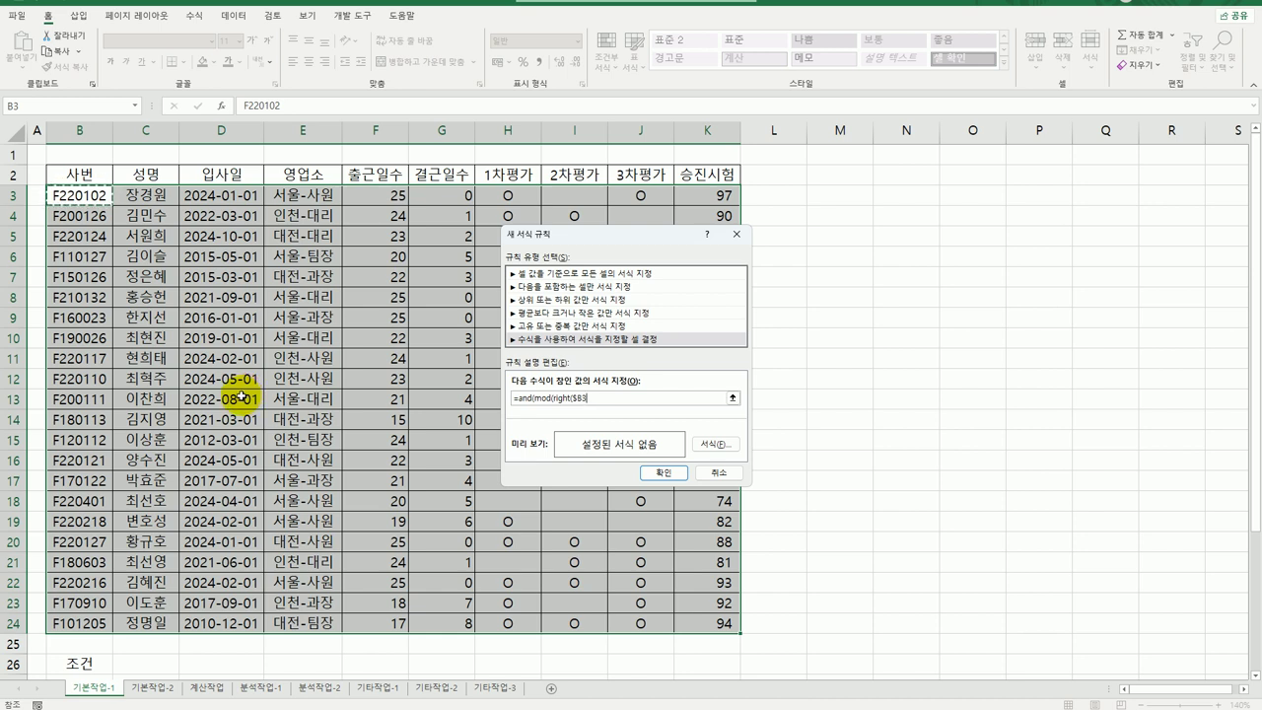
text(,2),2)
text()=0,year()
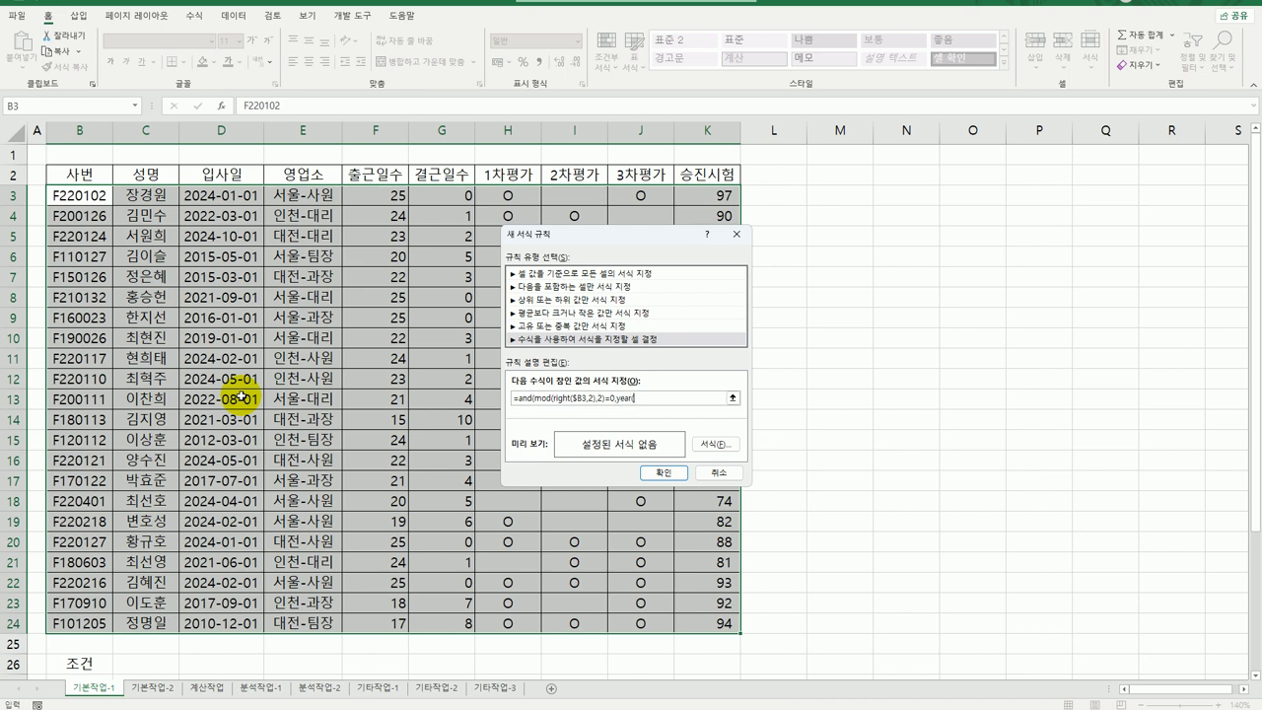
- Complete the rule formula's second condition as YEAR($D3)=2024 for the 입사일 and close the AND function
click(202, 197)
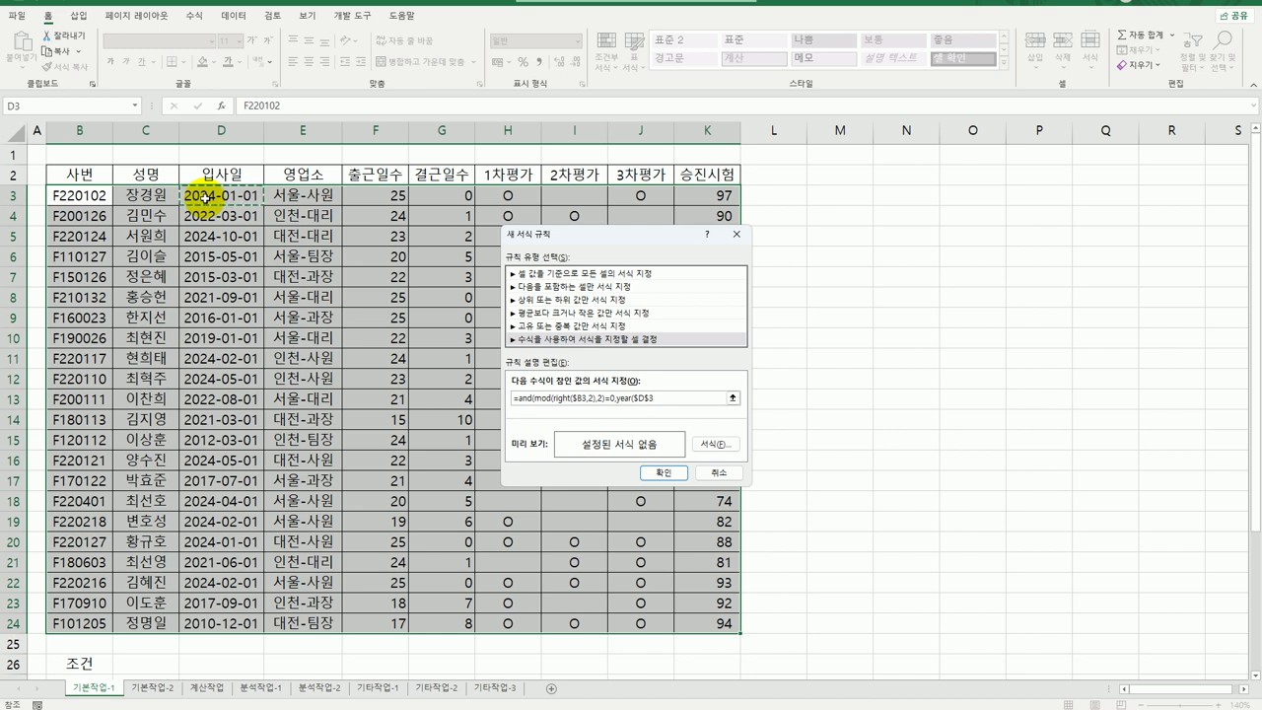
key(F4)
key(F4)
text()=2024)
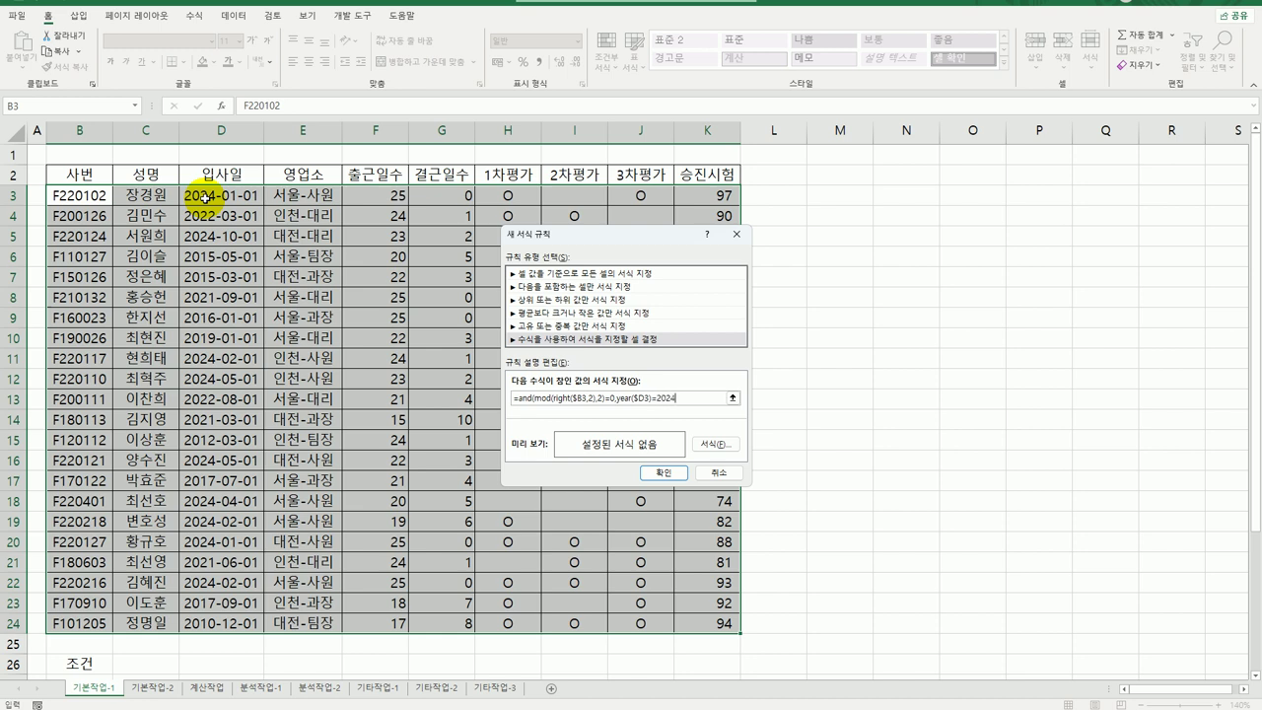
text())
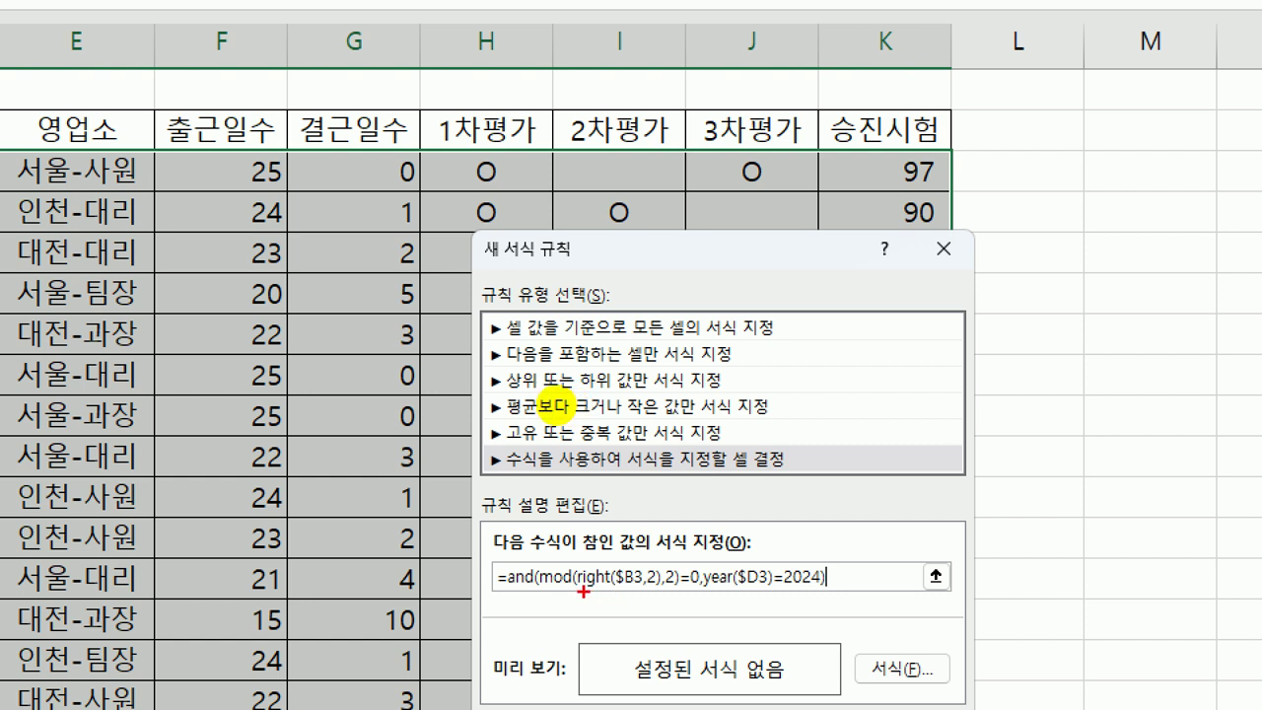
drag(579, 592, 655, 595)
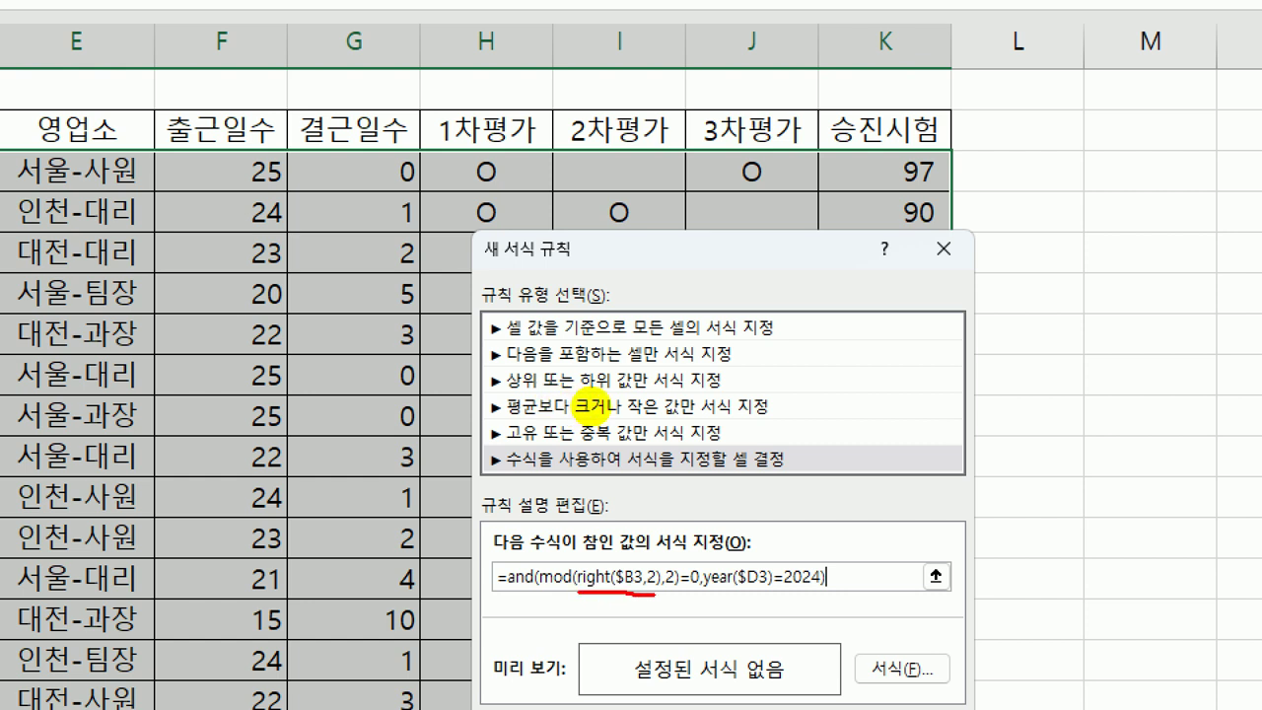
mouse_move(570, 591)
mouse_down()
mouse_move(579, 560)
mouse_move(653, 539)
mouse_move(674, 555)
mouse_up()
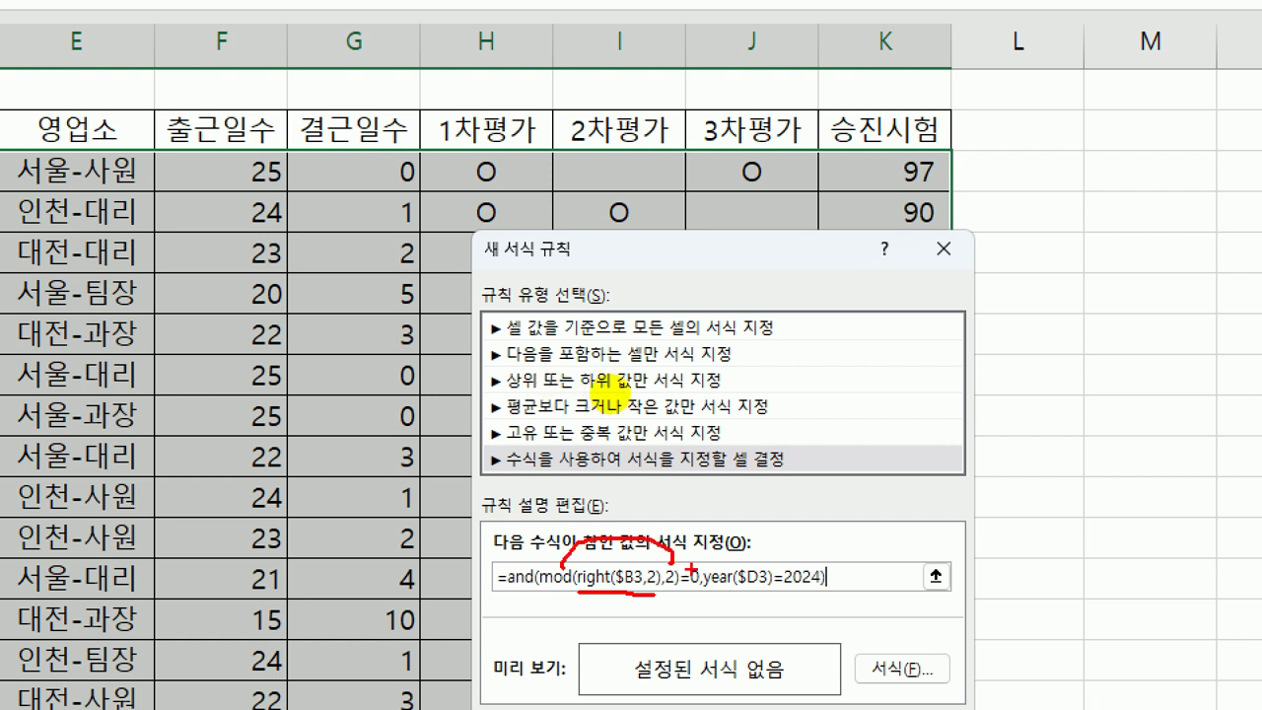
mouse_move(712, 542)
mouse_down()
mouse_move(693, 596)
mouse_move(826, 591)
mouse_up()
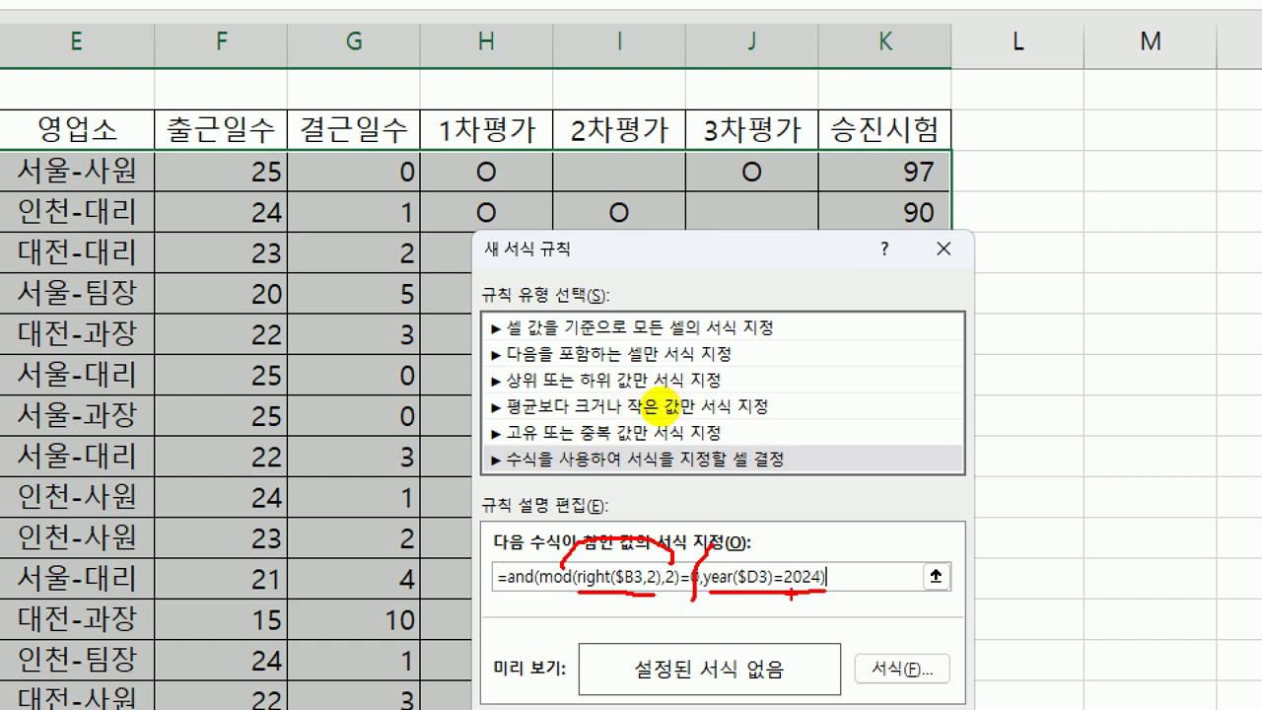
mouse_move(805, 553)
mouse_down()
mouse_move(814, 563)
mouse_move(848, 528)
mouse_up()
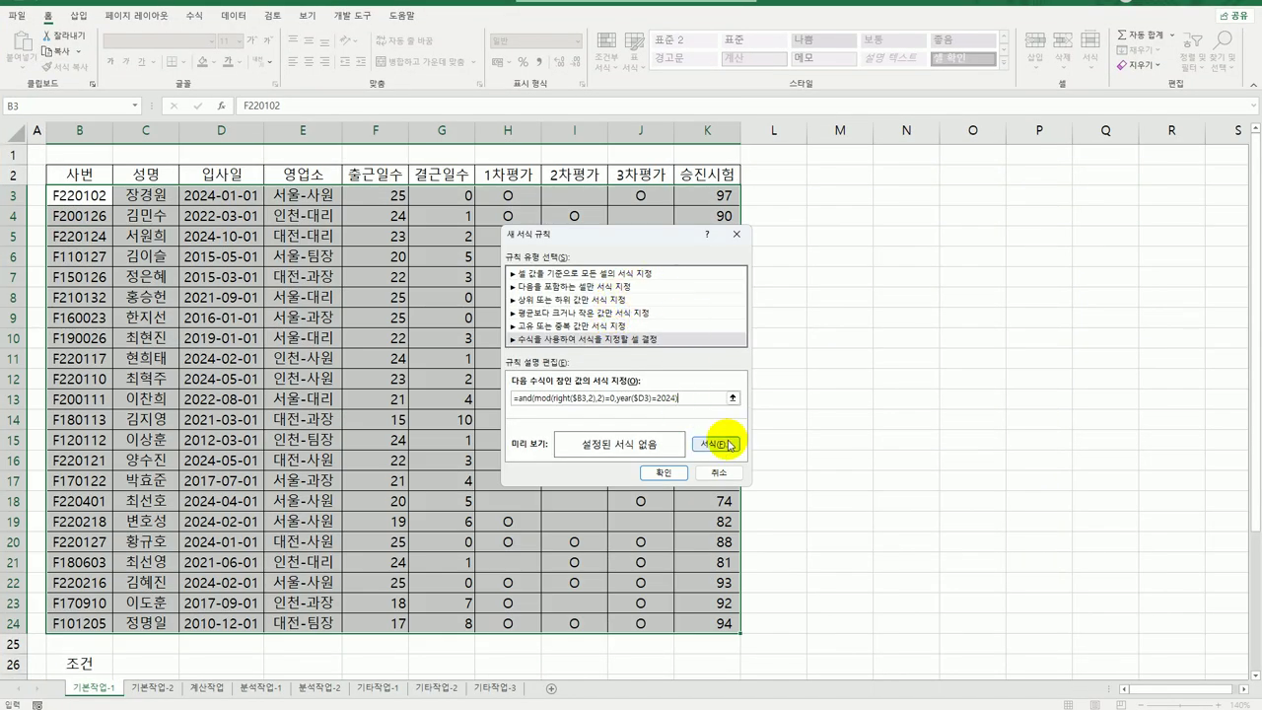
- Format the rule's matches with the 굵은 기울임꼴 font style and the standard green font colour, and apply the rule
click(929, 671)
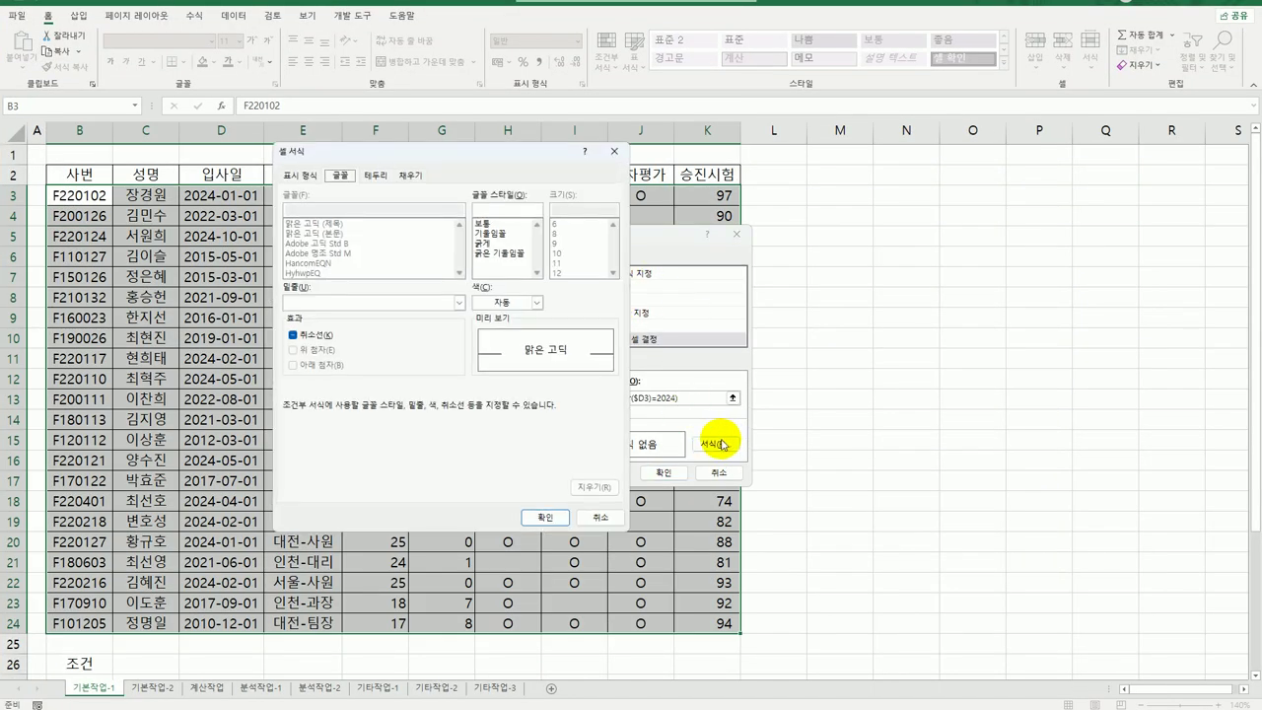
click(518, 253)
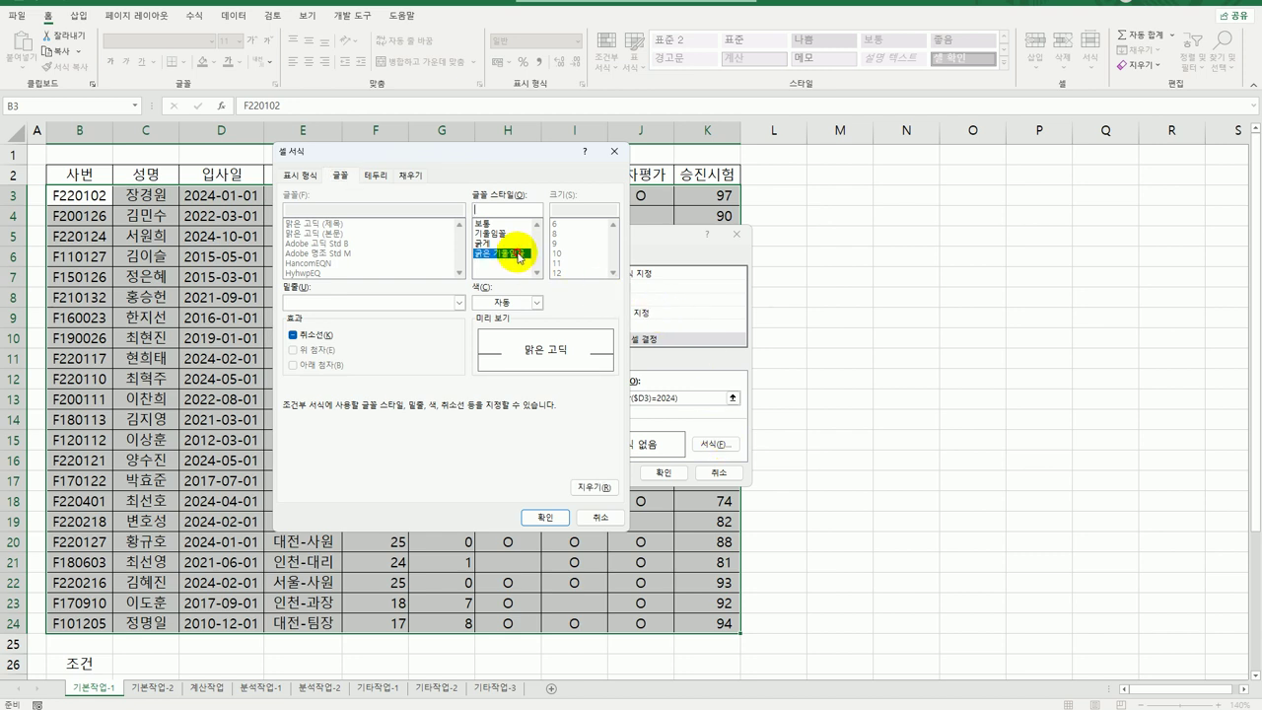
click(536, 303)
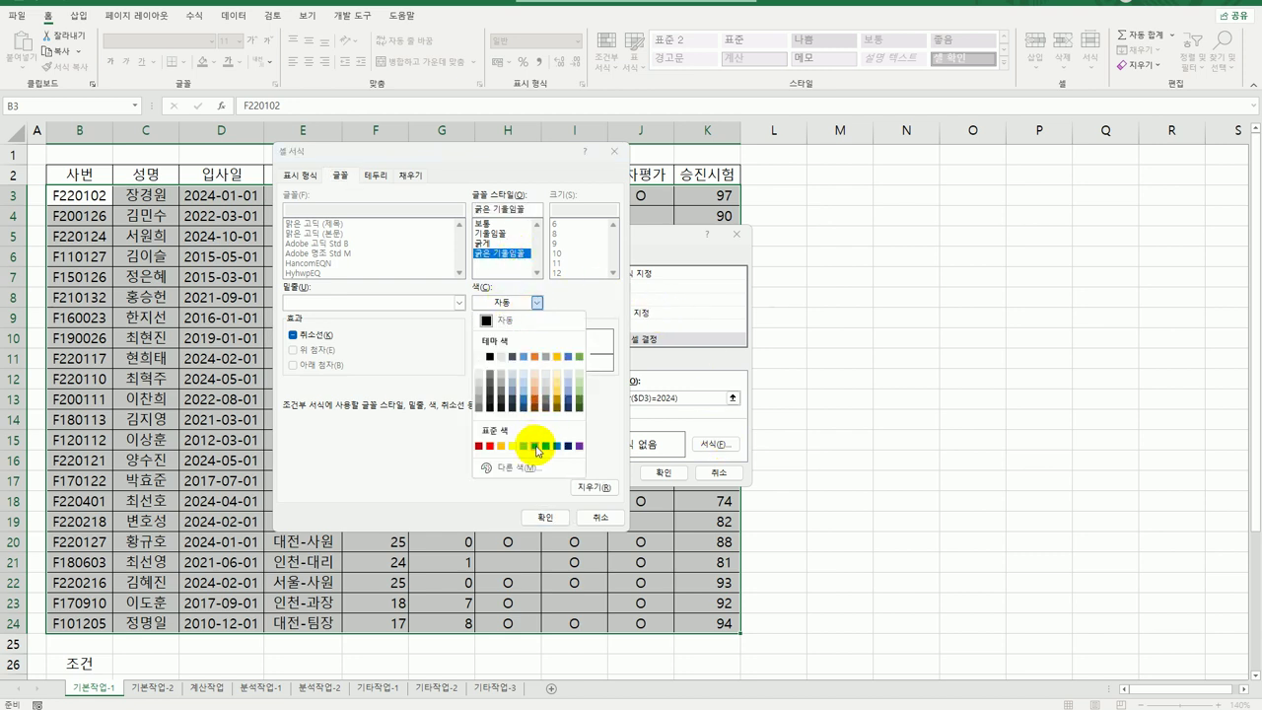
click(536, 445)
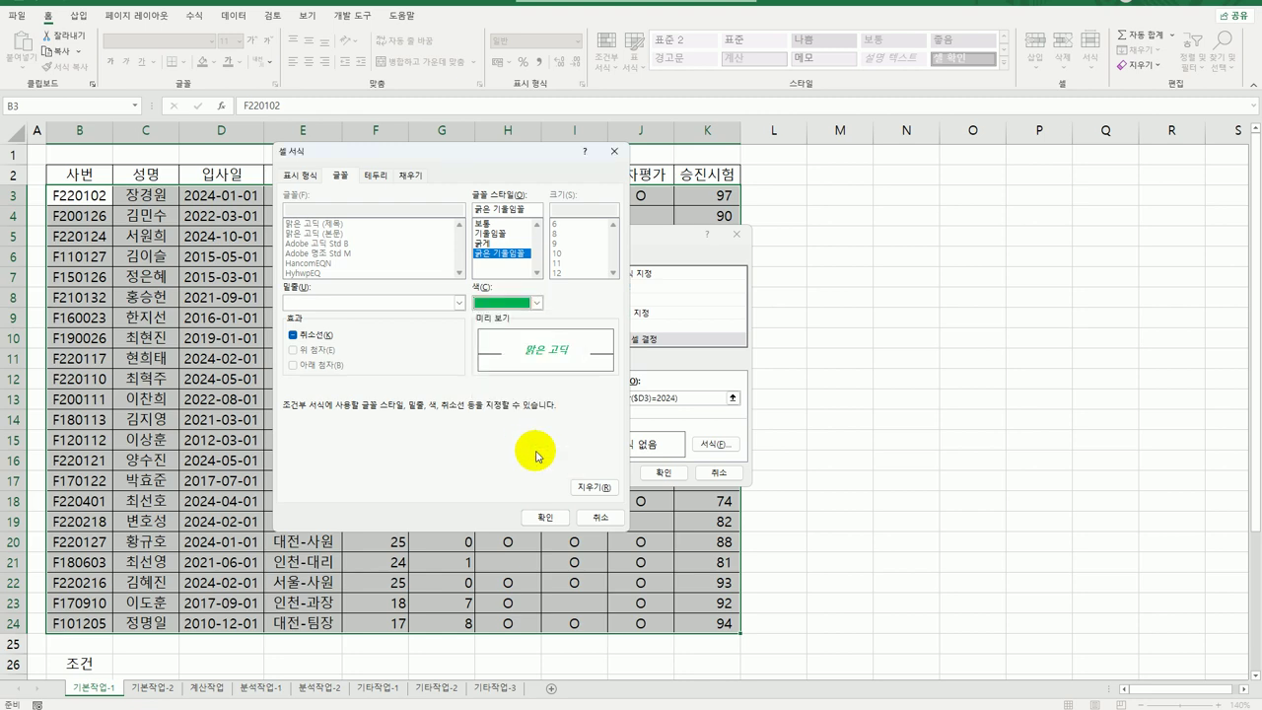
click(533, 516)
click(663, 472)
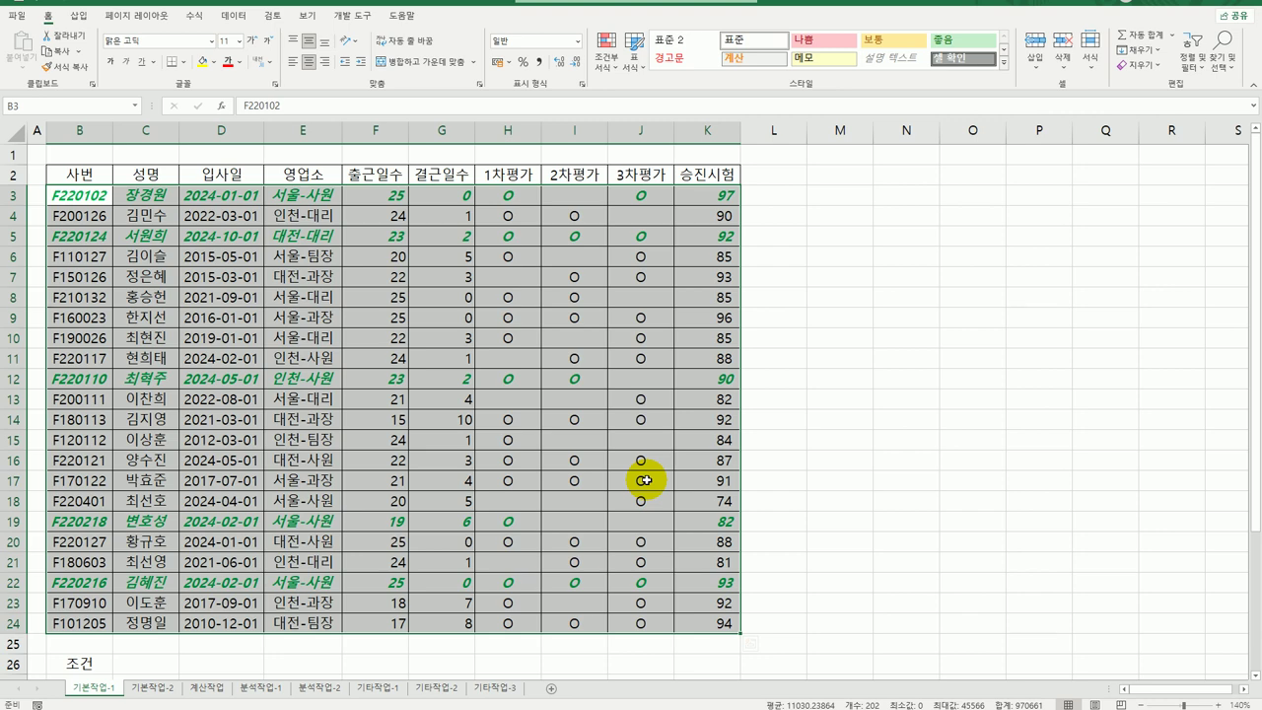
- Set the page orientation of the 기본작업-2 sheet to landscape
click(156, 687)
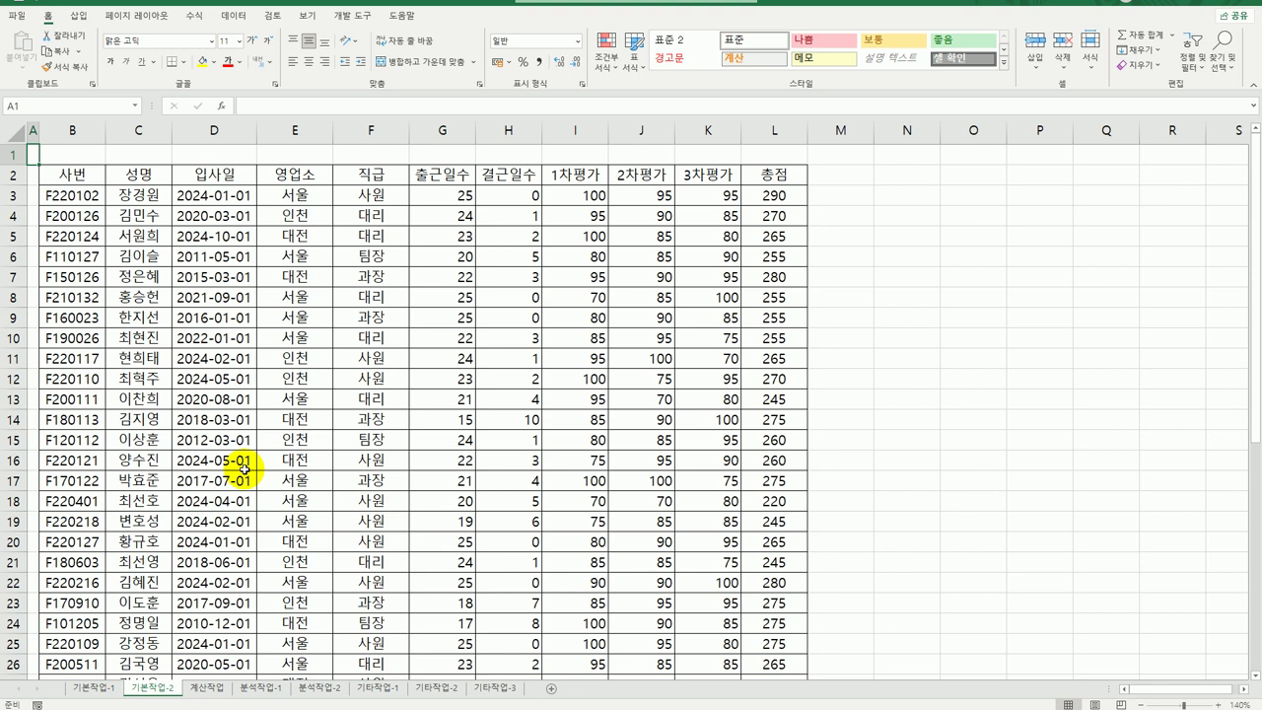
click(154, 22)
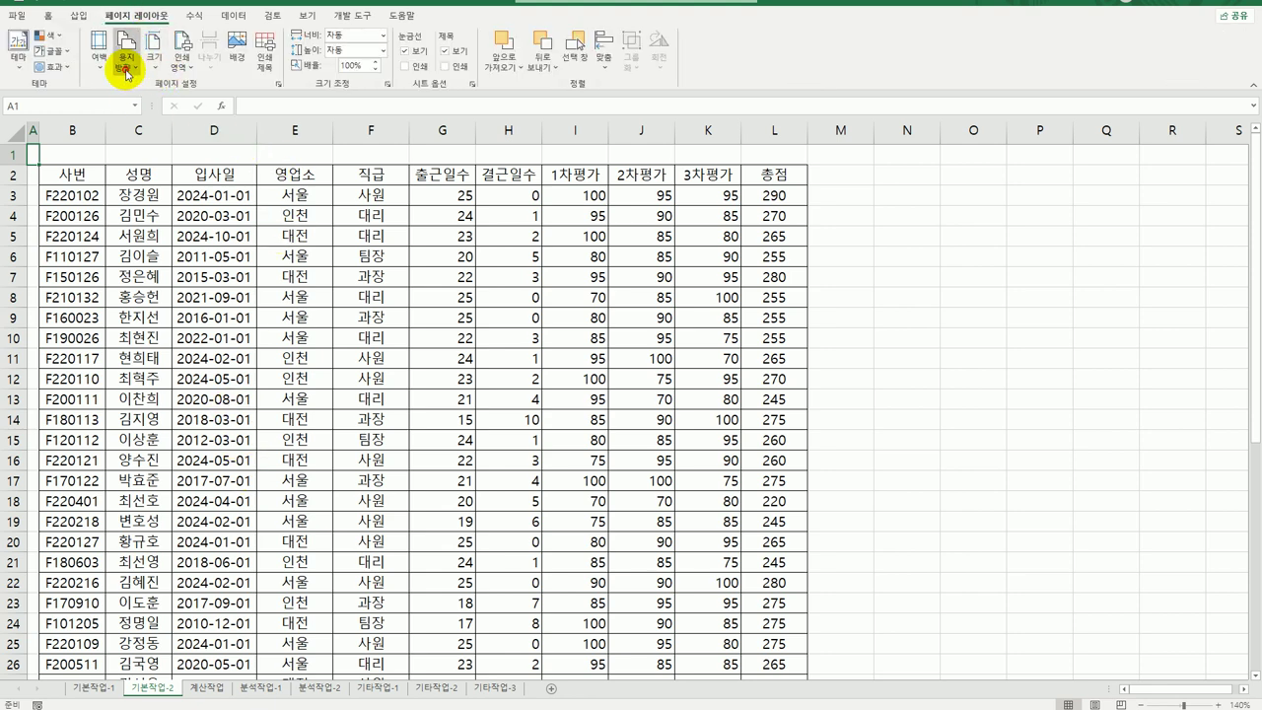
click(126, 57)
click(147, 122)
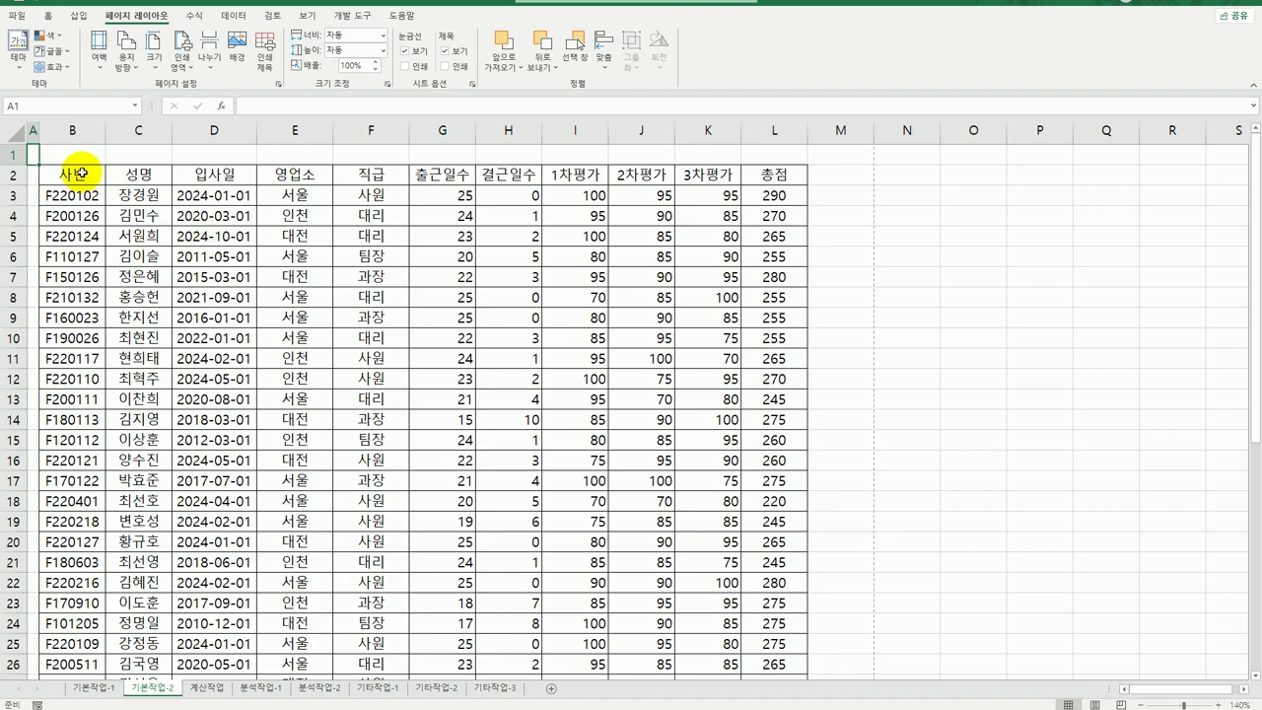
- Set the table range B2:L45 on the 기본작업-2 sheet as the print area
drag(82, 173, 778, 645)
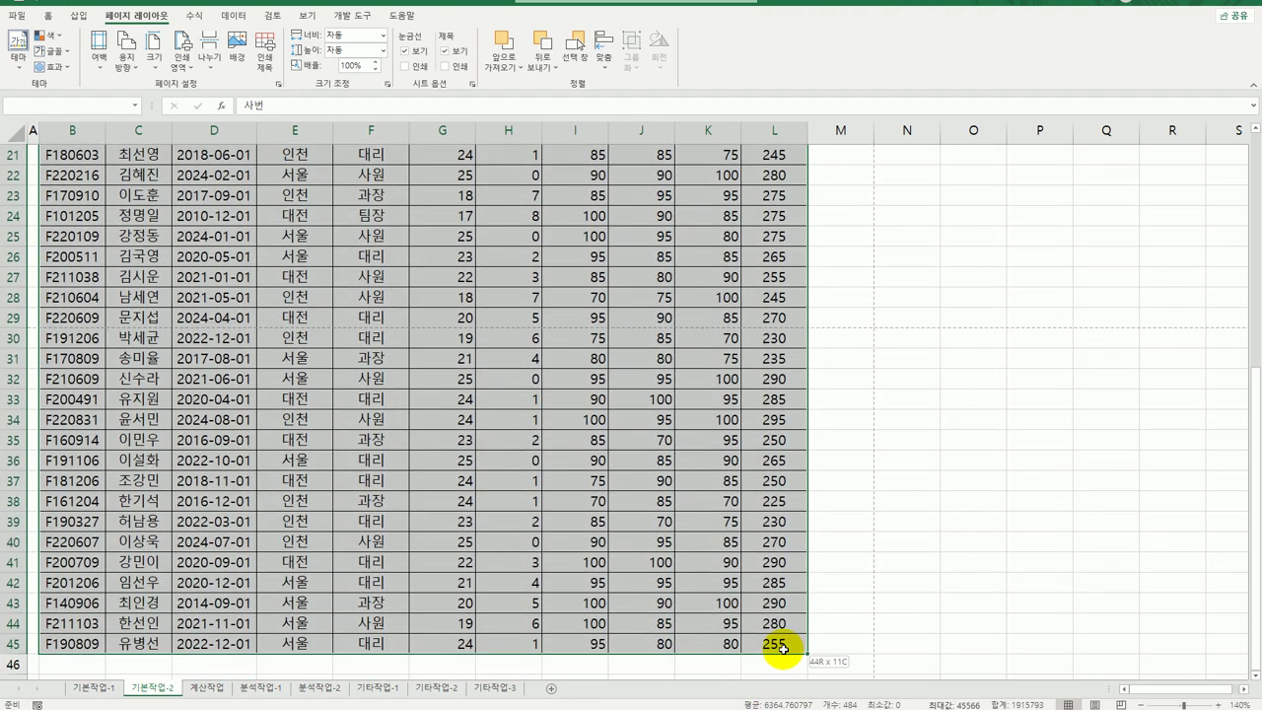
click(181, 47)
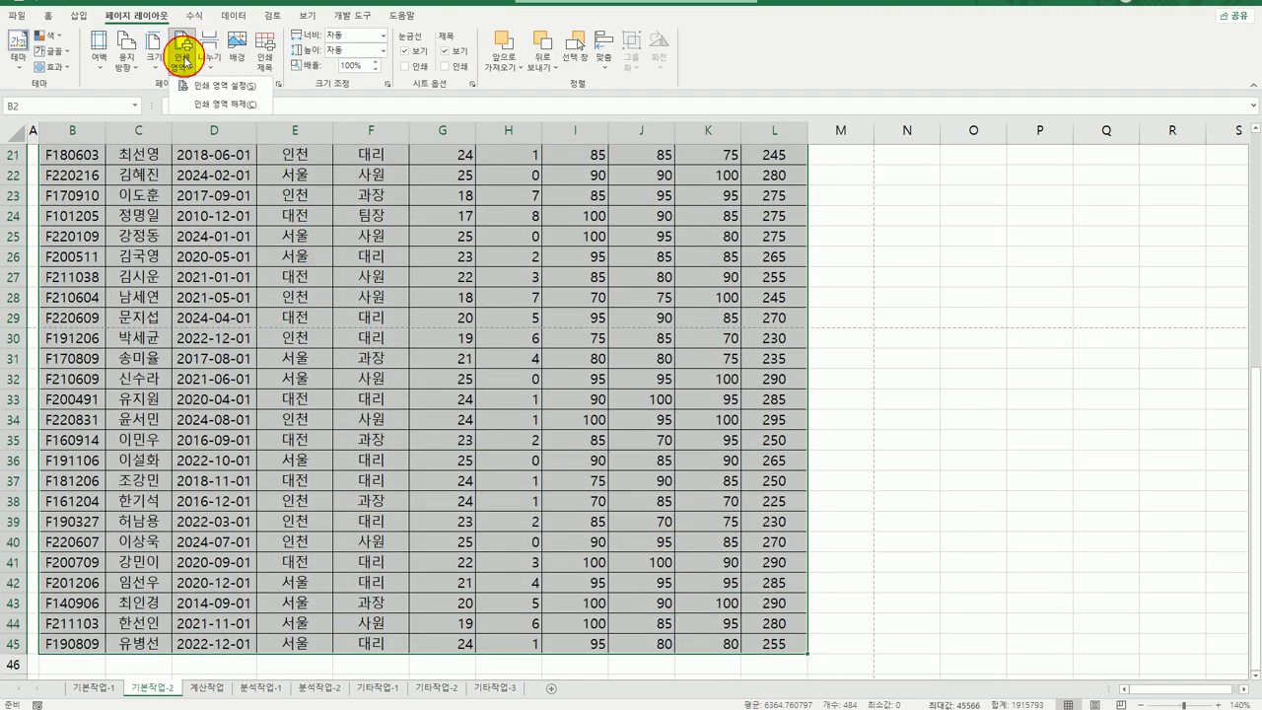
click(217, 83)
- Add a custom footer whose right section holds the page number code followed by 페이지, as "&[페이지 번호] 페이지"
scroll(523, 371, up, 7)
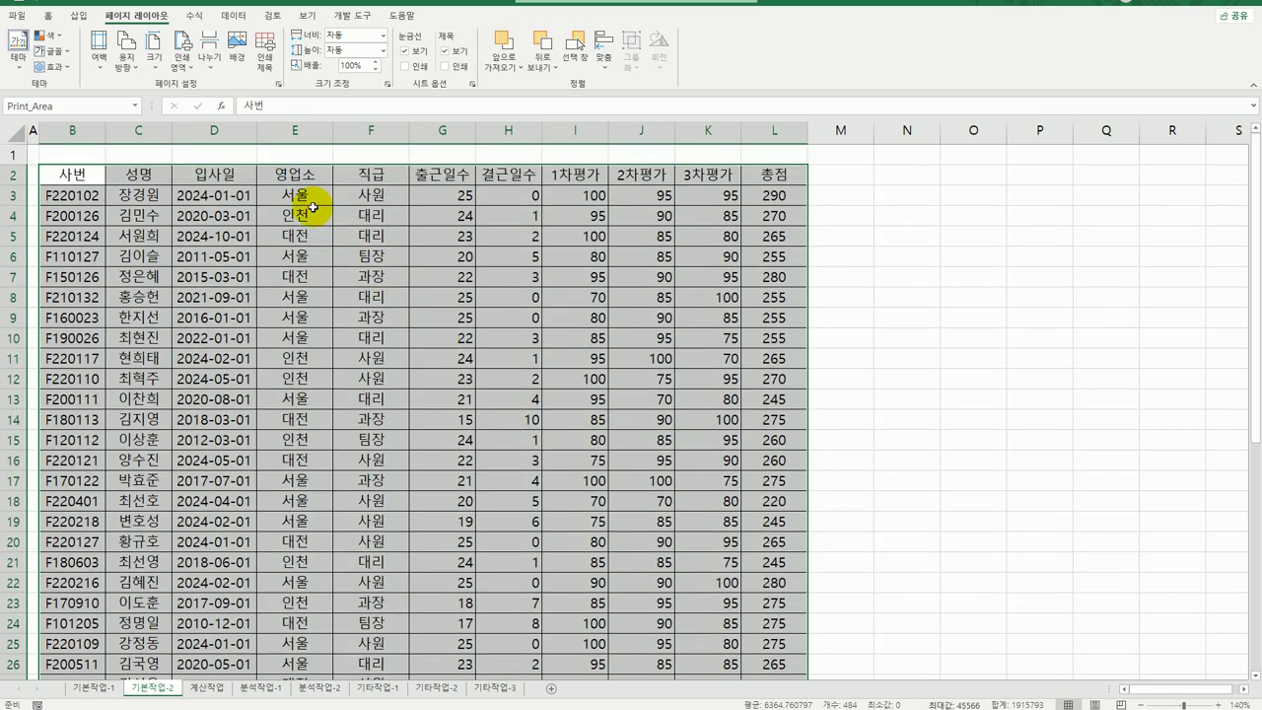
click(299, 180)
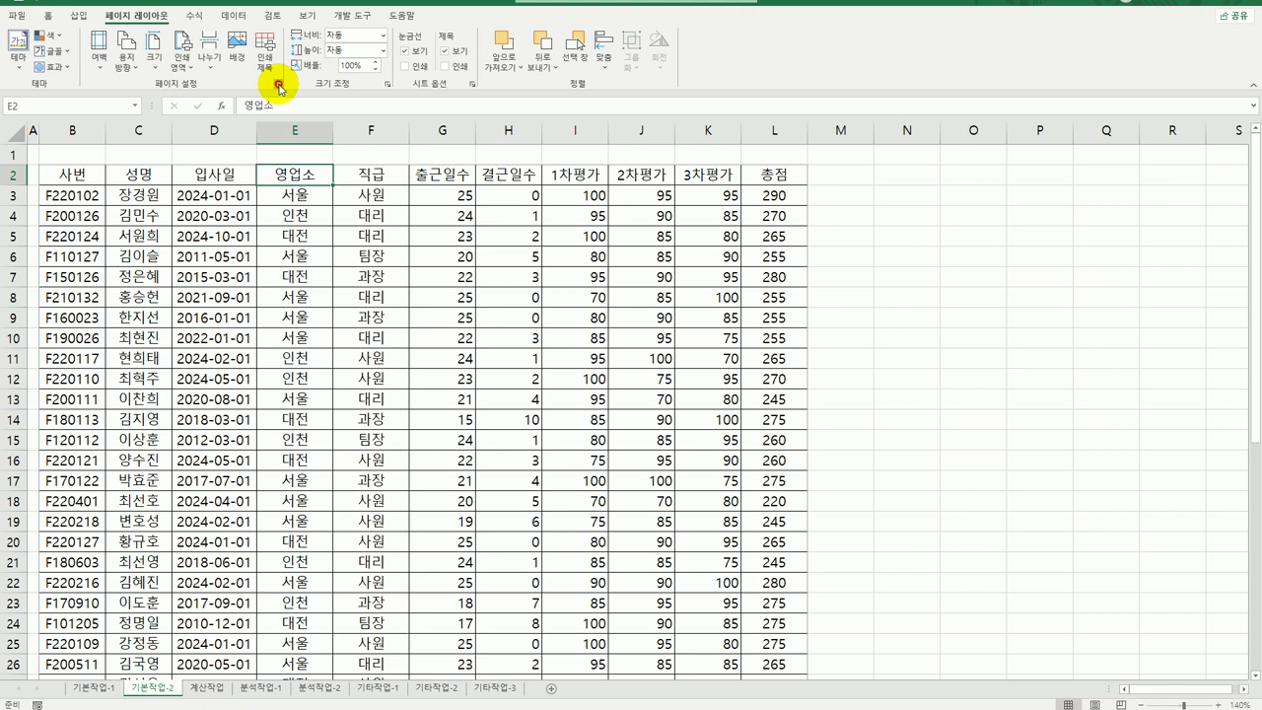
click(278, 84)
click(569, 193)
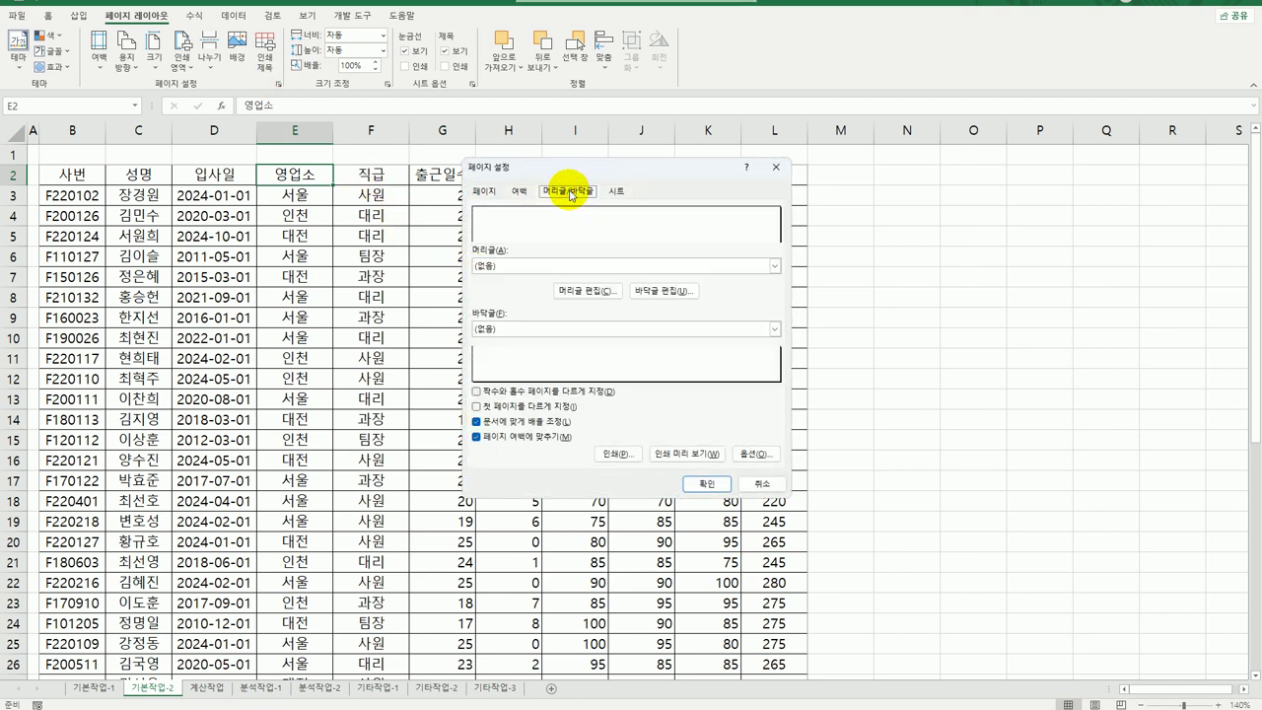
click(653, 291)
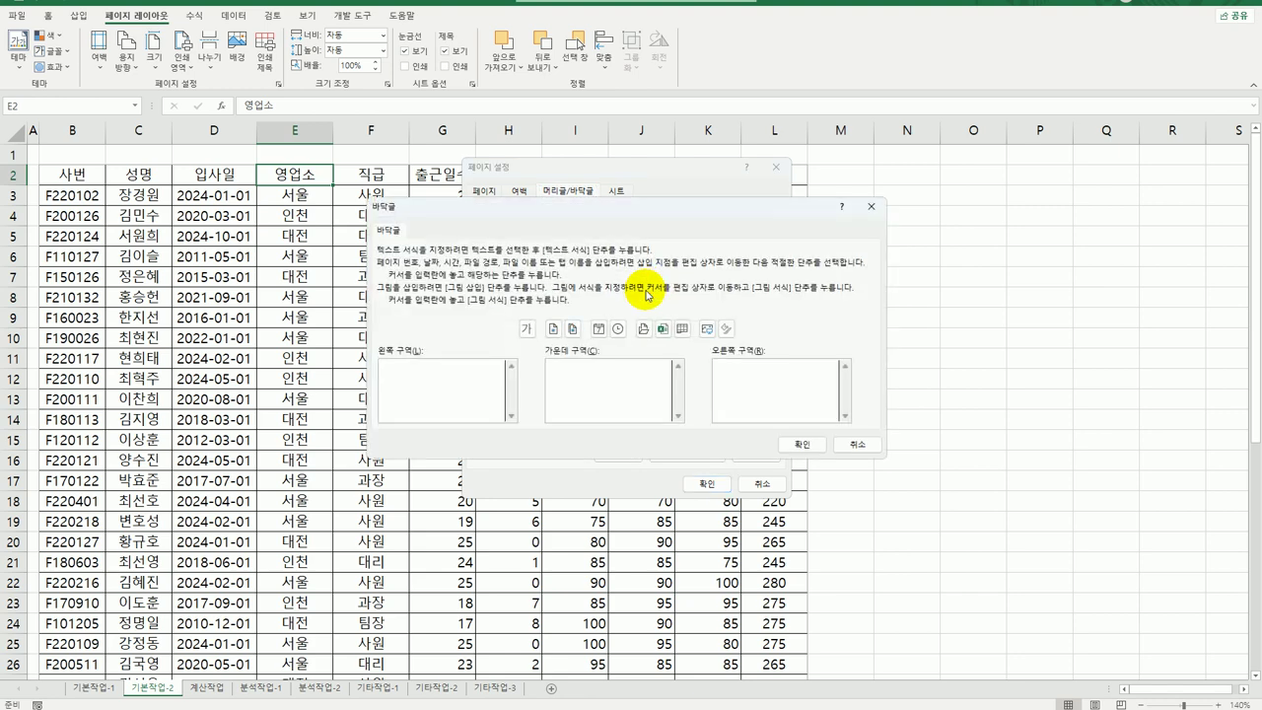
click(760, 381)
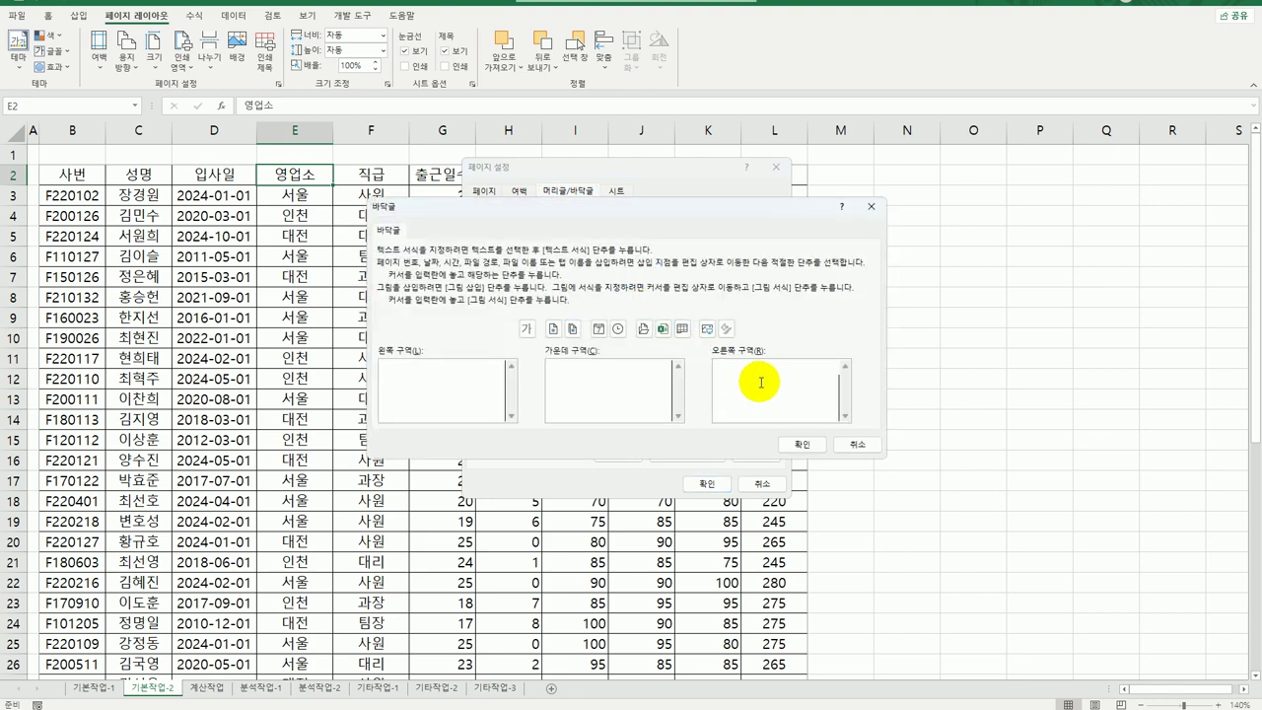
click(554, 329)
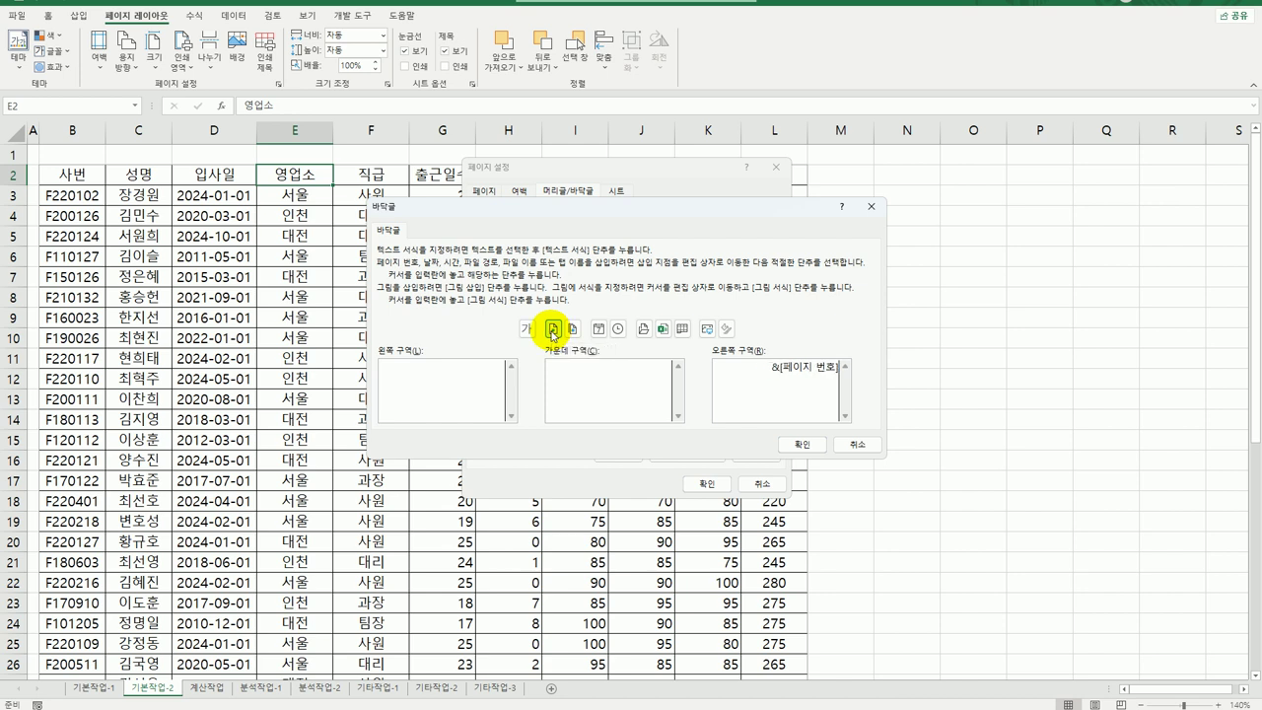
text(페이지)
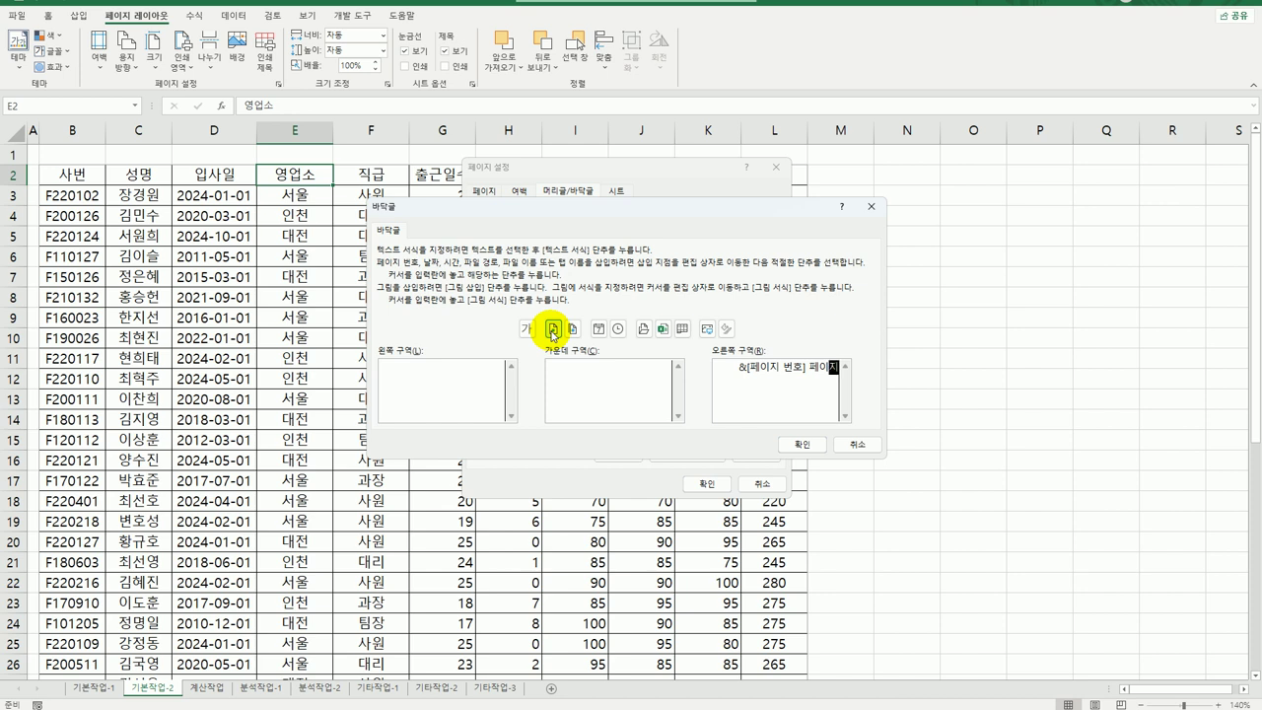
click(798, 445)
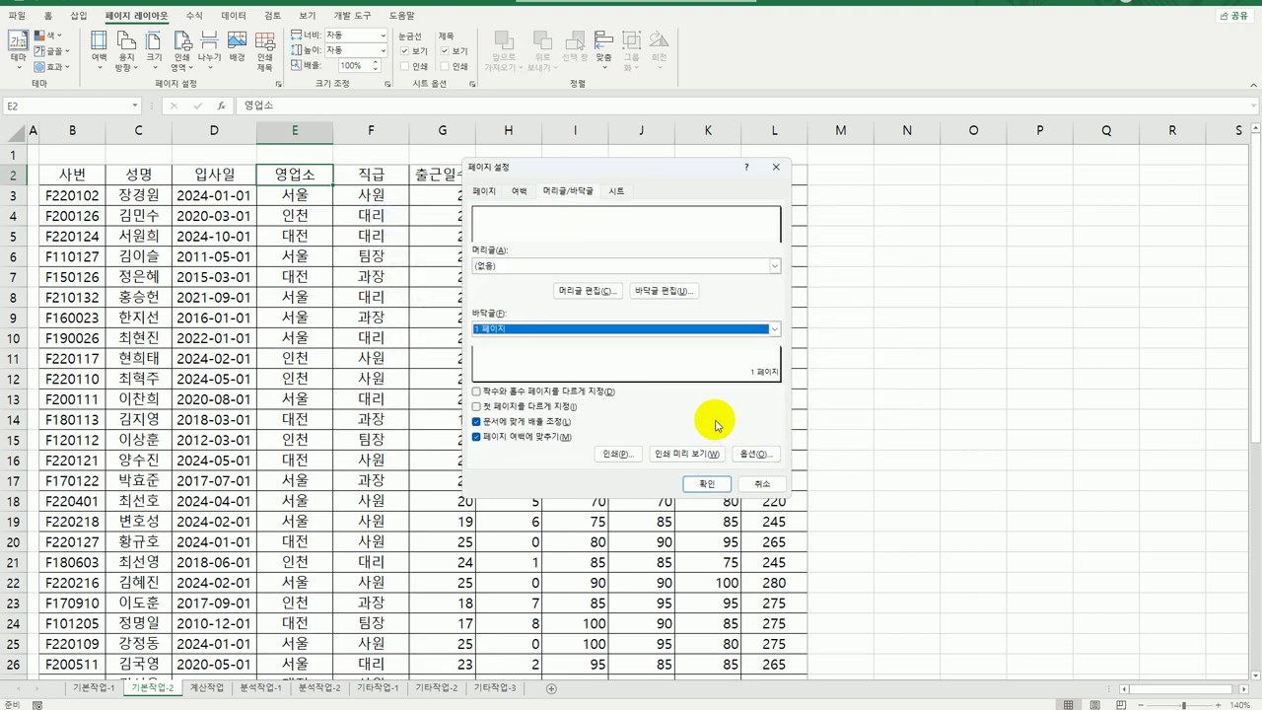
- Set row 2 ($2:$2) as the print title row repeated on every page and apply the page setup
click(616, 191)
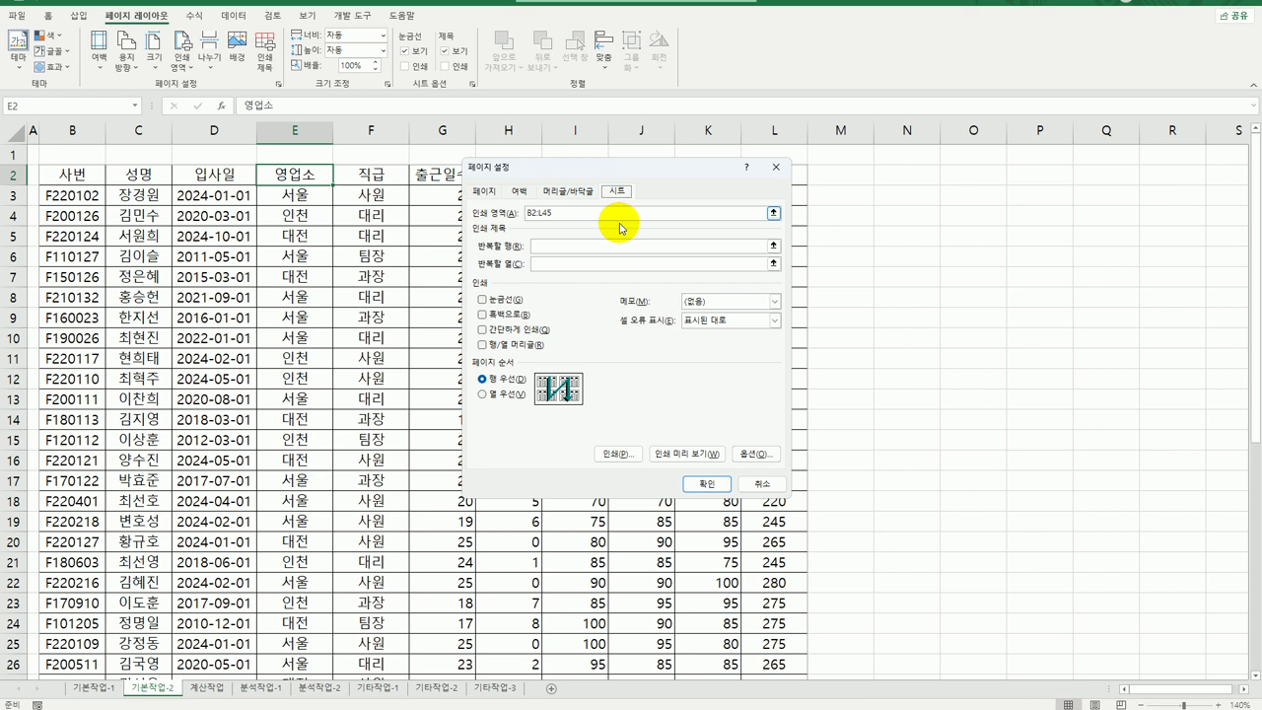
click(568, 247)
click(18, 173)
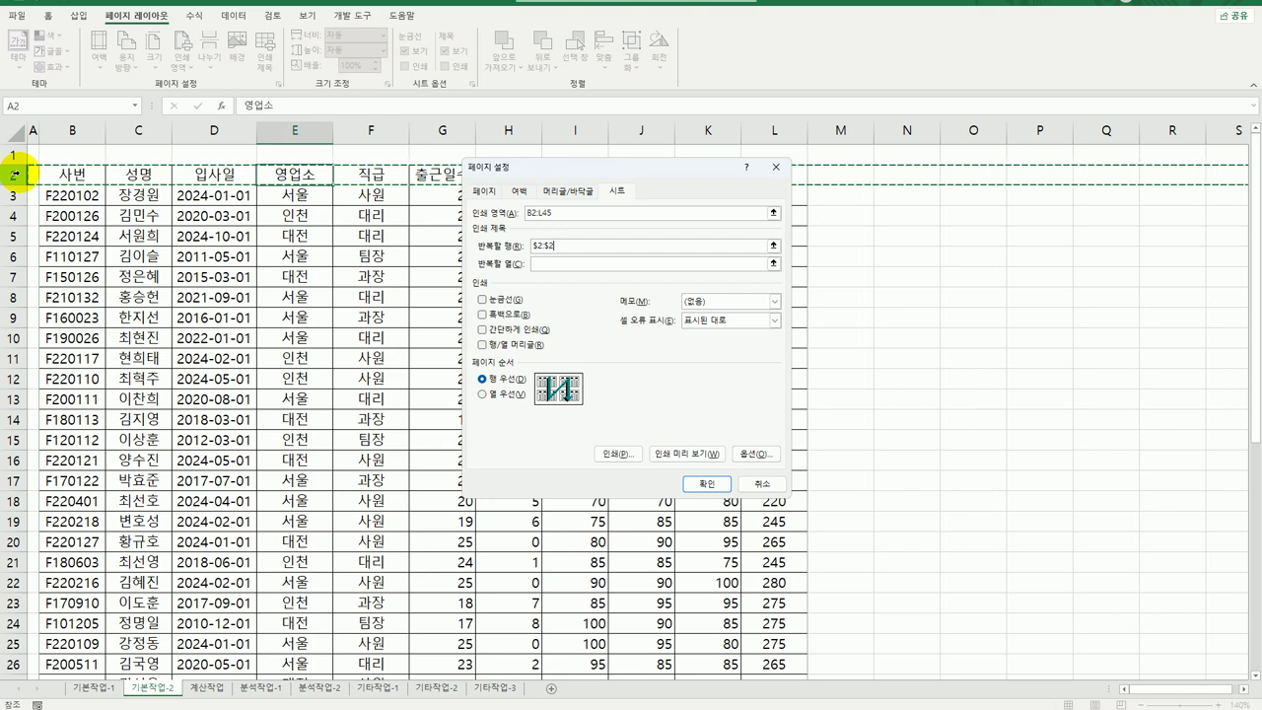
click(734, 487)
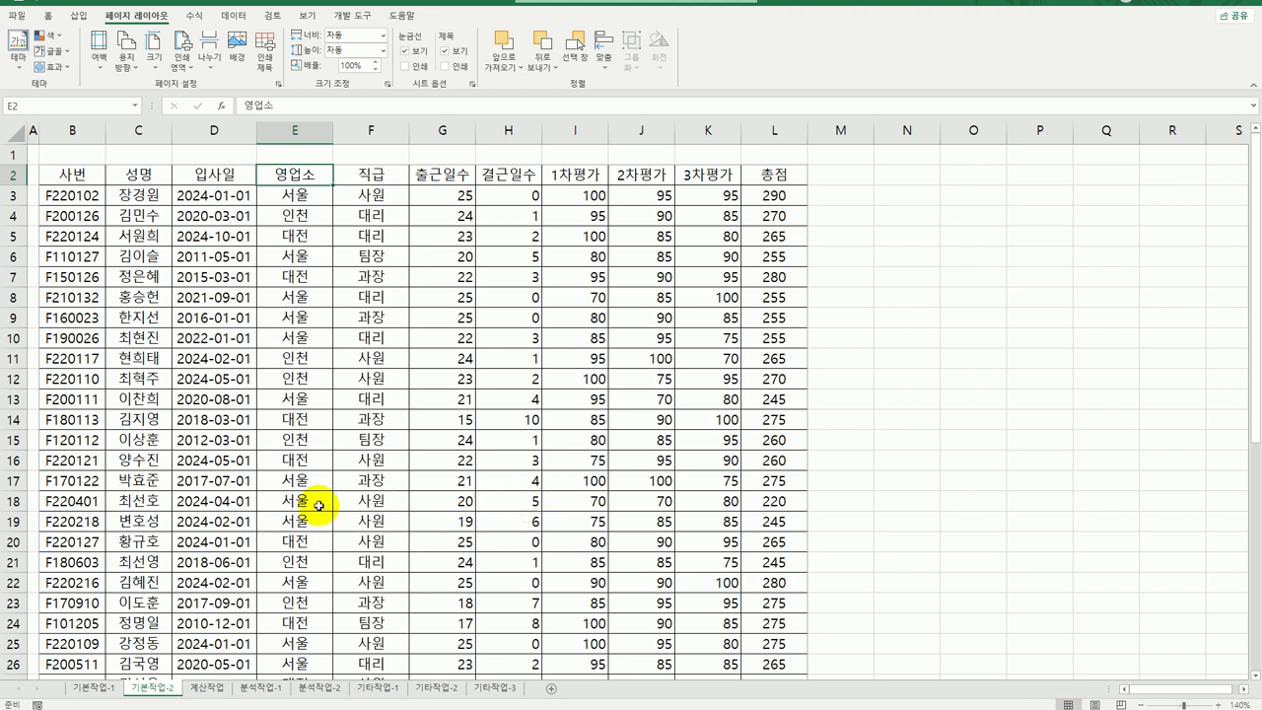
- Insert a page break above row 15, starting from cell B15
click(70, 443)
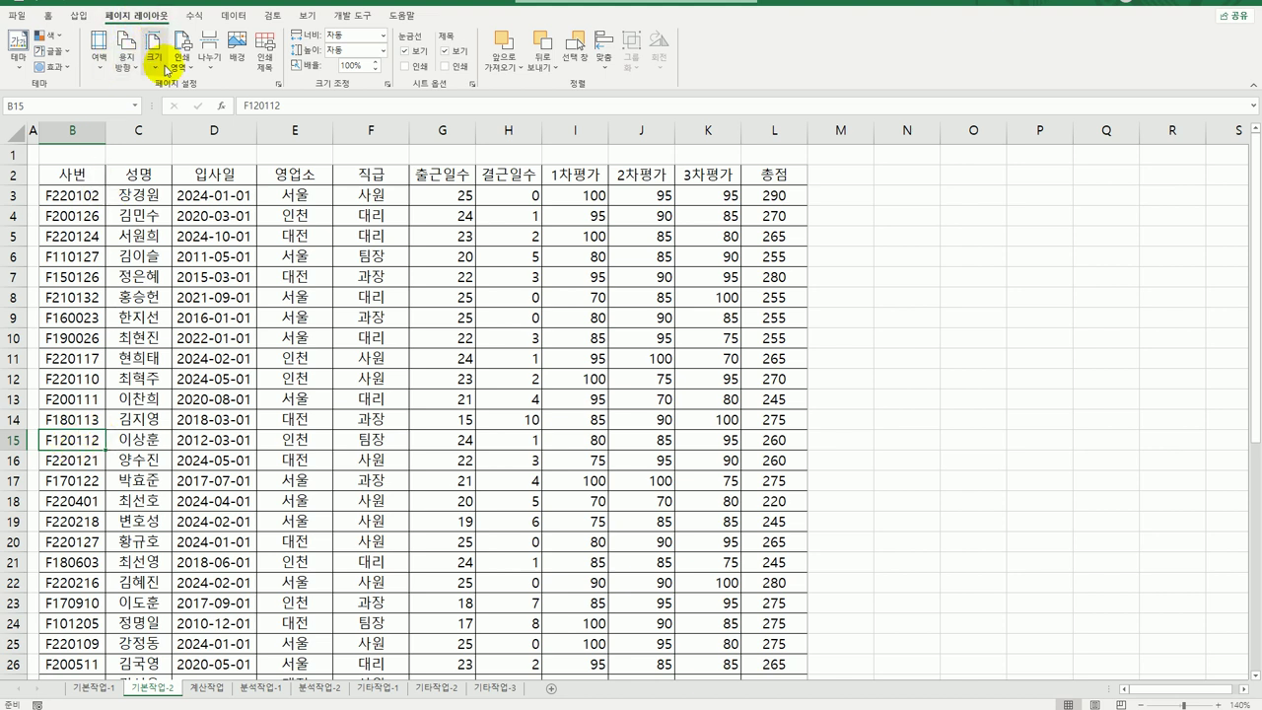
click(209, 57)
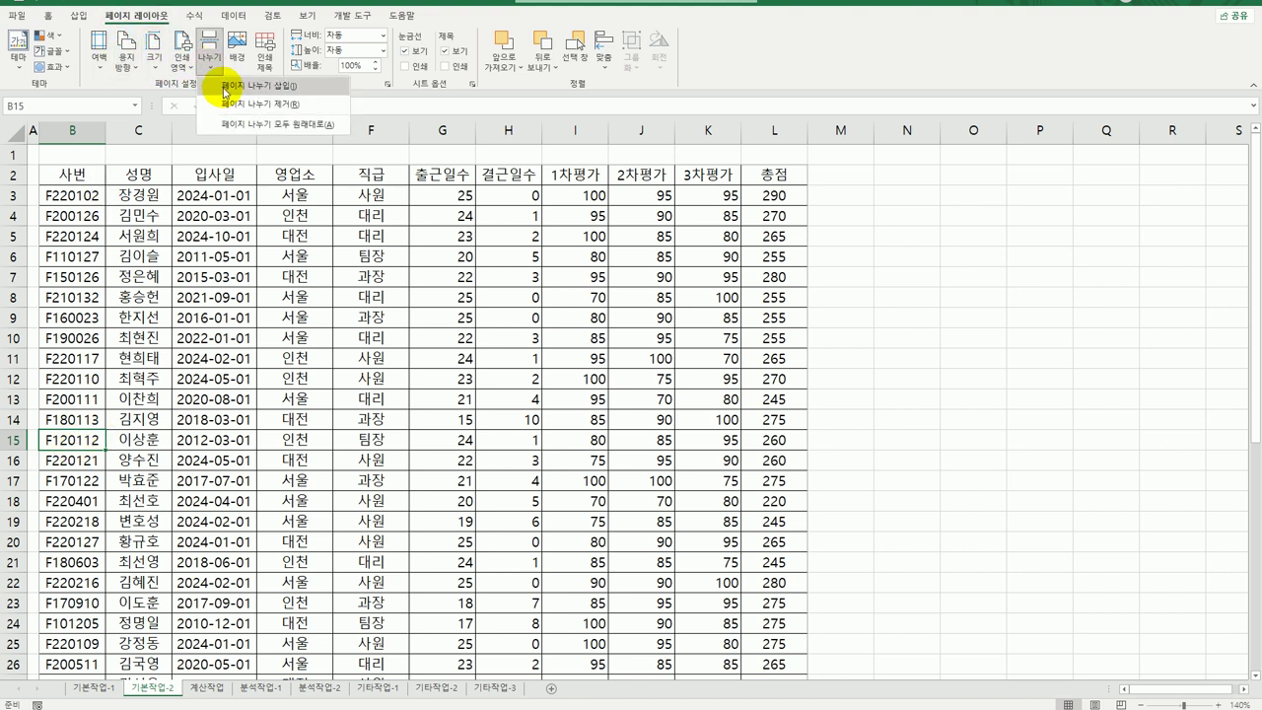
click(220, 103)
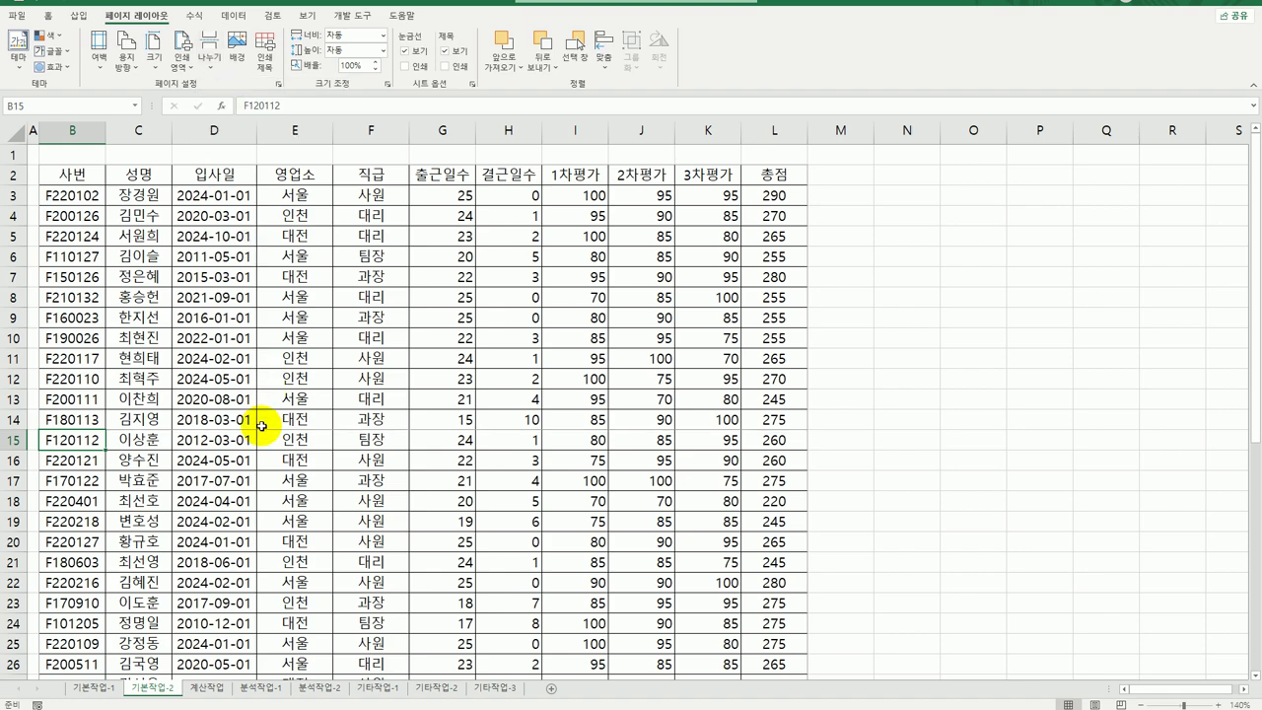
- Insert a page break above row 35, starting from cell B35
scroll(261, 426, down, 3)
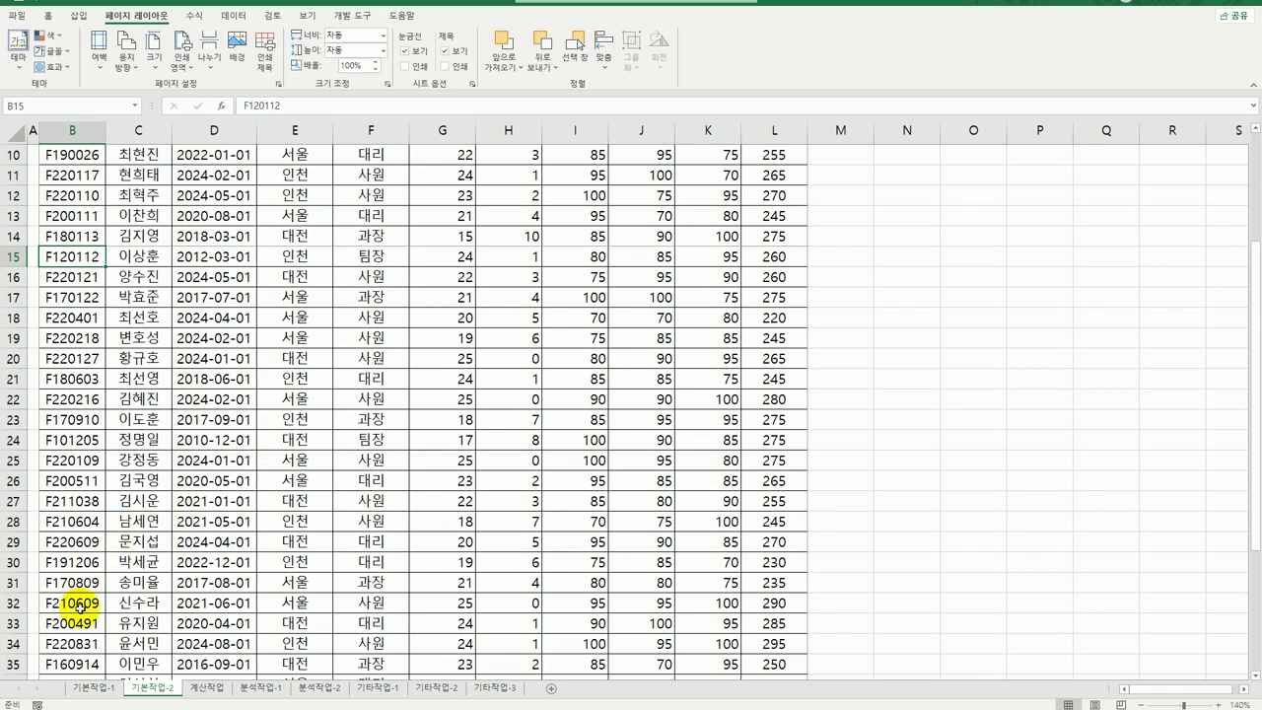
scroll(79, 612, down, 3)
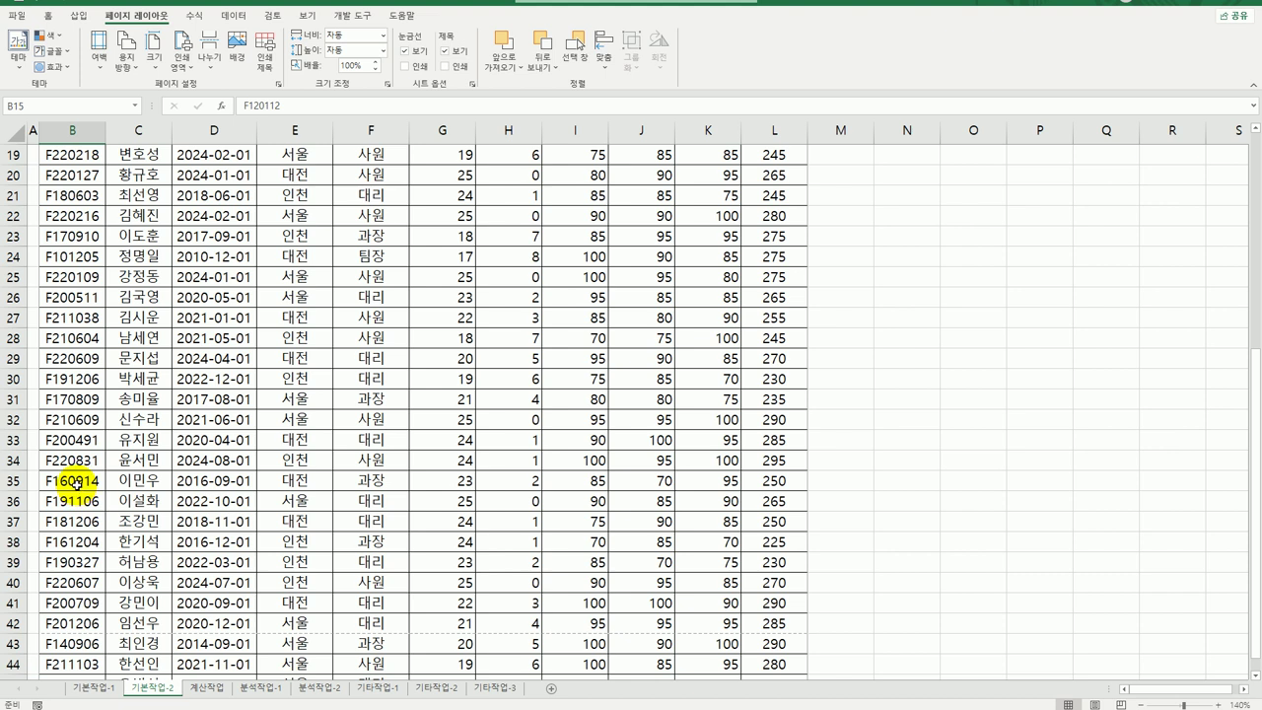
click(77, 483)
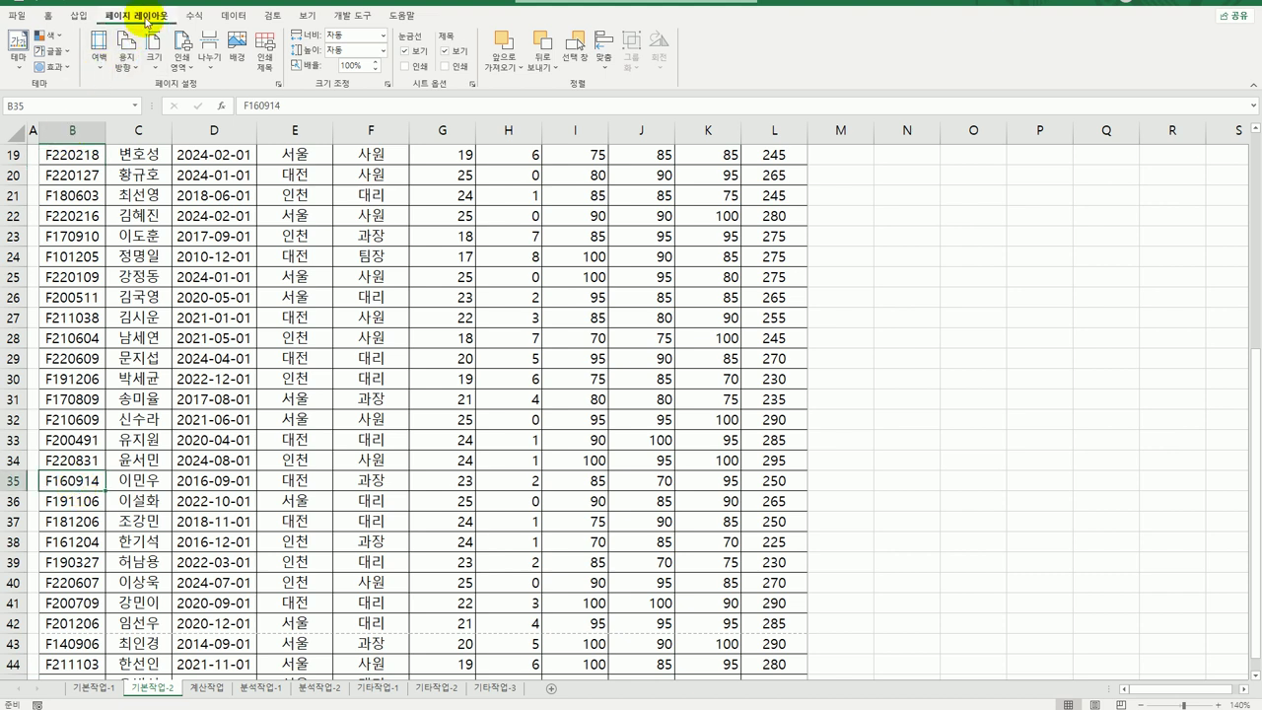
click(208, 56)
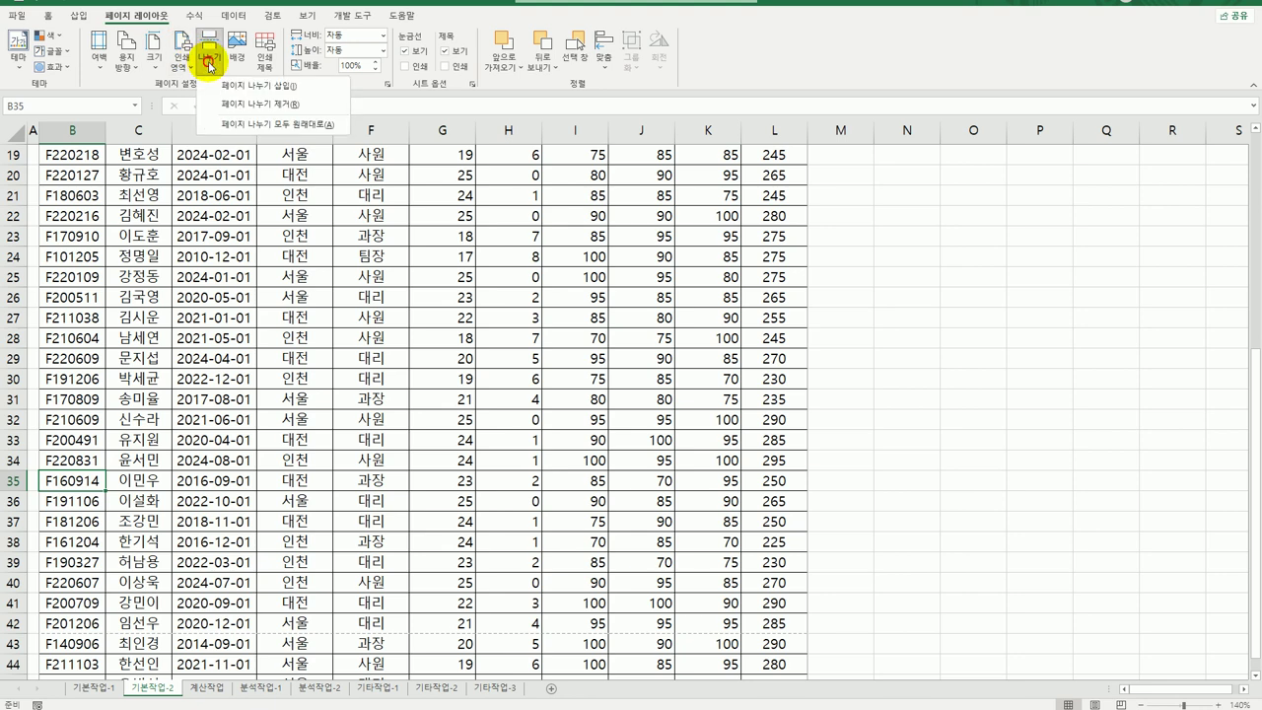
click(237, 87)
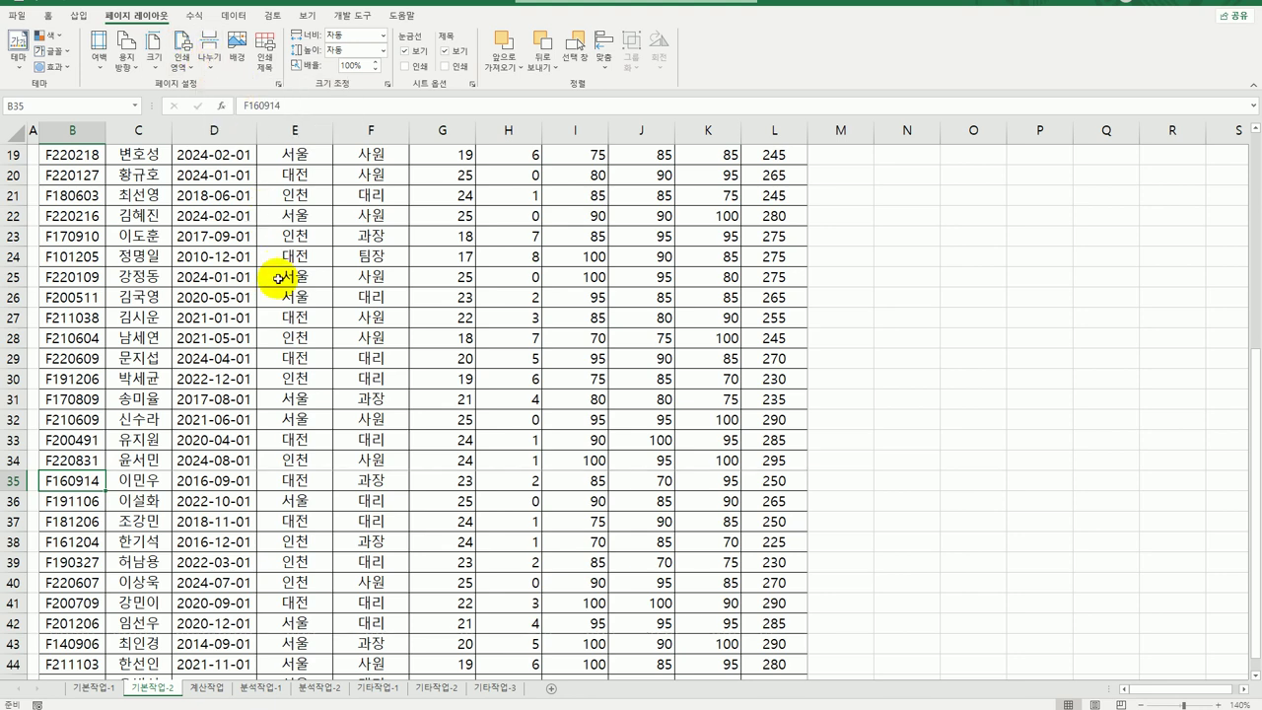
- Check the page breaks, repeated header row and footer of the 기본작업-2 sheet across the print preview pages, and return to the worksheet
scroll(277, 368, down, 3)
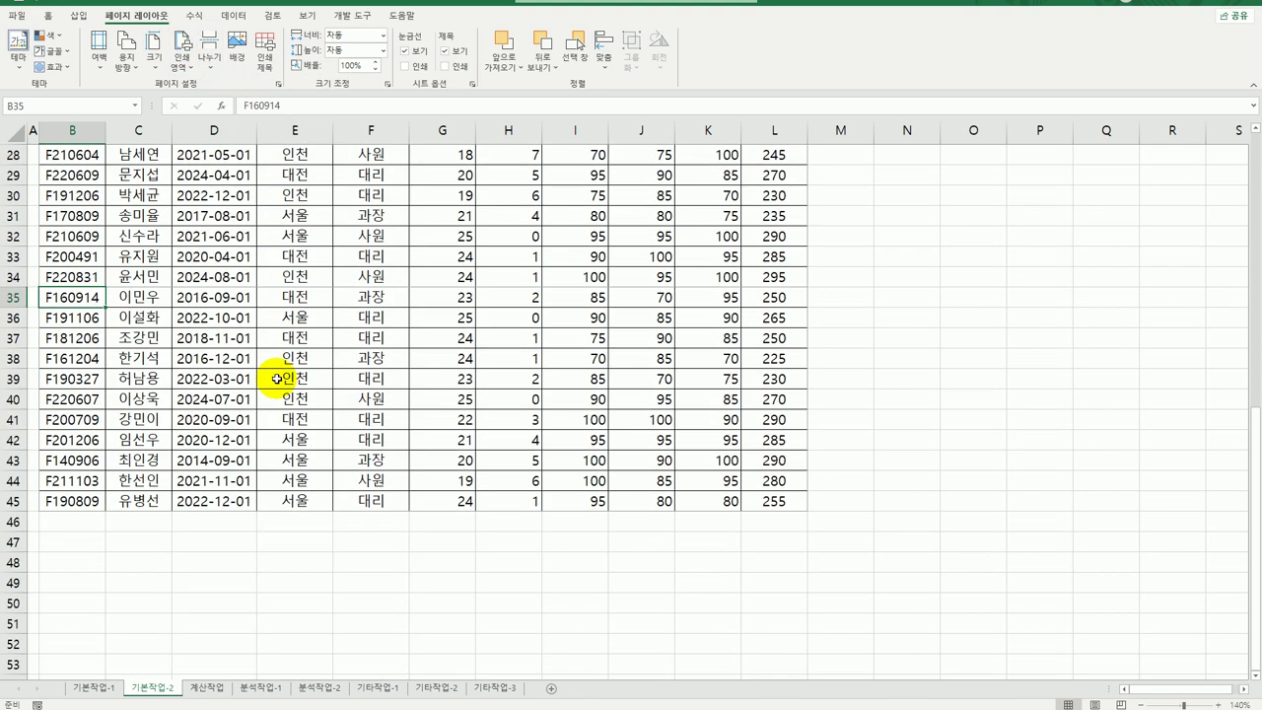
scroll(277, 372, up, 9)
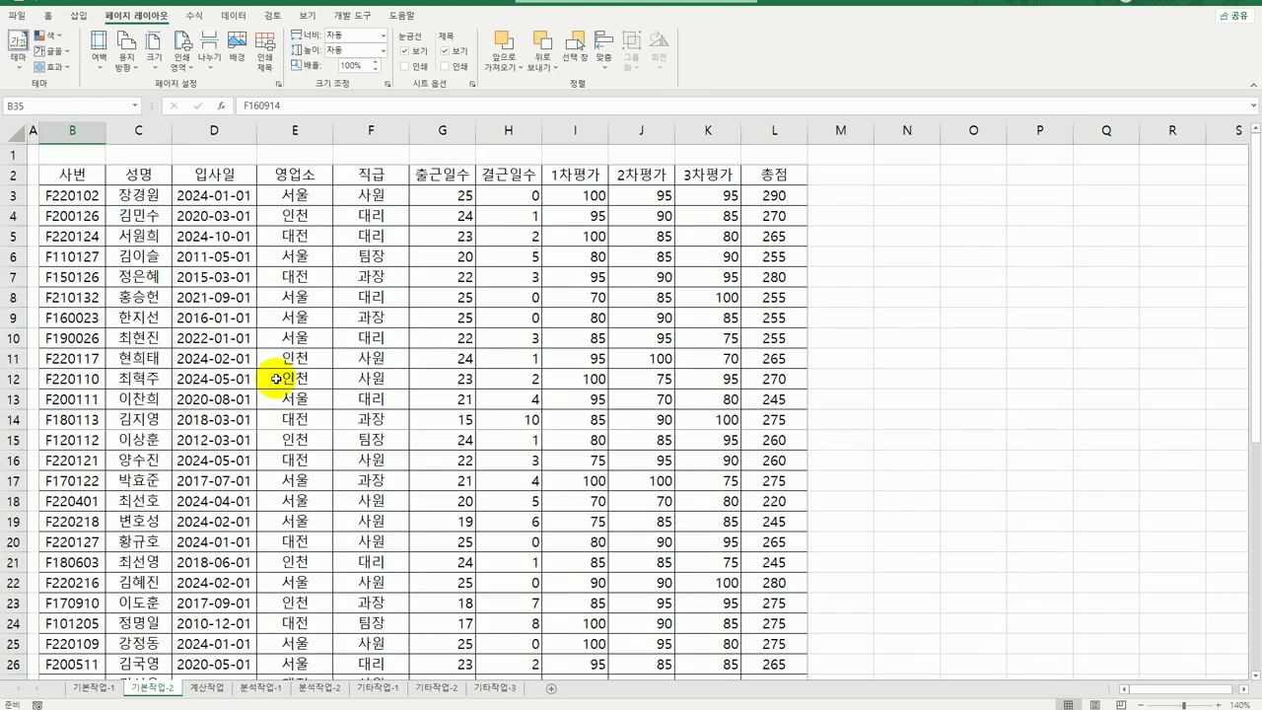
click(57, 172)
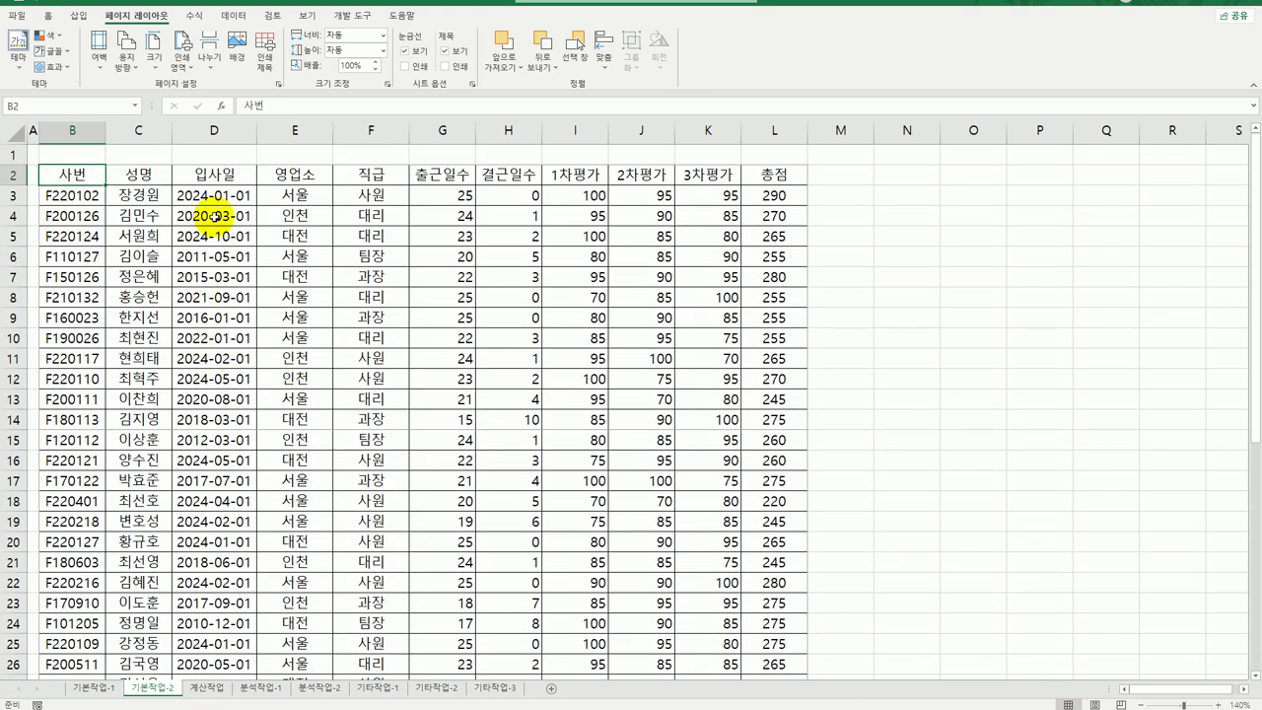
click(17, 15)
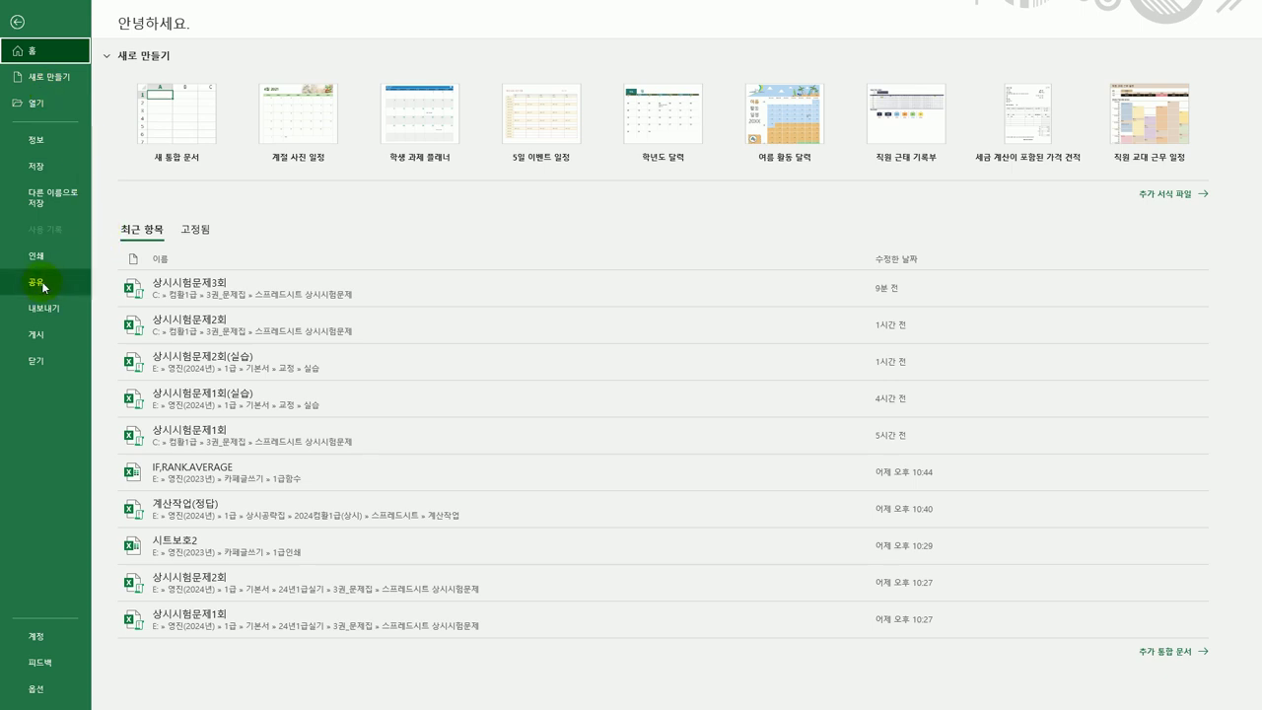
click(37, 257)
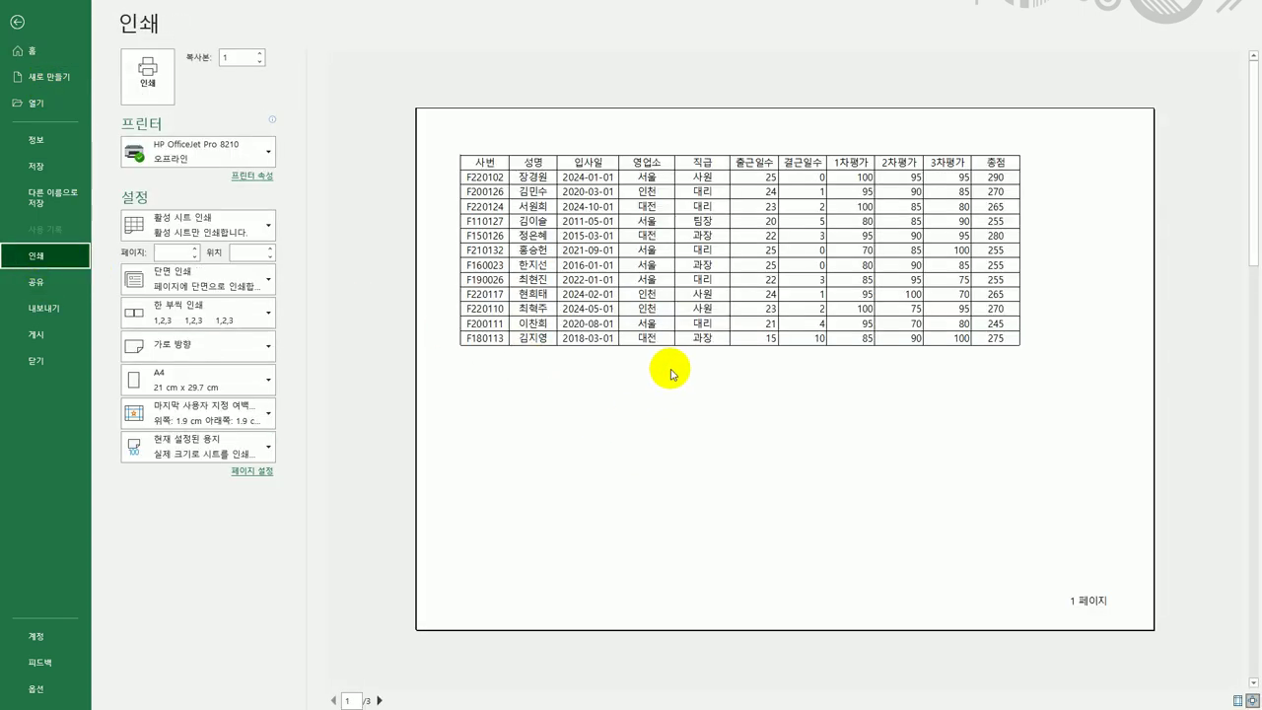
click(379, 700)
click(379, 700)
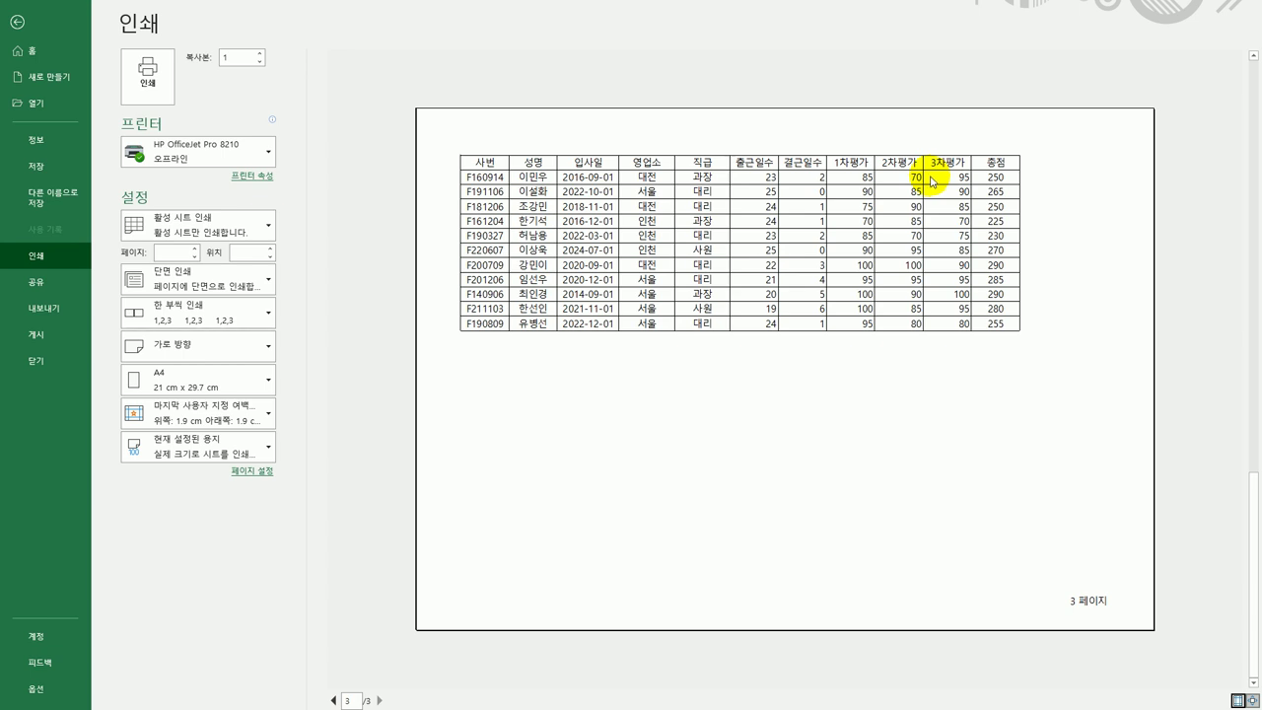
click(334, 700)
click(333, 700)
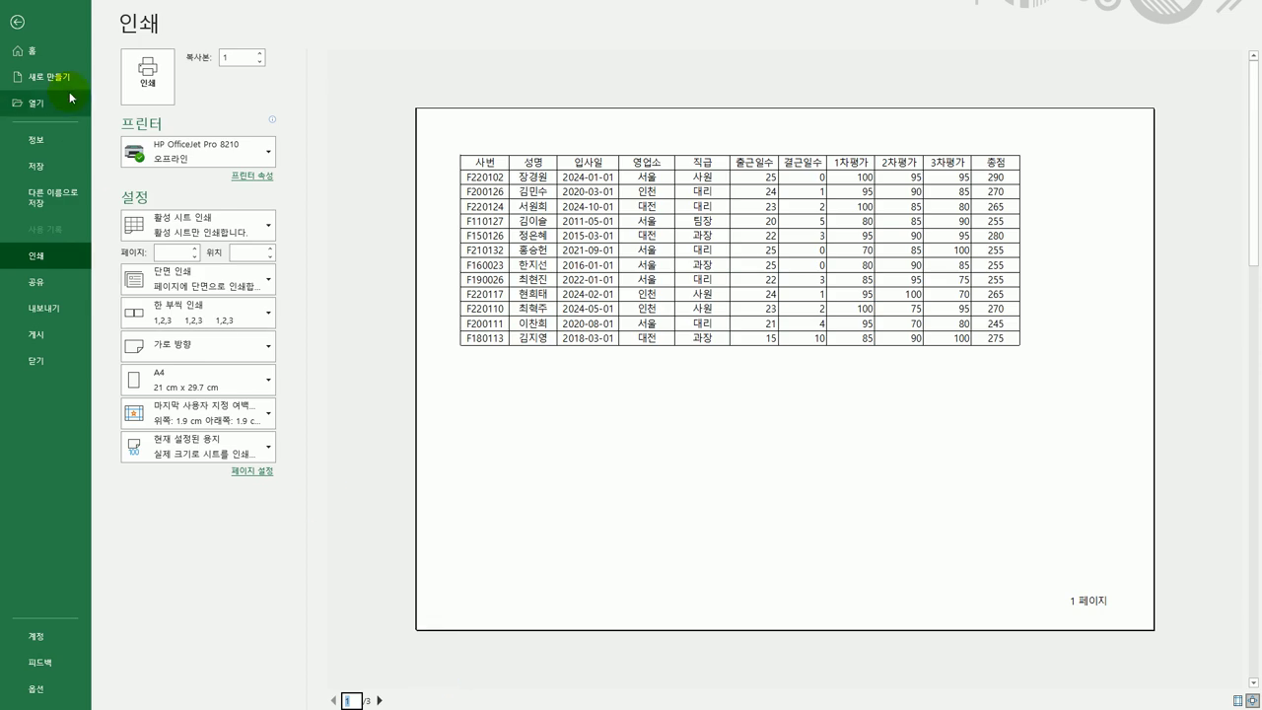
click(17, 22)
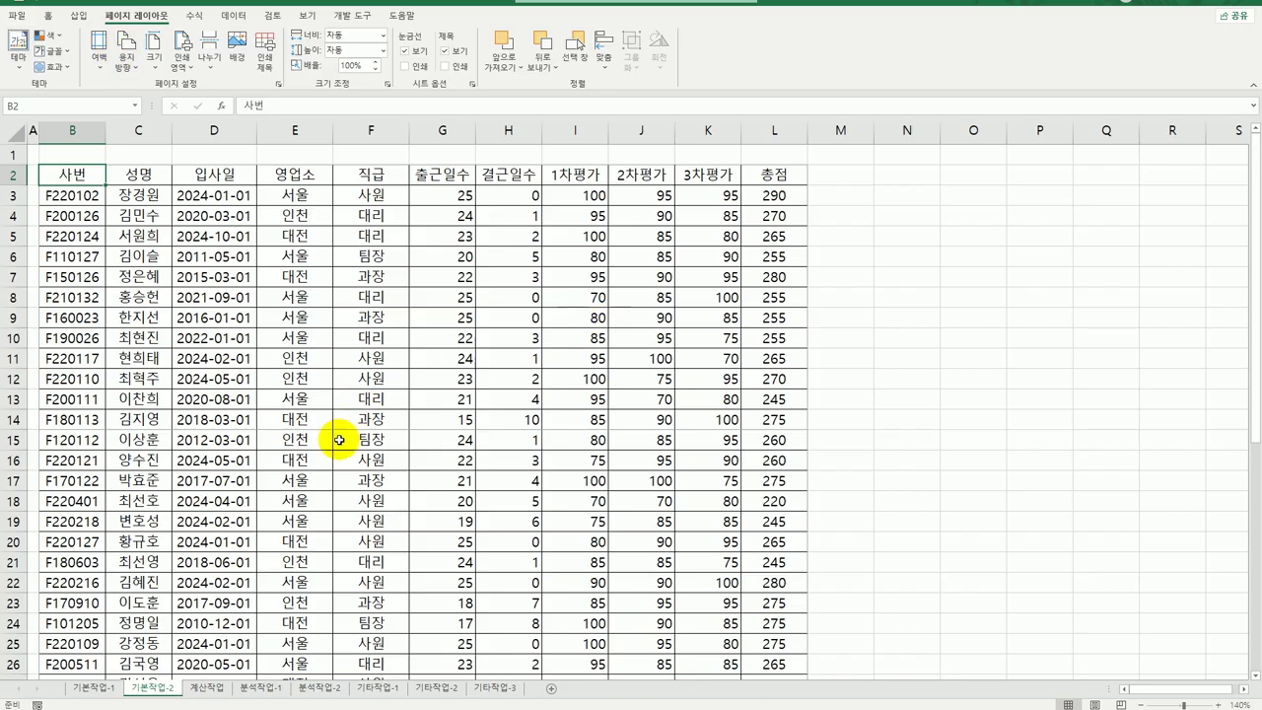
- On the 계산작업 sheet, start the 근무평가 formula in I3 with an IF and AND test, first condition D3>=23
click(202, 686)
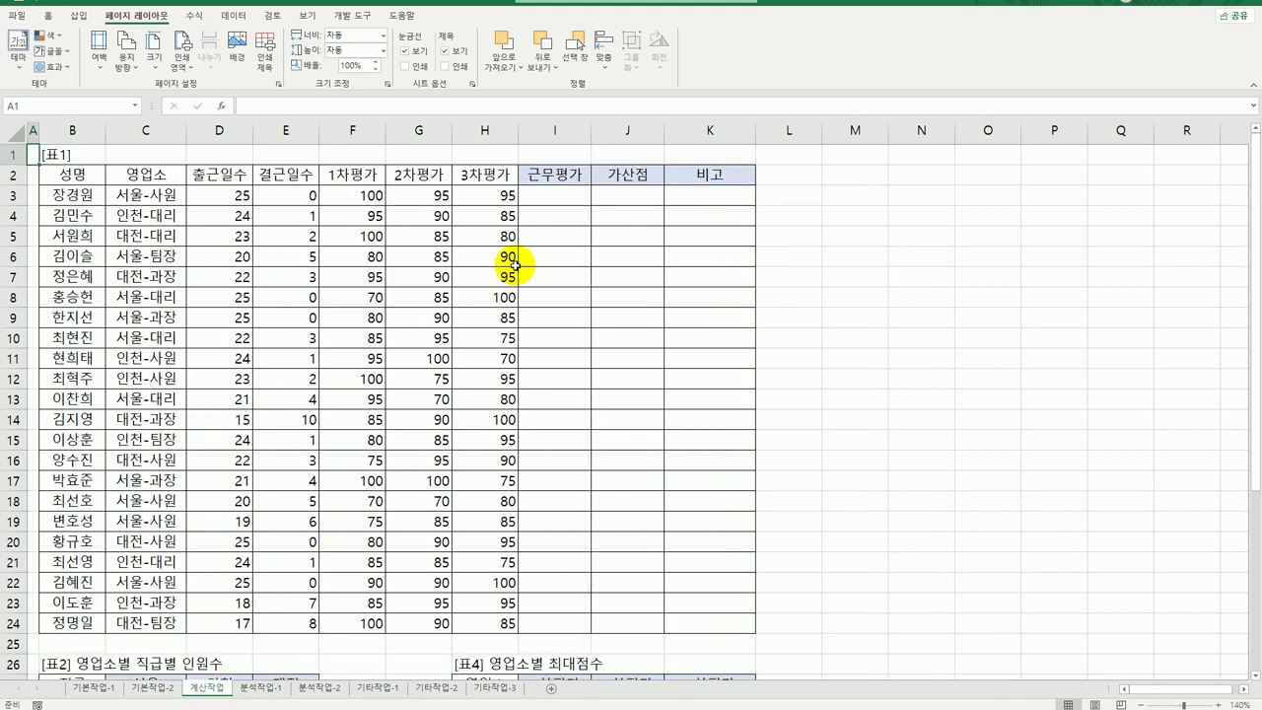
click(557, 203)
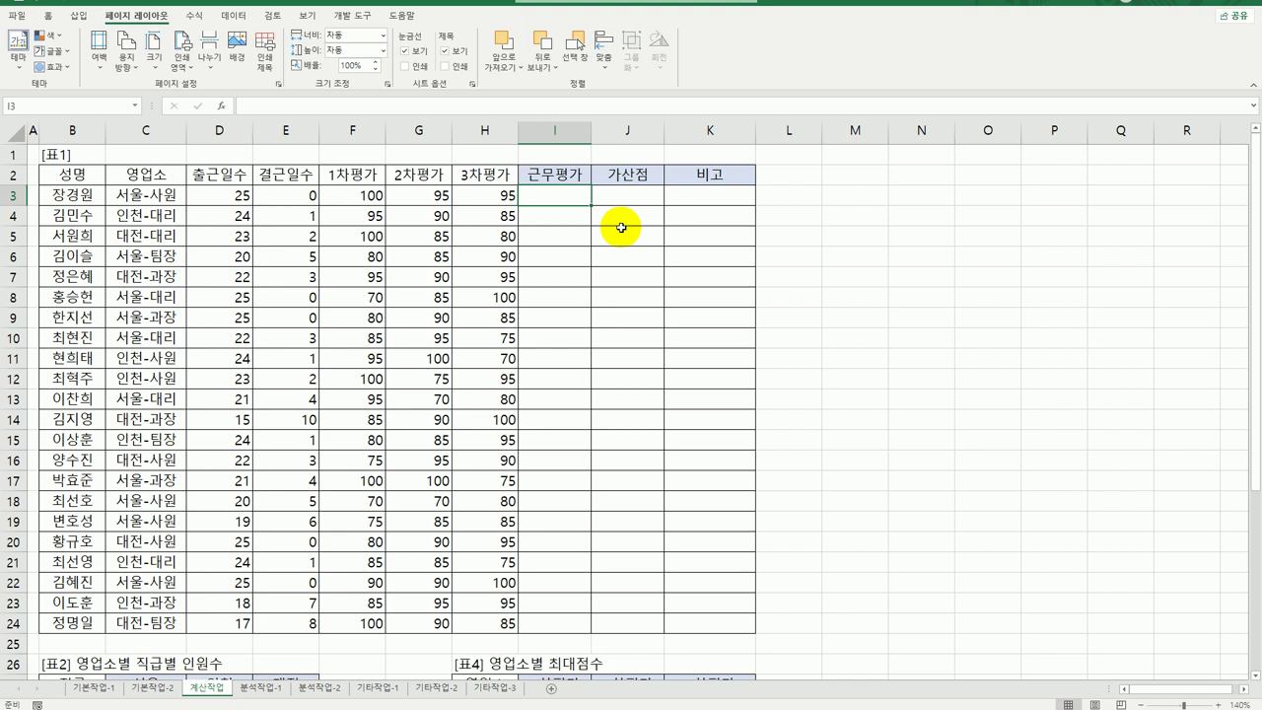
text(=)
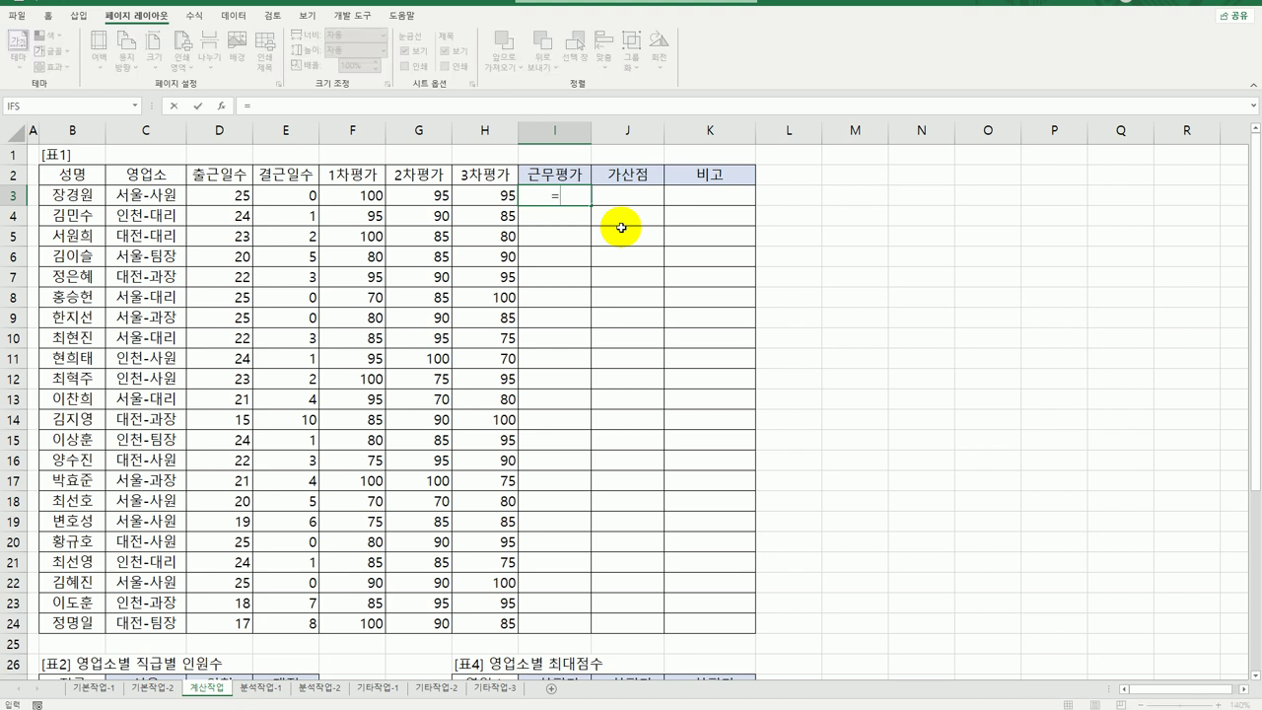
text(IF()
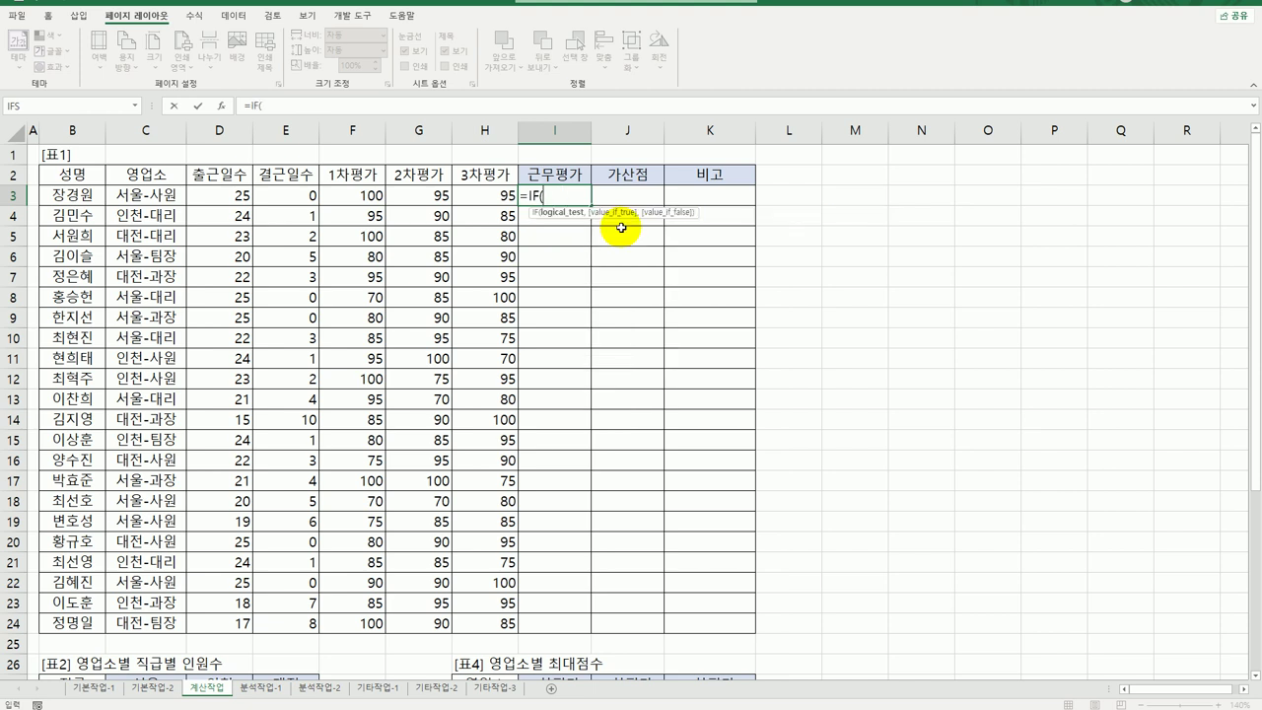
text(and()
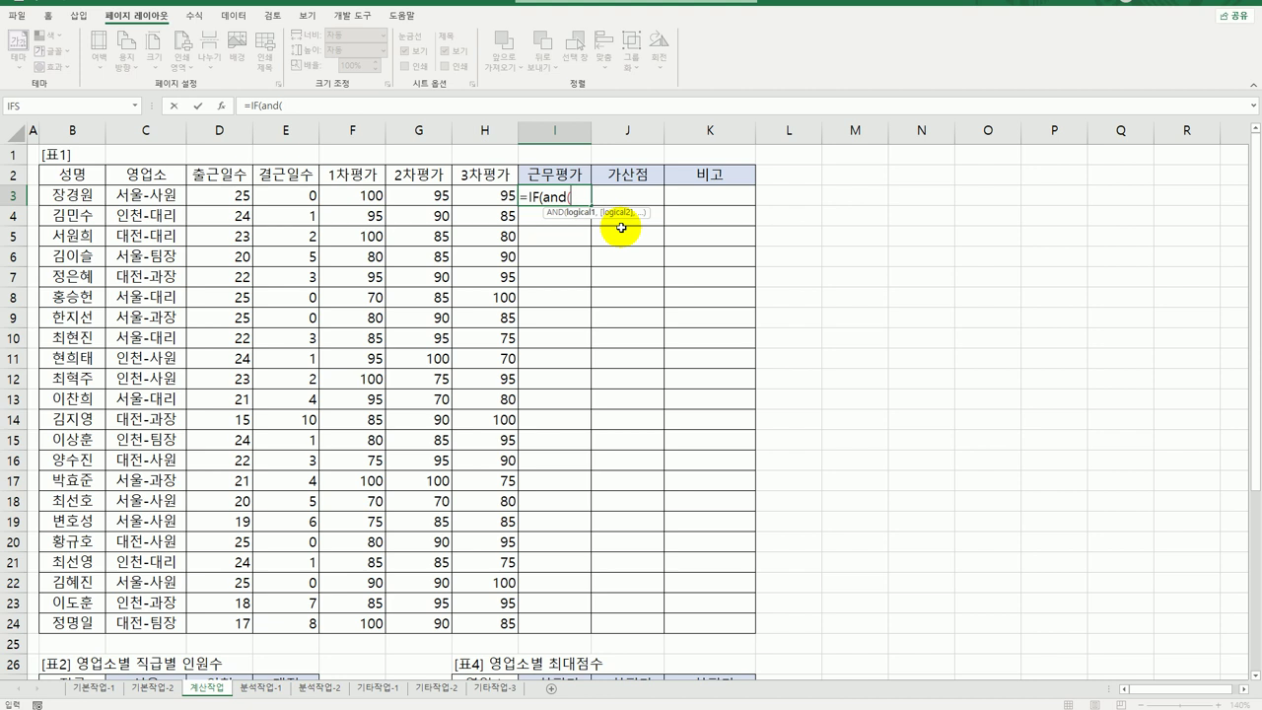
click(229, 195)
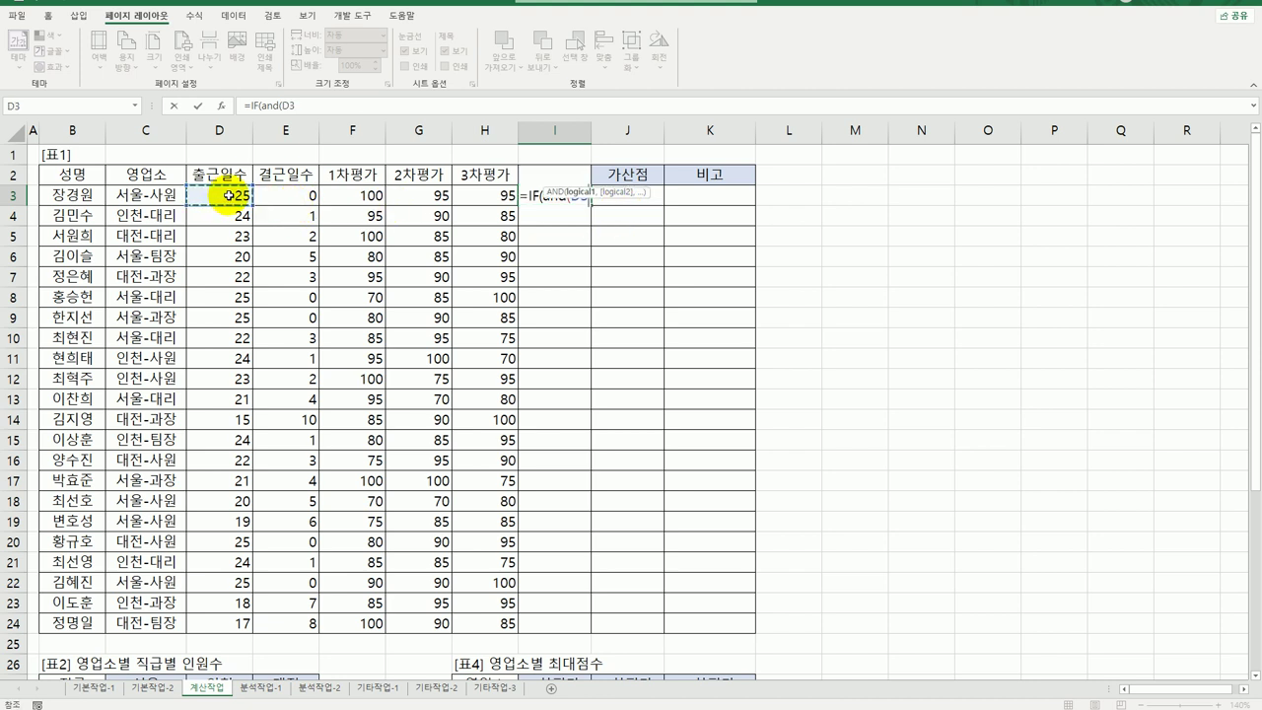
text(>=23)
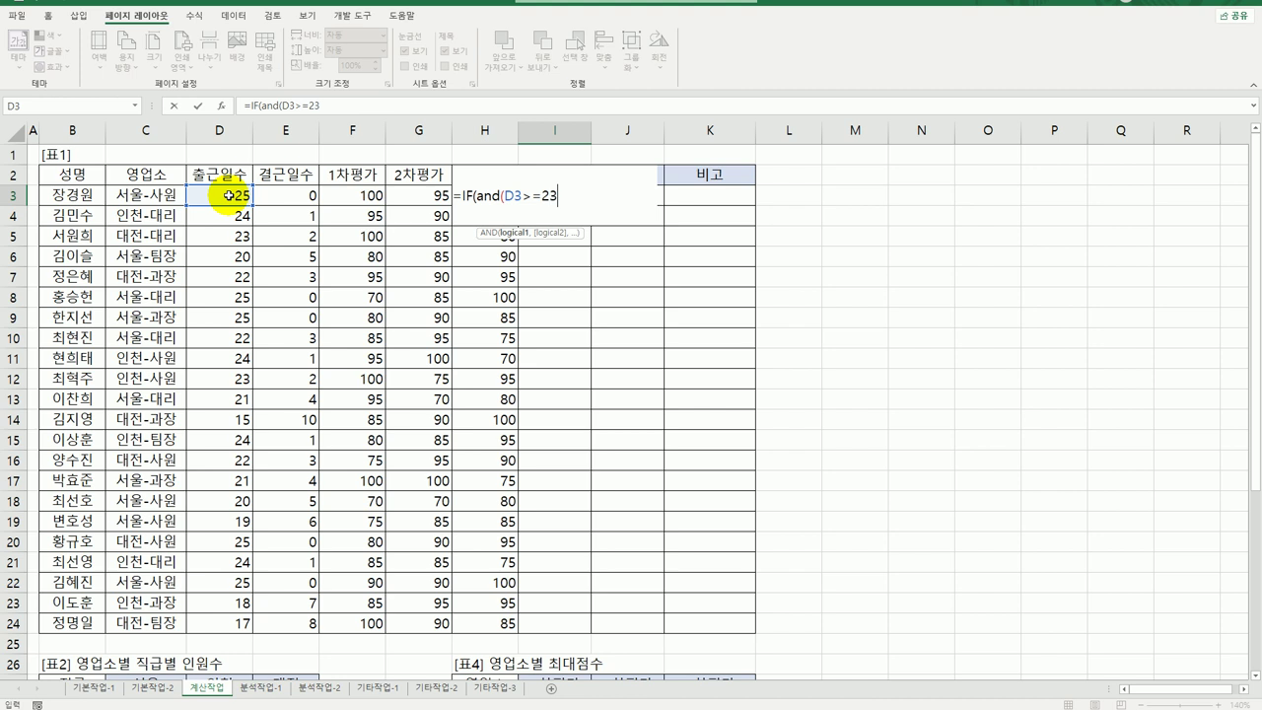
- Add COUNTIF(F3:H3,">=90")=3 as the second AND condition in the I3 formula and return "S" when both hold
text(,)
text(cou)
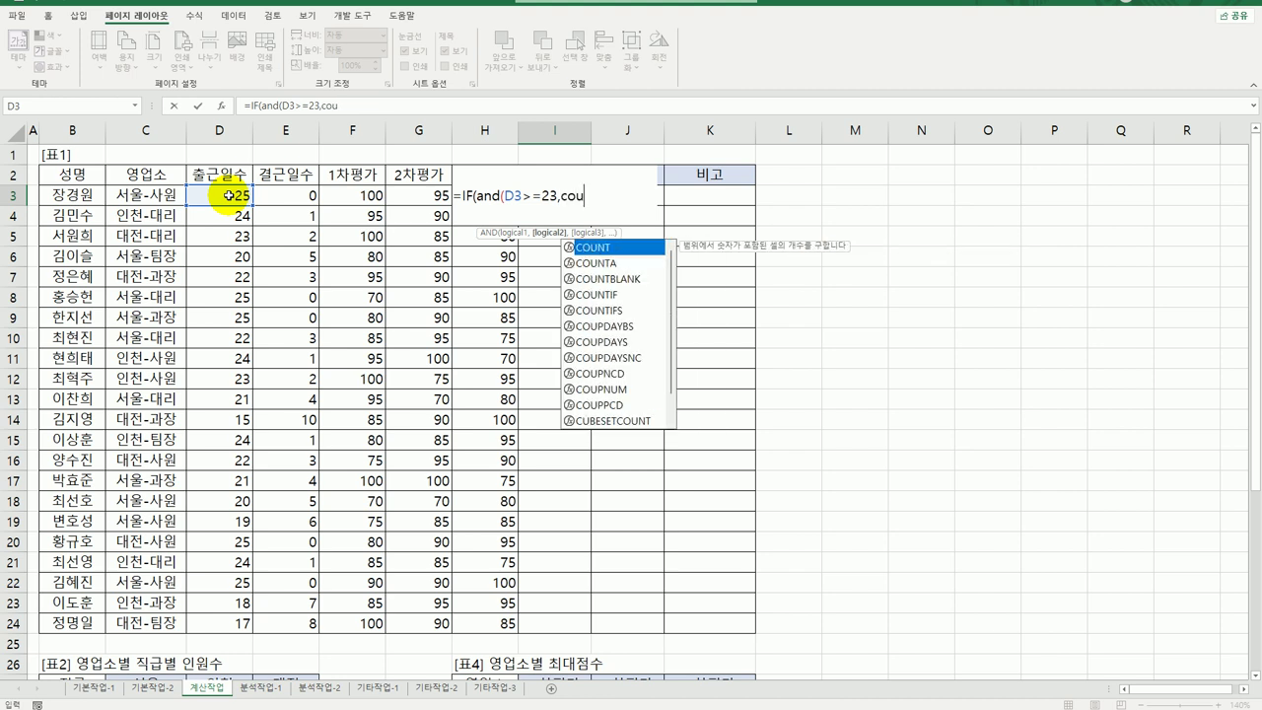
key(Down)
key(Down)
key(Down)
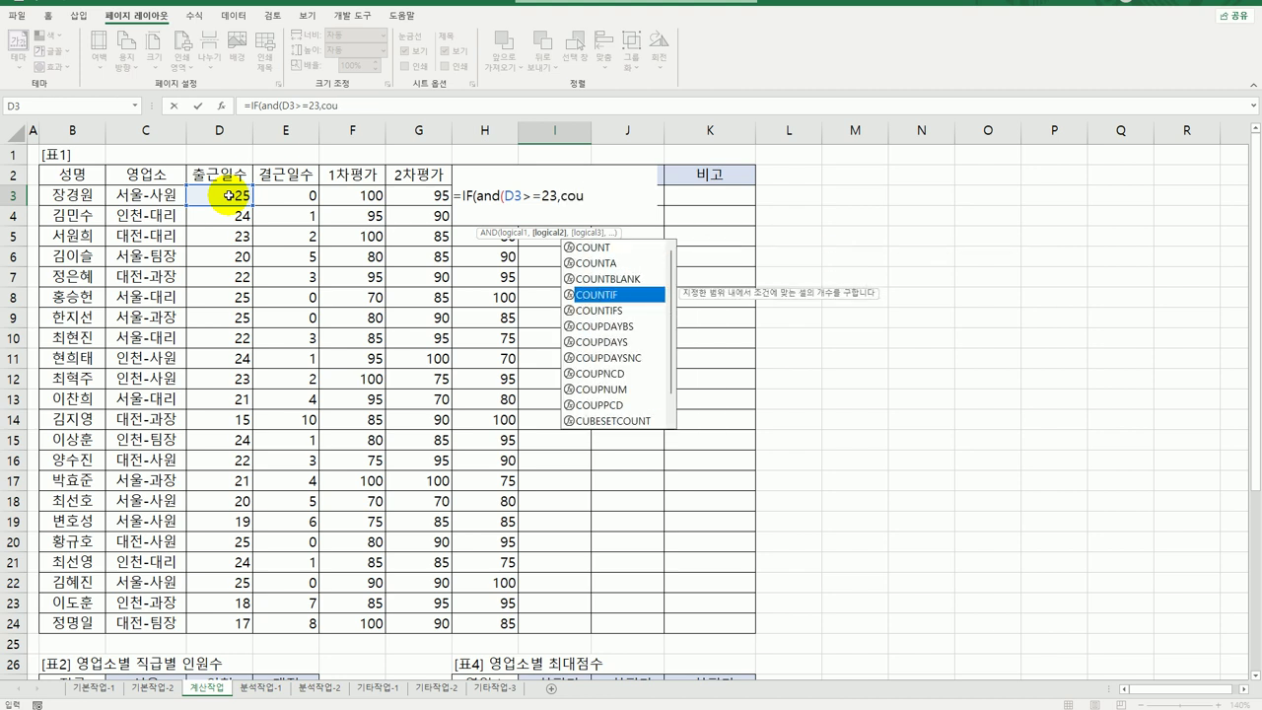
key(Tab)
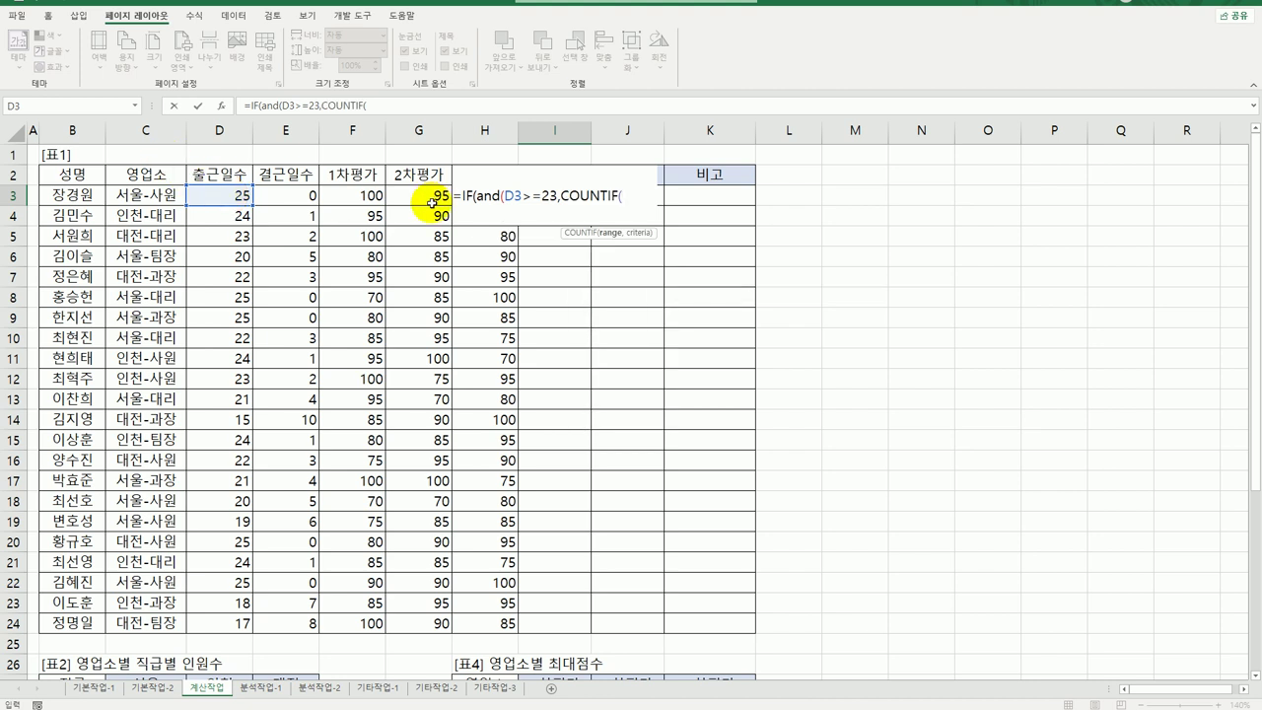
drag(357, 195, 478, 195)
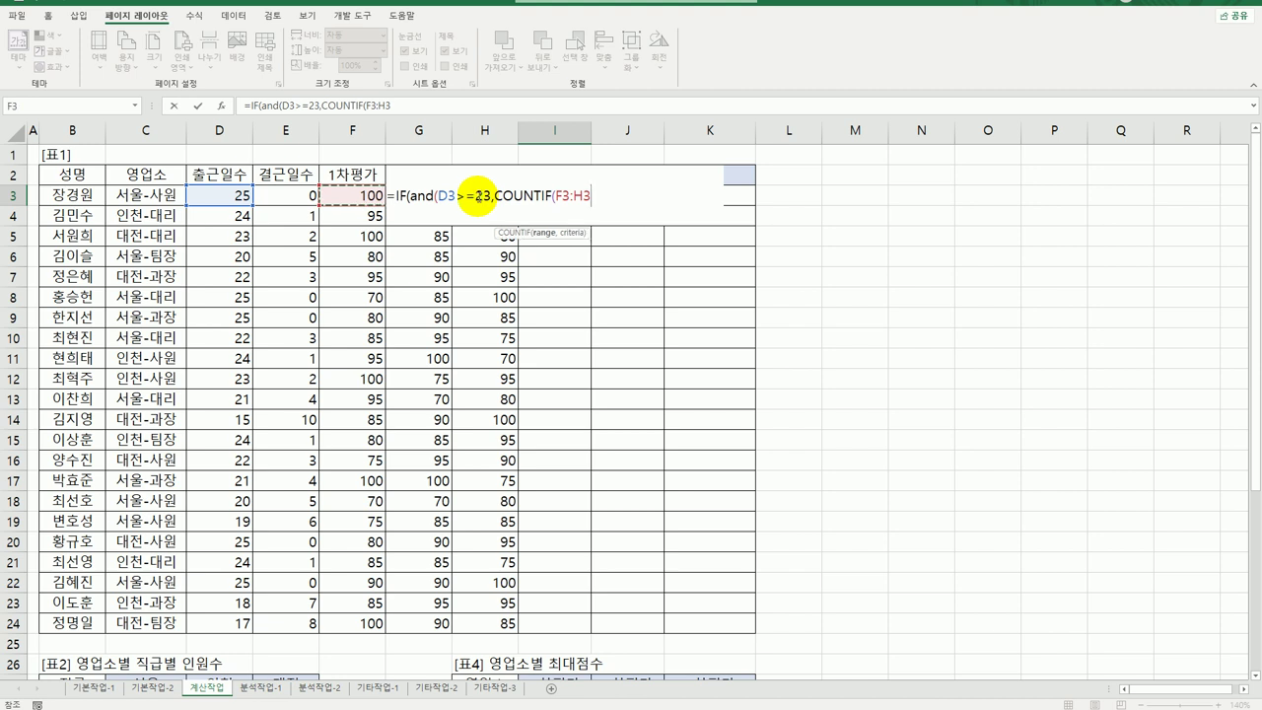
text(,)
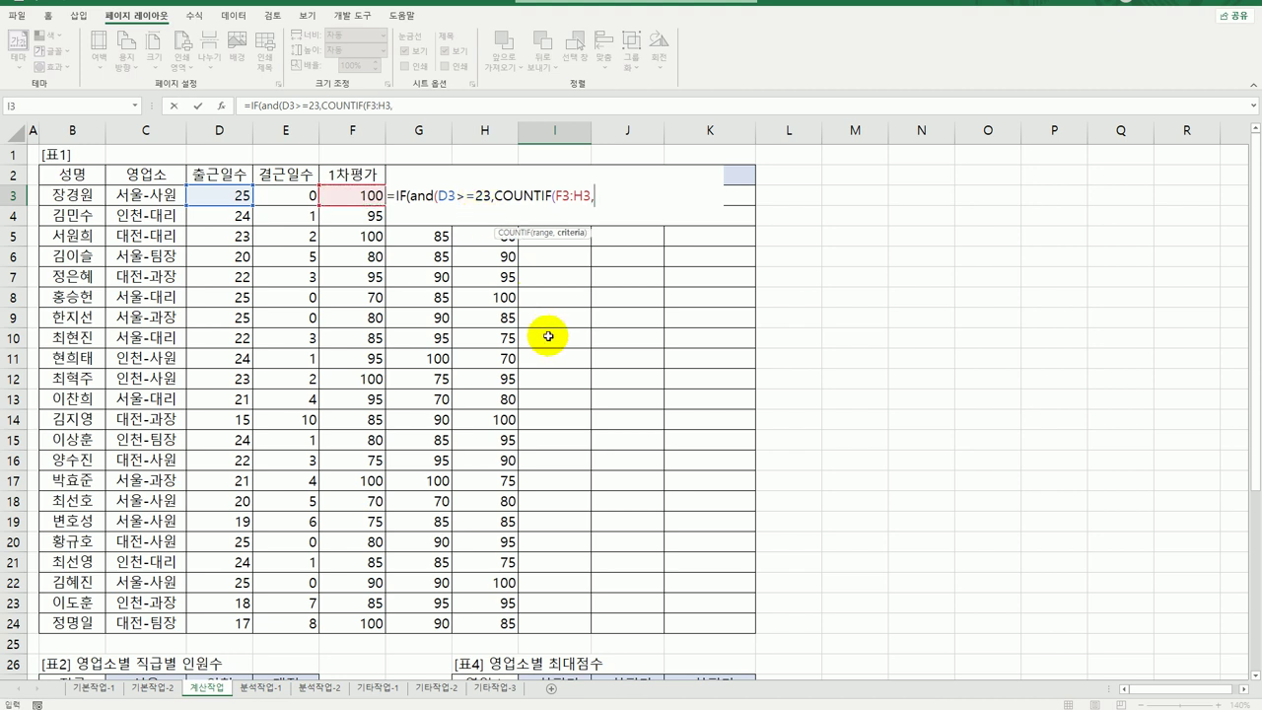
text(">=90"))
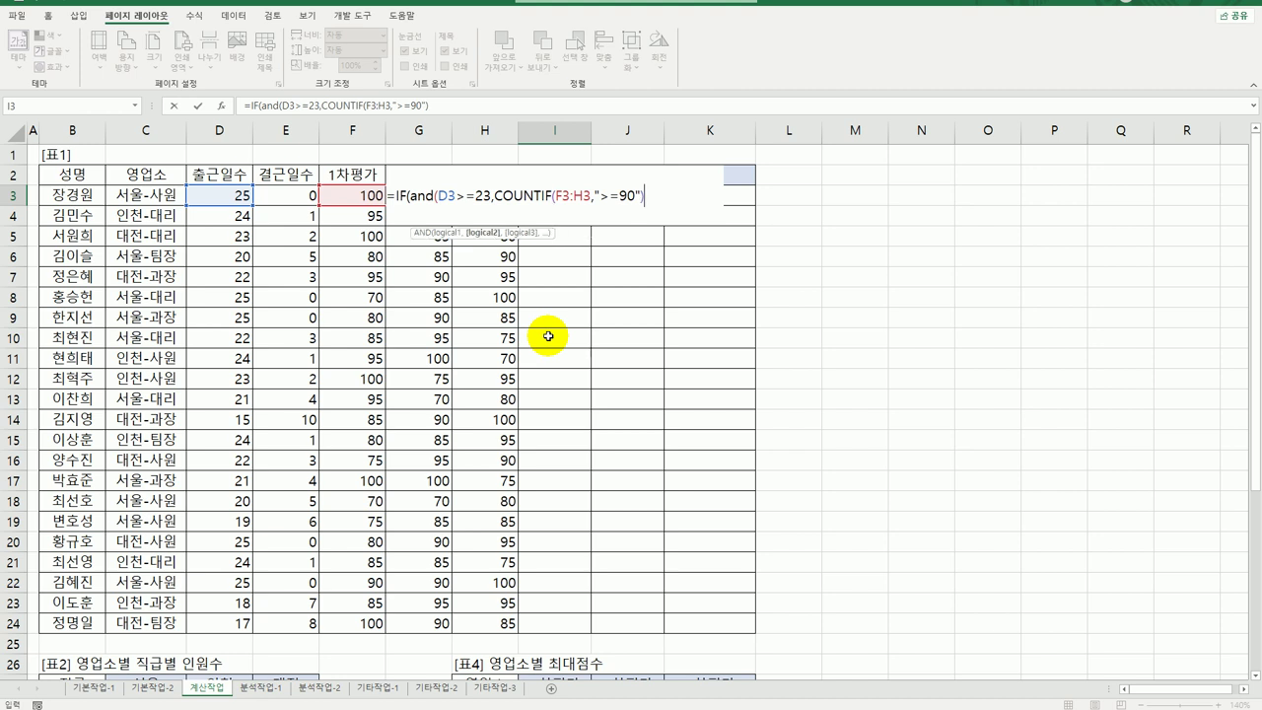
text(=3))
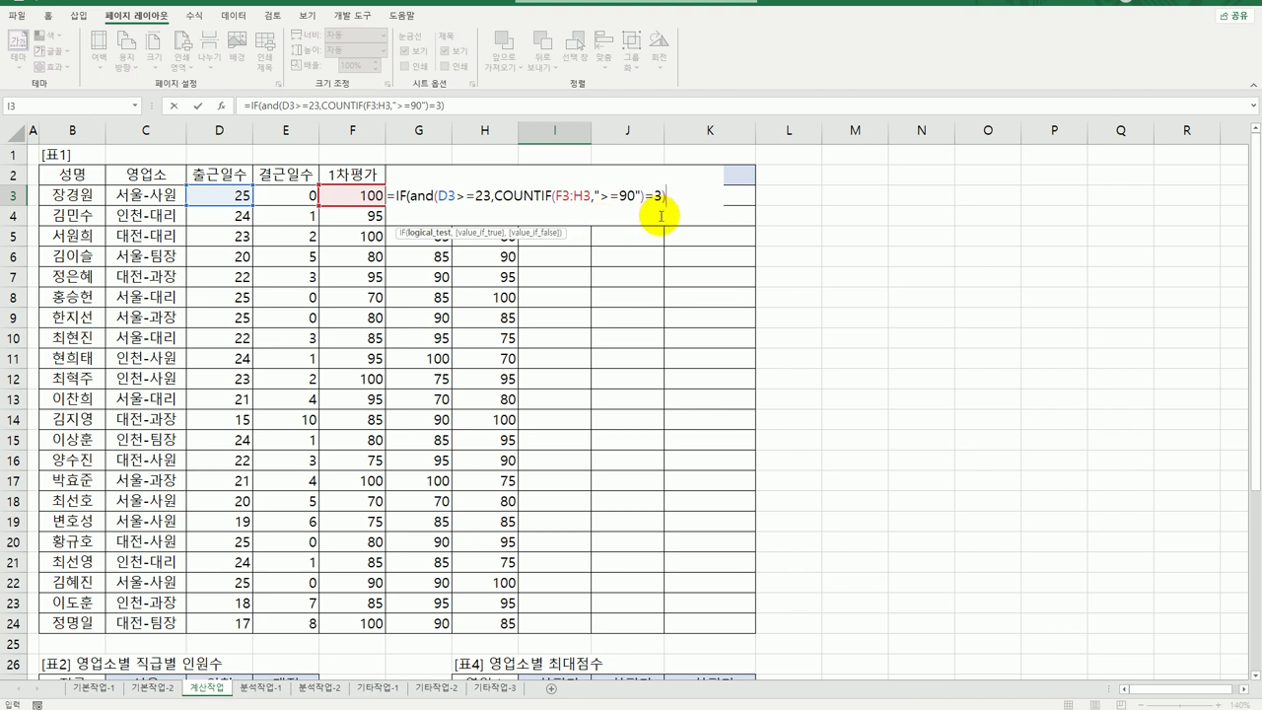
text(,)
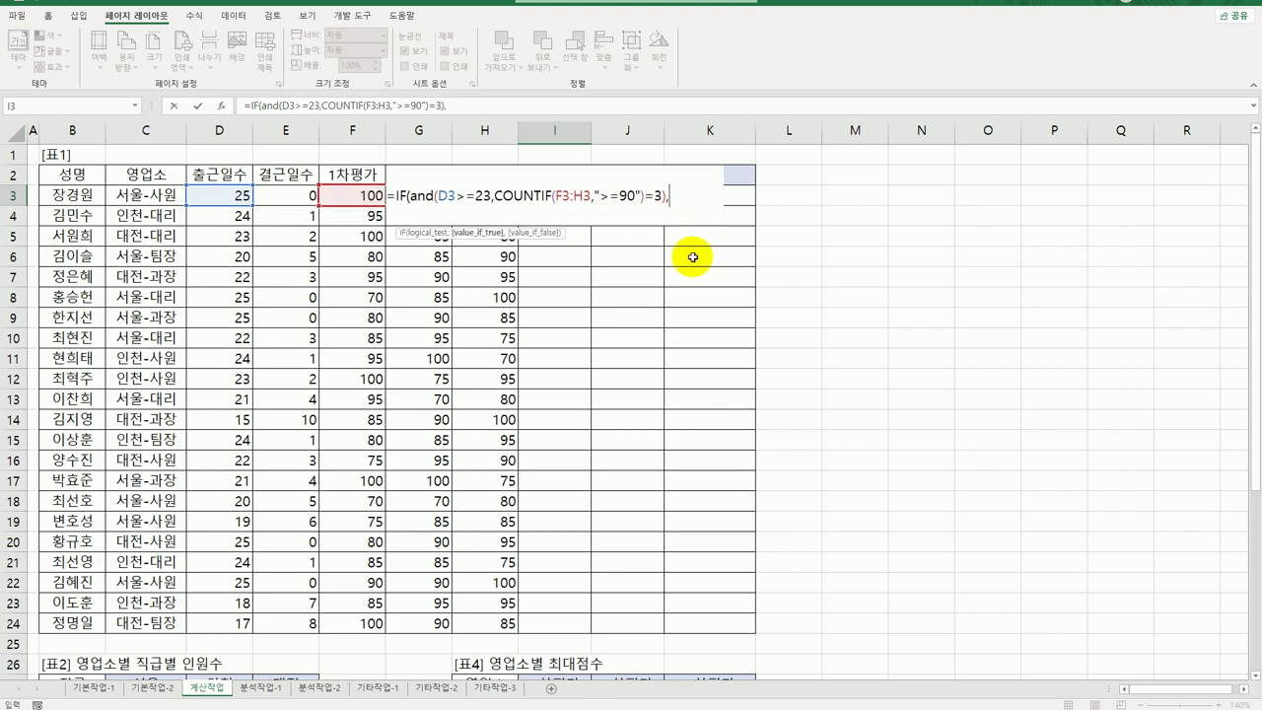
text("S",)
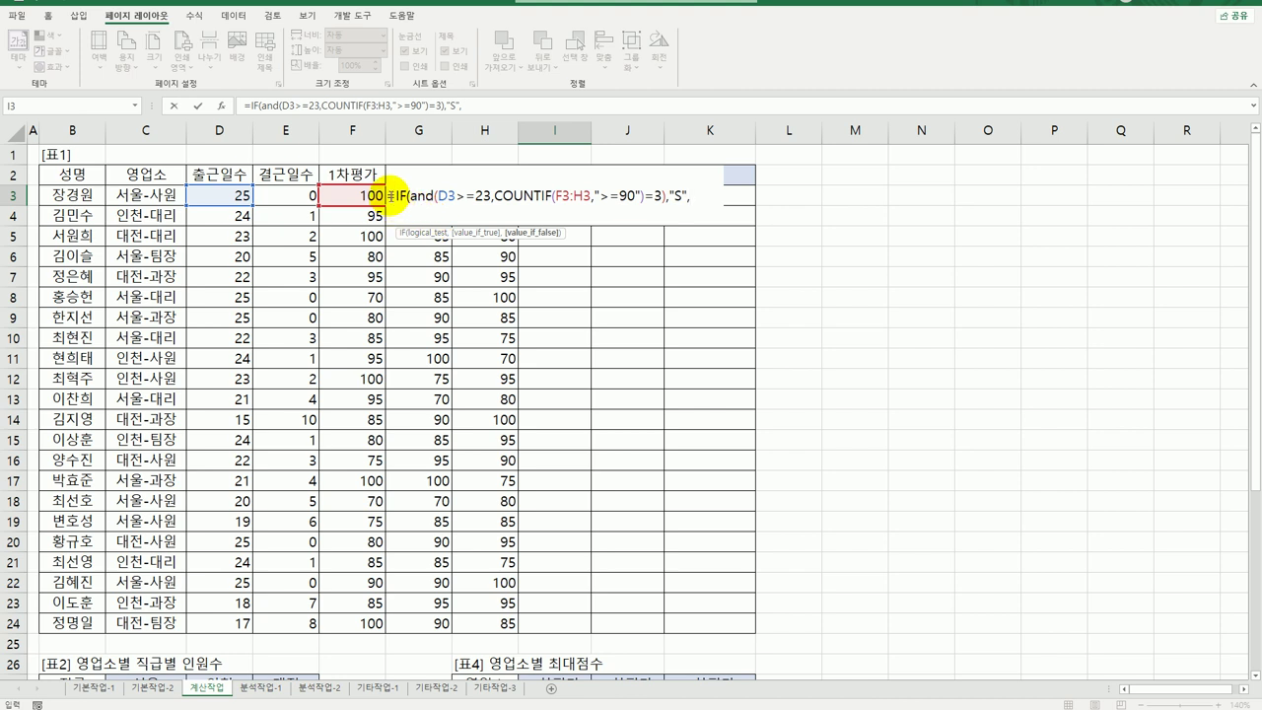
- Append a copy of the whole IF clause to the end of the I3 formula as its value-if-false argument
drag(392, 196, 699, 203)
key(ctrl+c)
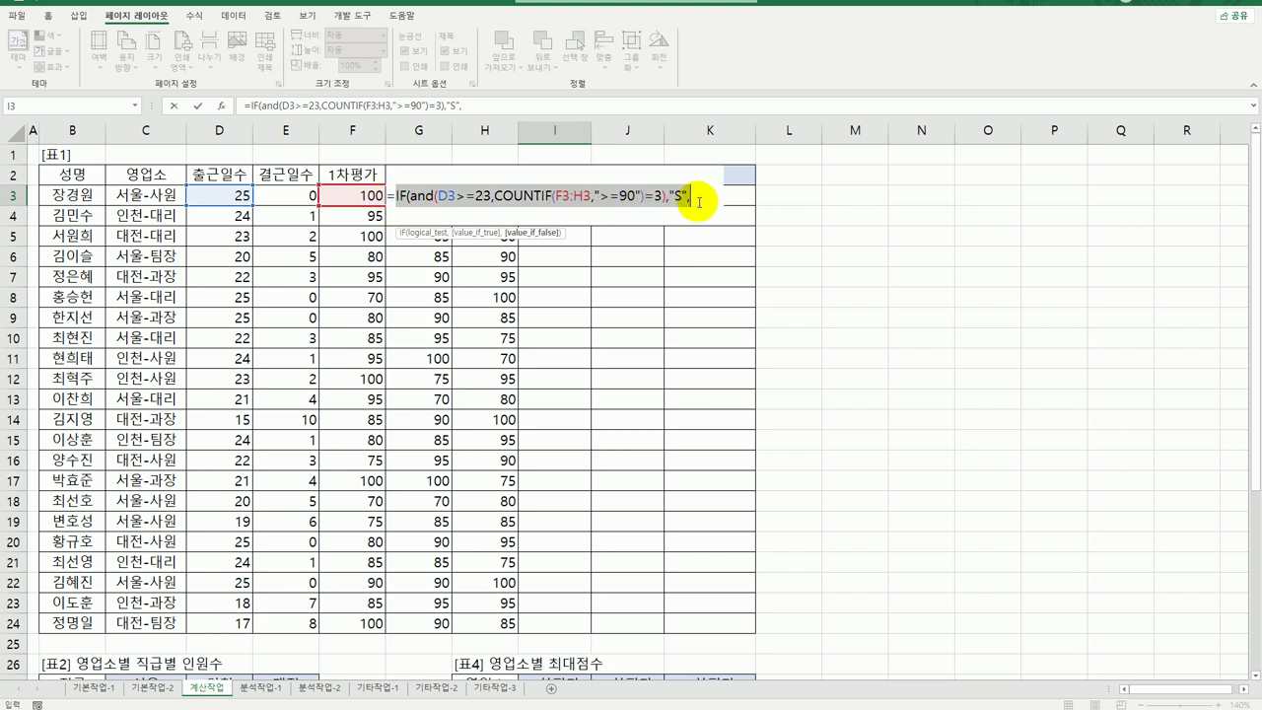
click(706, 204)
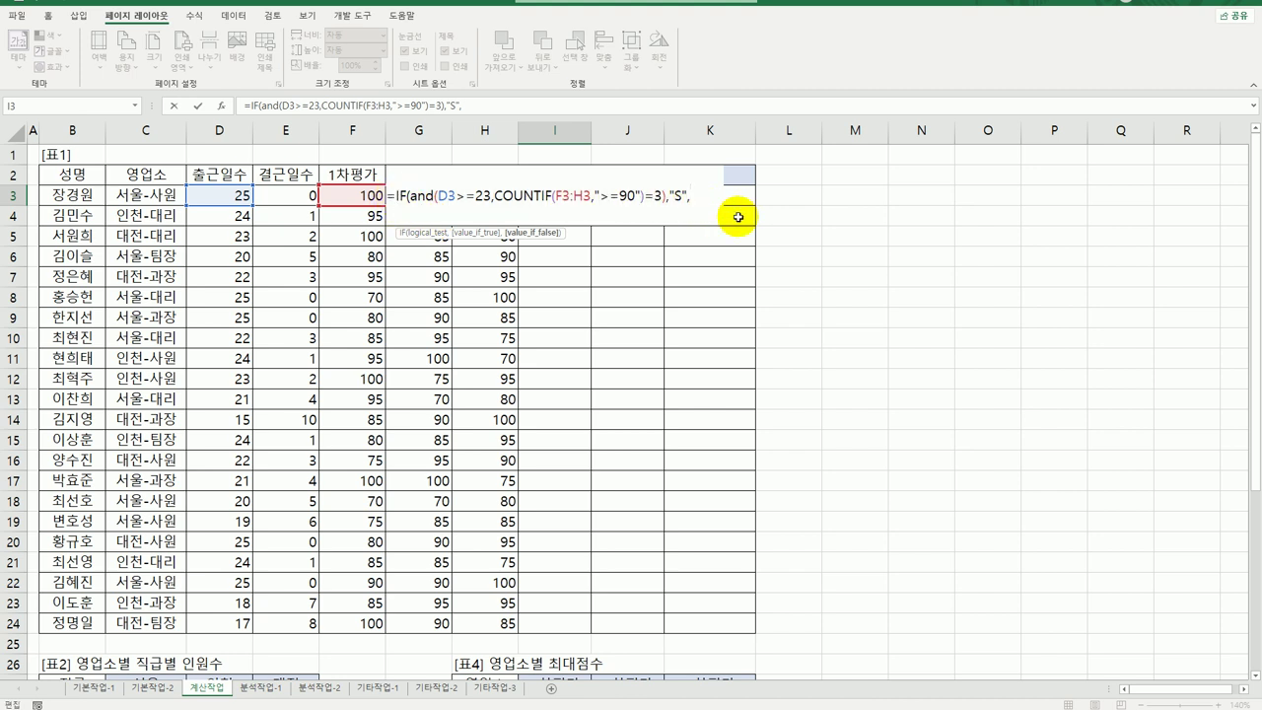
key(ctrl+v)
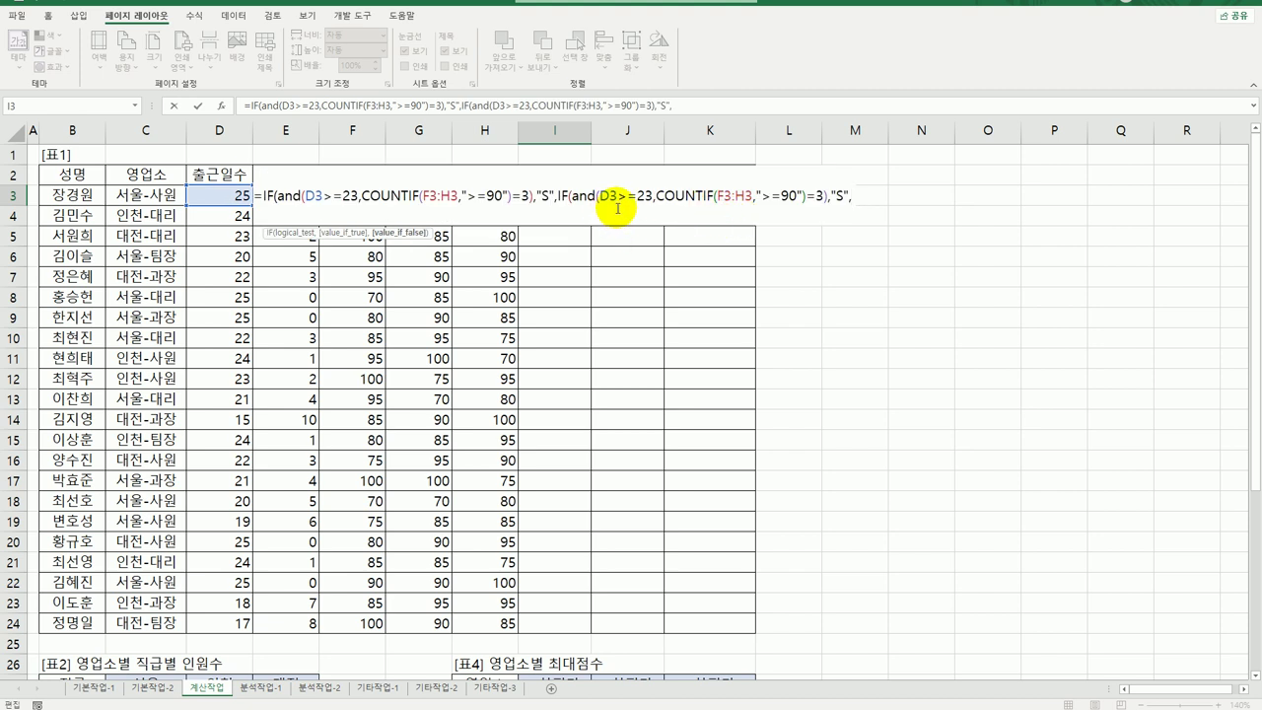
- In the nested IF, change the attendance threshold to 20, the COUNTIF criterion to ">=80" and the result to "A"
click(649, 195)
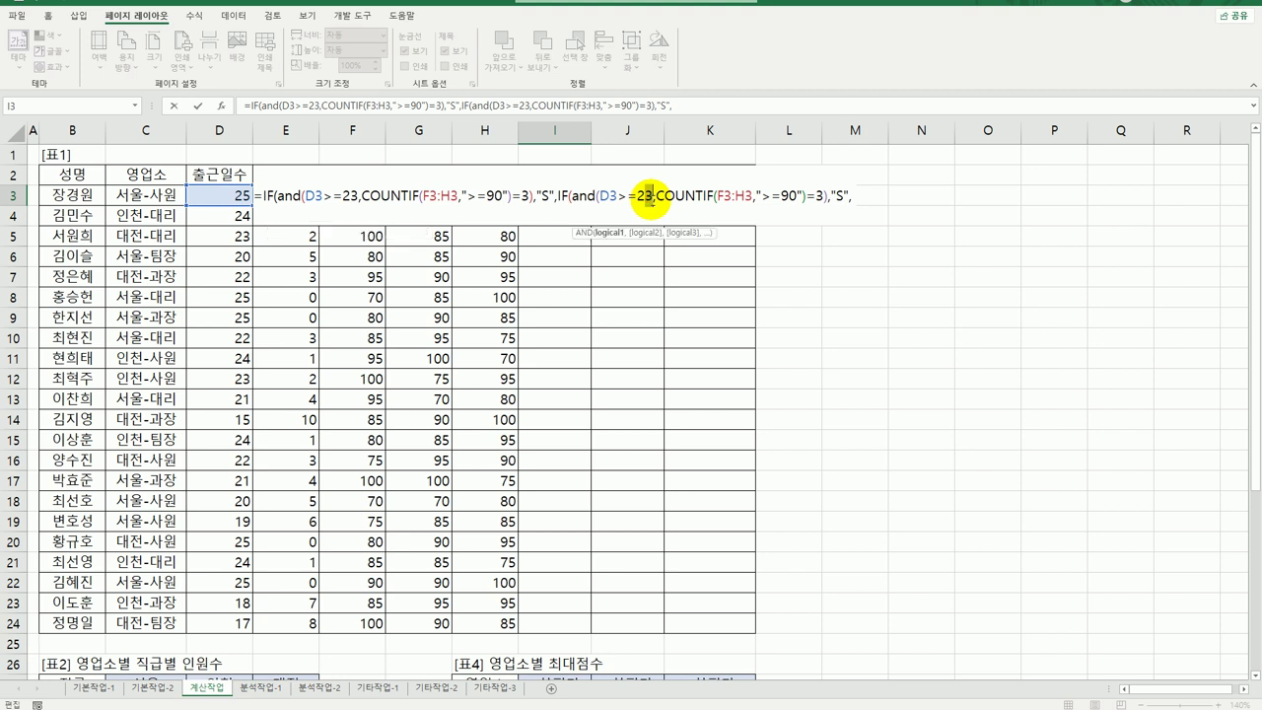
key(BackSpace)
text(0)
click(789, 197)
text(8)
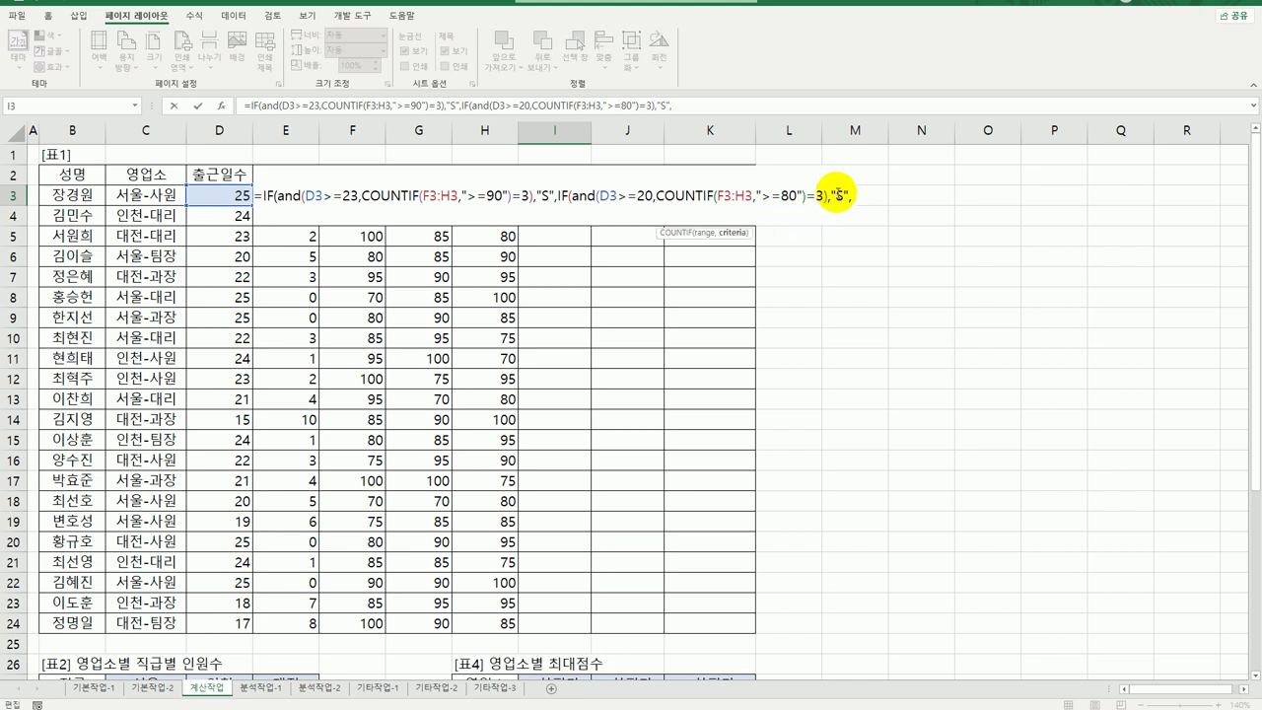
double_click(841, 195)
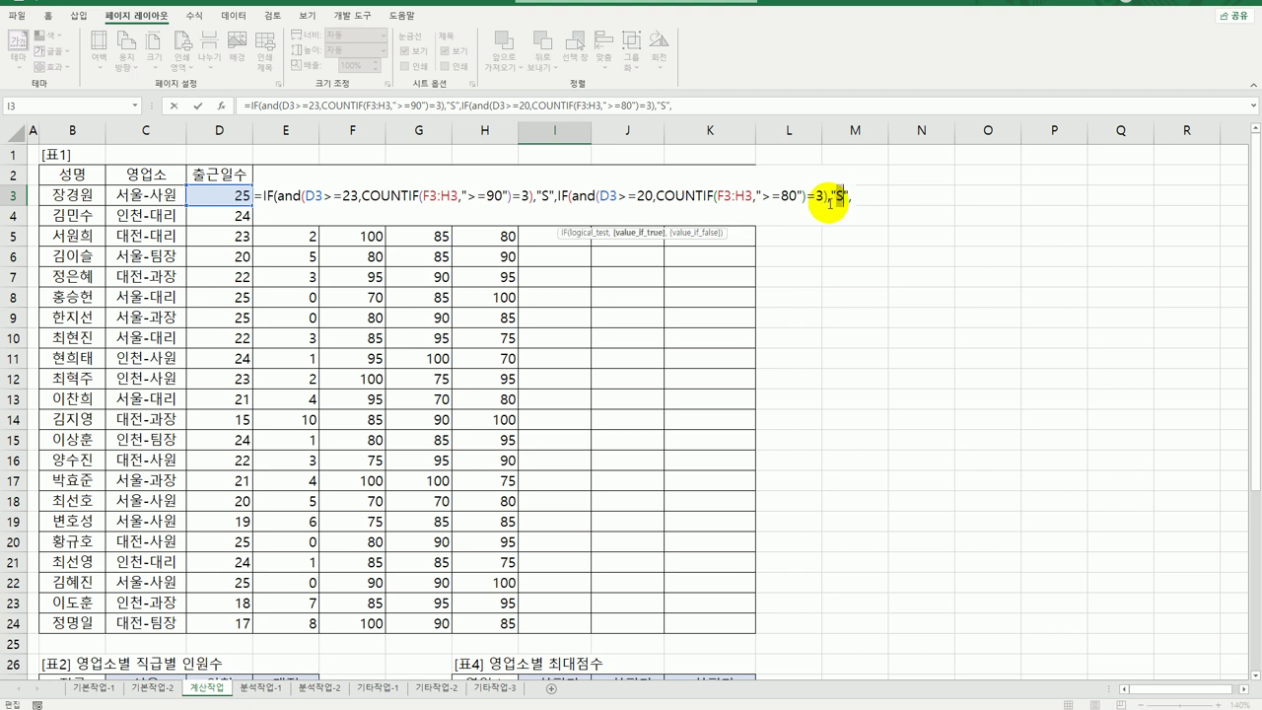
key(BackSpace)
text(A)
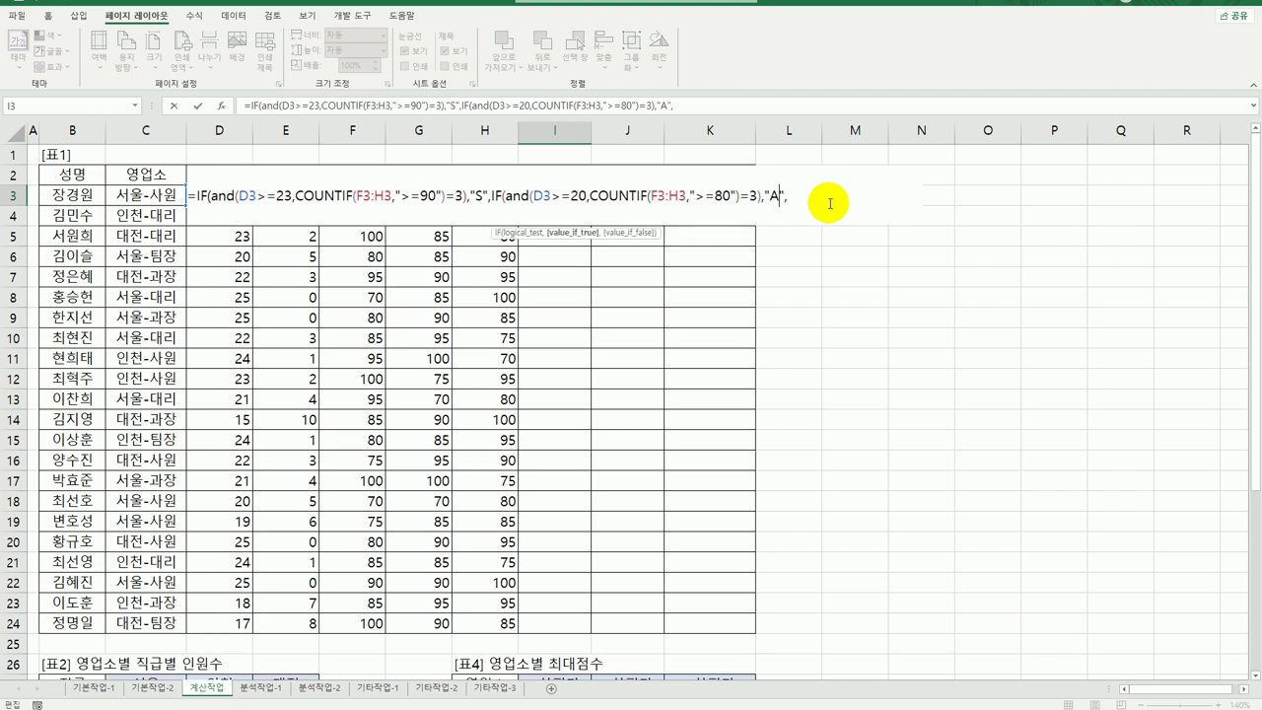
- Complete the I3 formula with "B" as the remaining result and fill it down the 근무평가 column to I24
key(End)
text("B")
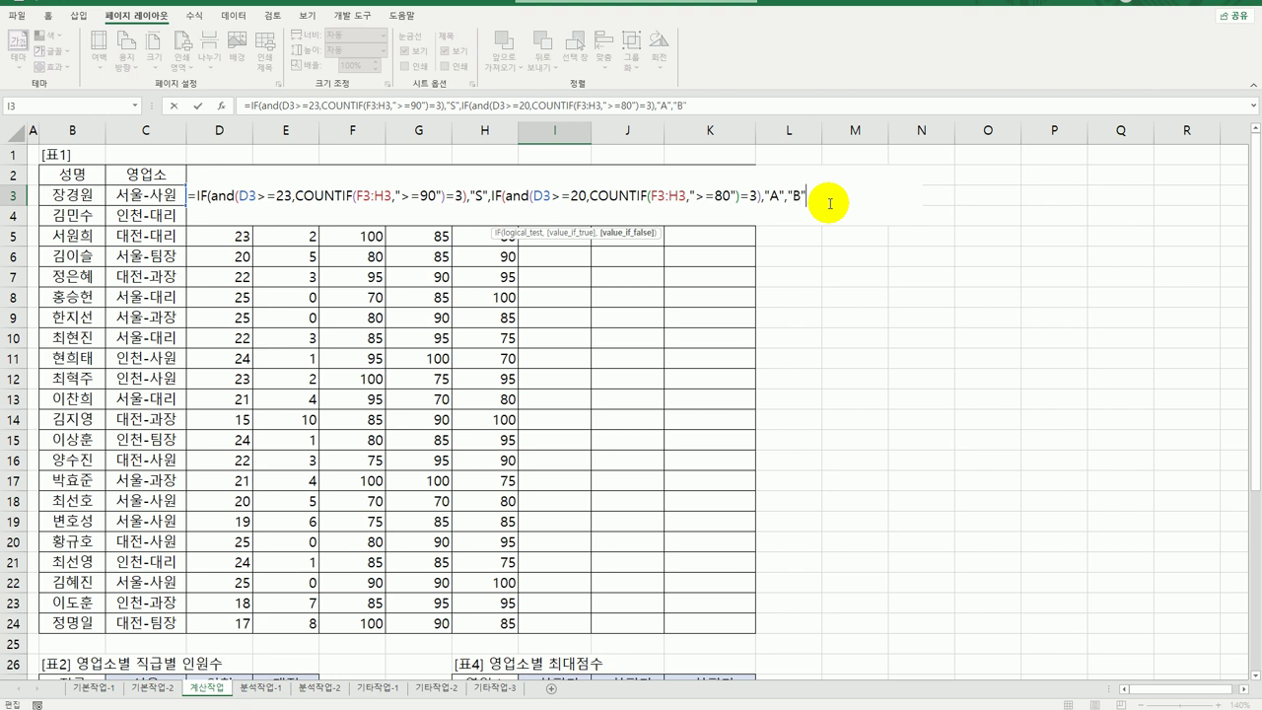
text()))
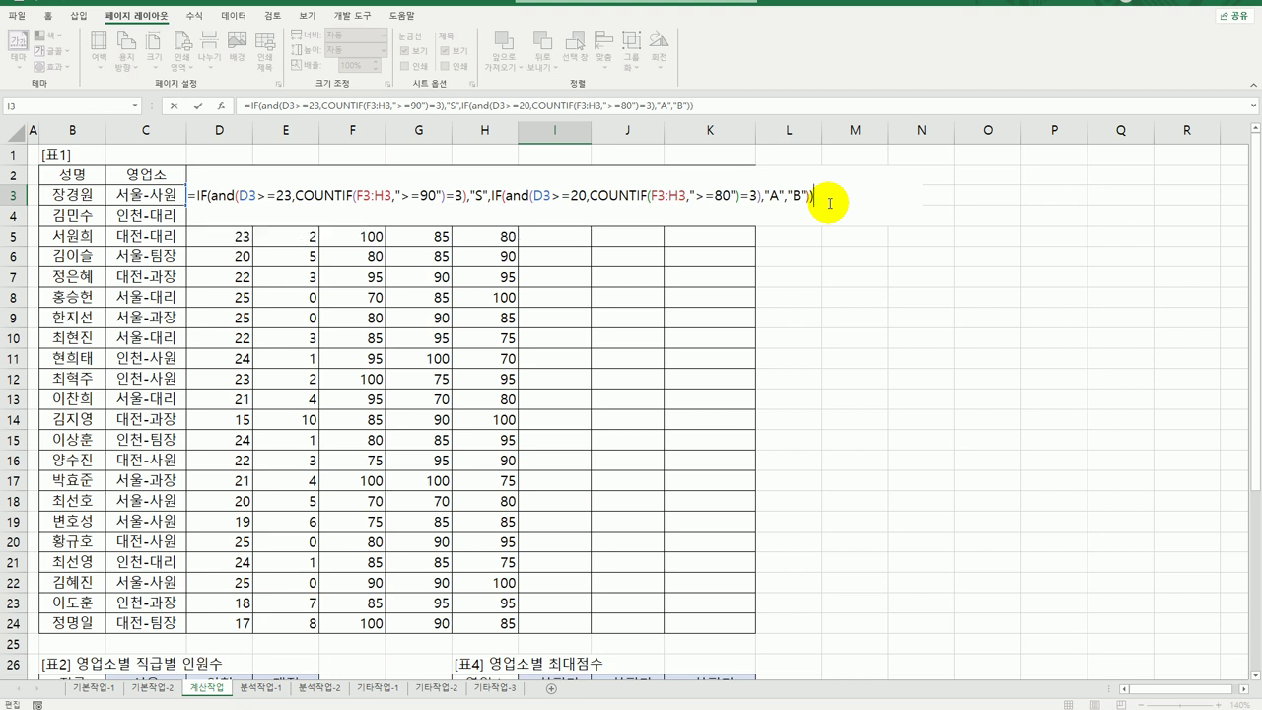
key(Return)
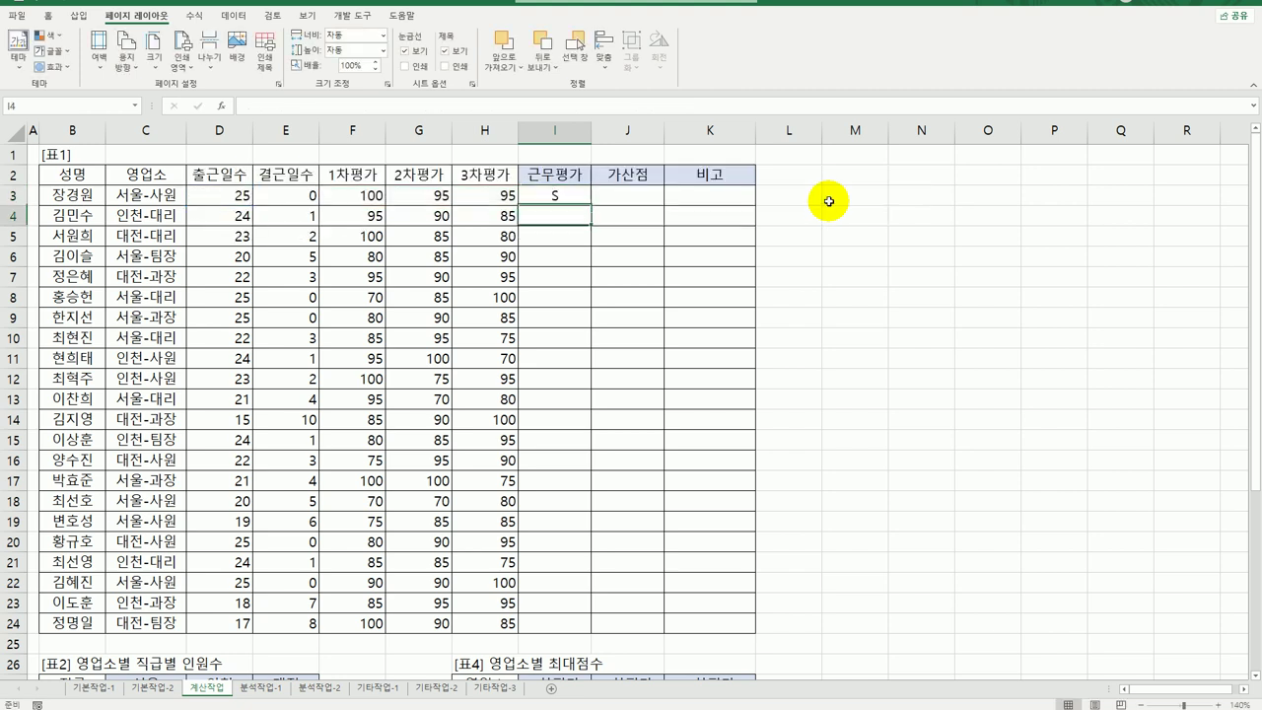
click(572, 198)
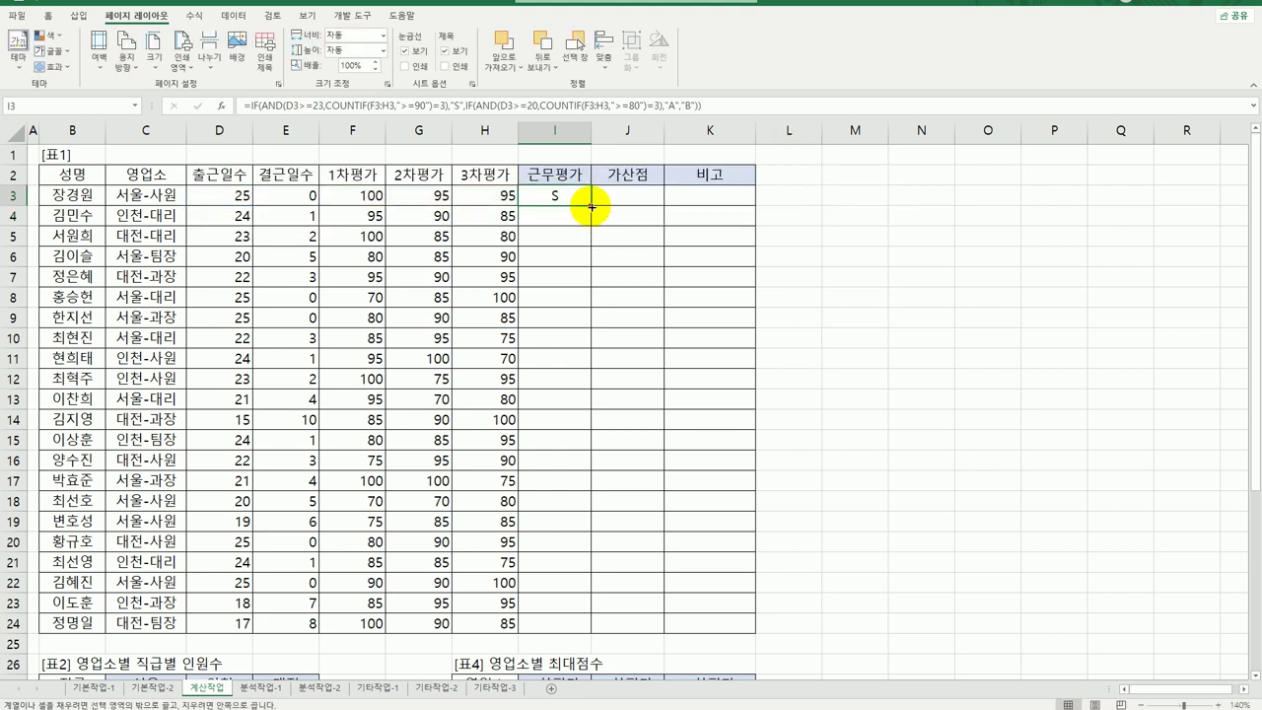
drag(590, 207, 600, 614)
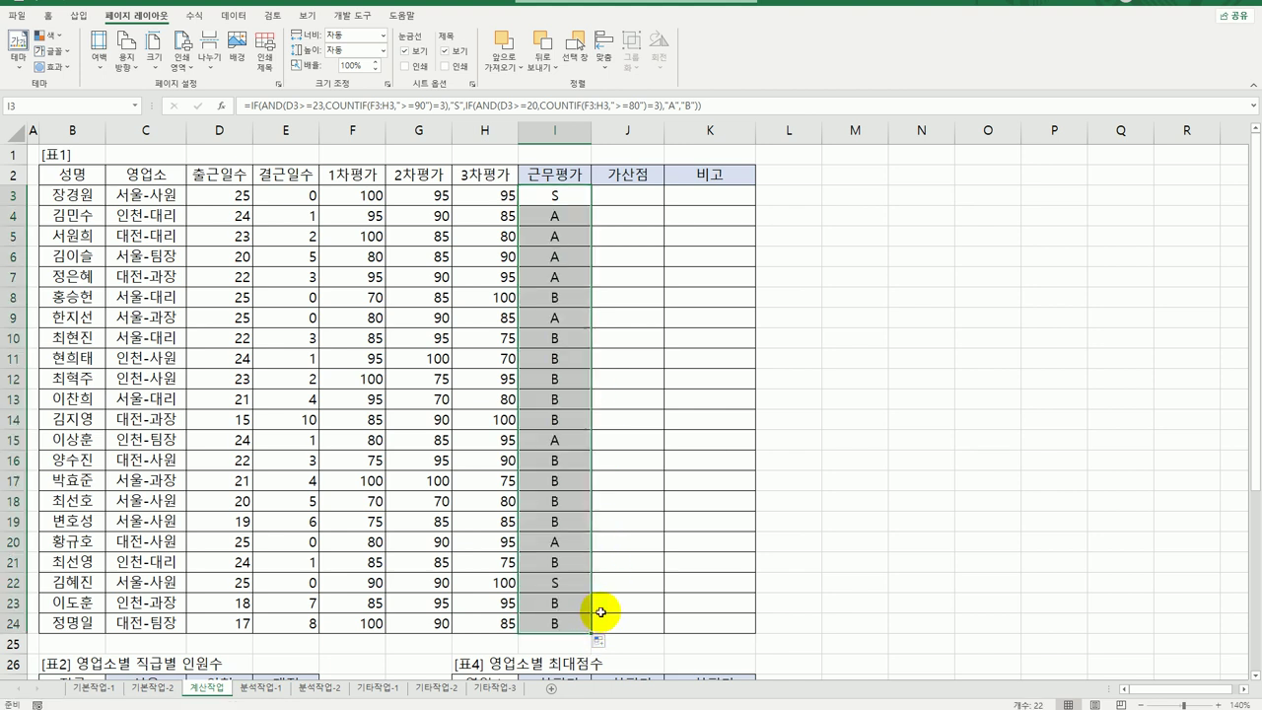
- Examine the [표3] 평균별 가산점 table in B34:D39 as the basis for the 가산점 formula in J3
click(628, 202)
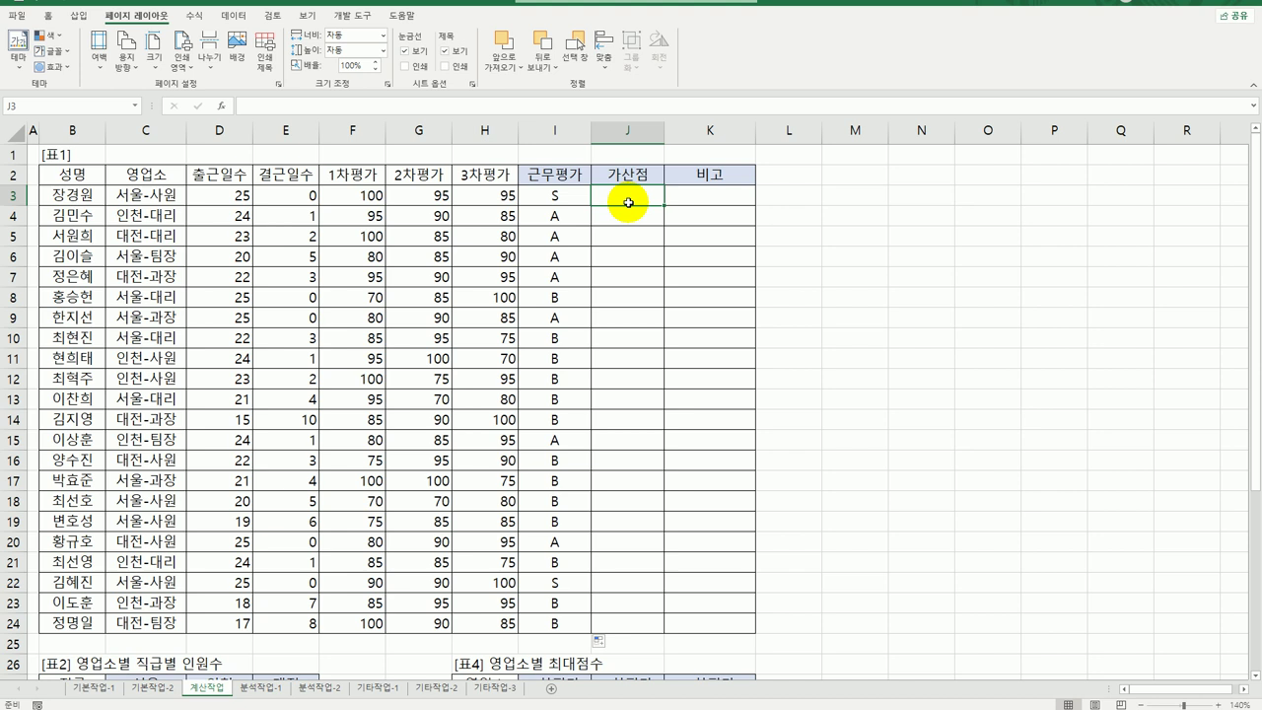
click(297, 197)
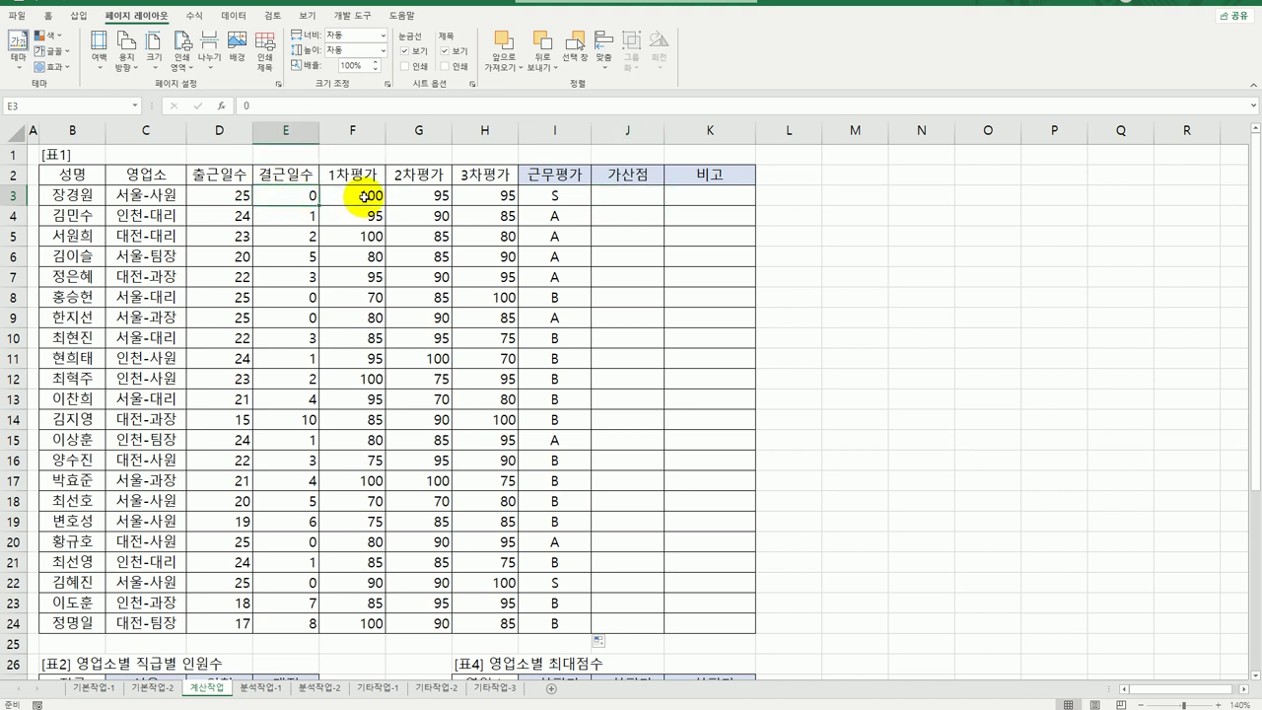
scroll(380, 310, down, 2)
scroll(380, 310, down, 4)
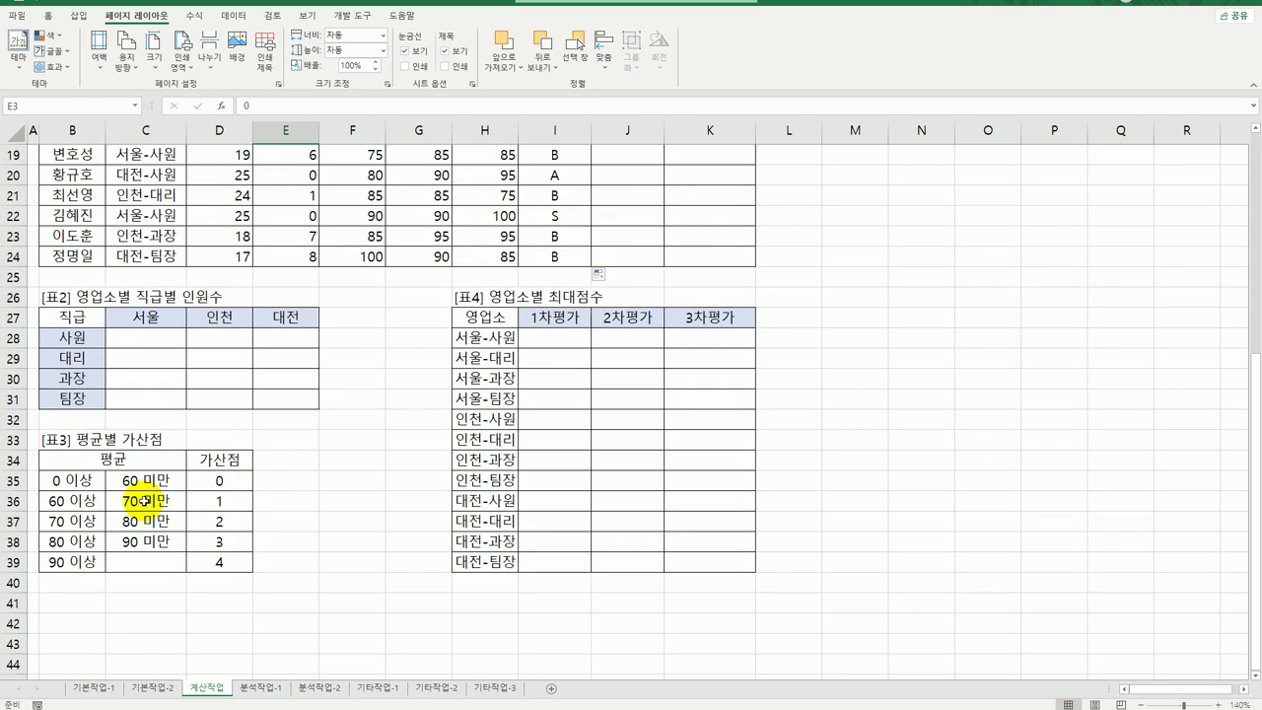
drag(107, 459, 208, 571)
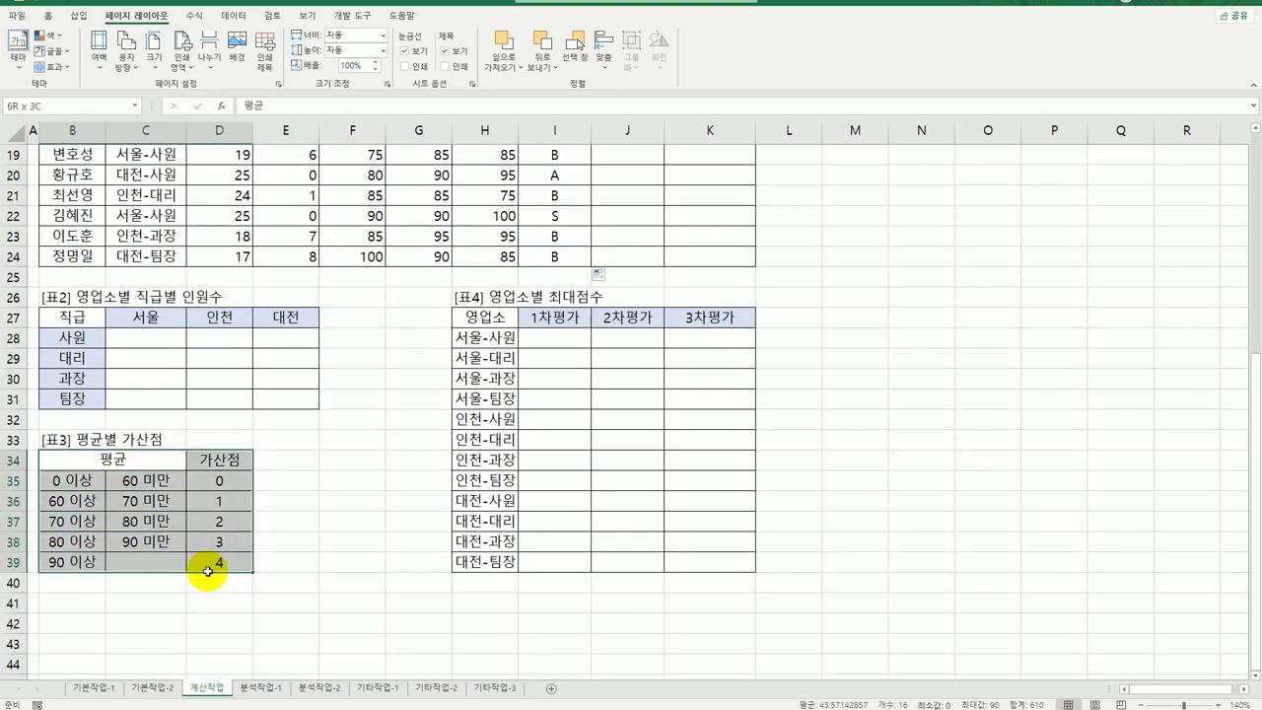
scroll(585, 429, up, 6)
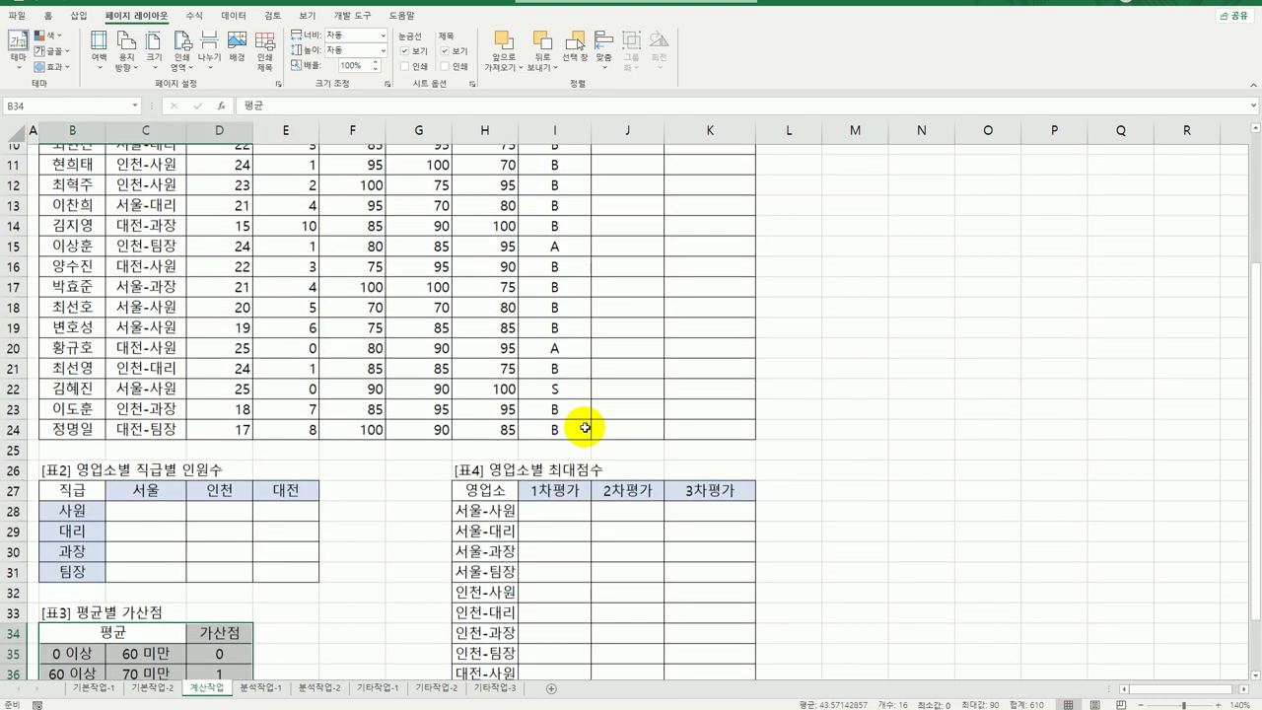
click(624, 196)
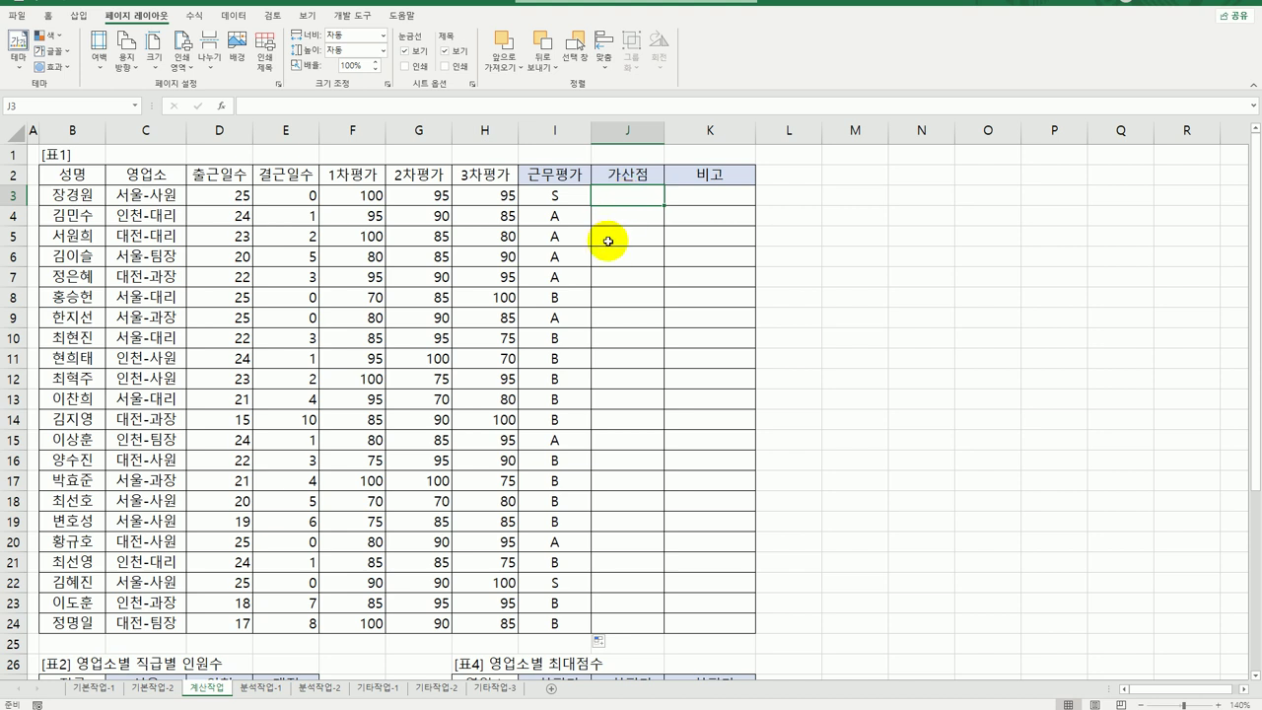
scroll(608, 242, down, 6)
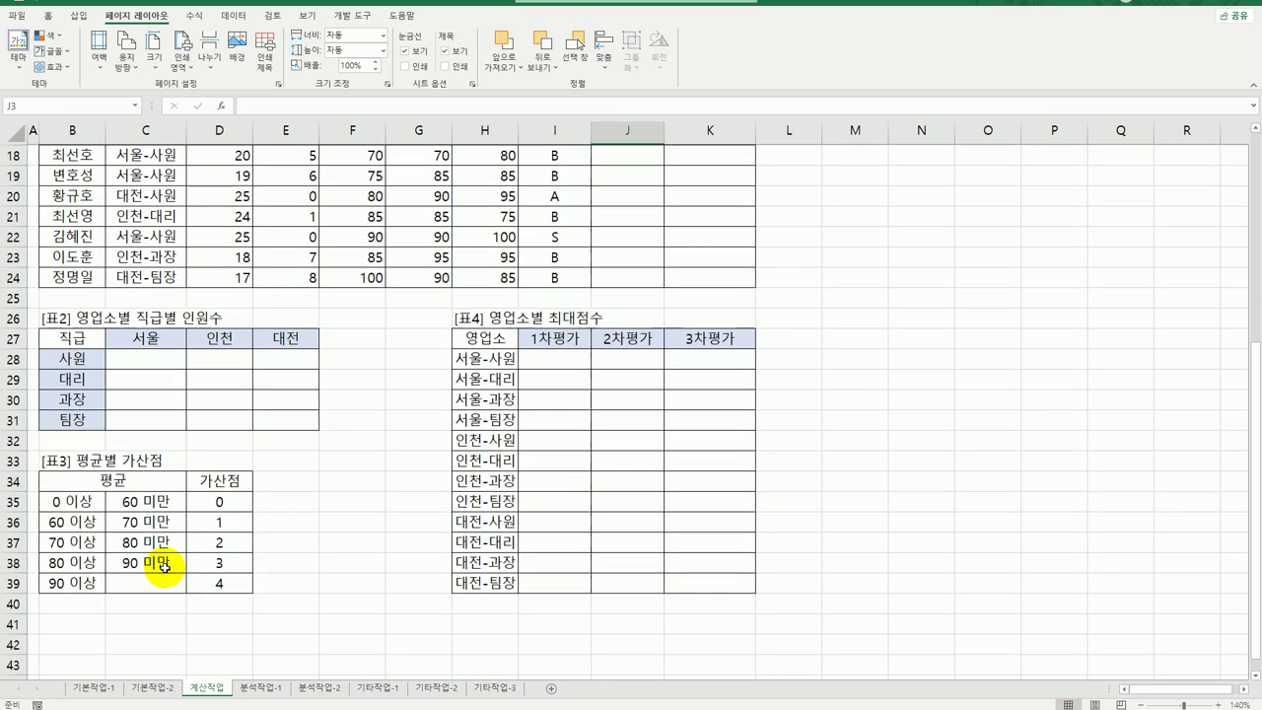
- Calculate the average of F3:H3 in J3 with AVERAGE and fill the formula down the 가산점 column to J24
drag(219, 481, 256, 567)
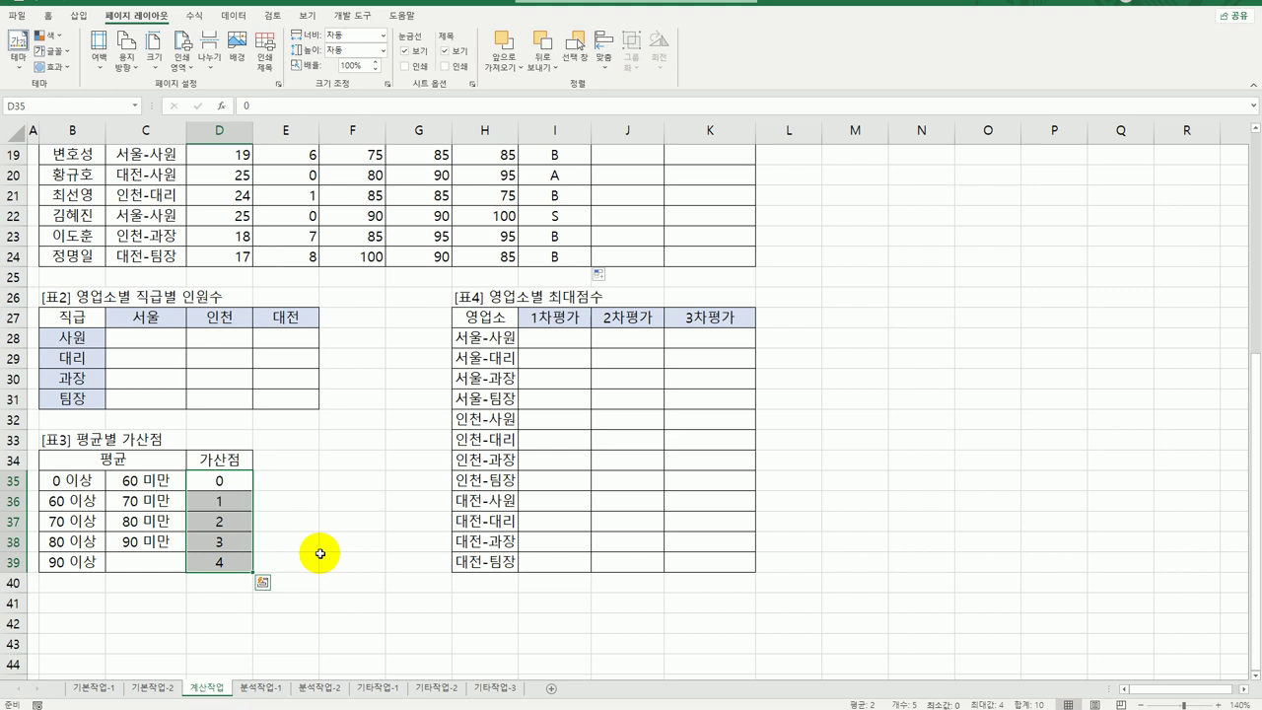
scroll(386, 543, up, 6)
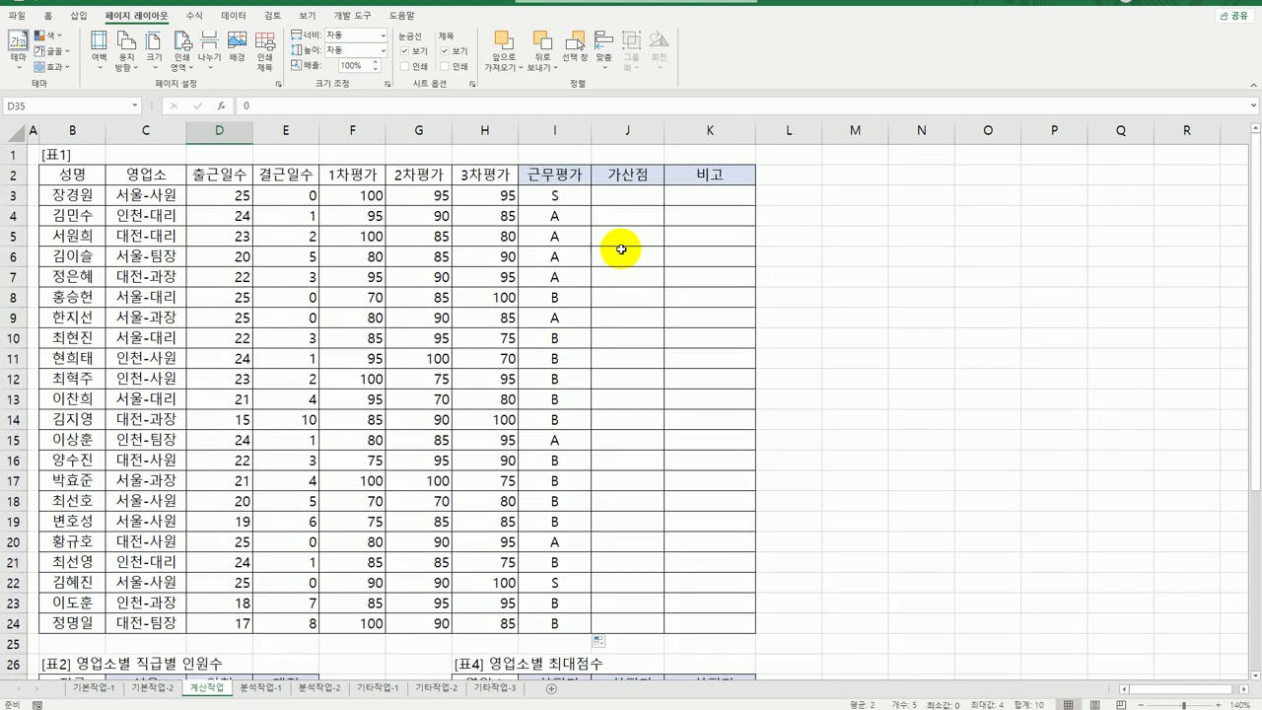
click(626, 193)
scroll(656, 292, down, 7)
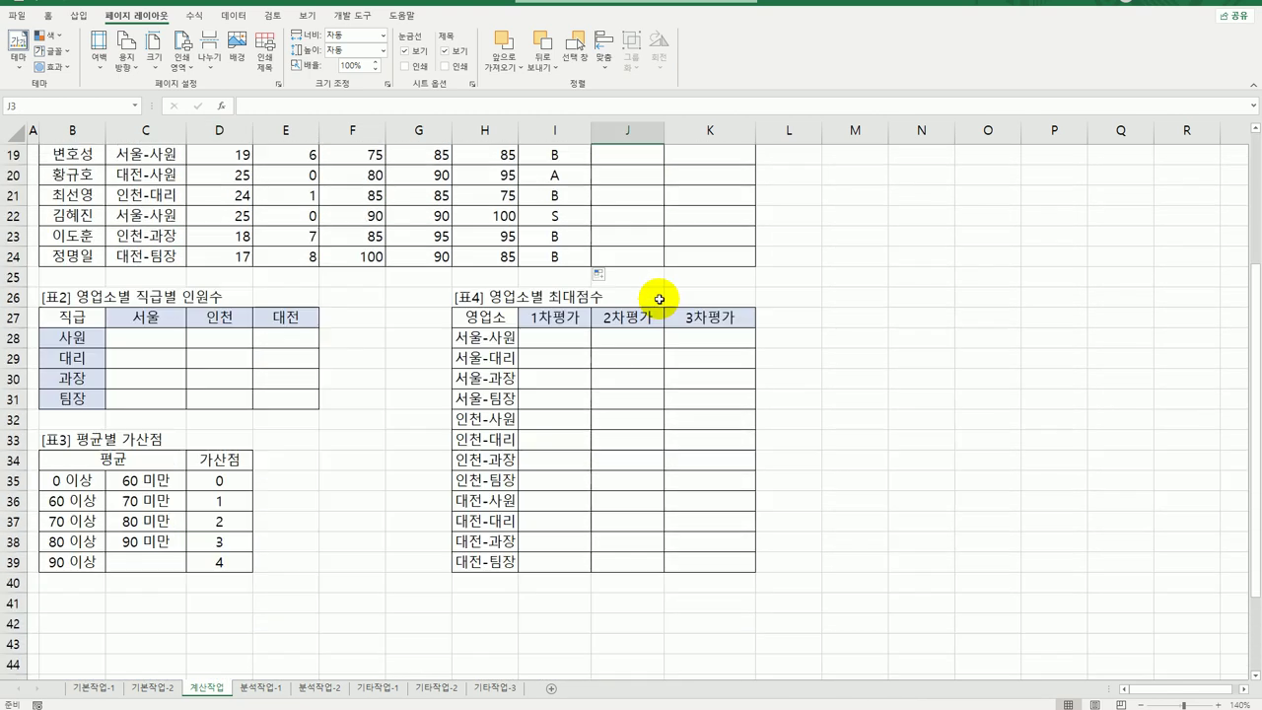
scroll(660, 300, up, 7)
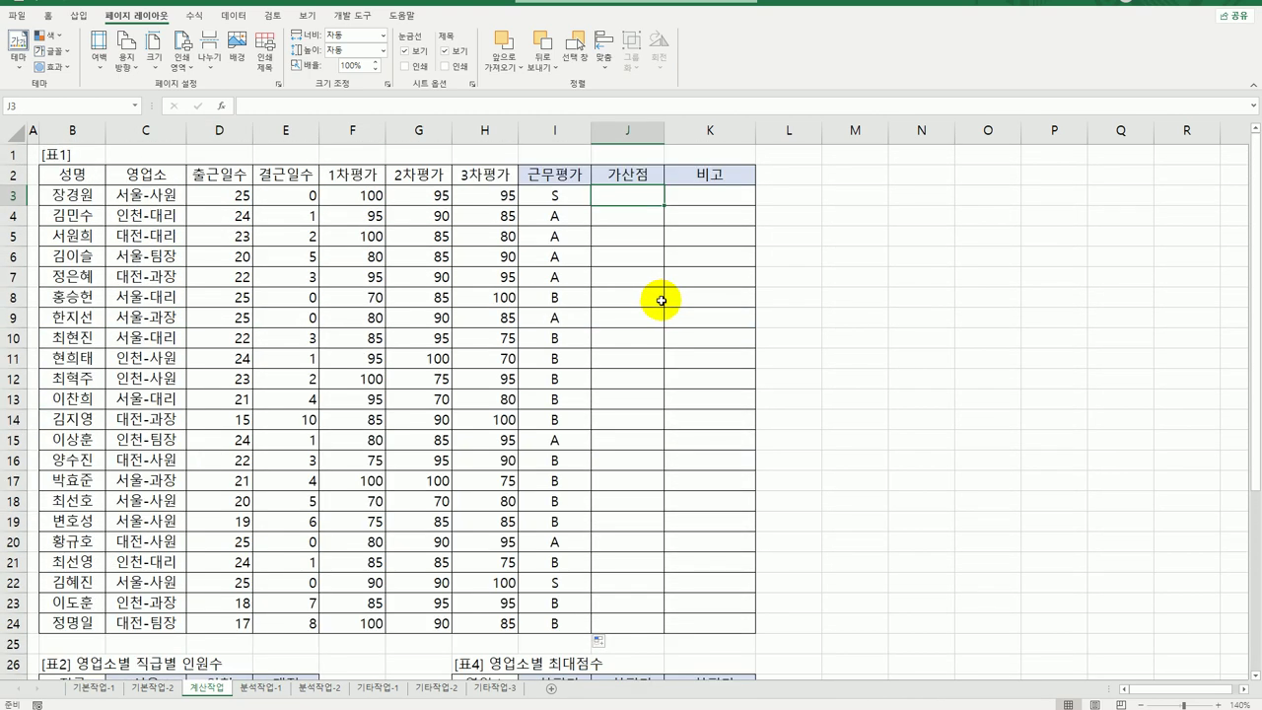
text(=av)
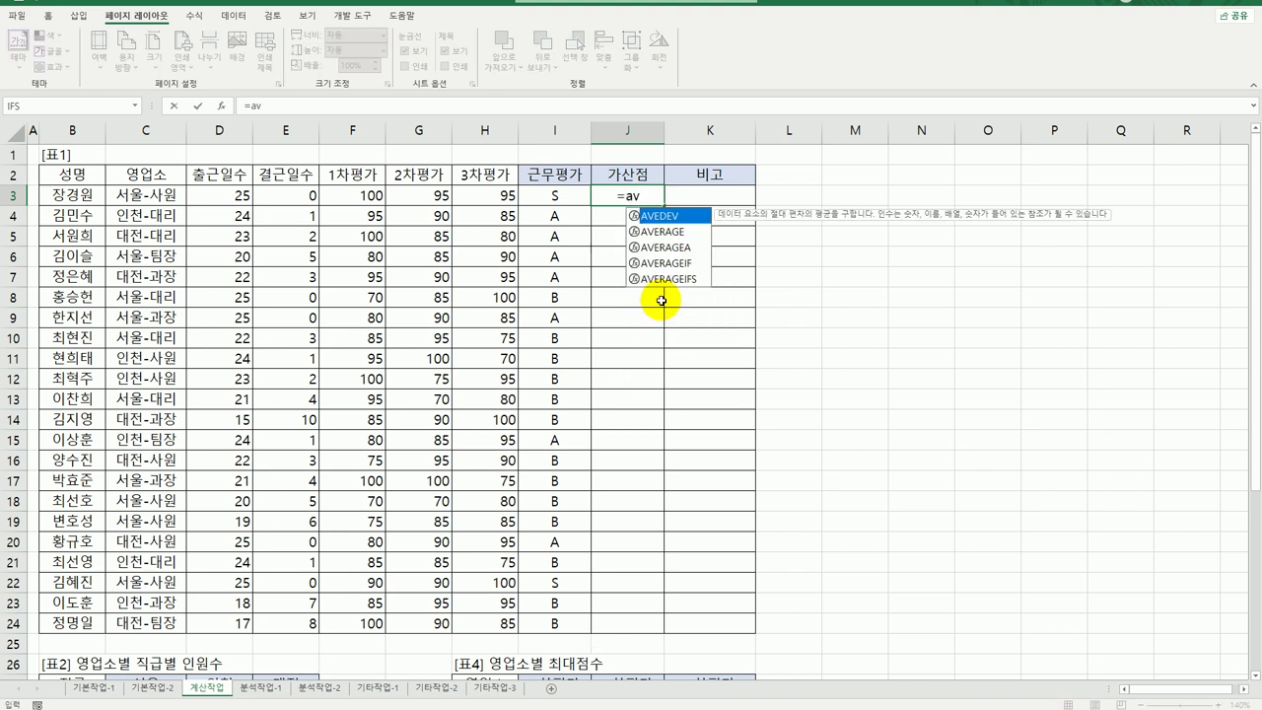
key(Down)
key(Tab)
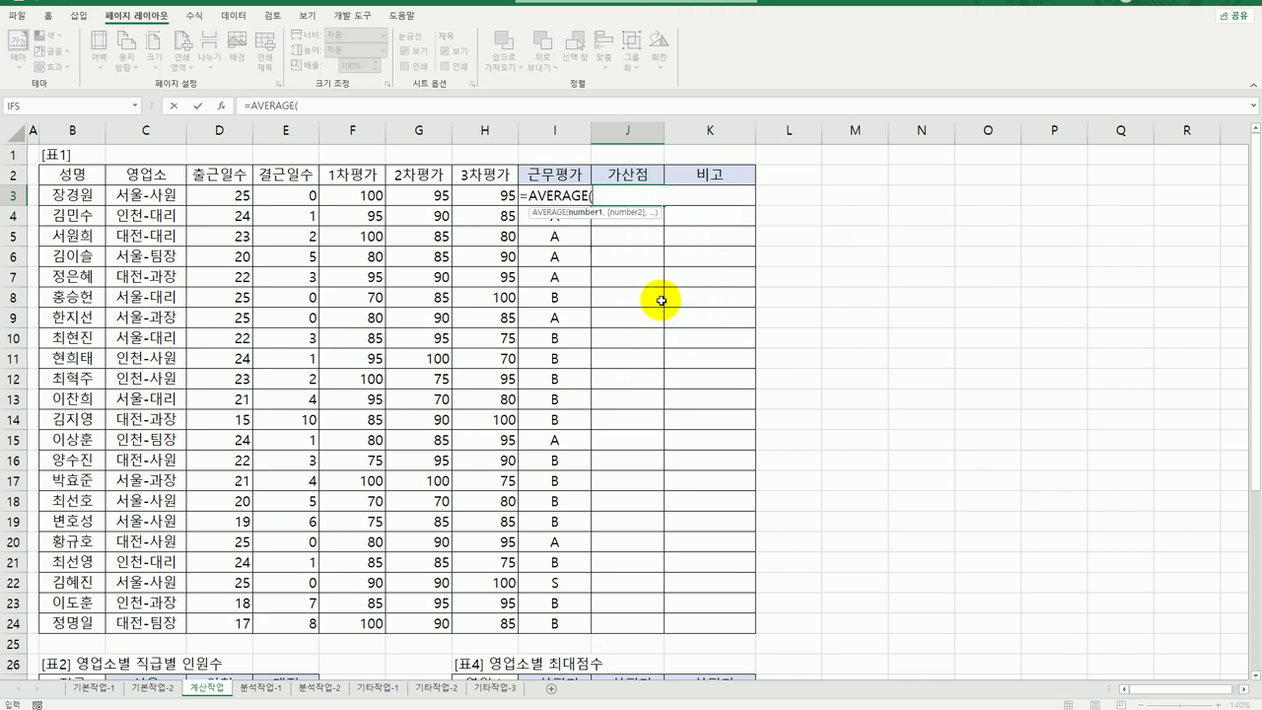
drag(359, 195, 498, 200)
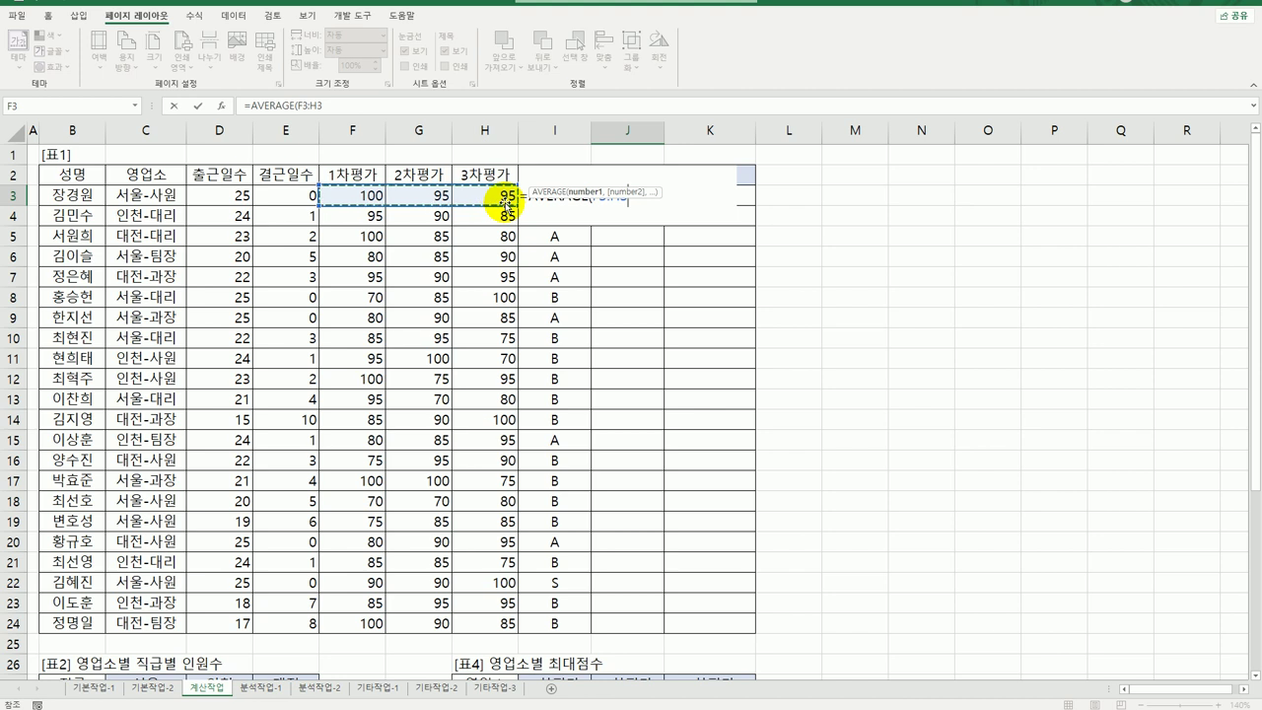
text())
key(Return)
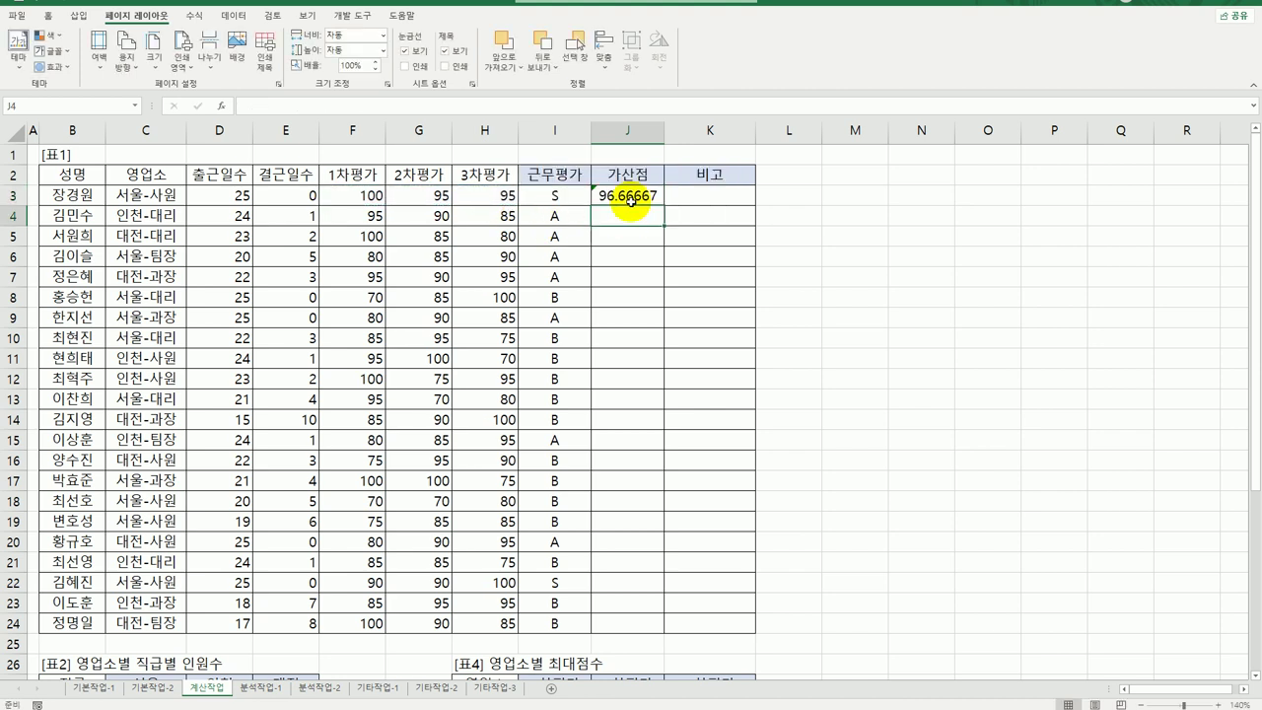
click(639, 197)
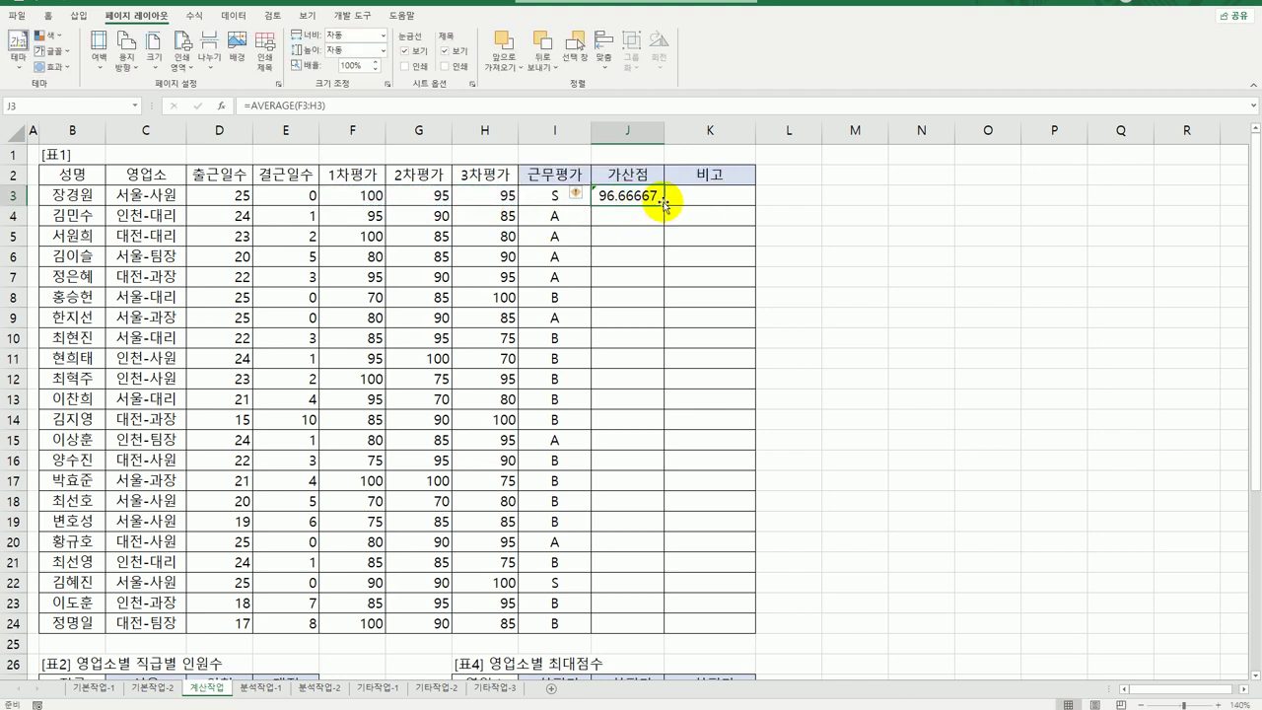
drag(659, 201, 651, 627)
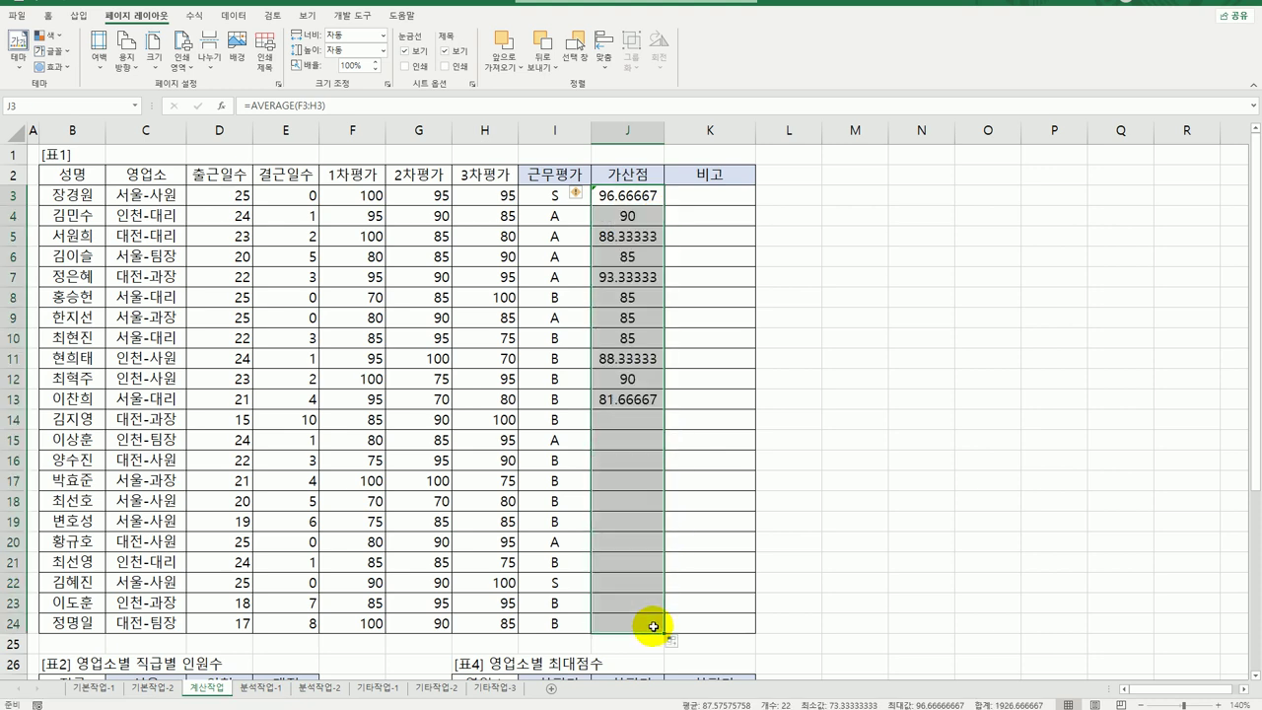
- Compare the averages in the 가산점 column with the ranges and matching bonus points in the [표3] table
click(615, 195)
scroll(374, 460, down, 6)
click(71, 570)
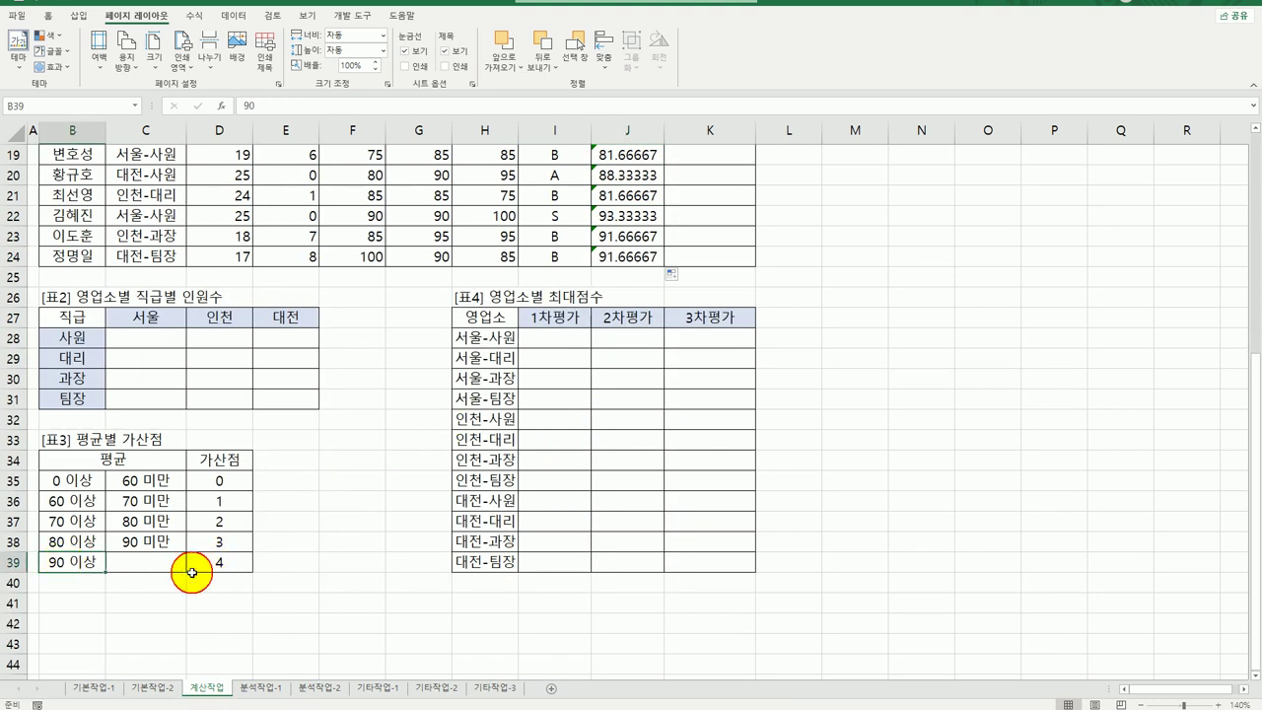
click(218, 562)
shift+click(210, 575)
click(211, 562)
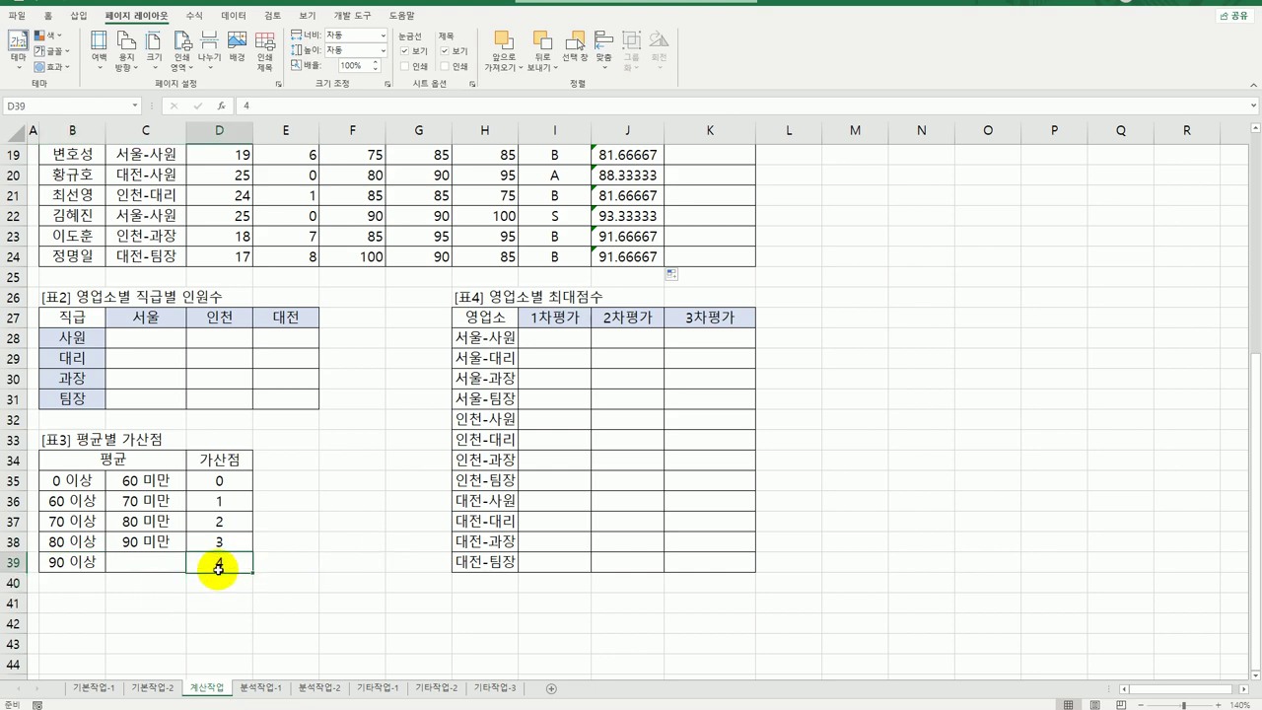
scroll(627, 221, up, 3)
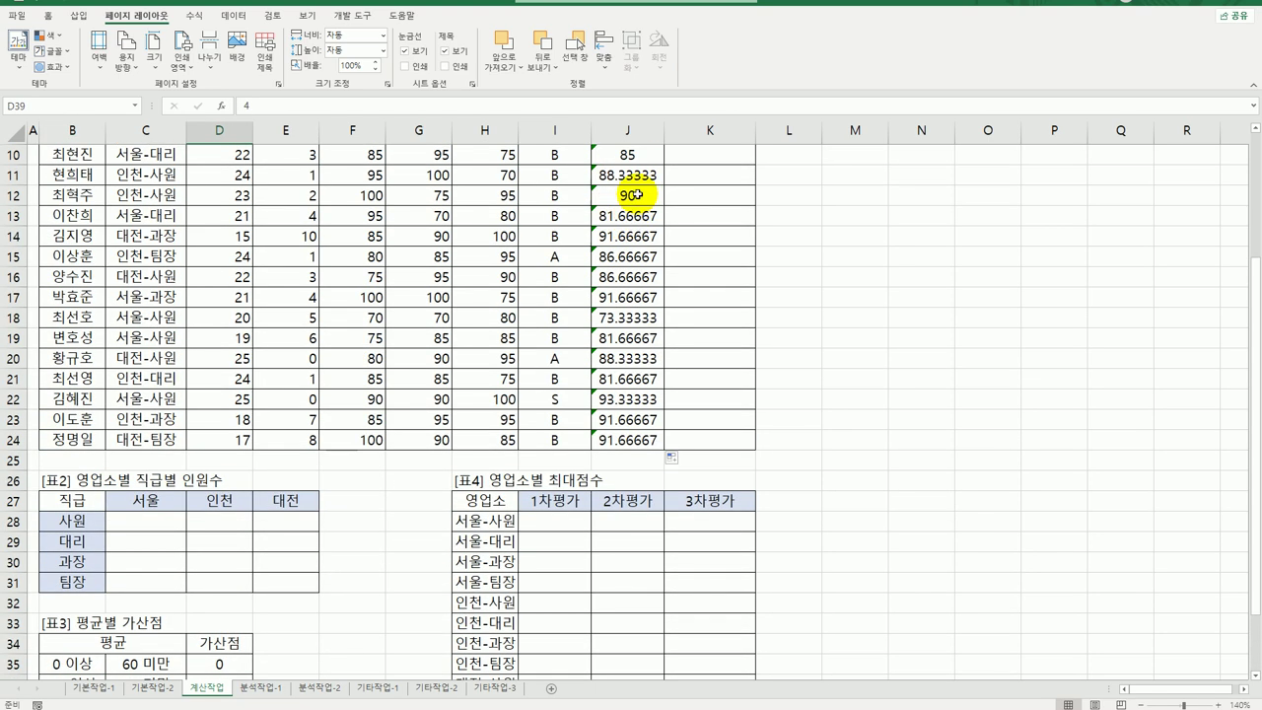
scroll(625, 206, up, 3)
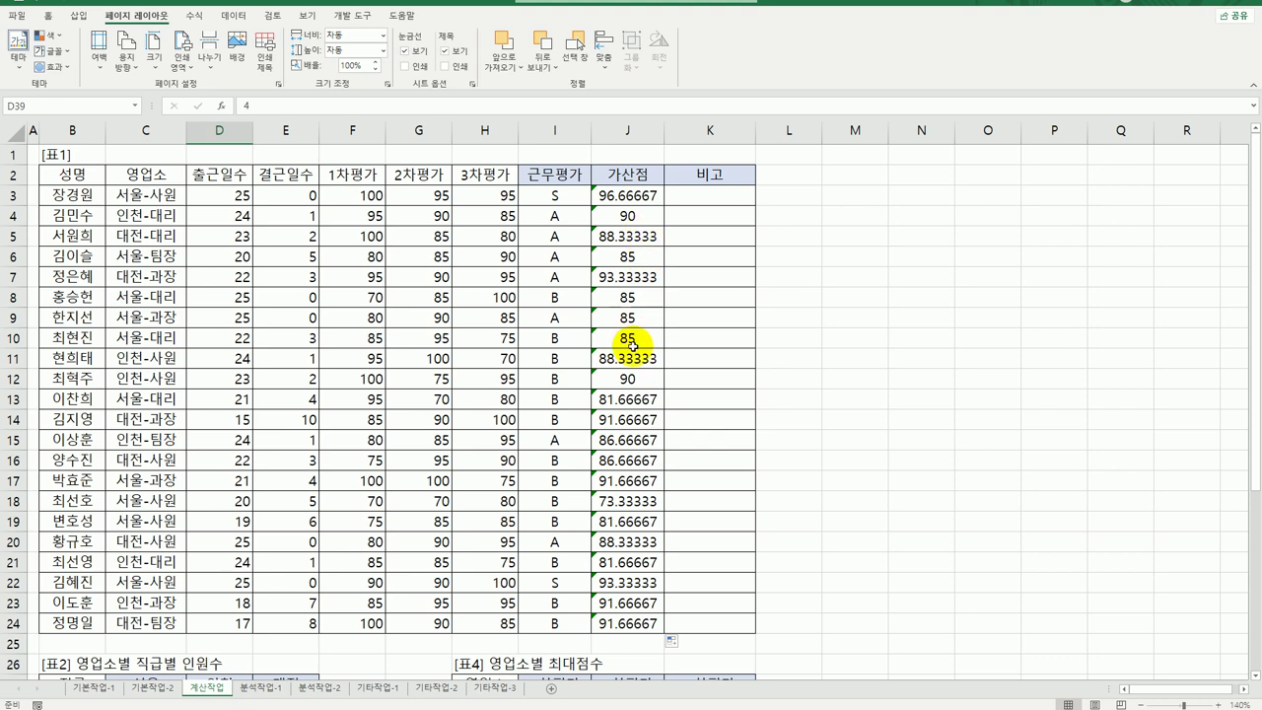
click(646, 408)
scroll(296, 474, down, 6)
click(77, 548)
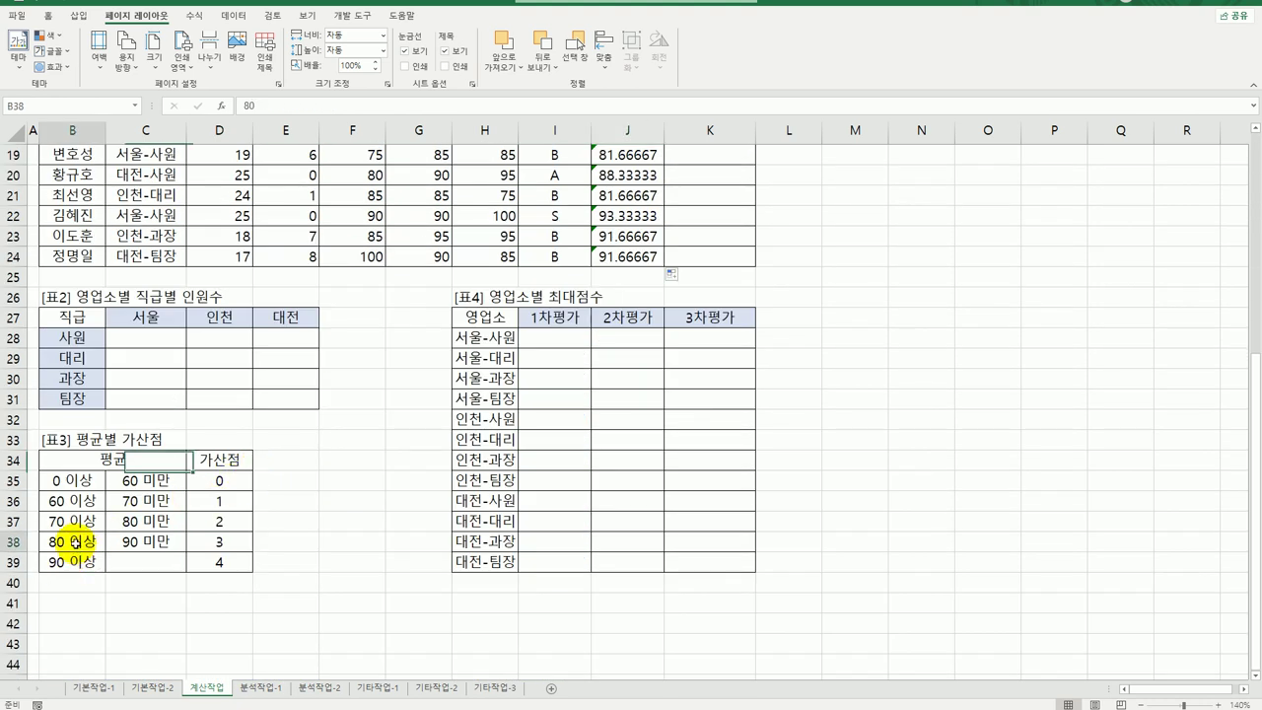
click(215, 543)
scroll(436, 565, up, 6)
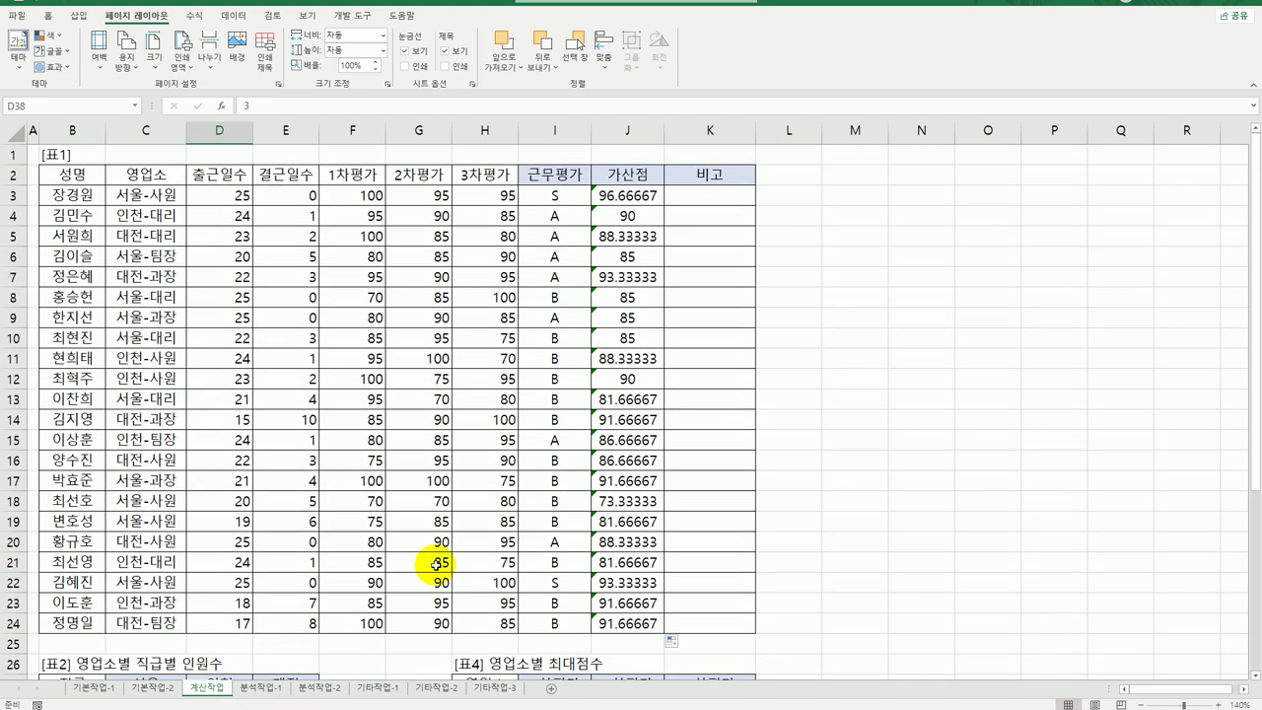
- Wrap the J3 formula in VLOOKUP, using AVERAGE(F3:H3) as the lookup value
click(640, 201)
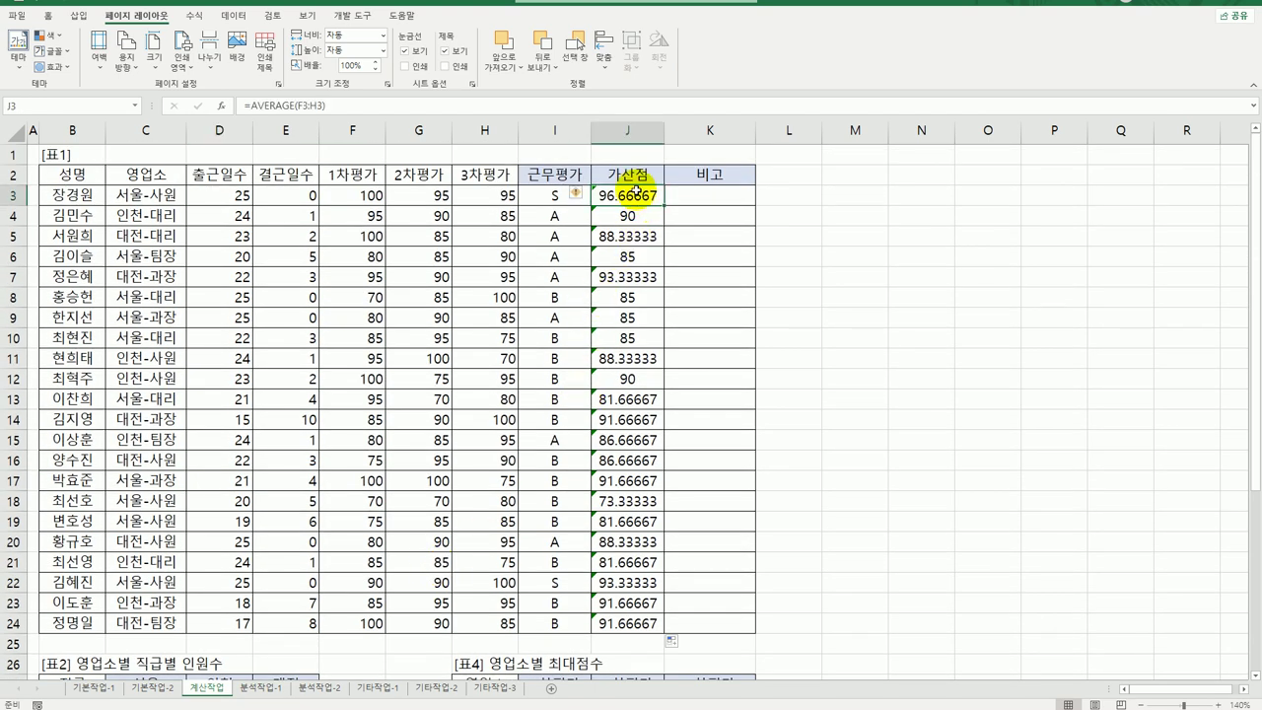
double_click(627, 194)
click(526, 196)
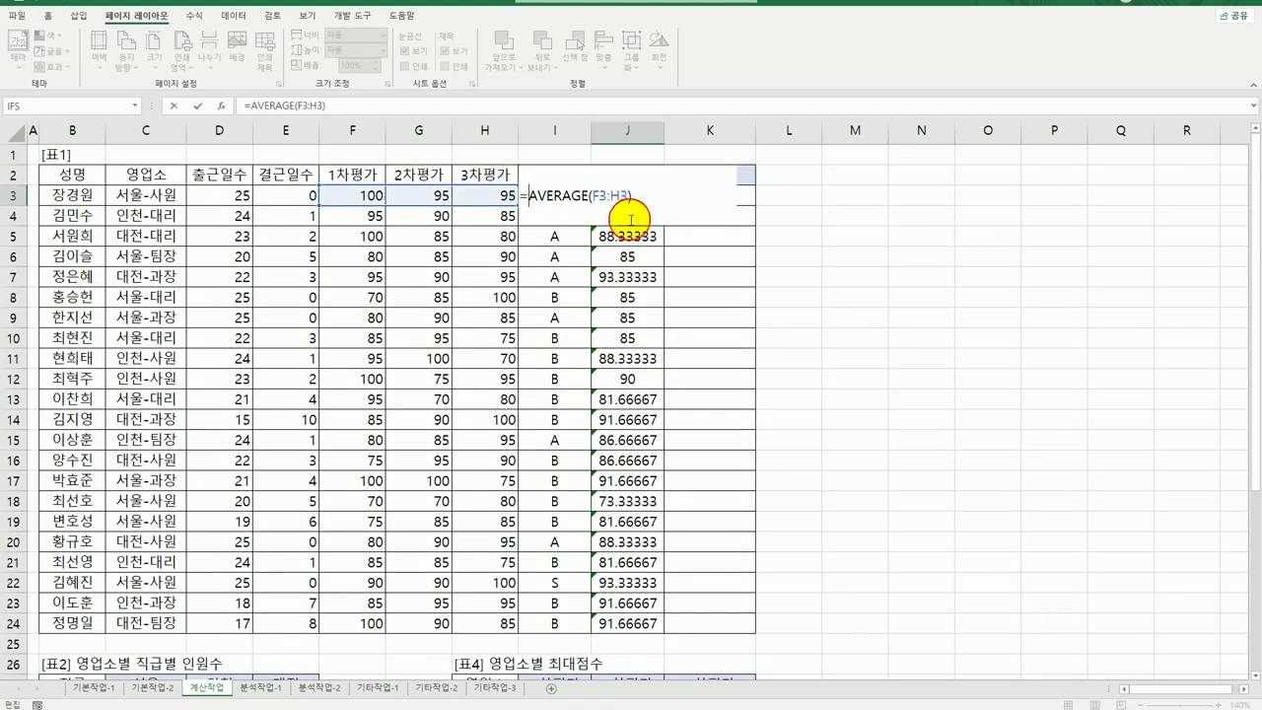
text(vl)
key(Tab)
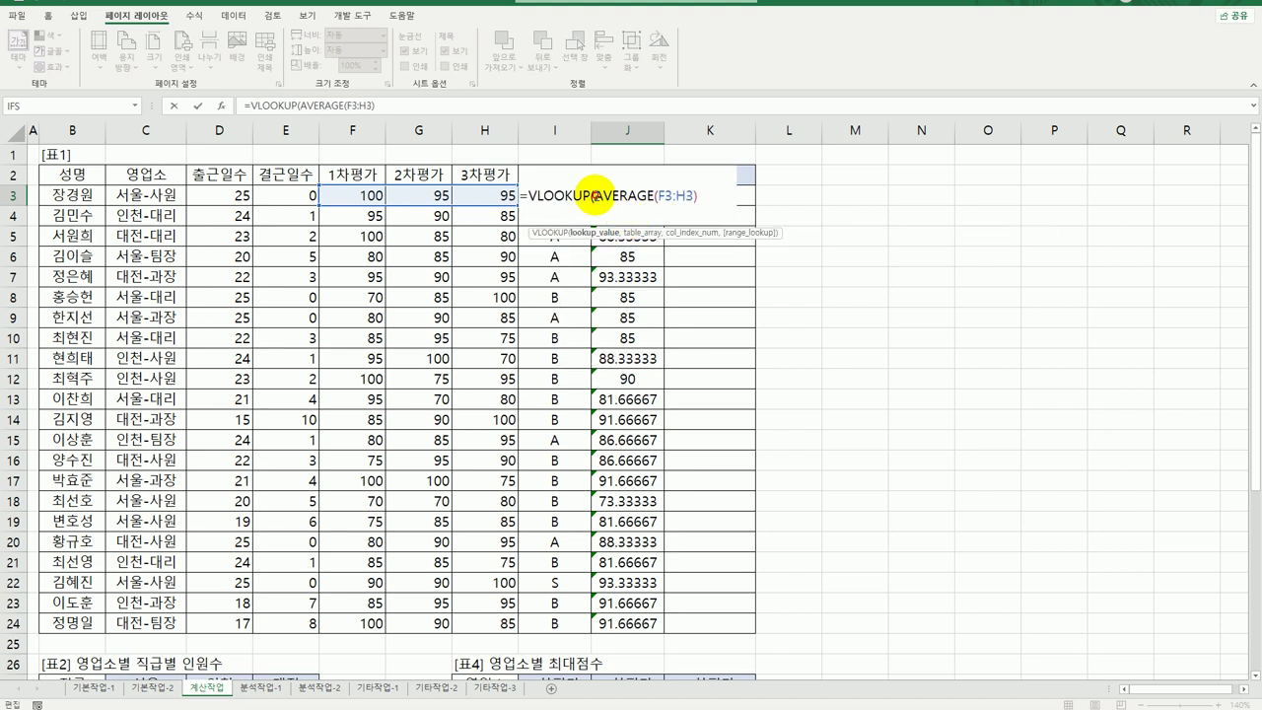
drag(595, 195, 693, 197)
click(695, 196)
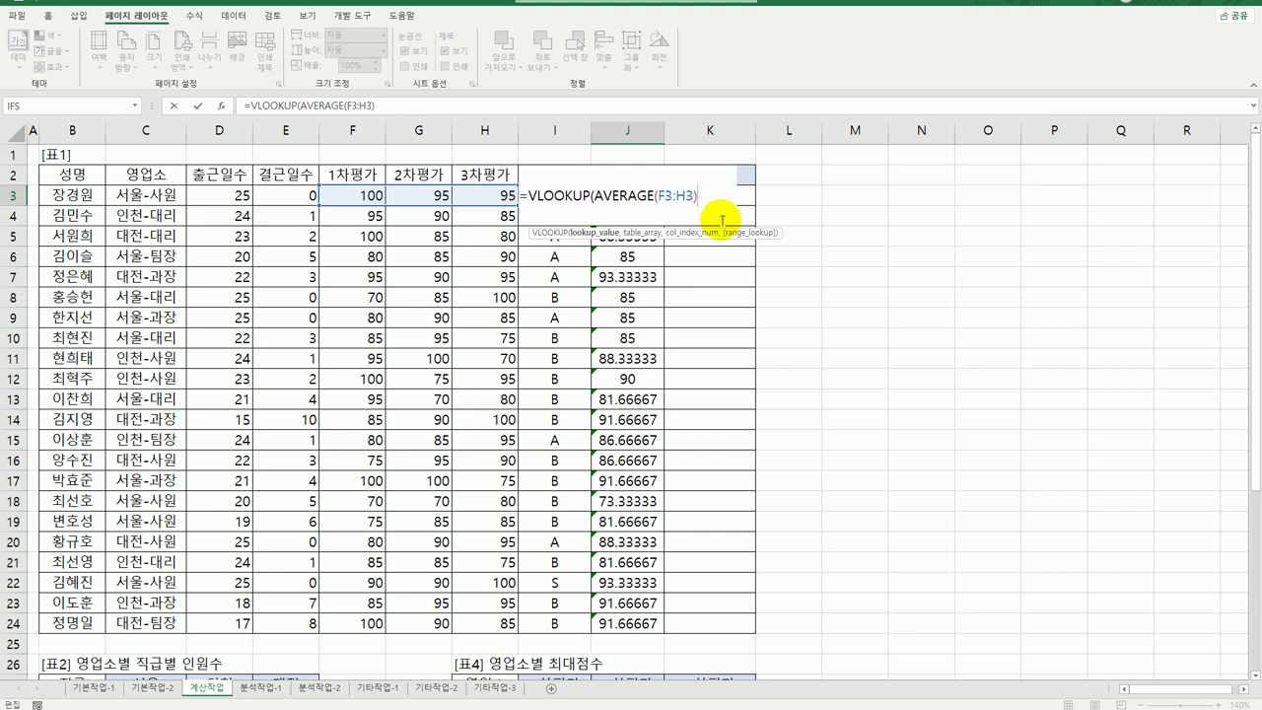
text(,)
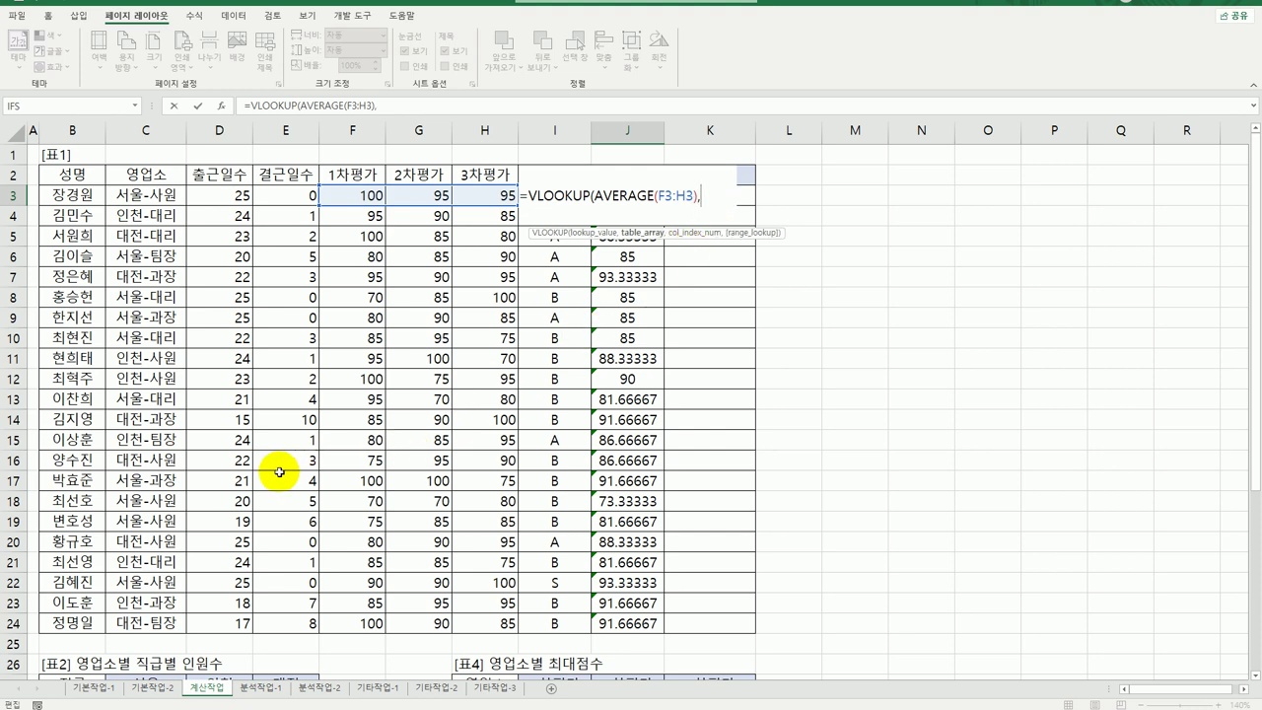
- Give the VLOOKUP the [표3] range $B$35:$D$39 as its table array, with absolute references
scroll(254, 481, down, 6)
scroll(193, 606, down, 1)
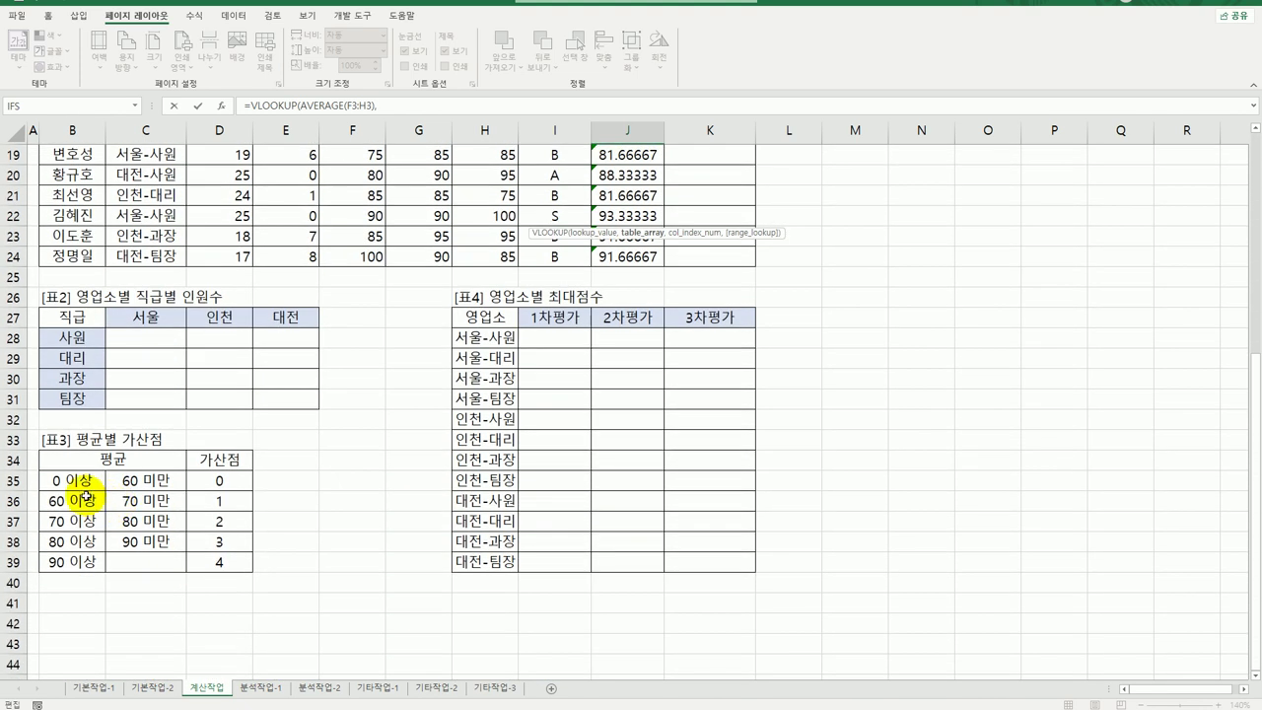
drag(69, 481, 210, 562)
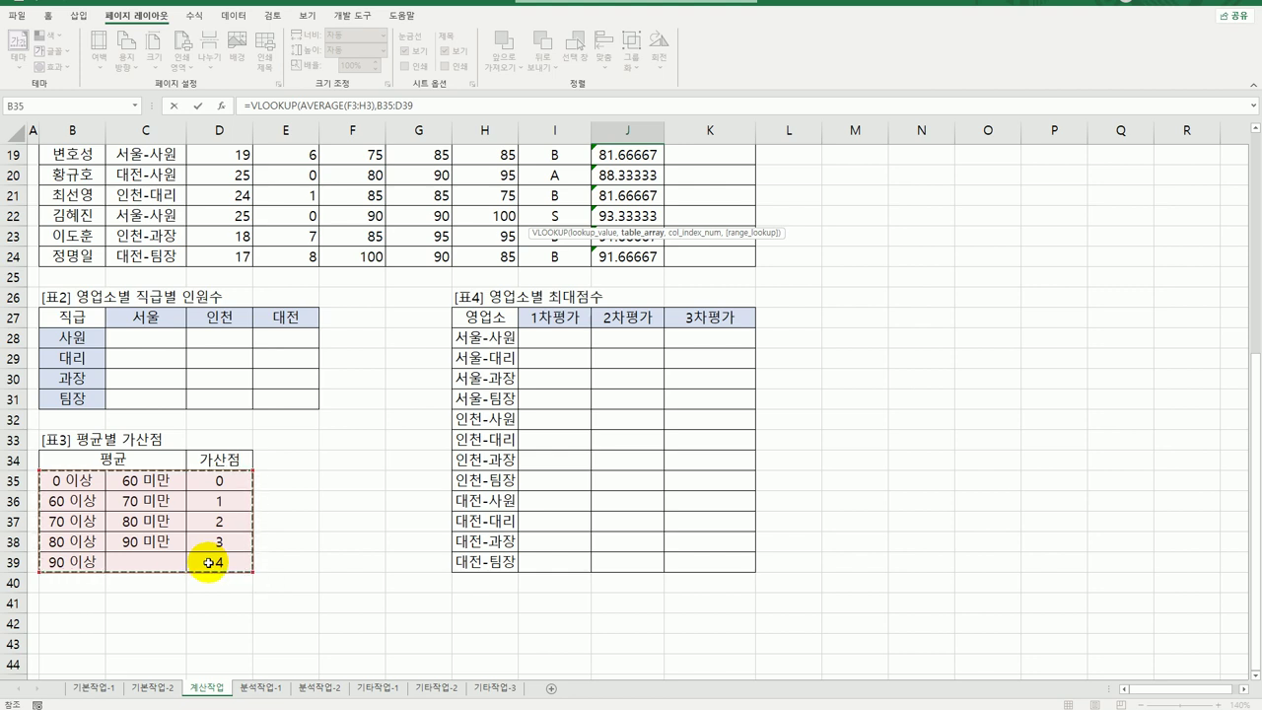
key(F4)
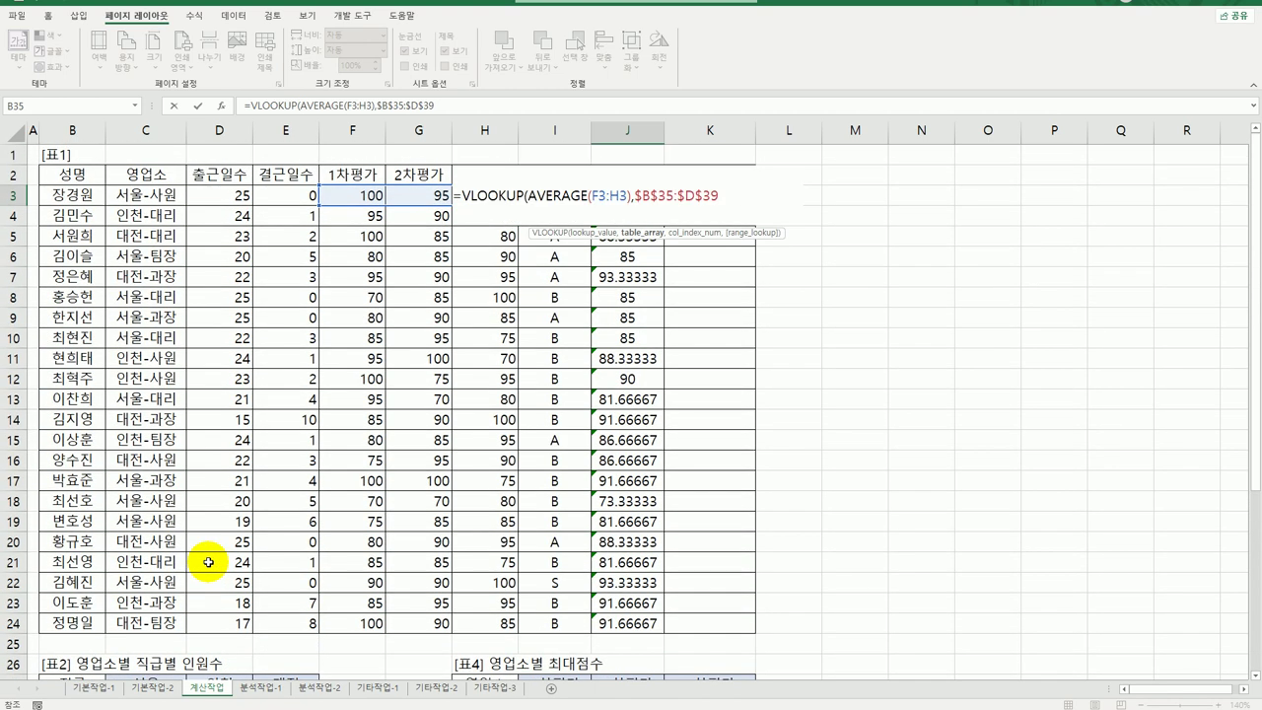
text(,)
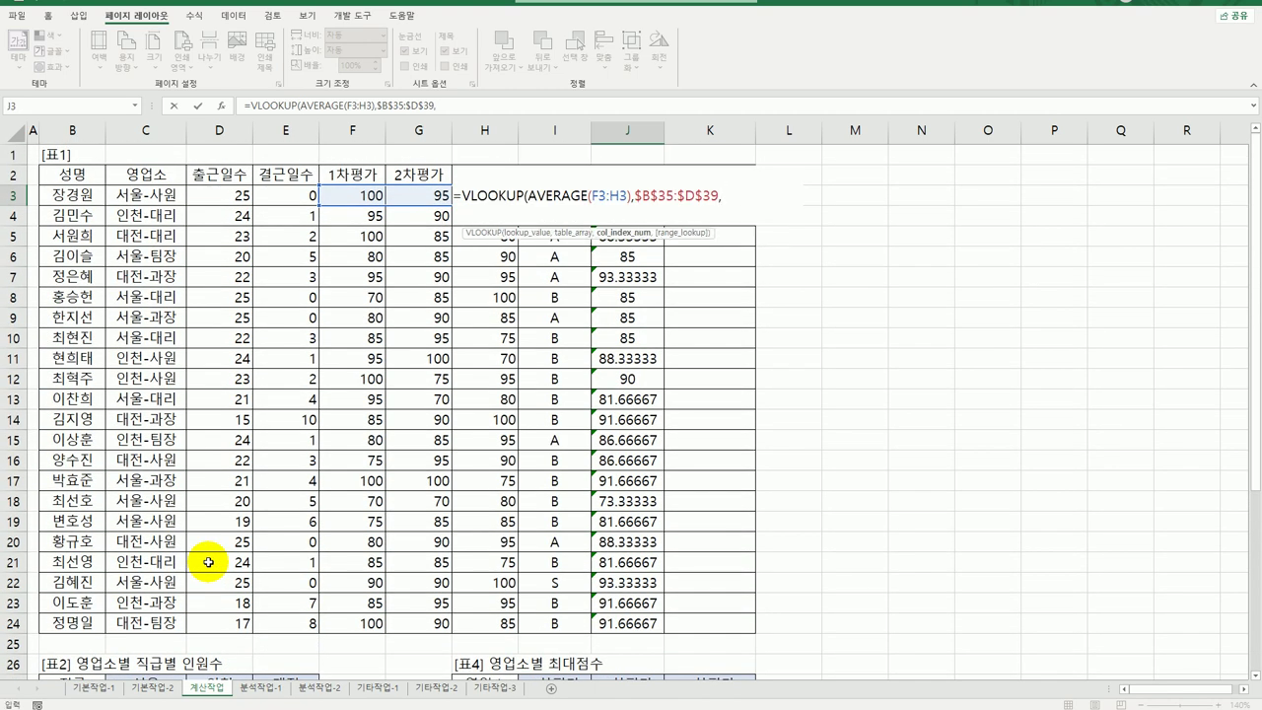
- Complete the J3 VLOOKUP with column index 3 and fill it down the 가산점 column to J24
scroll(208, 562, down, 6)
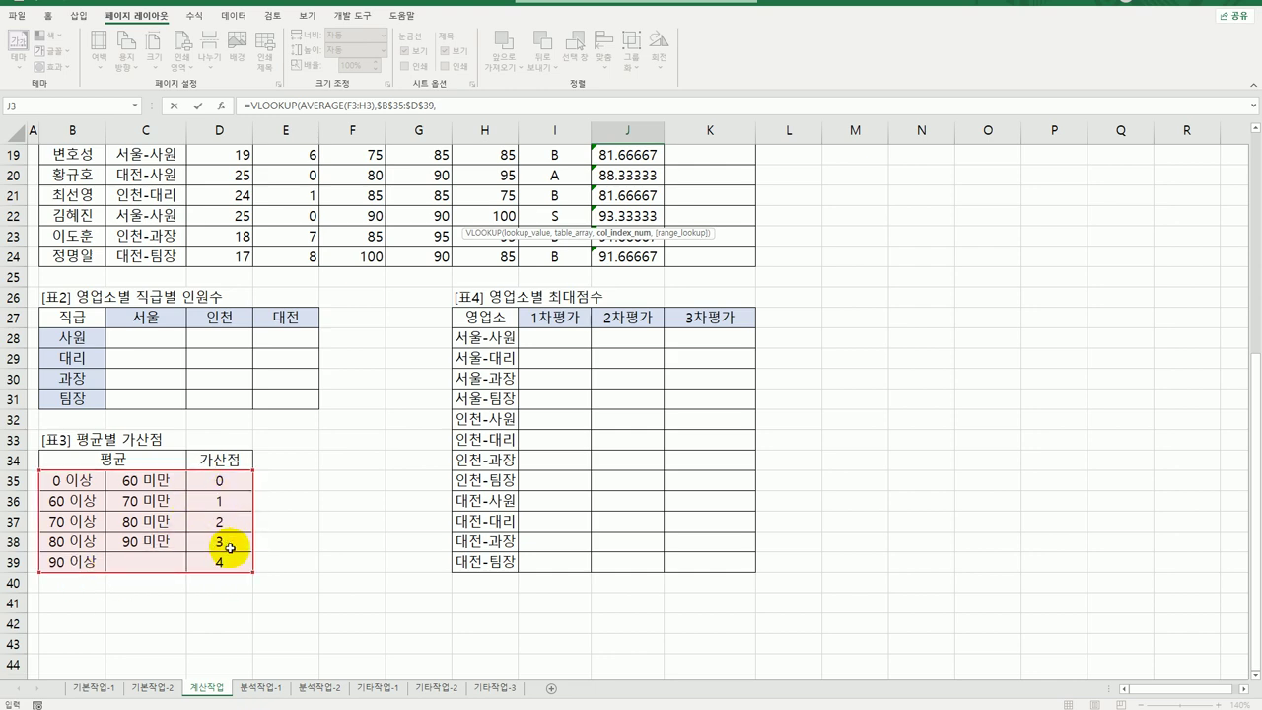
scroll(237, 554, up, 6)
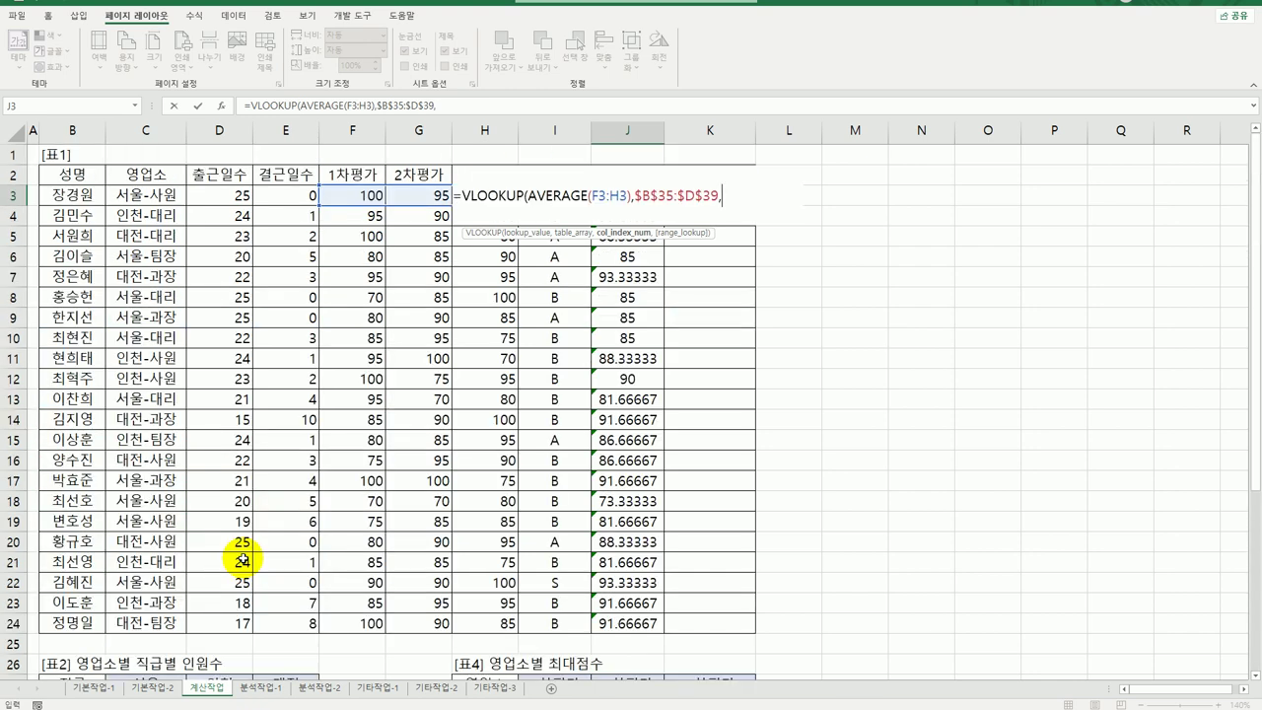
text(3))
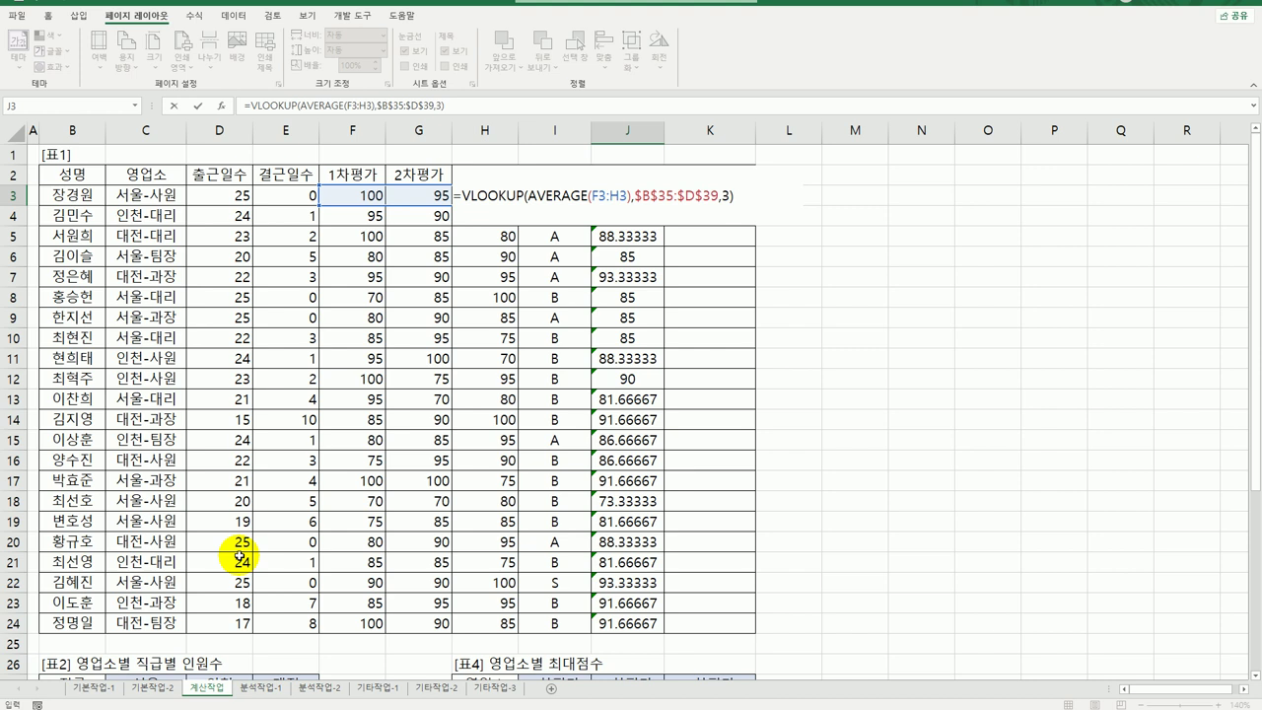
key(Return)
click(646, 194)
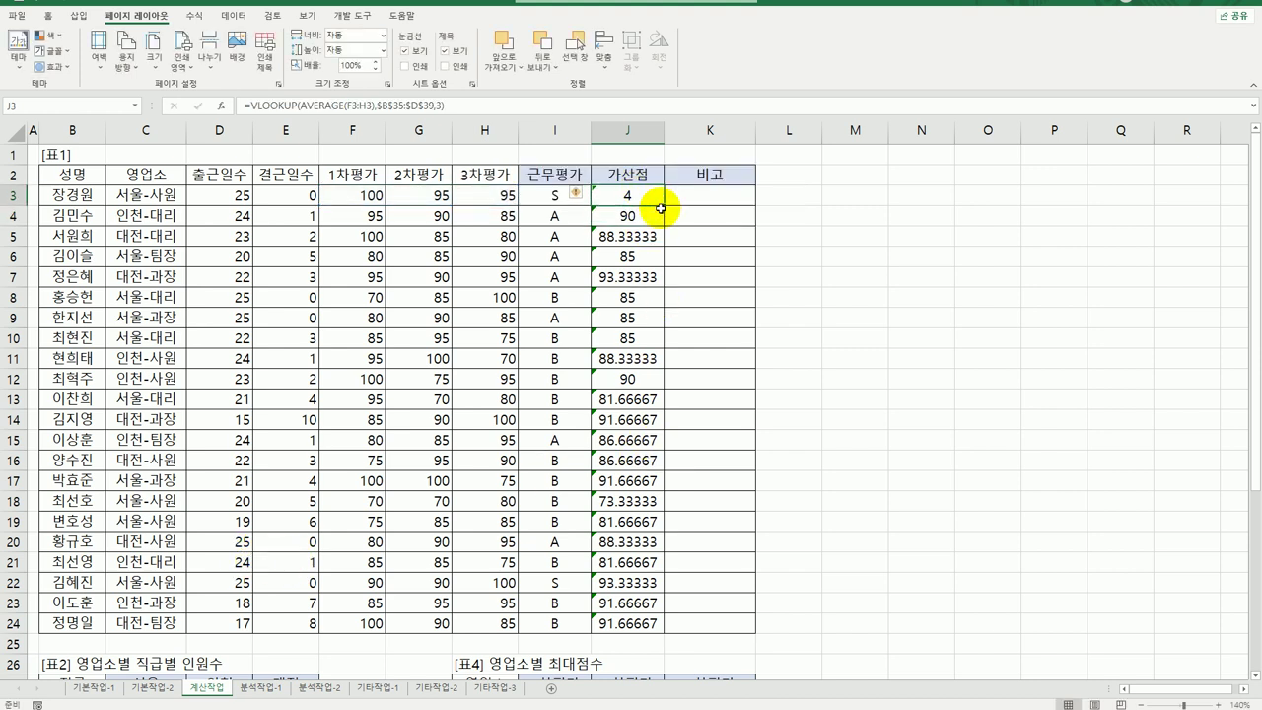
drag(660, 208, 643, 628)
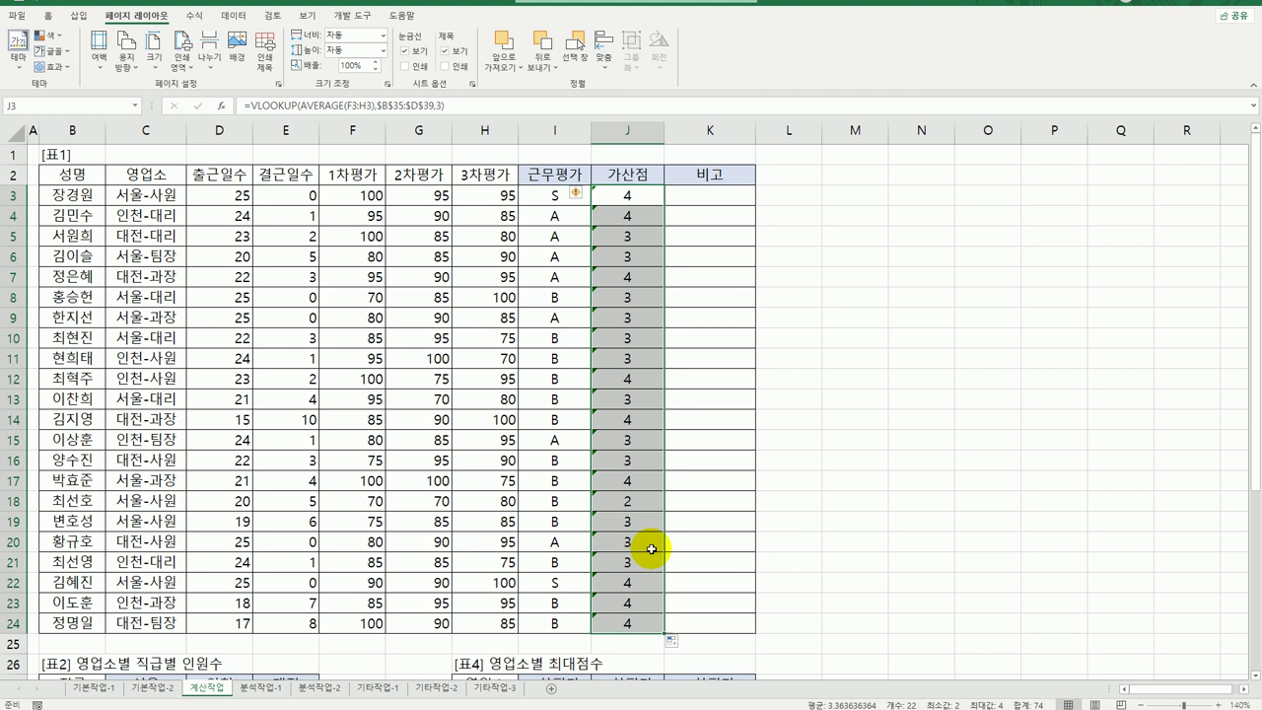
- Append +IF(E3=0,1,0) to the VLOOKUP formula in J3 and fill it down the 가산점 column to J24
double_click(656, 198)
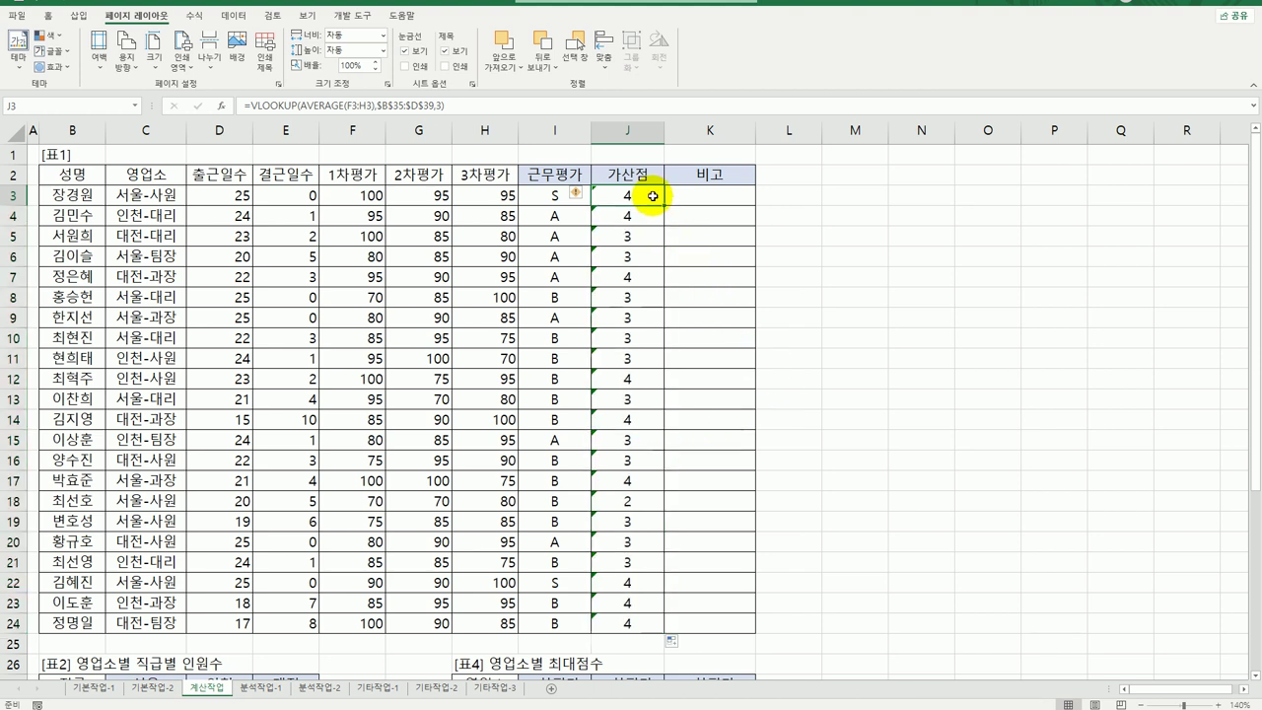
click(735, 197)
text(+)
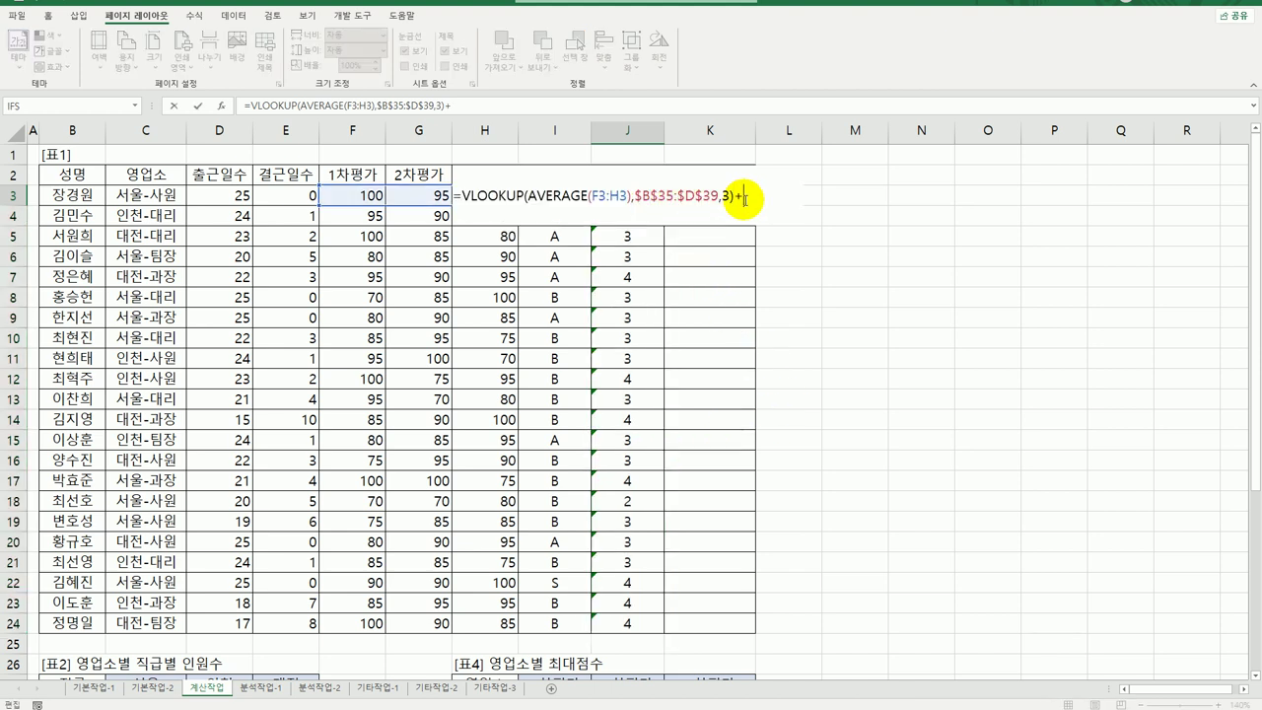
text(if()
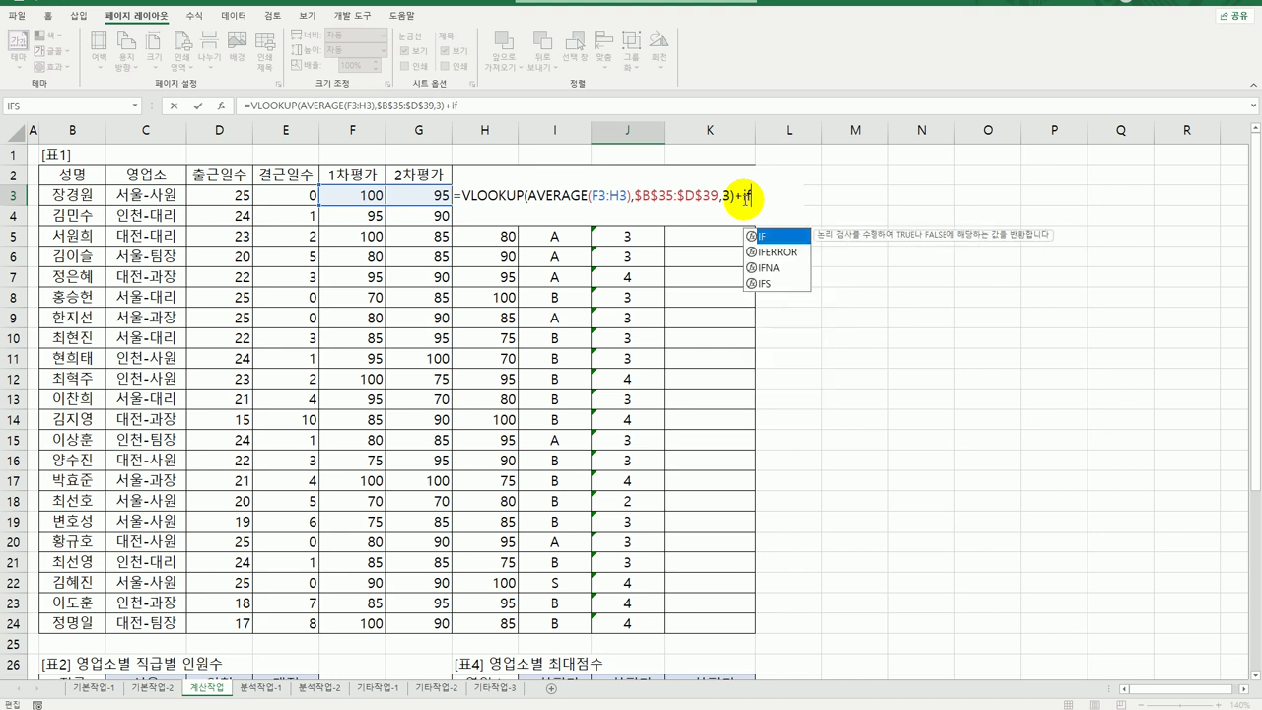
click(309, 196)
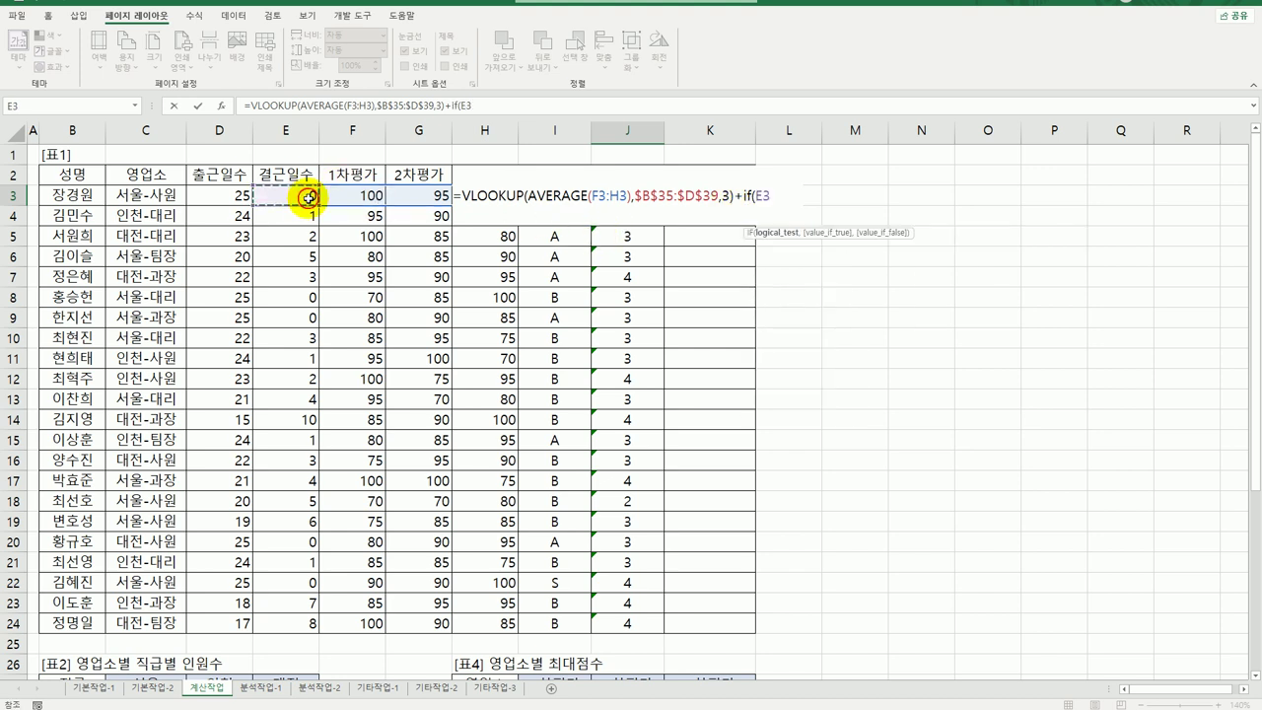
text(=0,1,)
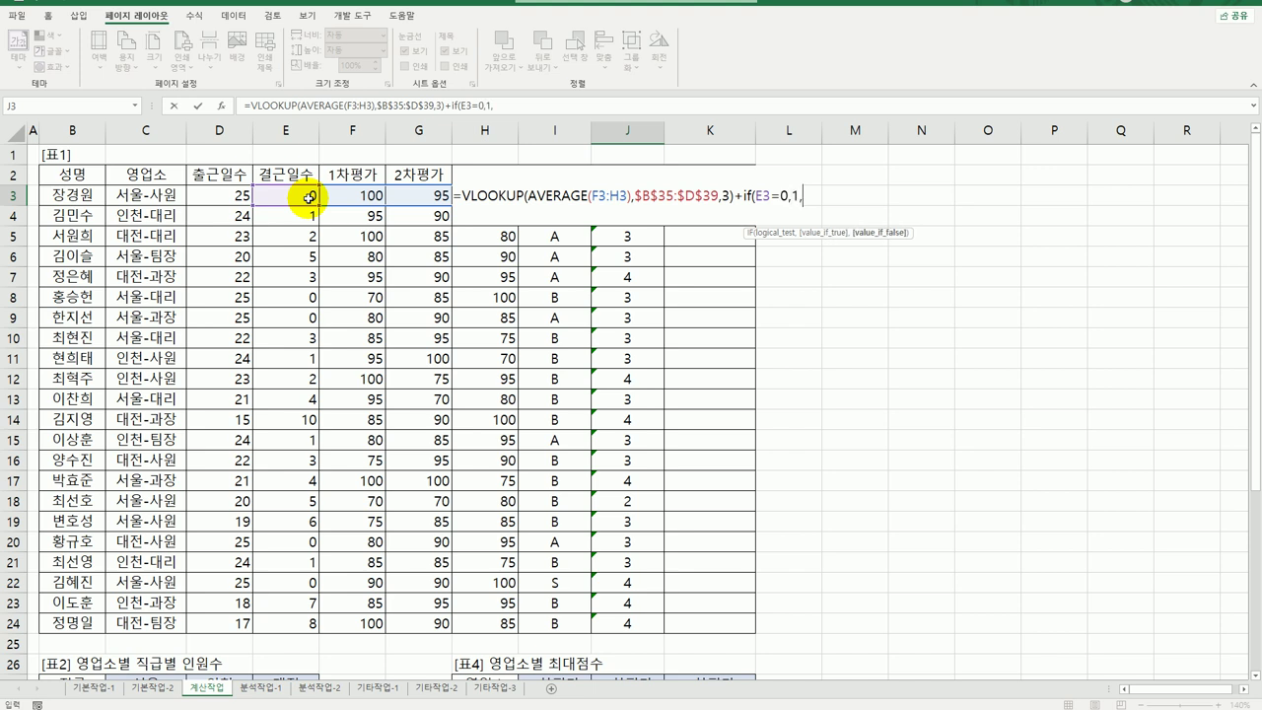
text(0))
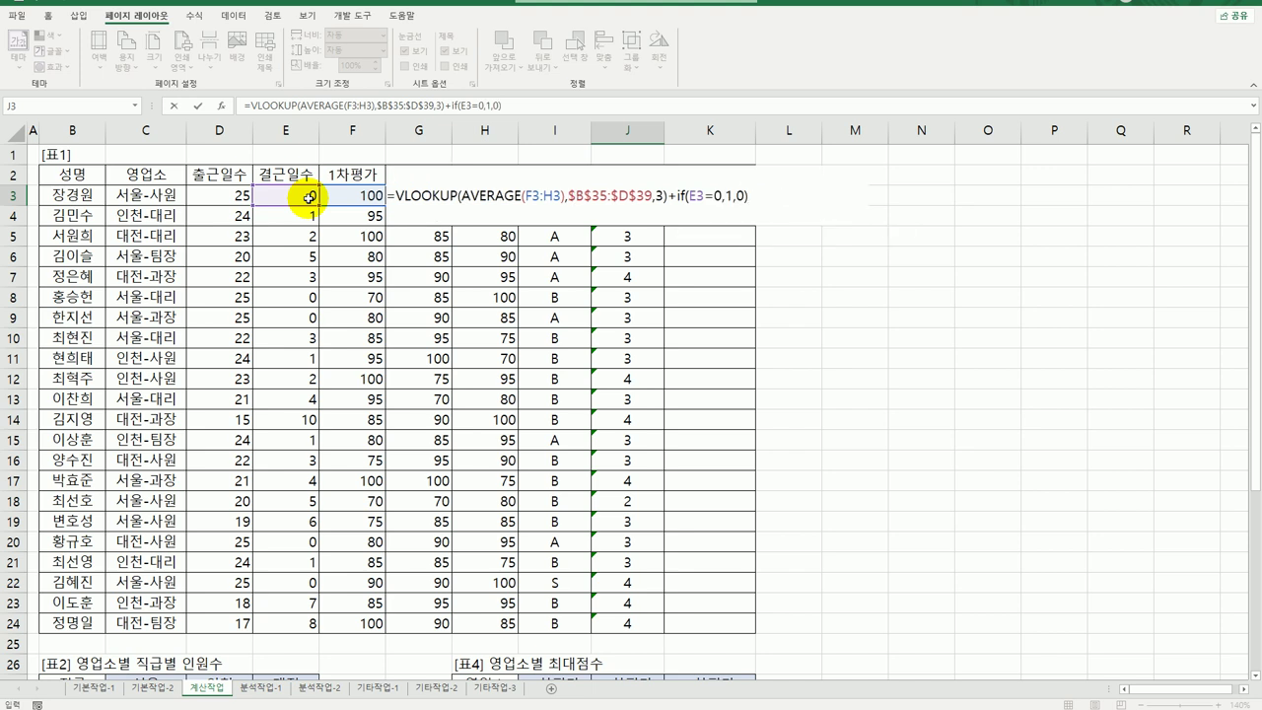
key(Return)
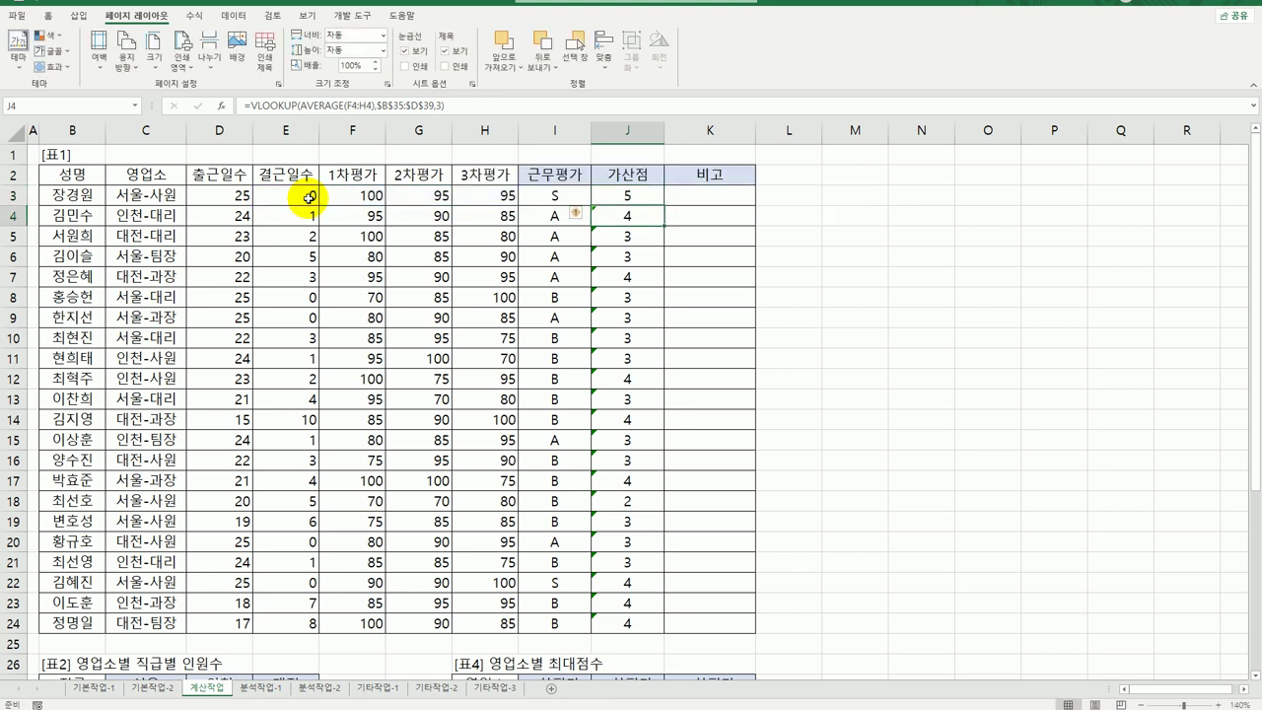
click(627, 195)
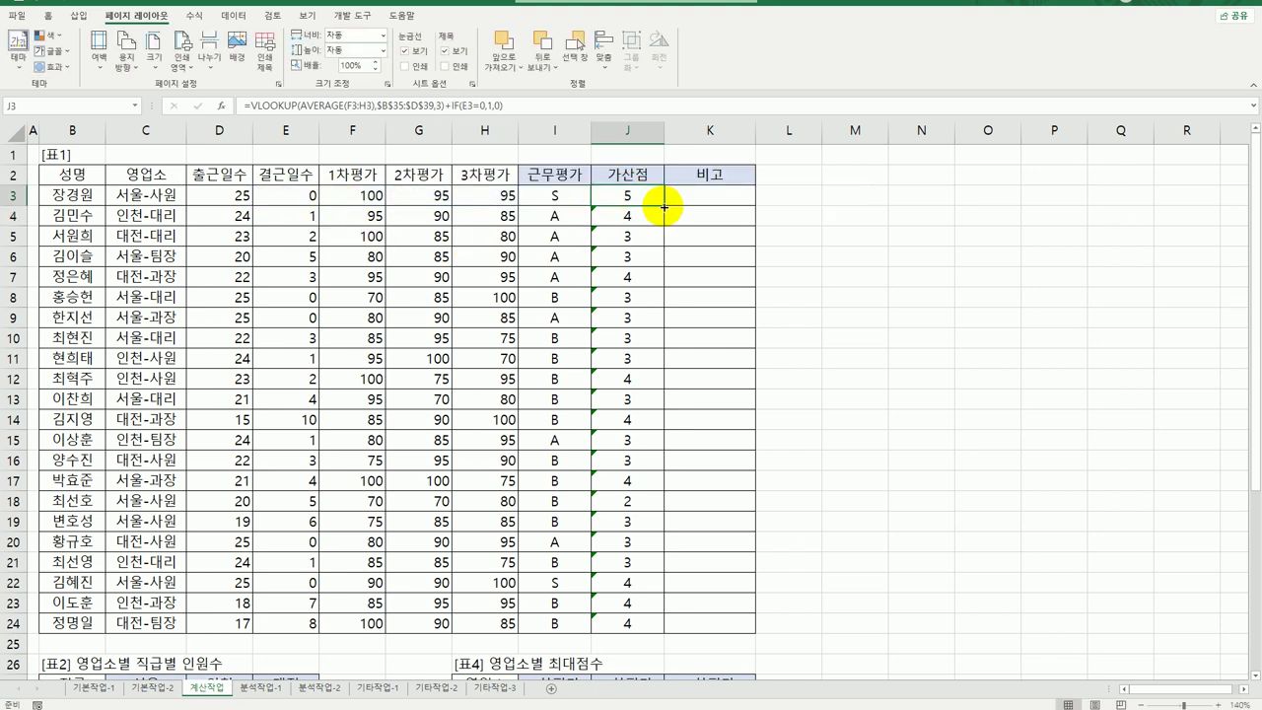
double_click(663, 206)
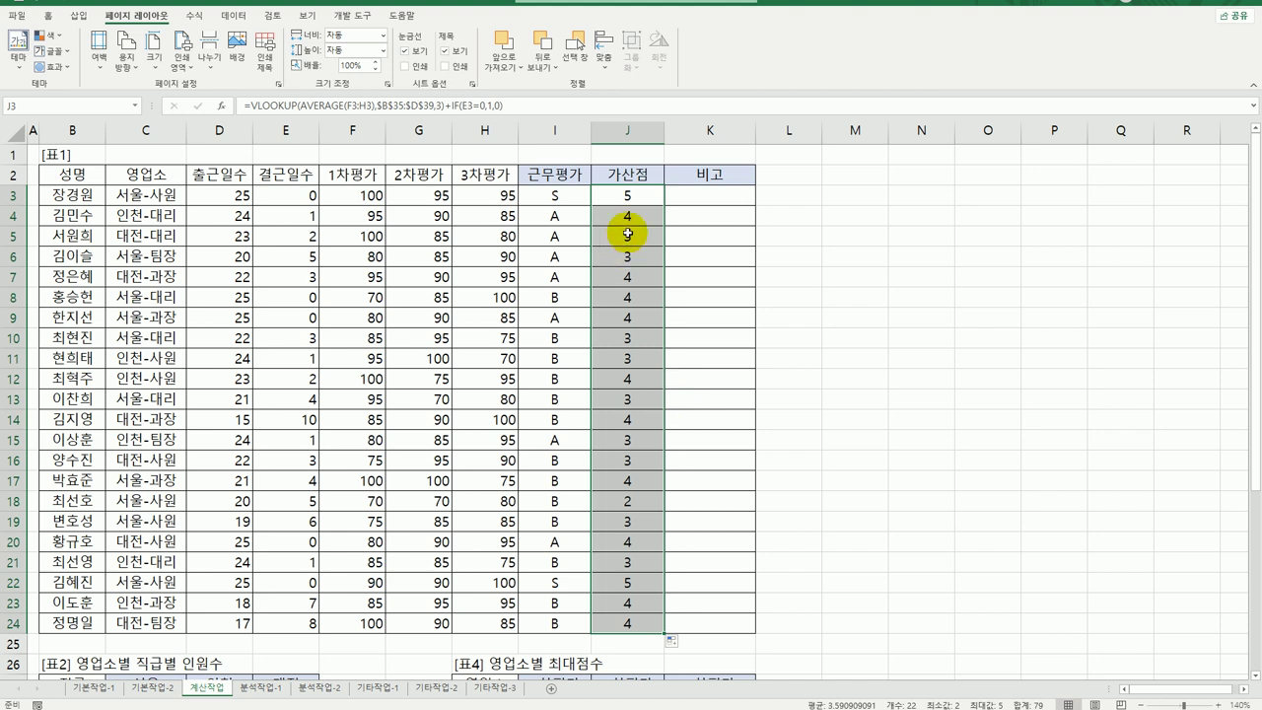
- Append &"점" to the J3 formula and refill the 가산점 column down to J24
click(627, 198)
double_click(627, 197)
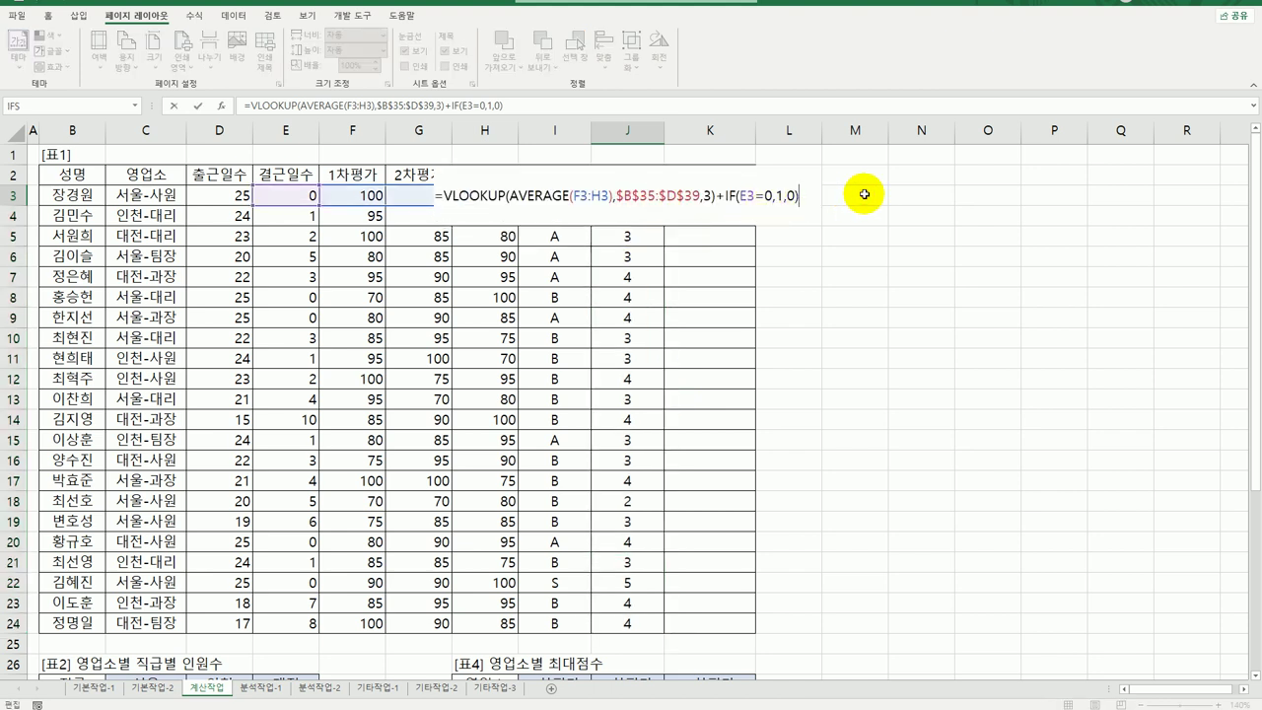
text(&"ㅈ점")
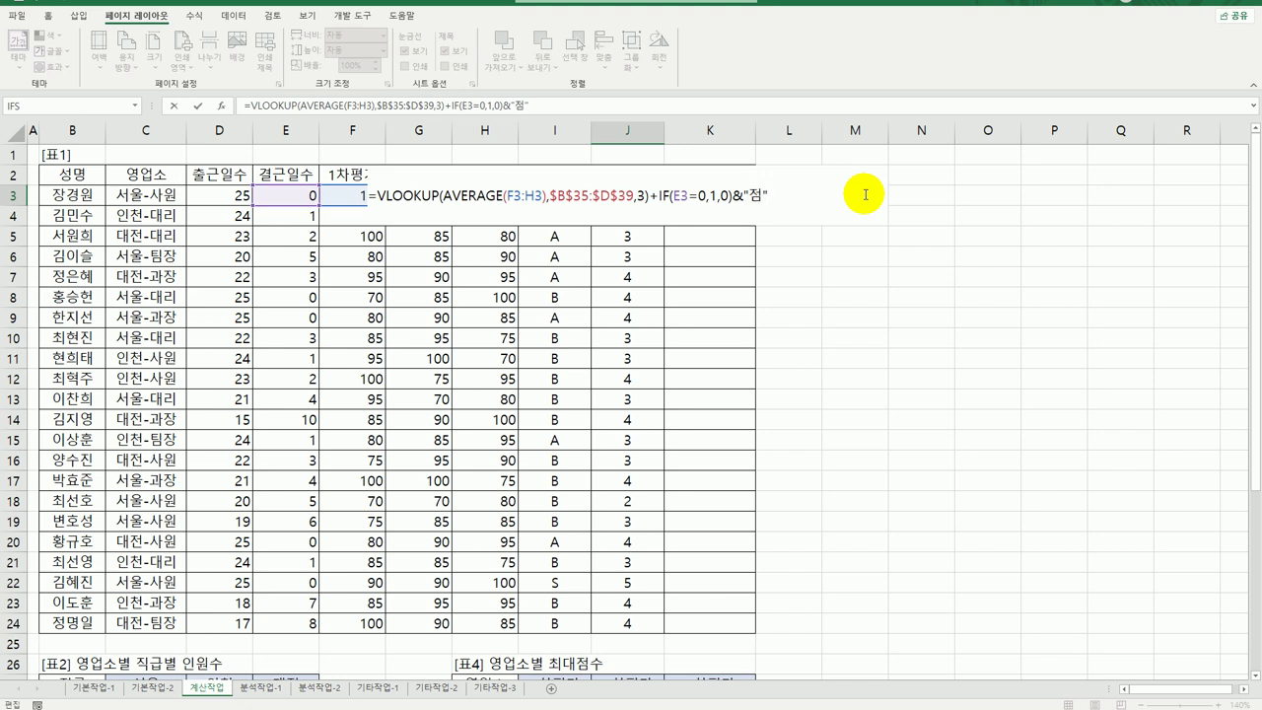
key(ctrl+Return)
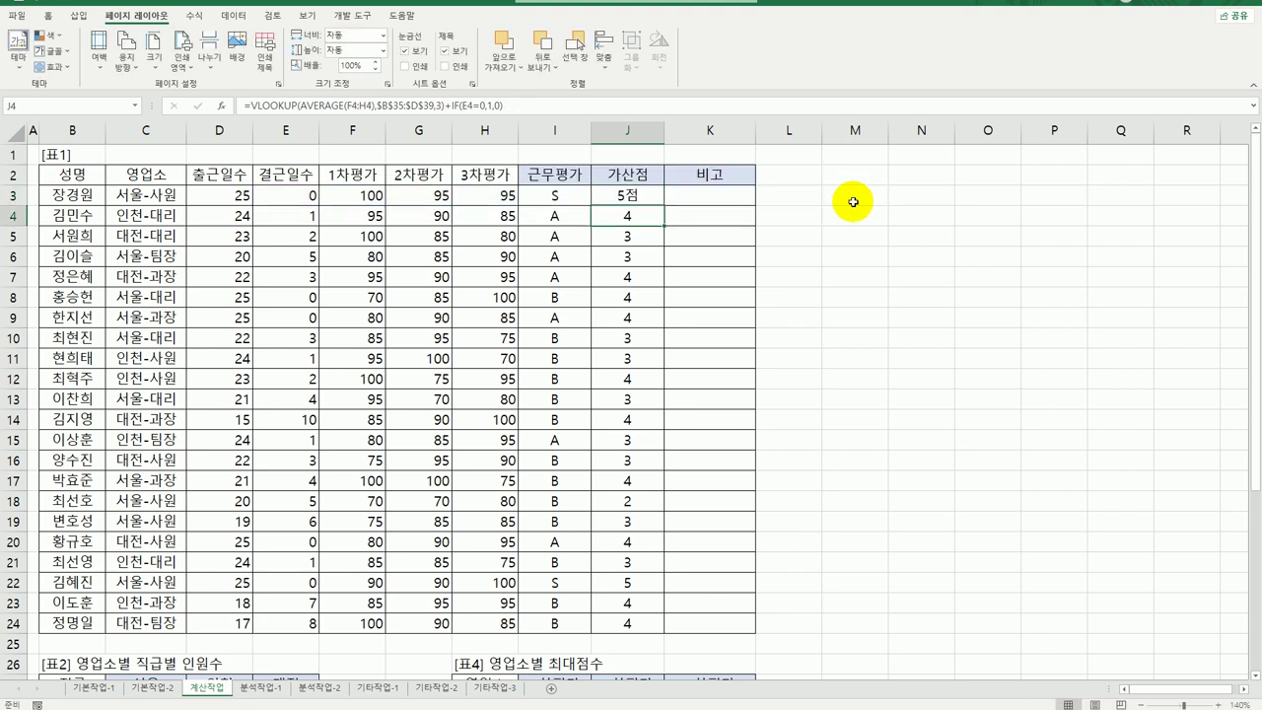
double_click(663, 206)
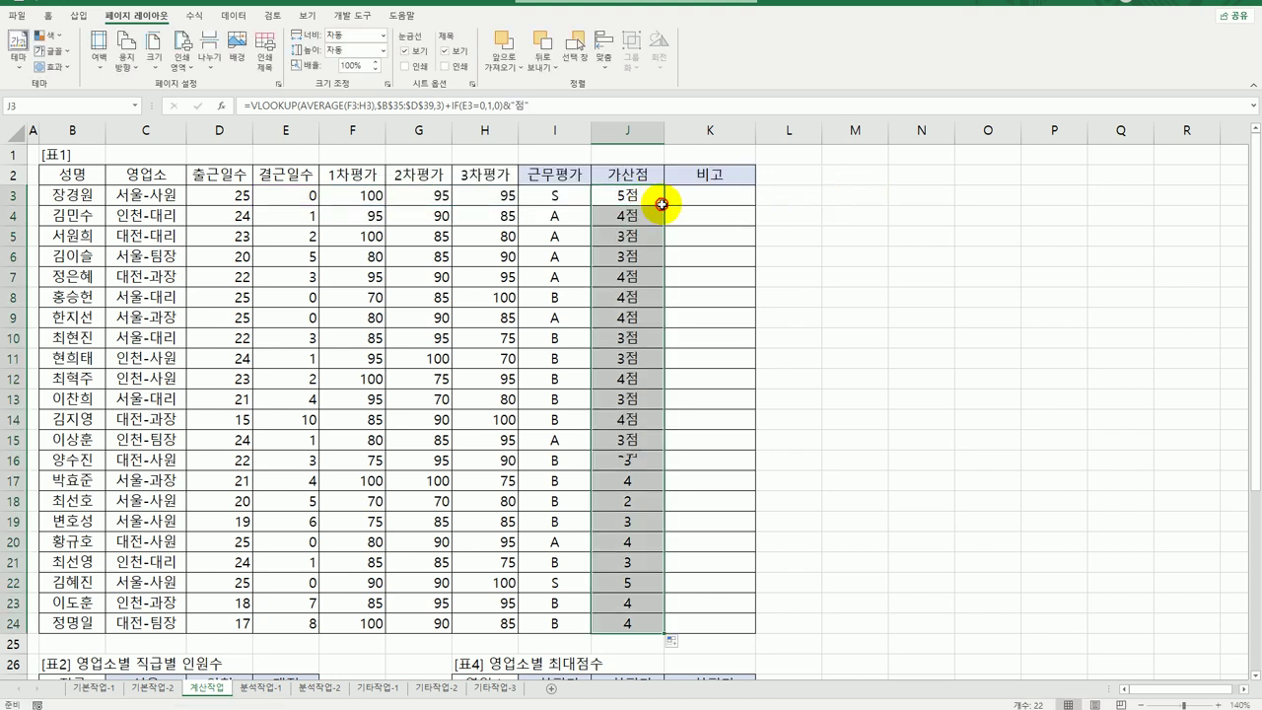
- Select K3 in the 비고 column, switch to the Visual Basic editor and insert a new module
click(710, 193)
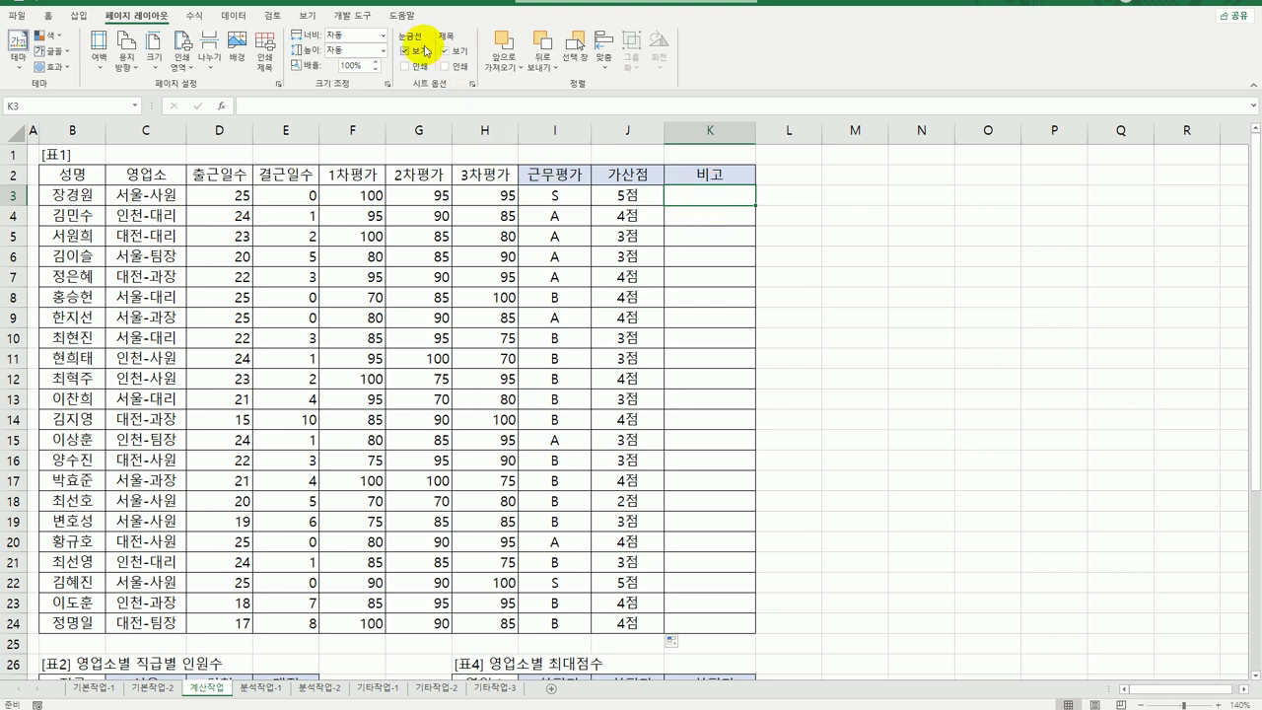
click(361, 19)
click(20, 54)
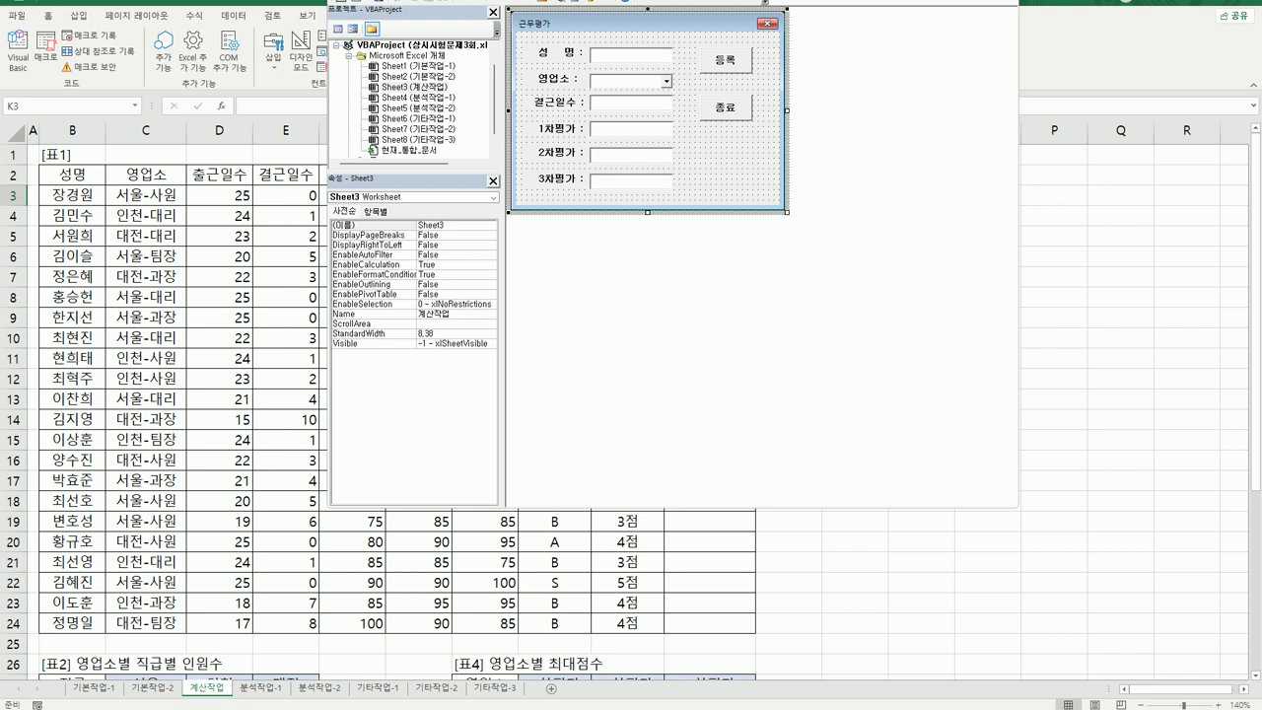
click(469, 1)
click(481, 20)
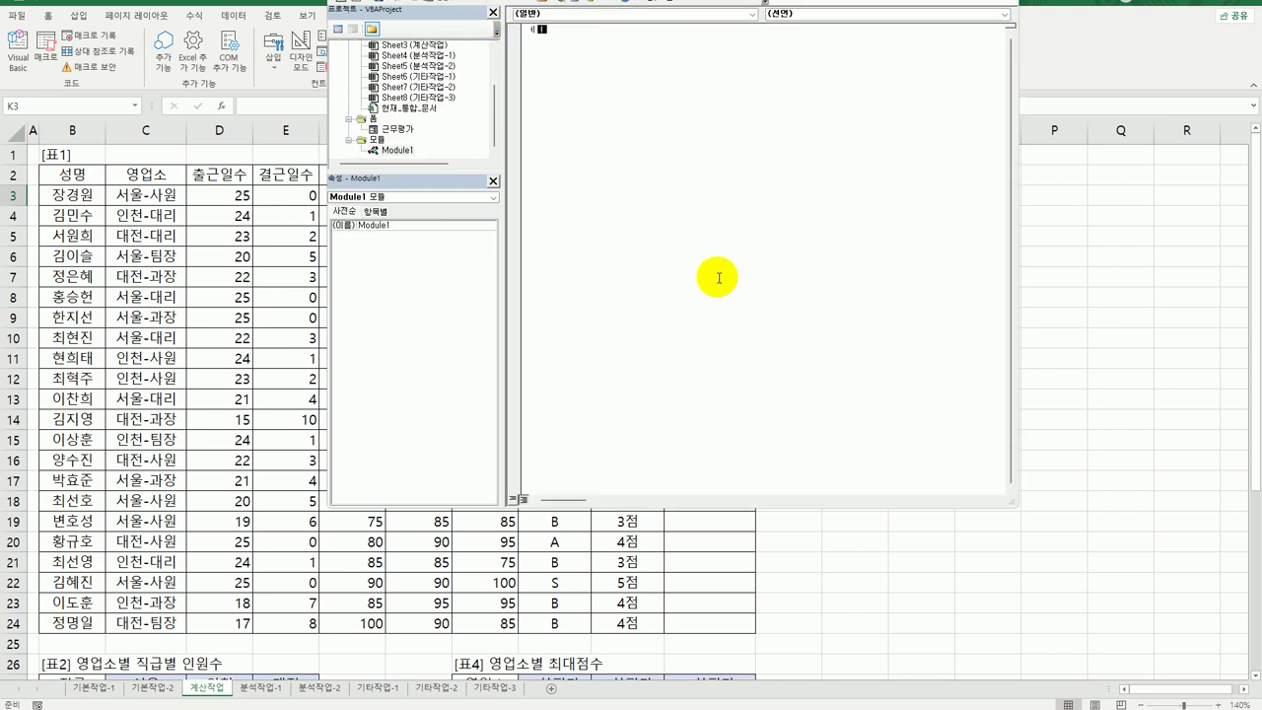
- Declare the public function fn비고 with the arguments 출근일수 and 결근일수 in Module1
text(public function fn비고(출근일수,결근일)
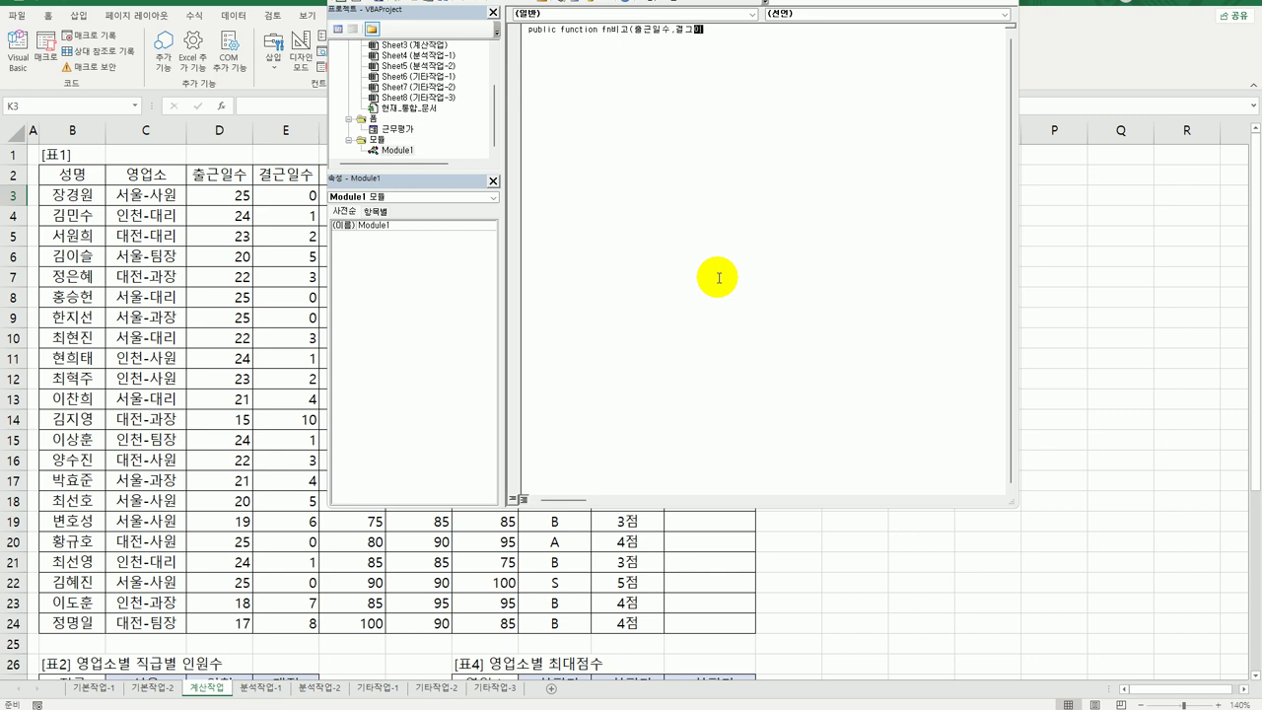
text(ㄱ)
text(수))
key(Return)
- Start a Select Case statement in fn비고 on the expression 출근일수 / (출근일수 + 결근일수)
text(sel)
key(BackSpace)
key(BackSpace)
key(BackSpace)
text(select case)
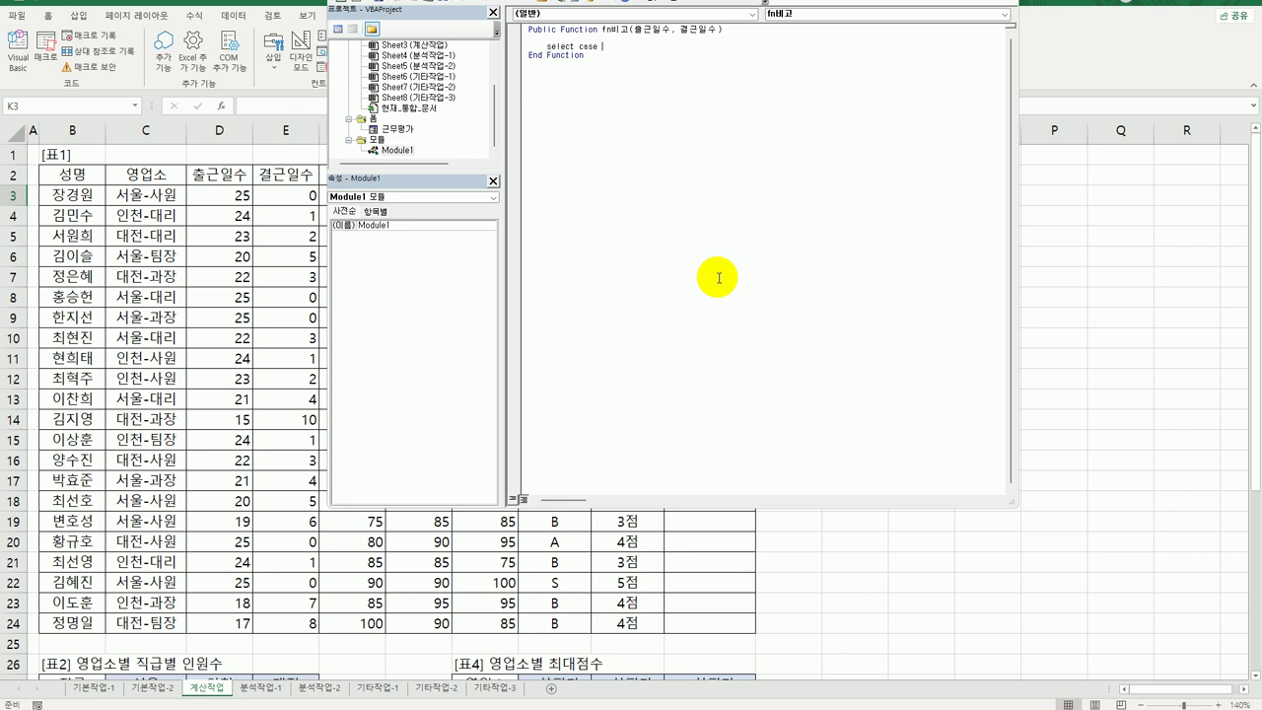
text(출근ㅇ일수)
text( / (결)
text(근일수 +)
text( 결근일)
text(수))
key(Return)
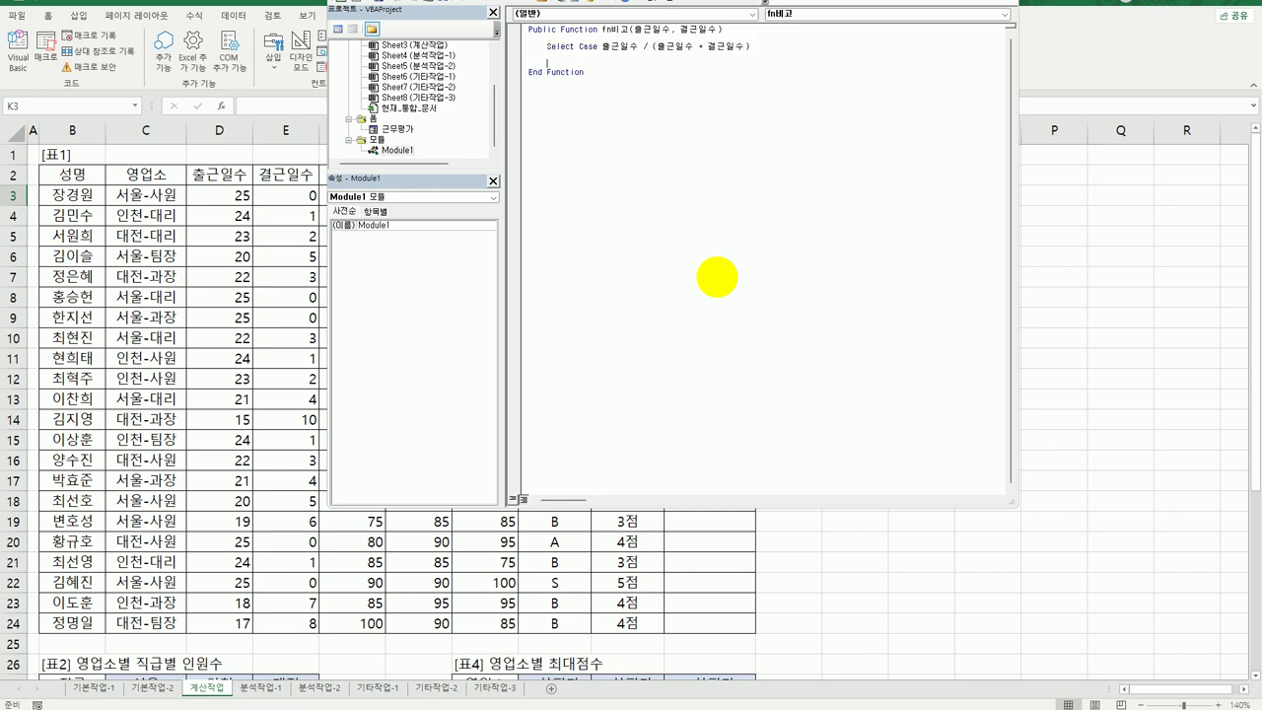
- Add a Case 1 branch that sets fn비고 to "연차수당지급"
text(case 1)
key(Return)
text(fn비고 = "dusc)
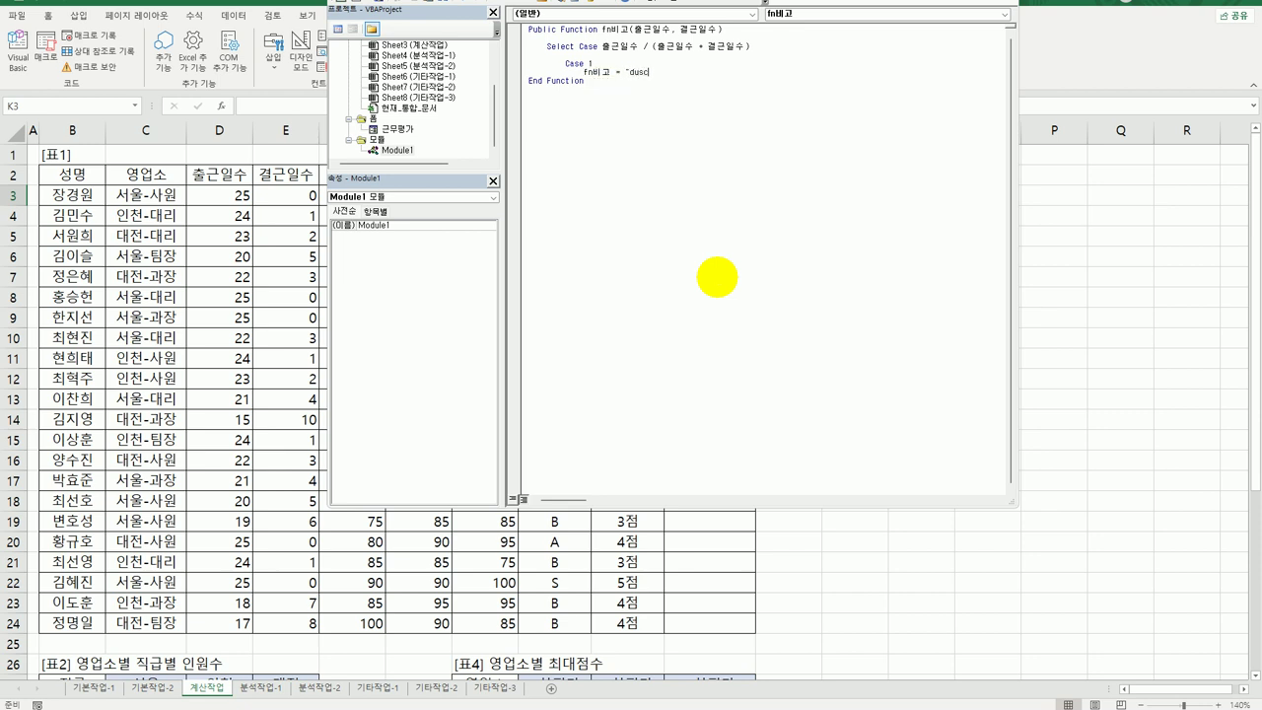
key(BackSpace)
key(BackSpace)
key(BackSpace)
key(BackSpace)
key(Hangul)
text(ㅇ연차수당지급")
key(Return)
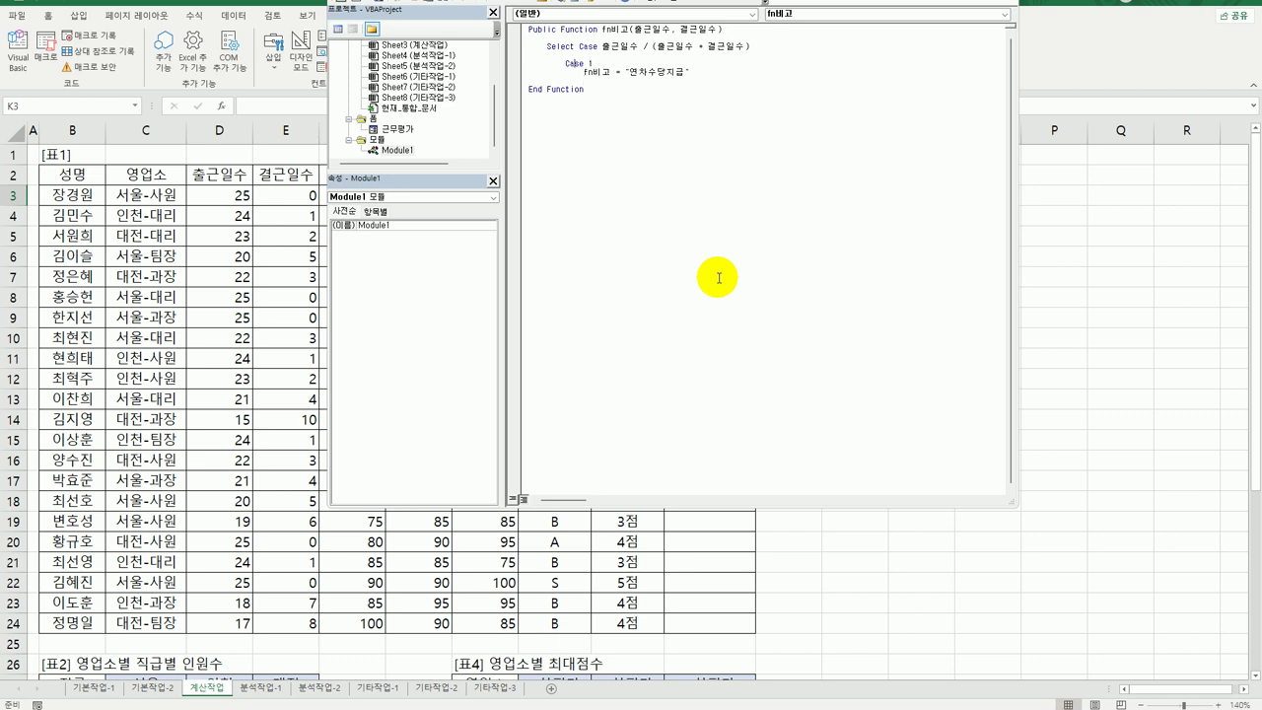
- Duplicate the two-line Case 1 branch directly below itself
key(Home)
key(shift+Down)
key(shift+End)
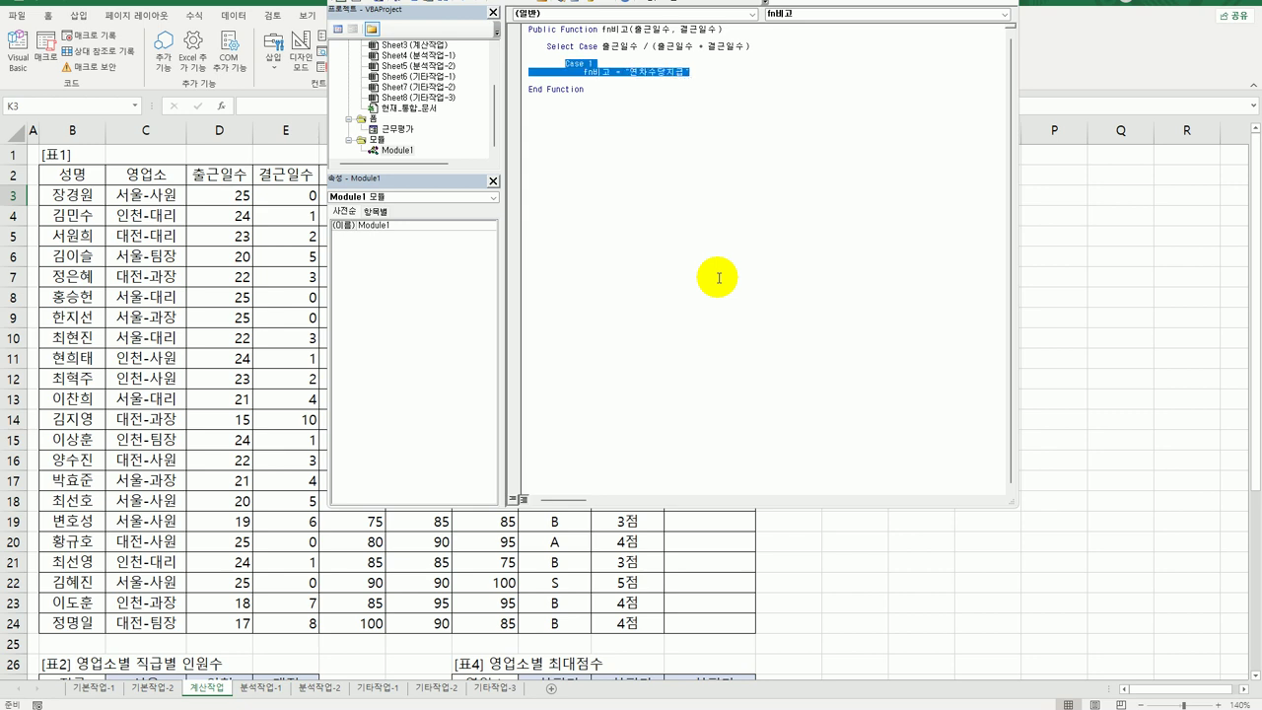
key(End)
key(Return)
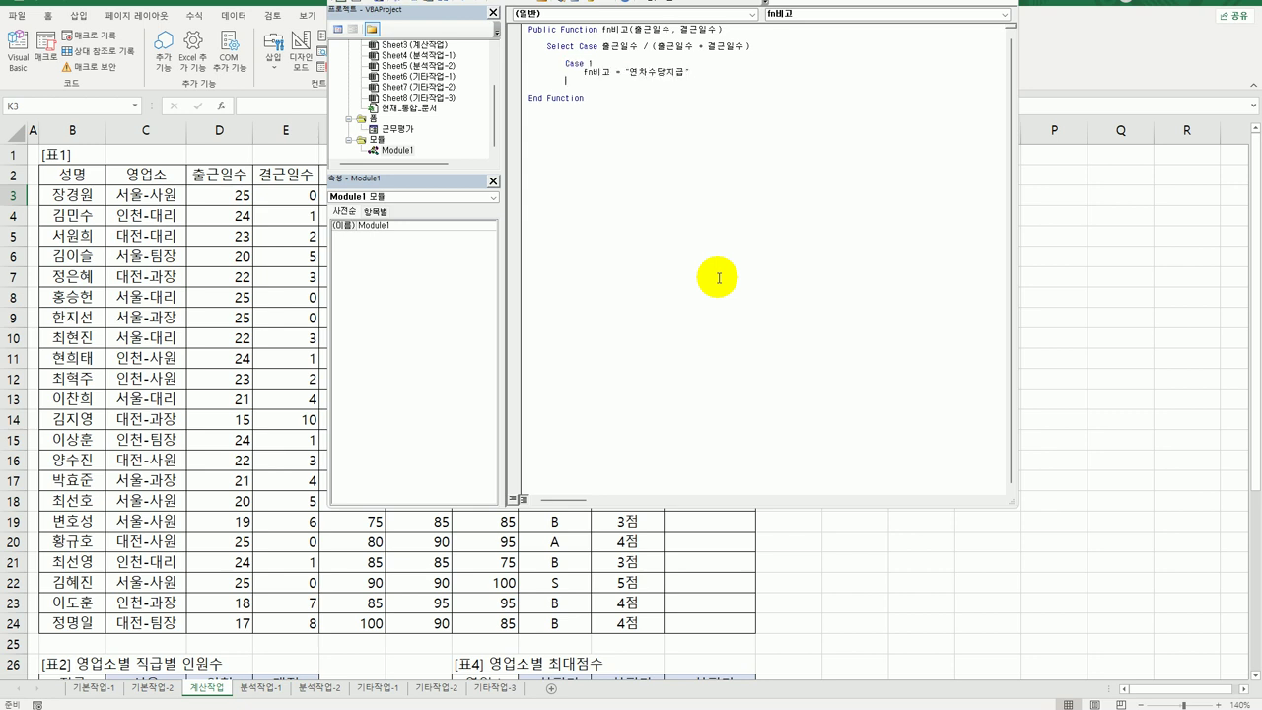
key(ctrl+v)
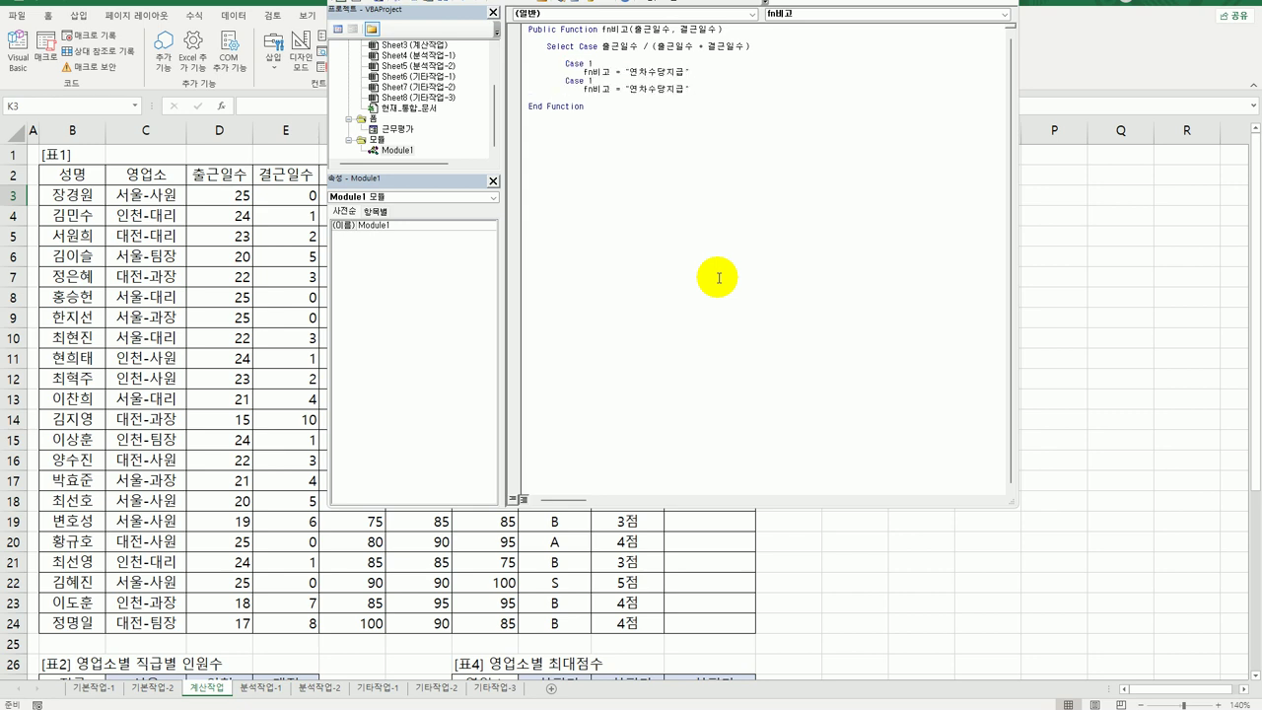
- Change the duplicated branch to Case Is < 0.85 with fn비고 set to "연차사용"
key(shift+Left)
key(Delete)
text(is < 0.85)
key(shift+Right)
key(shift+Right)
key(shift+Right)
key(shift+Right)
text(사원)
key(Return)
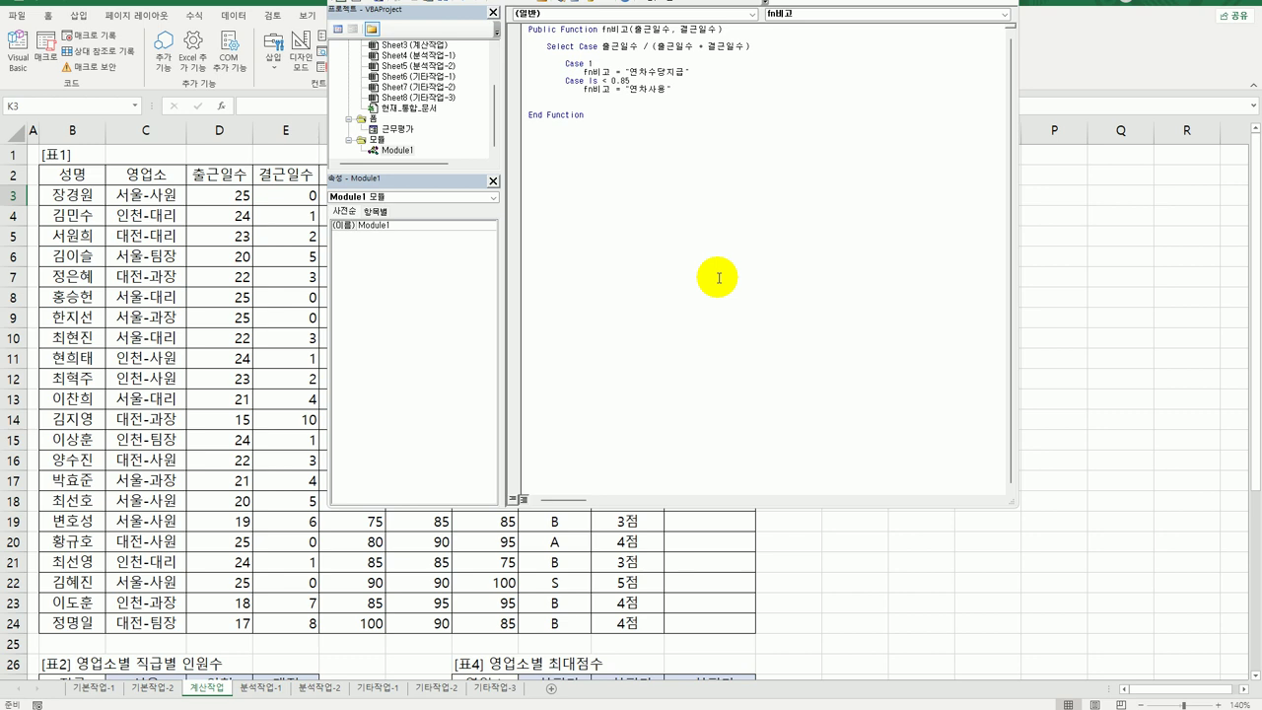
- Add a Case Else branch, reusing the copied fn비고 assignment with an empty string ""
text(case else)
key(Return)
key(shift+End)
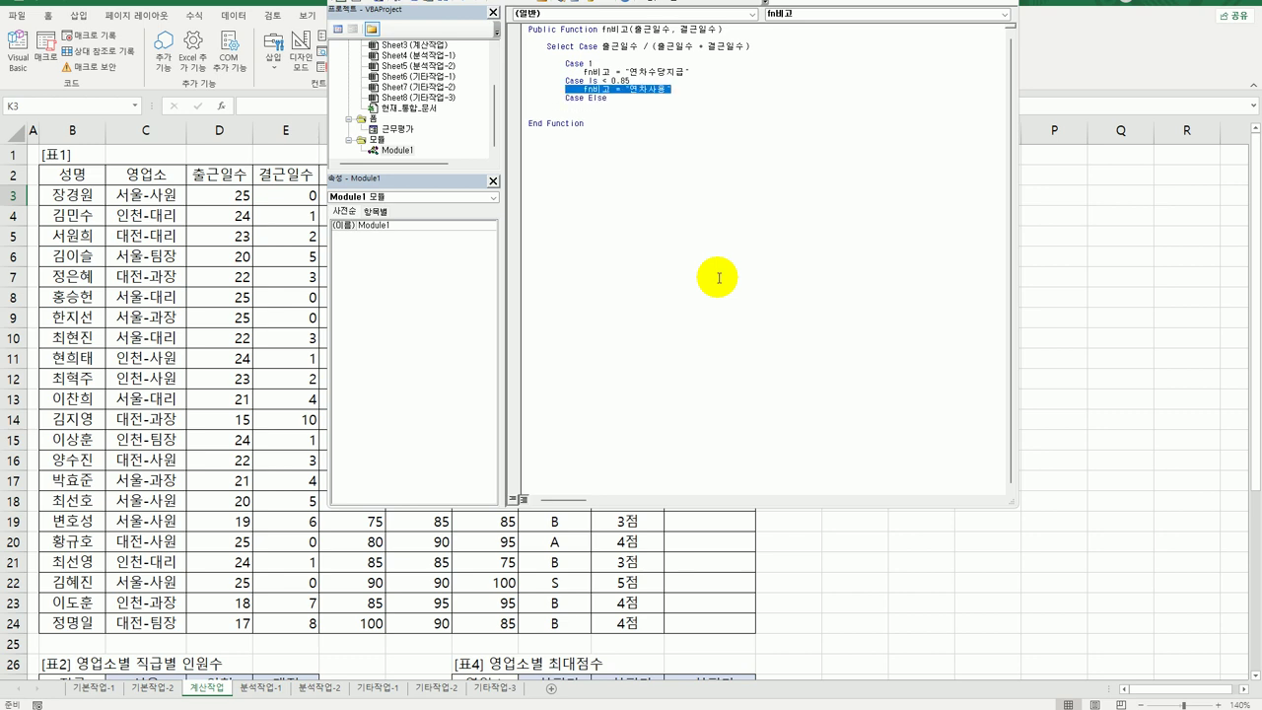
key(ctrl+c)
key(Down)
key(Down)
key(ctrl+v)
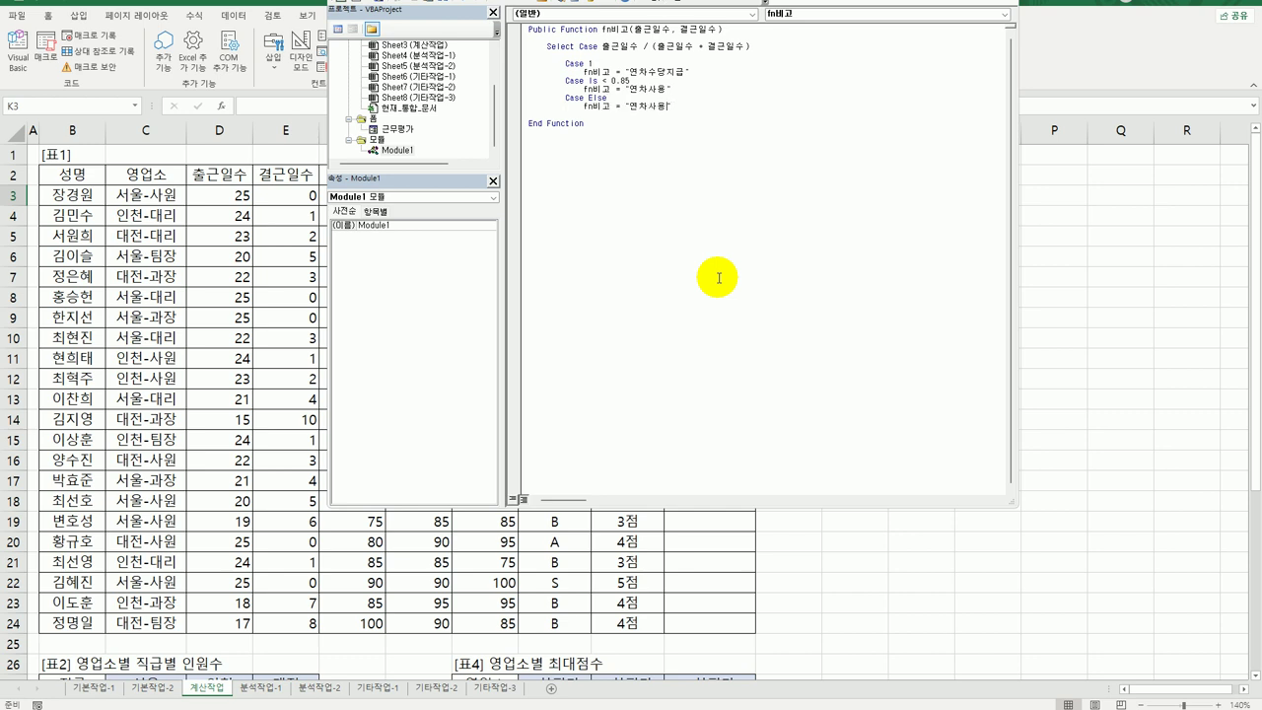
key(Left)
key(shift+Left)
key(shift+Left)
key(shift+Left)
key(shift+Left)
key(BackSpace)
- End the branch block with End Select and close the Visual Basic editor to return to the worksheet
key(End)
key(Return)
text(end sele)
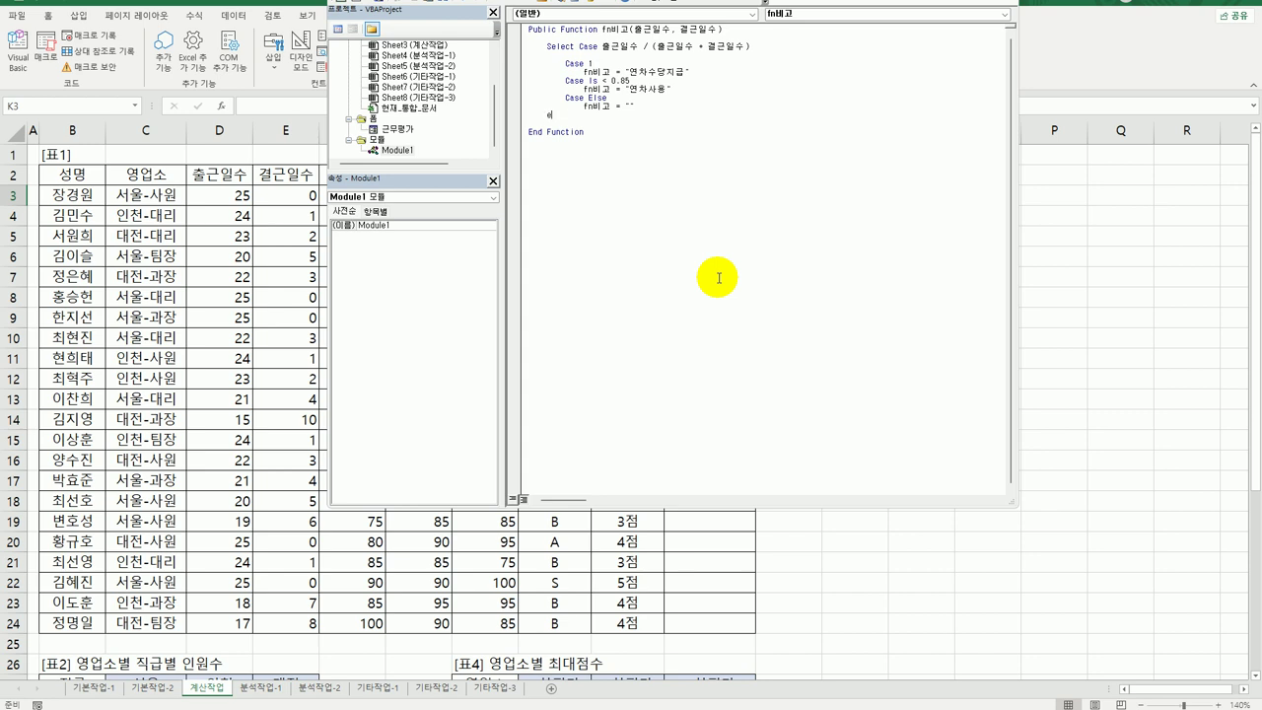
text(ct)
key(Down)
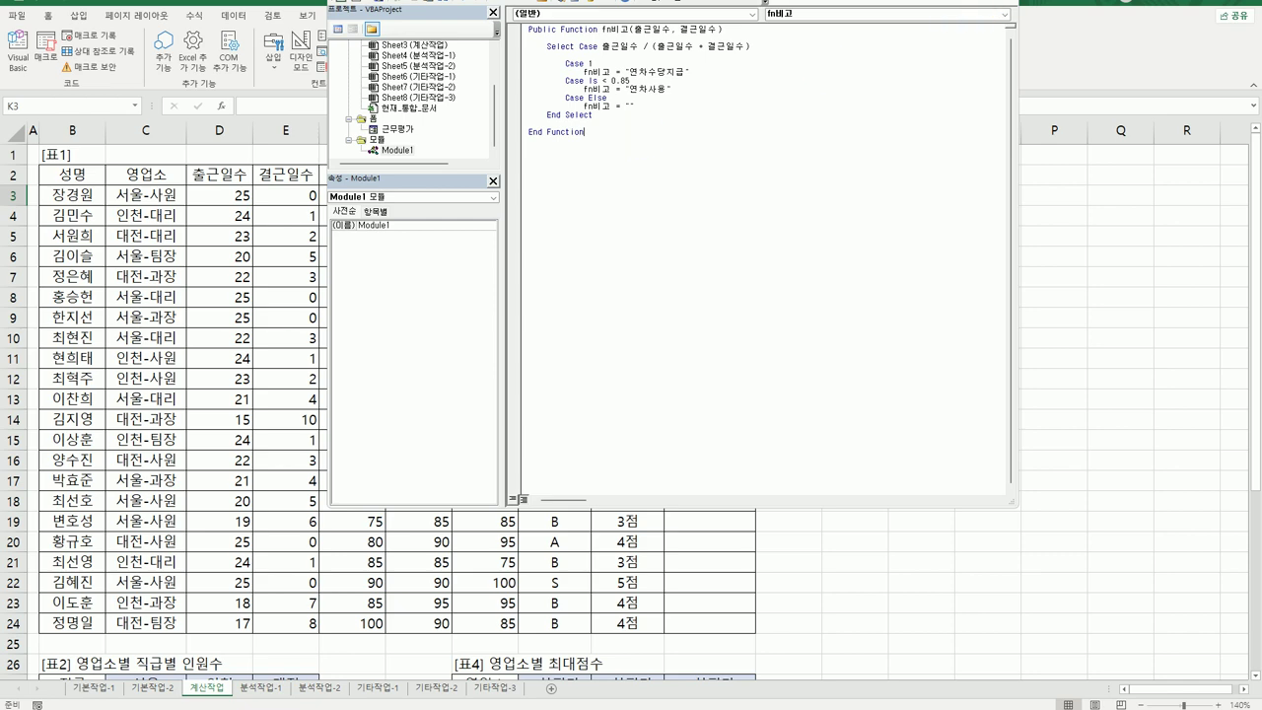
click(995, 5)
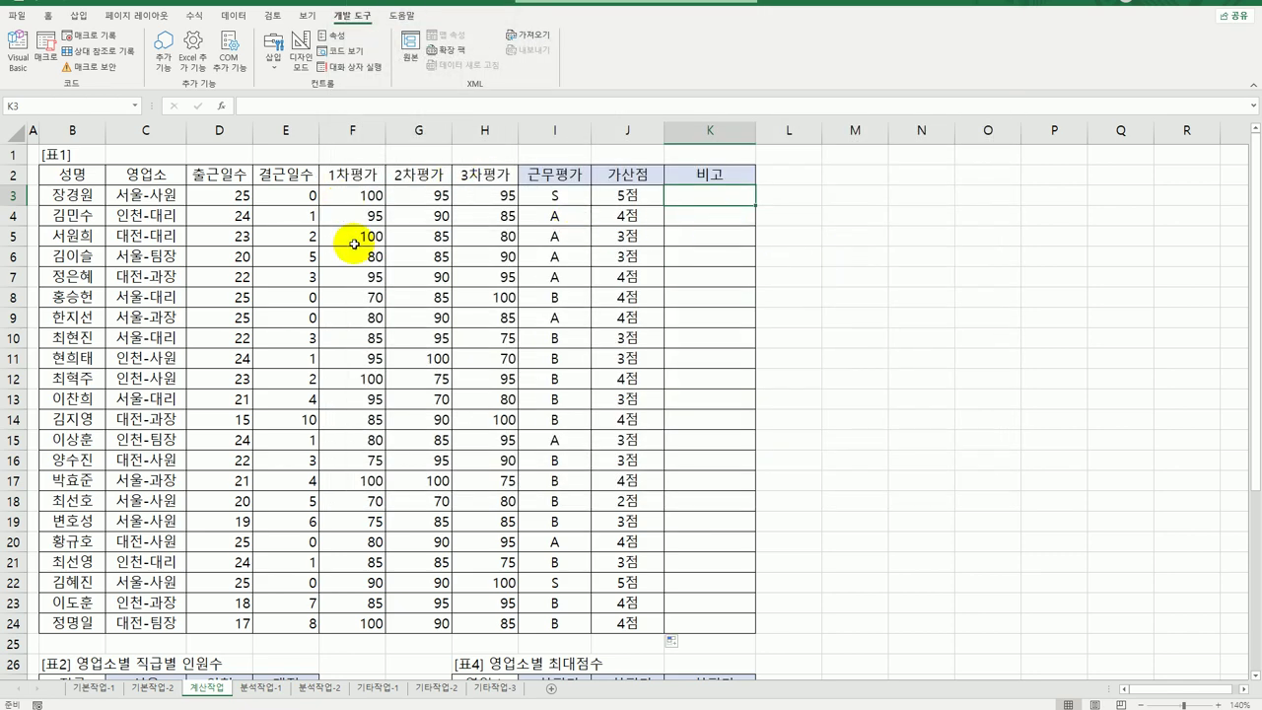
- Insert the user-defined function fn비고 in K3 with D3 as 출근일수 and E3 as 결근일수
click(218, 107)
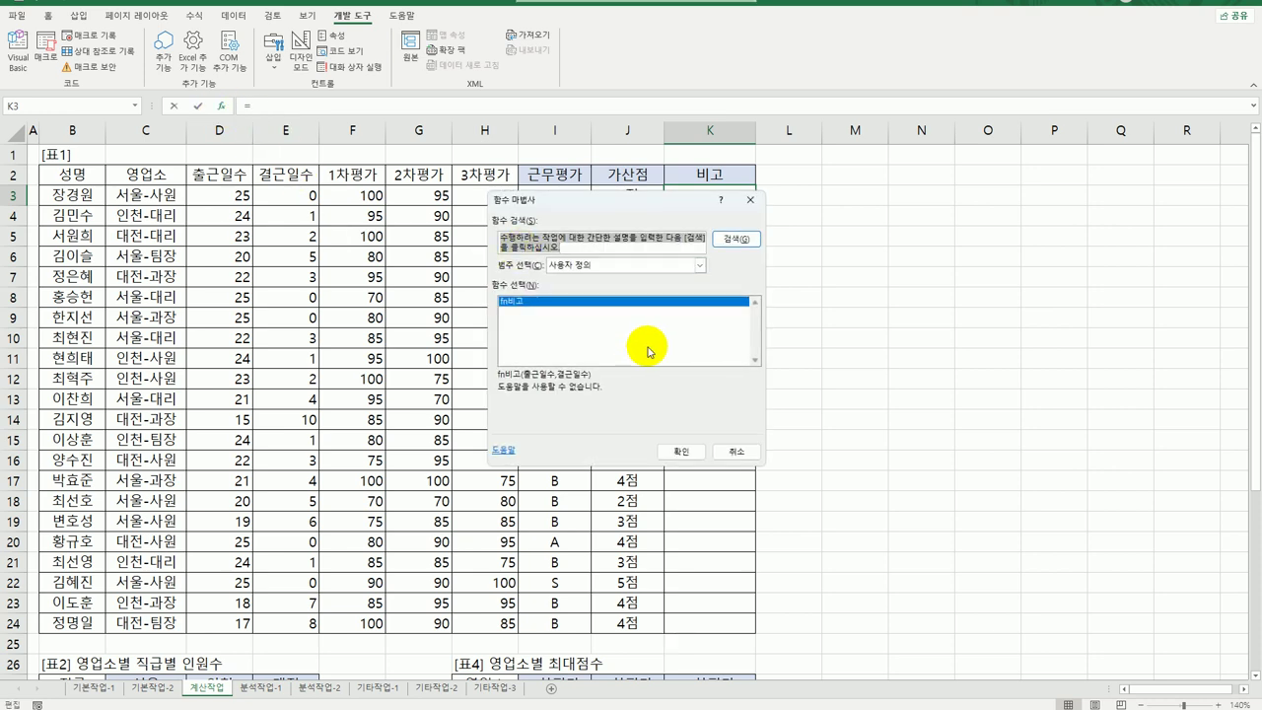
click(682, 451)
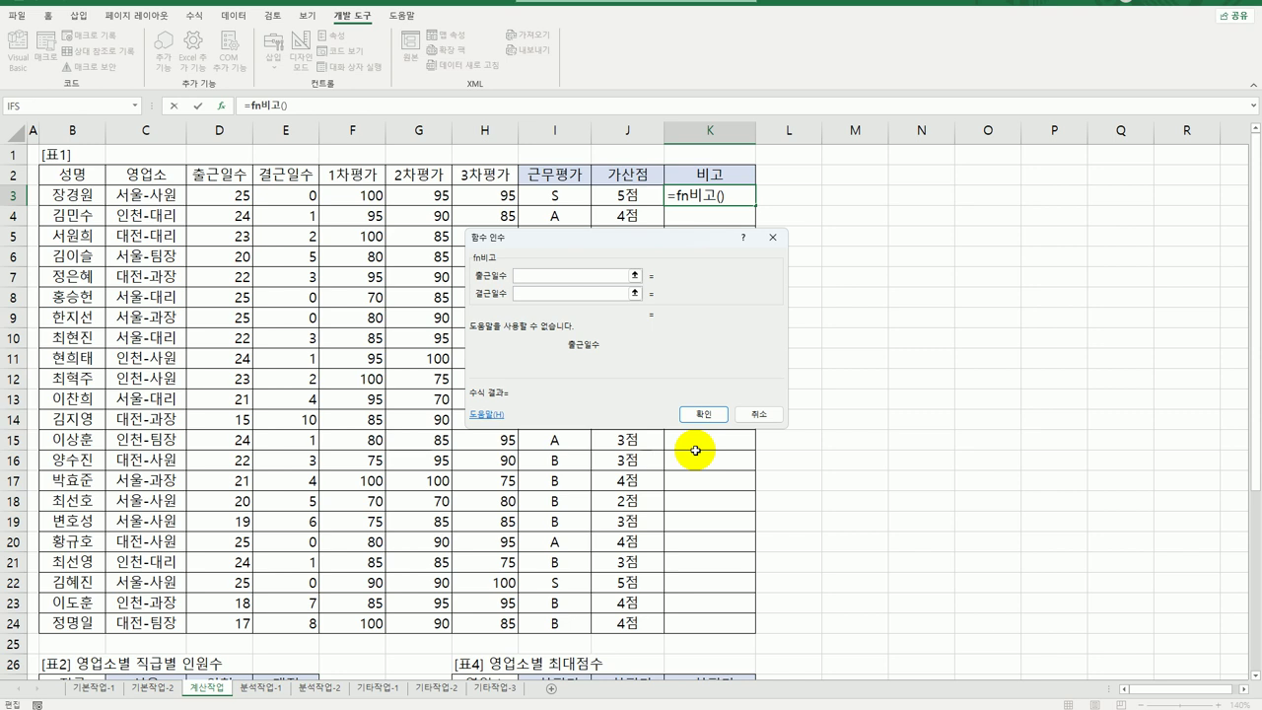
click(241, 197)
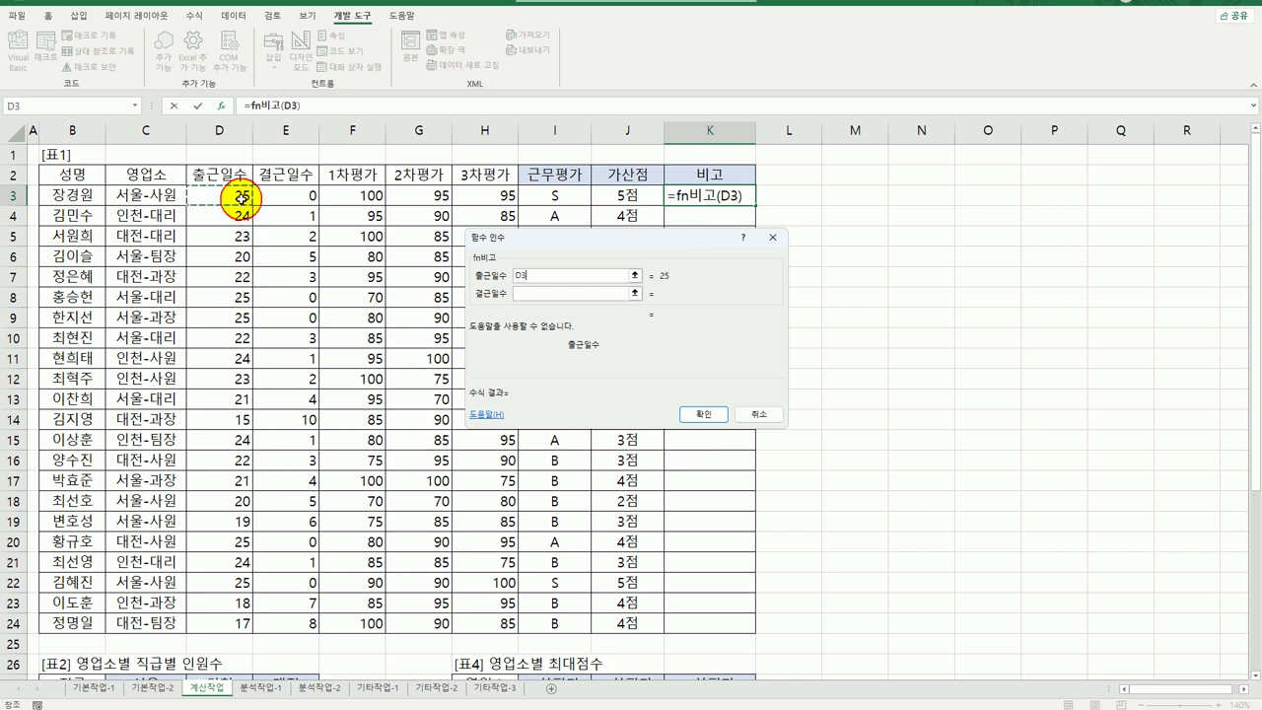
click(522, 293)
click(302, 199)
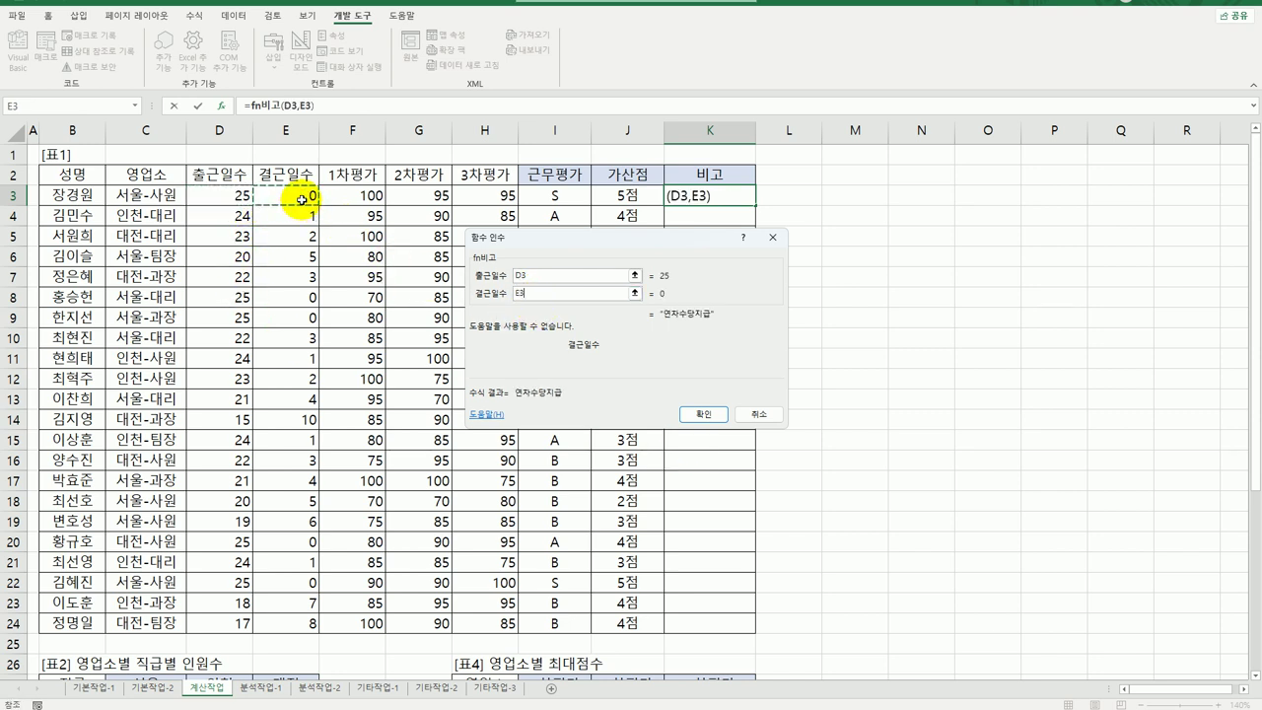
click(706, 413)
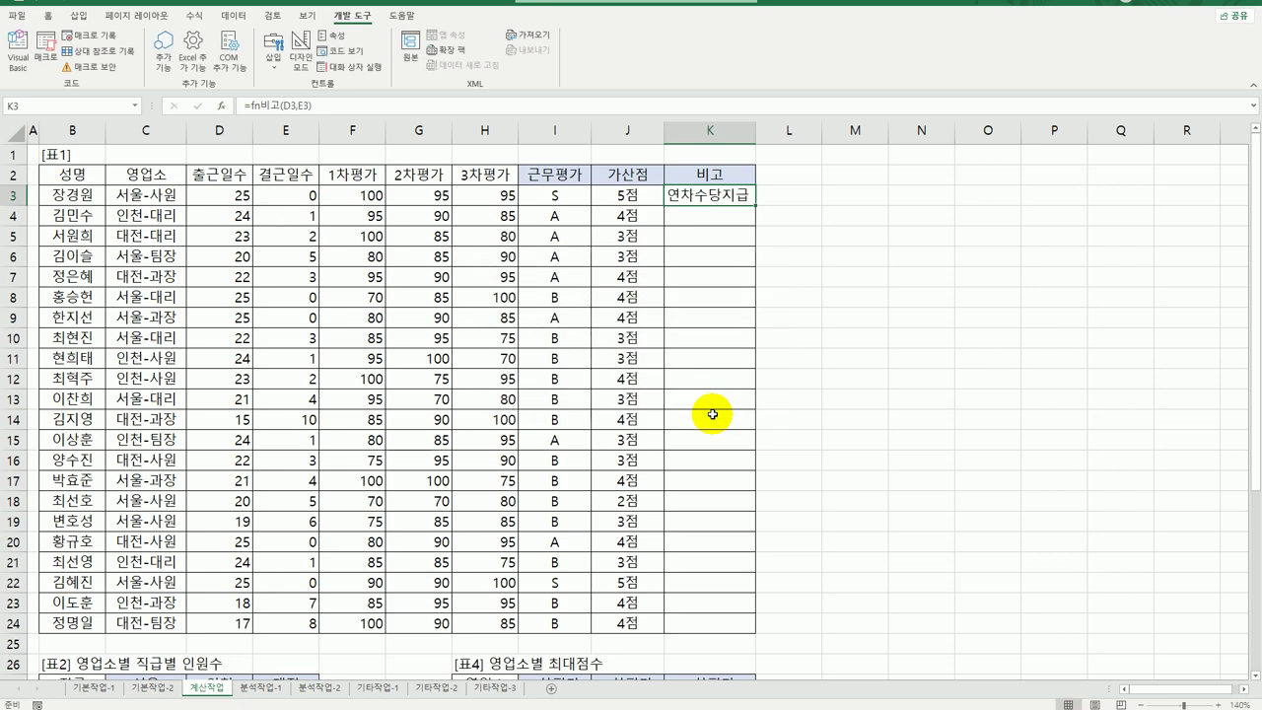
- Fill the fn비고 formula from K3 down the 비고 column to K24
double_click(755, 205)
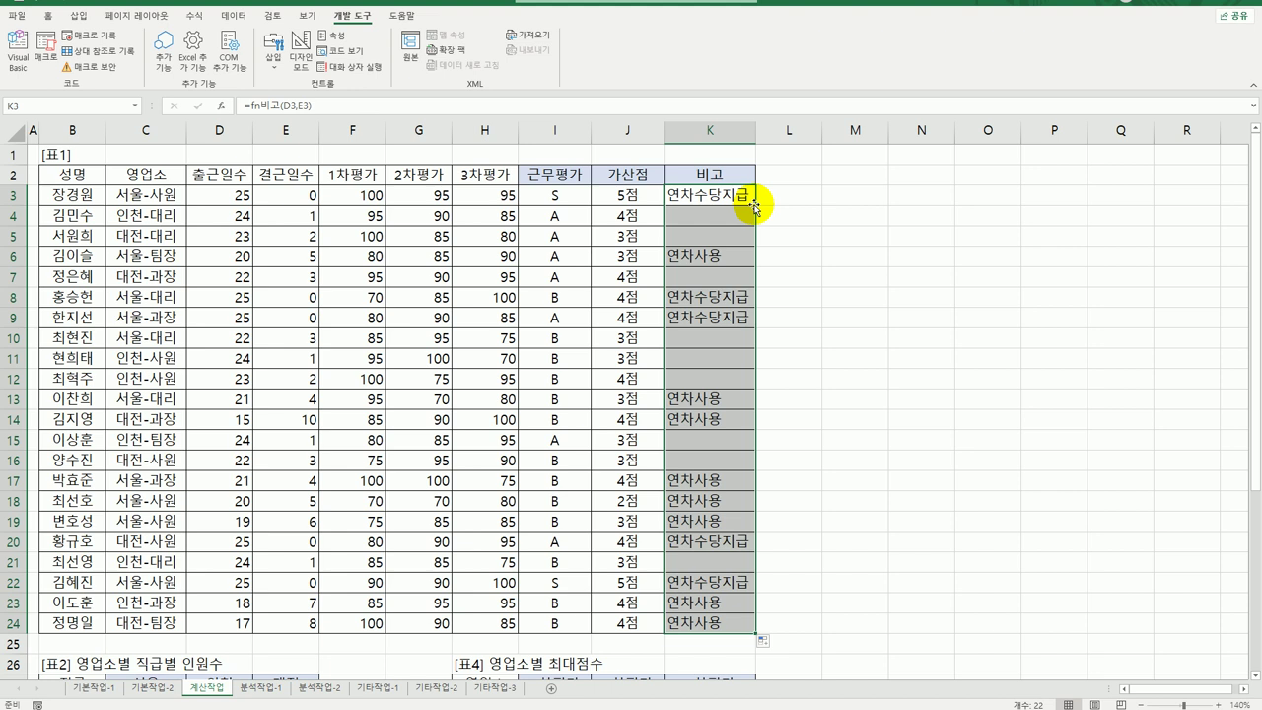
scroll(626, 257, down, 6)
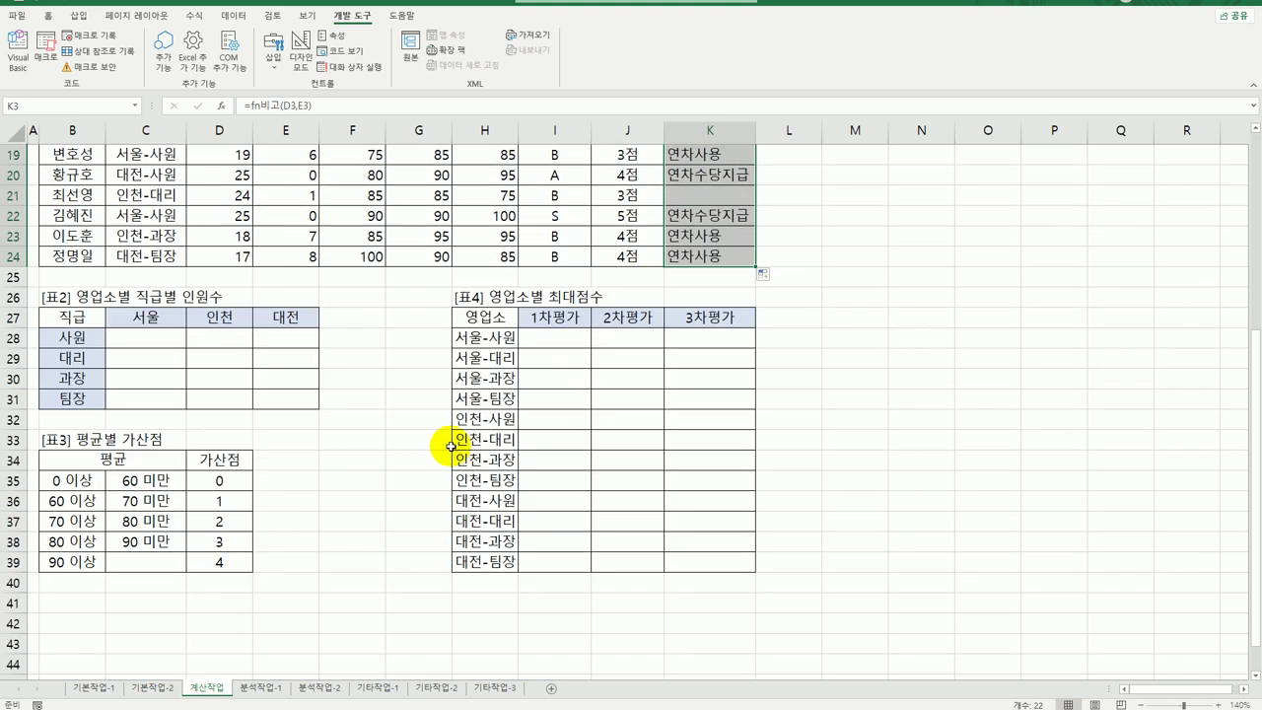
- Examine the 영업소 entries in C3:C24 of 표1 against the 직급 and 영업소 headings of 표2
click(182, 341)
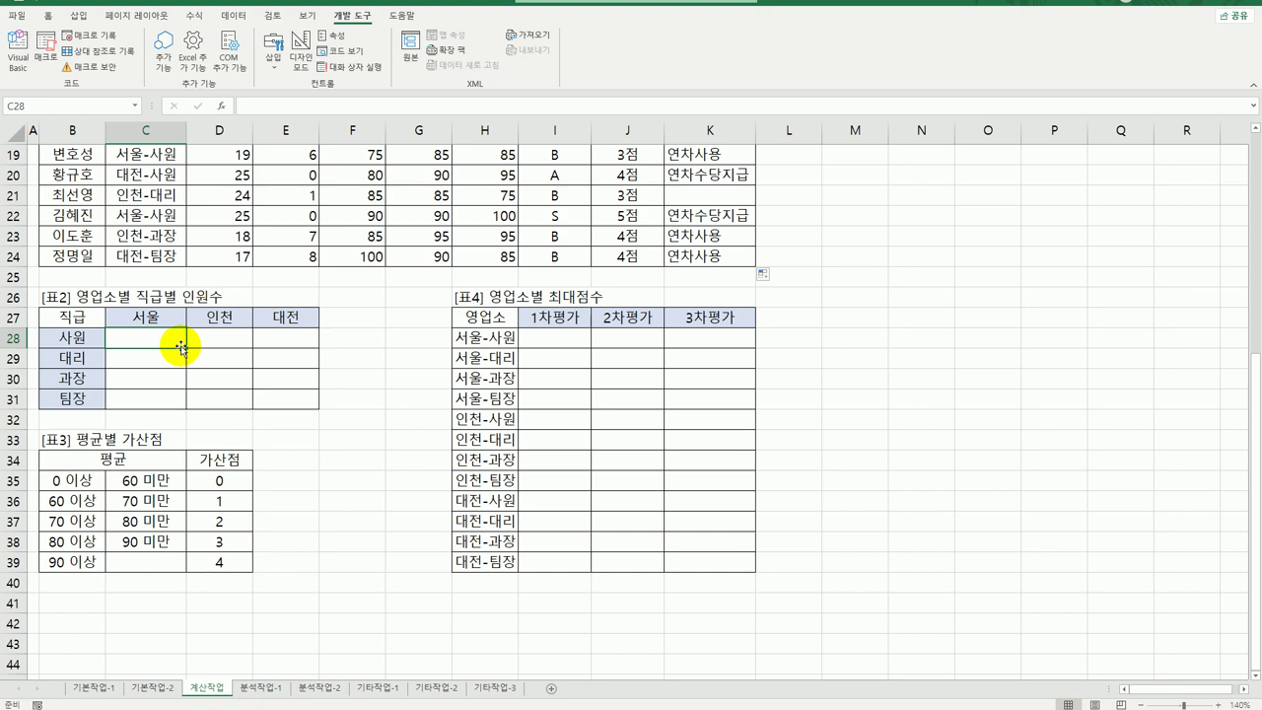
scroll(182, 347, up, 6)
drag(158, 194, 163, 621)
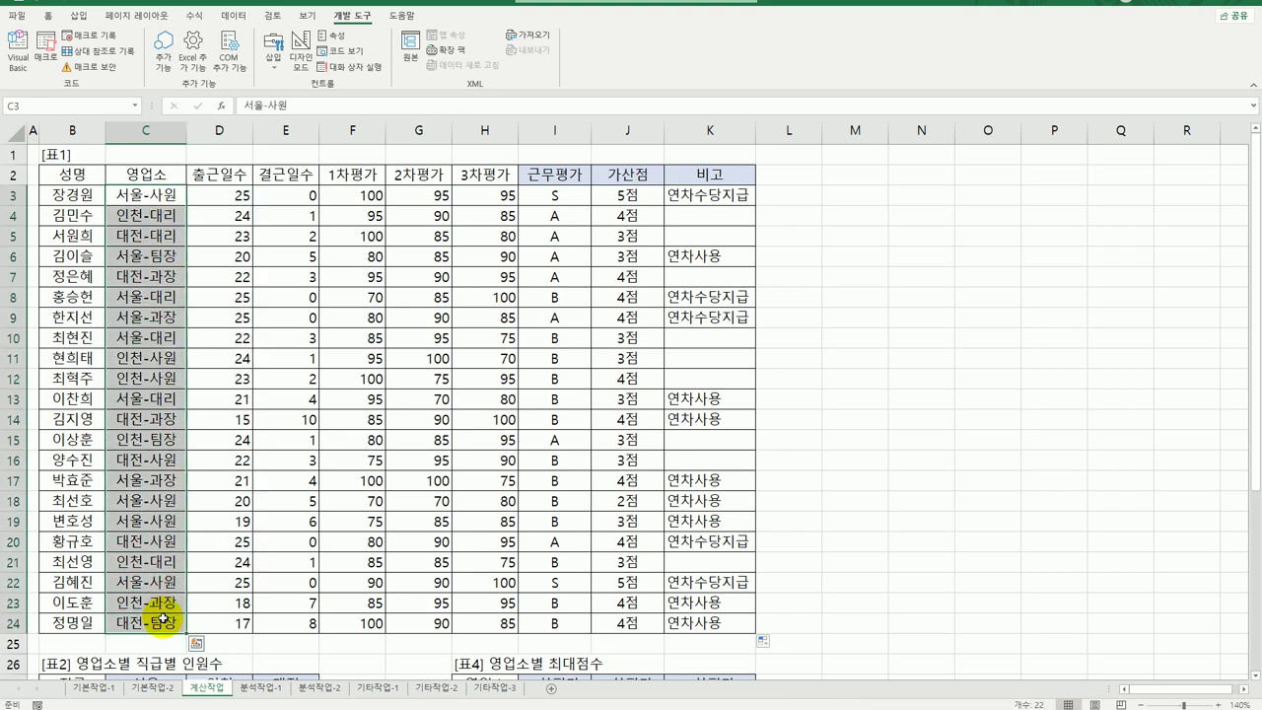
scroll(163, 386, down, 2)
scroll(163, 387, down, 1)
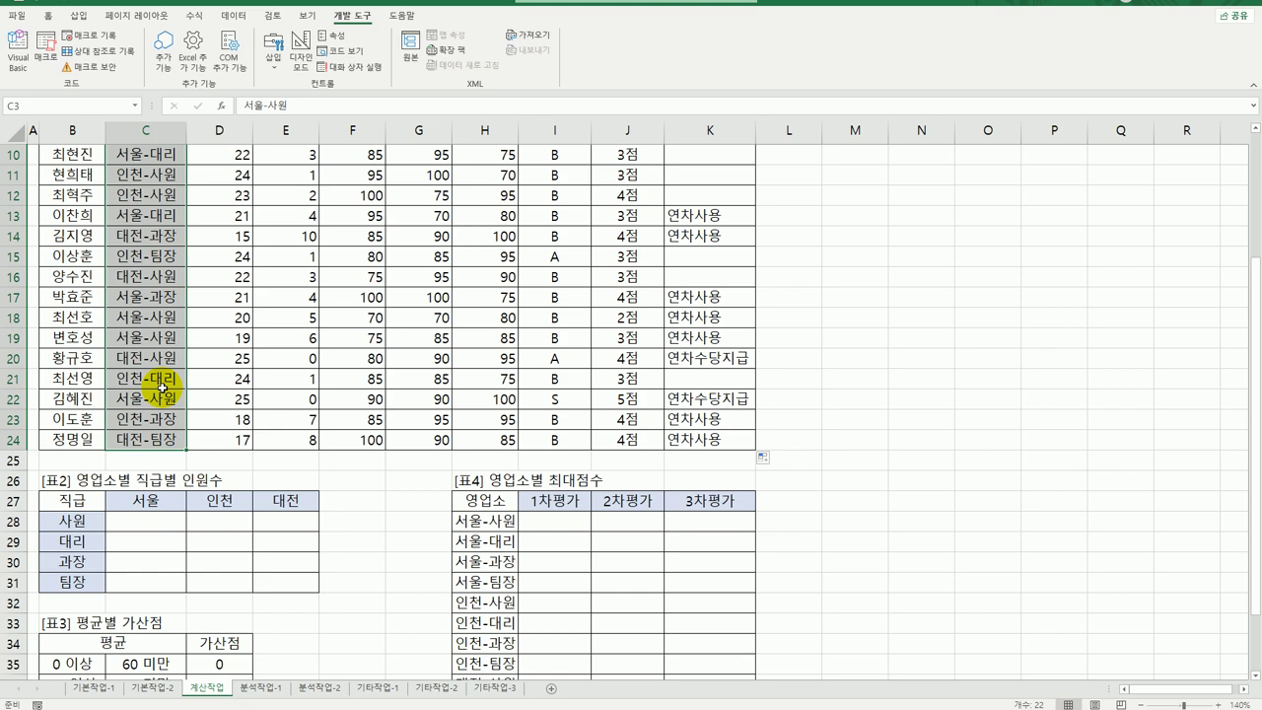
scroll(162, 388, up, 3)
scroll(162, 387, down, 3)
click(146, 500)
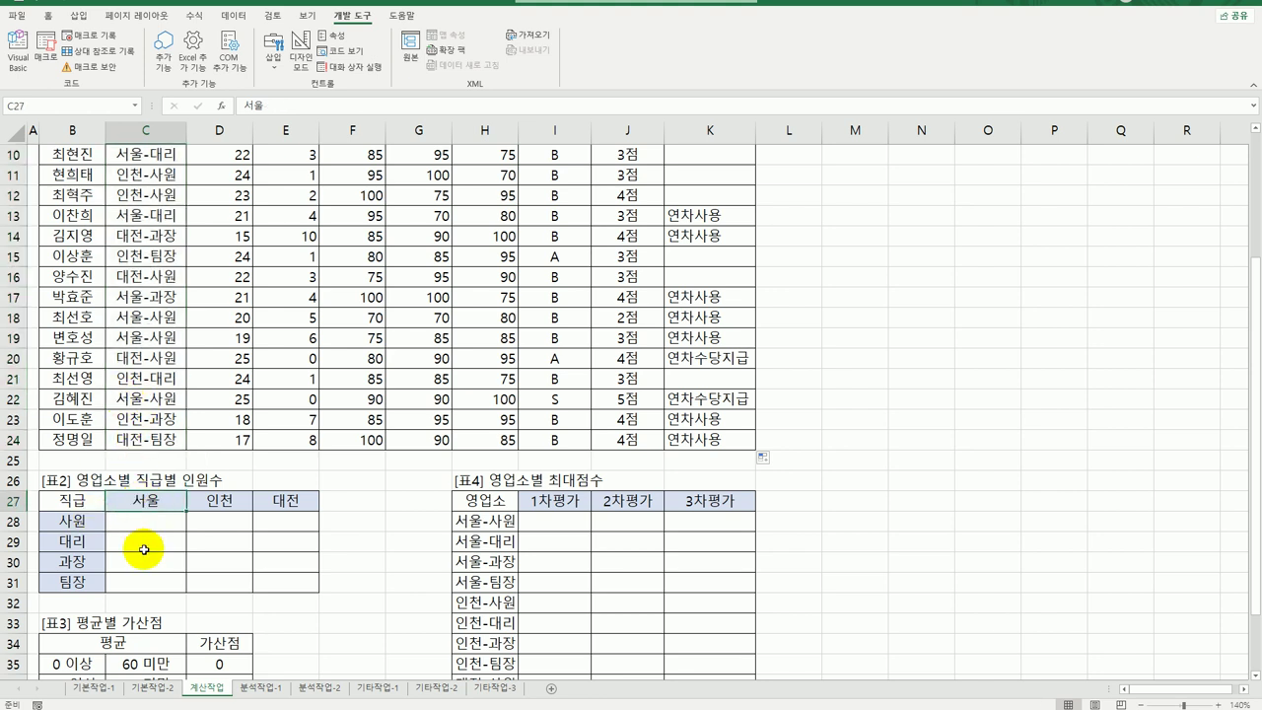
- Start a formula in C28 with COUNT, IF and FIND nested, using B28 as the text to find
click(151, 524)
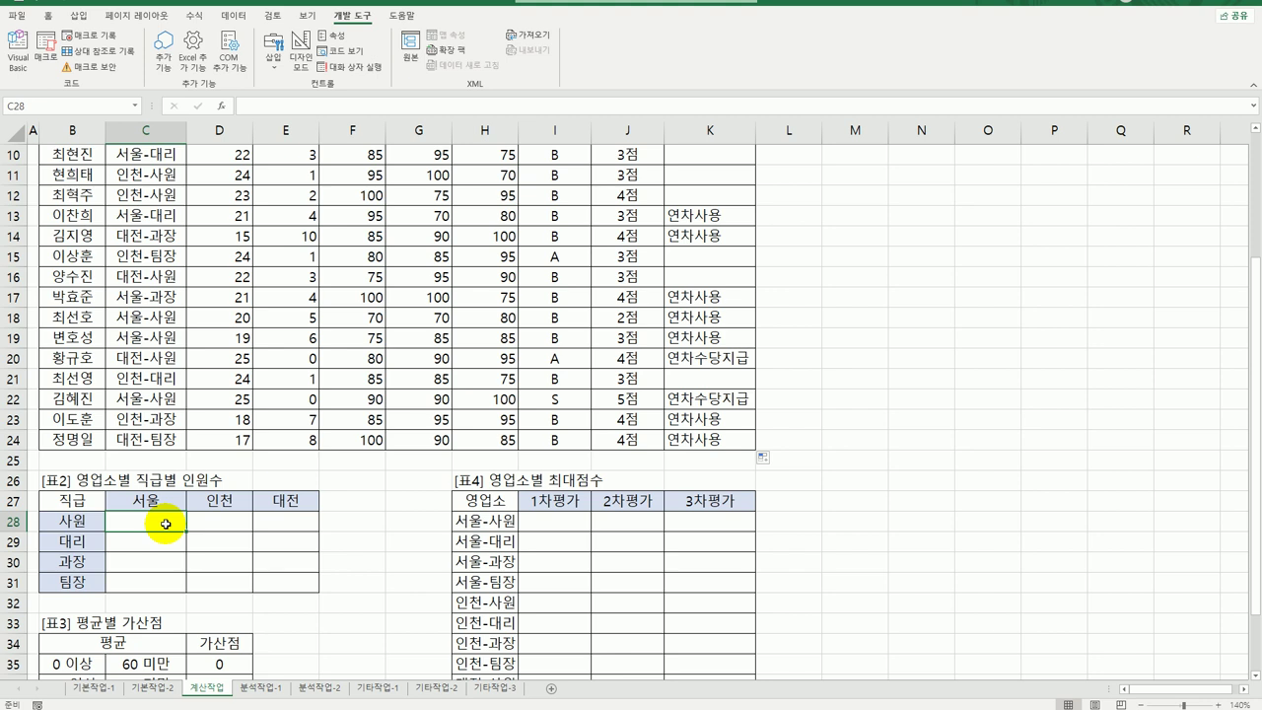
text(=count)
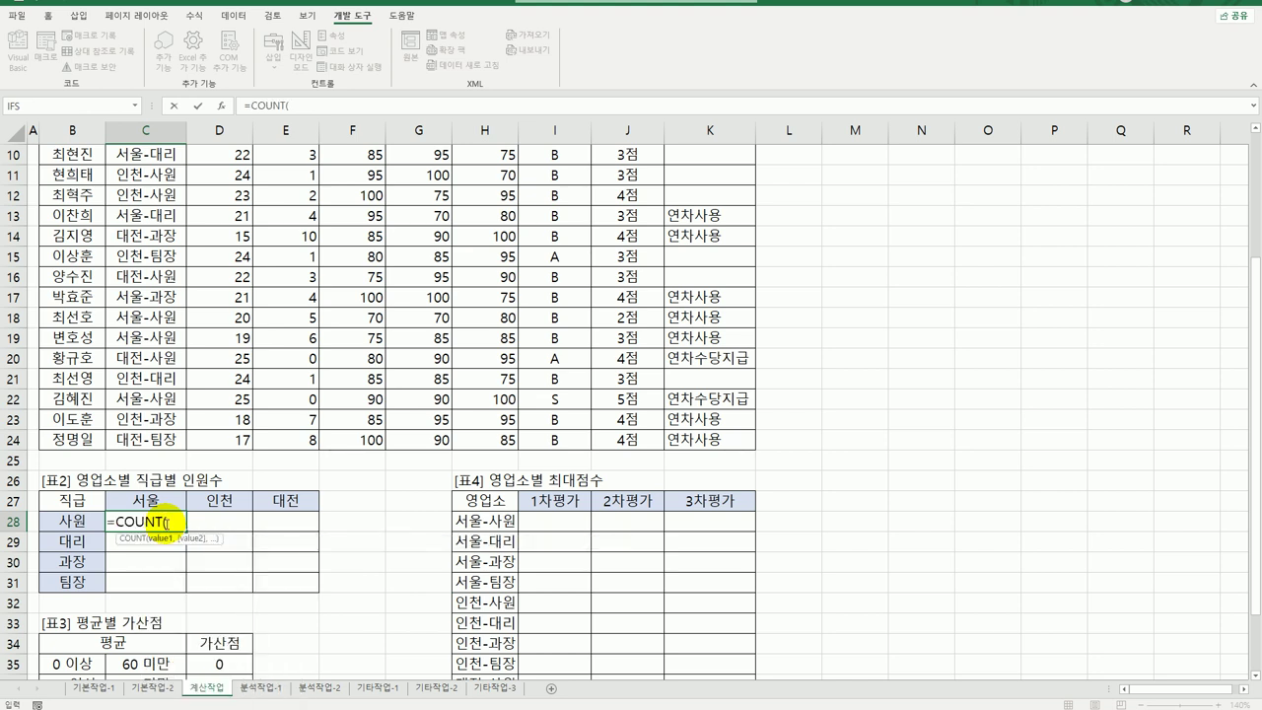
text(IF()
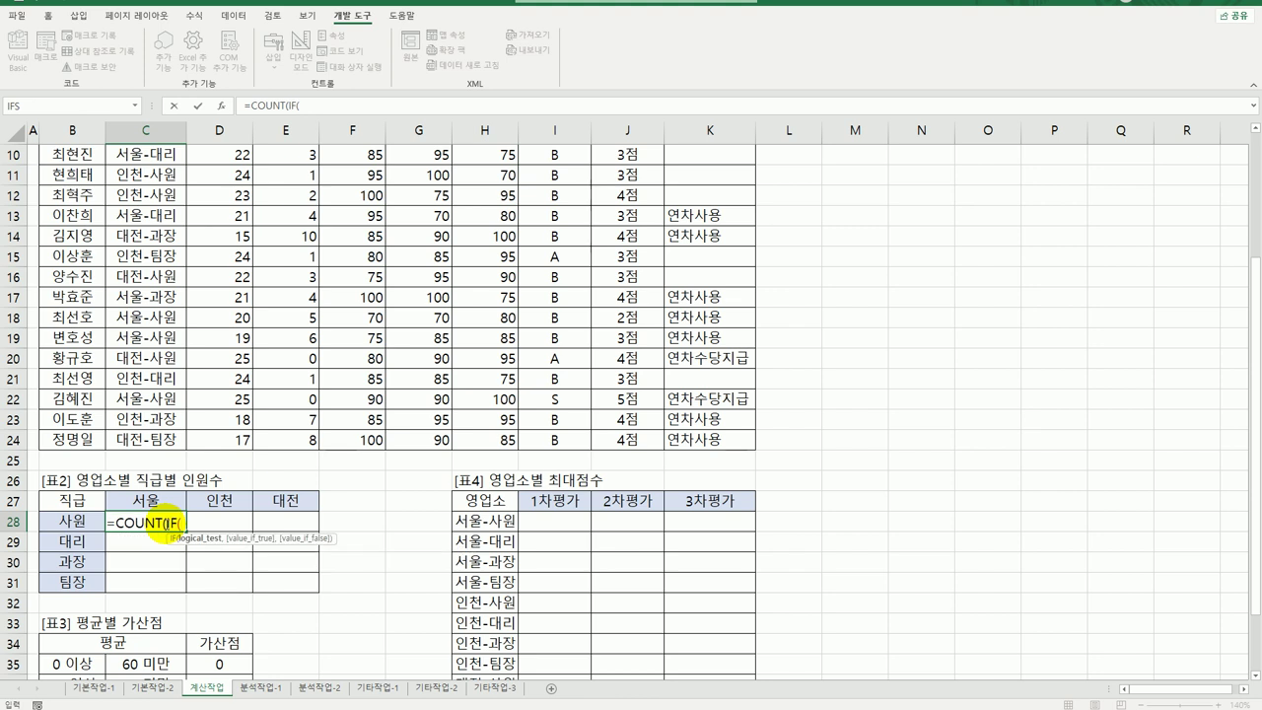
text(find)
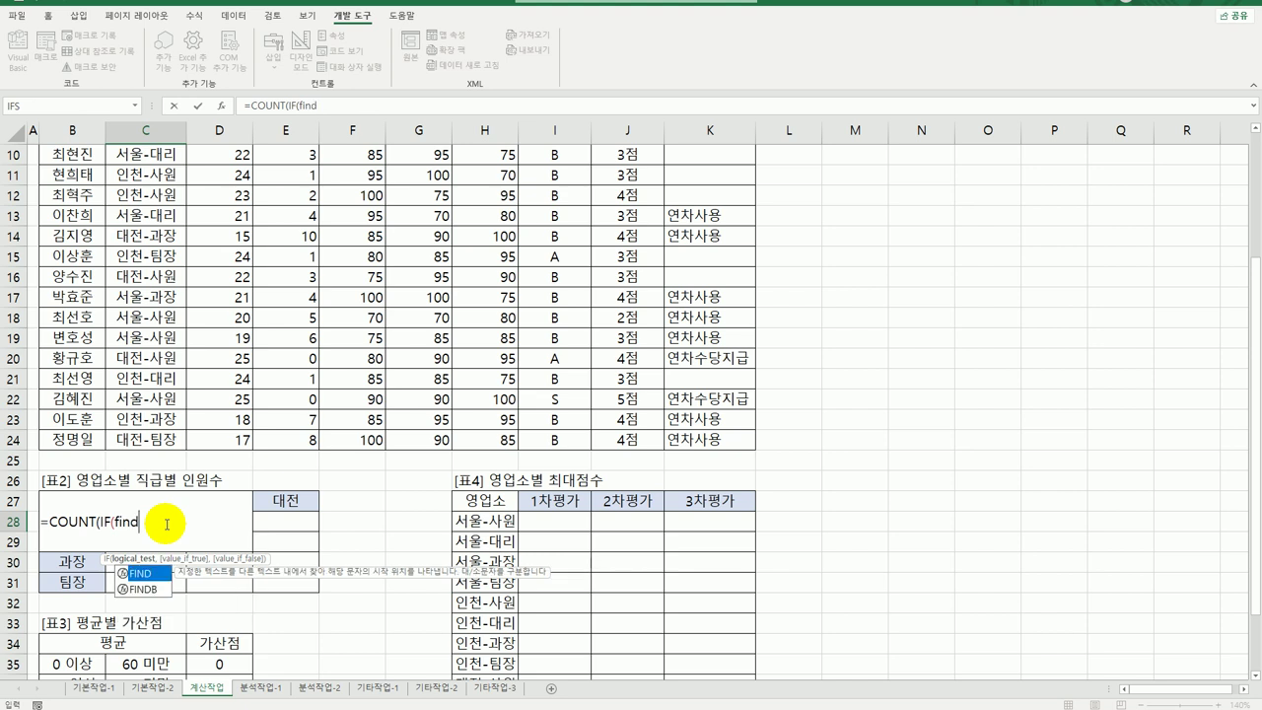
key(Tab)
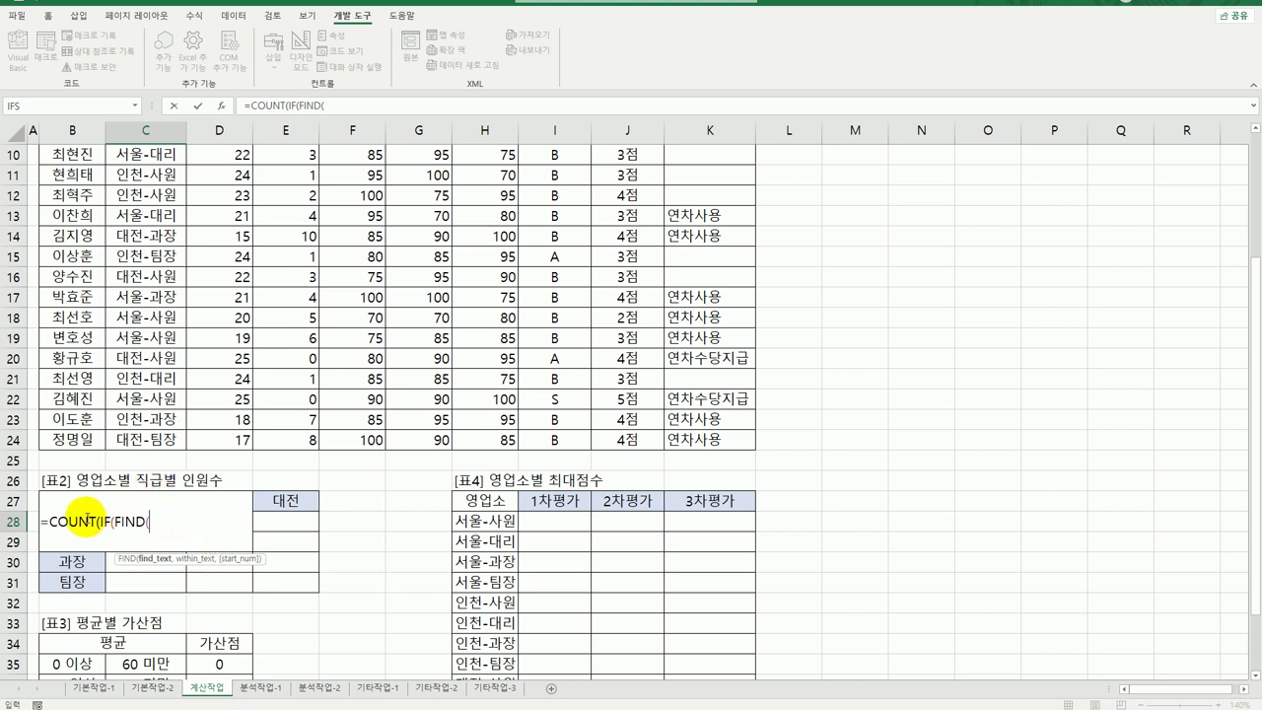
click(74, 479)
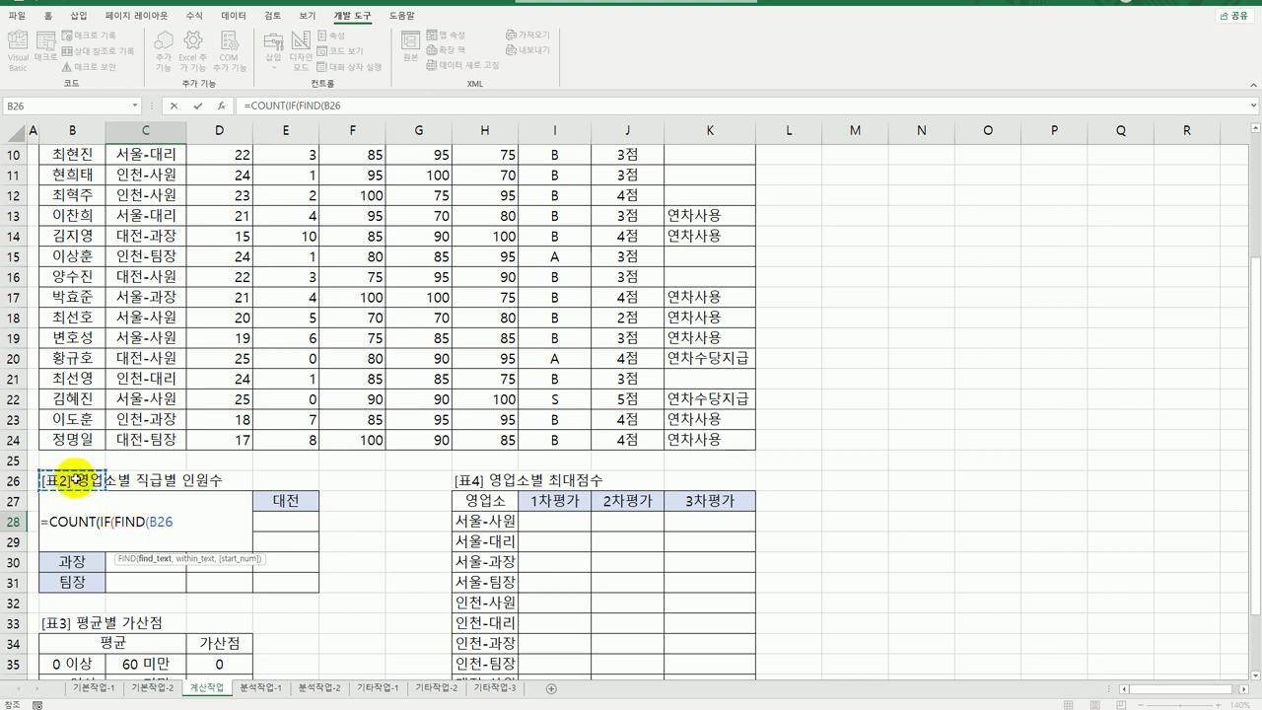
key(Down)
key(Down)
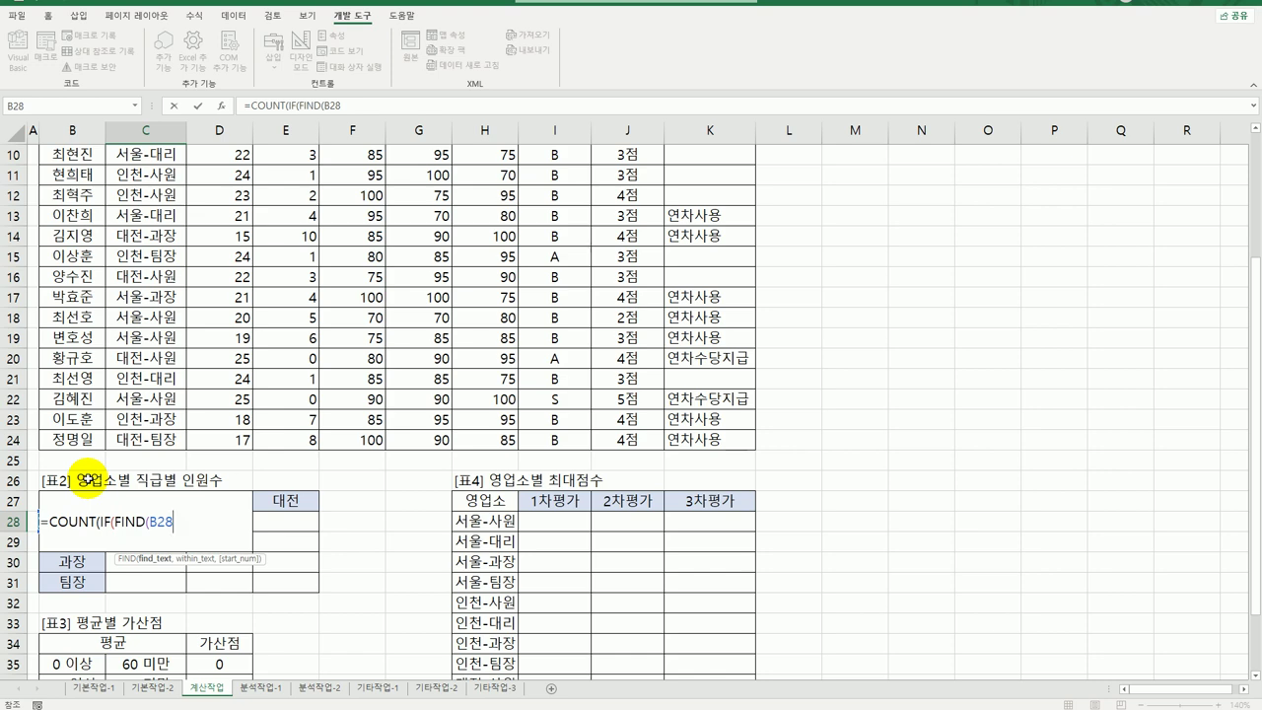
text(,)
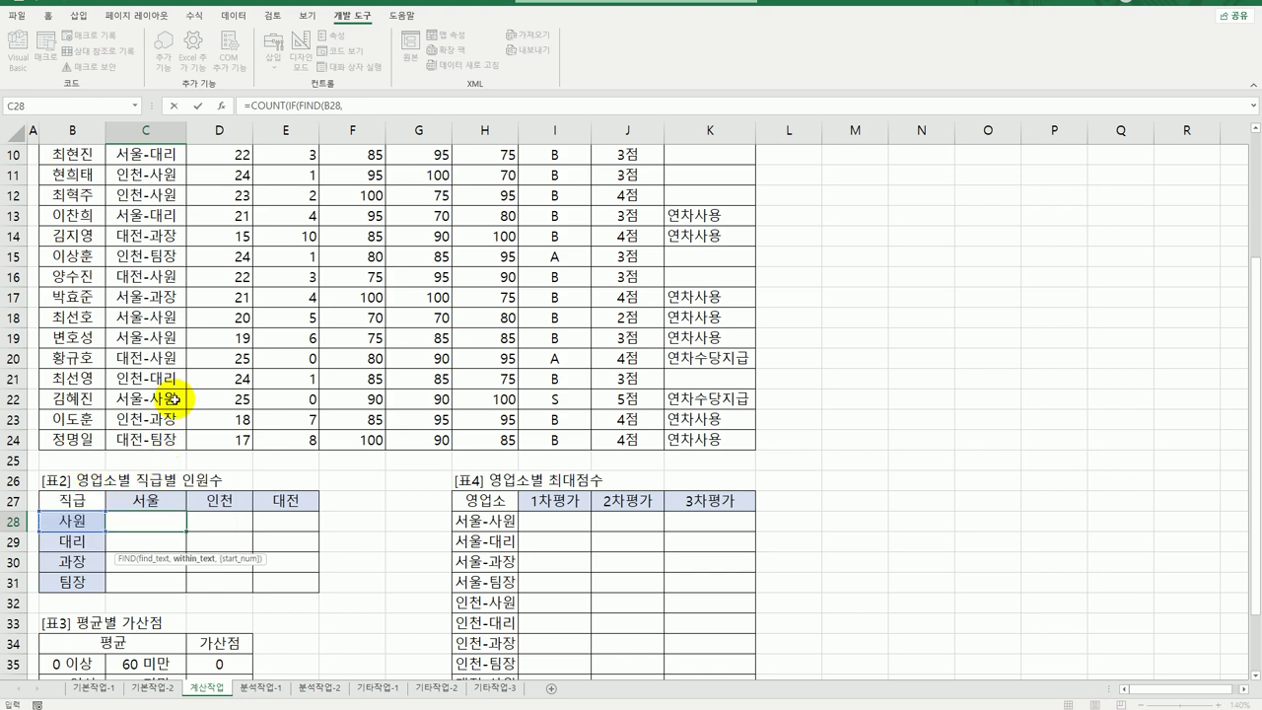
- Give the FIND function the absolute range $C$3:$C$24 to search in and test its result with >=1
scroll(175, 399, up, 3)
drag(148, 196, 179, 613)
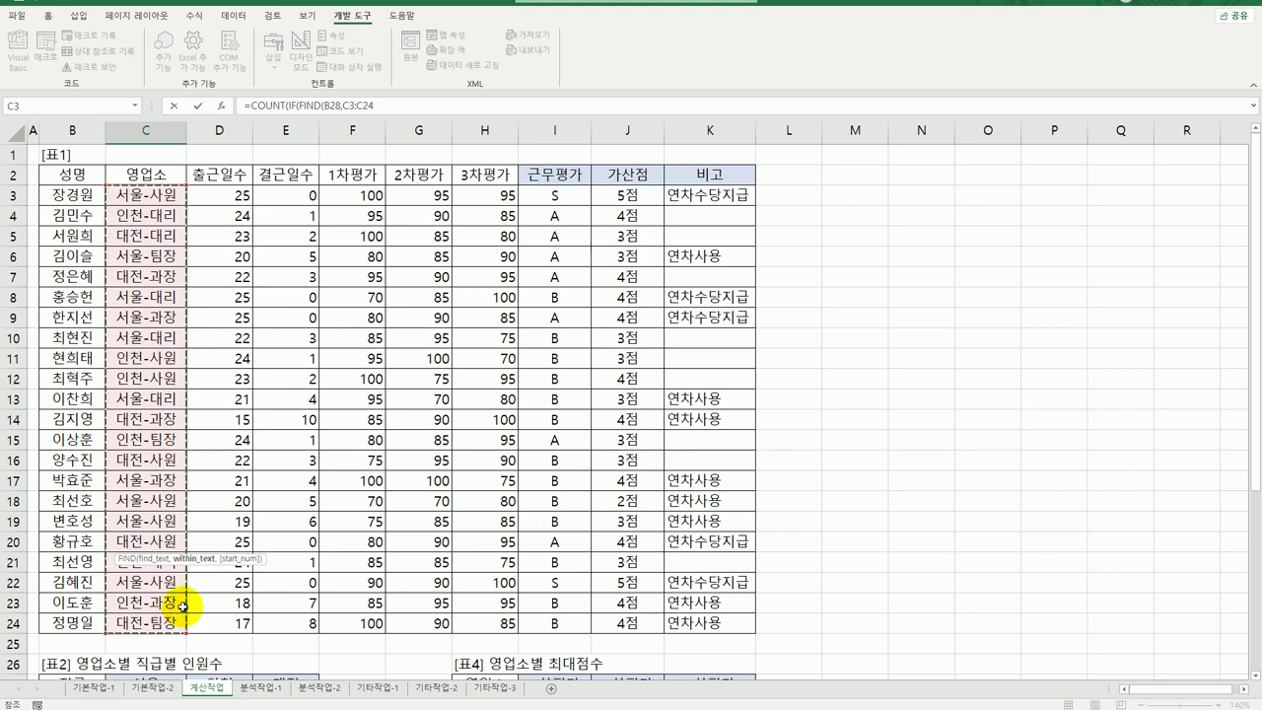
key(F4)
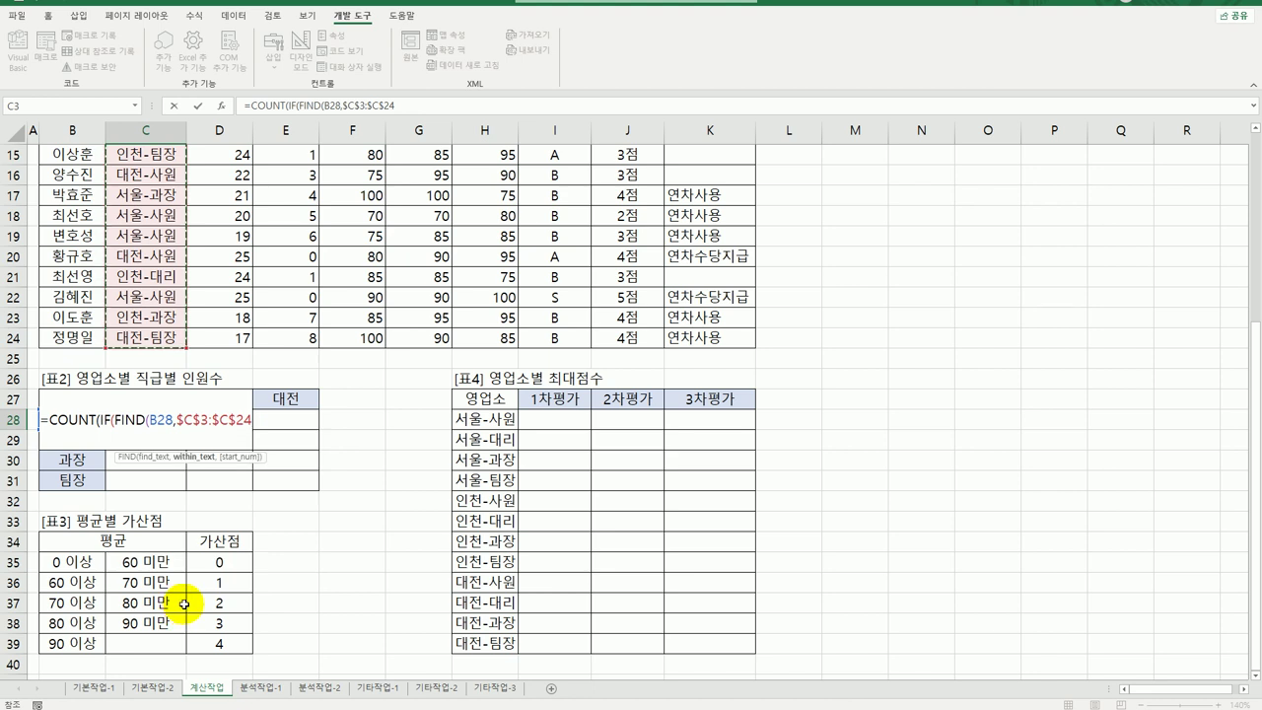
text())
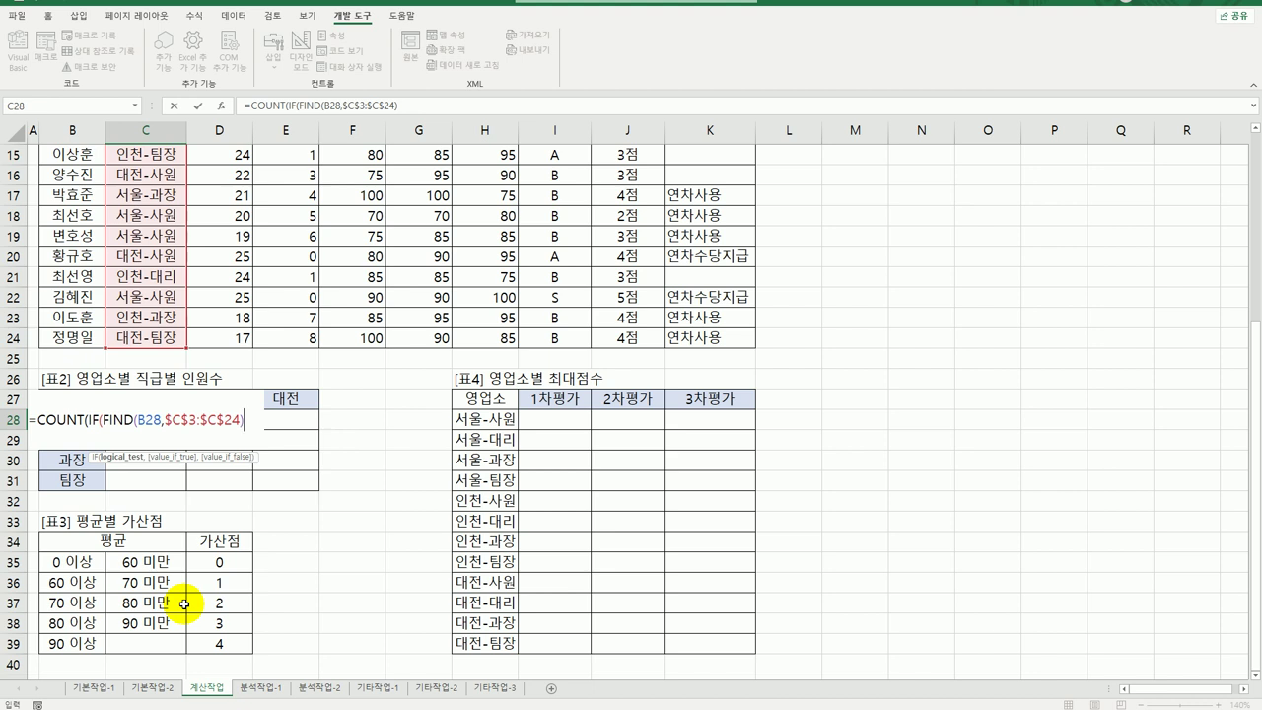
text(>=1)
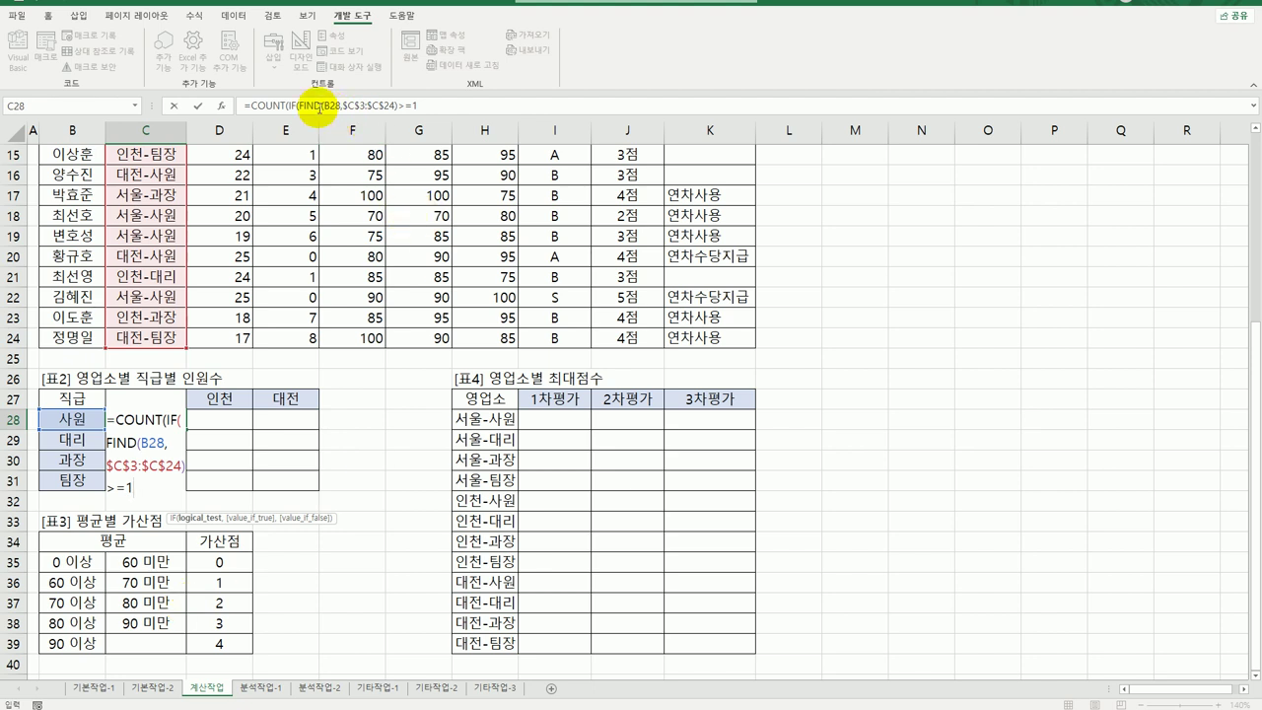
- Enclose the whole FIND(B28,$C$3:$C$24)>=1 condition in its own parentheses
click(106, 443)
text(()
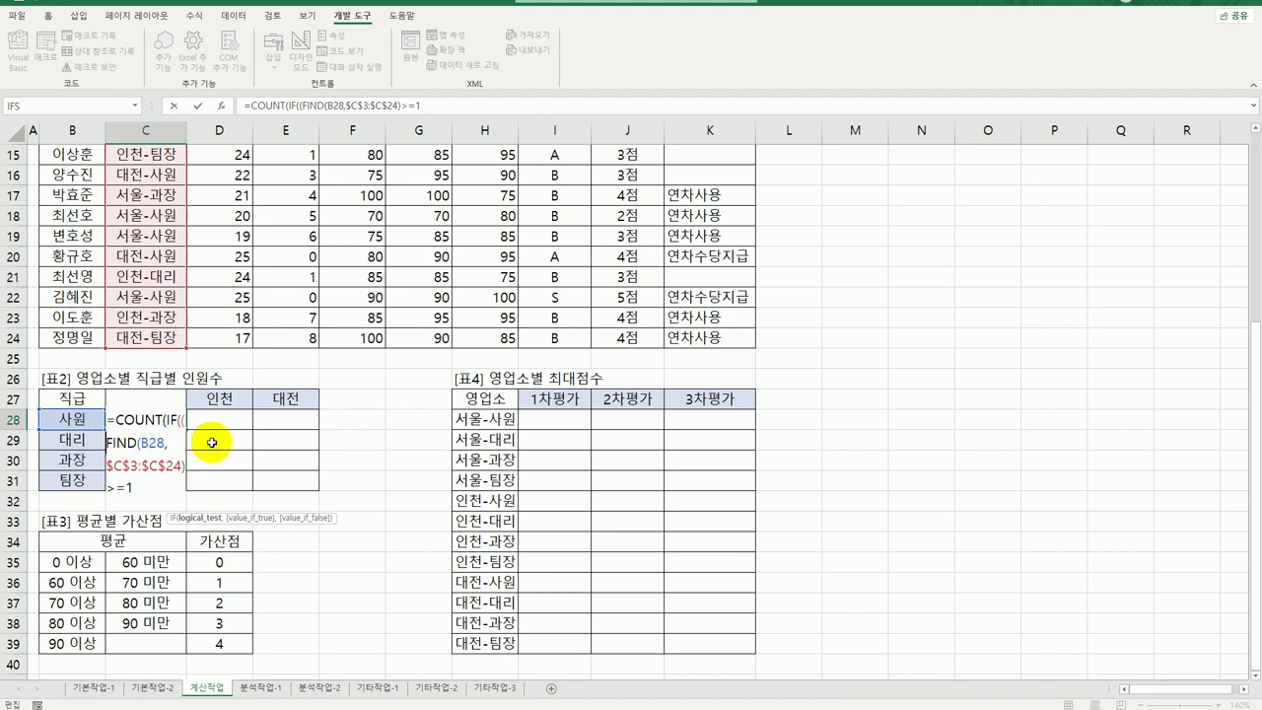
click(150, 492)
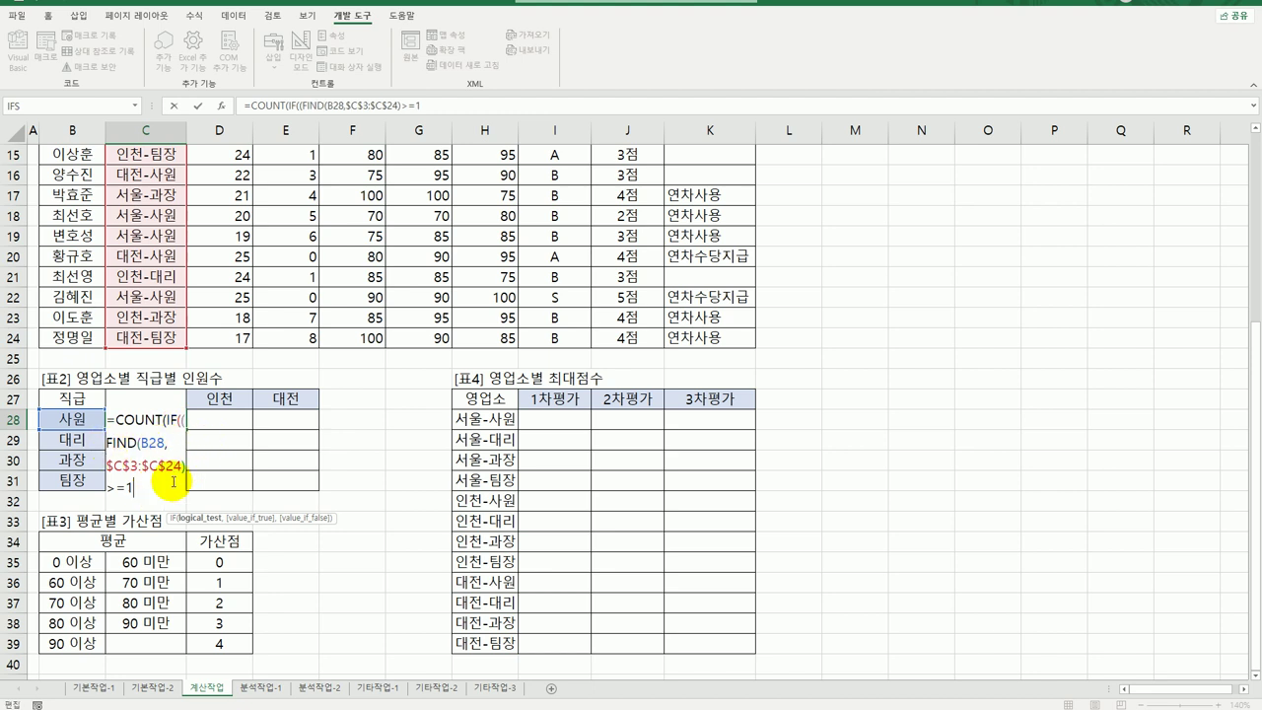
text())
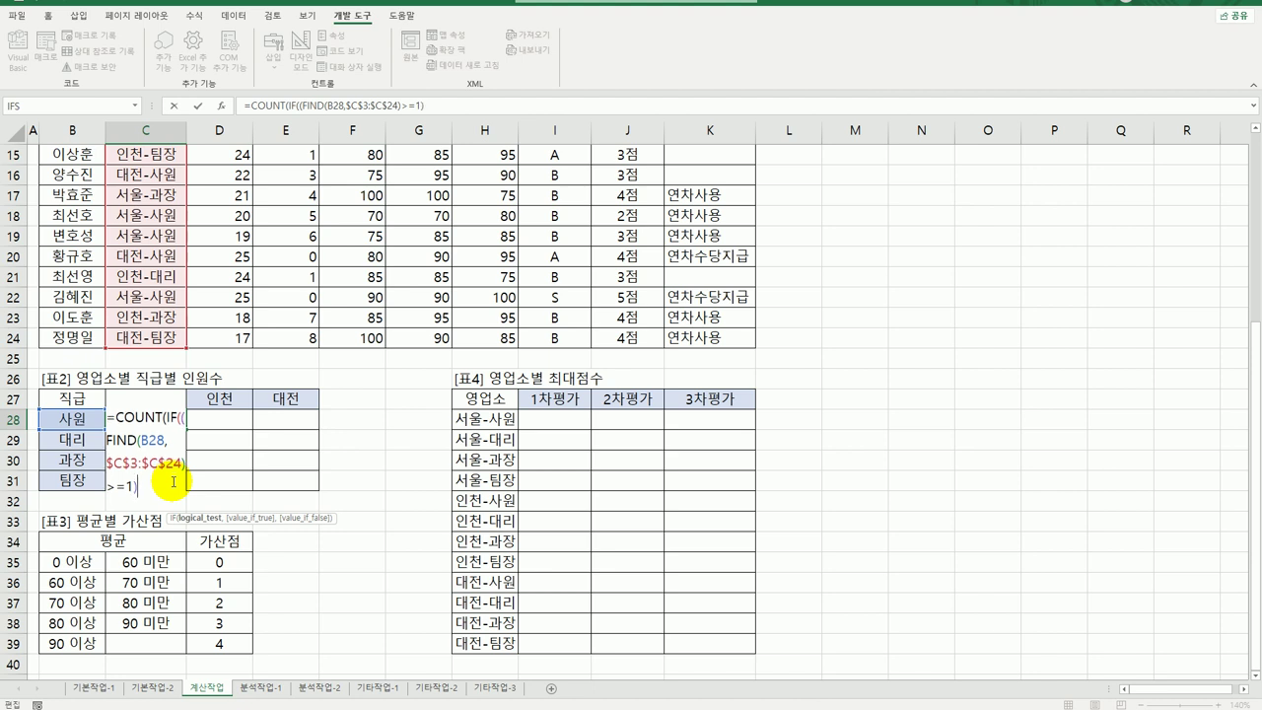
- Multiply the condition by a second parenthesised FIND that looks for the row-locked reference C$27
text(*)
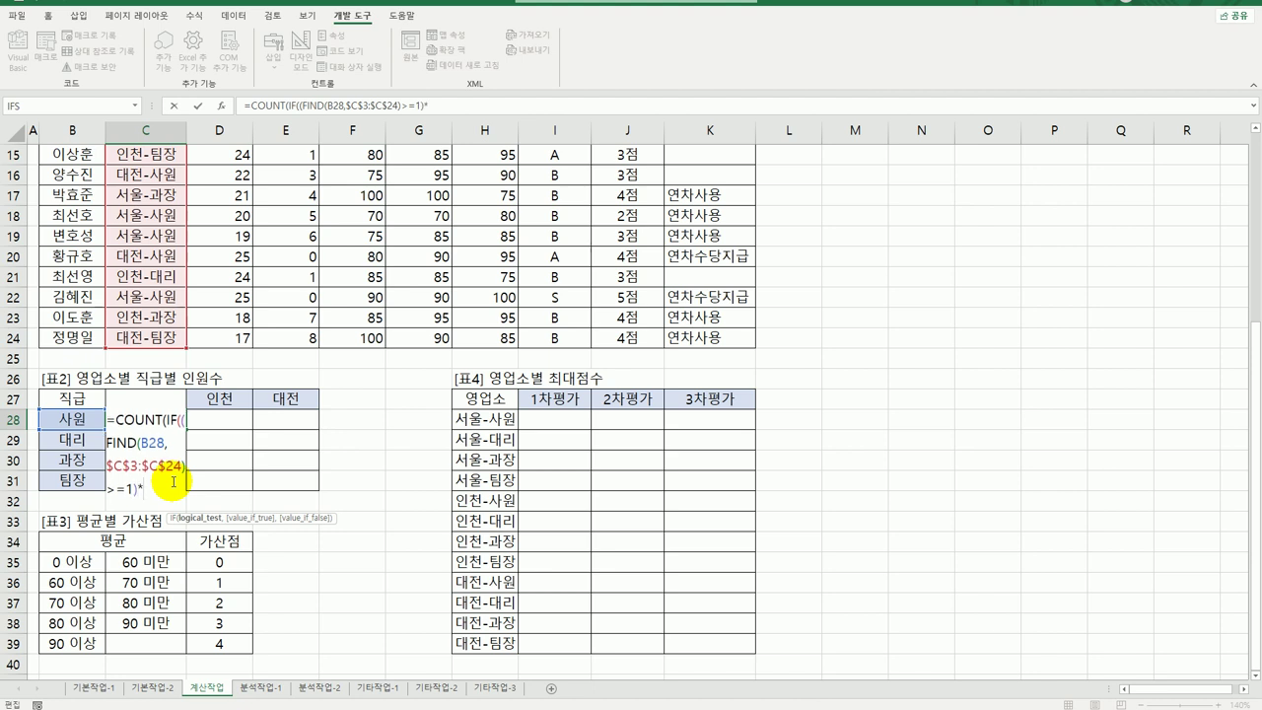
text((FIND()
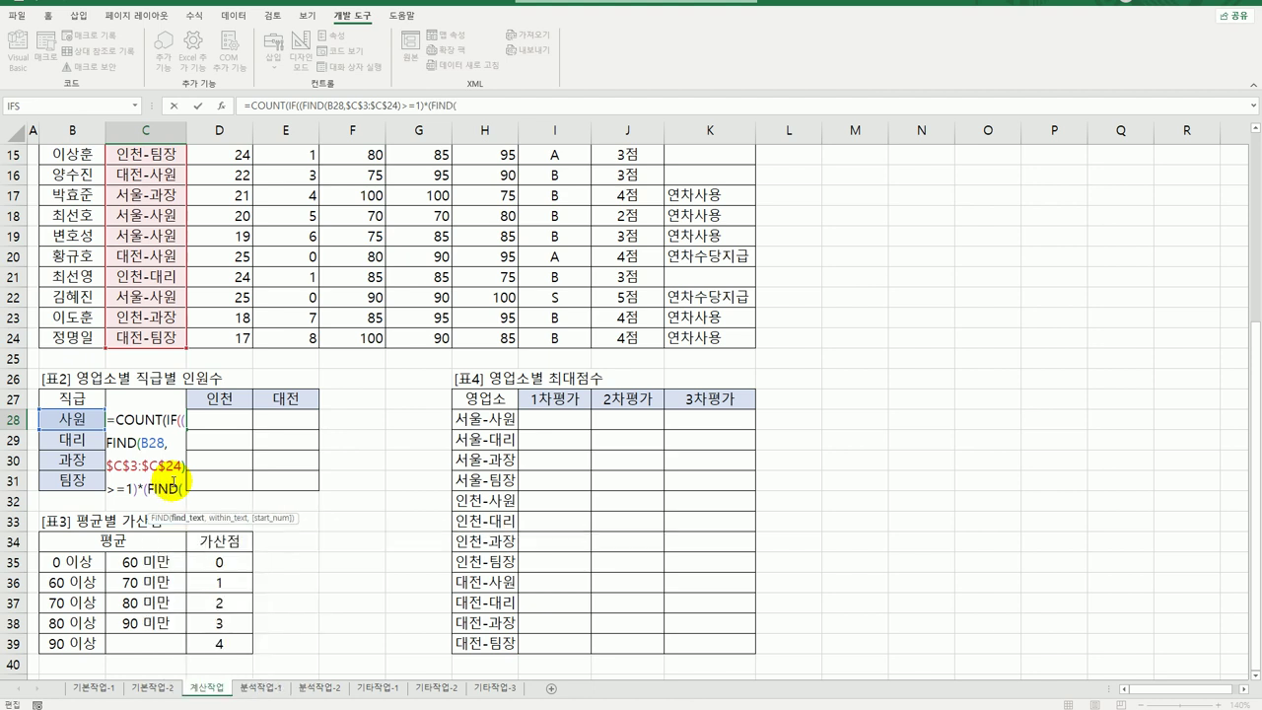
click(161, 375)
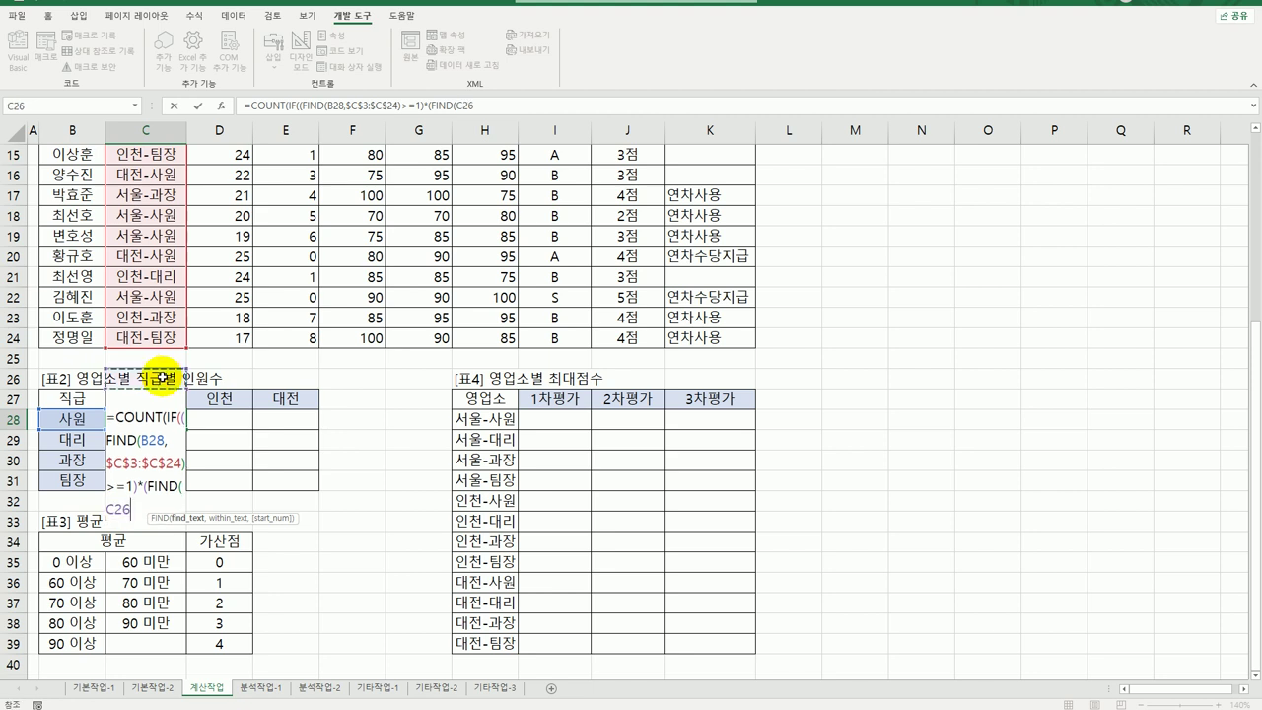
key(Down)
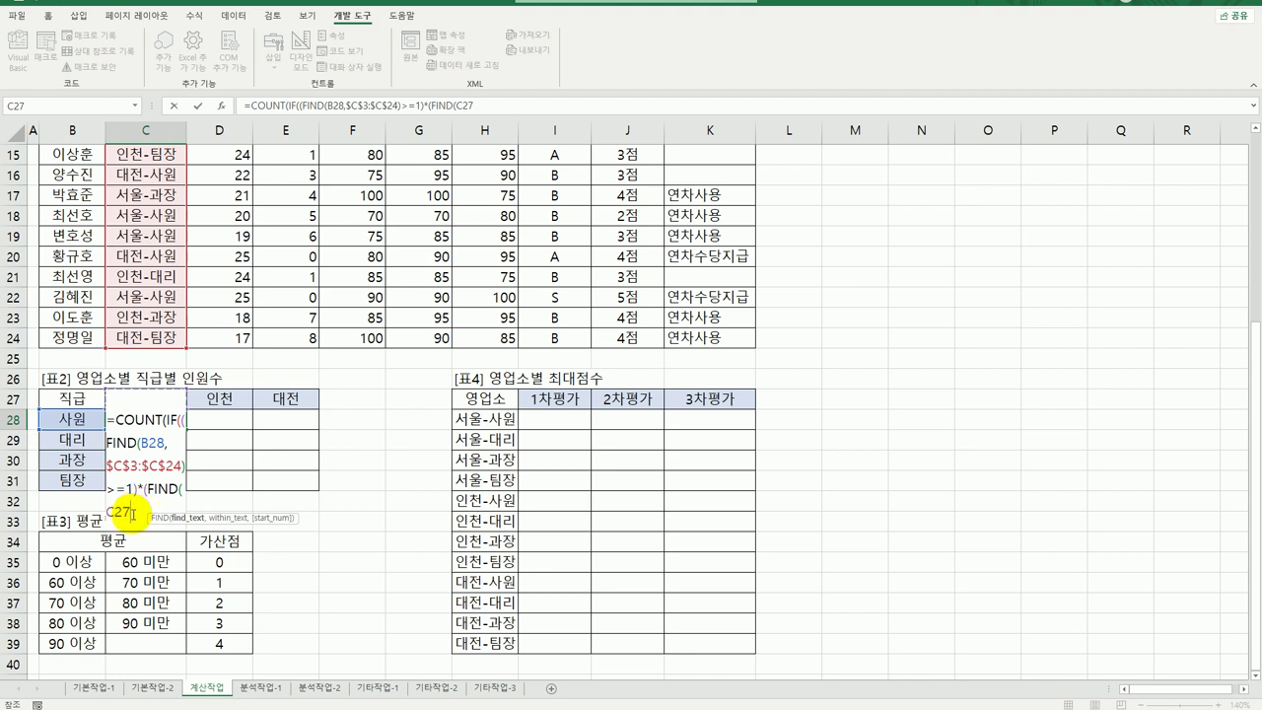
key(F4)
key(F4)
text(,)
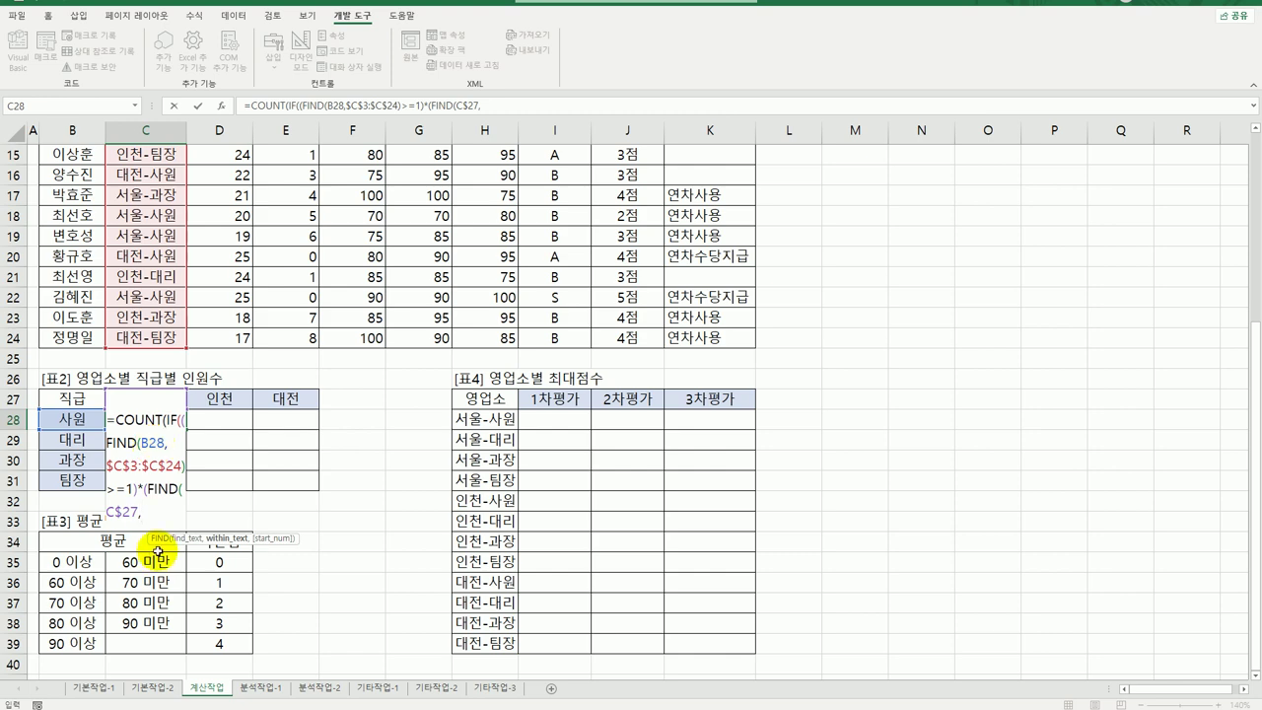
- Complete the second condition with $C$3:$C$24 and >=1, return 1 when true, and close the IF and COUNT functions
scroll(170, 412, up, 5)
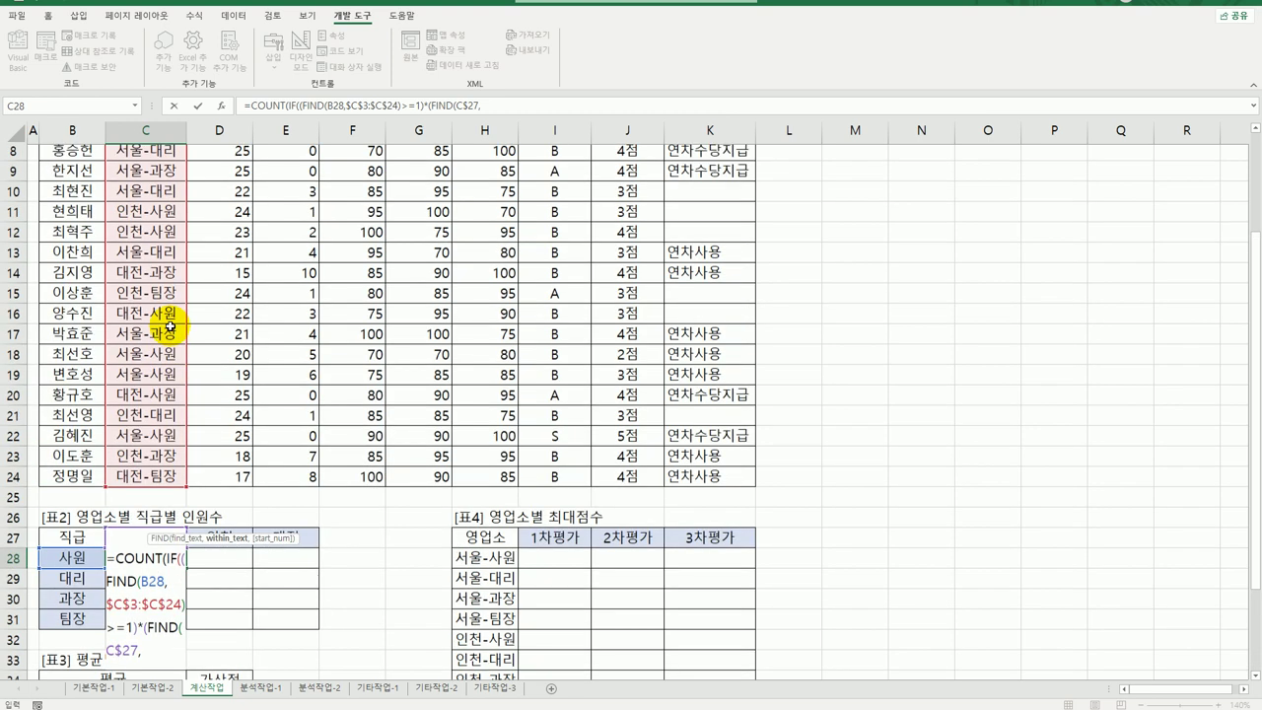
drag(168, 197, 169, 623)
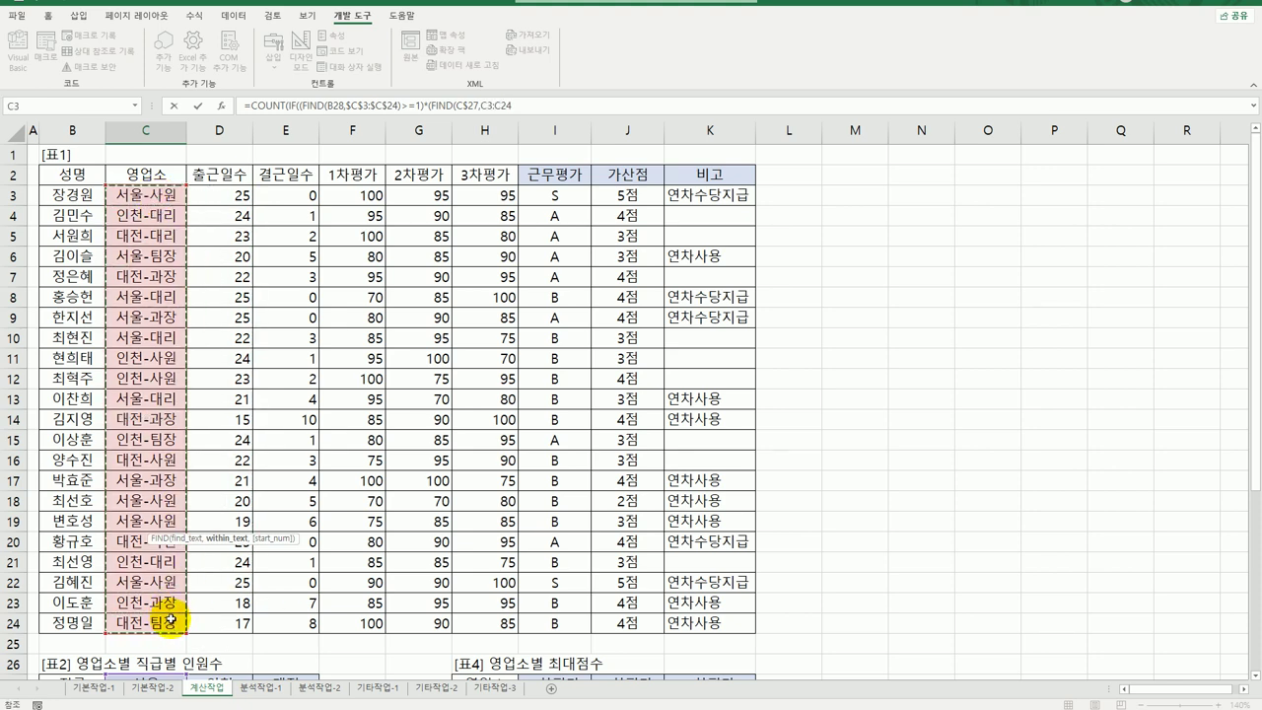
key(F4)
scroll(187, 631, down, 5)
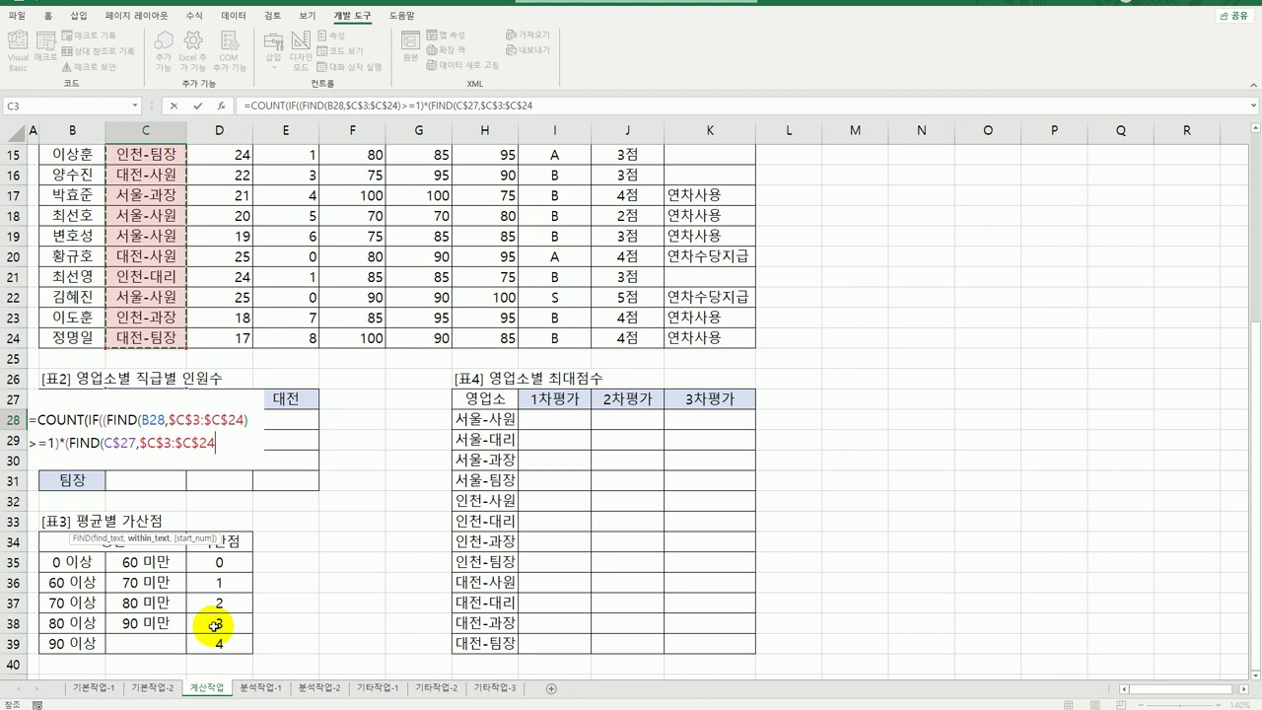
text())
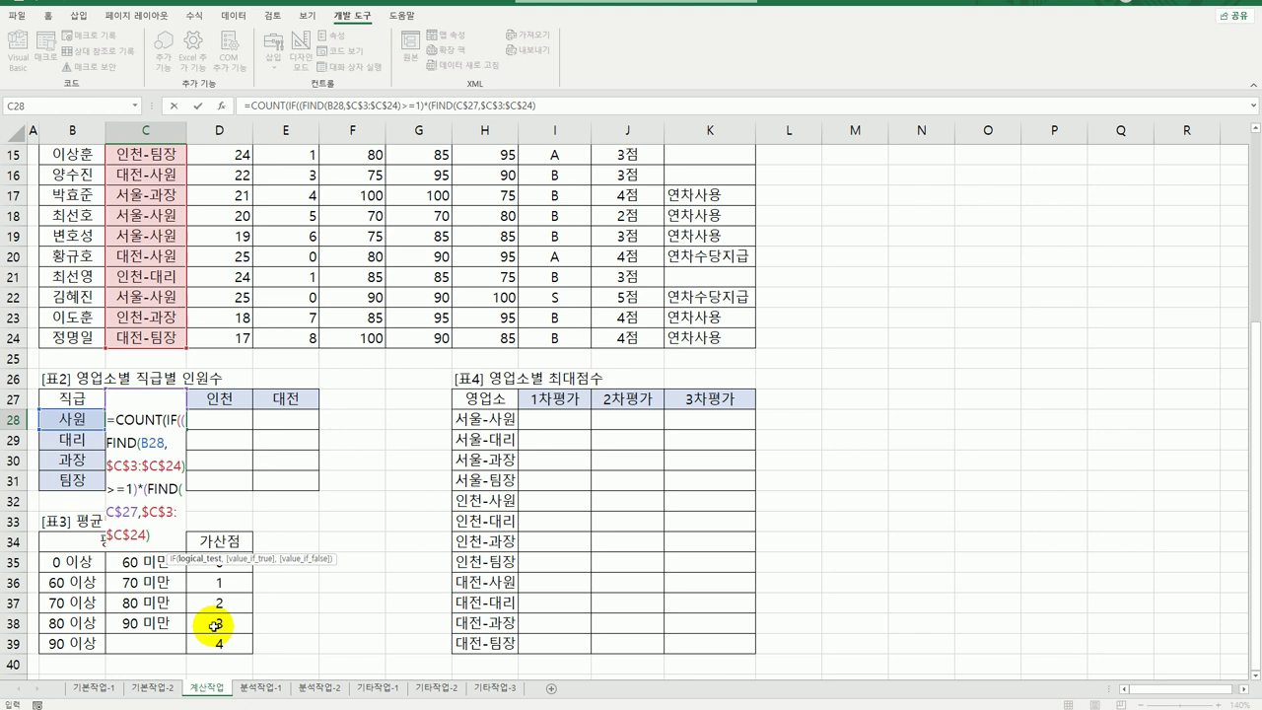
text(>=1),1)
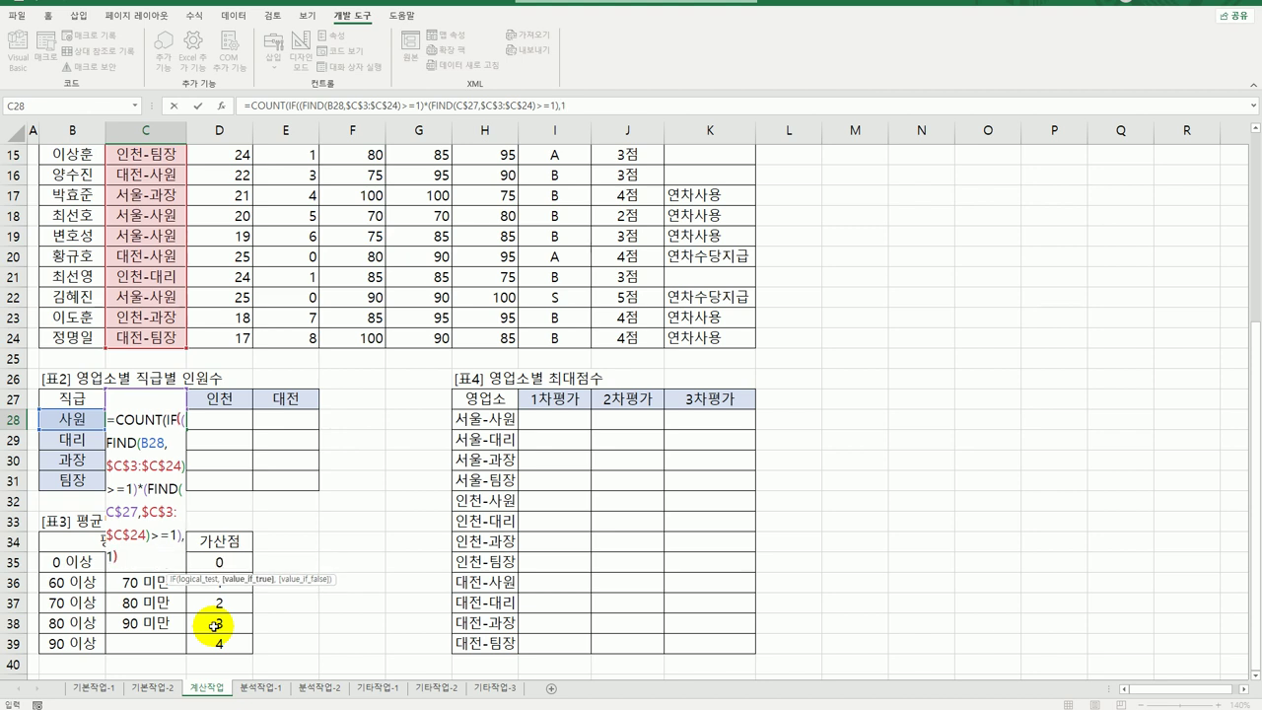
text())
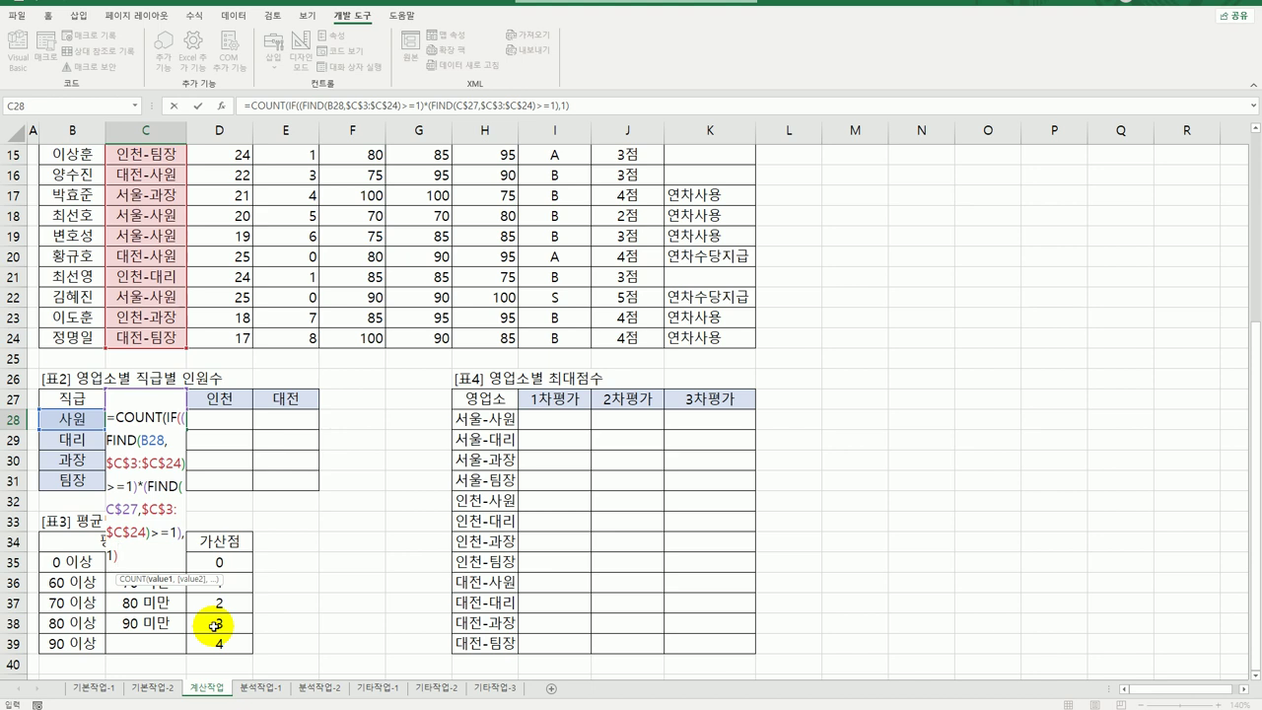
text())
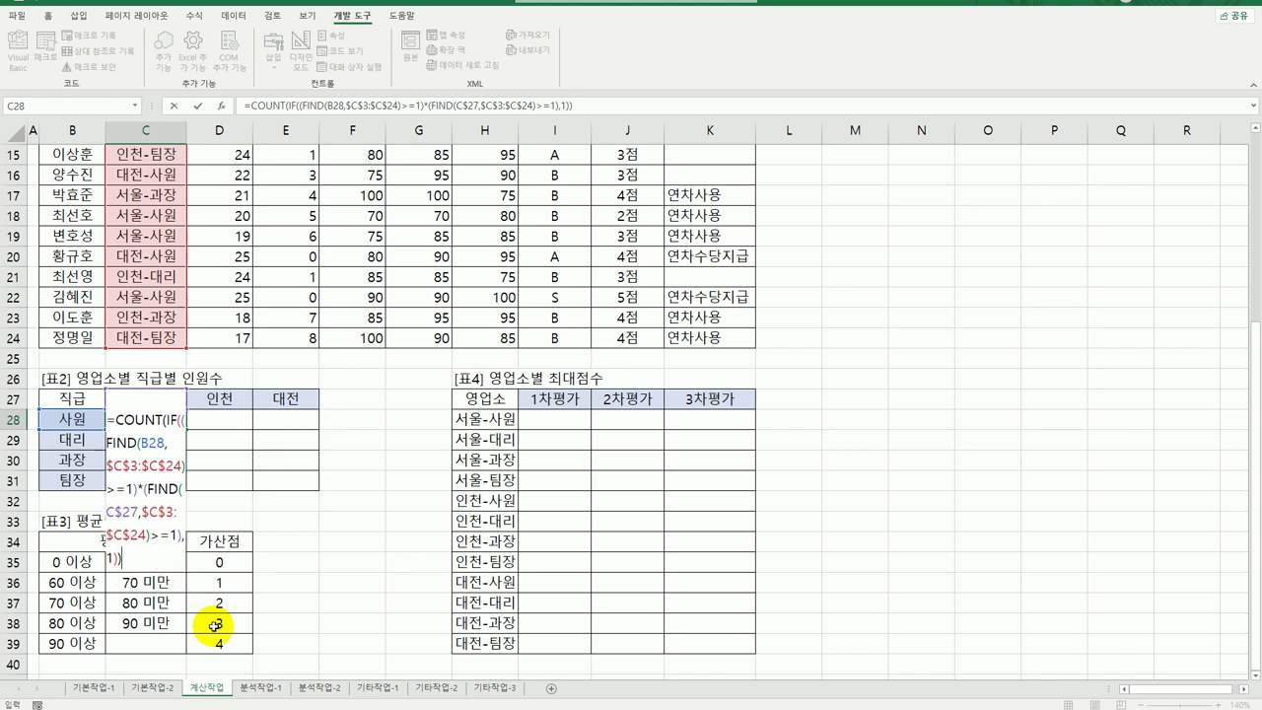
- Lock only the column of the first FIND's B28 reference so that it reads $B28
click(141, 442)
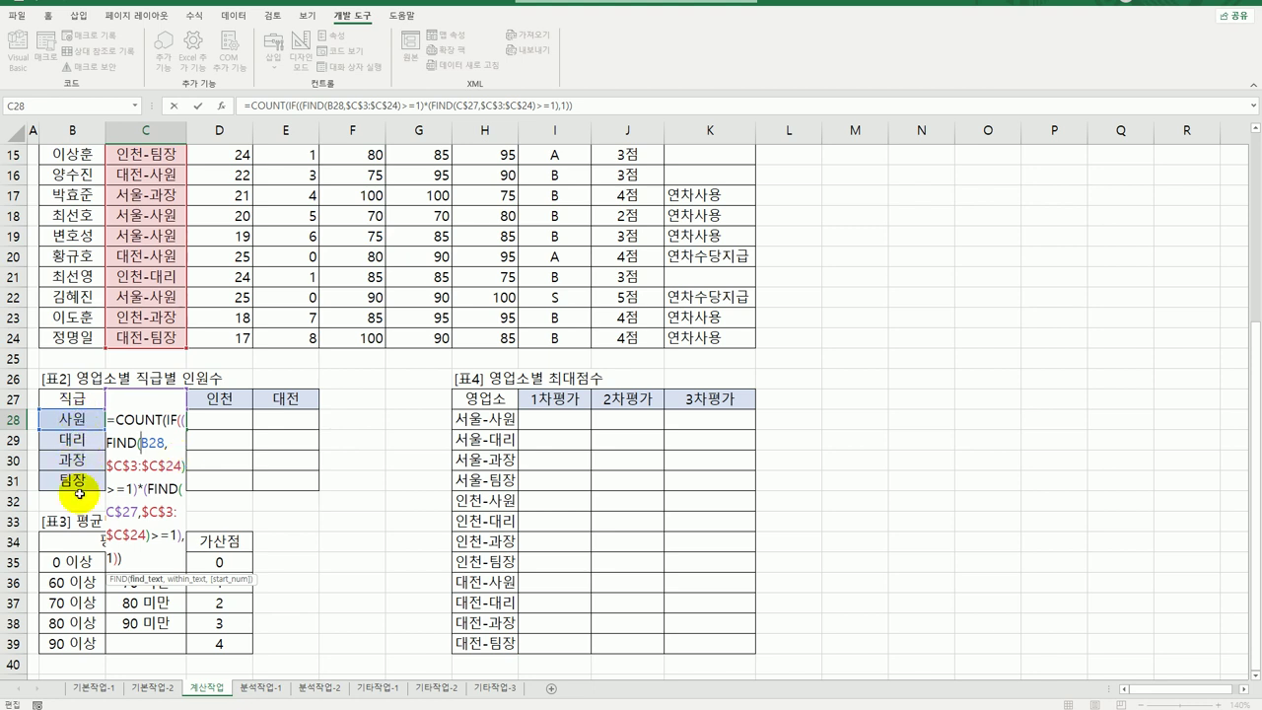
key(F4)
key(F4)
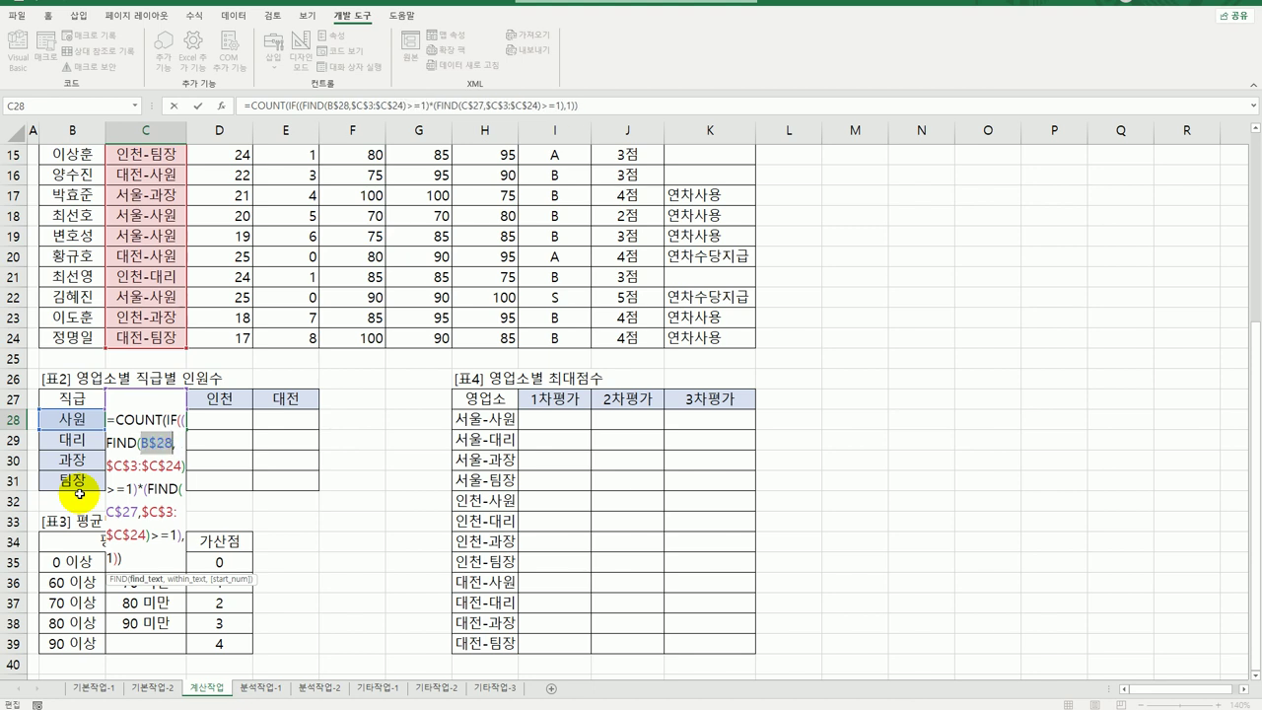
key(F4)
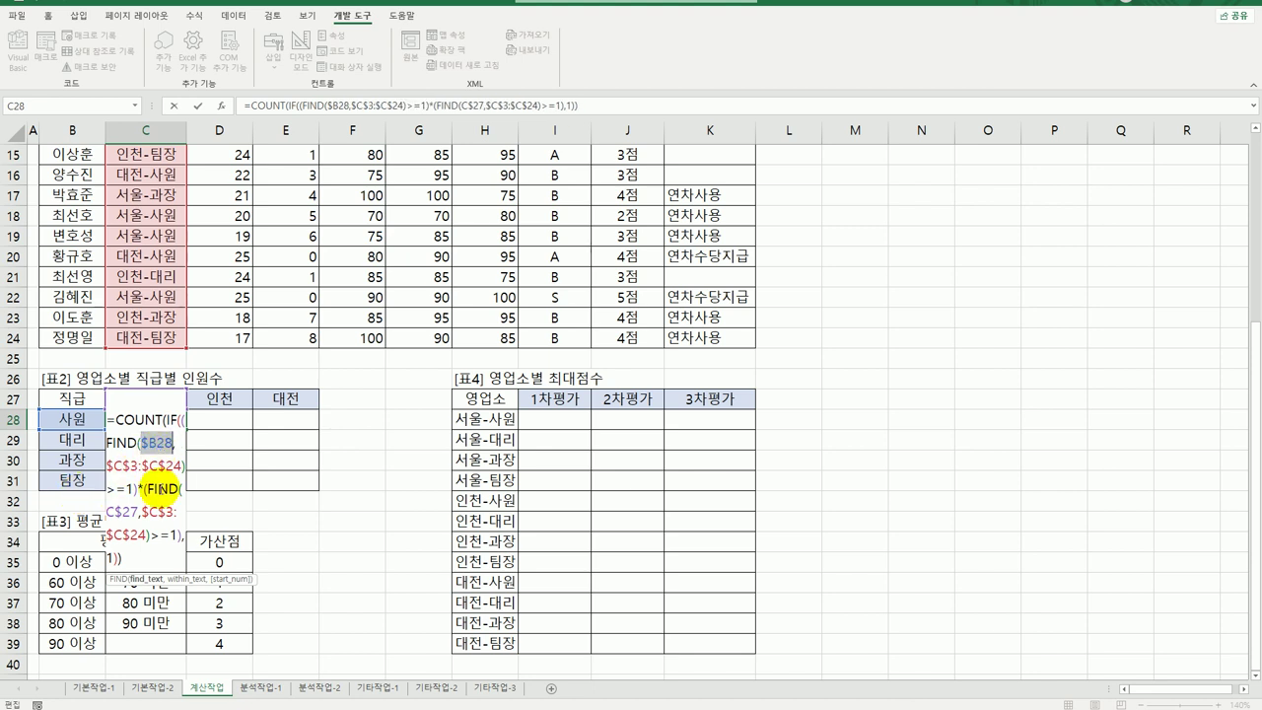
click(141, 560)
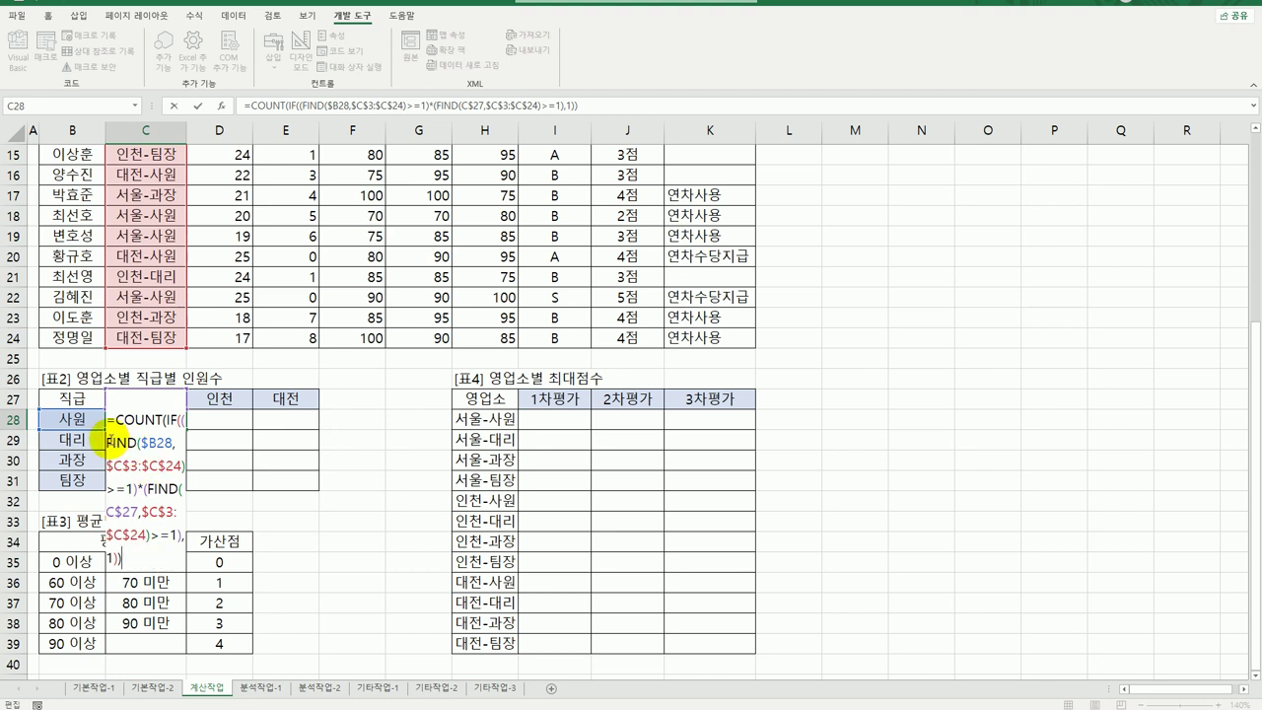
drag(106, 442, 166, 543)
click(128, 490)
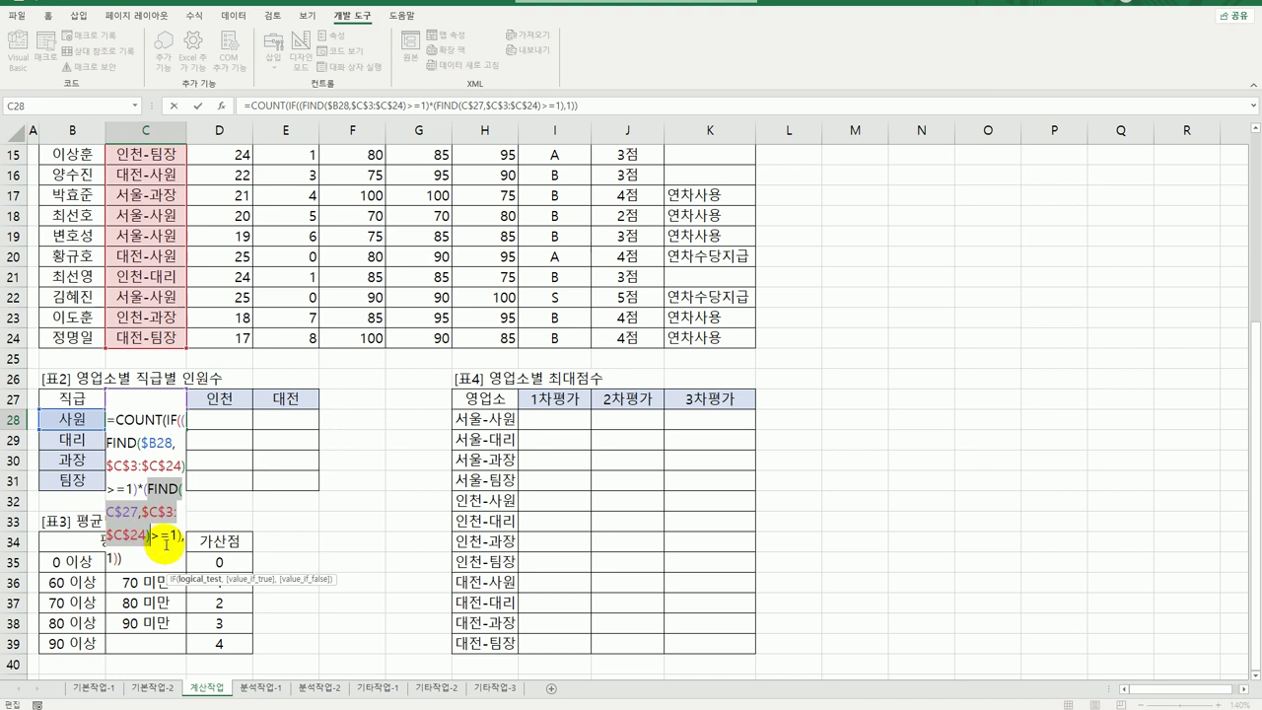
click(175, 543)
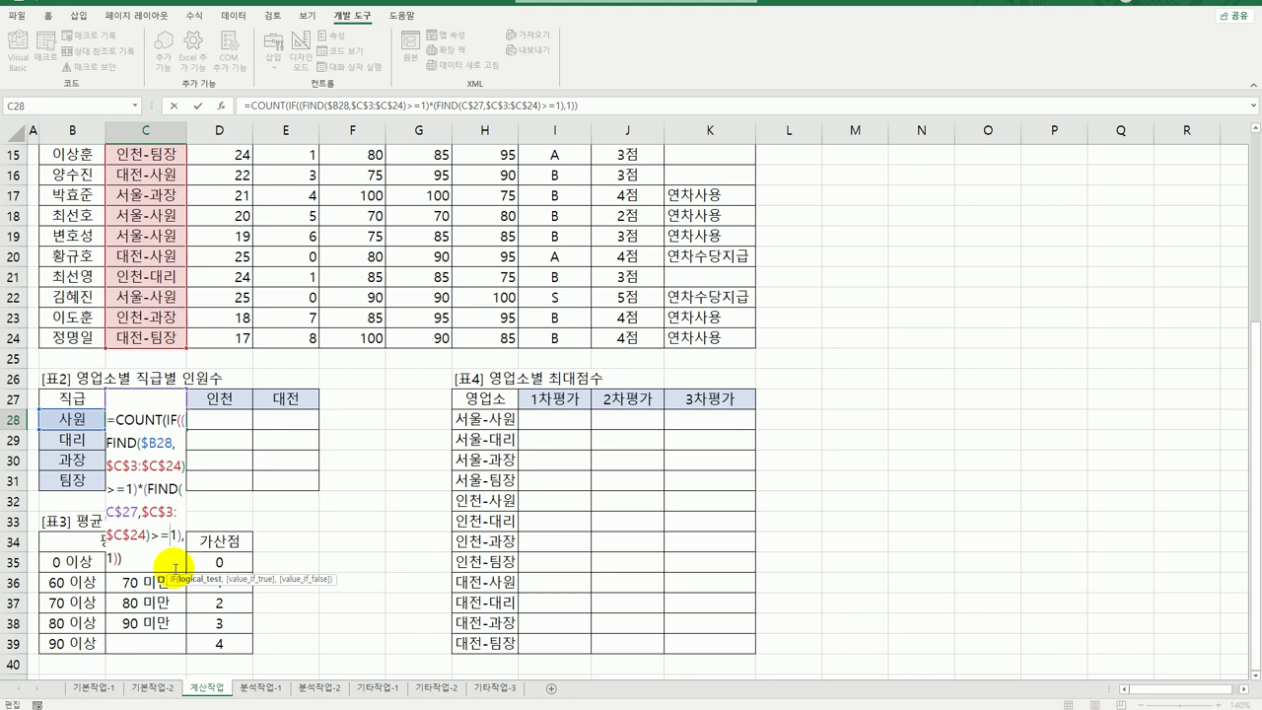
click(113, 555)
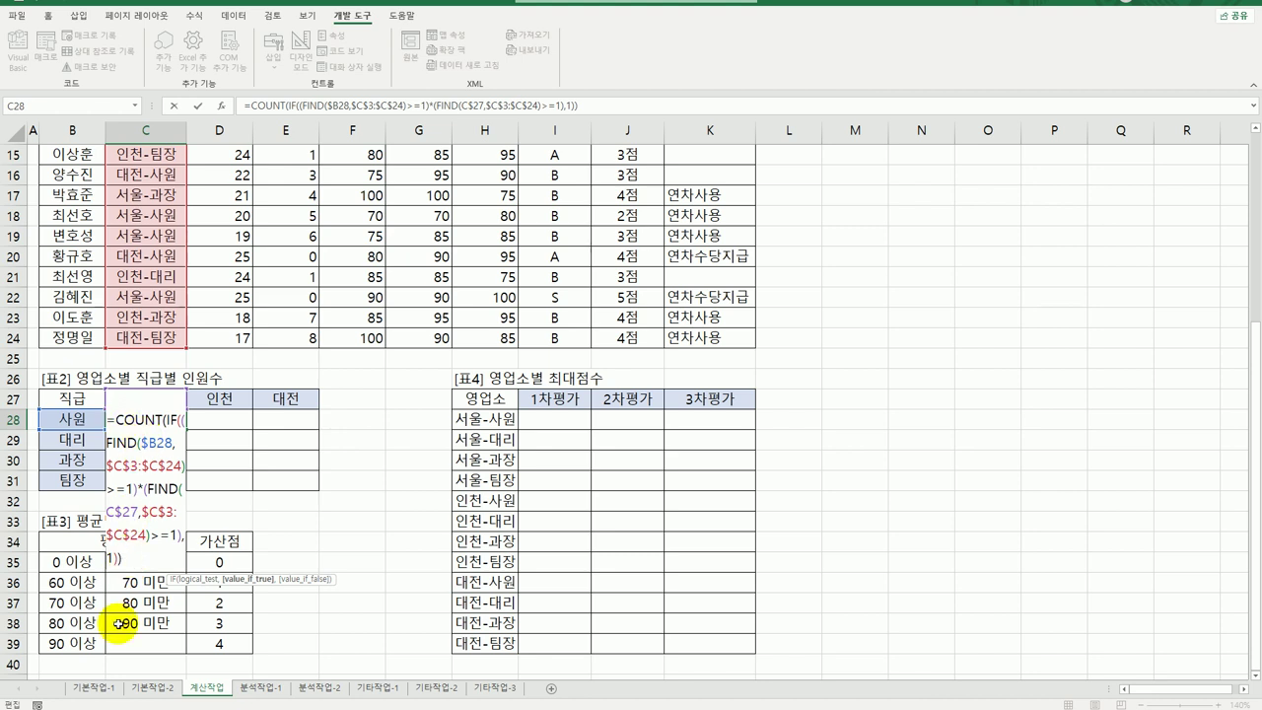
- Enter the COUNT formula in C28 as an array formula and fill it across C28:E31
click(158, 563)
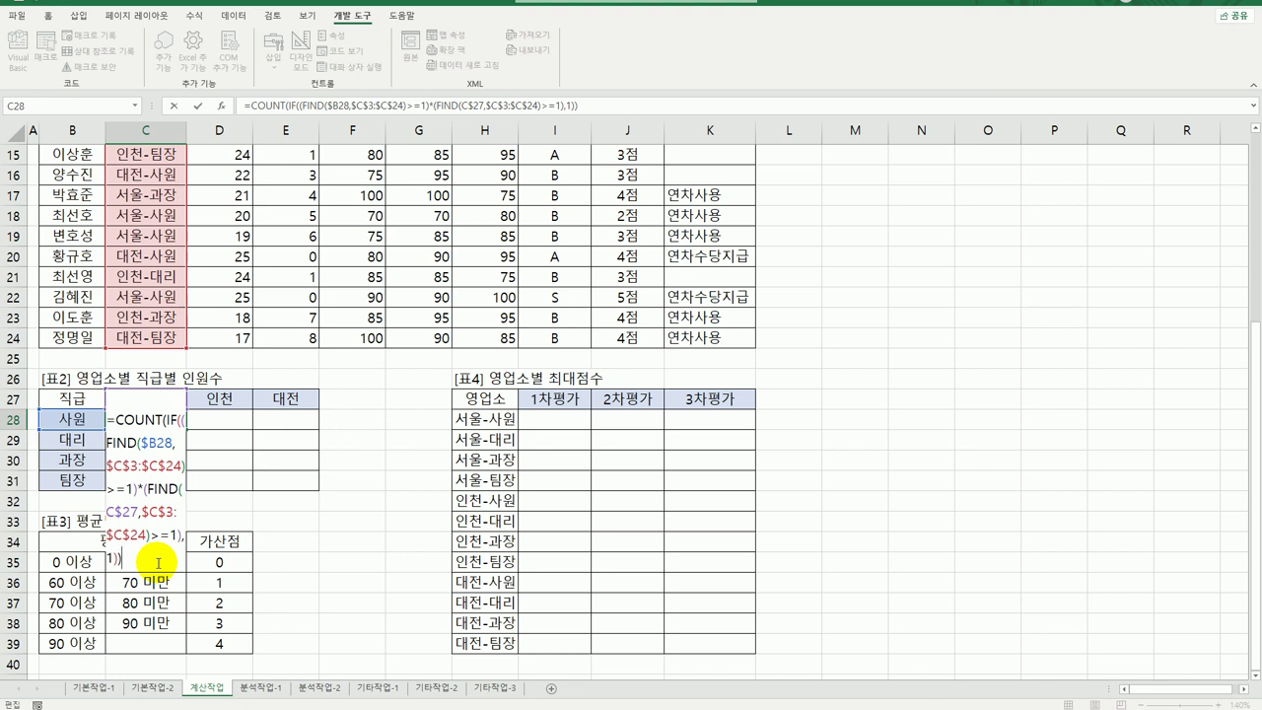
key(ctrl+shift+Return)
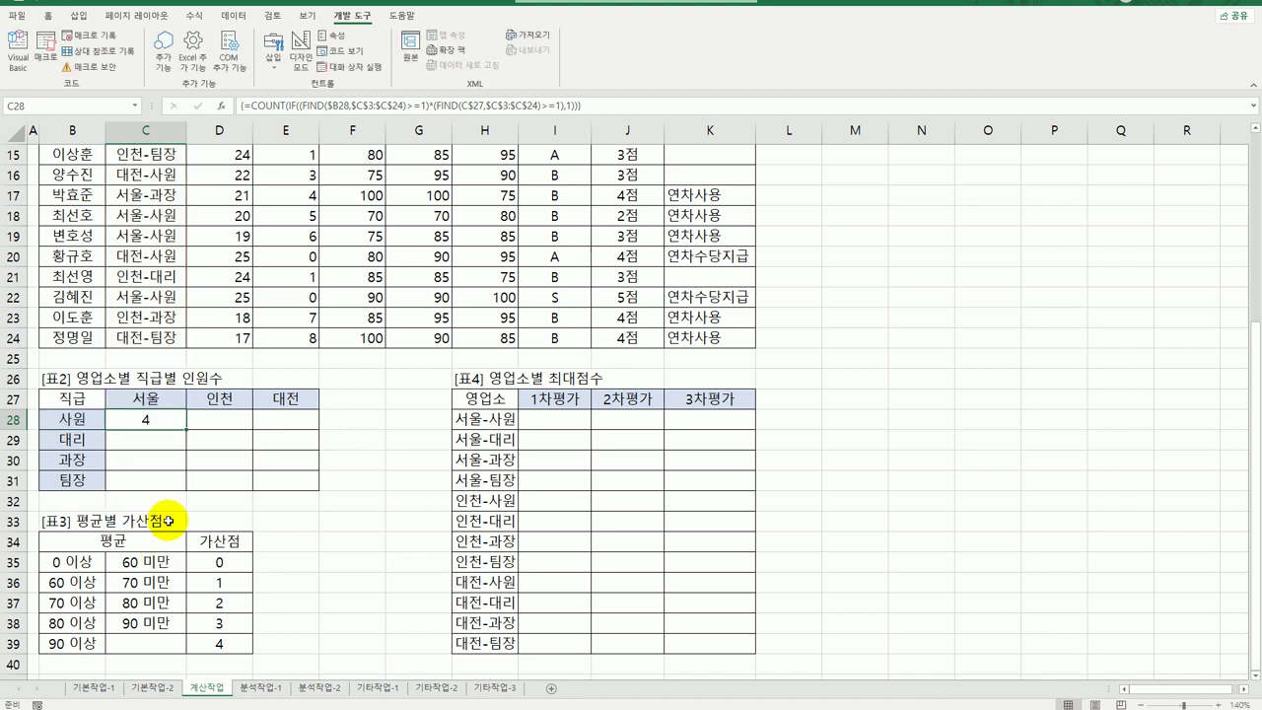
drag(186, 429, 296, 497)
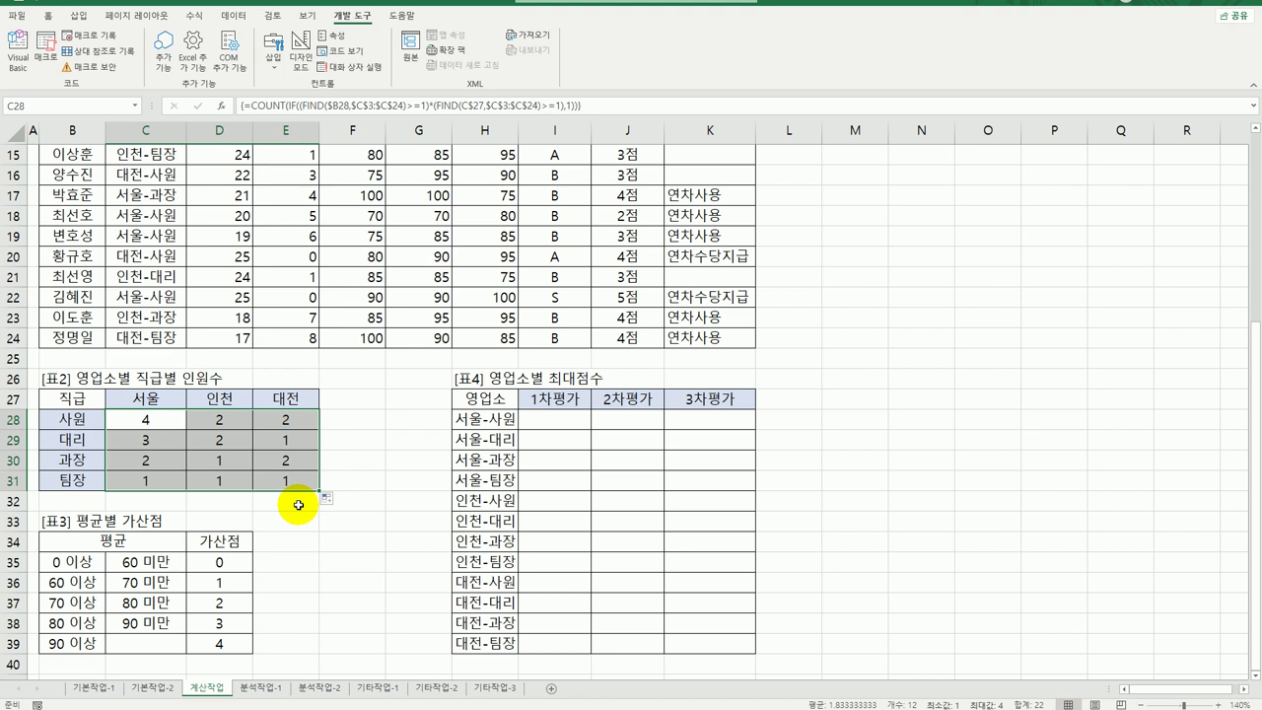
- Start an INDEX formula in cell I28, the 서울-사원 entry under 1차평가 in 표4
click(562, 427)
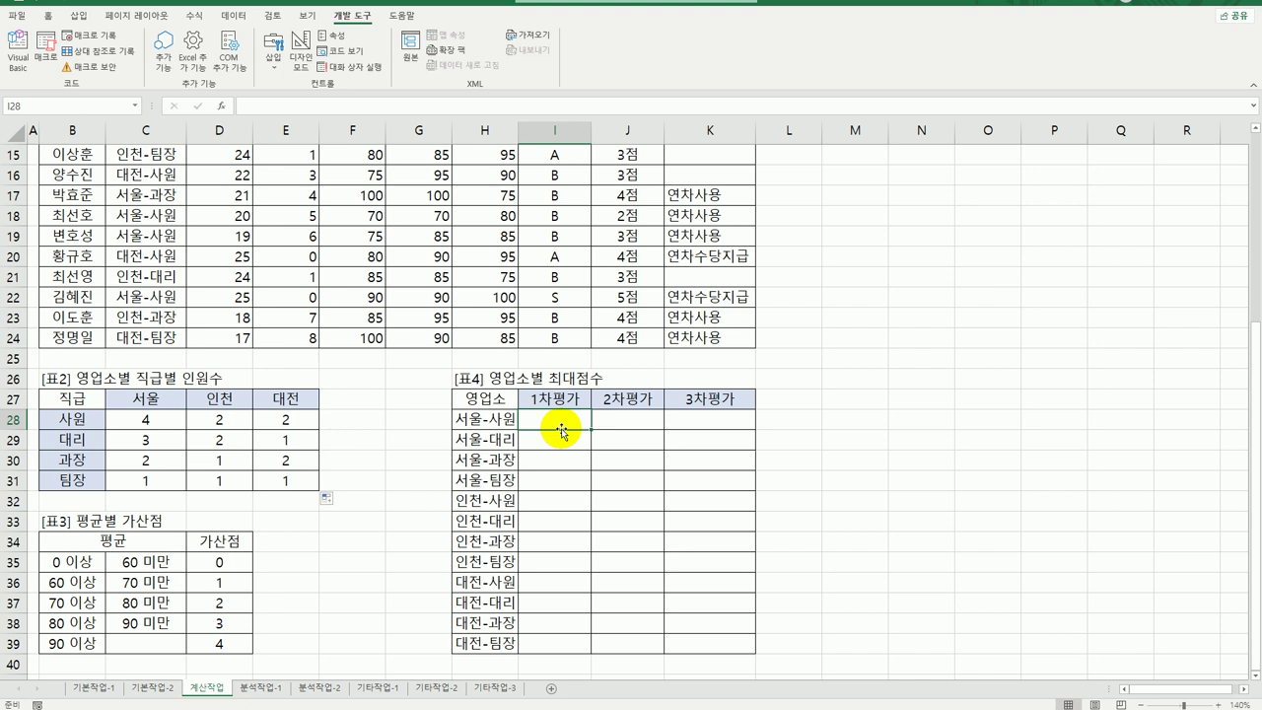
click(711, 645)
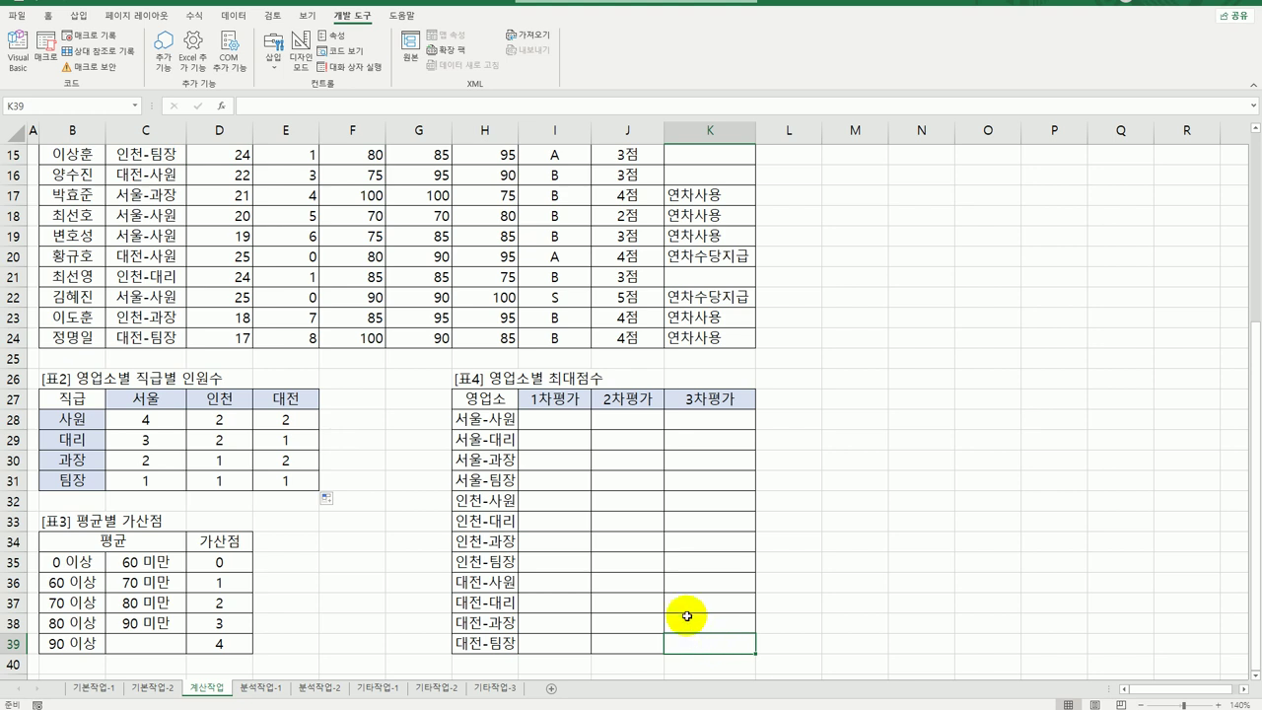
click(560, 419)
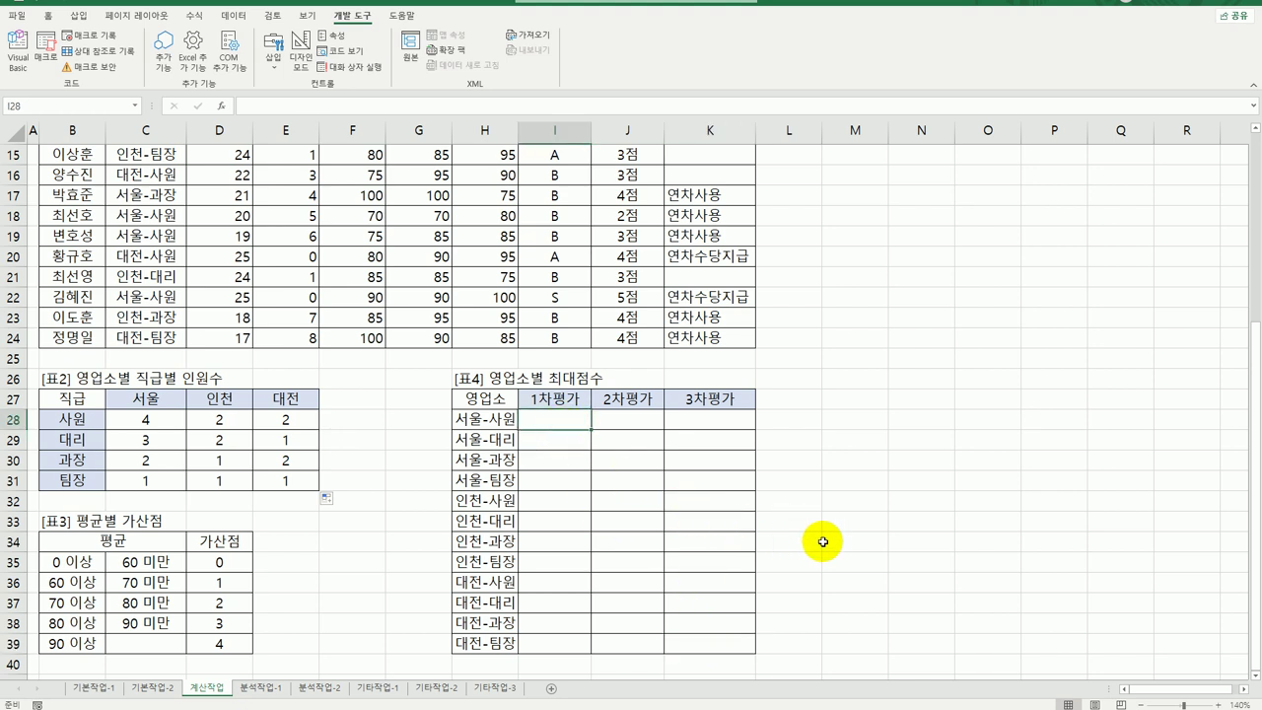
text(=ind)
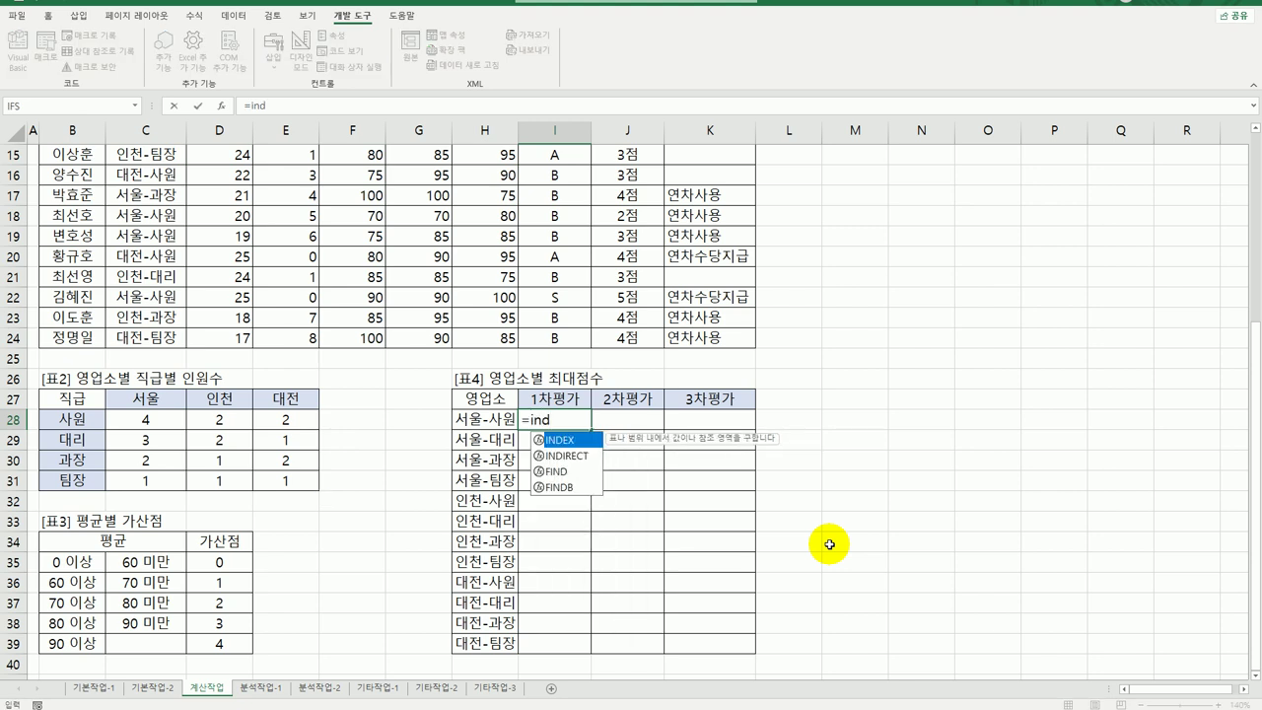
key(Tab)
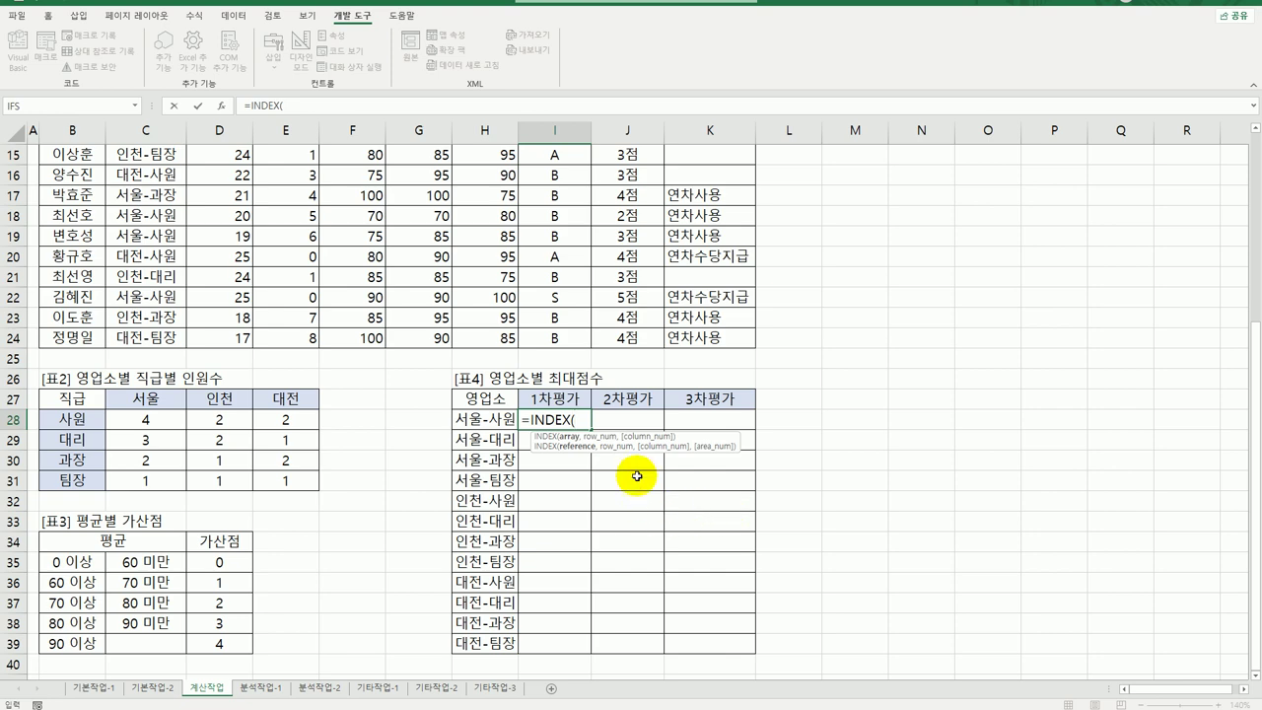
- Give INDEX the 1차평가 scores of 표1 as its array, using the row-locked range F$3:F$24
scroll(572, 414, up, 5)
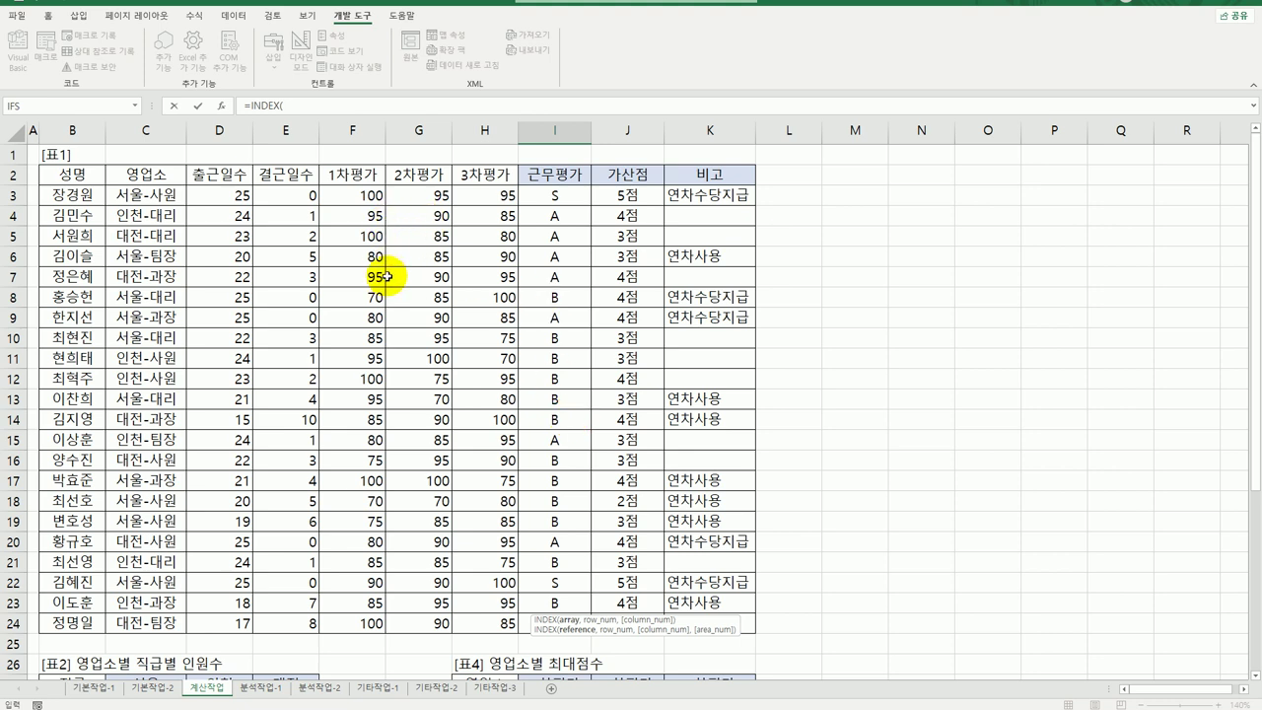
scroll(390, 278, down, 6)
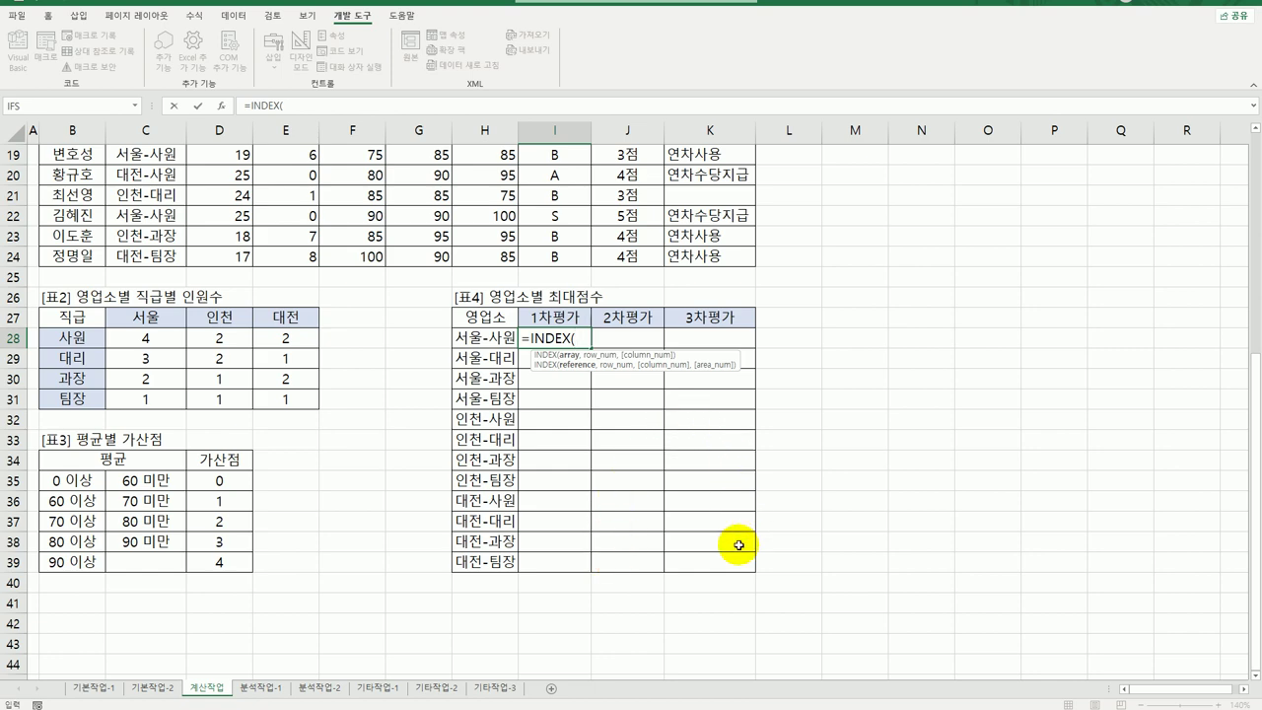
scroll(460, 358, up, 6)
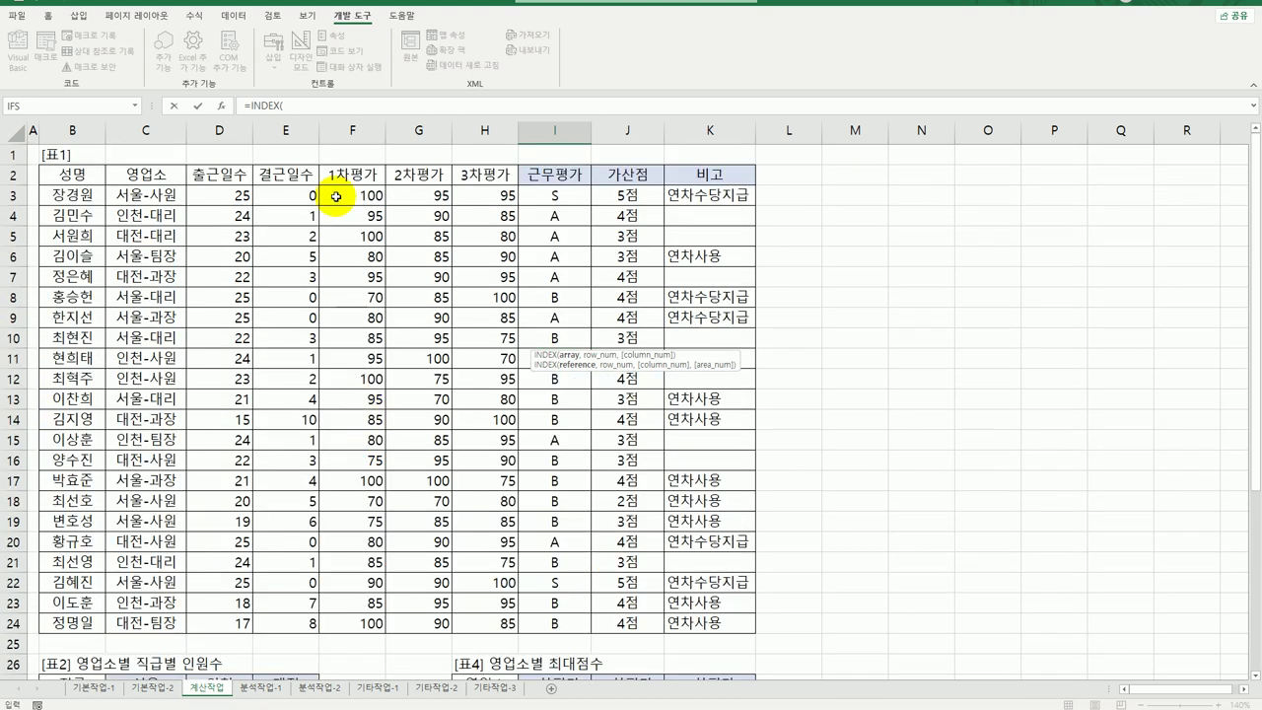
drag(340, 195, 364, 611)
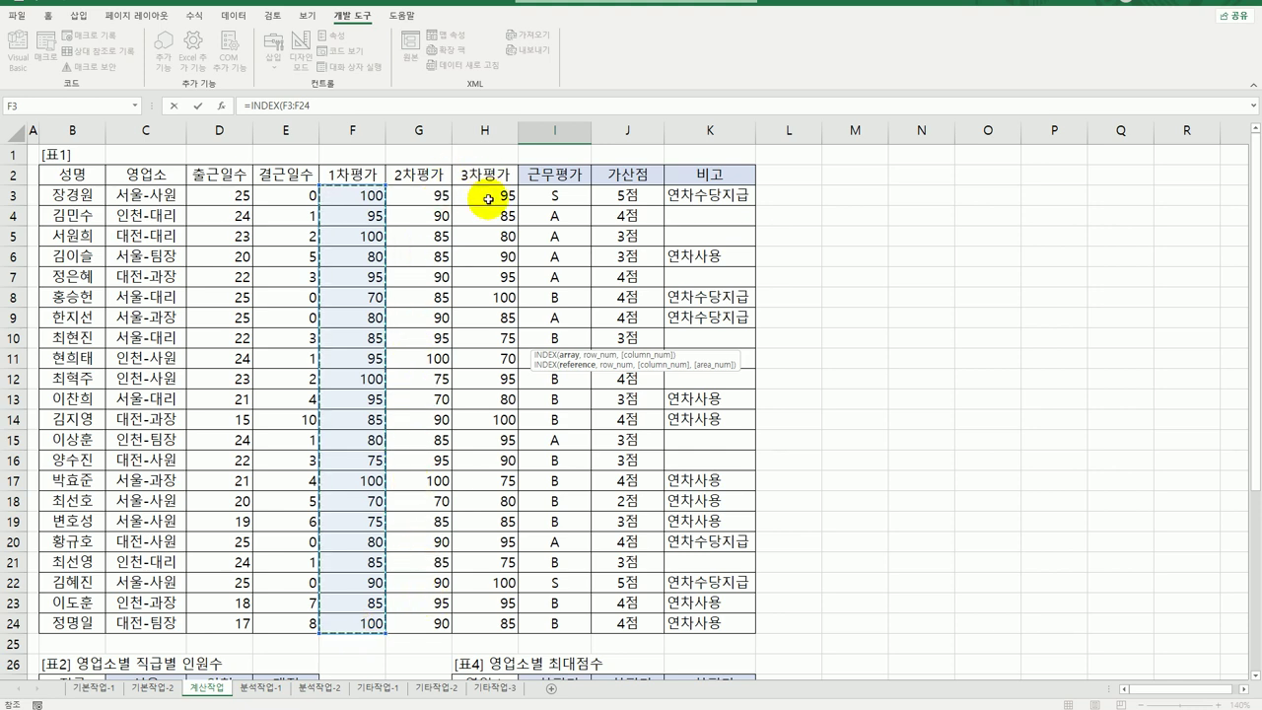
scroll(531, 523, down, 3)
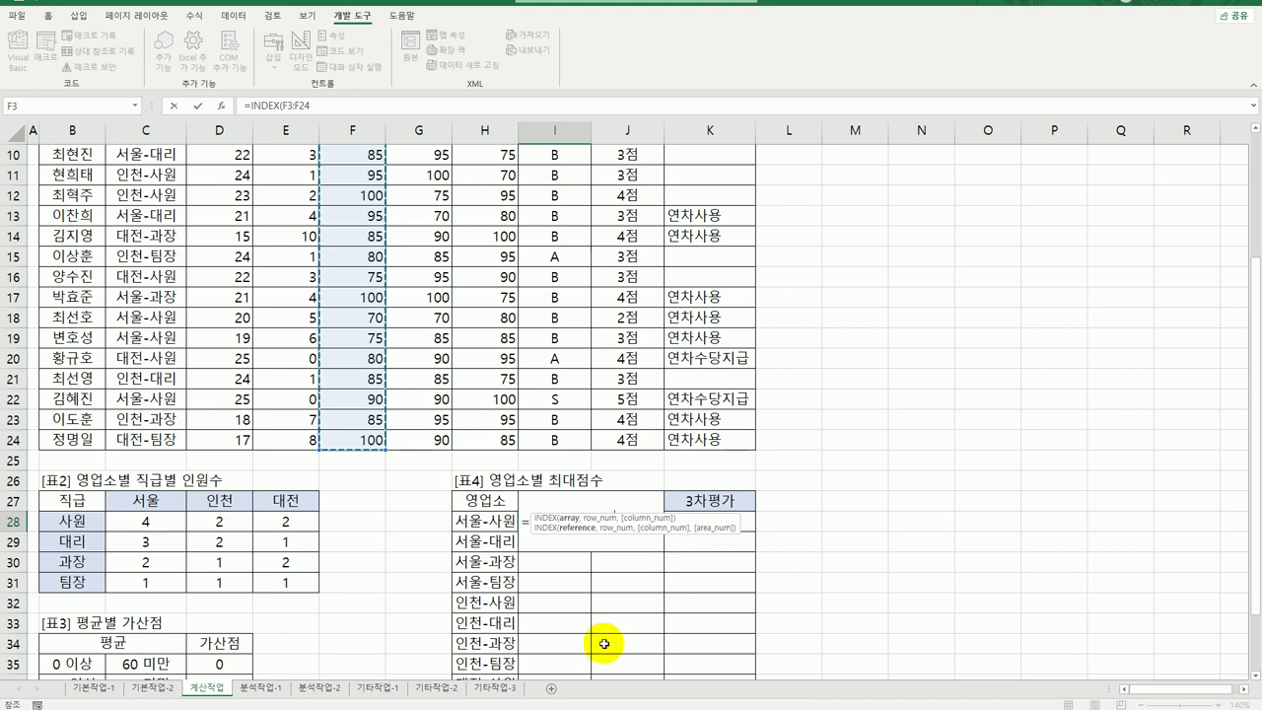
key(F4)
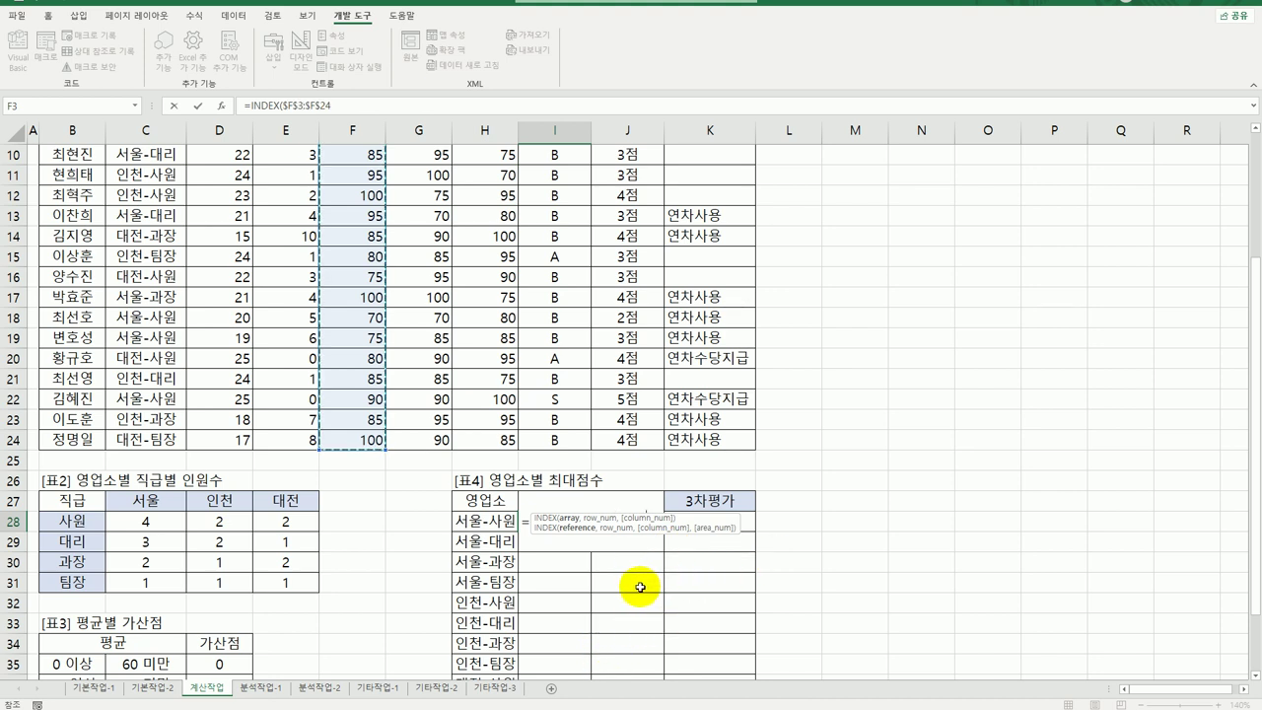
key(F4)
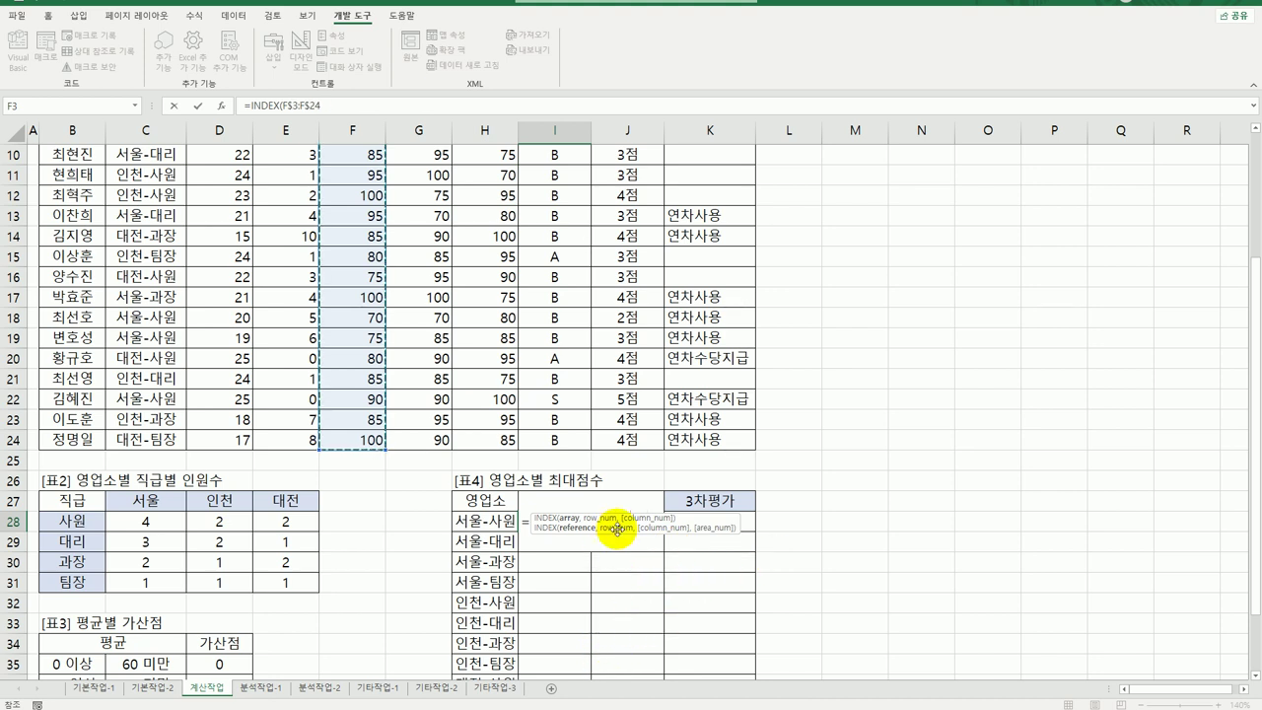
- Nest a MATCH function as INDEX's row number, with a MAX function as the MATCH lookup value
text(,)
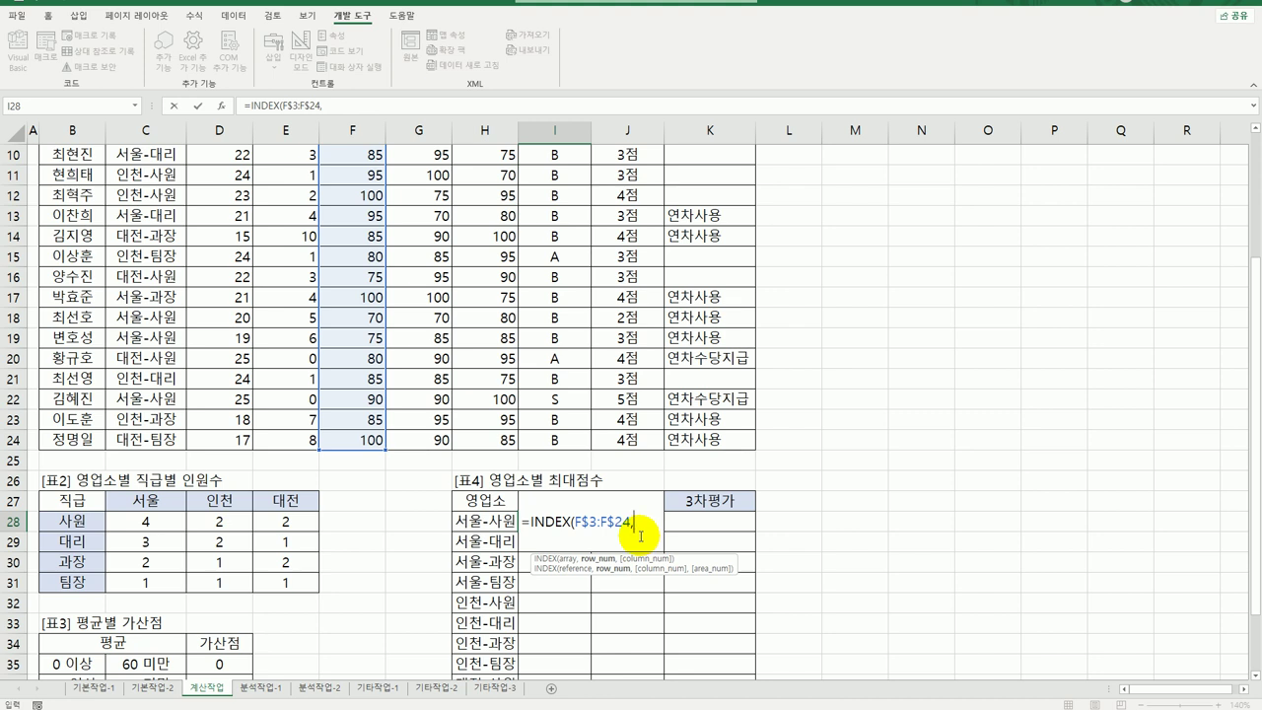
text(mat)
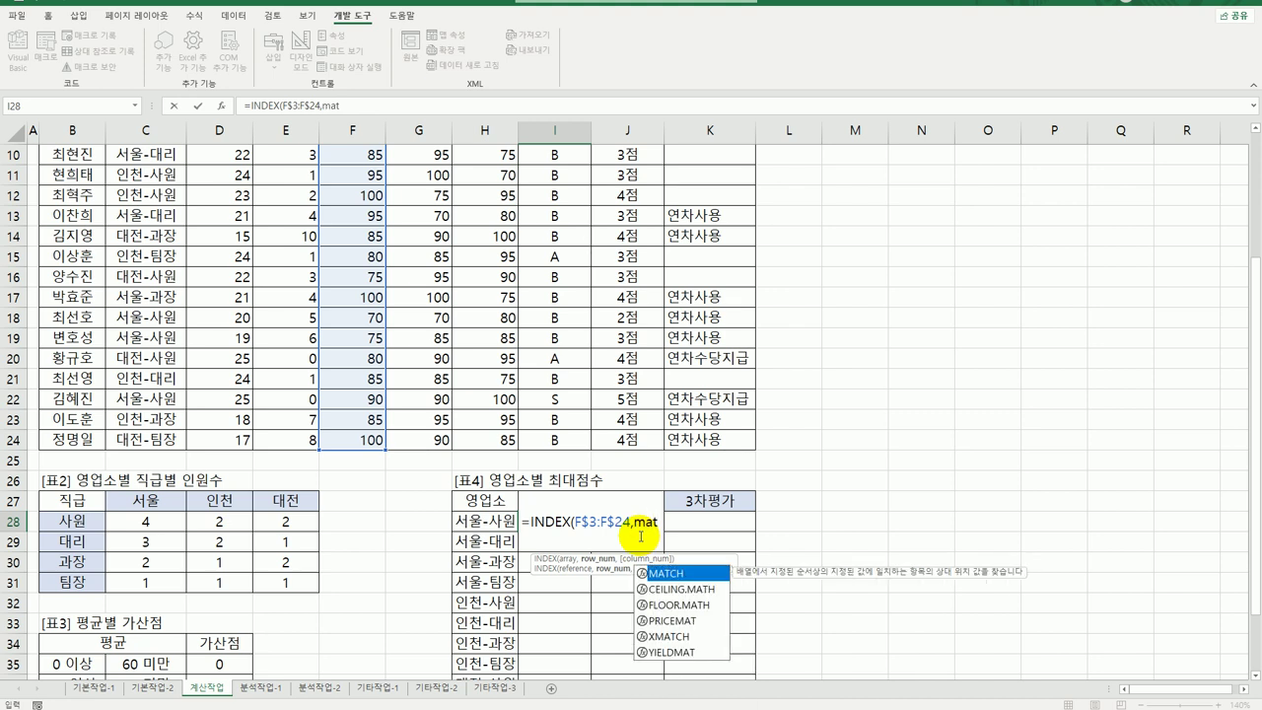
key(Tab)
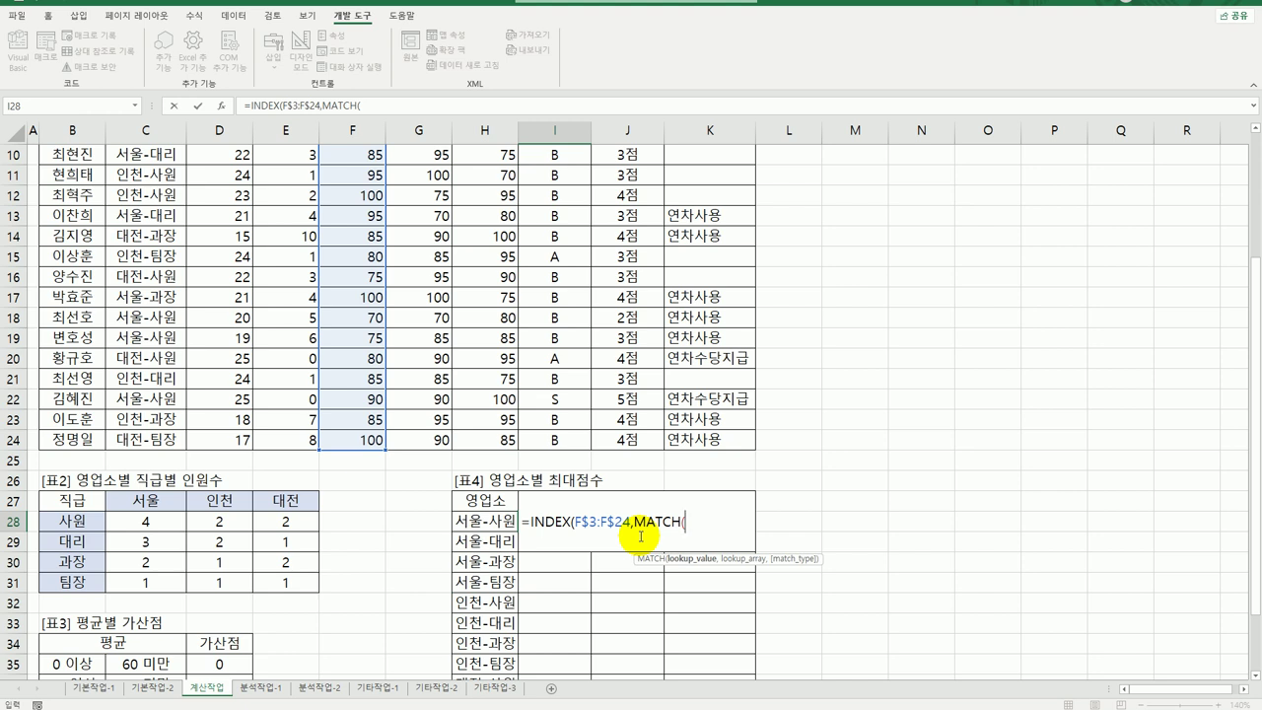
text(max)
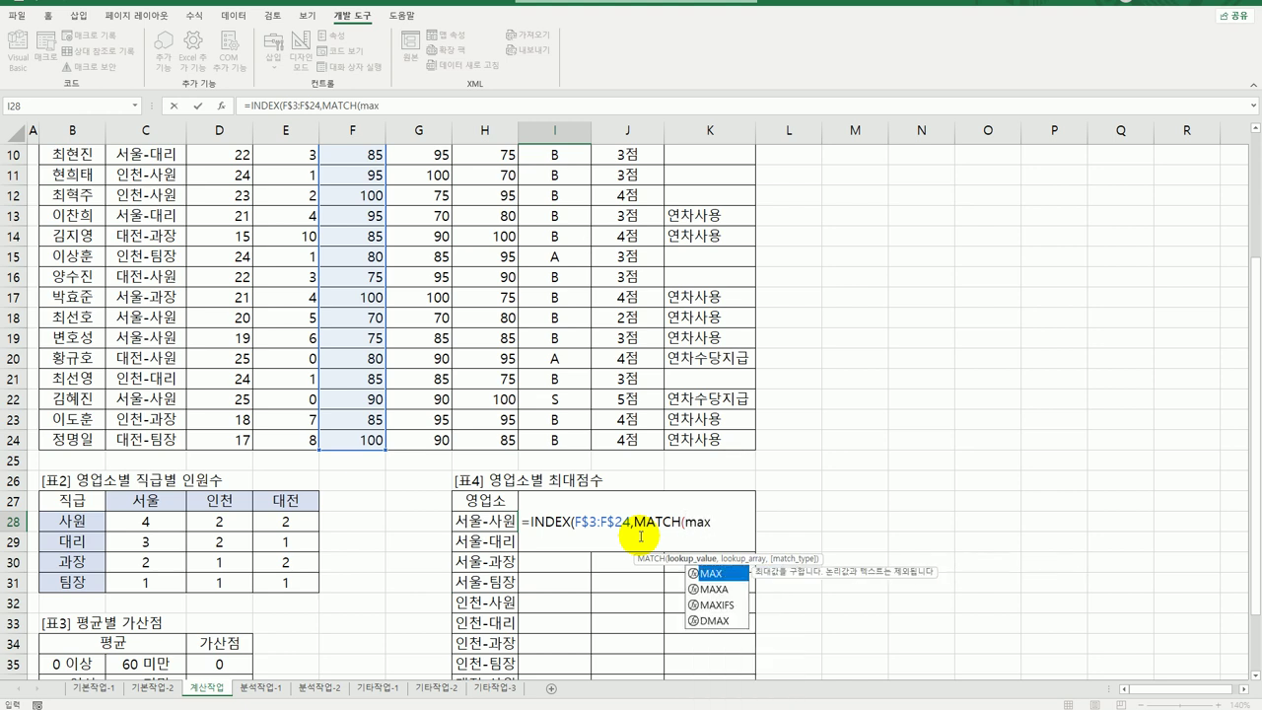
key(Tab)
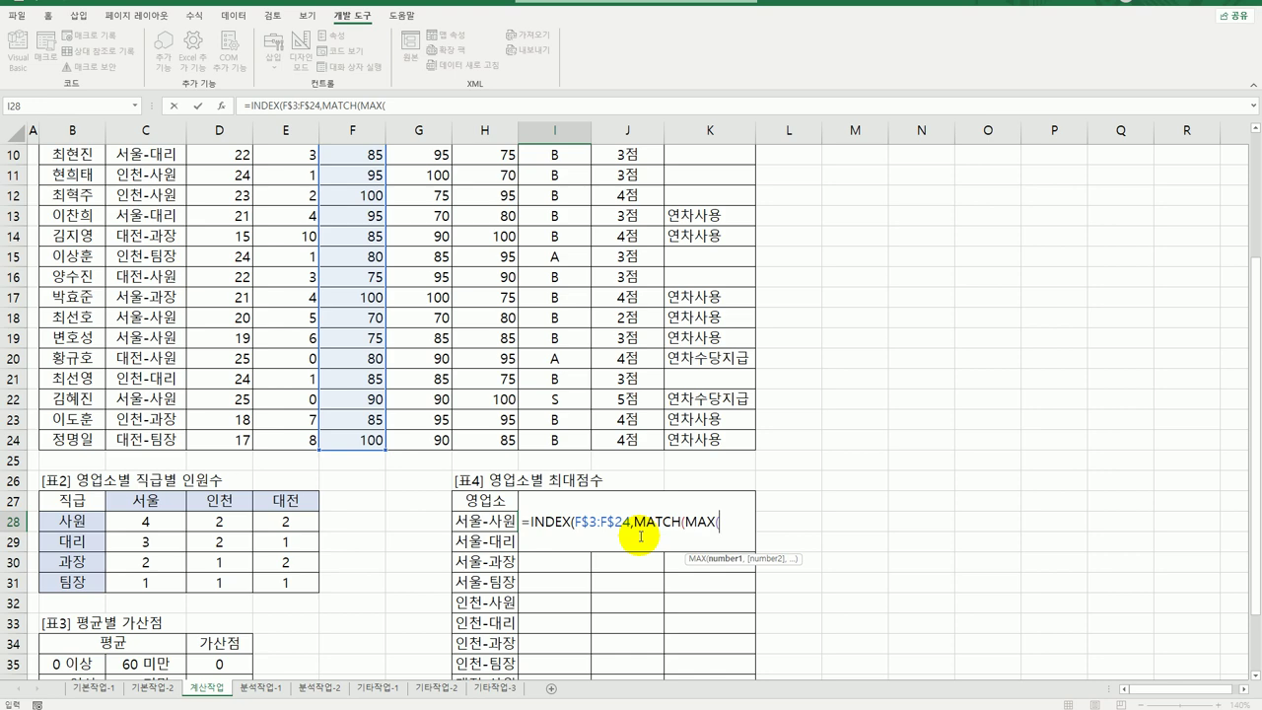
- Add the parenthesised condition $C$3:$C$24=$H28 inside the MAX function
text(()
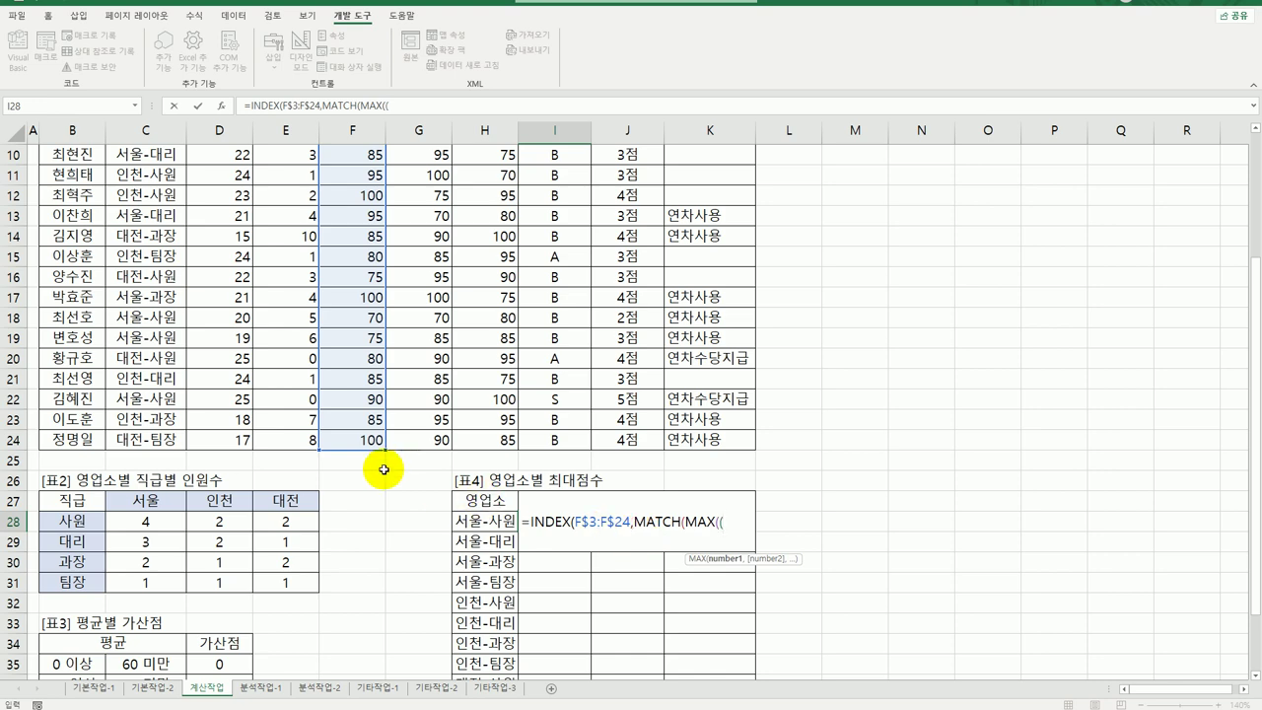
scroll(319, 364, up, 3)
drag(160, 197, 141, 616)
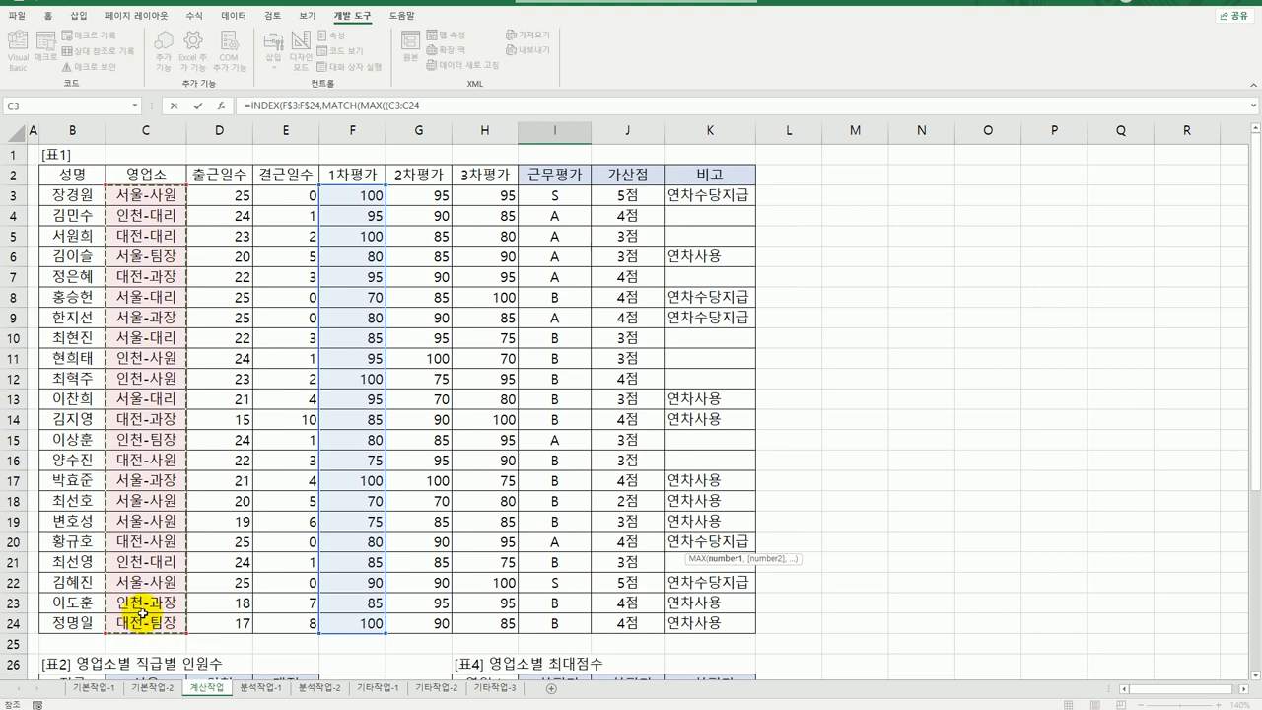
scroll(143, 613, down, 3)
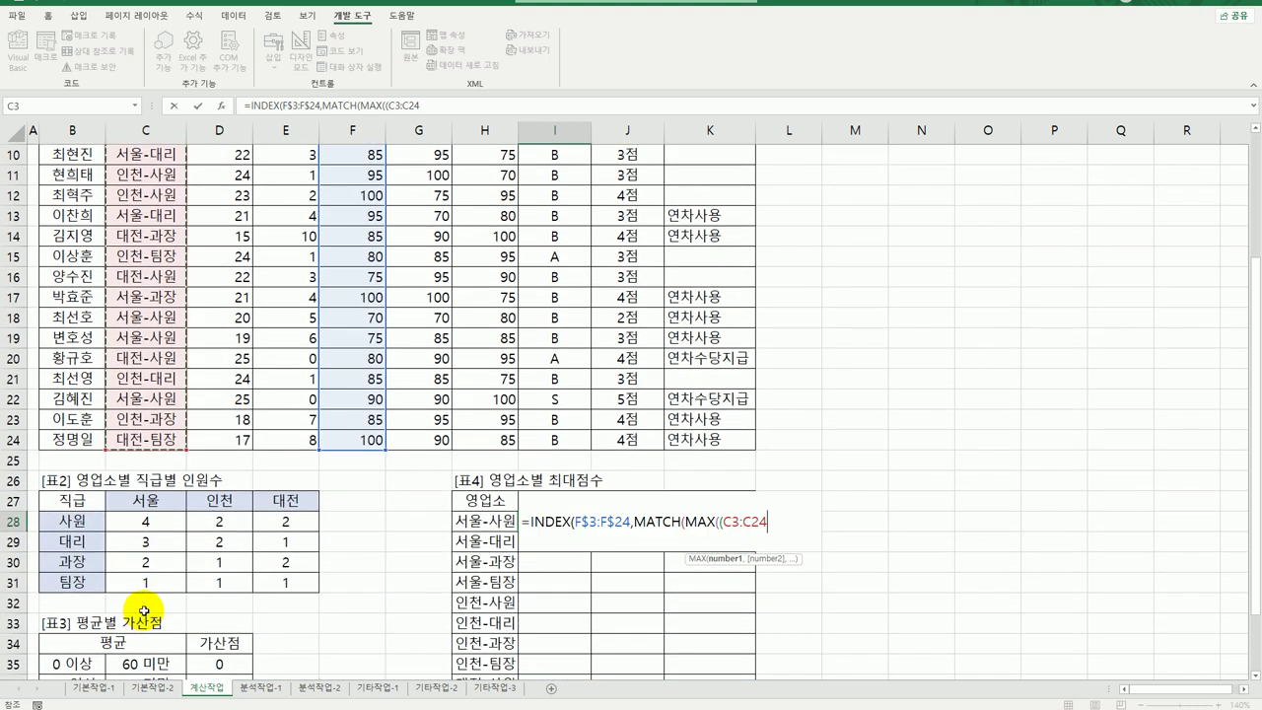
key(F4)
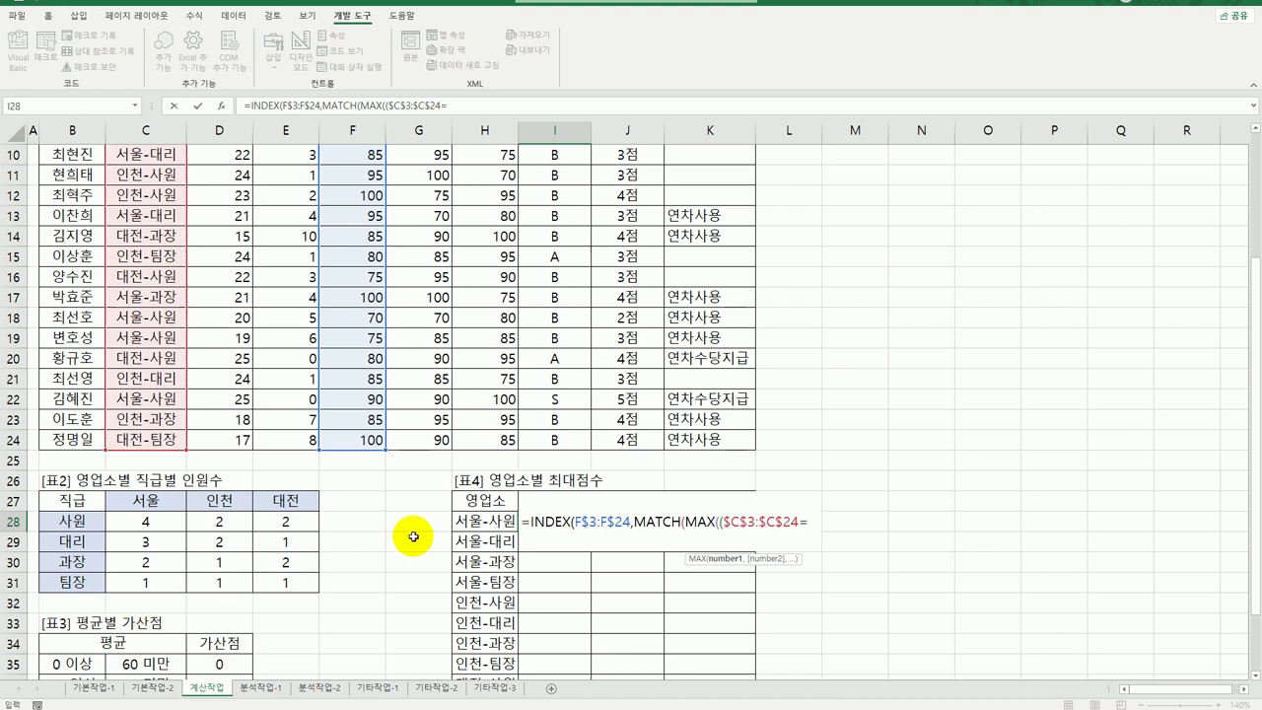
text(=)
click(468, 522)
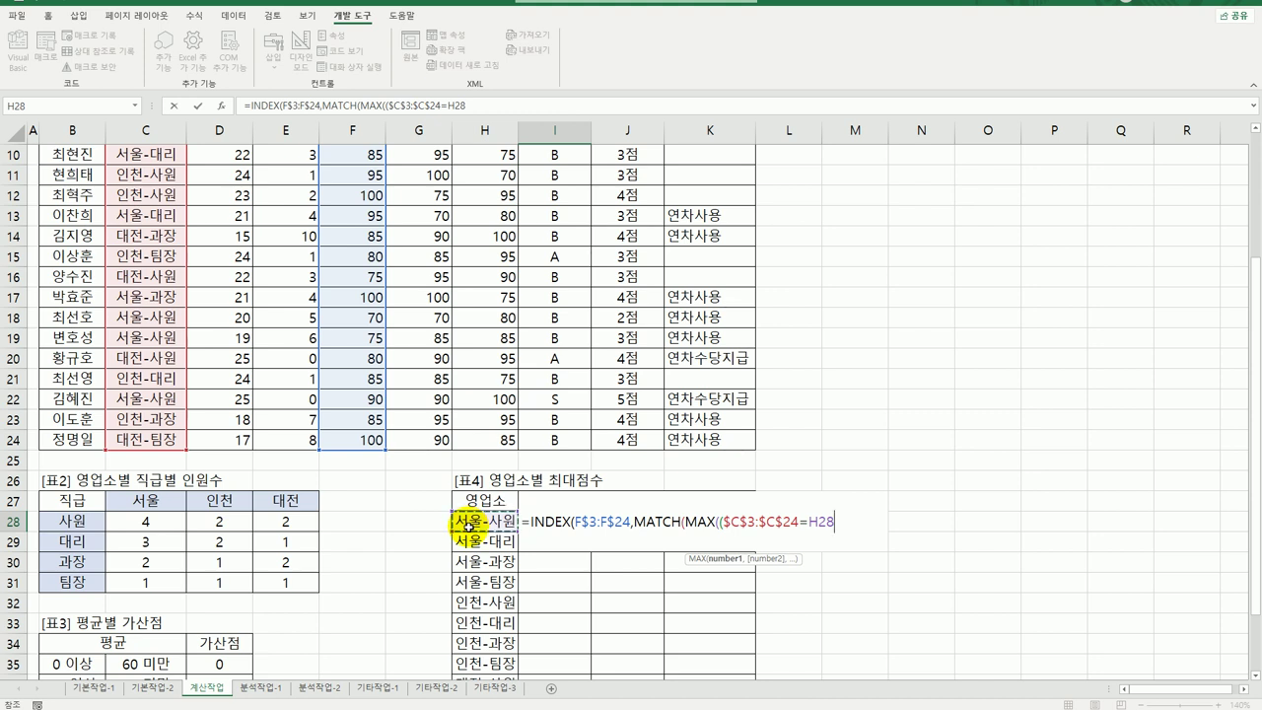
key(F4)
key(F4)
key(F4)
text())
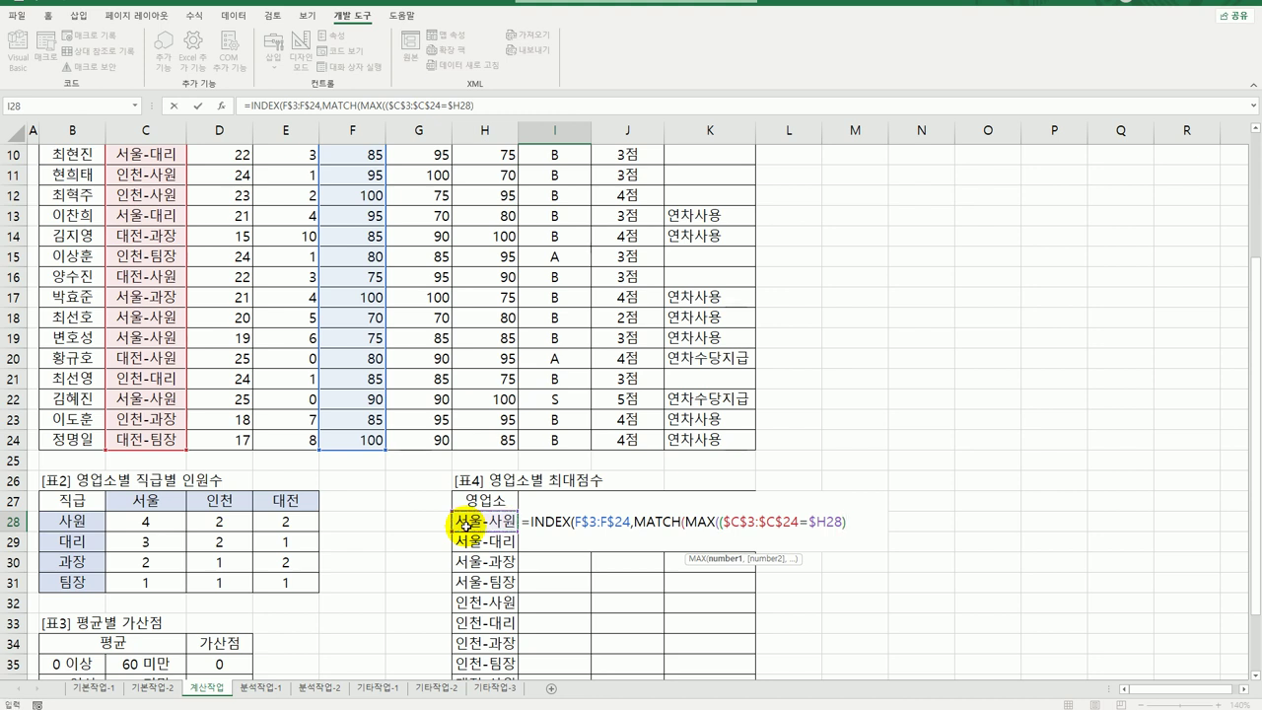
- Multiply the MAX condition by the row-locked 1차평가 range F$3:F$24 and close the MAX function as MATCH's lookup value
text(*)
scroll(390, 444, up, 3)
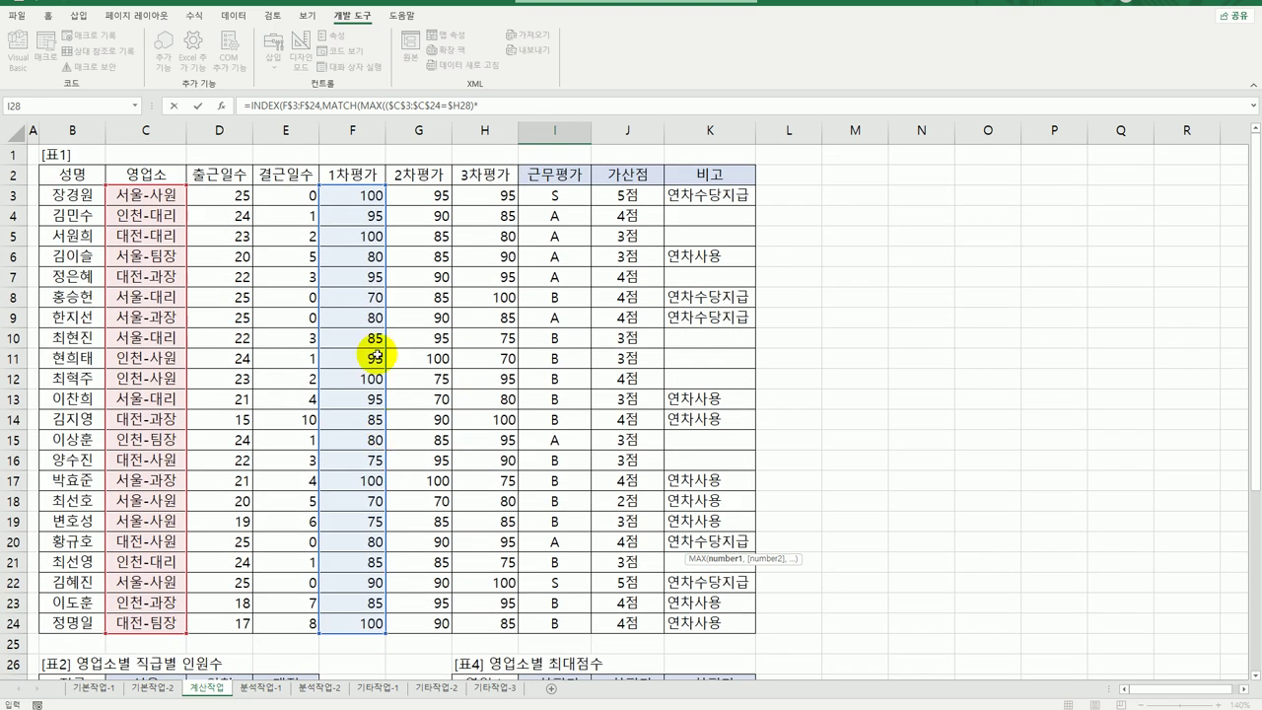
drag(349, 199, 361, 623)
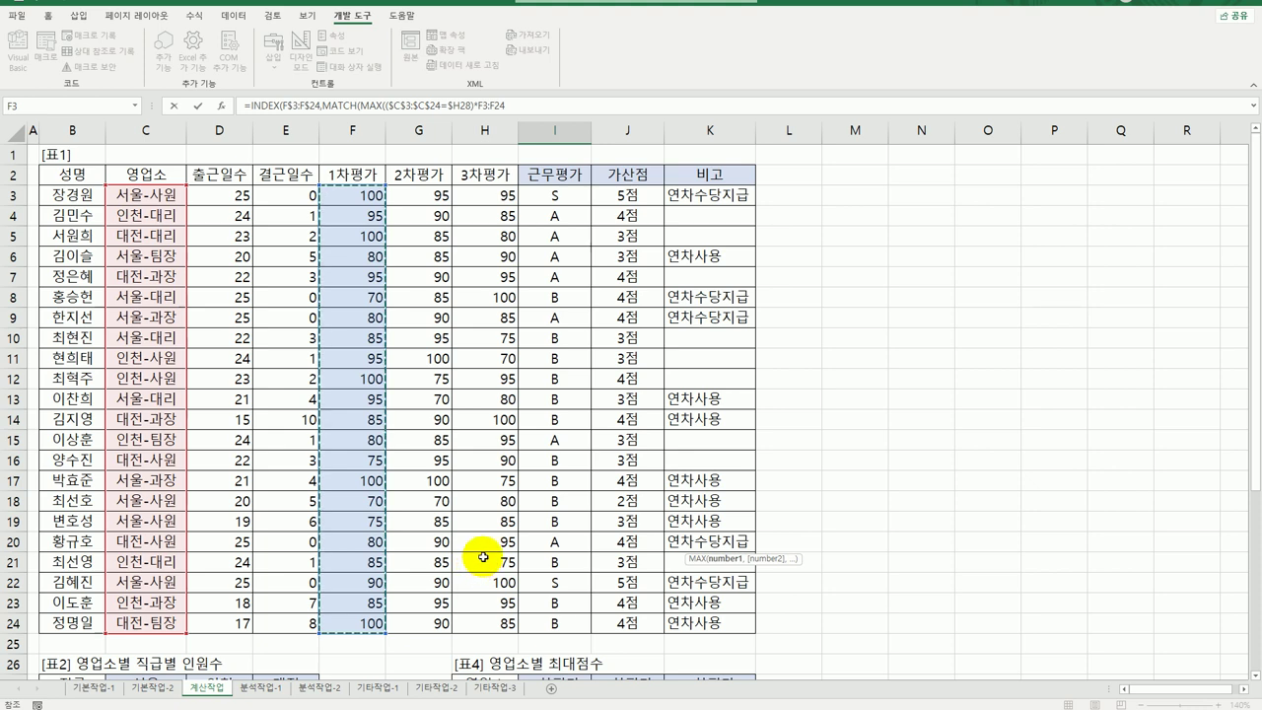
scroll(434, 560, down, 3)
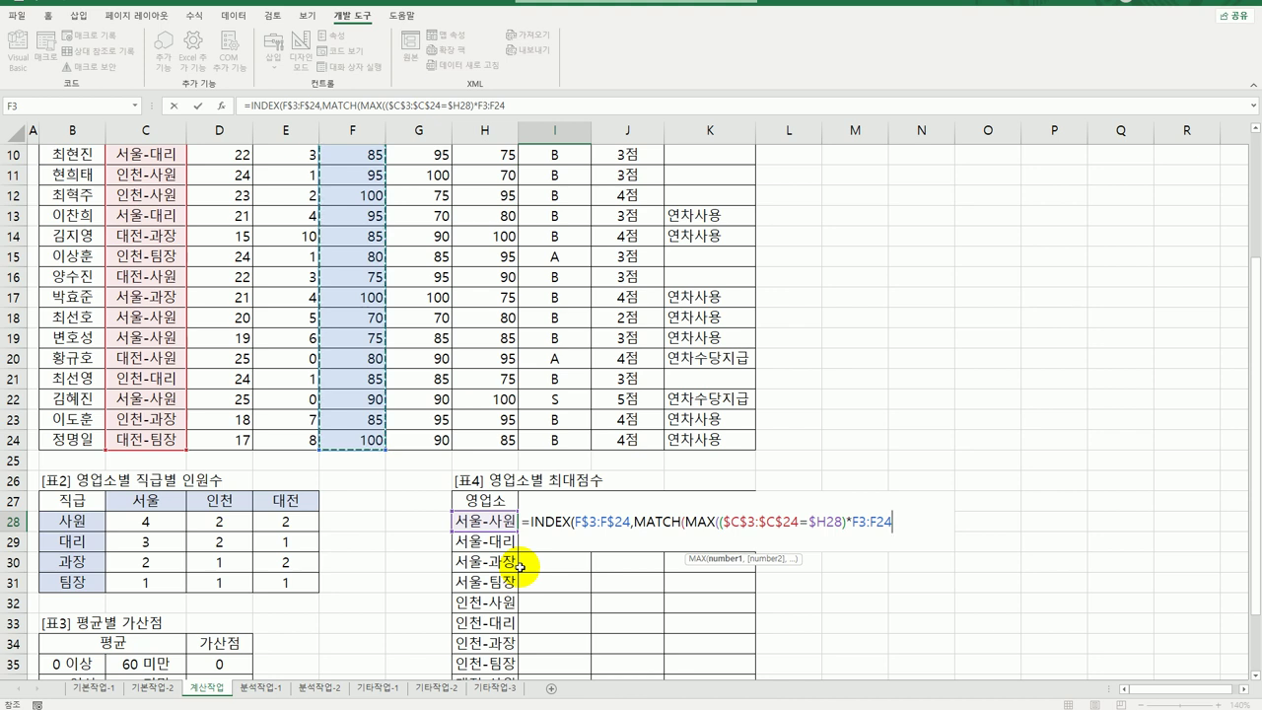
key(F4)
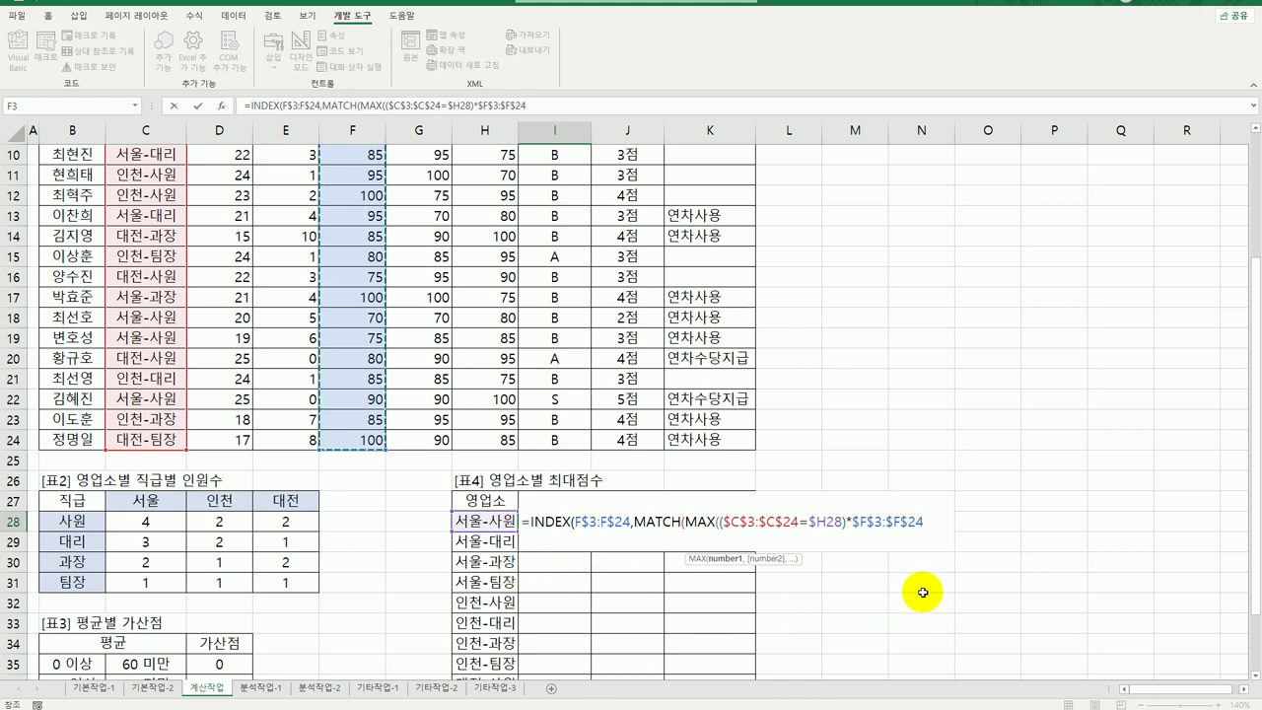
key(F4)
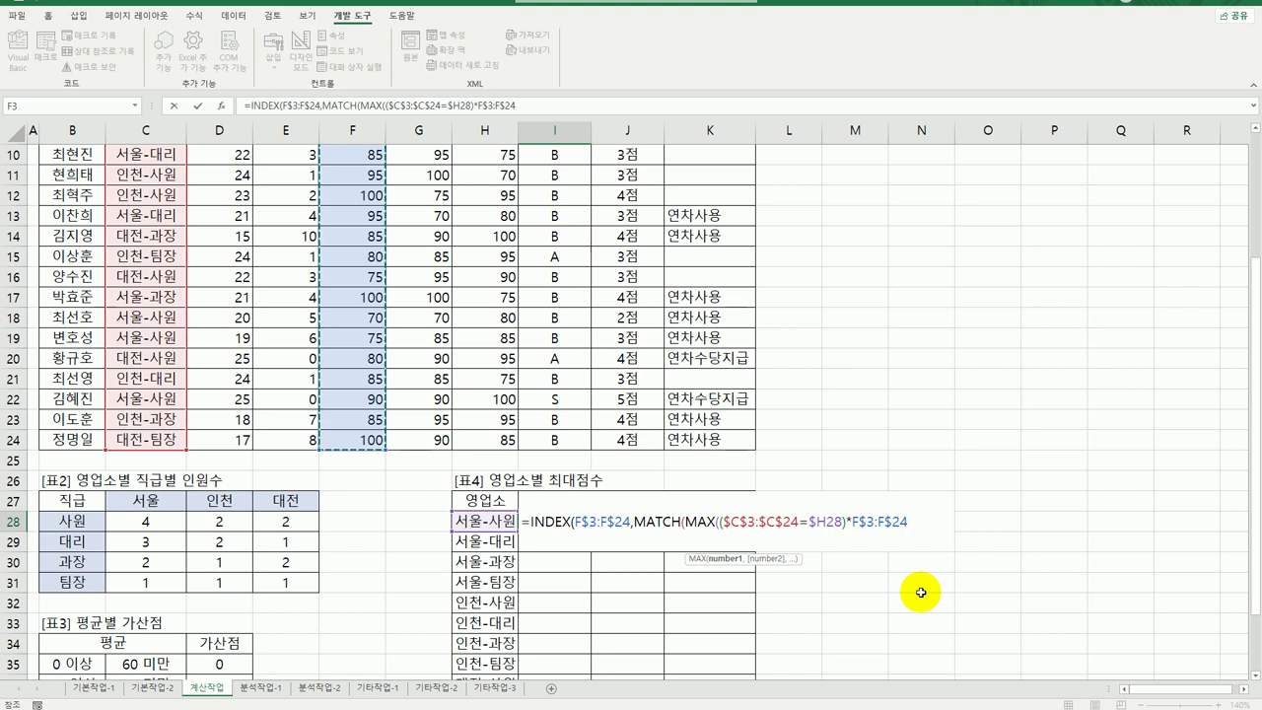
text(),)
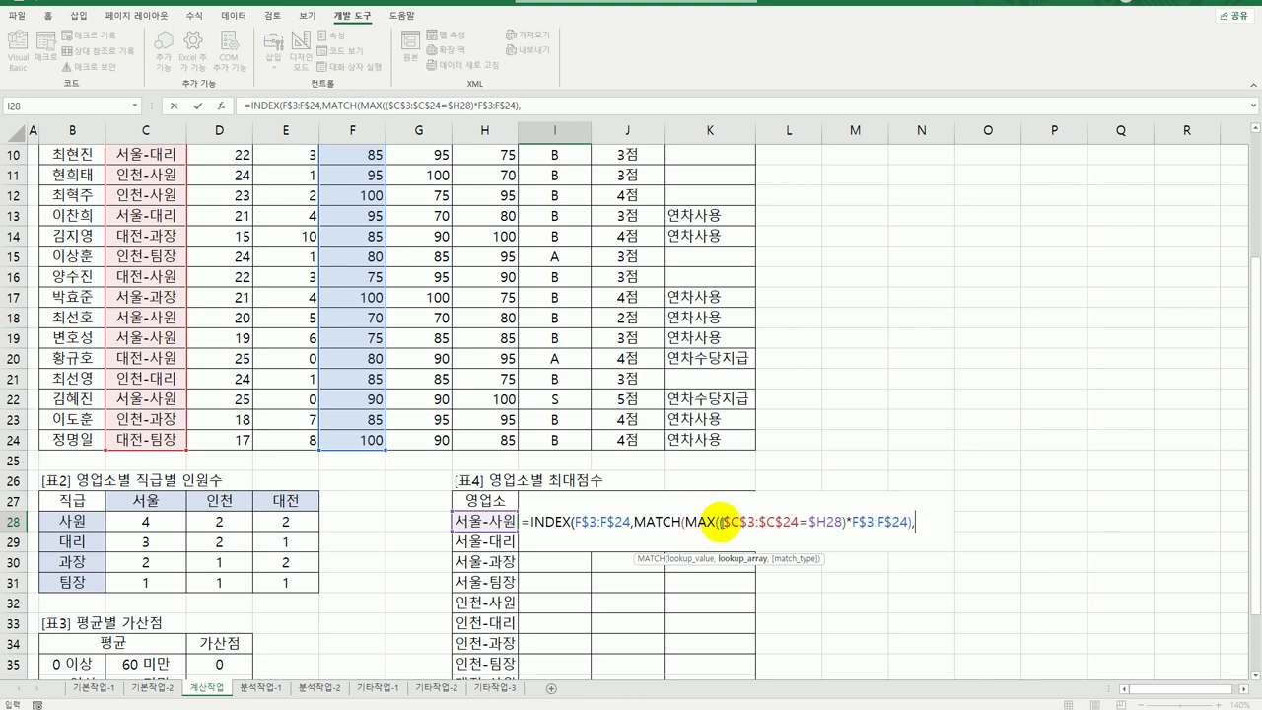
- Copy MAX's argument ($C$3:$C$24=$H28)*F$3:F$24 and insert the copy as MATCH's lookup array
drag(719, 523, 904, 532)
key(ctrl+c)
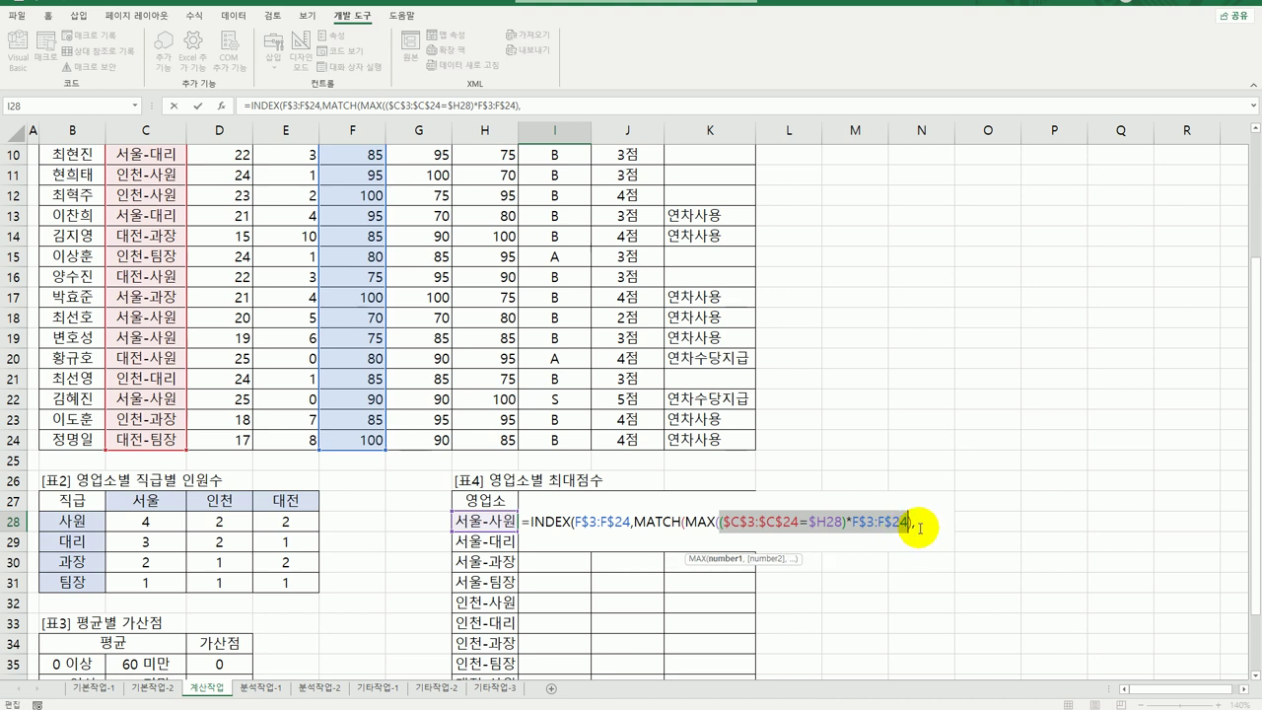
click(918, 528)
key(ctrl+v)
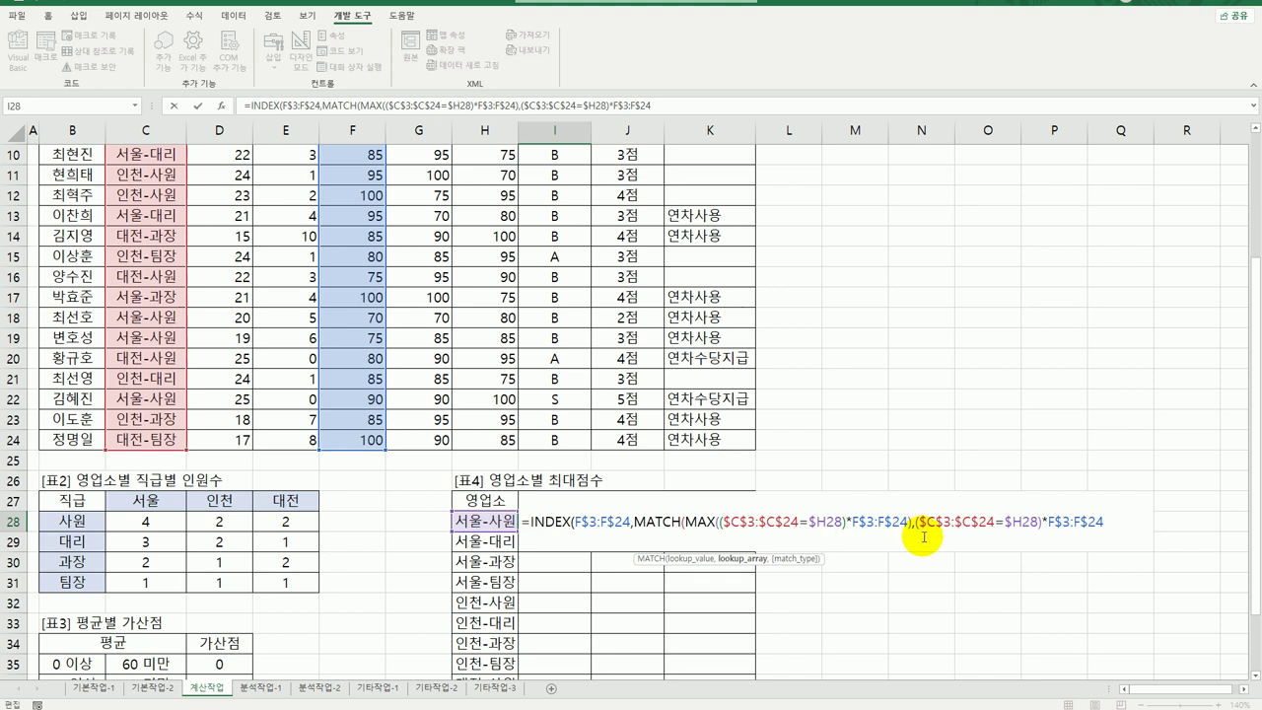
- Set MATCH's match type to 0 (정확히 일치) and close both the MATCH and INDEX functions
text(,)
click(1148, 590)
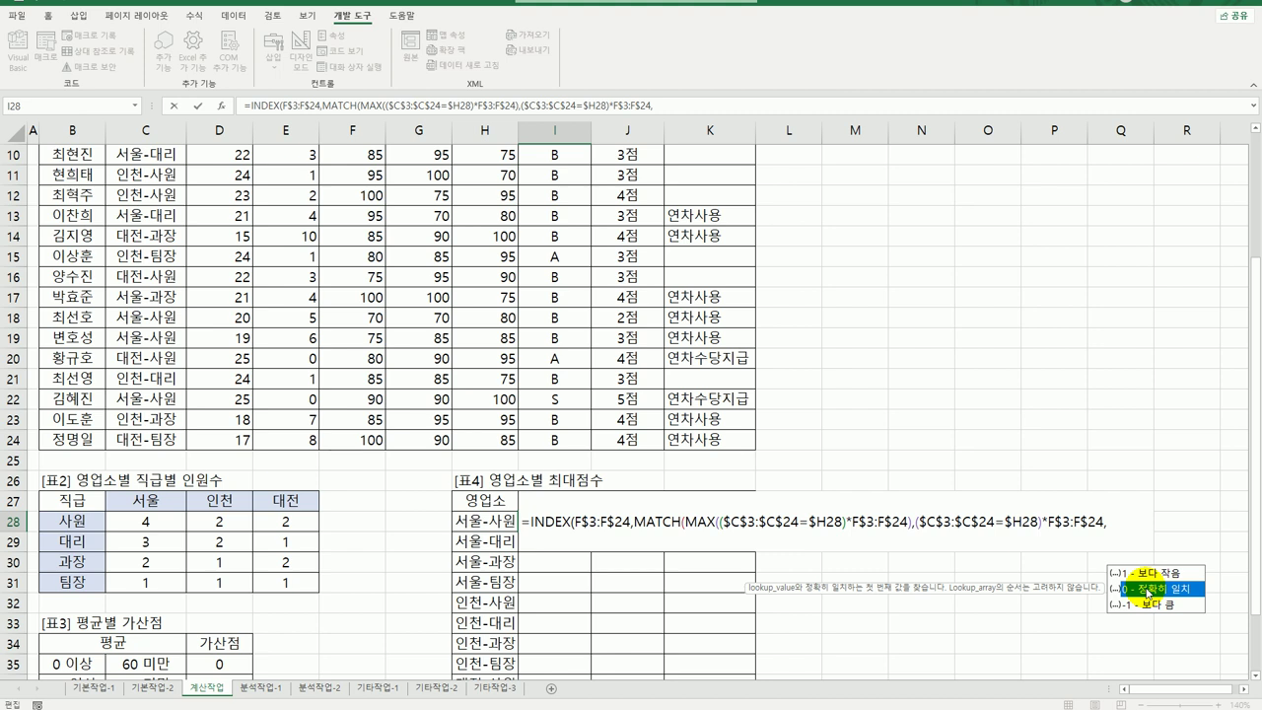
double_click(1149, 590)
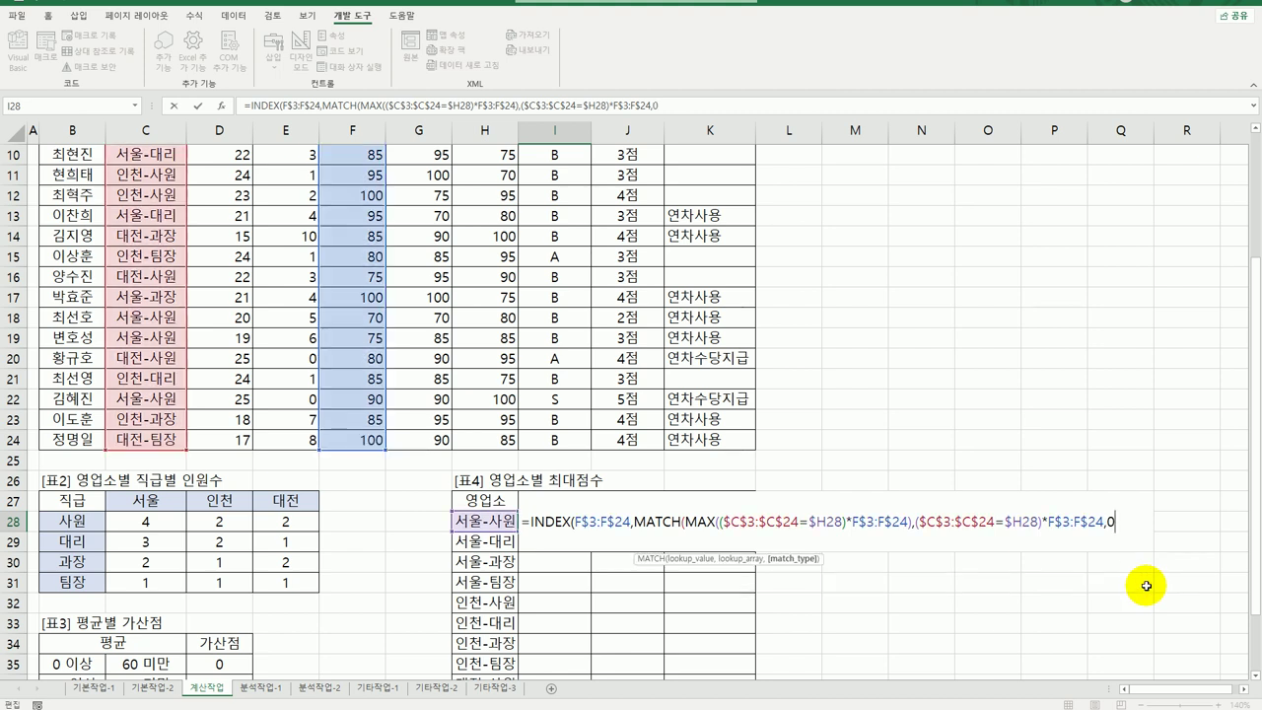
text())
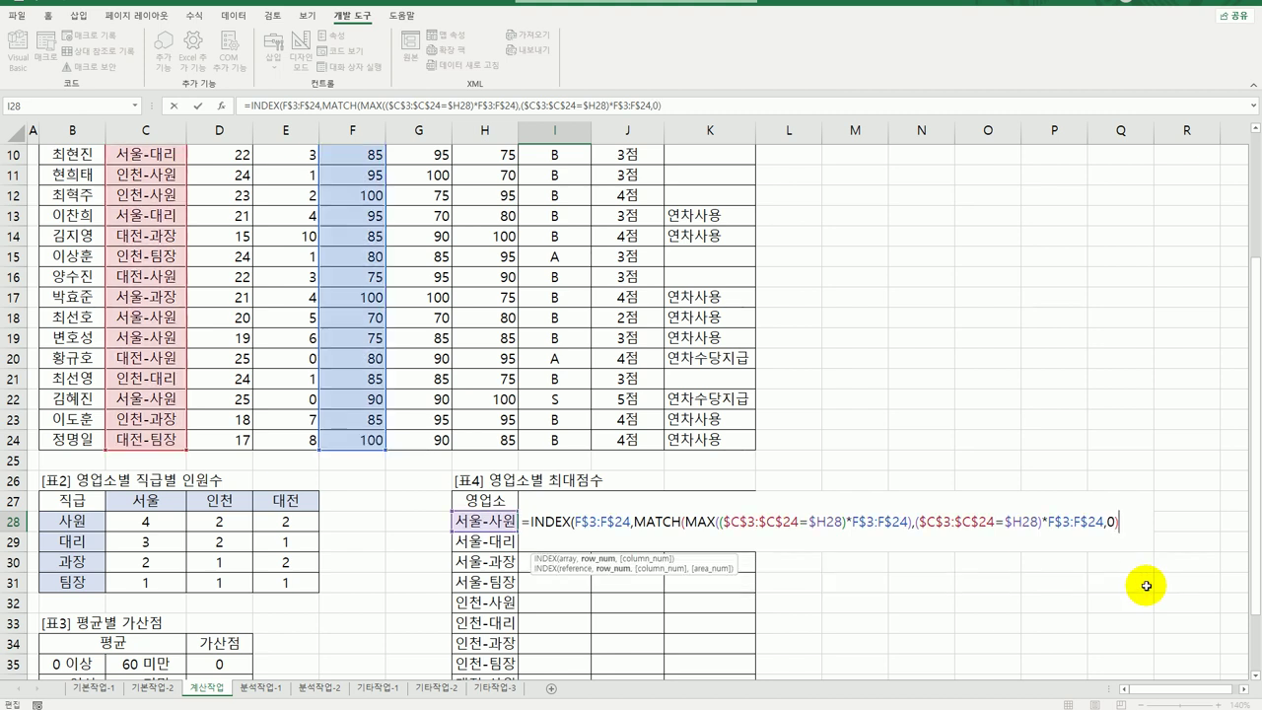
text())
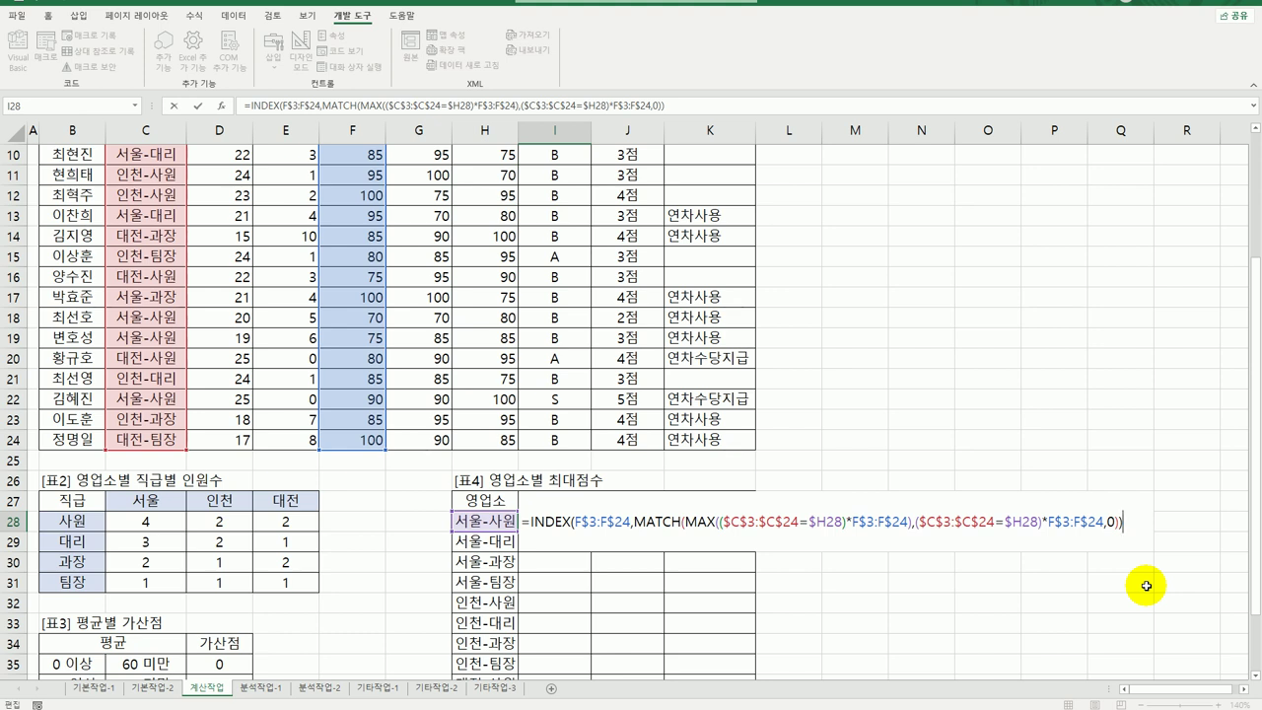
- Commit the I28 formula as an array formula and fill it across 표4's range I28:K39
key(ctrl+shift+Return)
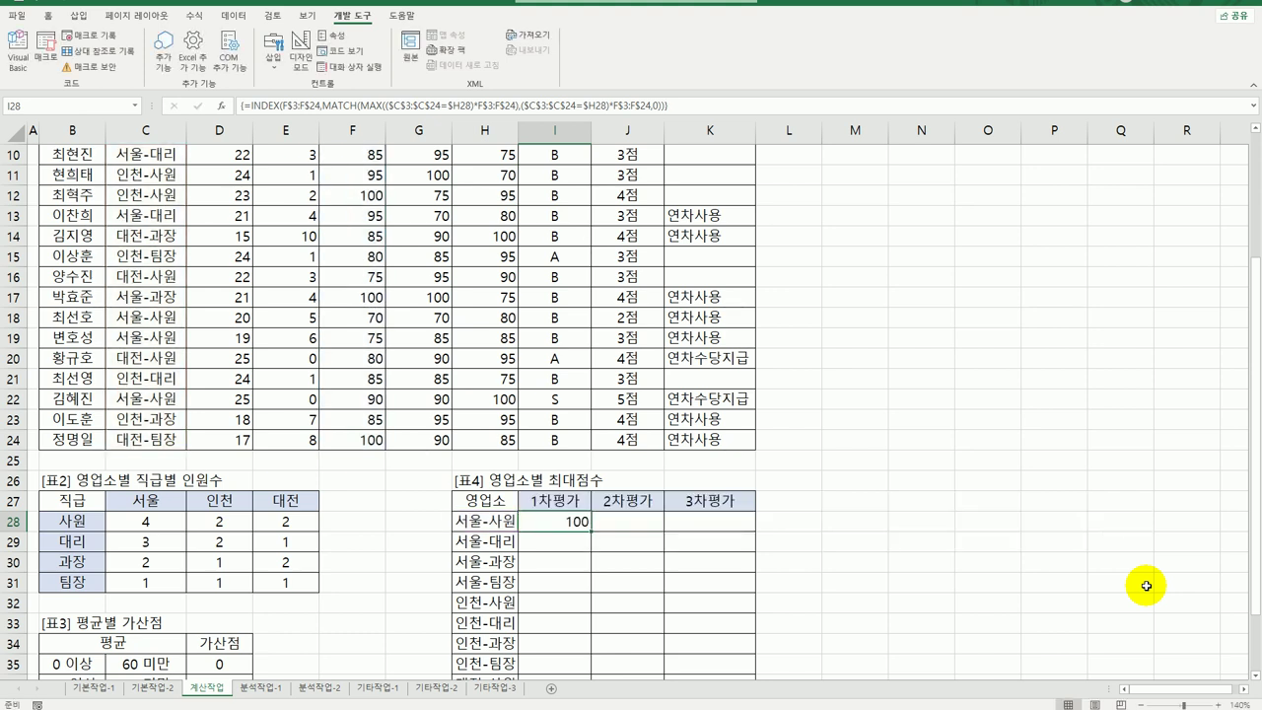
scroll(578, 549, down, 3)
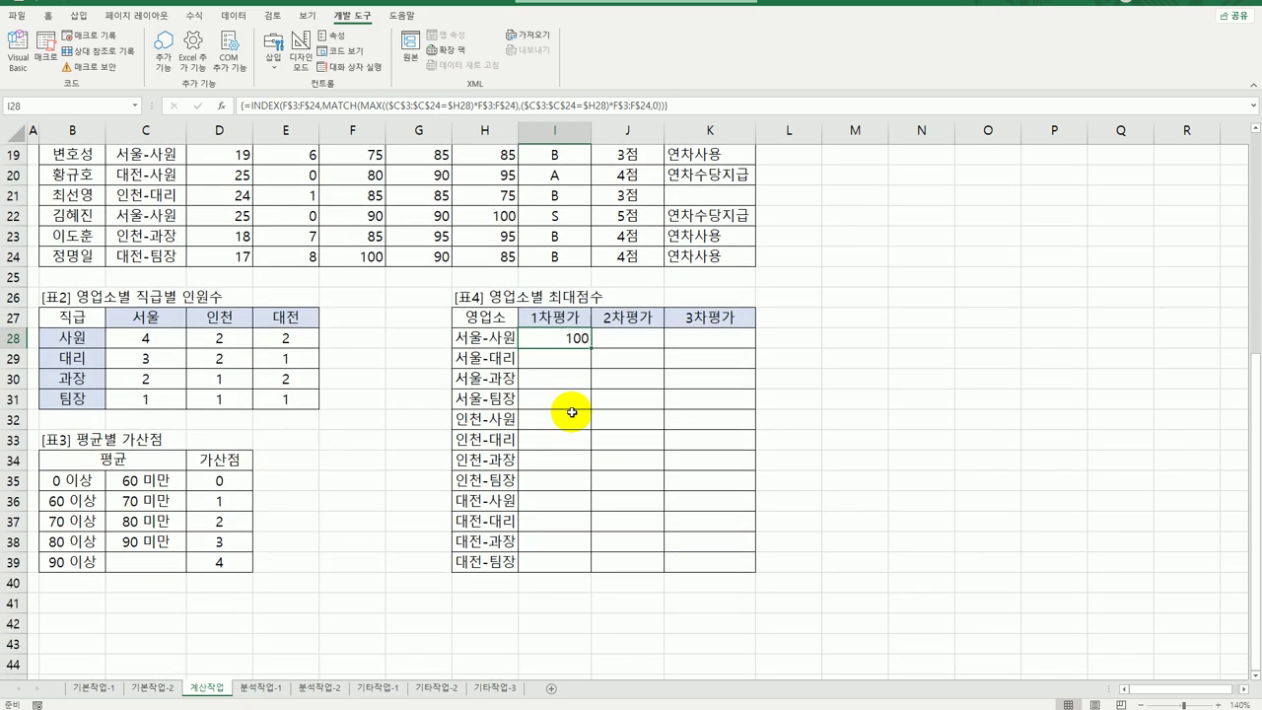
drag(591, 350, 729, 574)
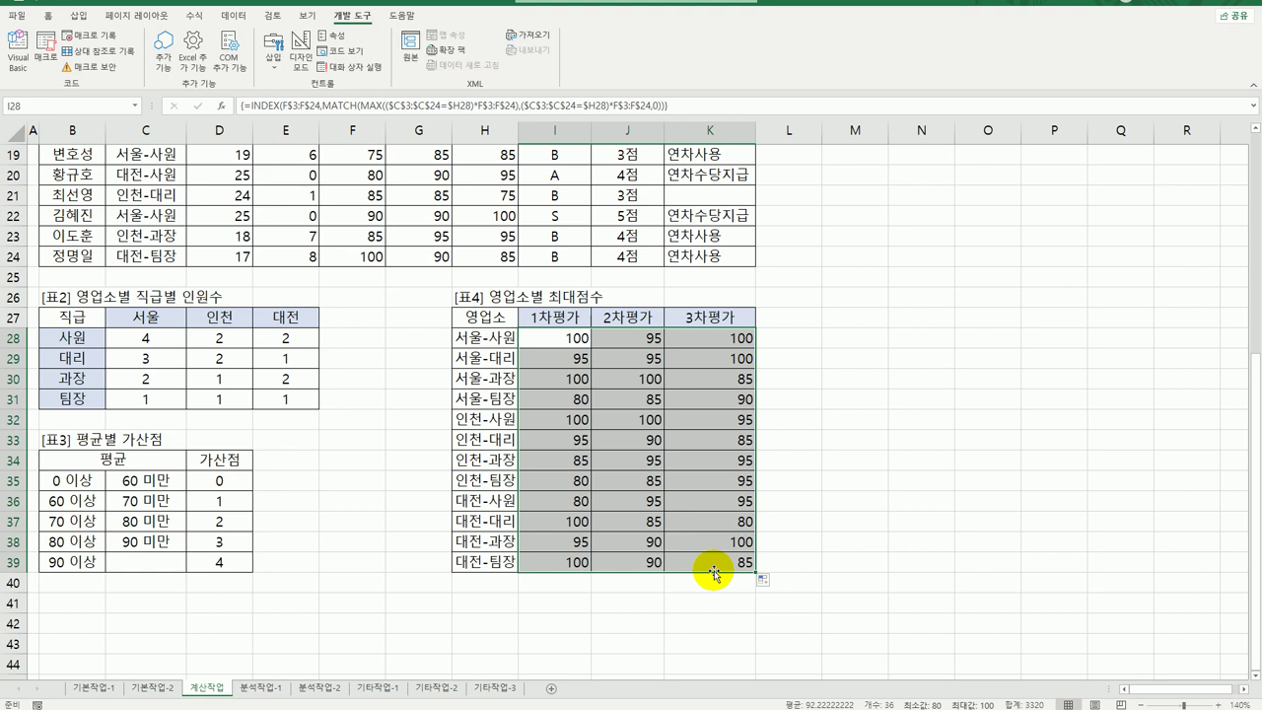
- On the 분석작업-1 sheet, start a Microsoft Query import at cell A4 with MS Access Database* as the data source
click(261, 687)
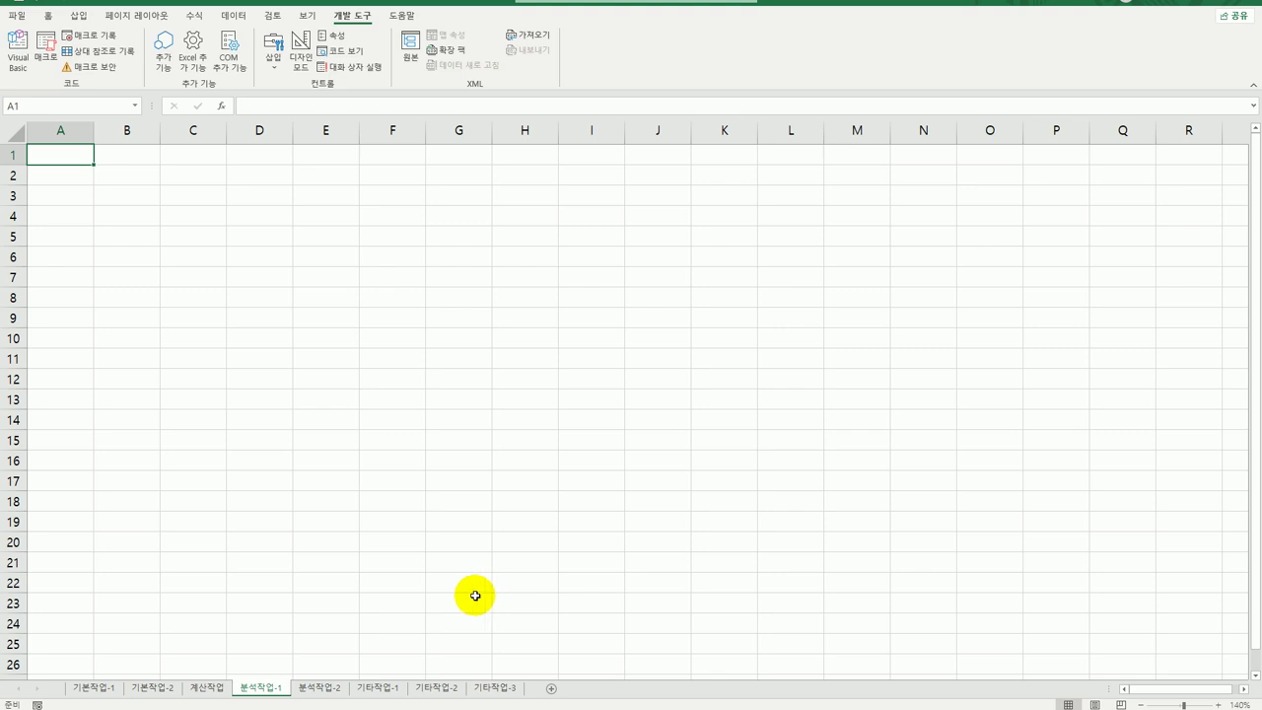
click(69, 223)
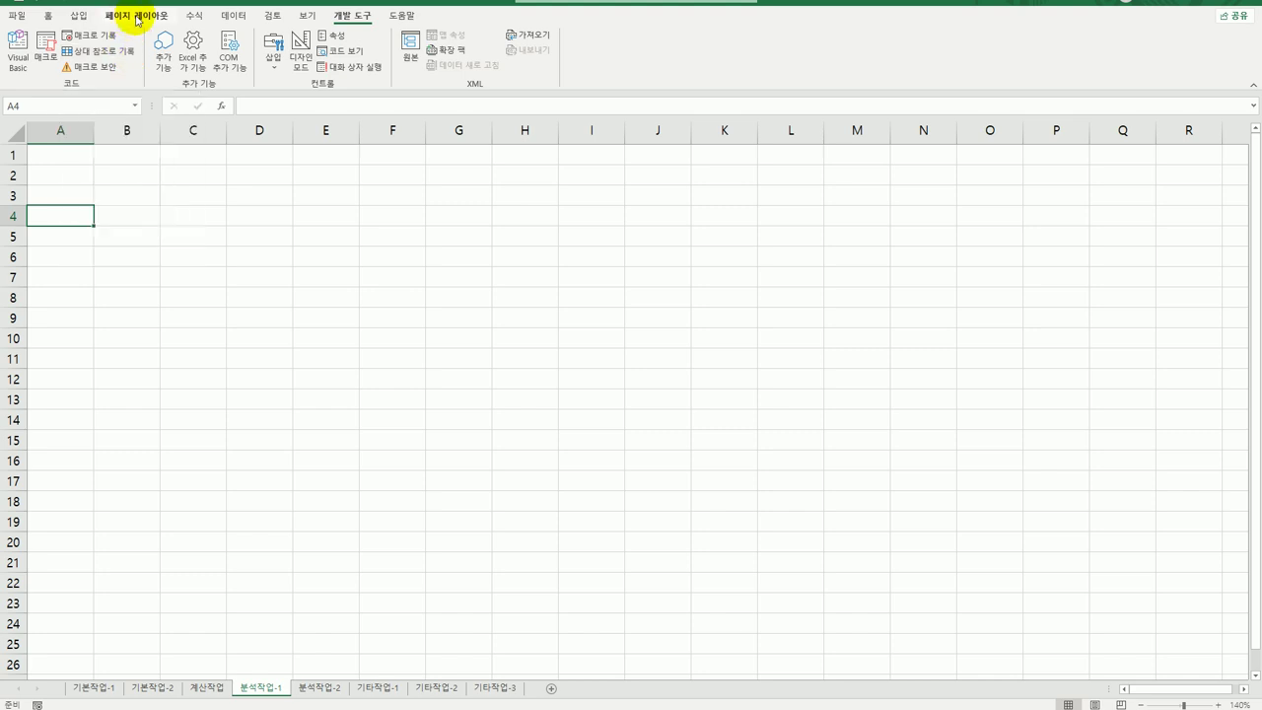
click(228, 17)
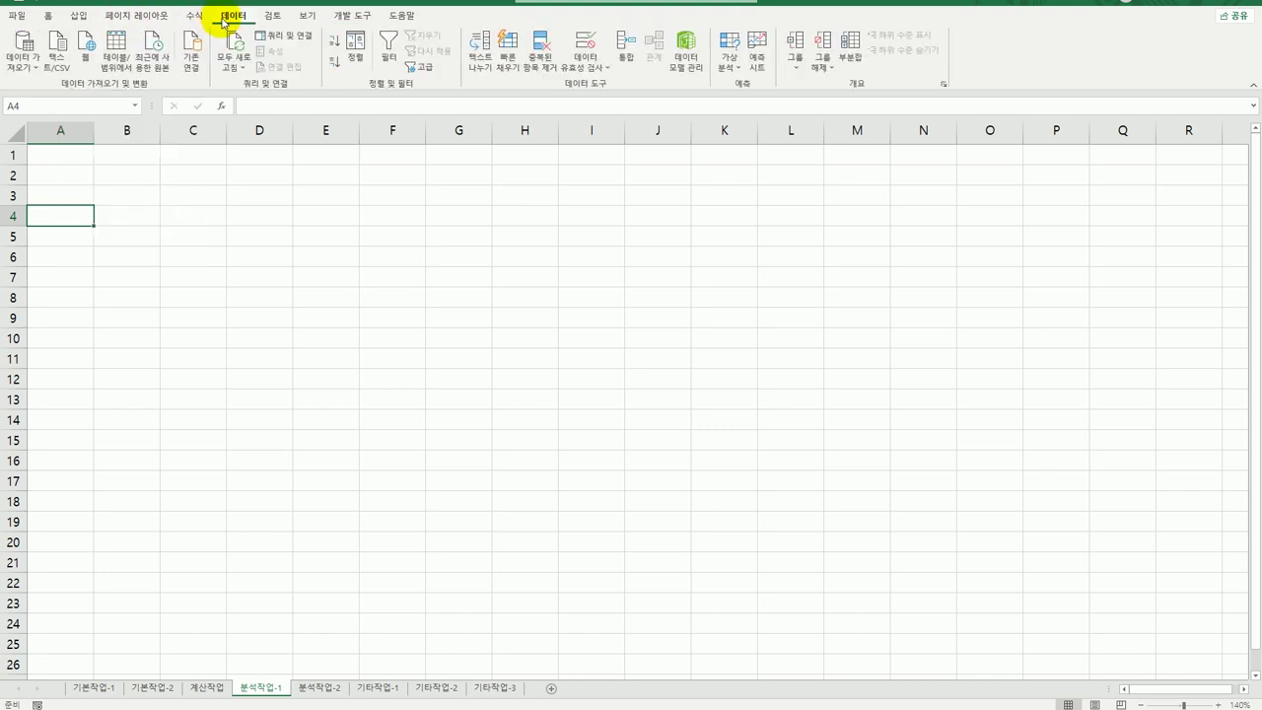
click(28, 67)
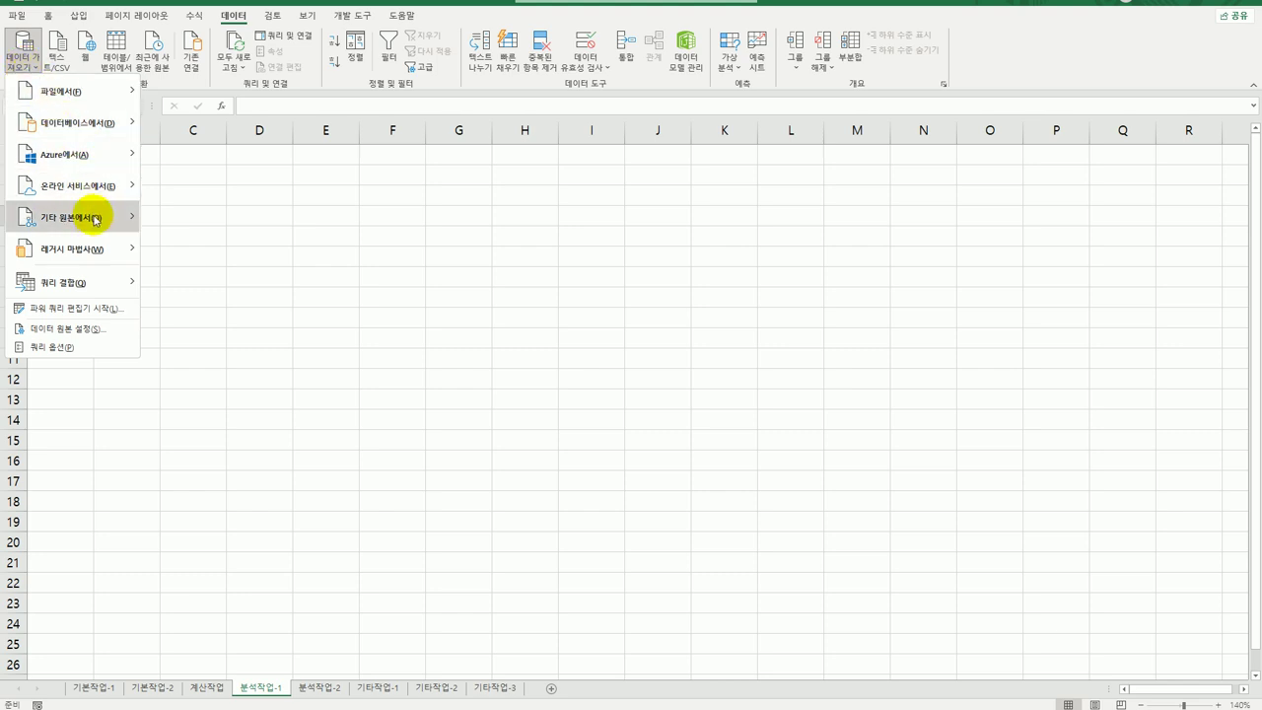
mouse_move(96, 219)
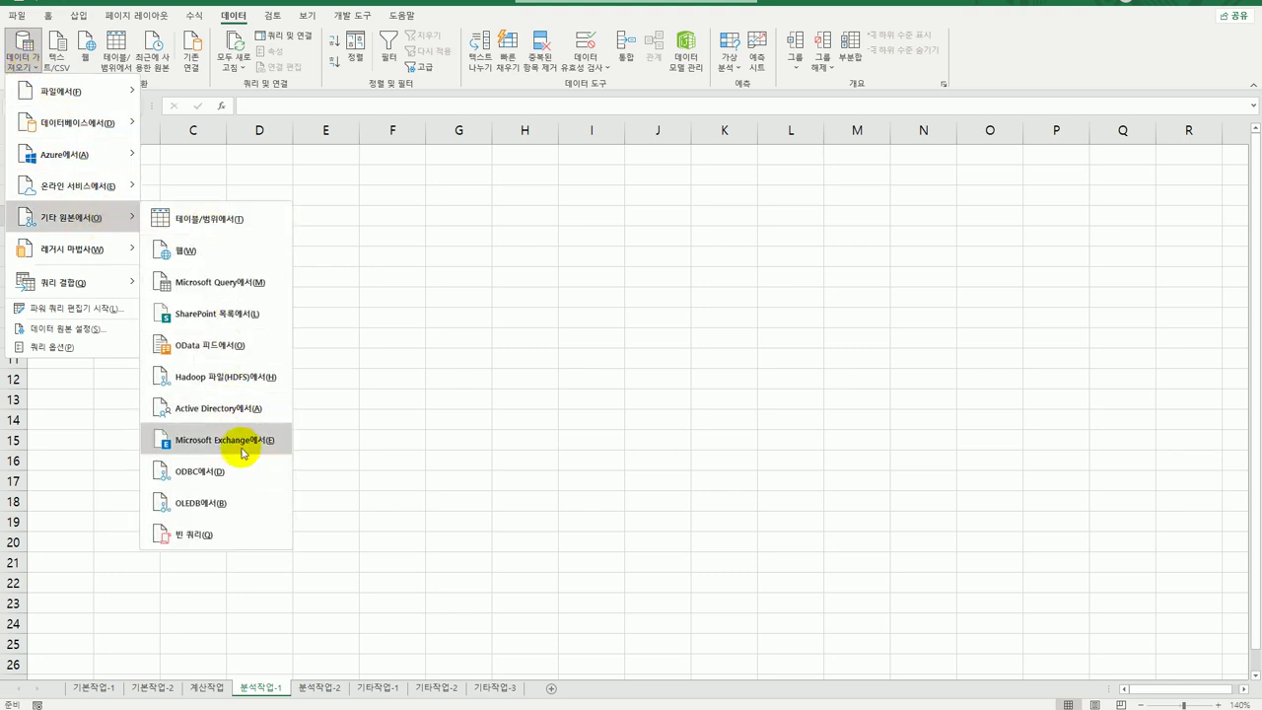
click(249, 284)
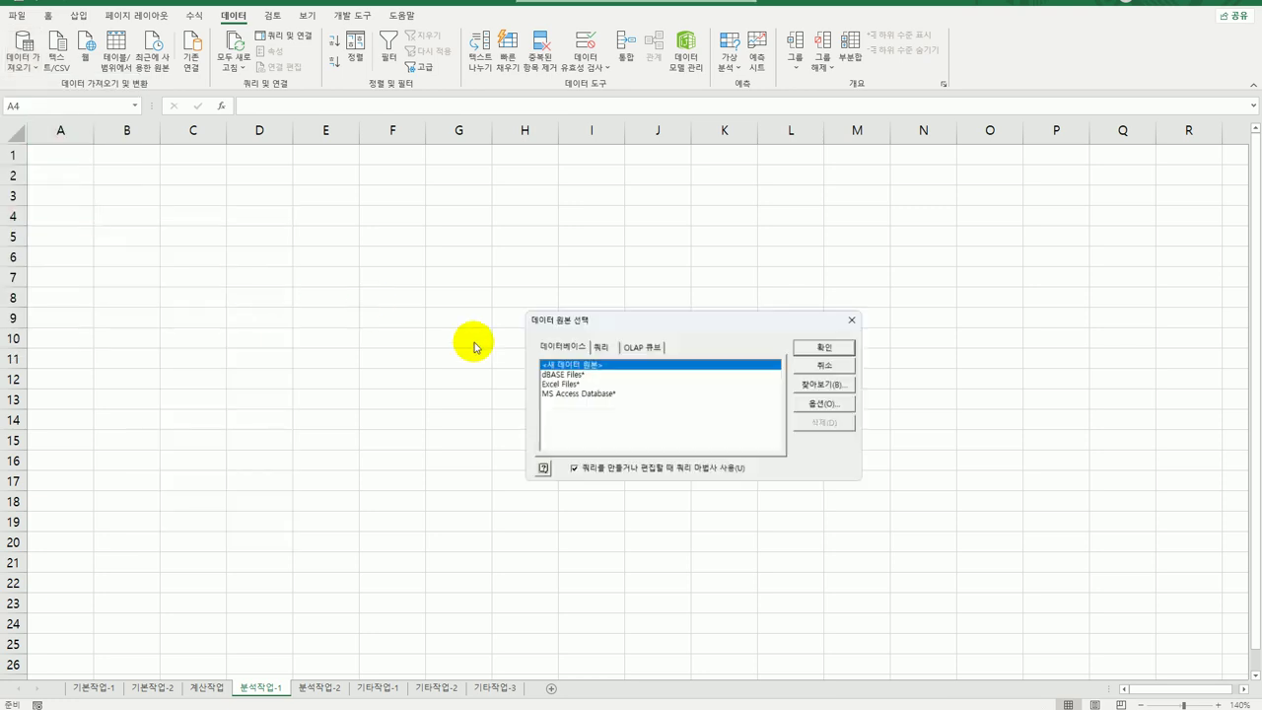
click(604, 395)
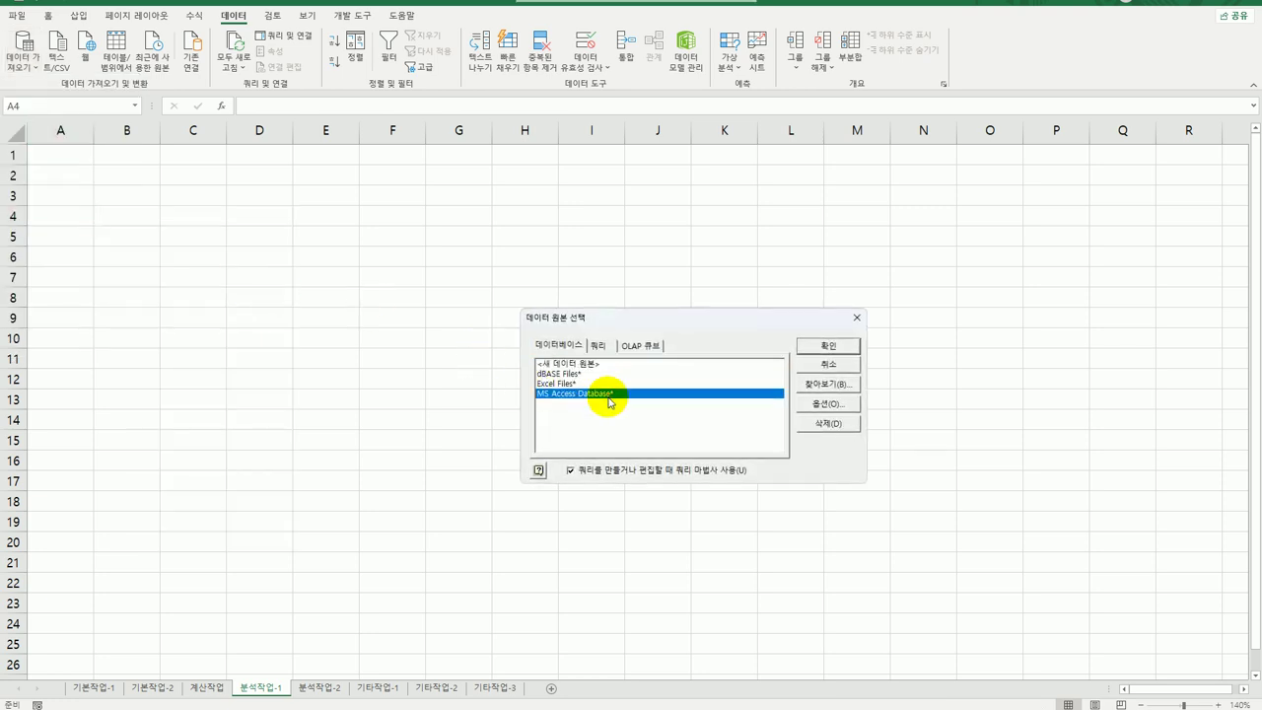
click(824, 346)
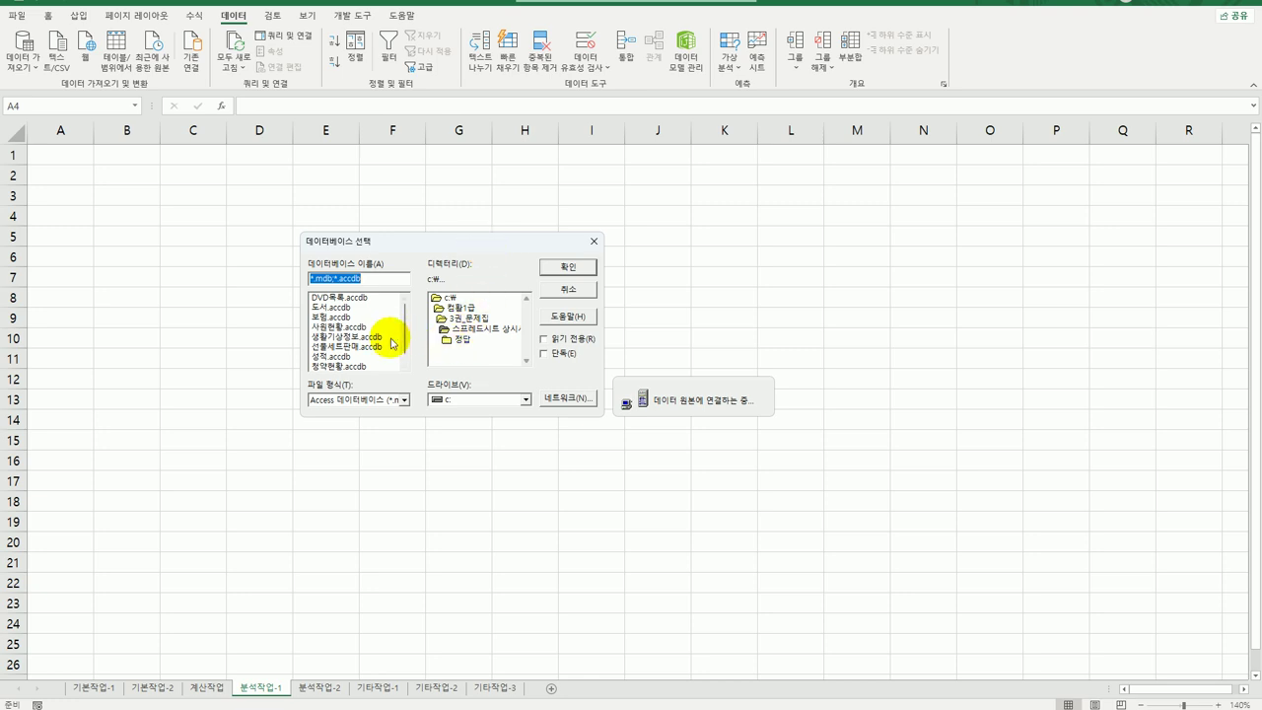
- Choose the Access database 사원현황.accdb as the query's data source
click(360, 336)
click(357, 326)
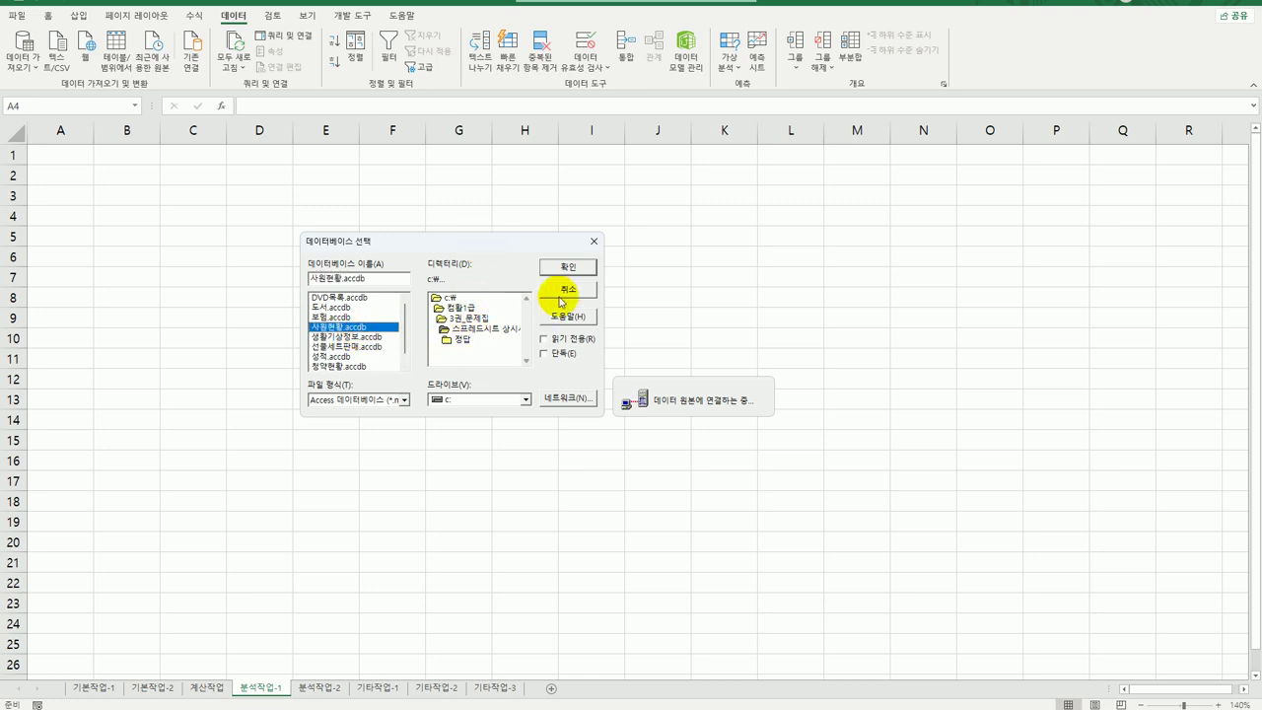
click(566, 265)
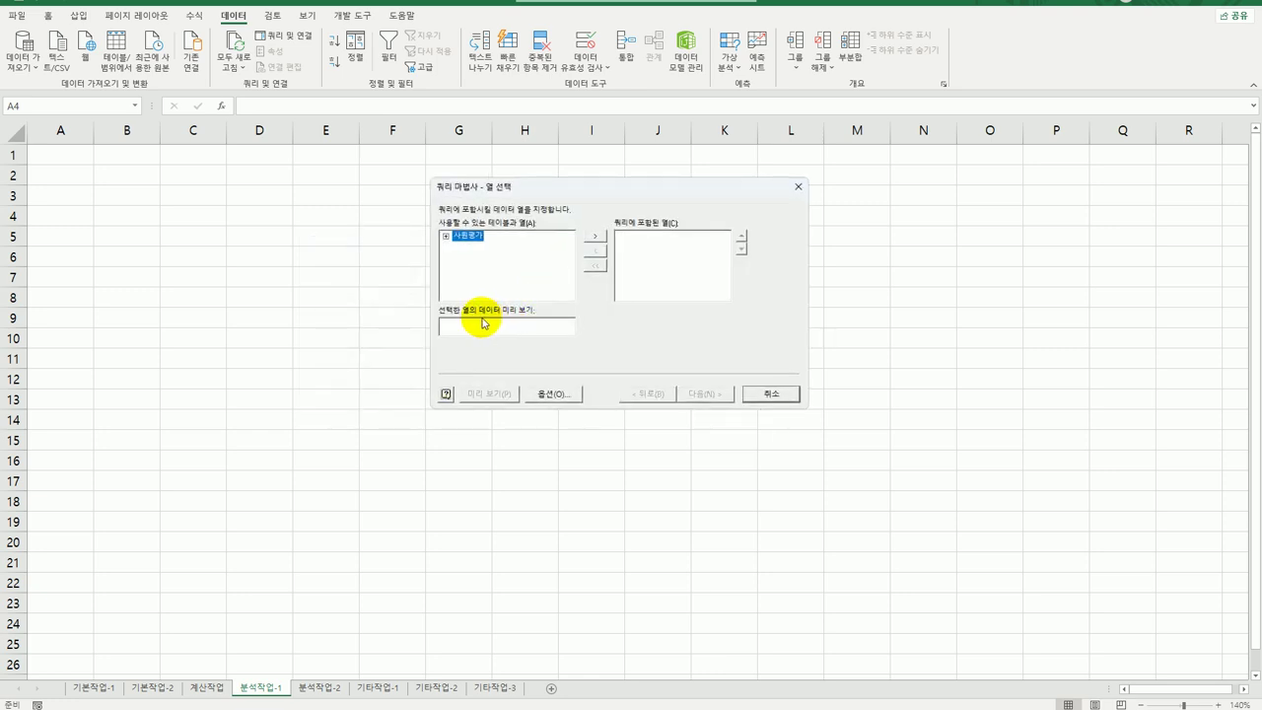
- Add the columns 영업소, 입사일, 직급, 1차평가, 2차평가 and 3차평가 from the 사원평가 table to the query
double_click(468, 243)
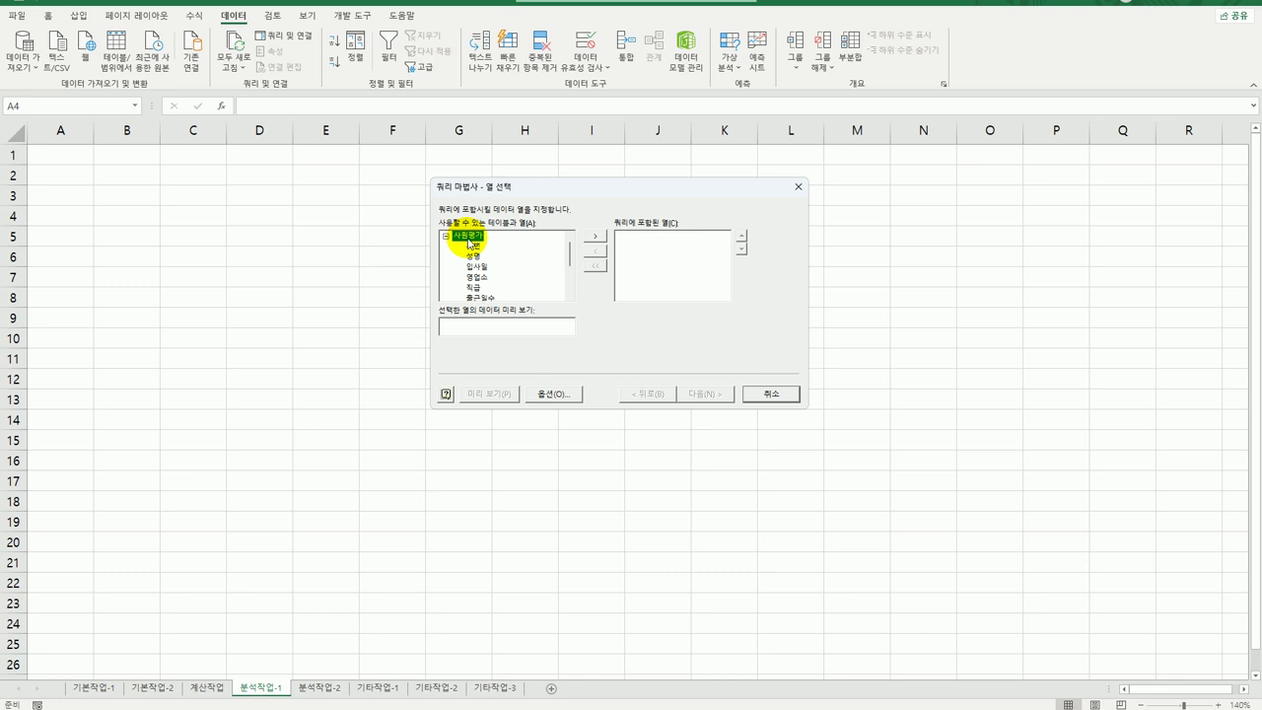
double_click(475, 277)
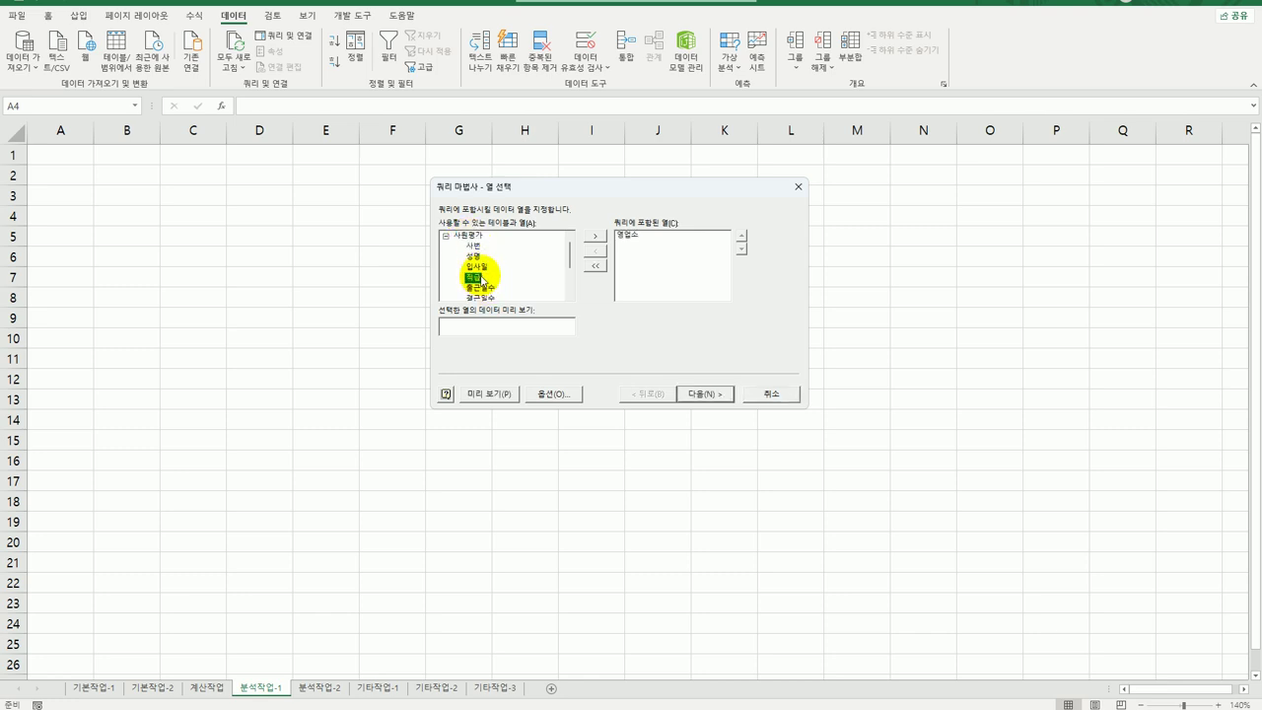
double_click(476, 266)
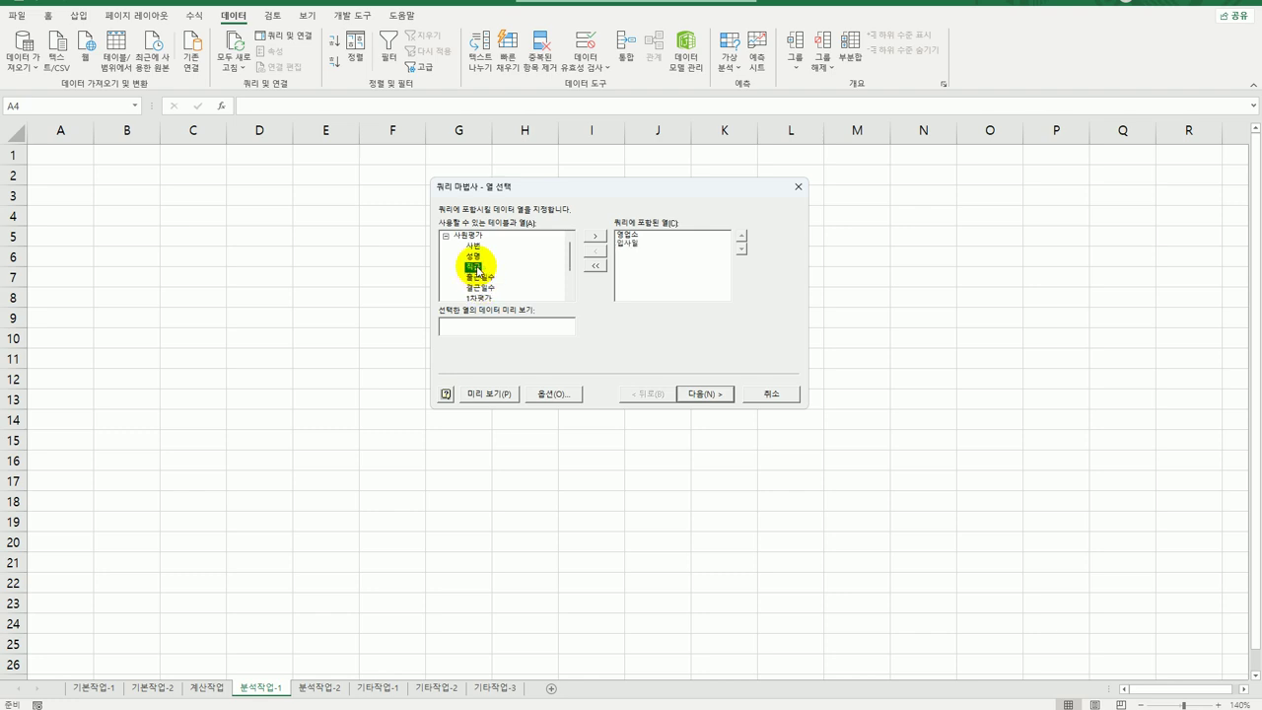
double_click(475, 267)
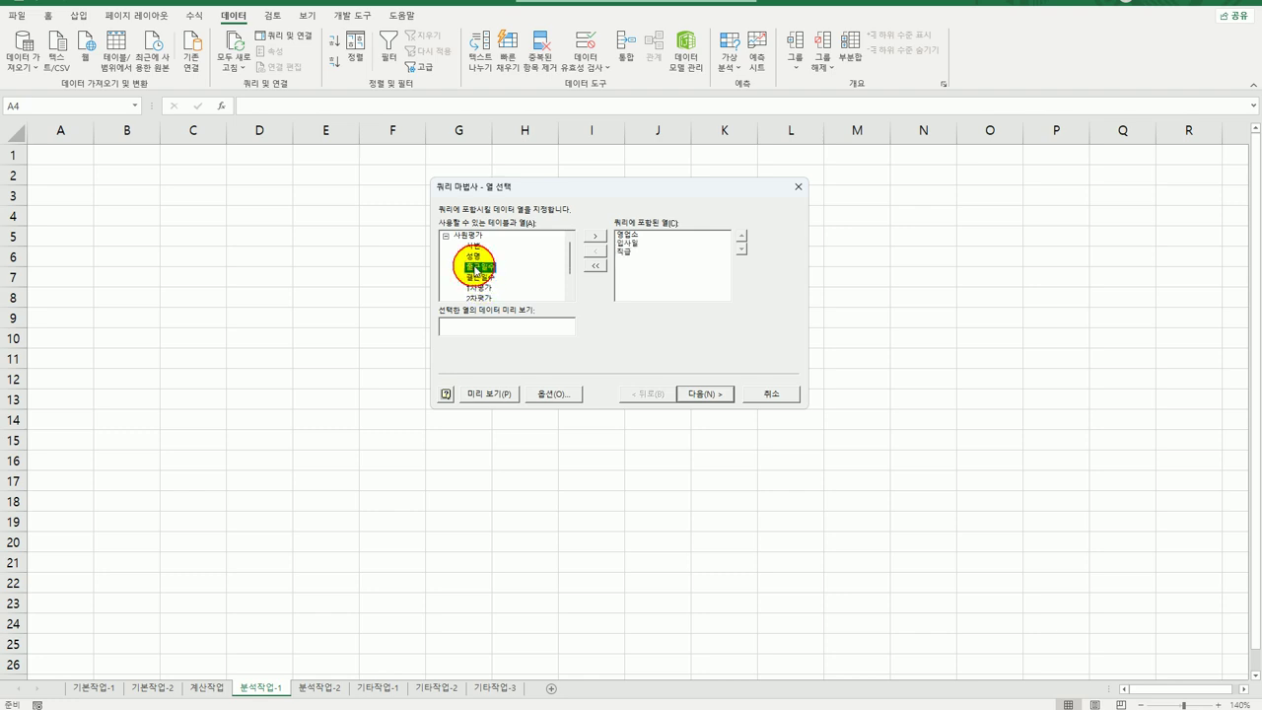
double_click(480, 287)
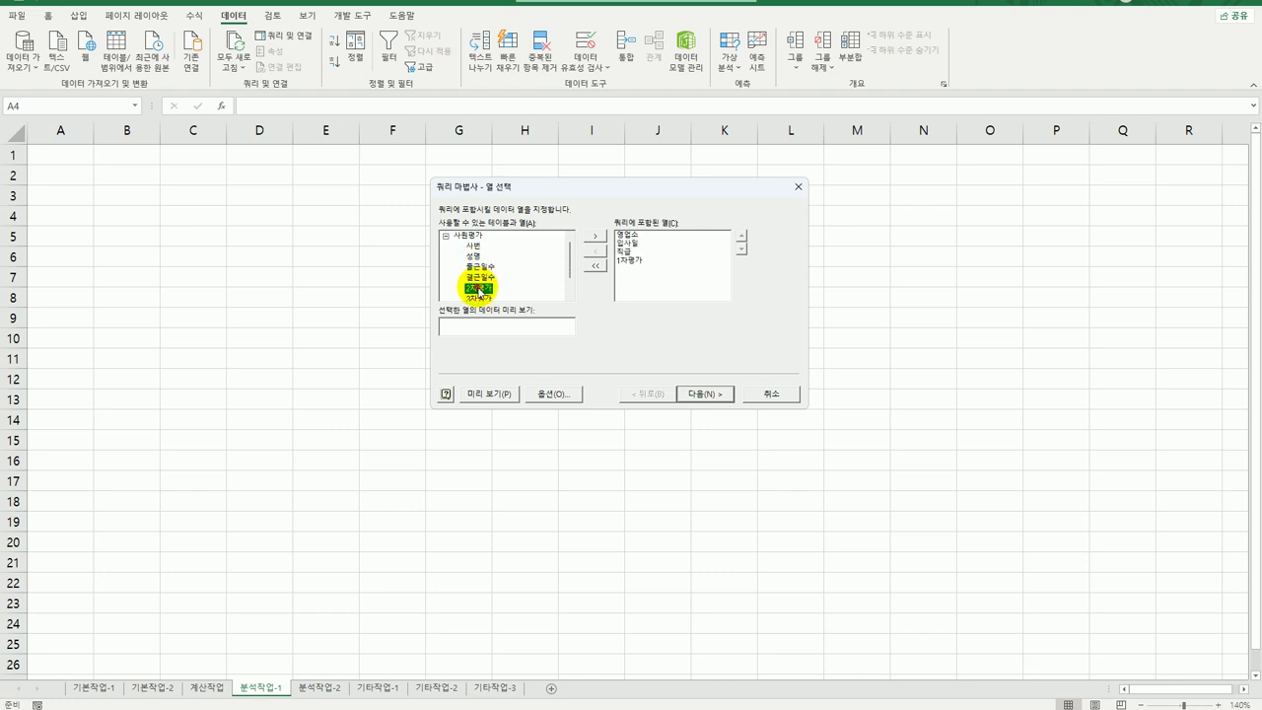
double_click(479, 288)
double_click(479, 288)
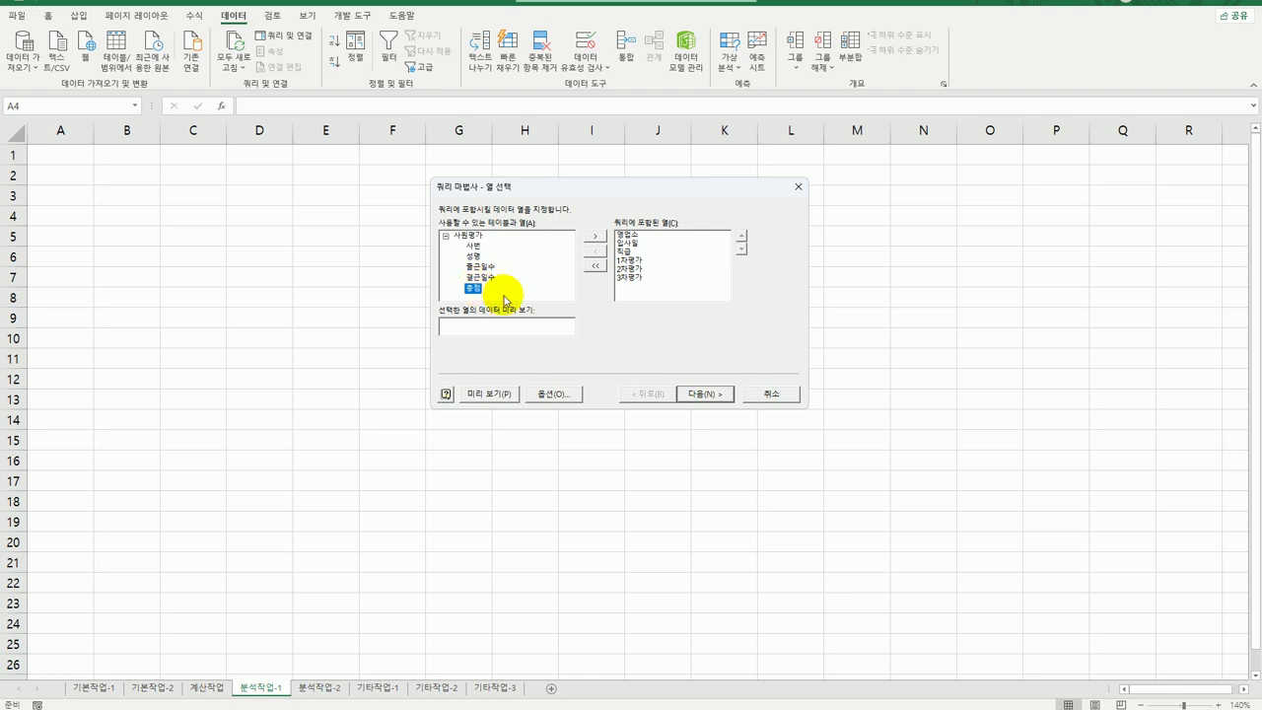
- Finish the query without filtering or sorting and import the data as a PivotTable report at cell A4 of the existing worksheet
click(695, 396)
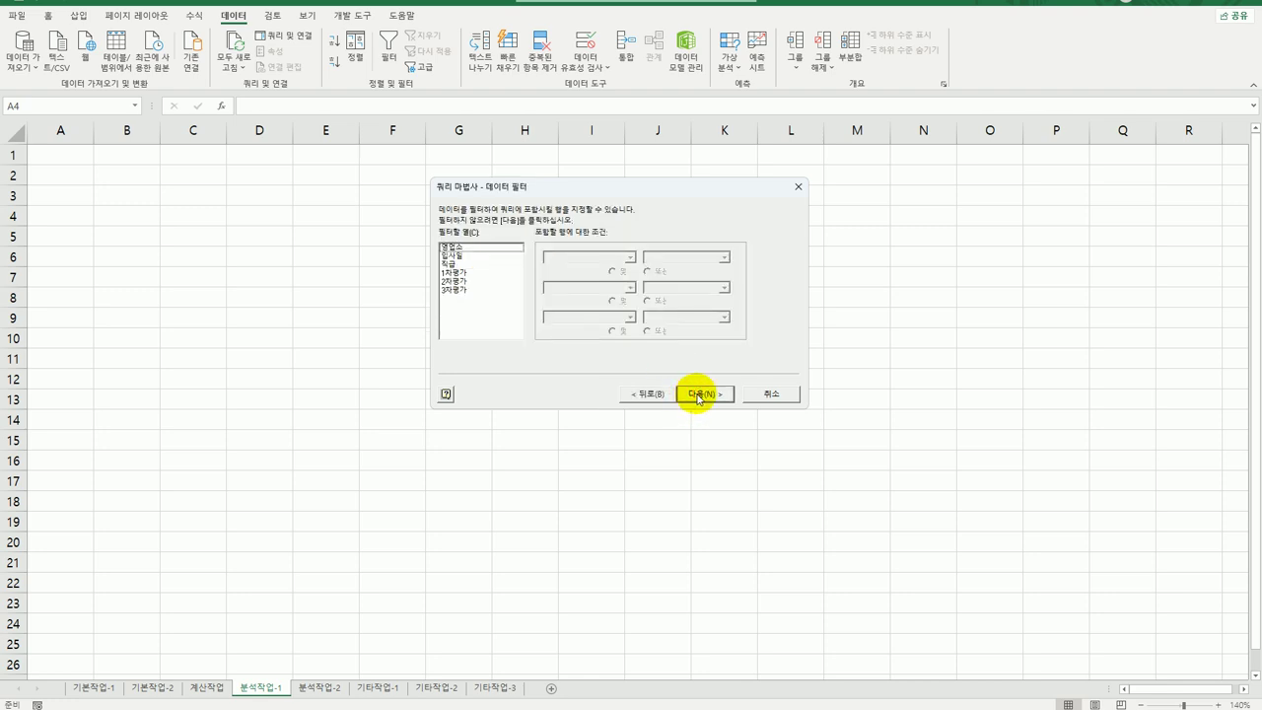
click(697, 396)
click(697, 396)
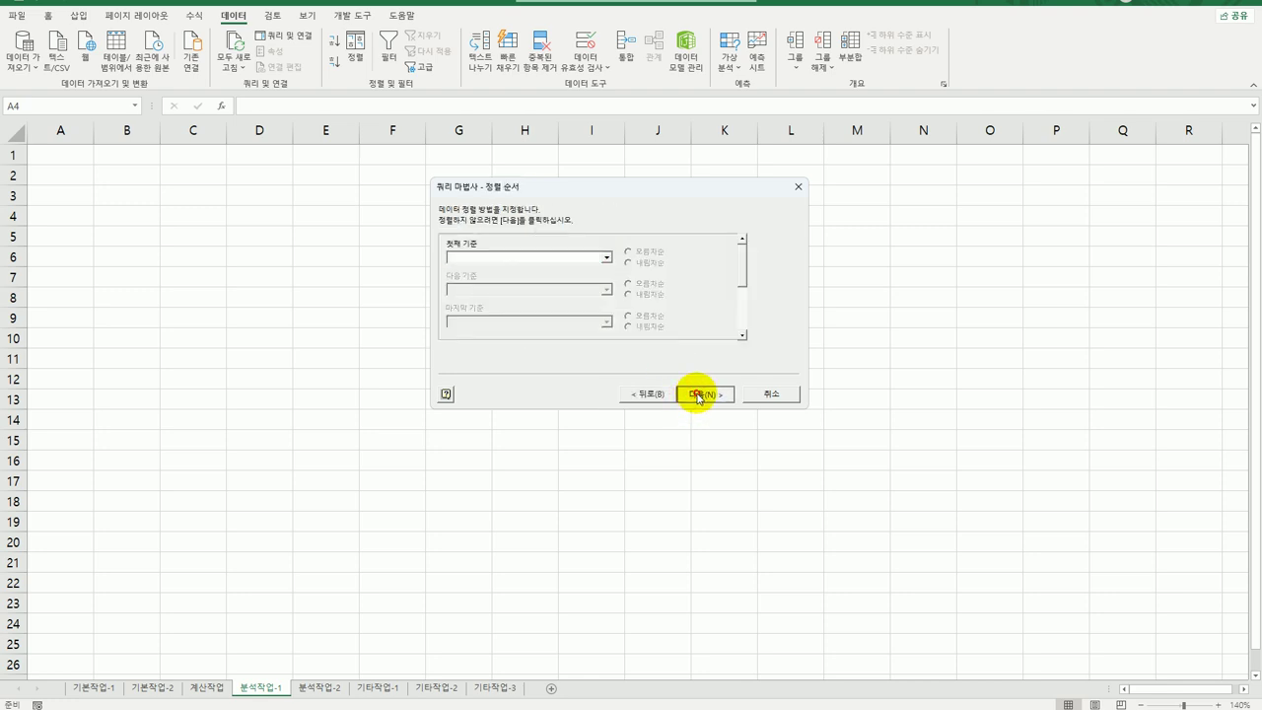
click(697, 395)
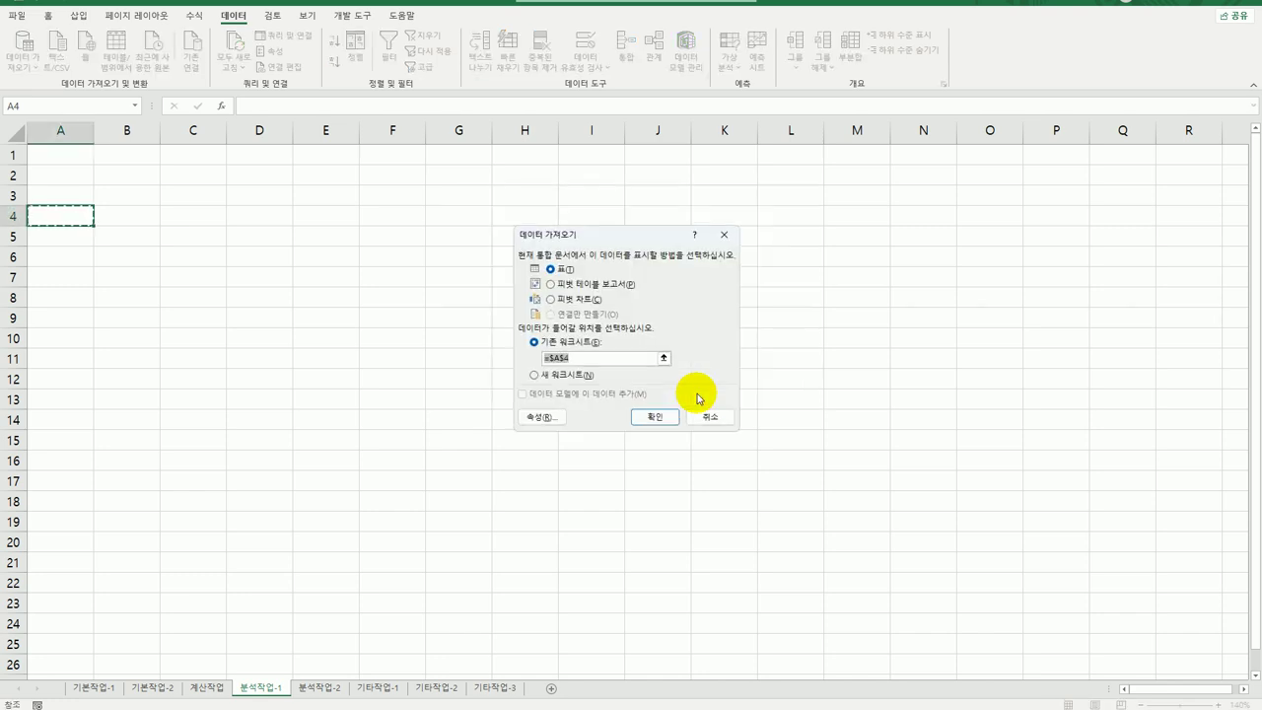
click(595, 286)
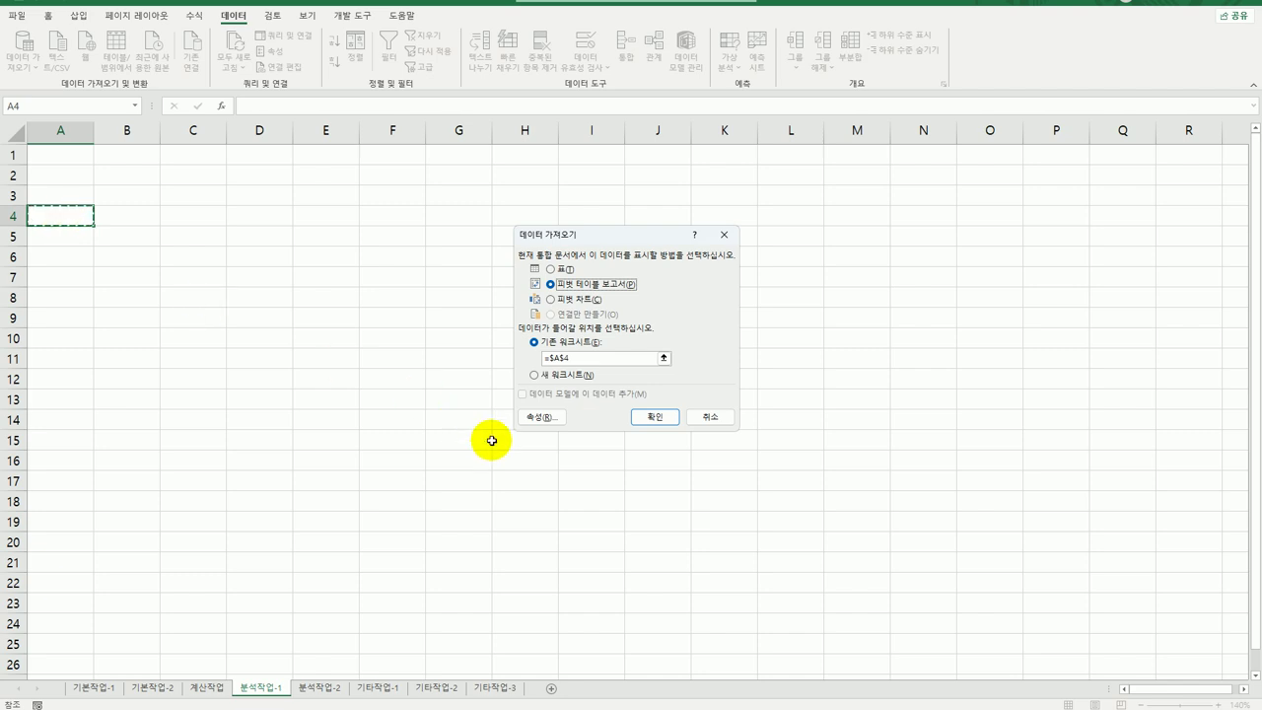
click(649, 418)
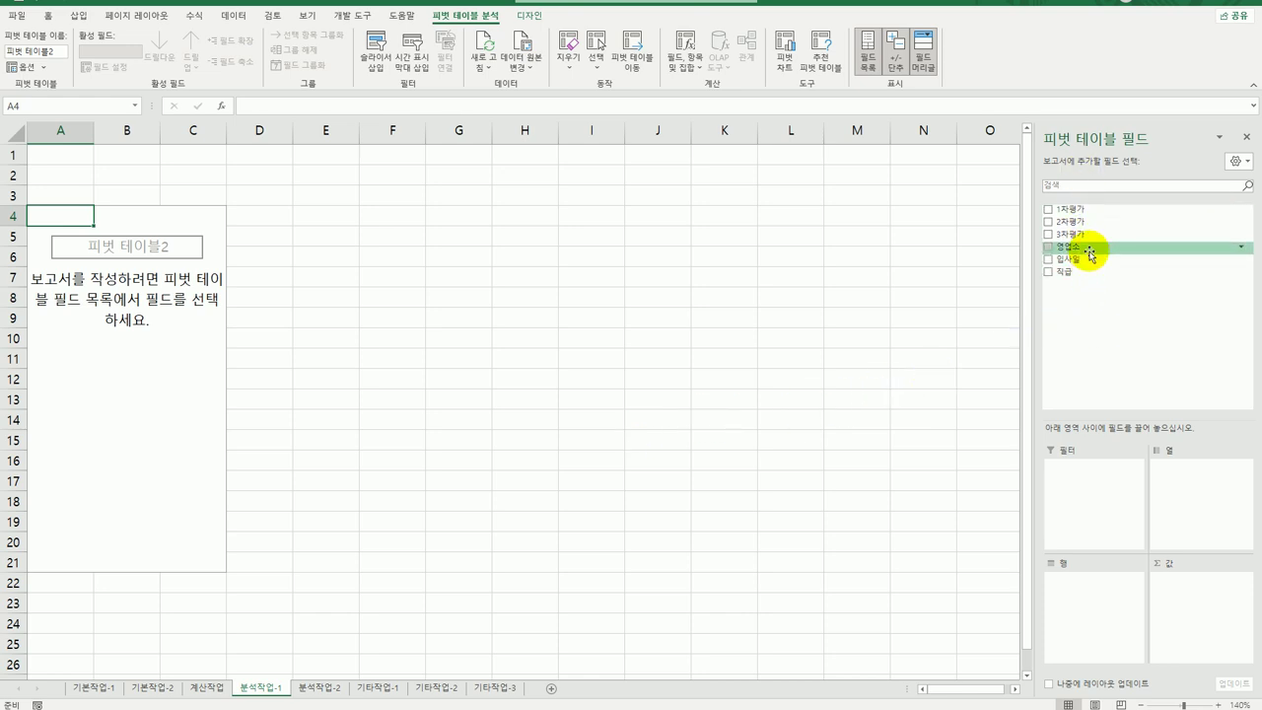
- Lay out the pivot table with 영업소 as filter, 입사일 and 직급 as rows, and 1차평가, 2차평가 and 3차평가 as values
drag(1089, 252, 1088, 488)
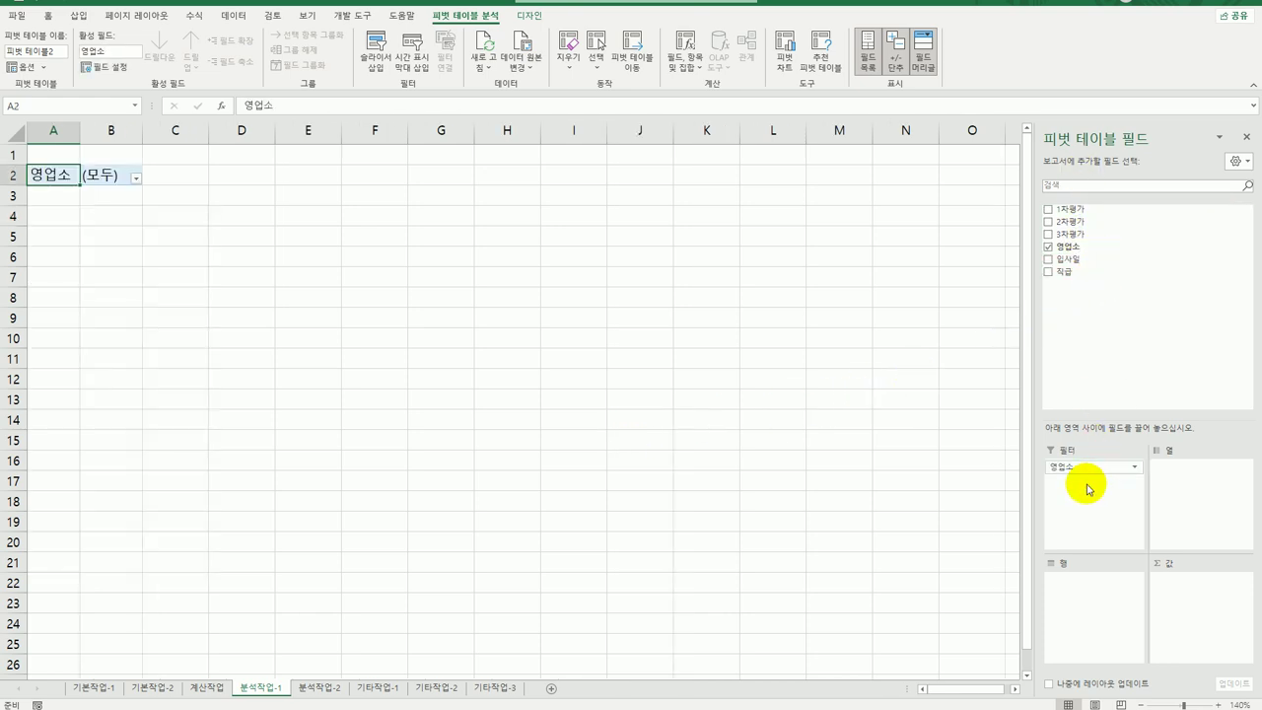
drag(1084, 259, 1093, 600)
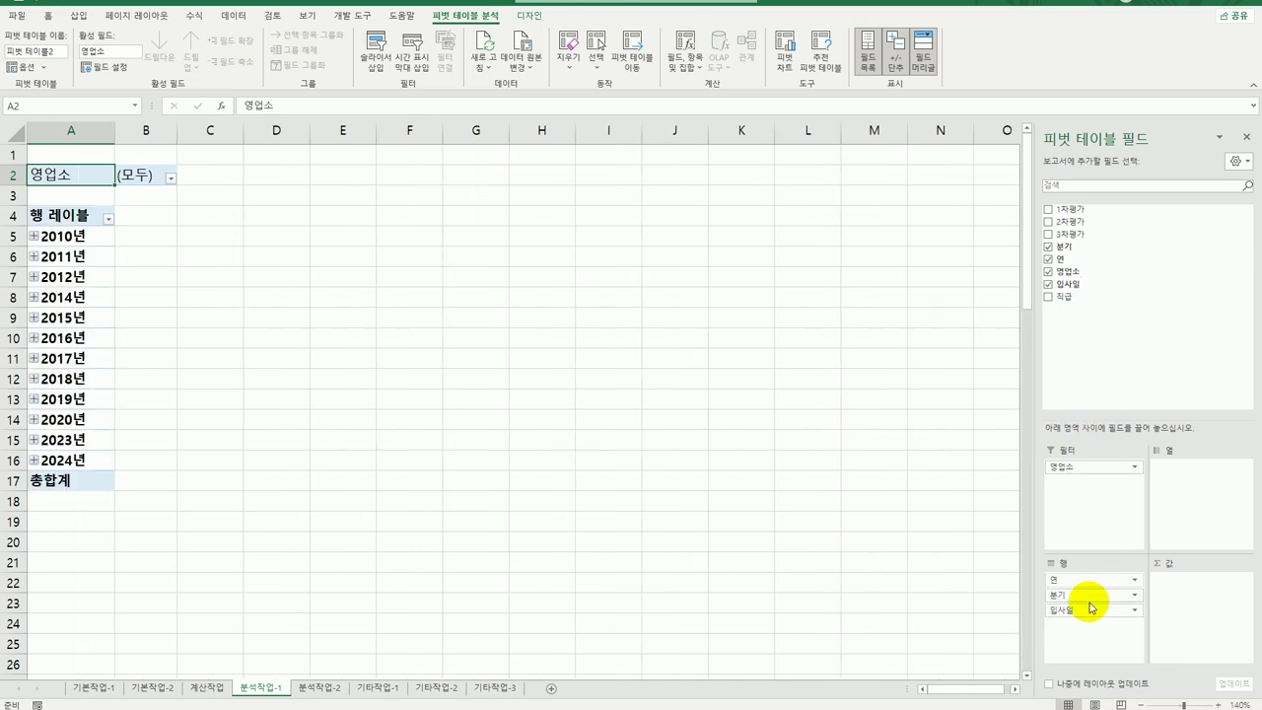
drag(1063, 295, 1064, 654)
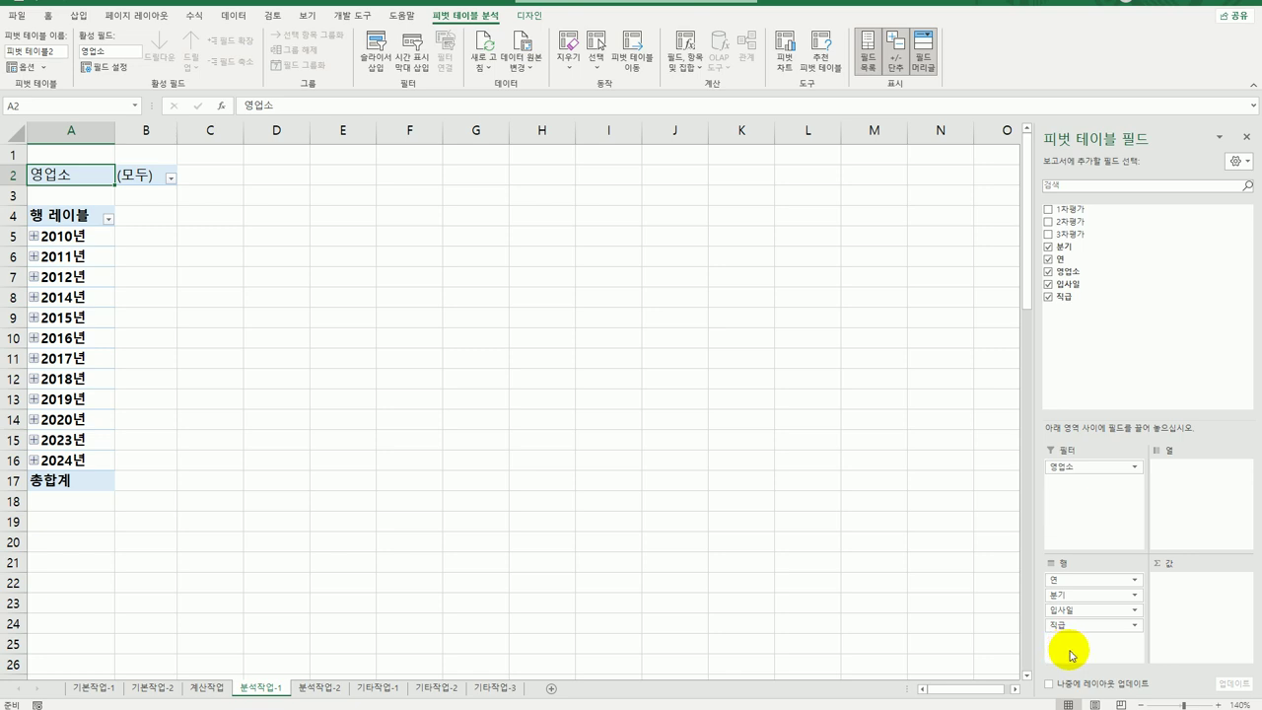
drag(1078, 211, 1195, 621)
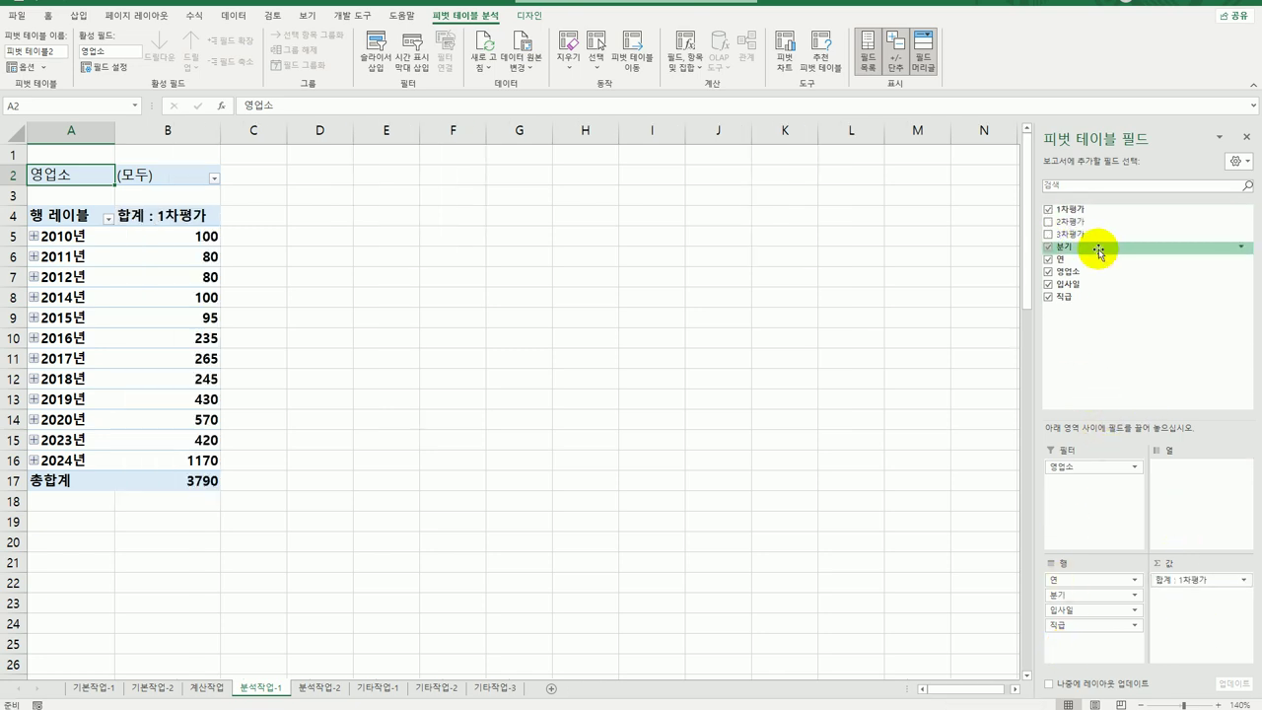
drag(1084, 221, 1205, 642)
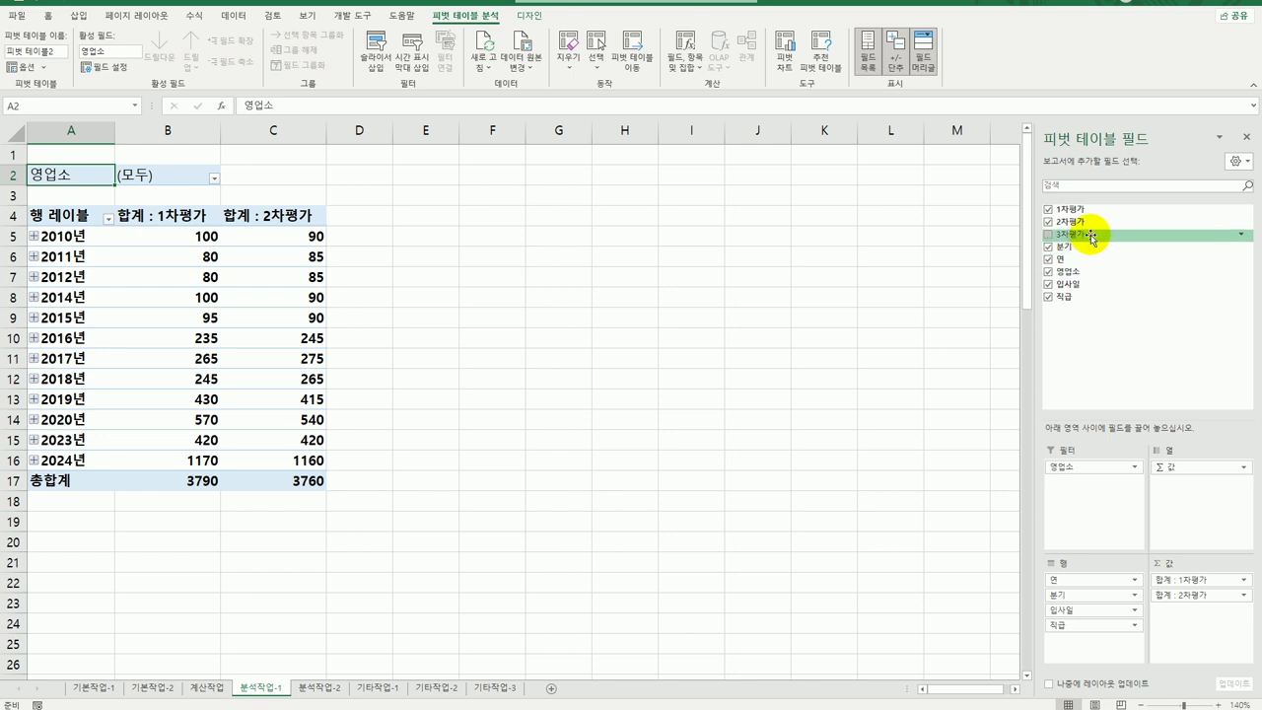
drag(1091, 237, 1166, 643)
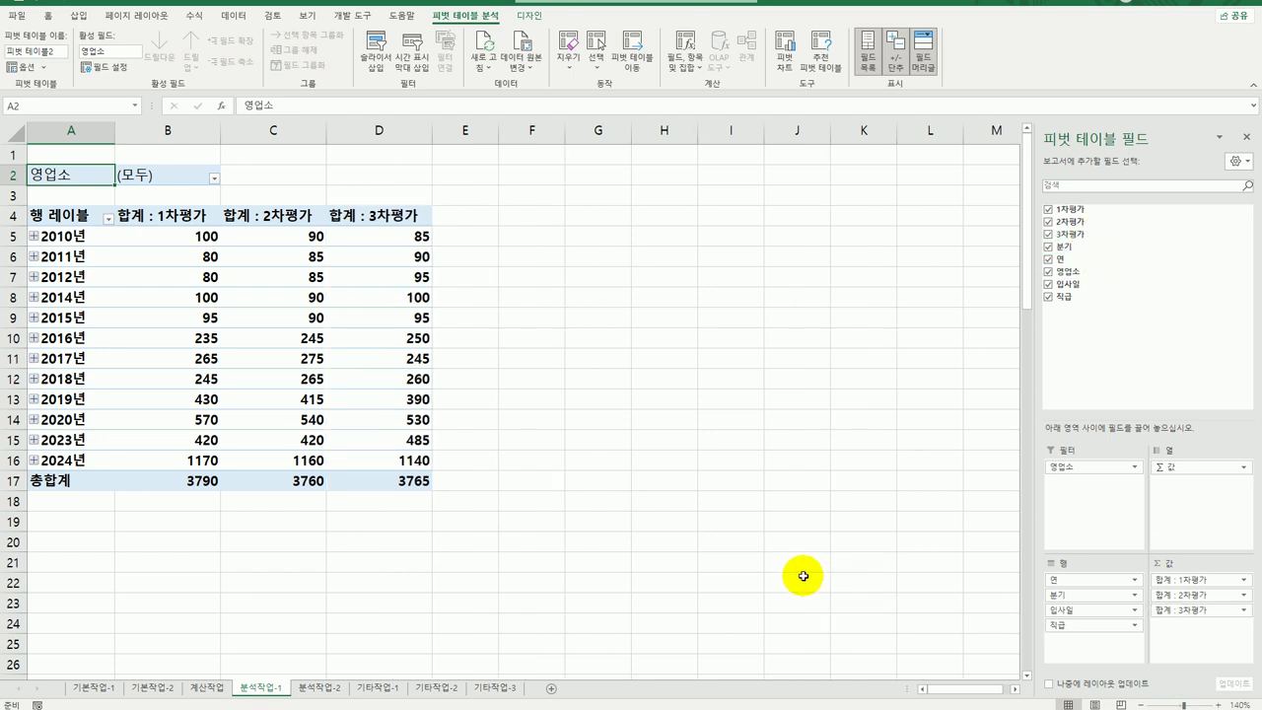
- Set the pivot table's report layout to outline form
click(530, 15)
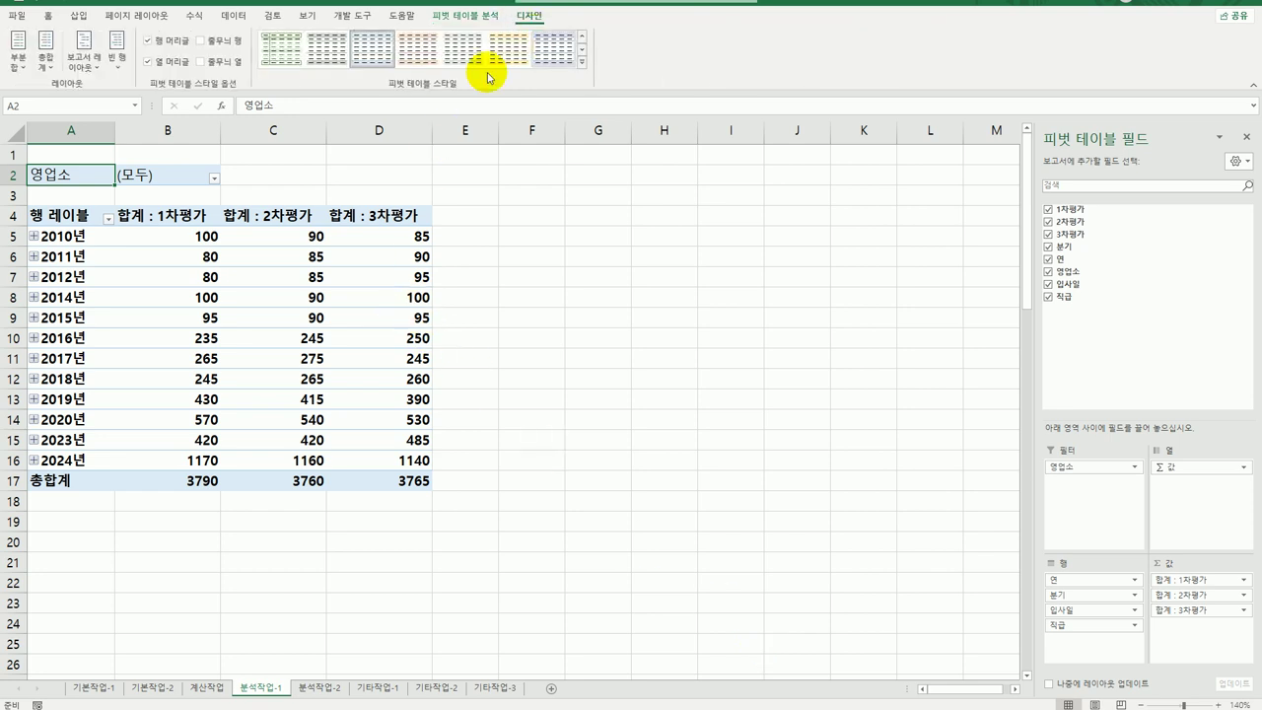
click(86, 68)
click(99, 121)
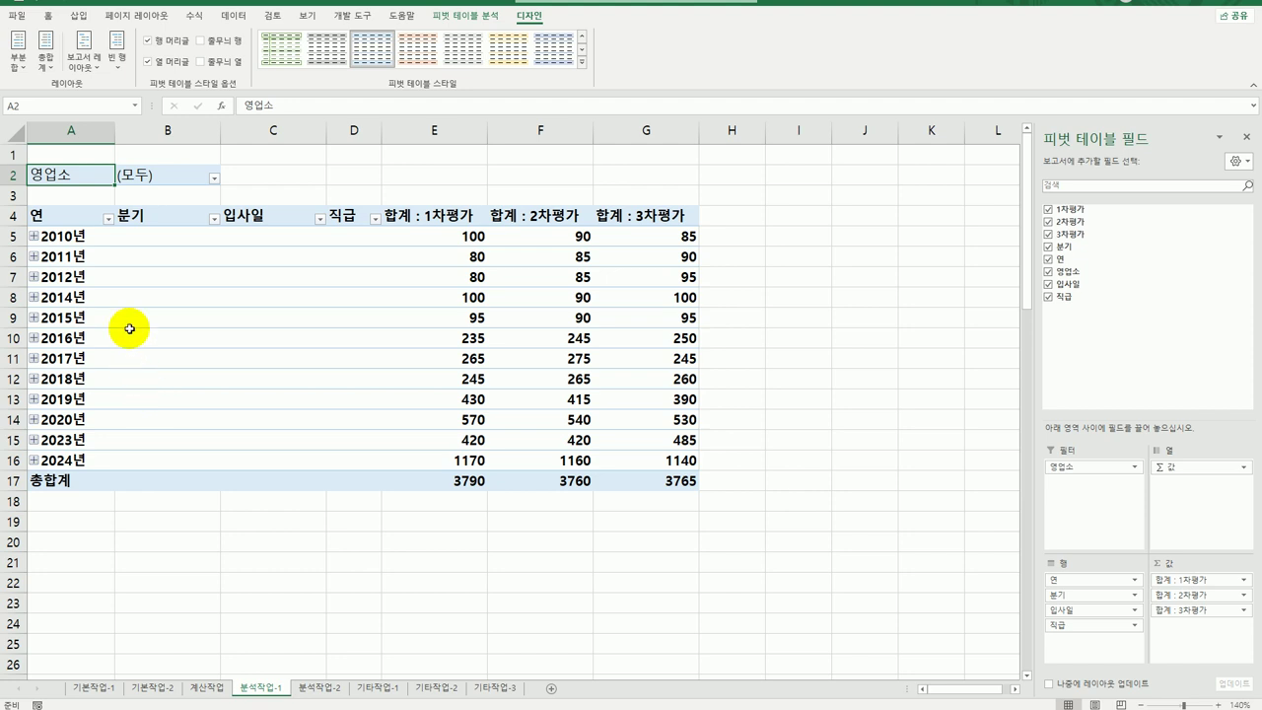
- Group the 입사일 dates in the pivot table by quarter (분기) only
click(81, 239)
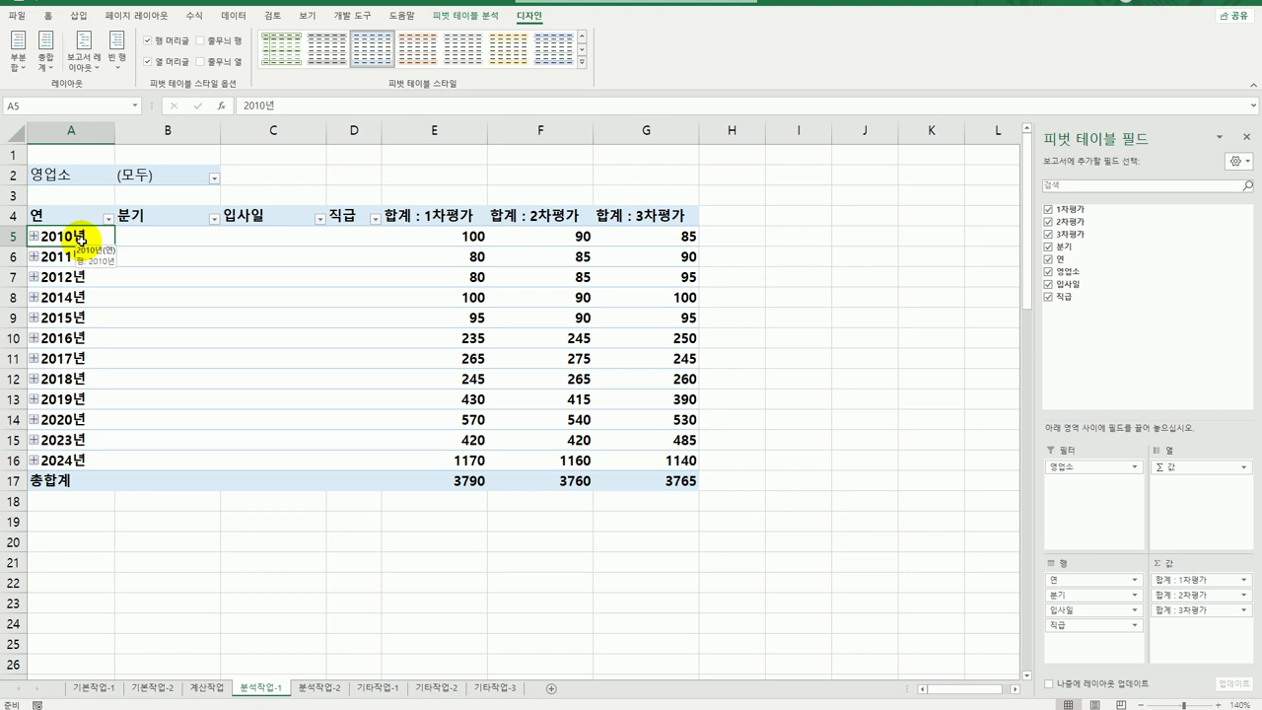
right_click(81, 238)
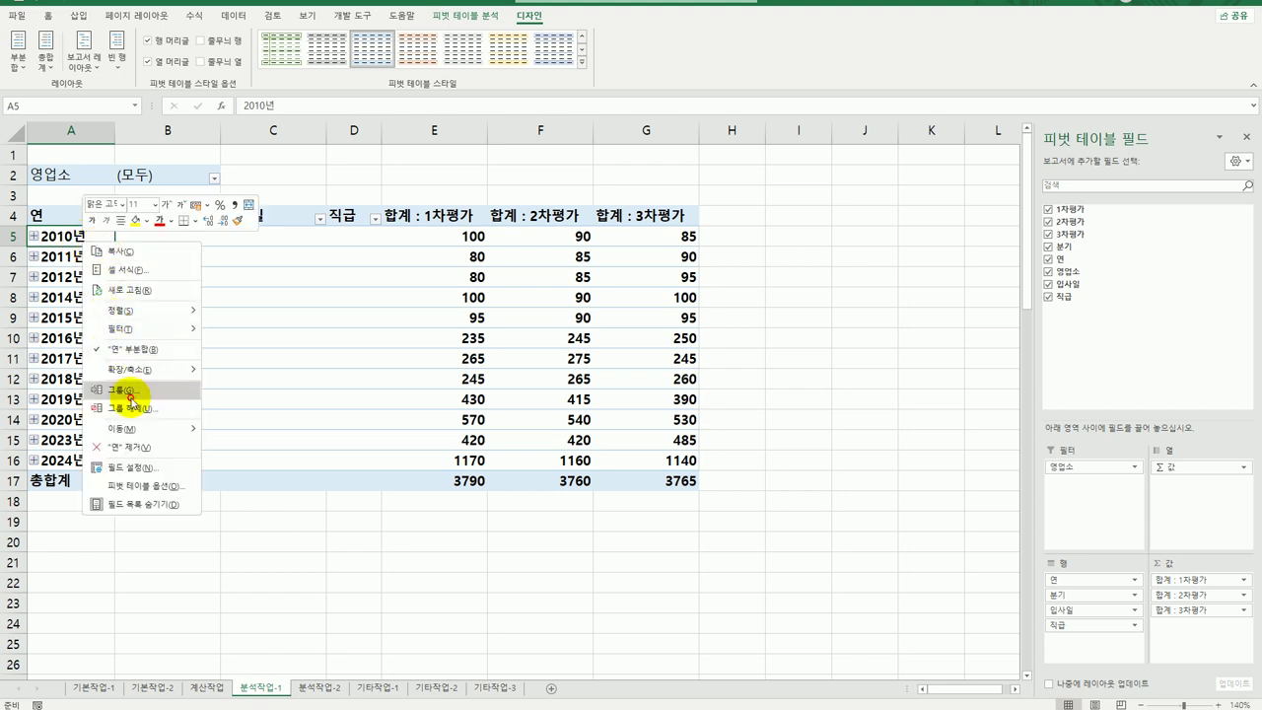
click(129, 392)
click(78, 412)
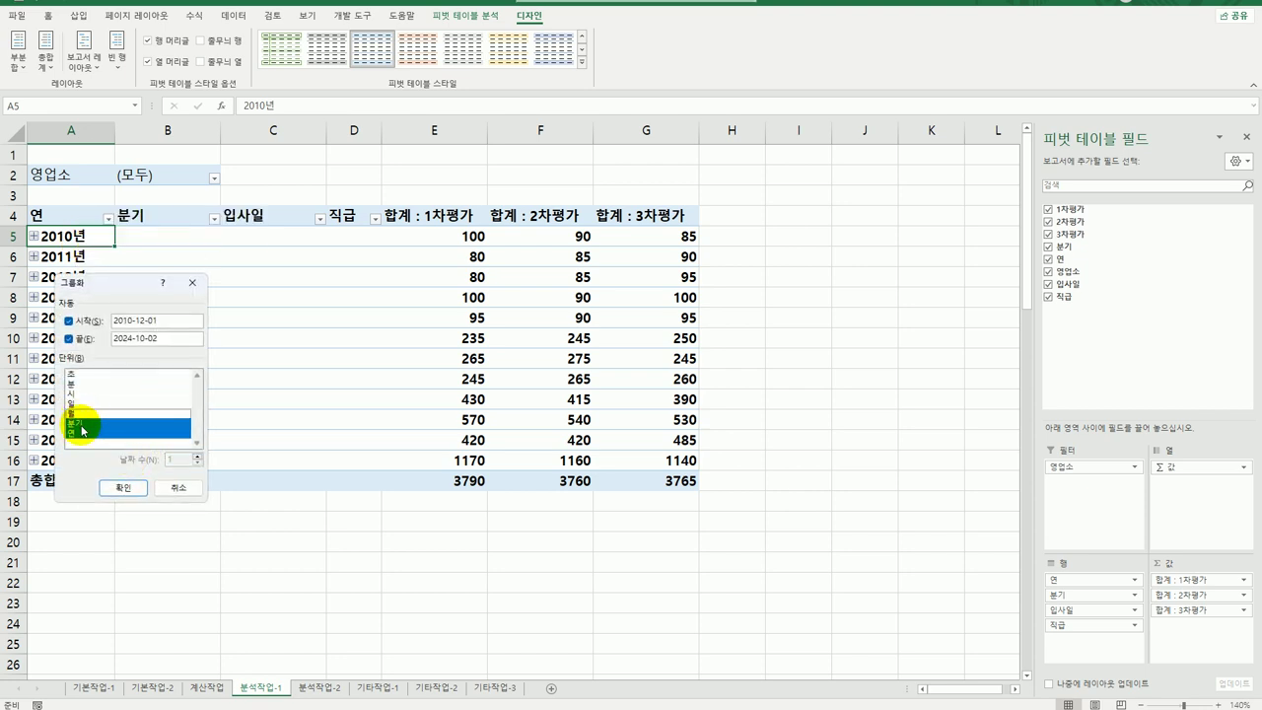
click(81, 432)
click(123, 489)
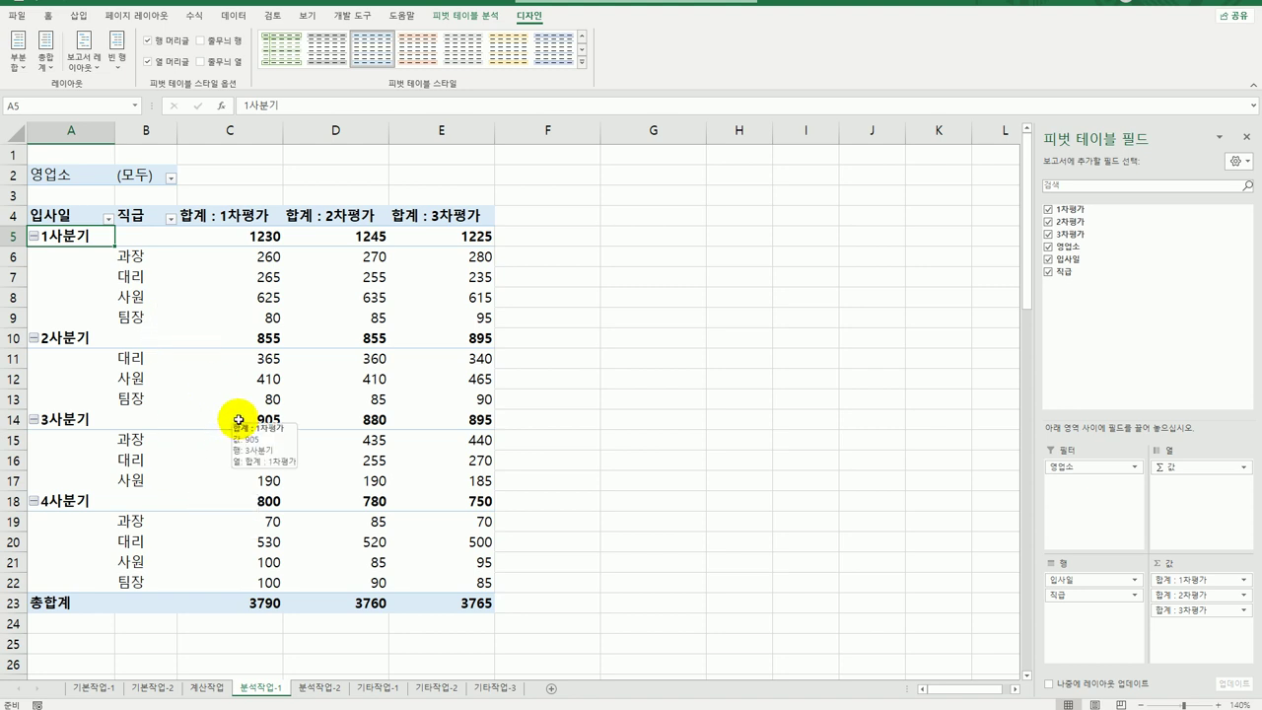
- Filter the pivot table's 영업소 field to show only 서울
click(172, 180)
click(44, 221)
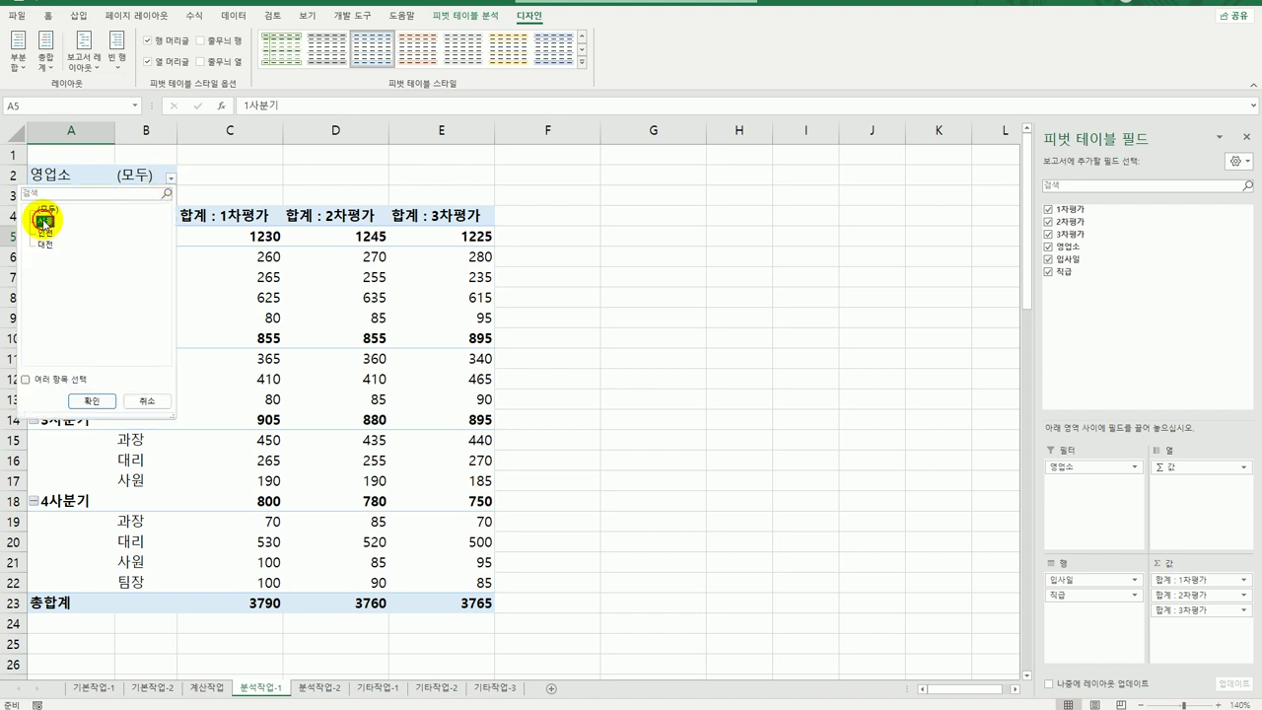
click(92, 401)
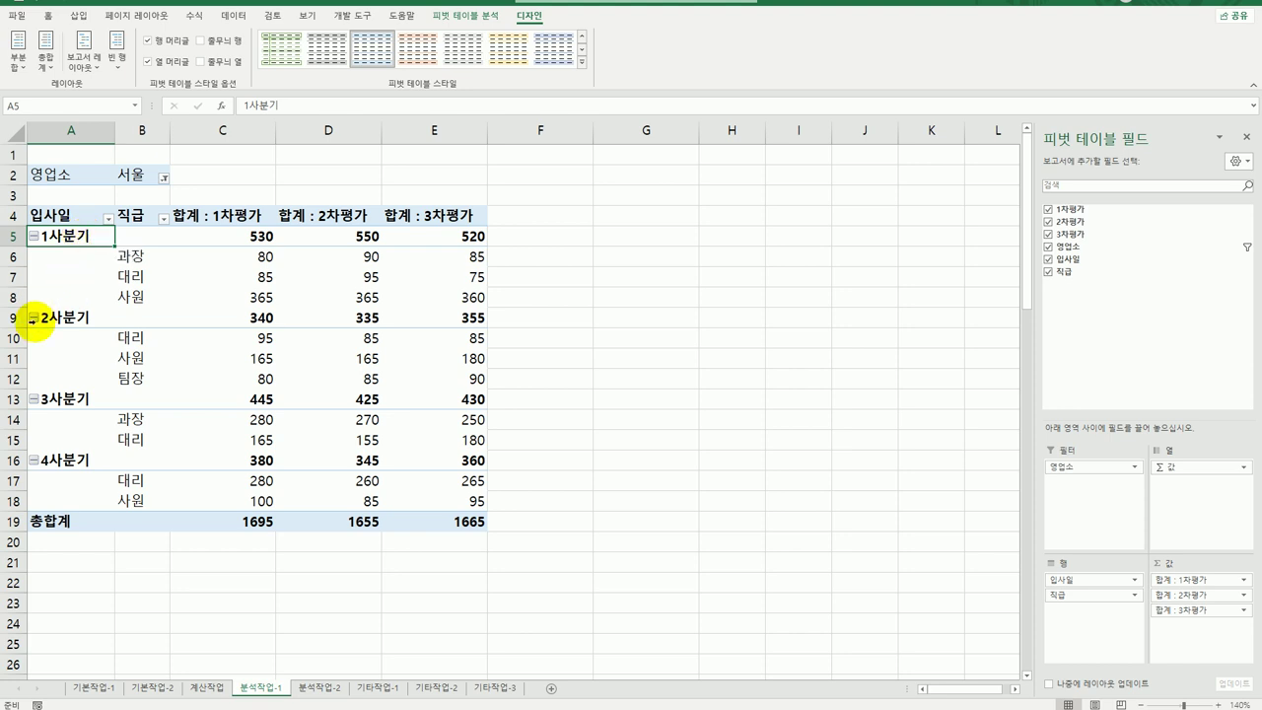
- Collapse the 2사분기, 3사분기 and 4사분기 groups in the pivot table
click(34, 317)
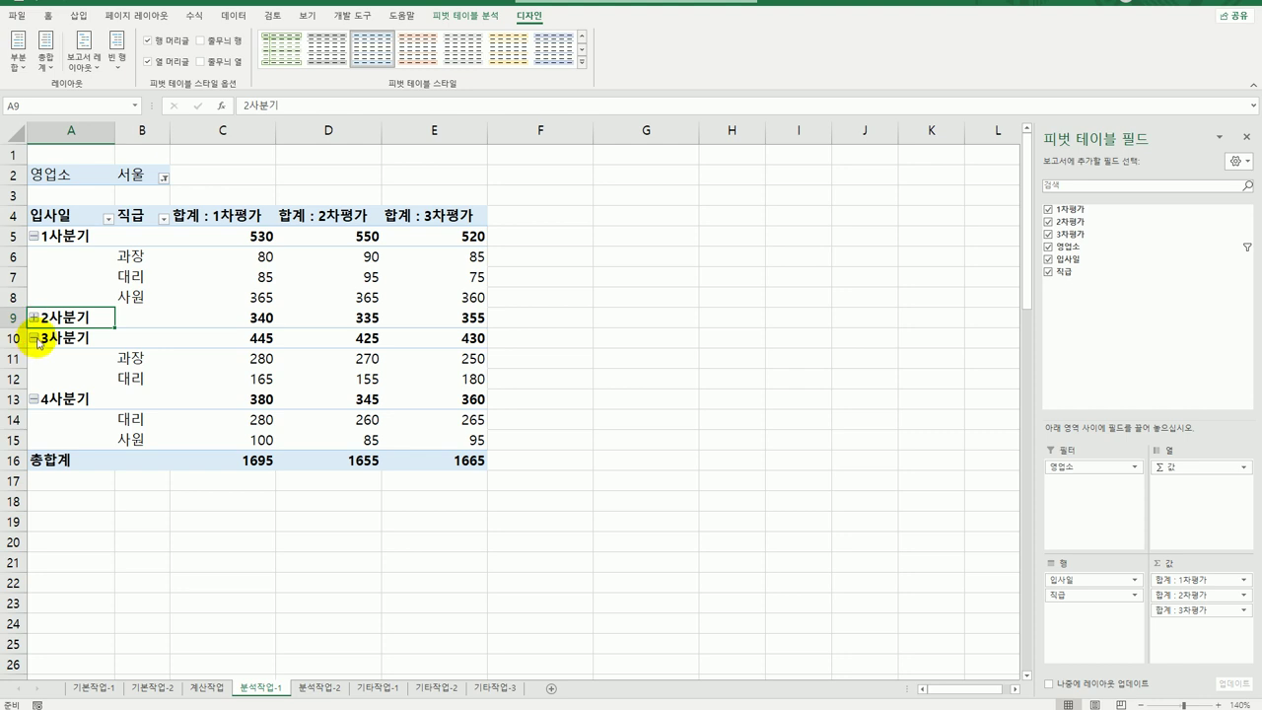
click(34, 337)
click(35, 358)
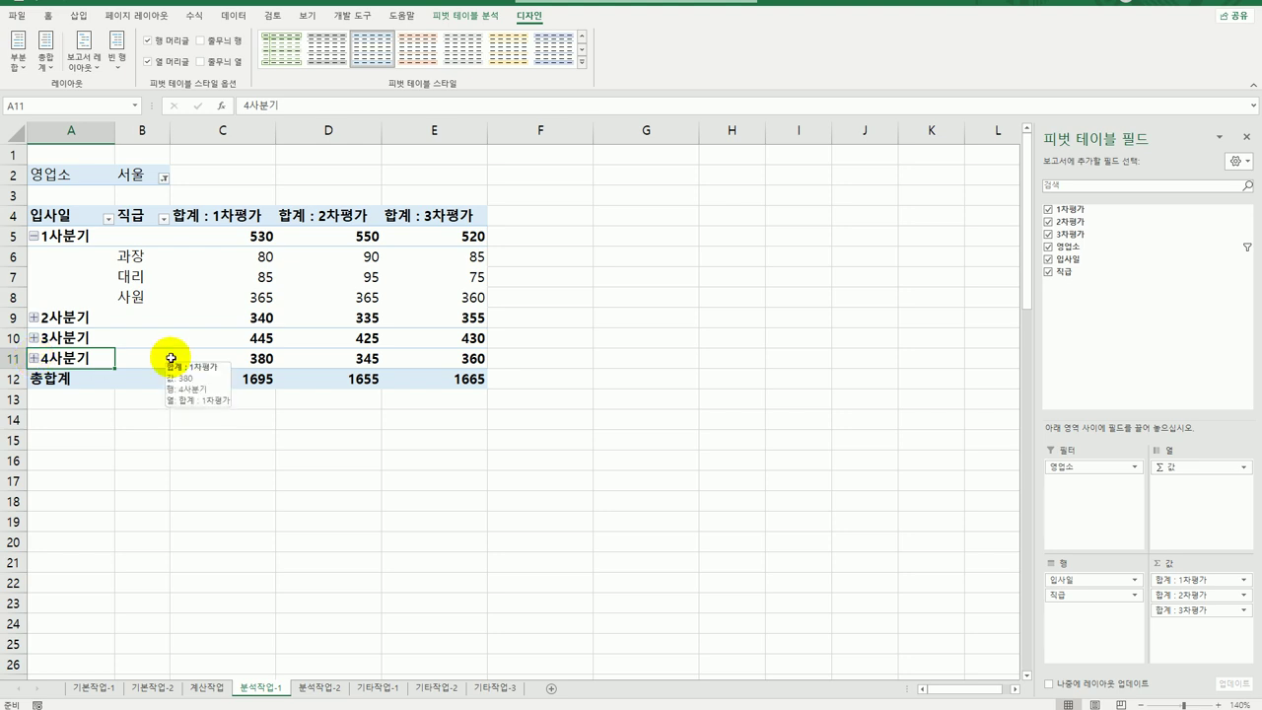
- Summarize the pivot table's 1차평가 field by average (평균) and format its values as 숫자 with 0 decimal places
click(209, 223)
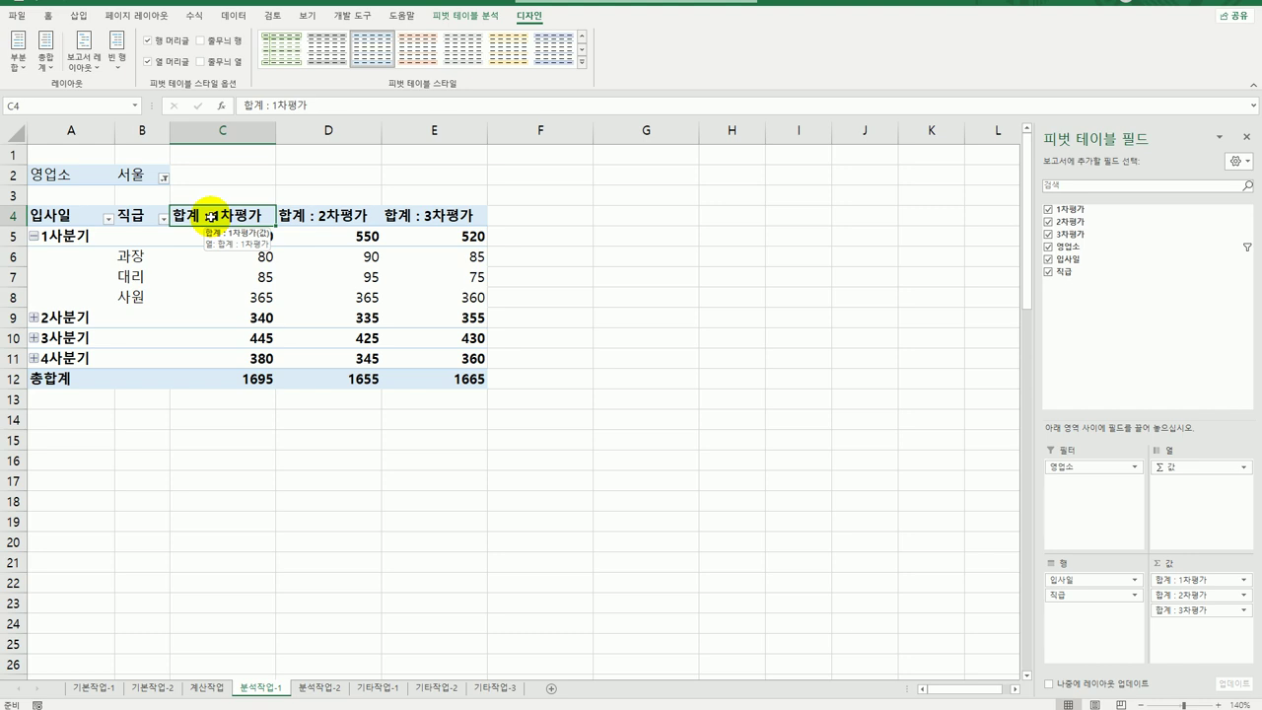
right_click(209, 216)
click(267, 407)
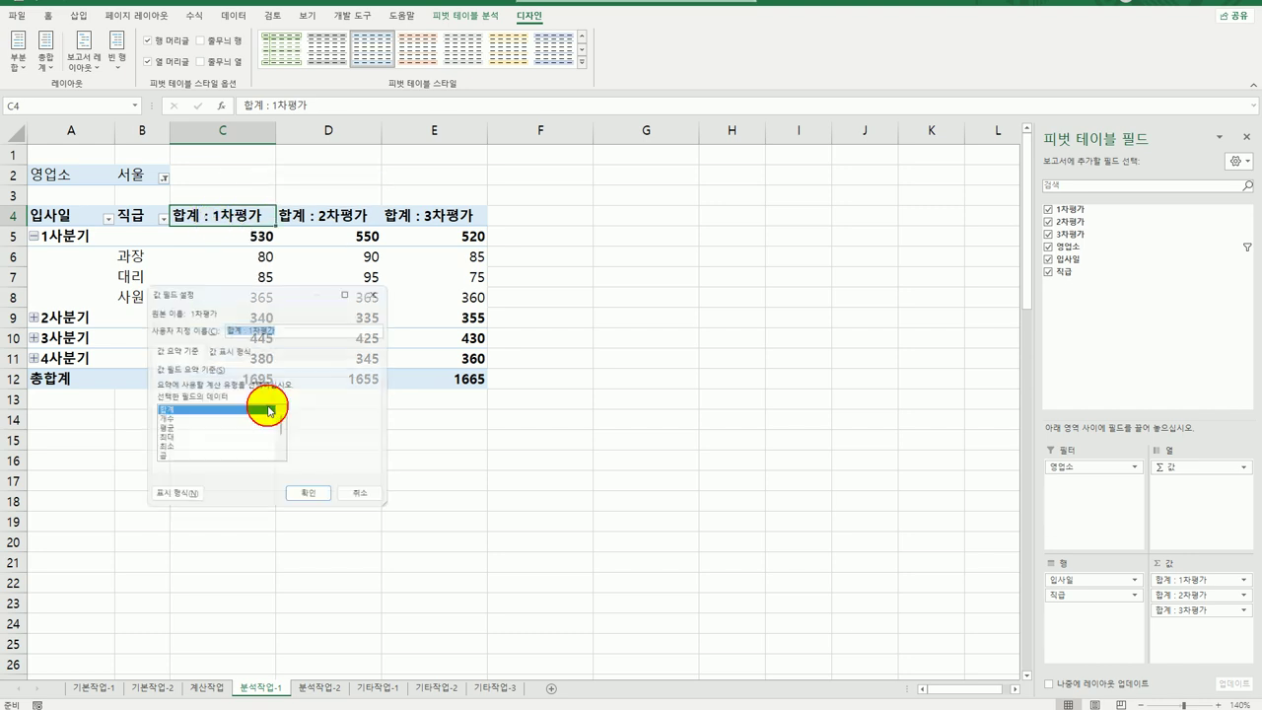
click(168, 430)
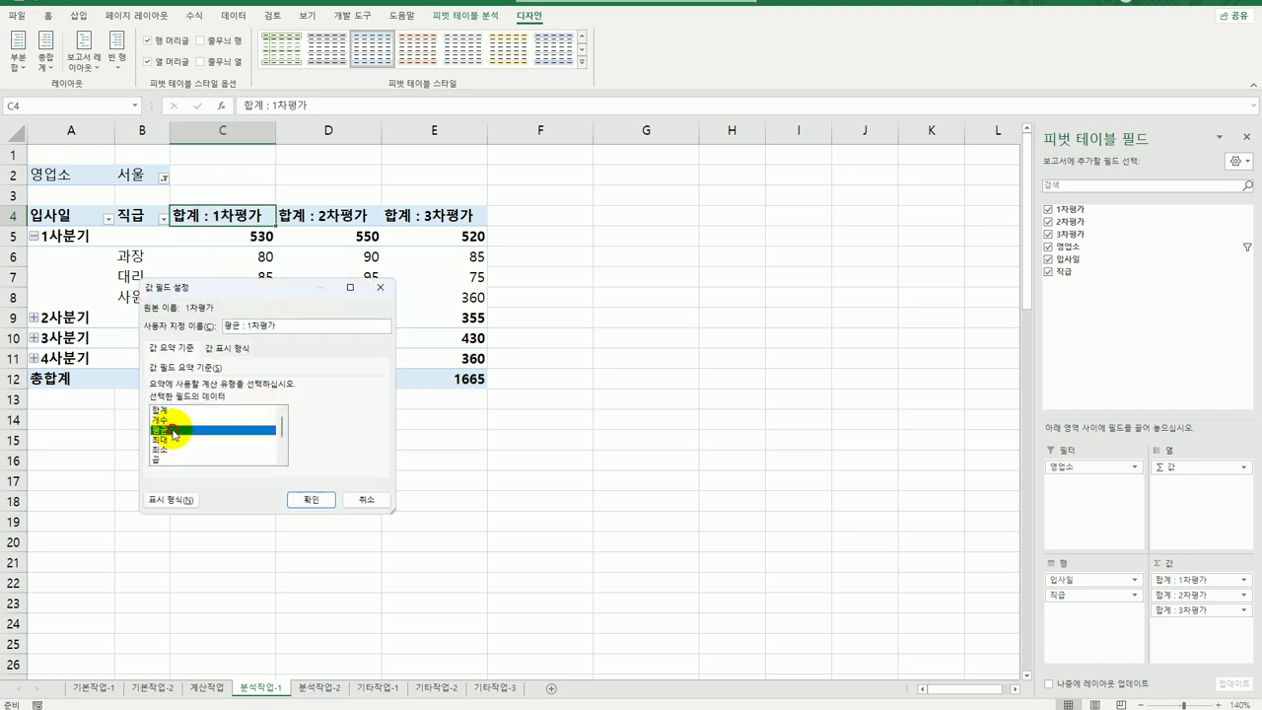
click(182, 500)
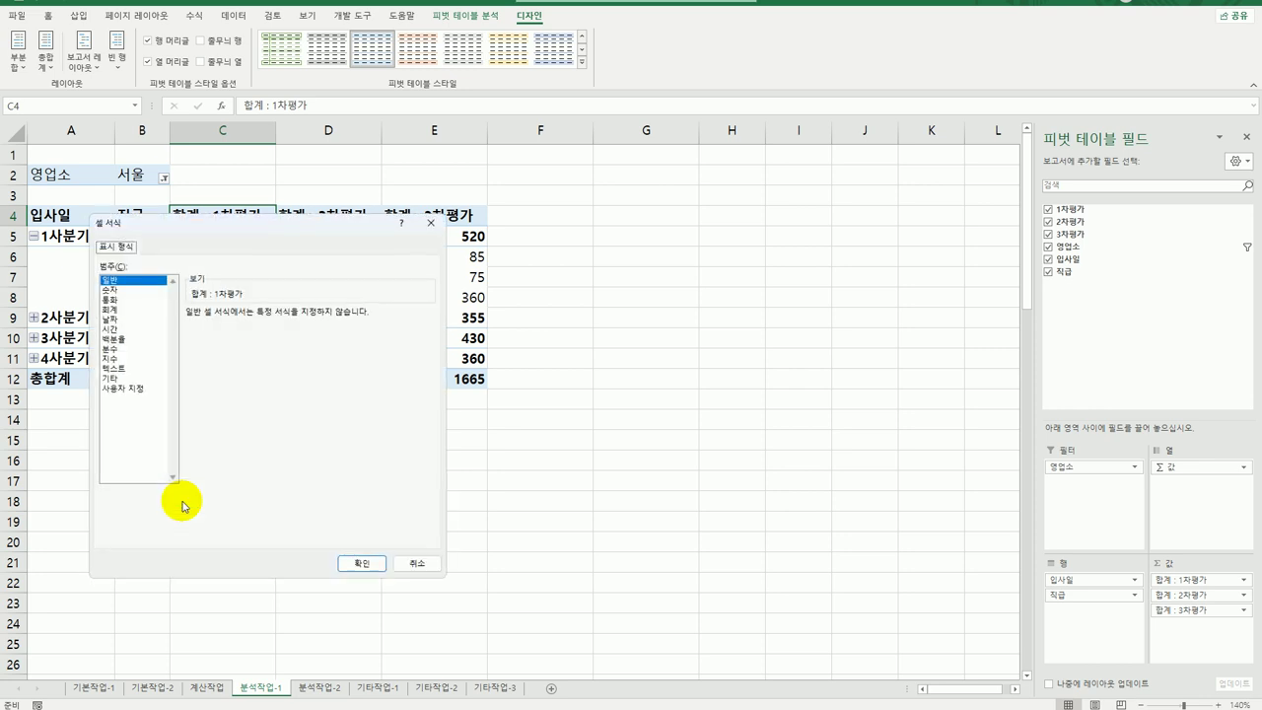
click(111, 289)
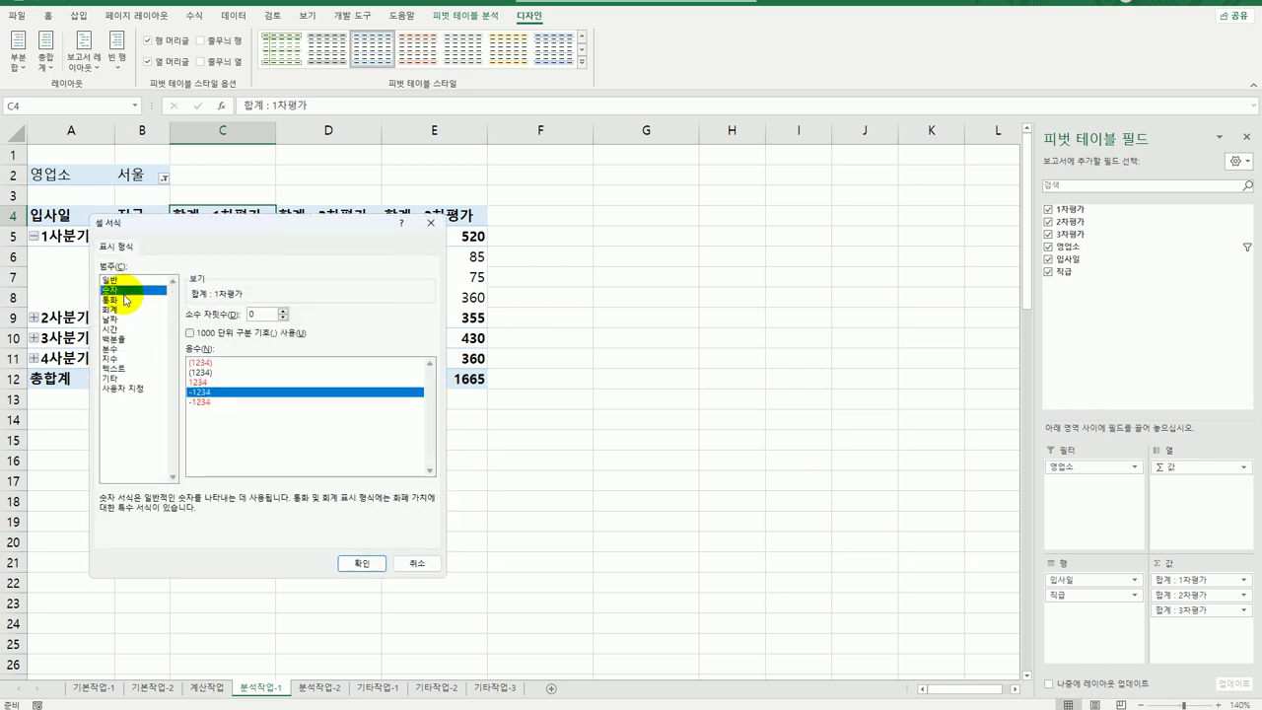
click(355, 570)
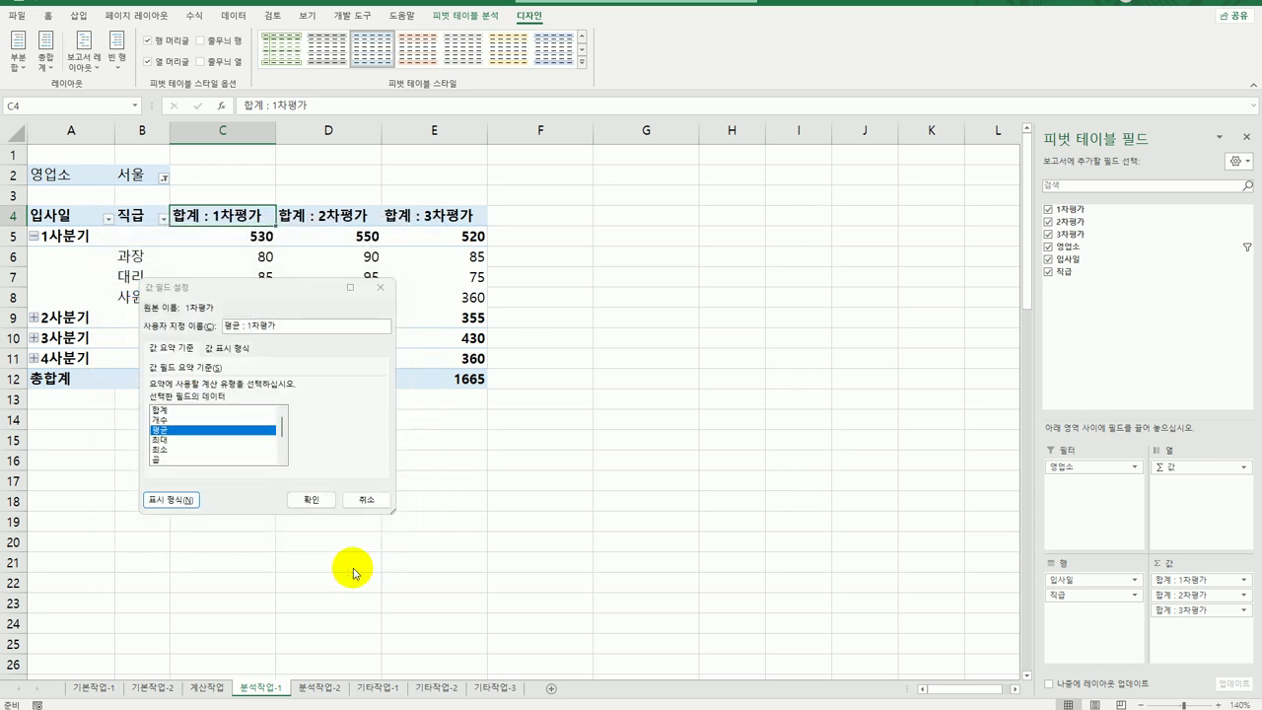
click(314, 501)
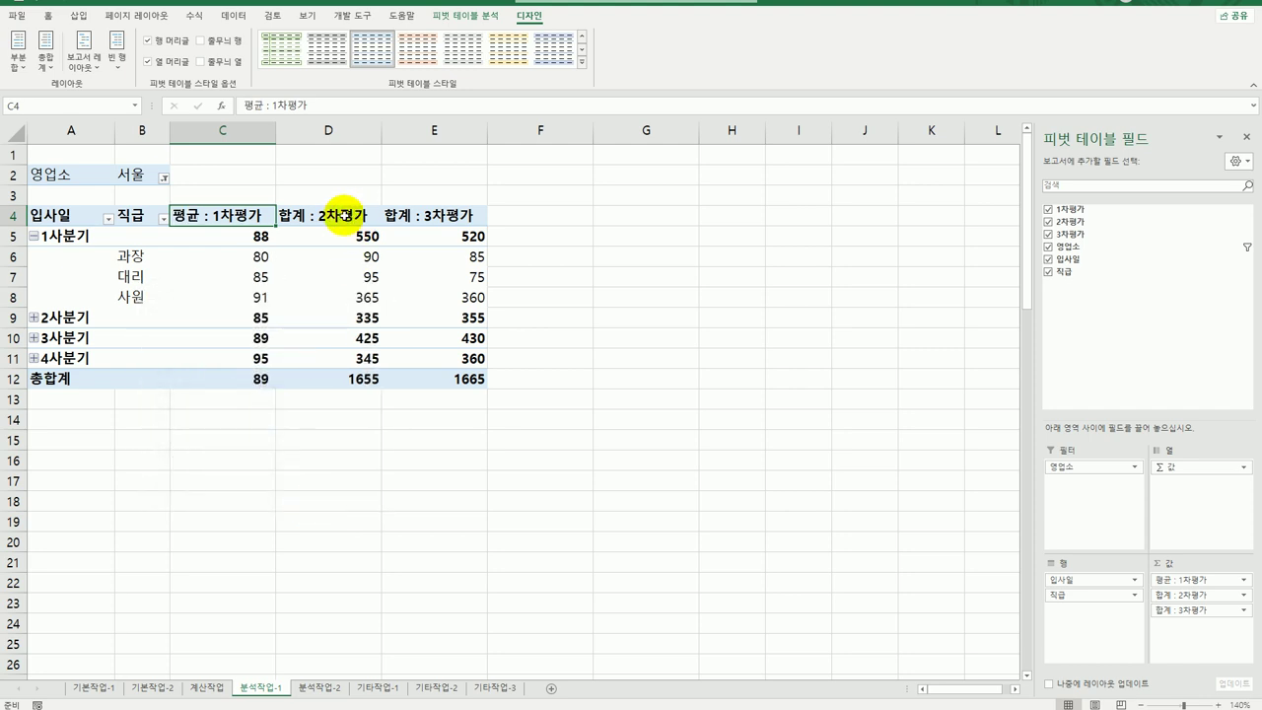
- Summarize the pivot table's 2차평가 field by average (평균) with the 숫자 number format
double_click(345, 219)
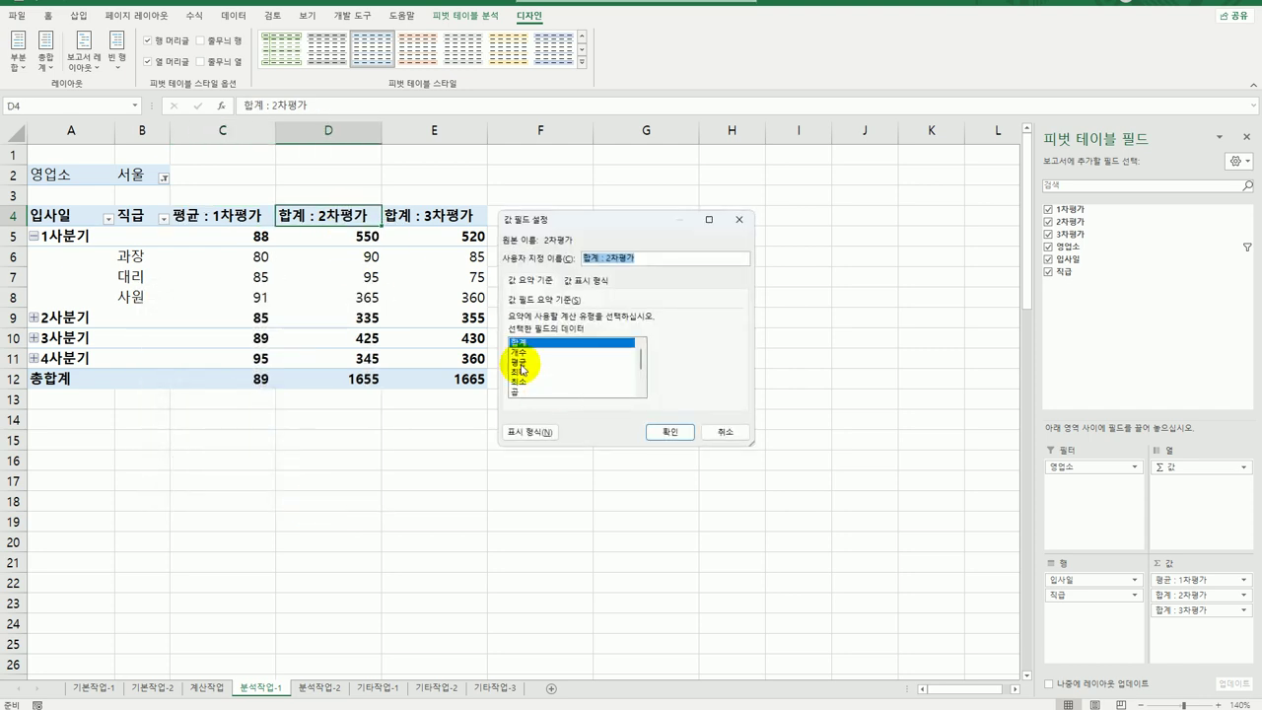
click(520, 362)
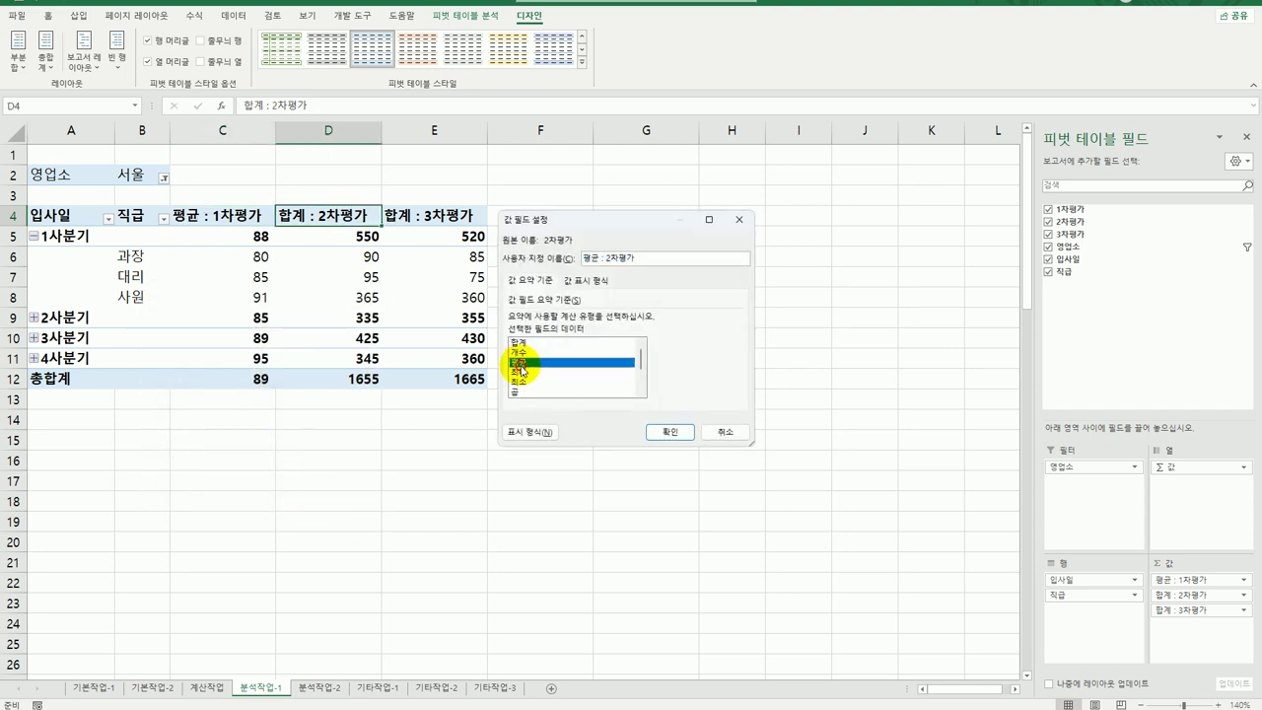
click(546, 433)
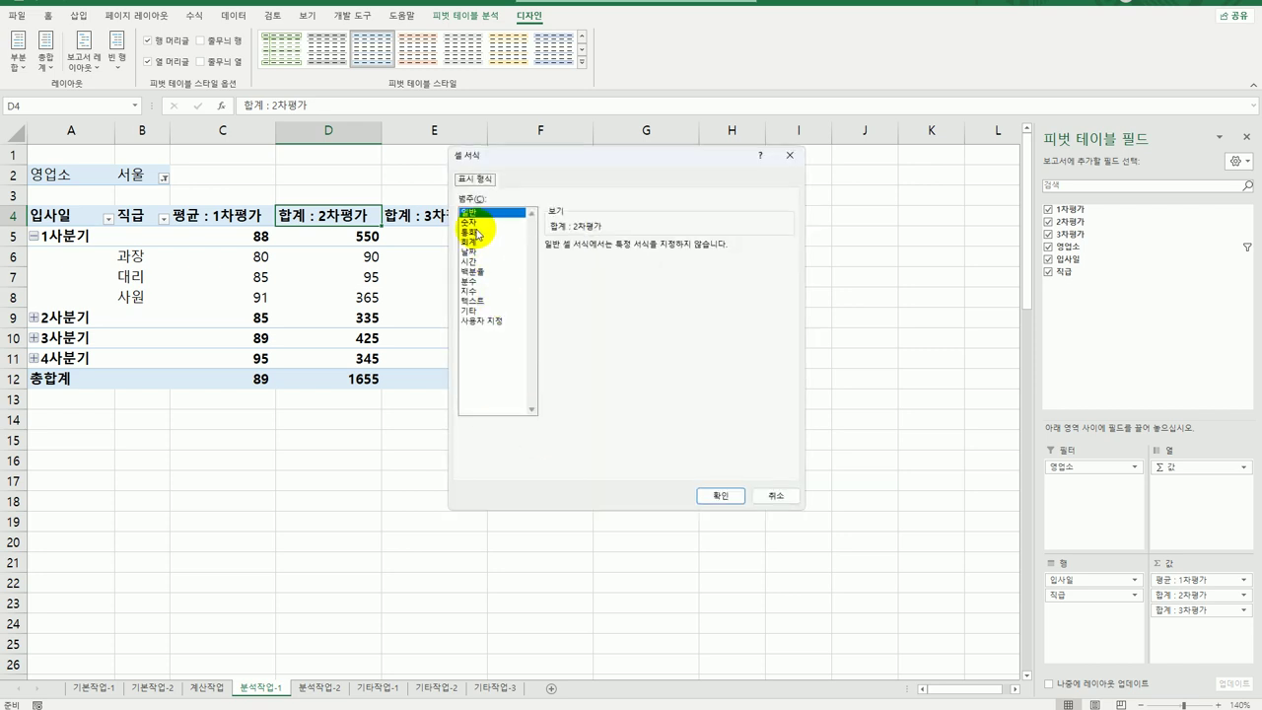
click(467, 222)
click(706, 504)
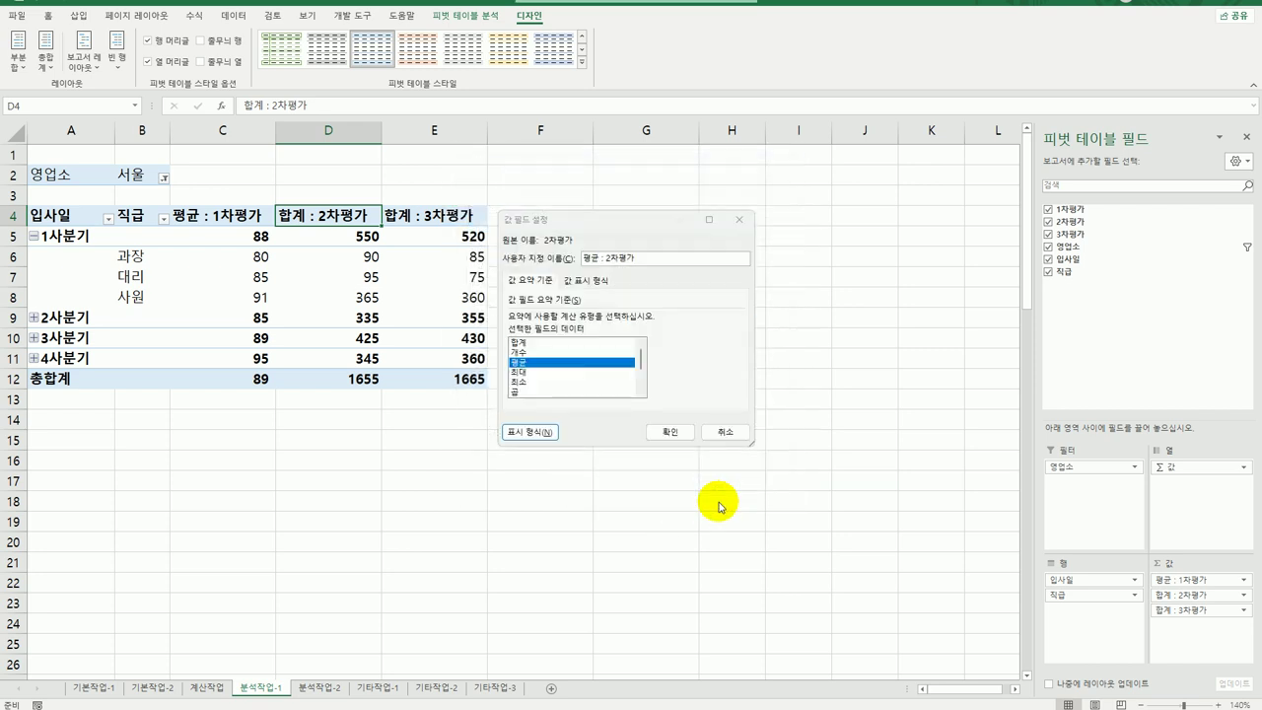
click(672, 430)
- Change the 3차평가 value field to average (평균) and apply the 숫자 number format to it
click(445, 215)
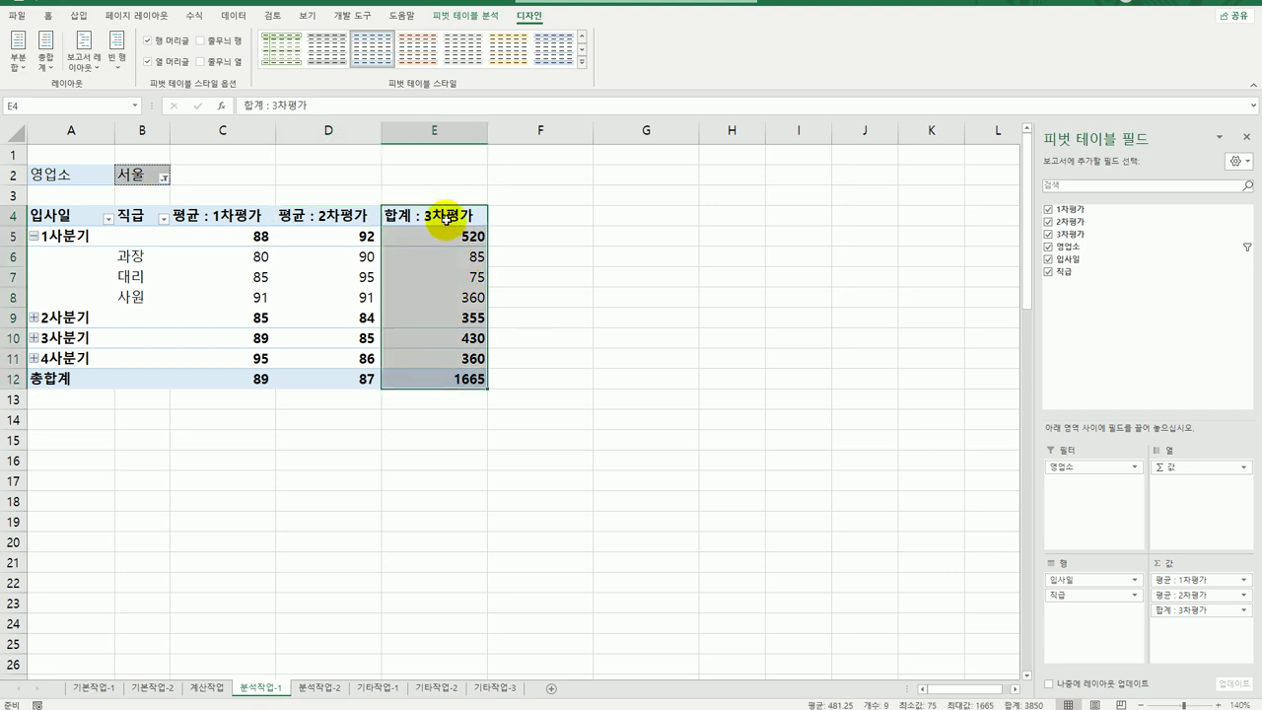
click(444, 215)
double_click(445, 215)
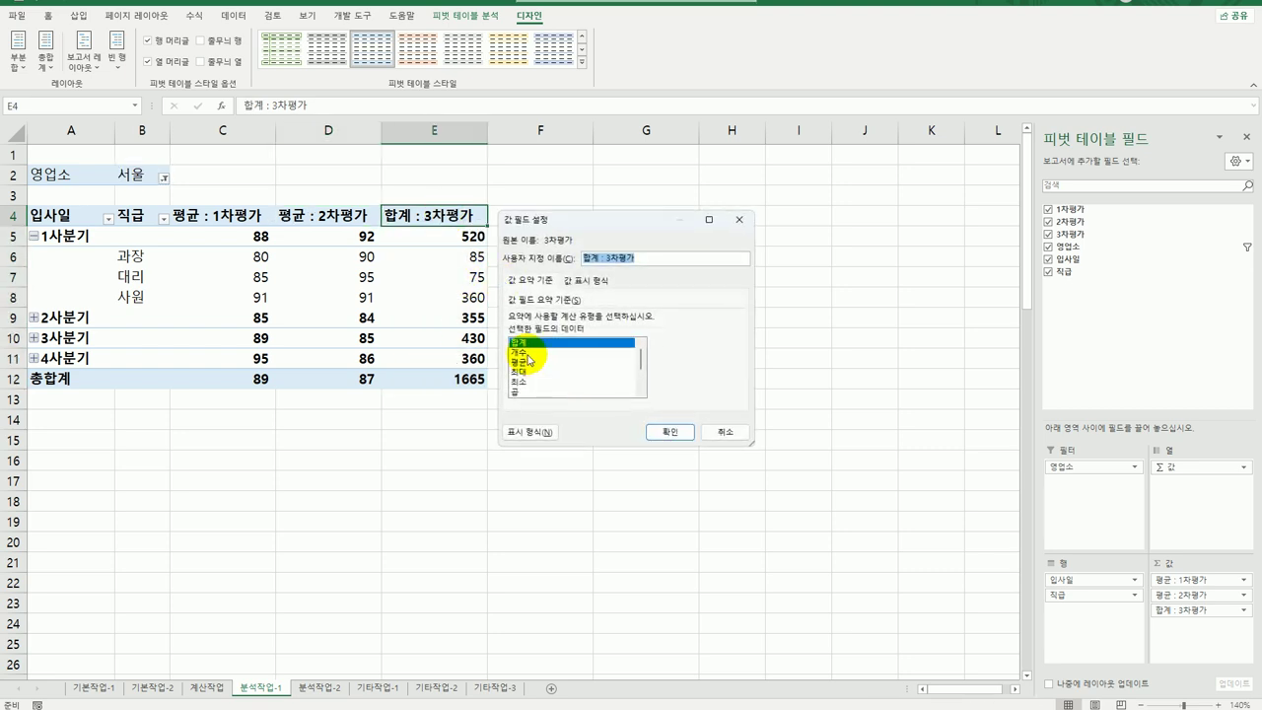
click(523, 362)
click(530, 431)
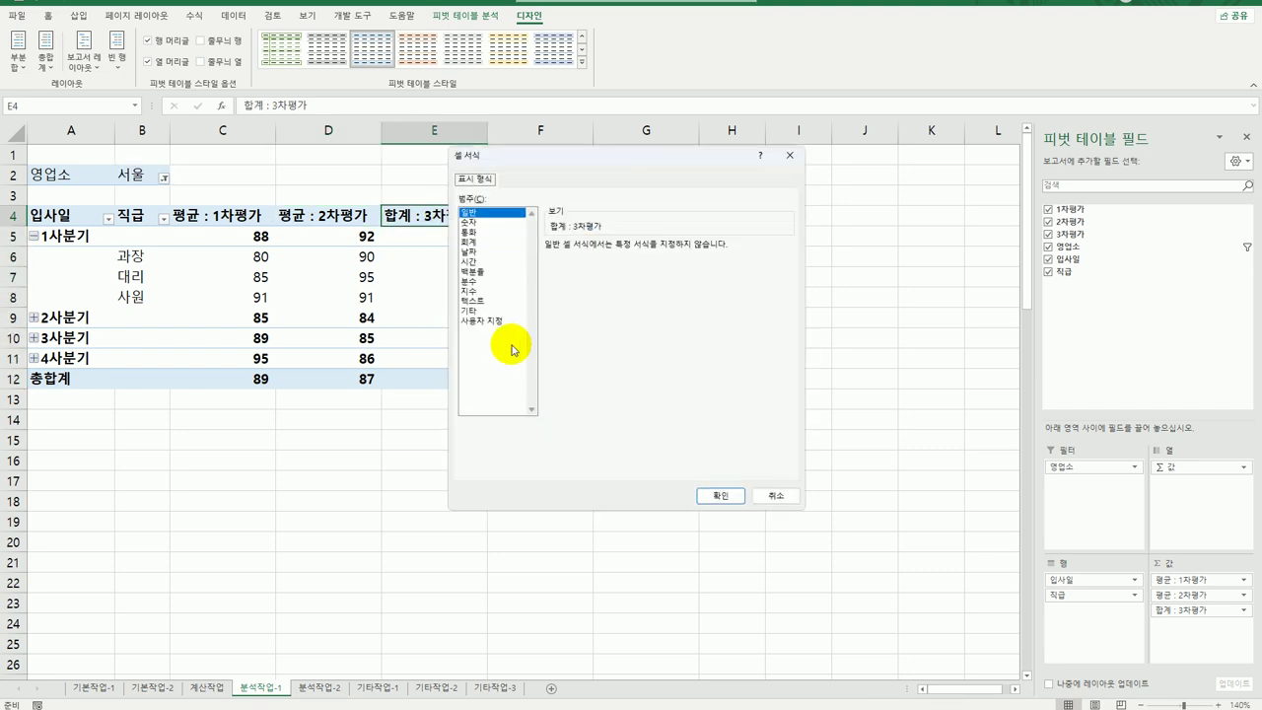
click(490, 222)
click(718, 495)
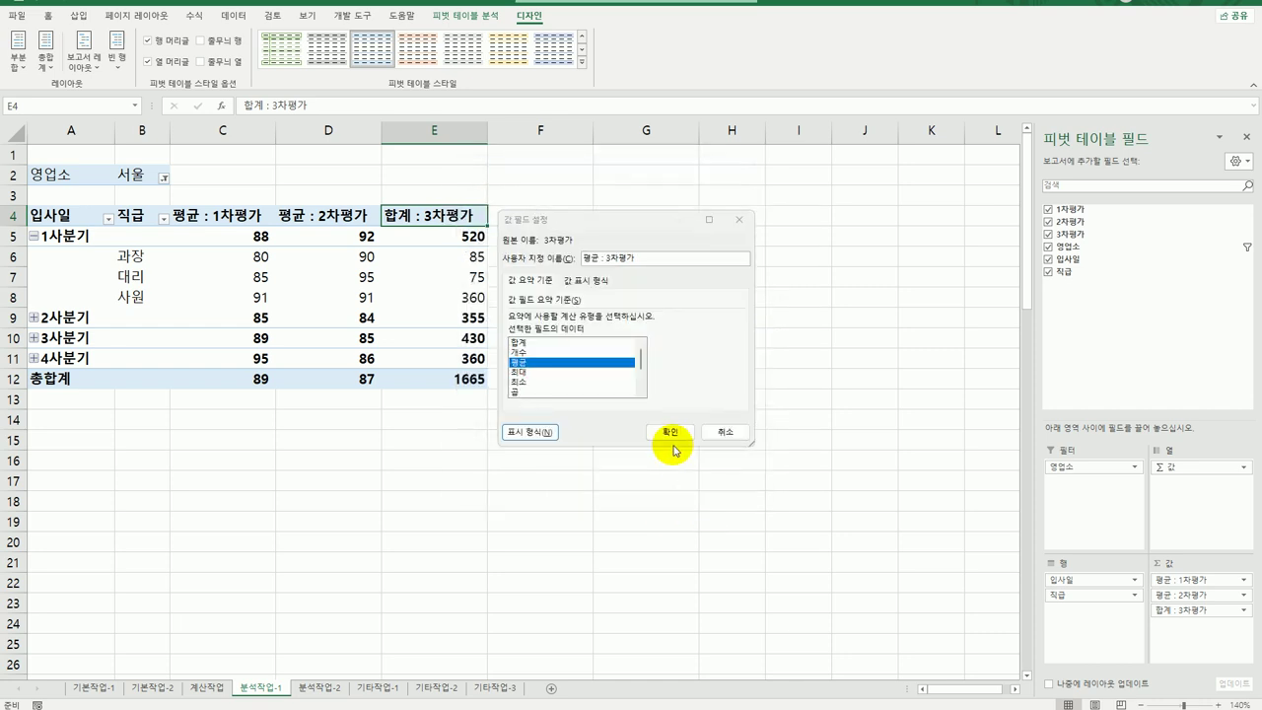
click(668, 431)
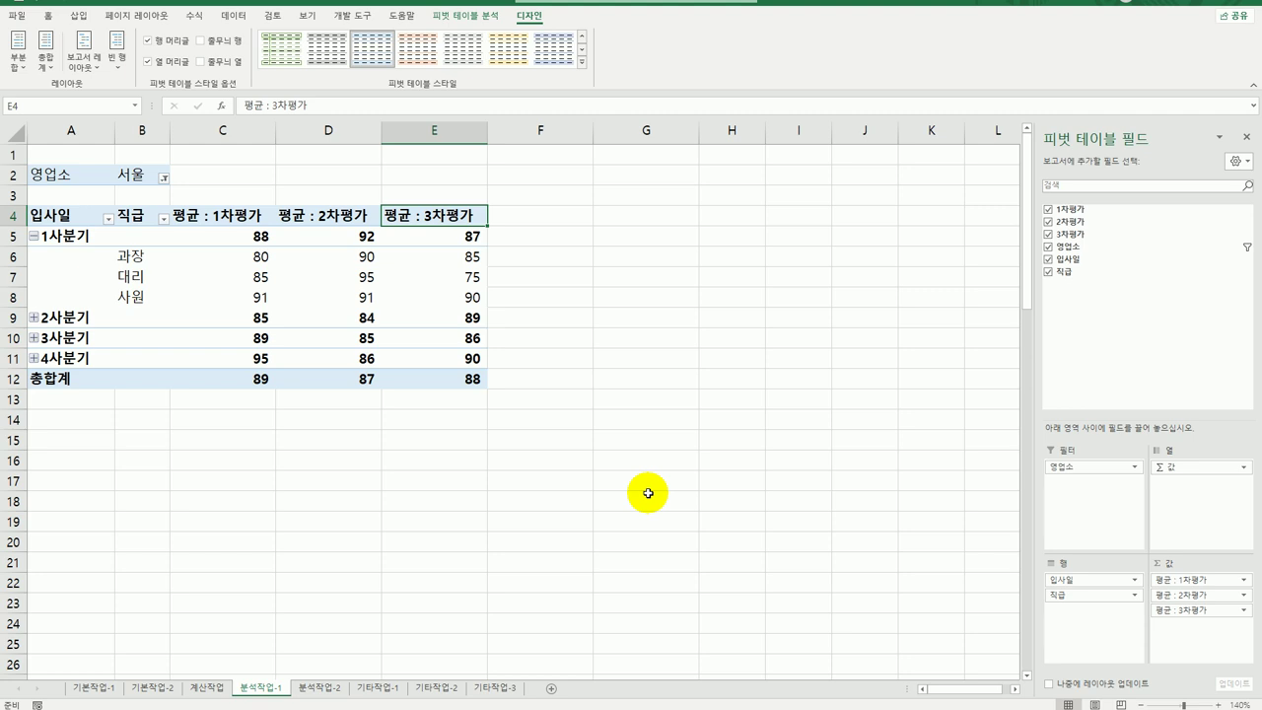
- Apply the yellow style from the first row of the dark (어둡게) group to the pivot table
click(375, 279)
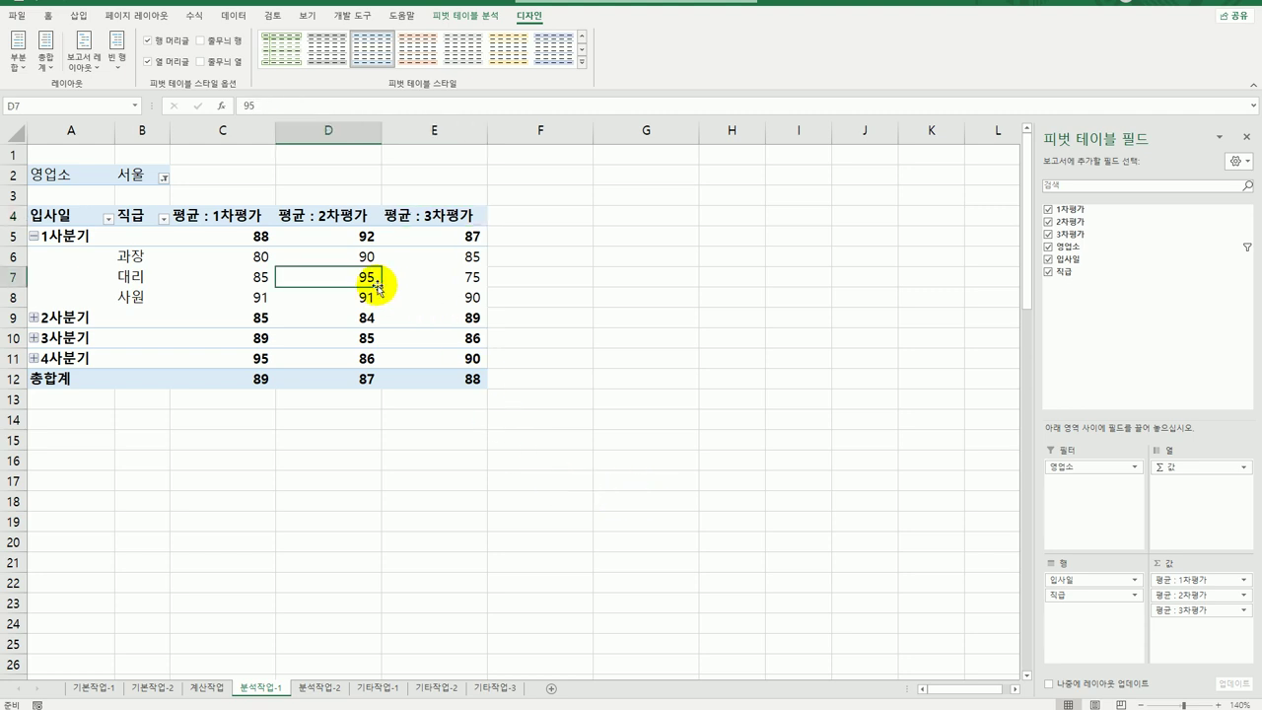
click(582, 62)
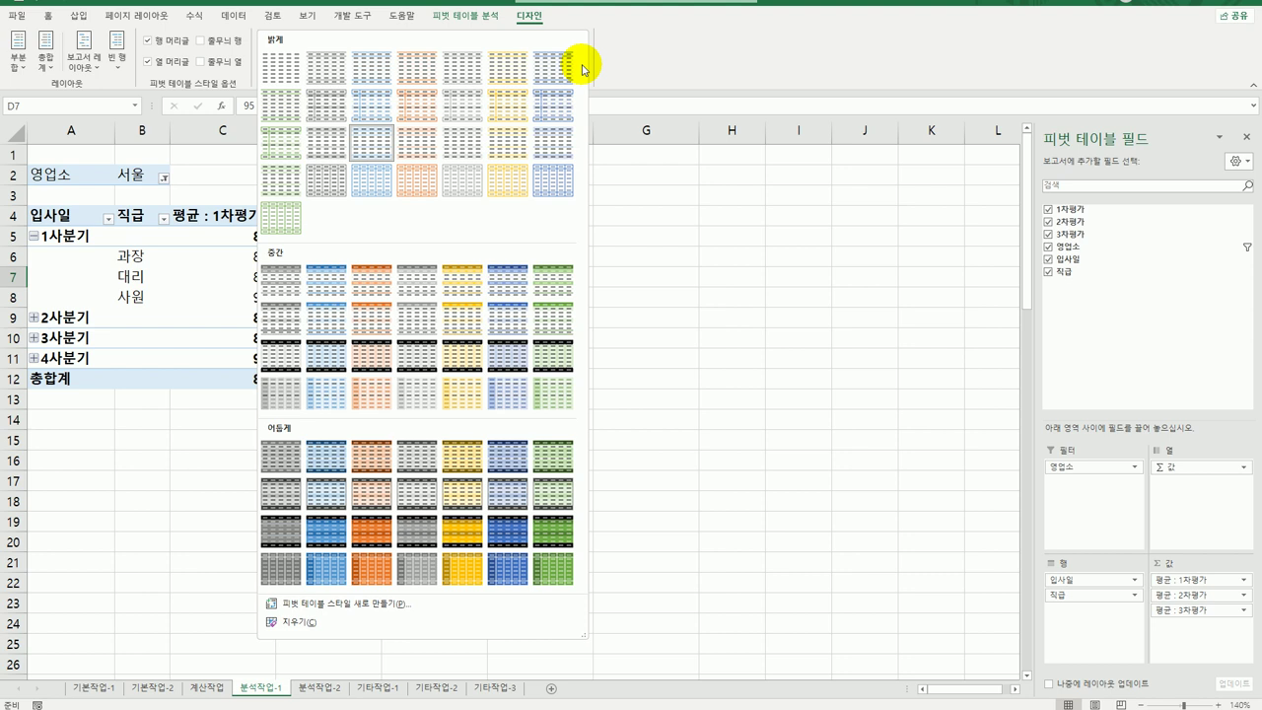
click(461, 464)
click(575, 432)
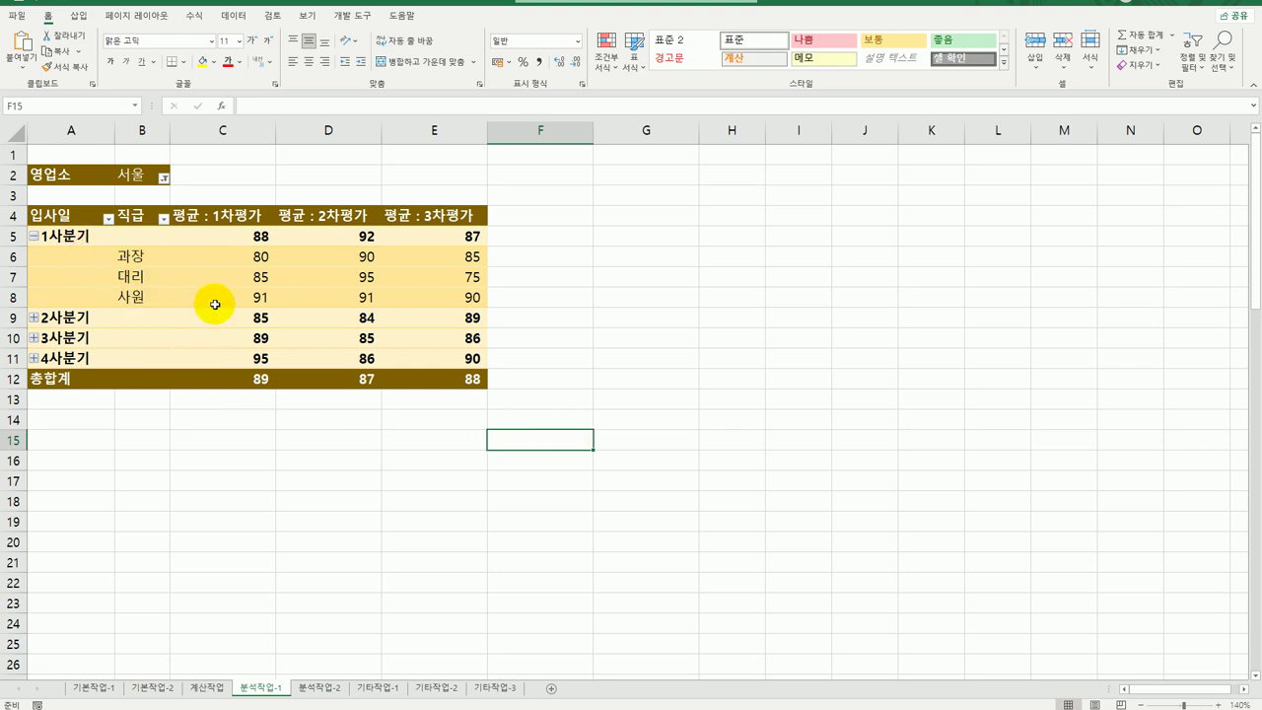
- Extract the detail records behind the 1사분기 사원 average of 1차평가 to a new sheet and autofit its 입사일 column
click(257, 299)
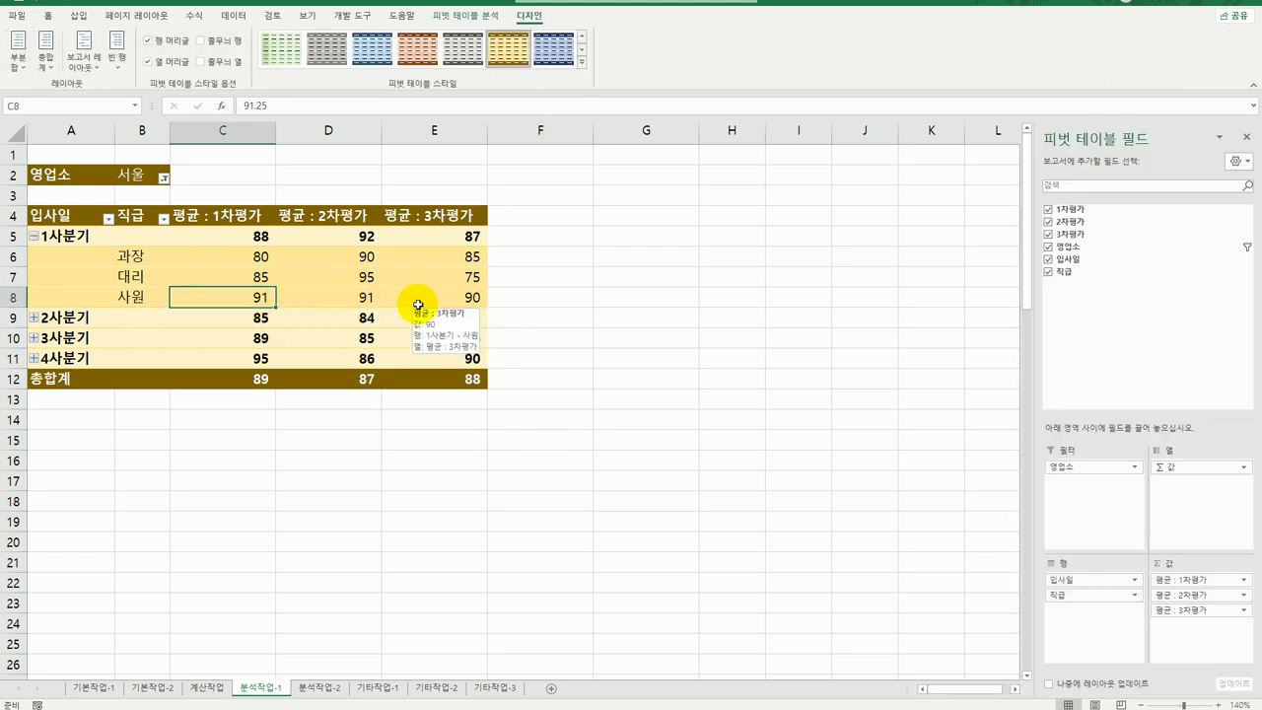
double_click(255, 299)
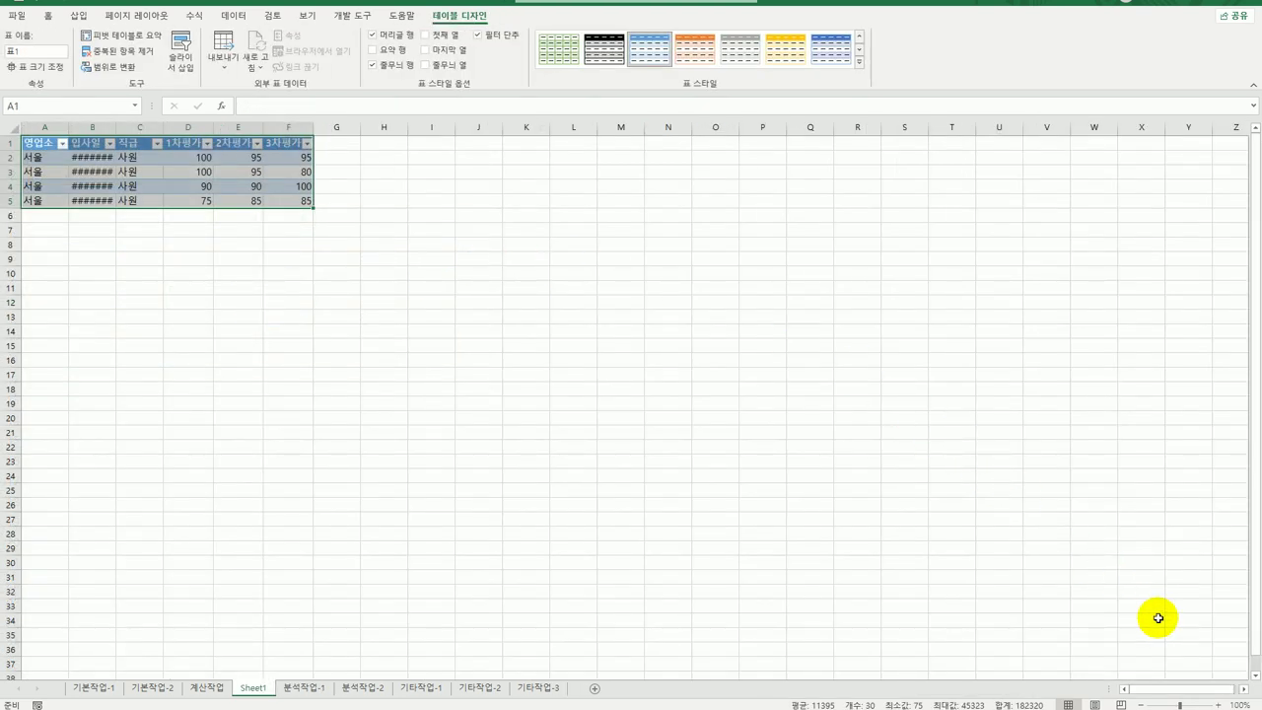
click(1218, 704)
click(1218, 704)
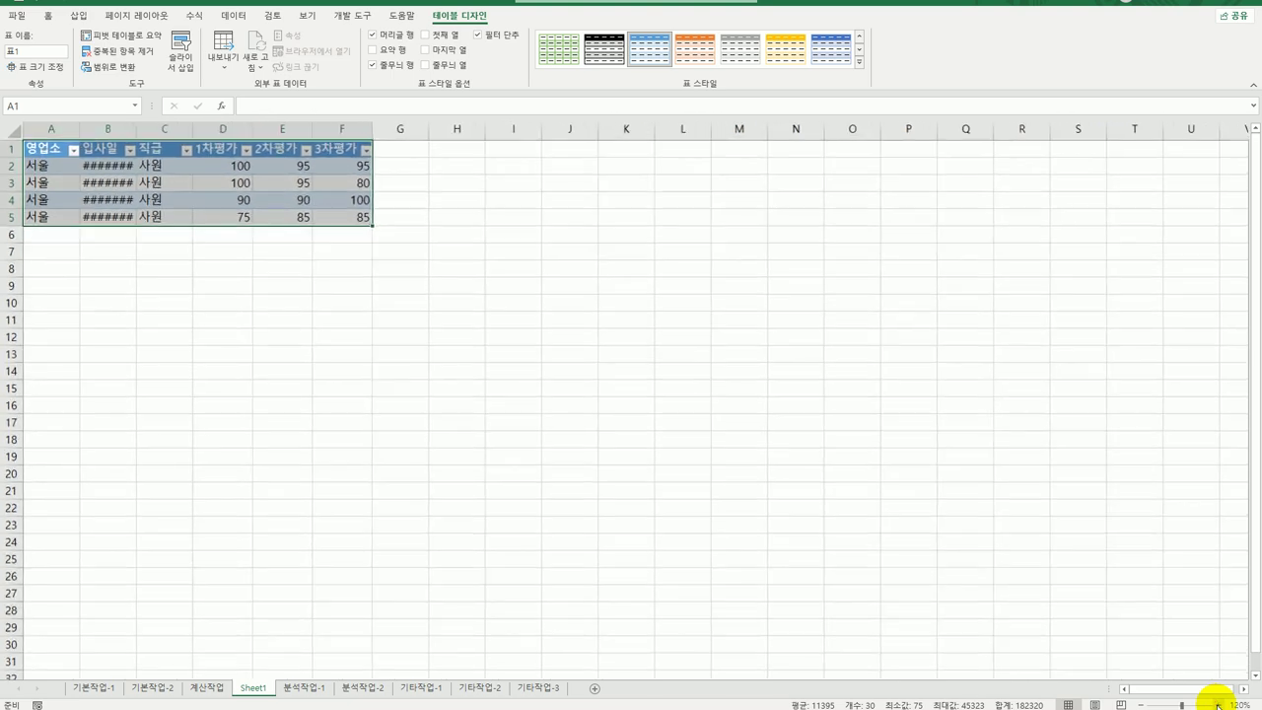
click(1218, 704)
click(1218, 704)
click(187, 418)
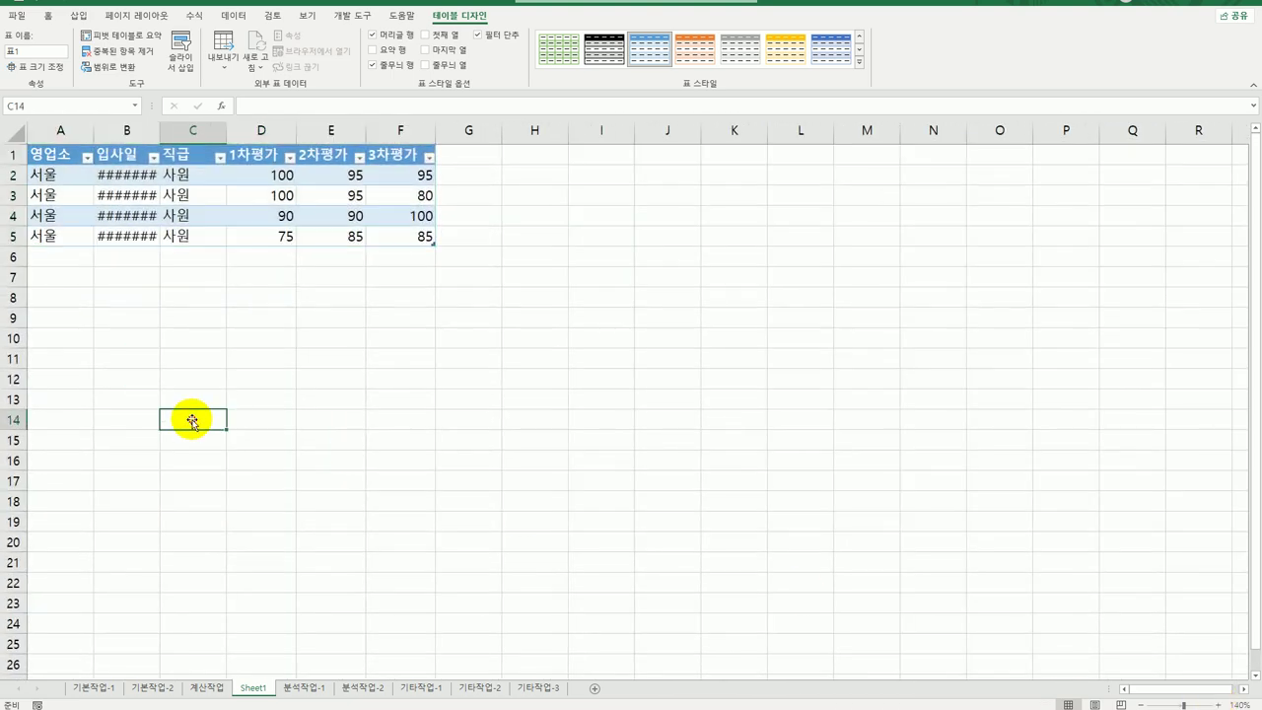
double_click(160, 129)
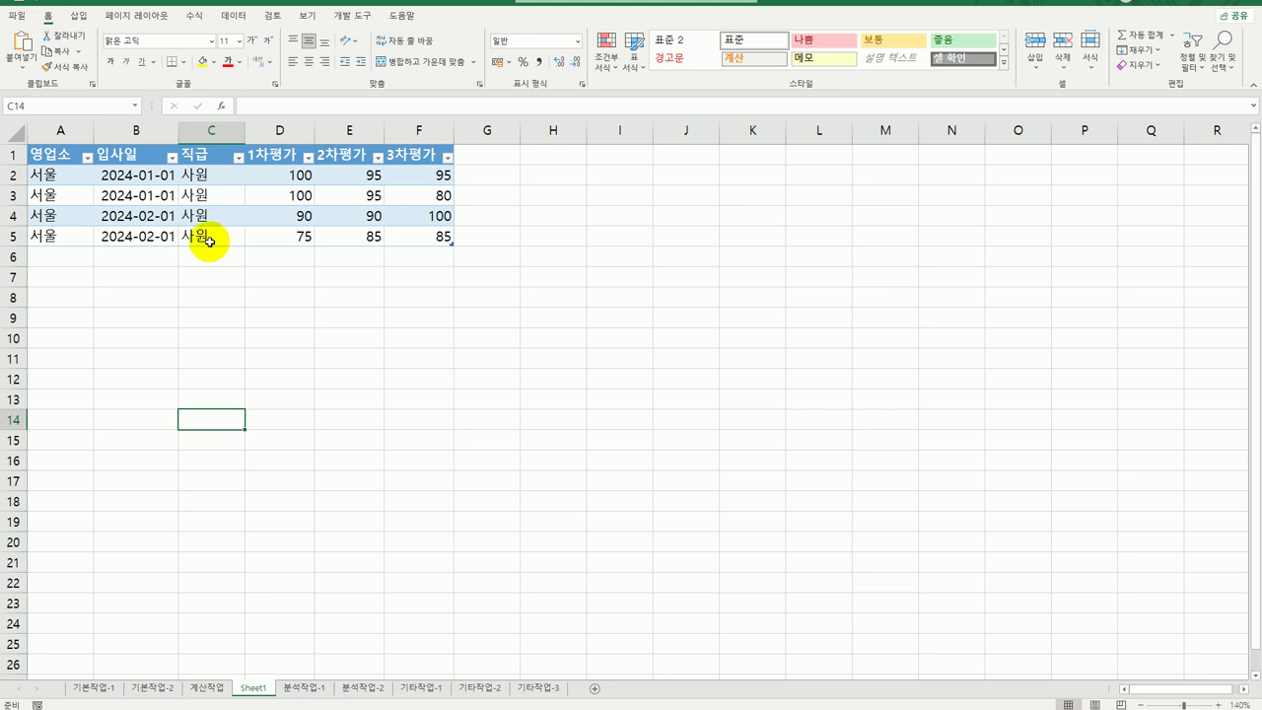
- Rename the extracted detail sheet as 서울1사분기입사사원 and return to the 분석작업-1 sheet
drag(254, 687, 288, 690)
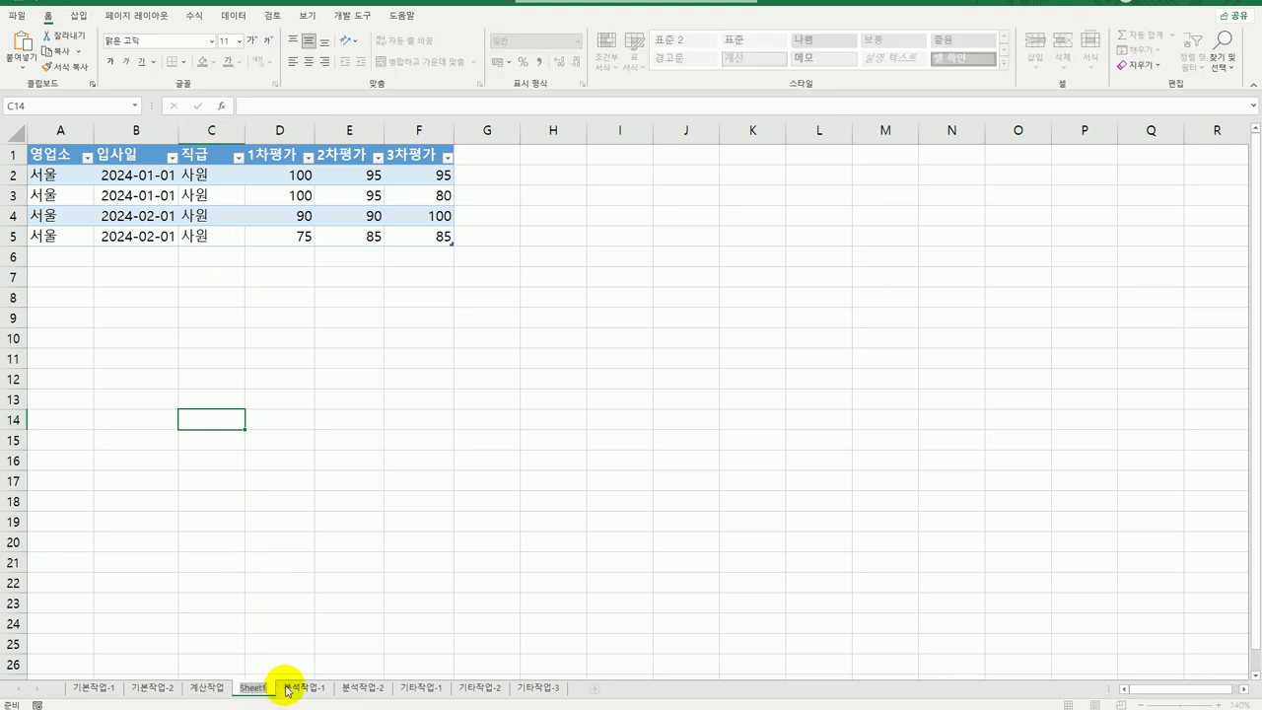
text(셈)
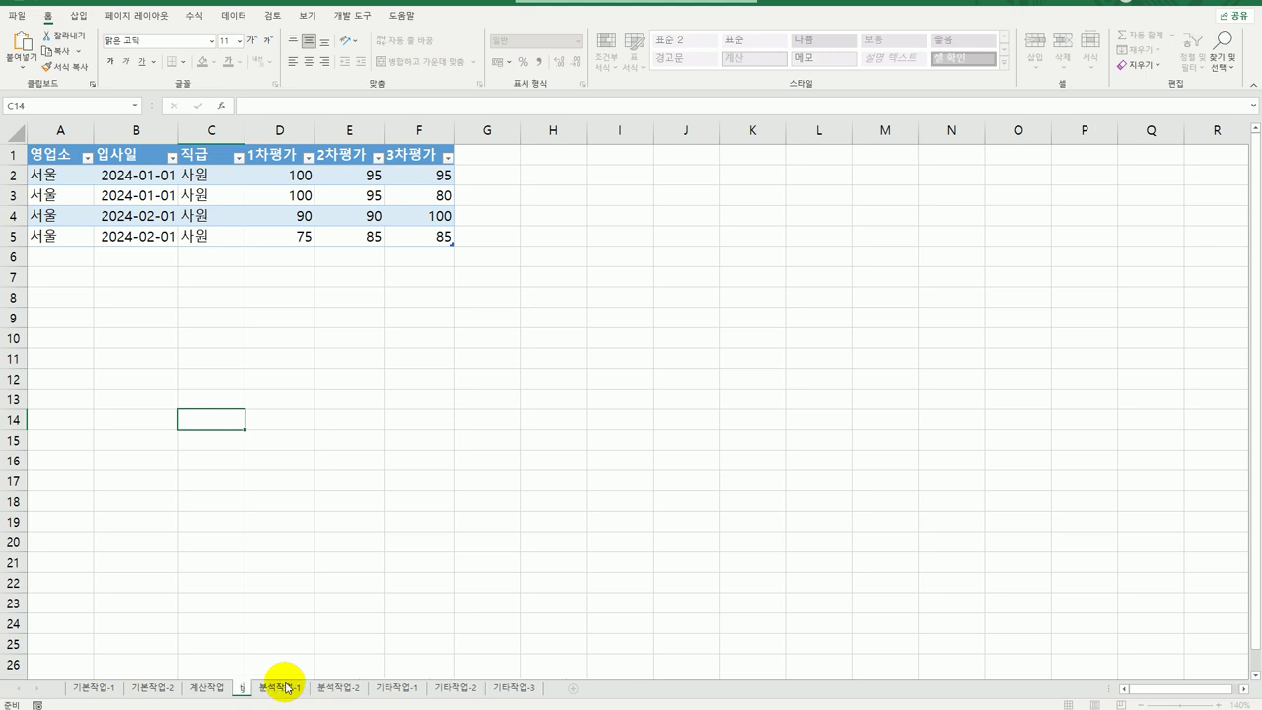
text(울1사분기)
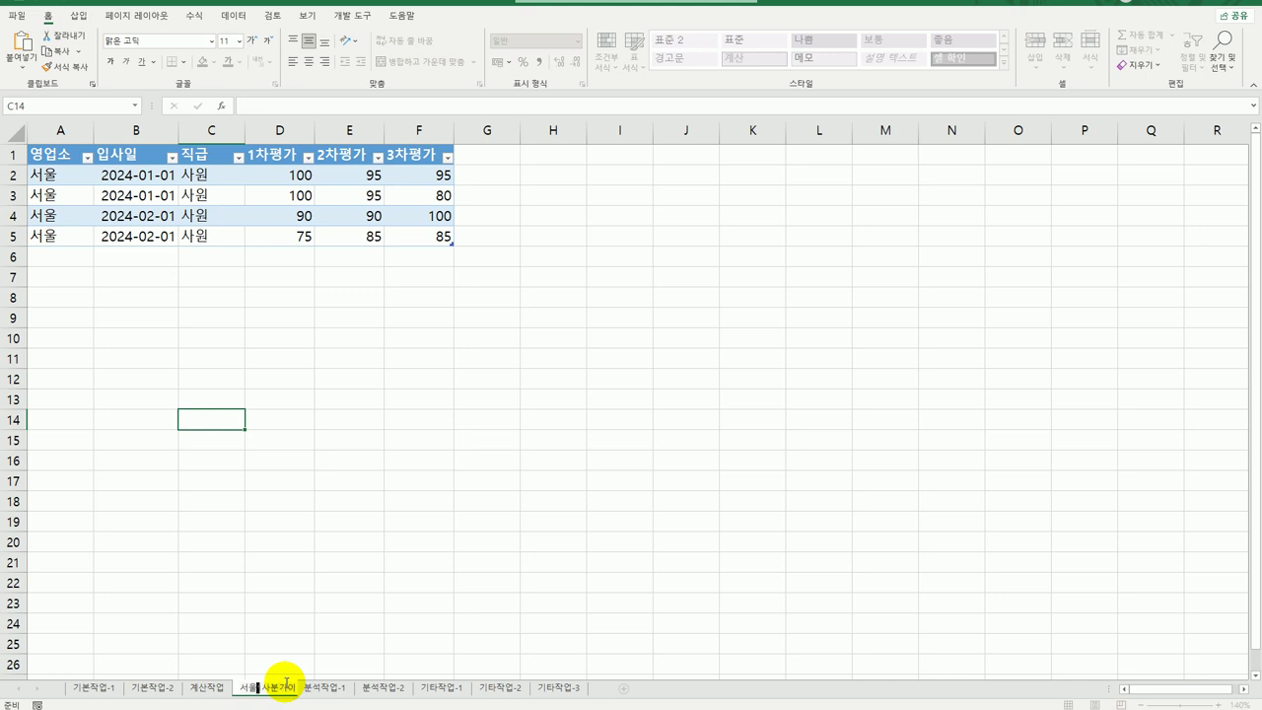
text(입사)
text(사우)
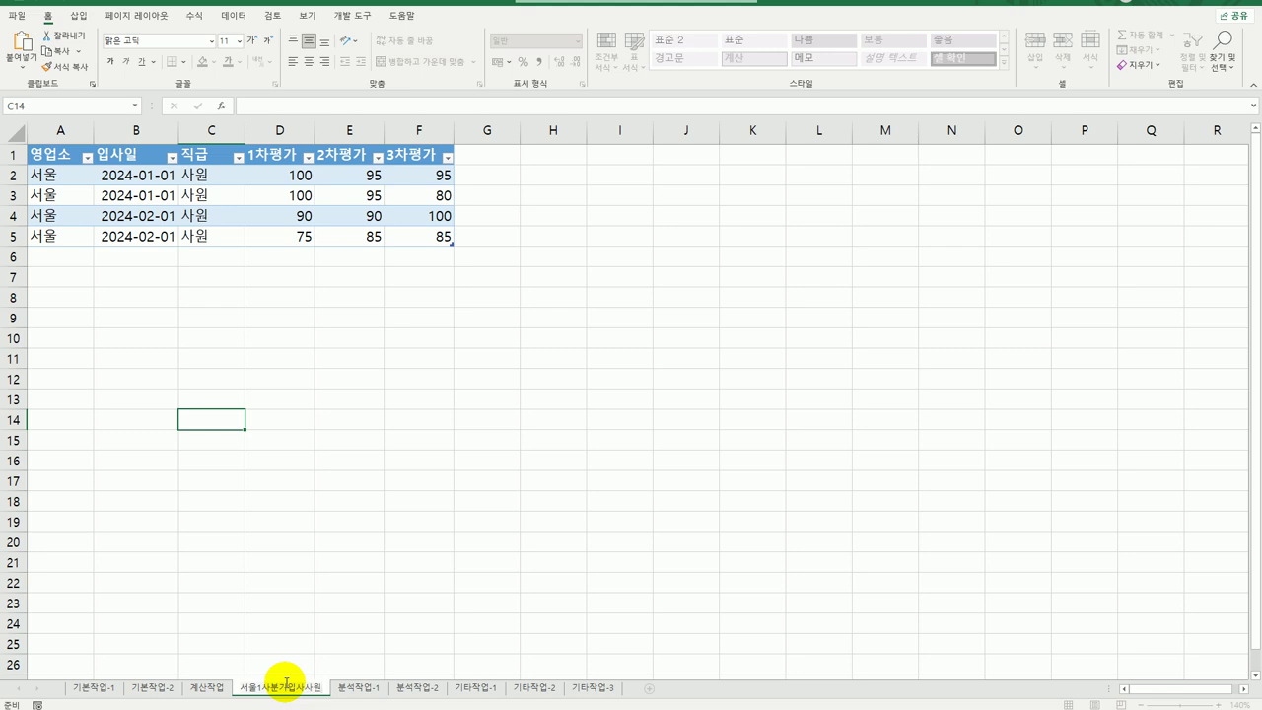
key(Return)
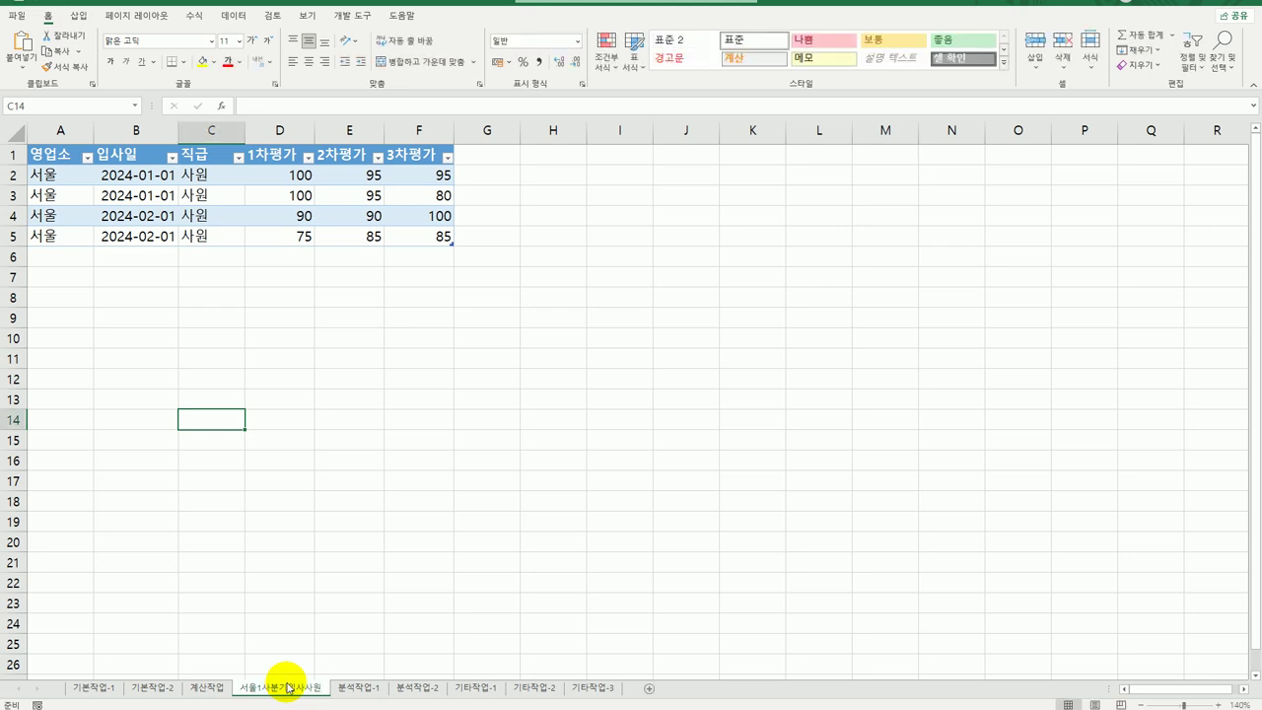
click(366, 691)
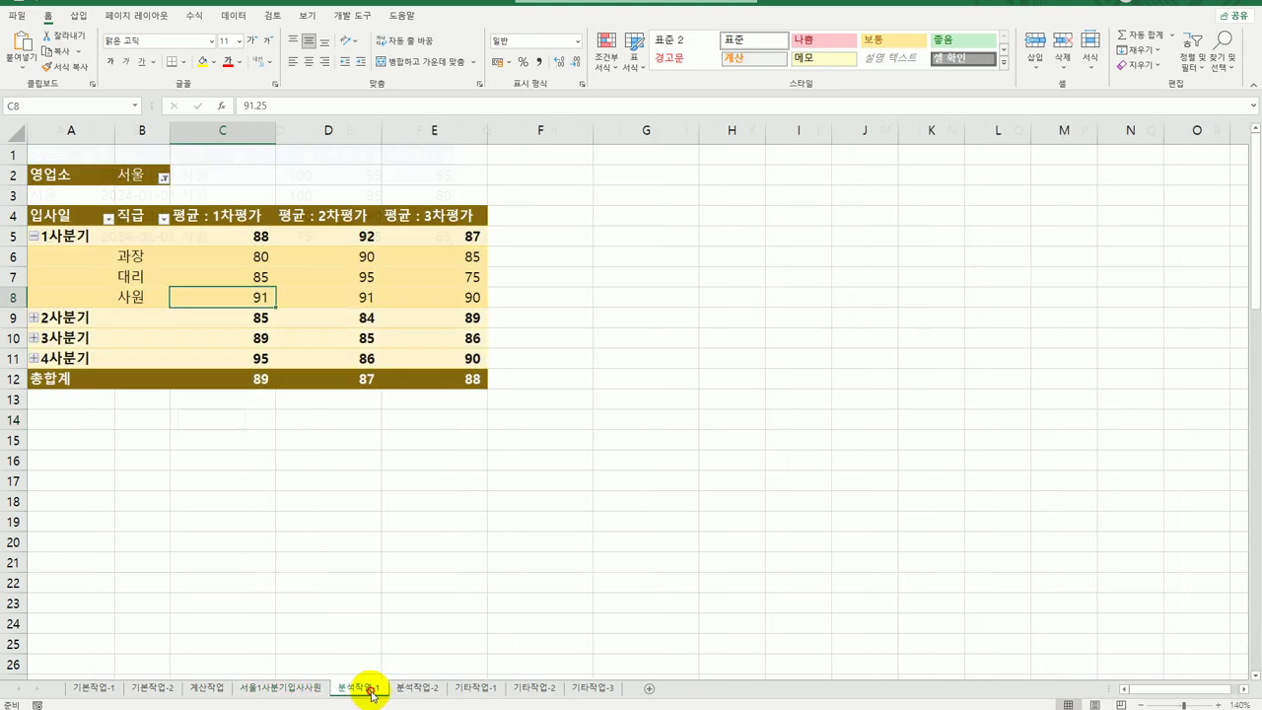
click(562, 558)
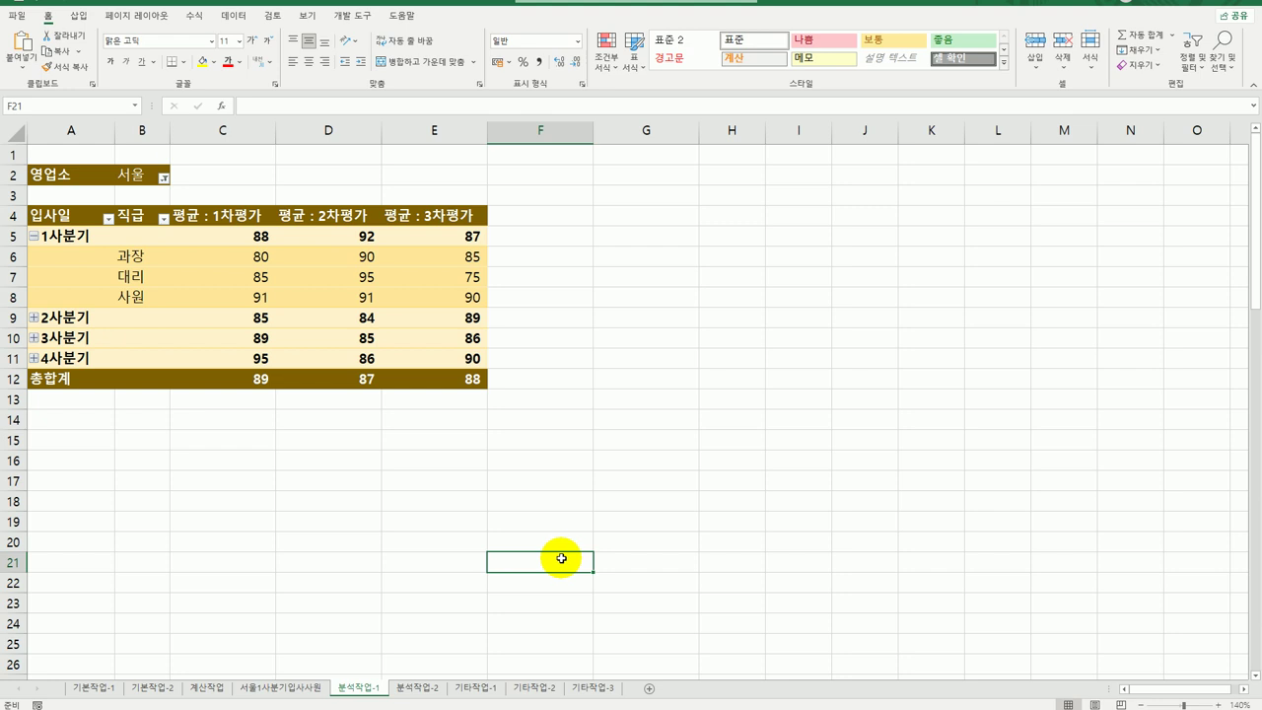
- Switch to the 분석작업-2 sheet
click(417, 689)
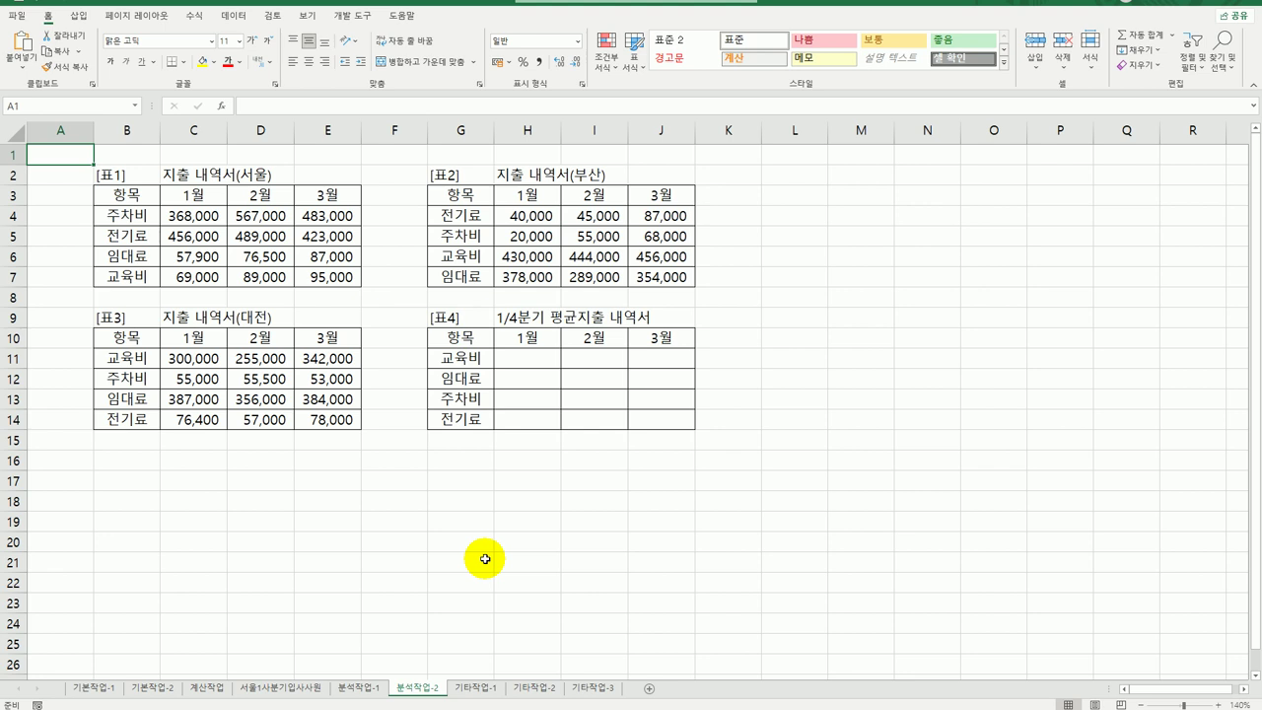
click(239, 250)
click(408, 273)
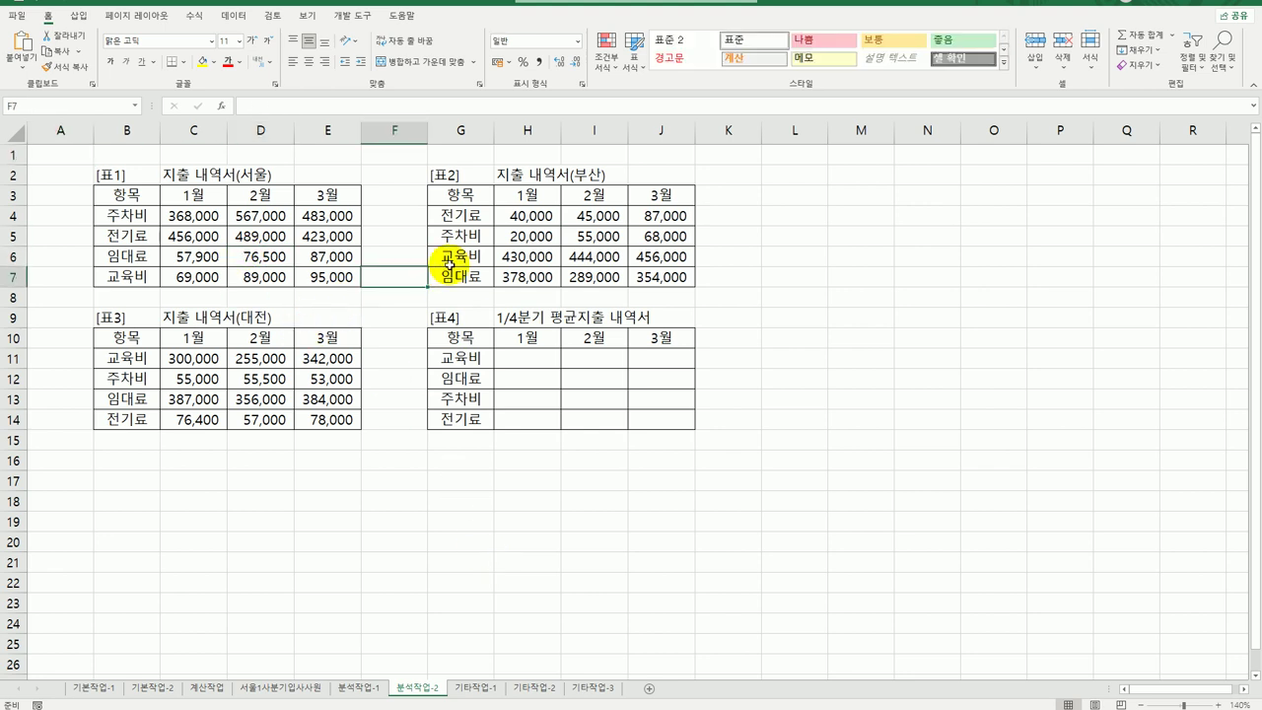
click(243, 412)
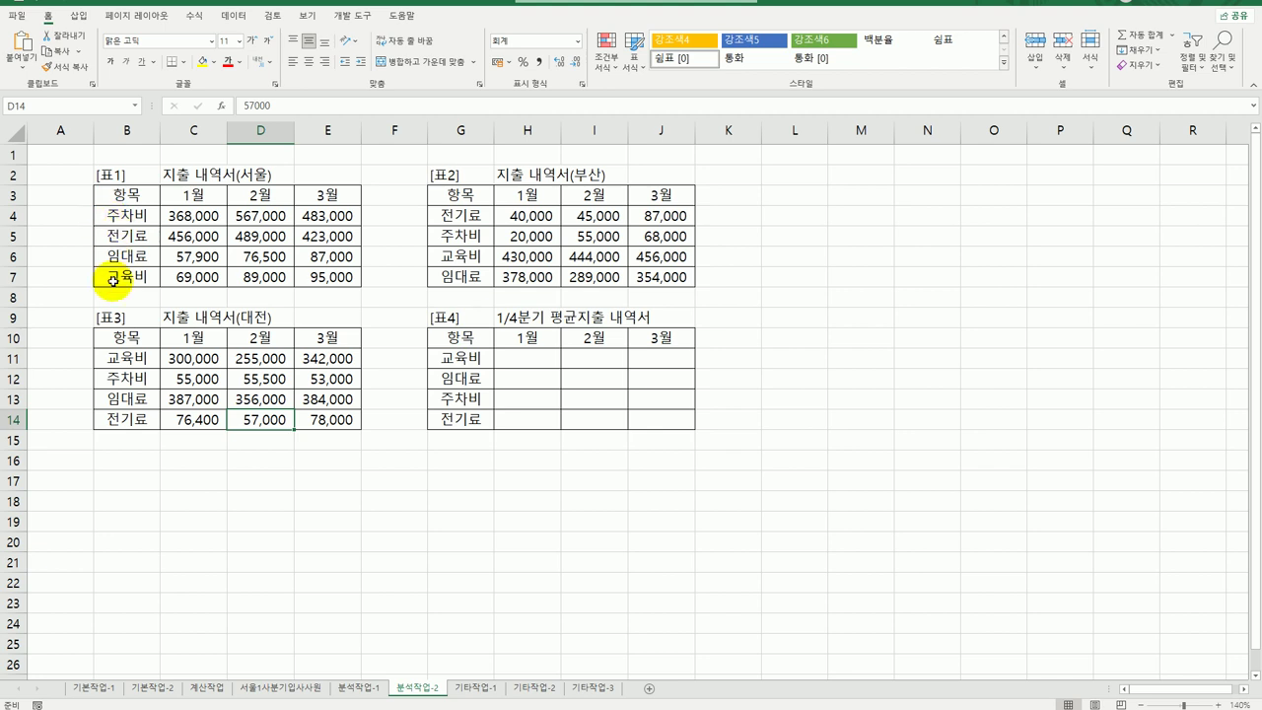
- Set up a sort of the [표1] table (B3:E7) by 항목 using a custom list (사용자 지정 목록) as the order
drag(131, 193, 325, 276)
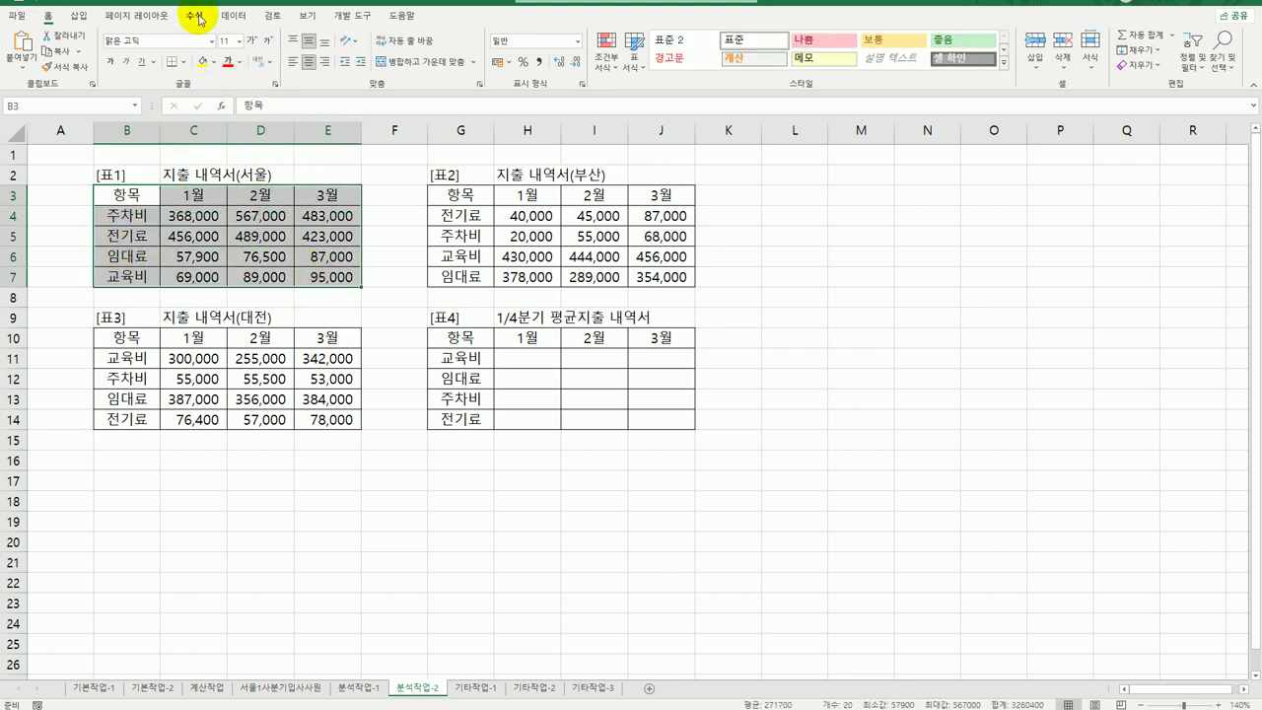
click(234, 17)
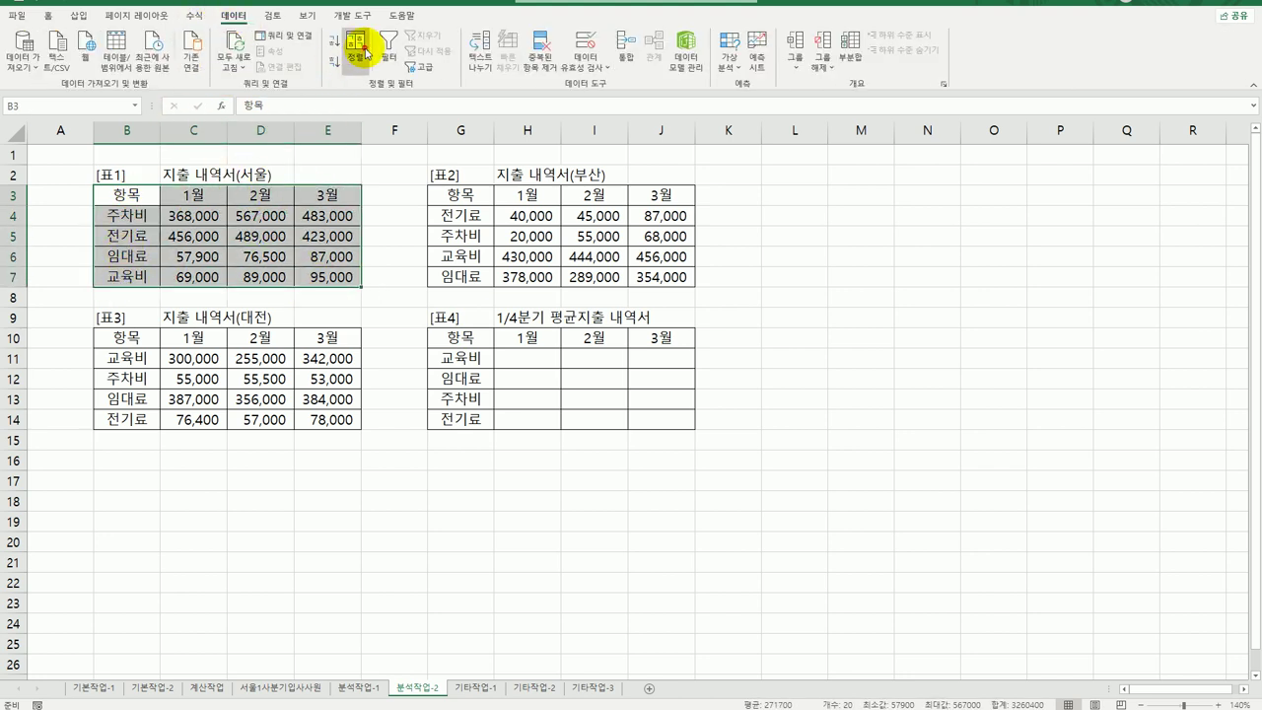
click(355, 49)
click(537, 316)
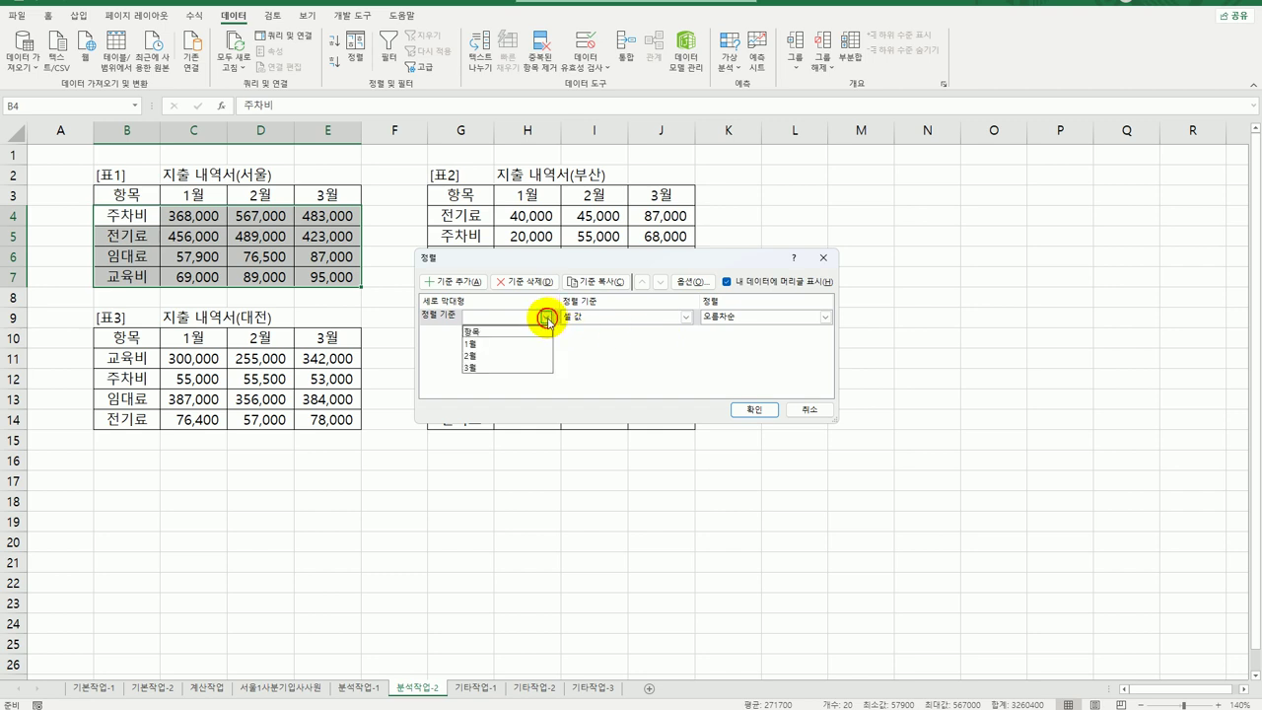
click(518, 333)
click(759, 316)
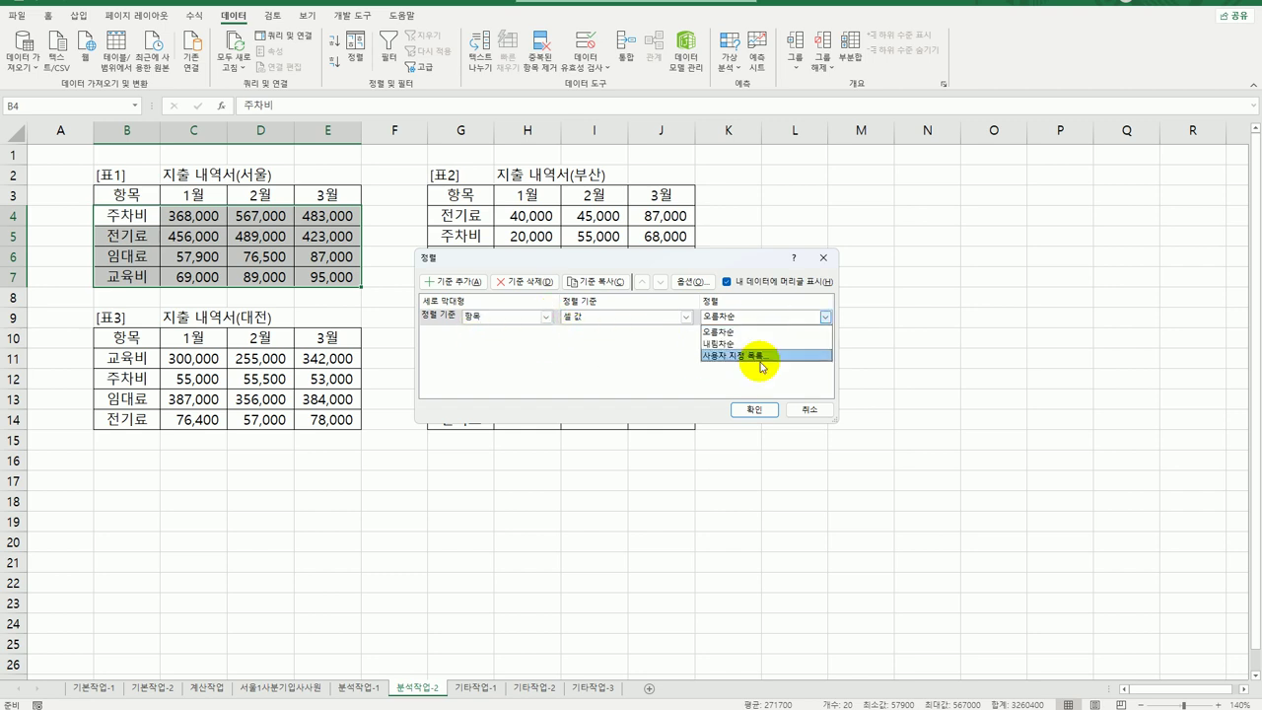
click(762, 356)
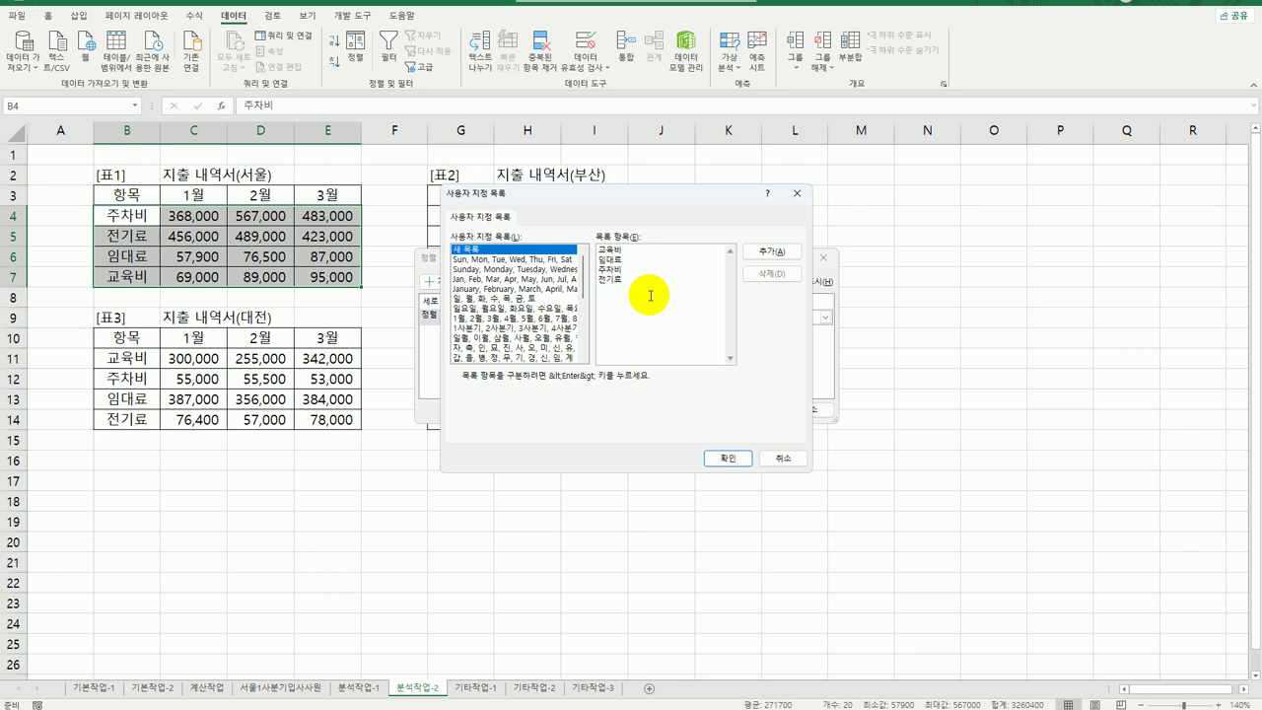
- Add the custom list 교육비, 임대료, 주차비, 전기료 and sort the [표1] rows in that order
click(777, 253)
drag(583, 272, 583, 320)
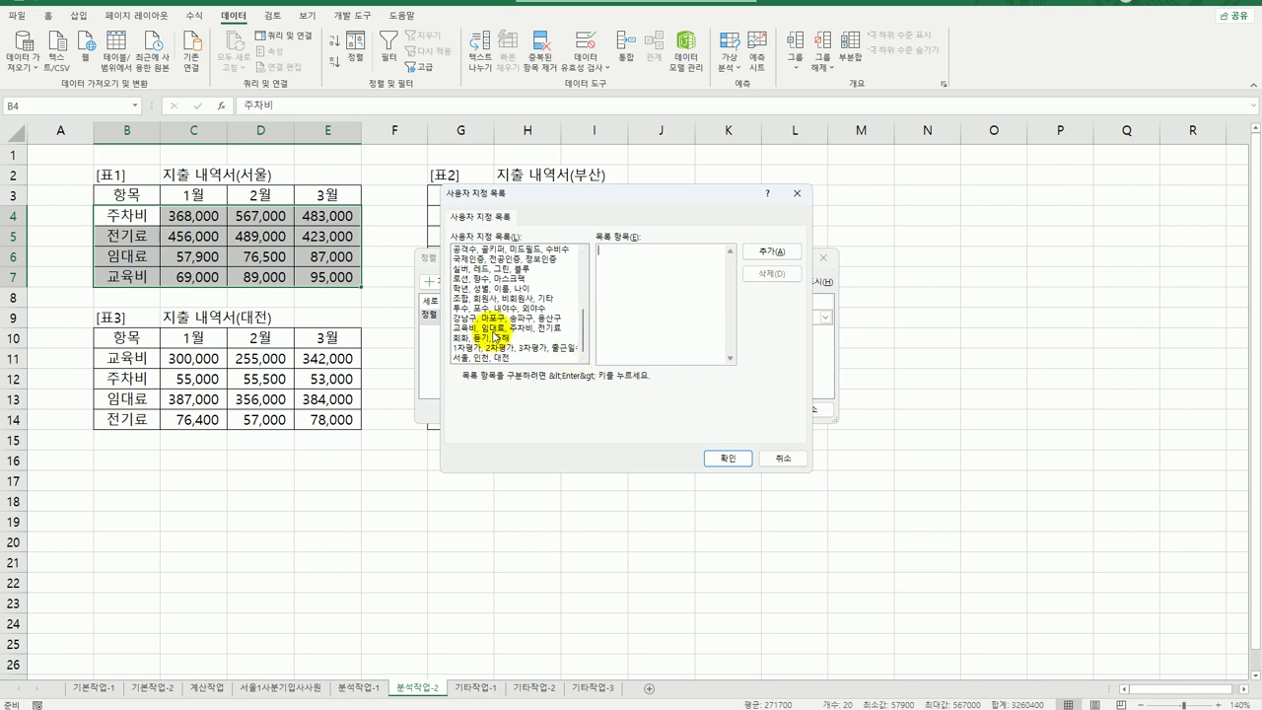
click(493, 329)
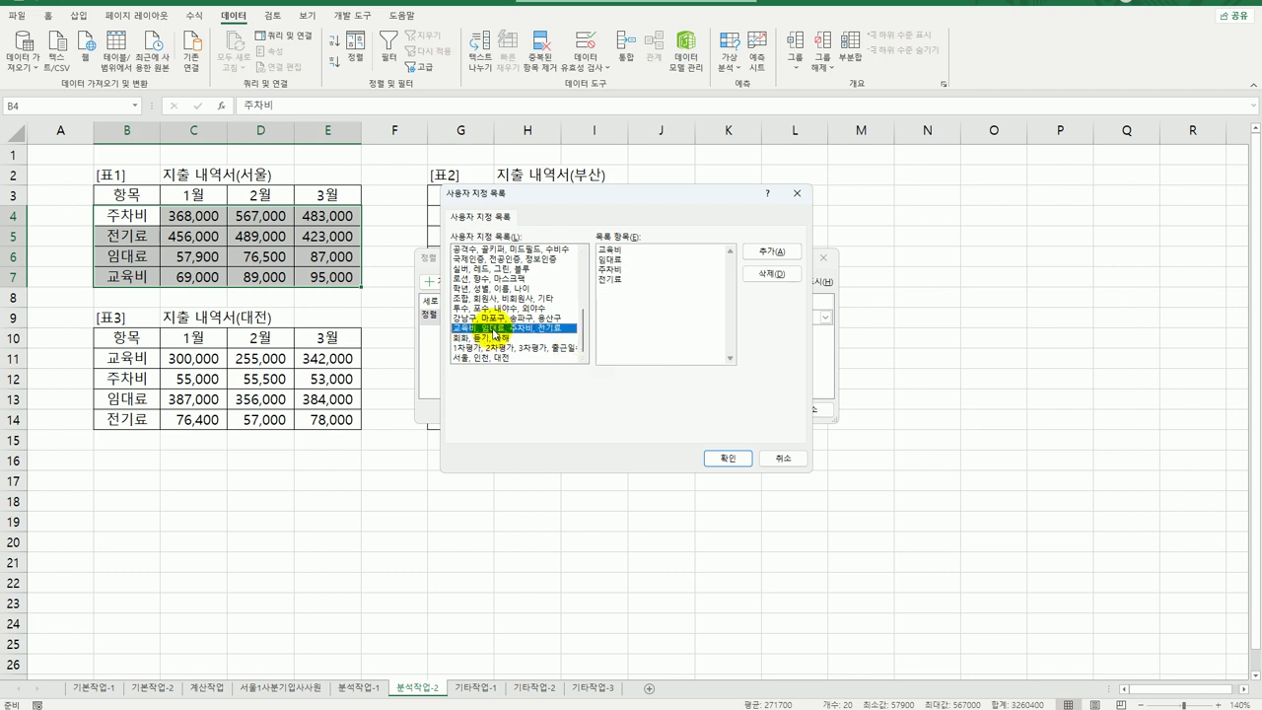
click(727, 459)
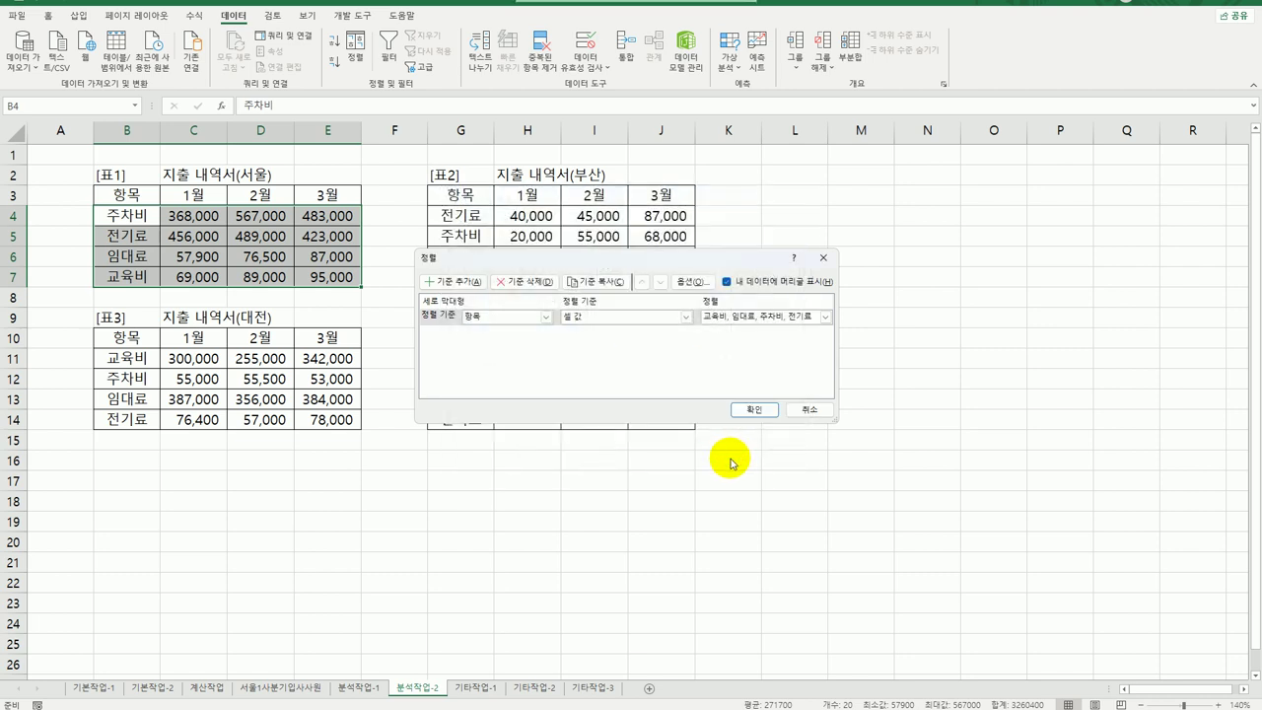
click(751, 410)
click(132, 213)
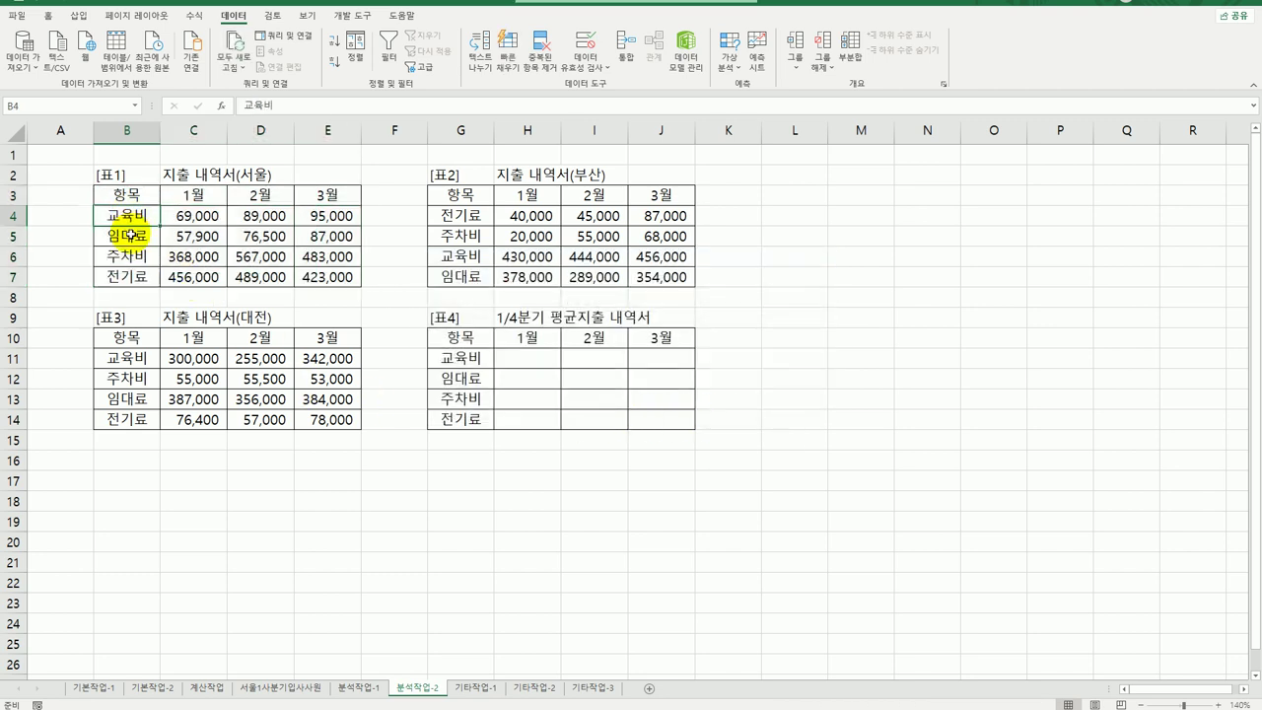
click(130, 235)
click(132, 257)
click(136, 278)
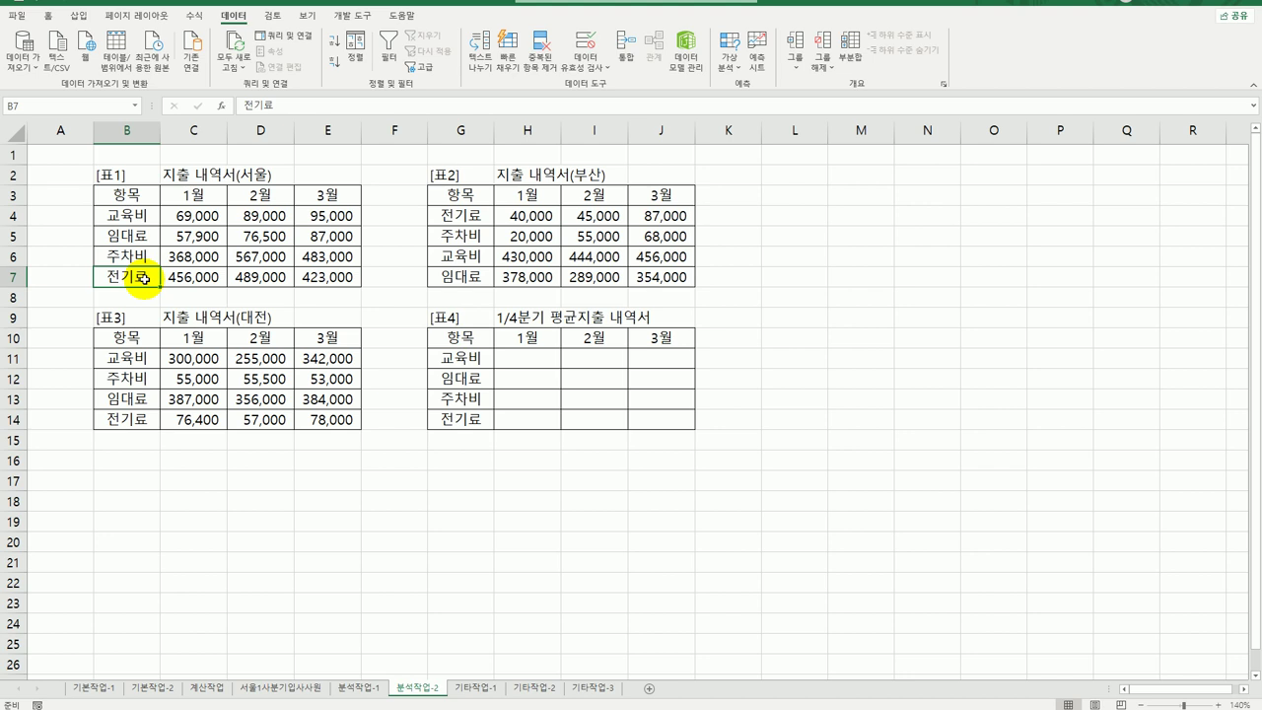
- Sort the [표2] table (G3:J7) by 항목 using the custom list 교육비, 임대료, 주차비, 전기료
drag(463, 196, 653, 280)
click(354, 49)
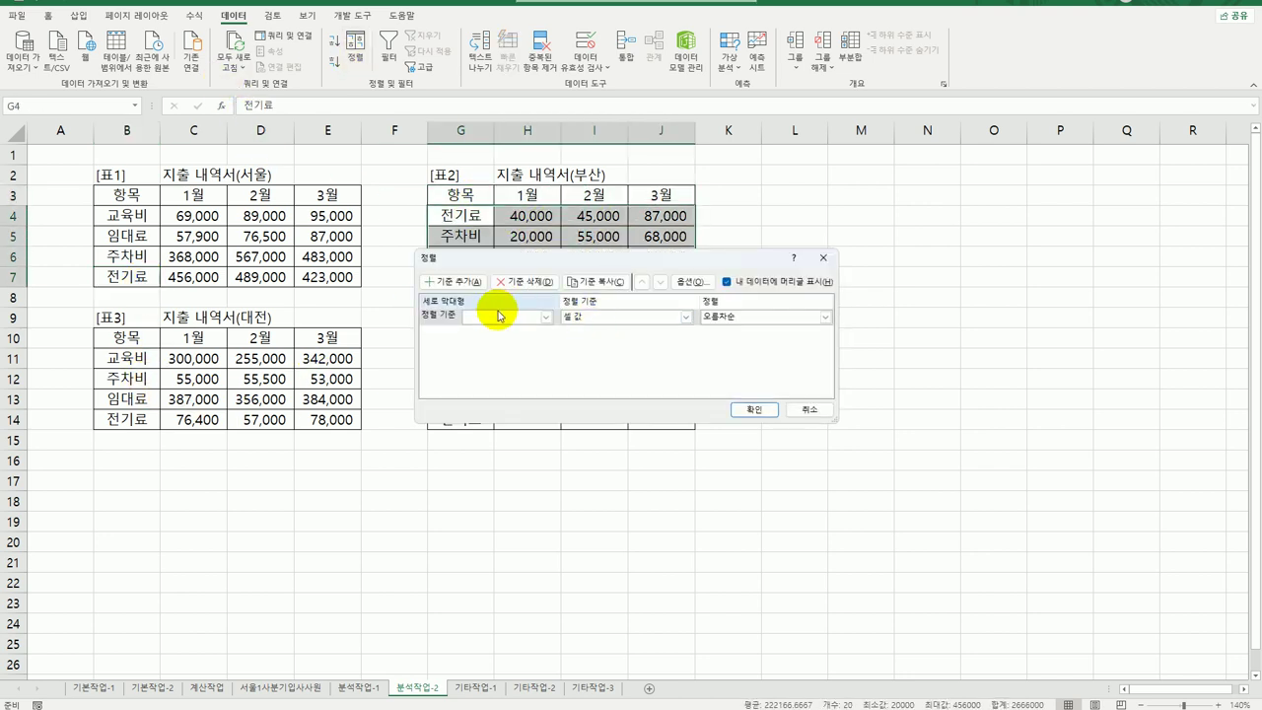
click(500, 315)
click(491, 331)
click(796, 317)
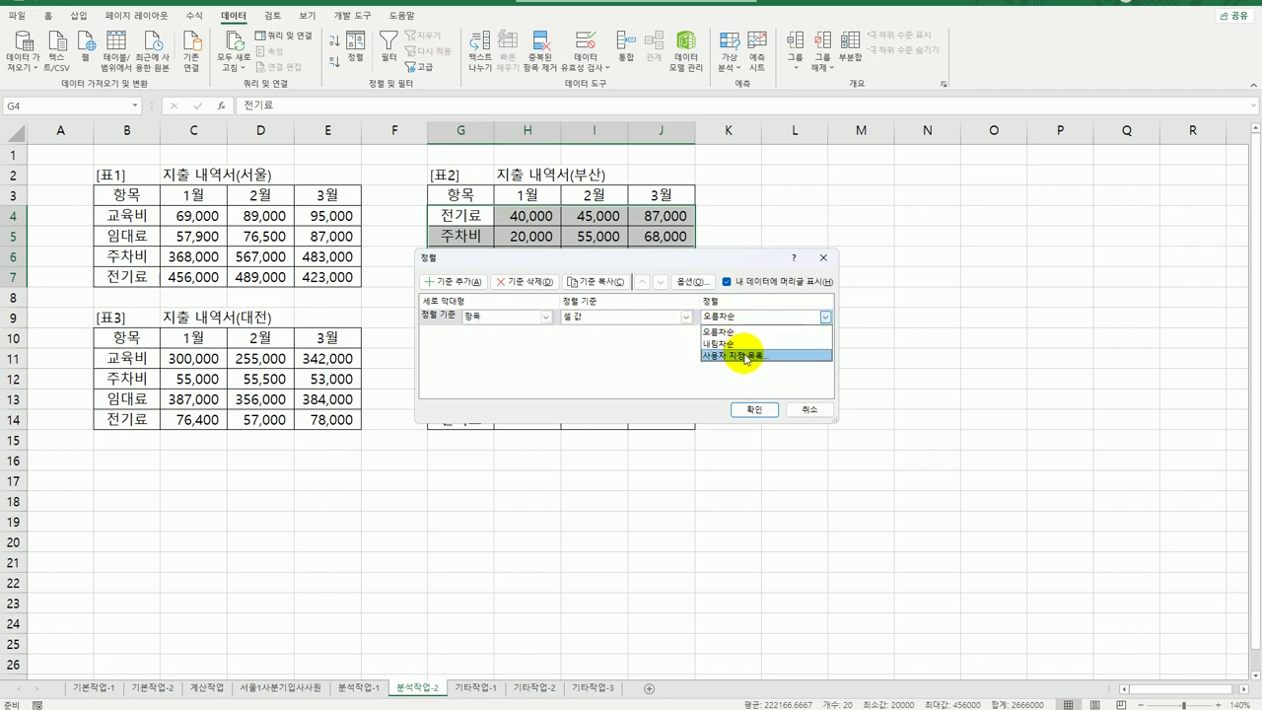
click(747, 359)
drag(585, 260, 579, 354)
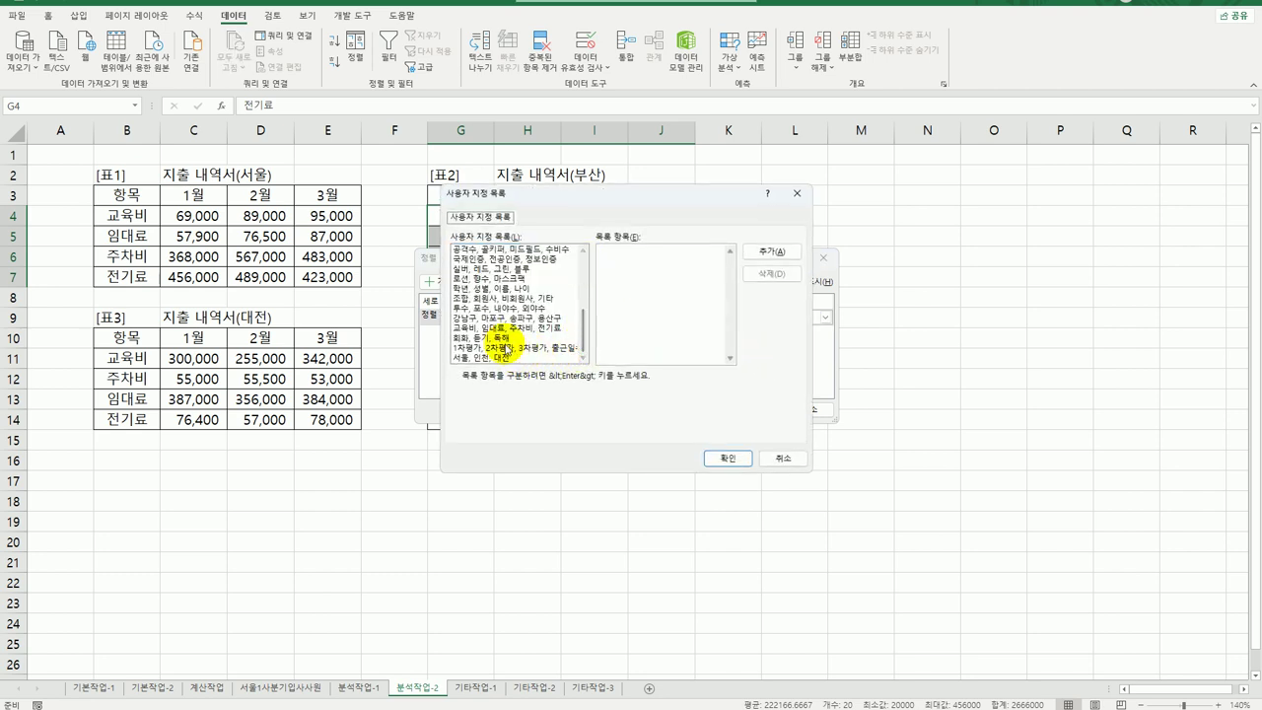
click(500, 328)
click(720, 460)
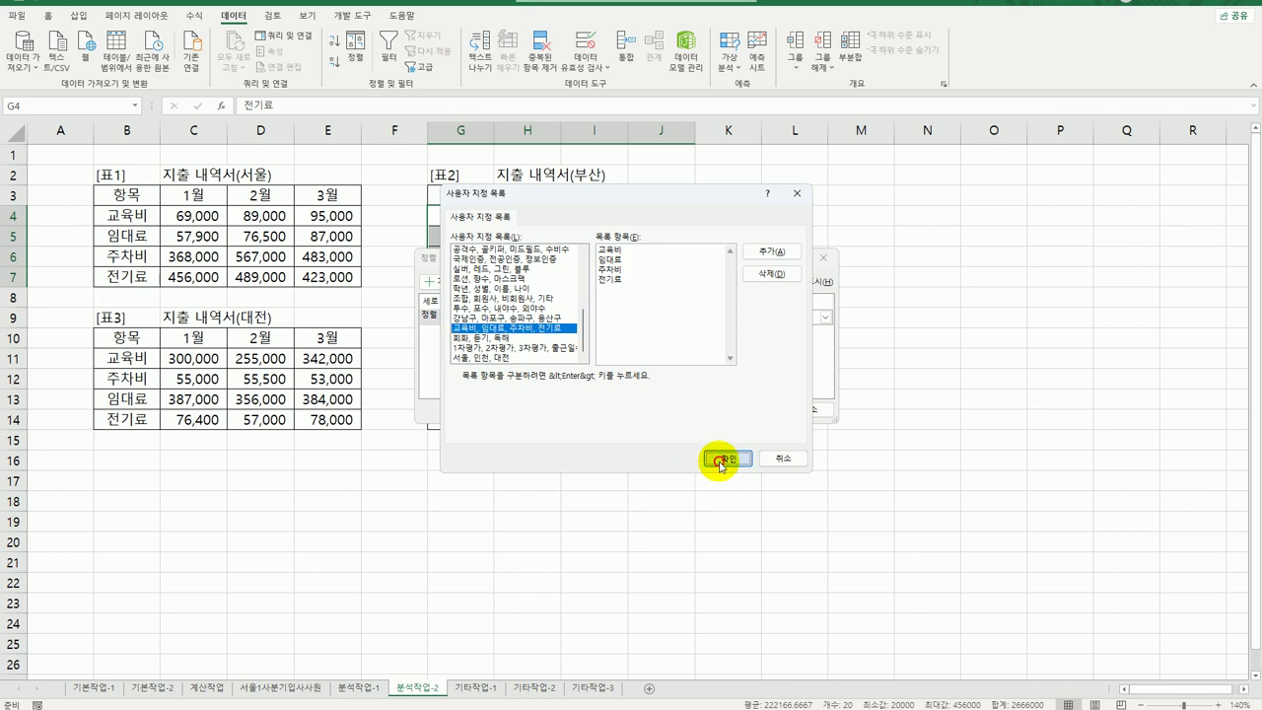
click(746, 412)
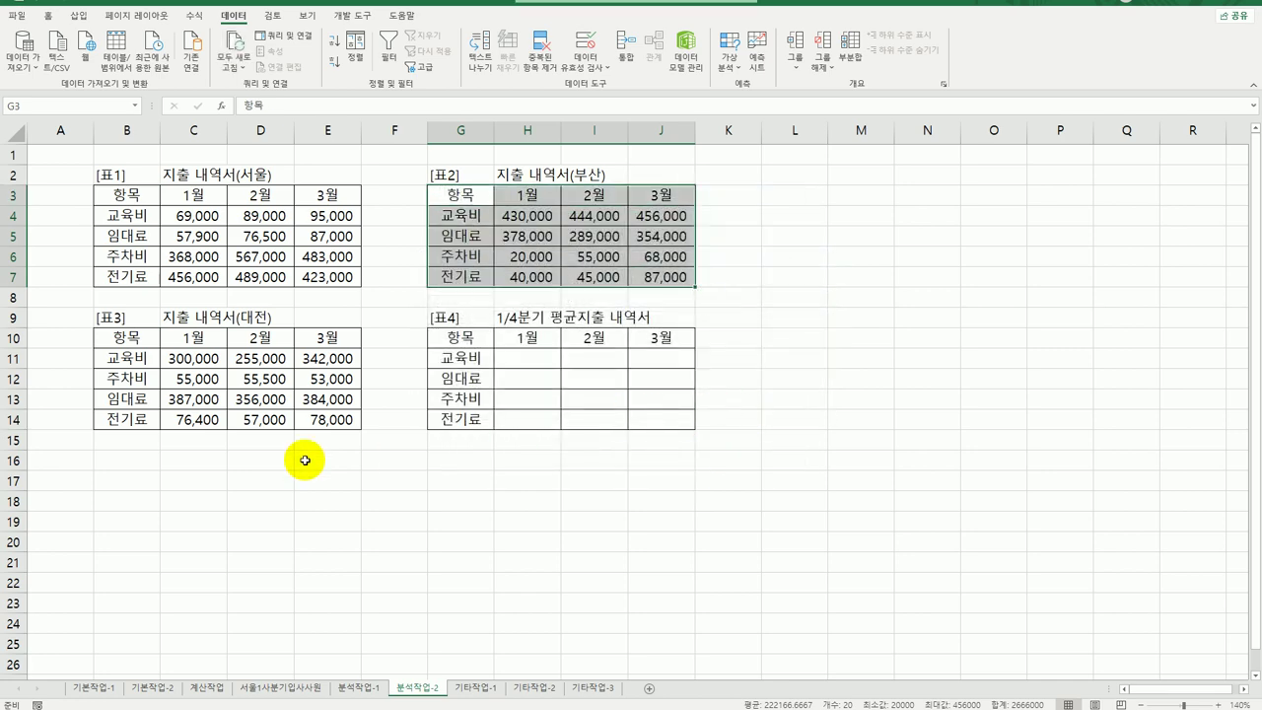
- Sort the [표3] table (B10:E14) by 항목 using the custom list 교육비, 임대료, 주차비, 전기료
drag(141, 343, 325, 418)
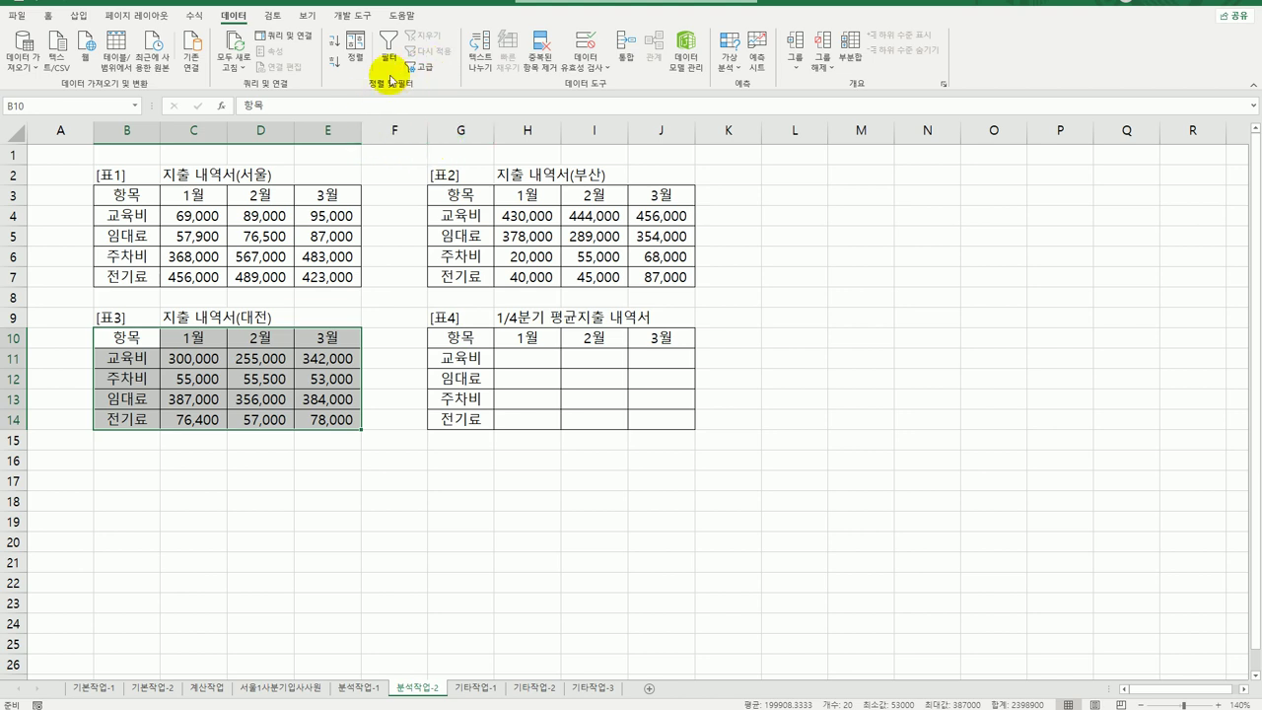
click(354, 58)
click(509, 321)
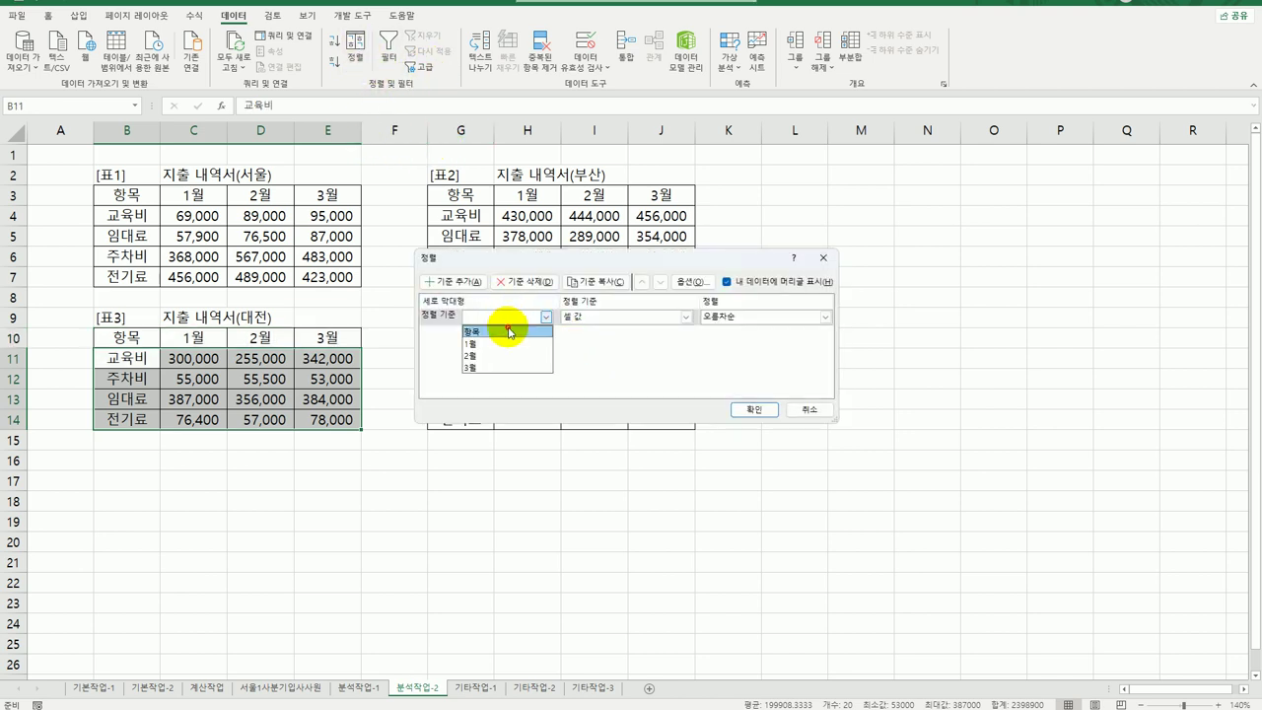
click(508, 332)
click(730, 316)
click(752, 356)
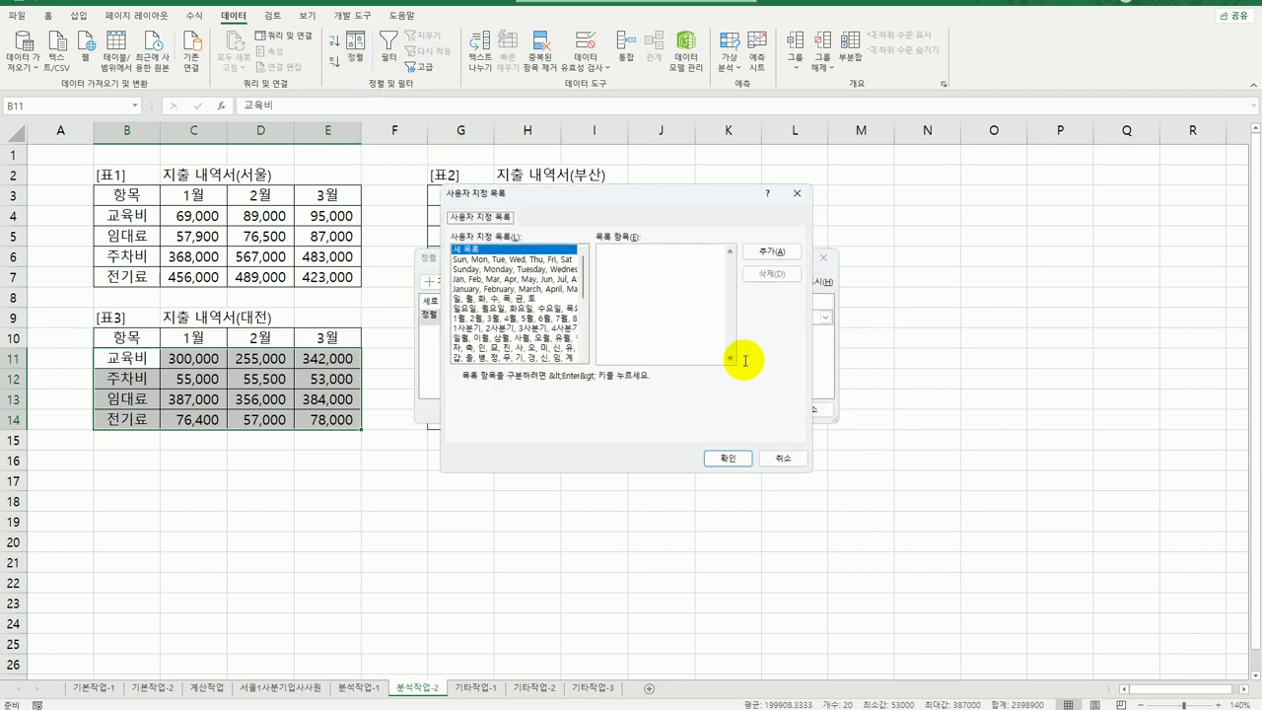
drag(582, 278, 582, 352)
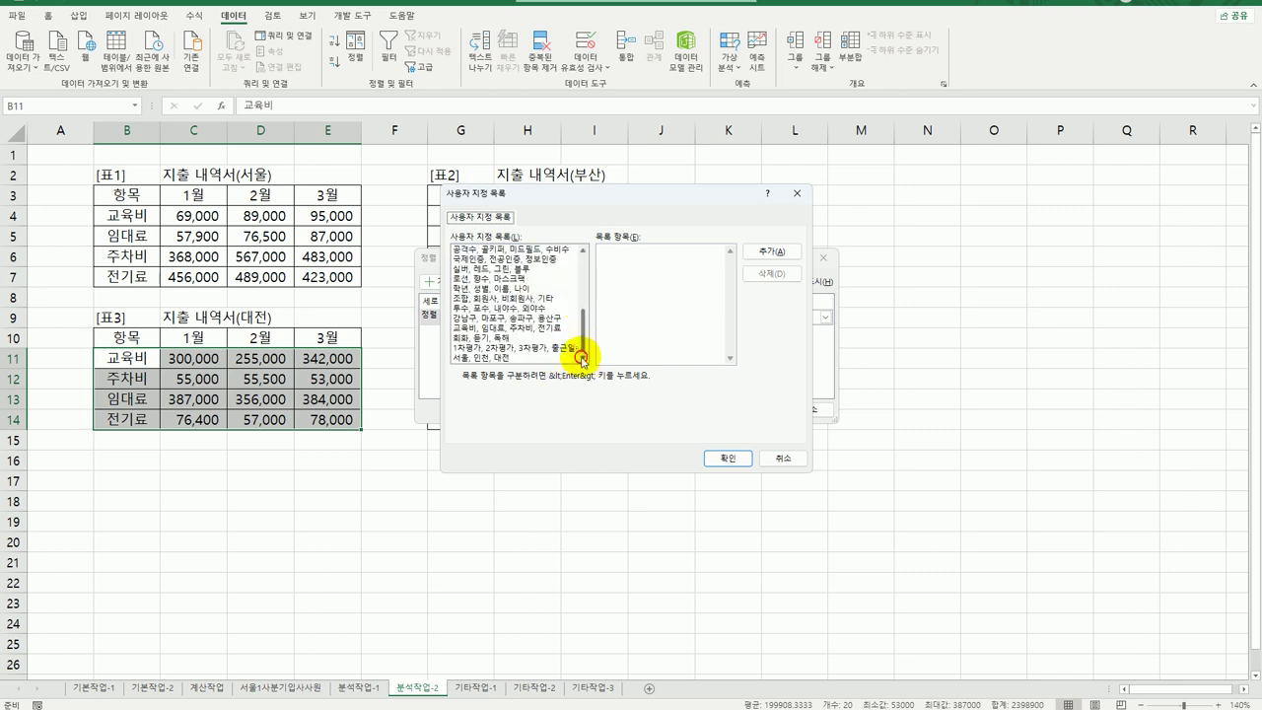
click(493, 328)
click(723, 457)
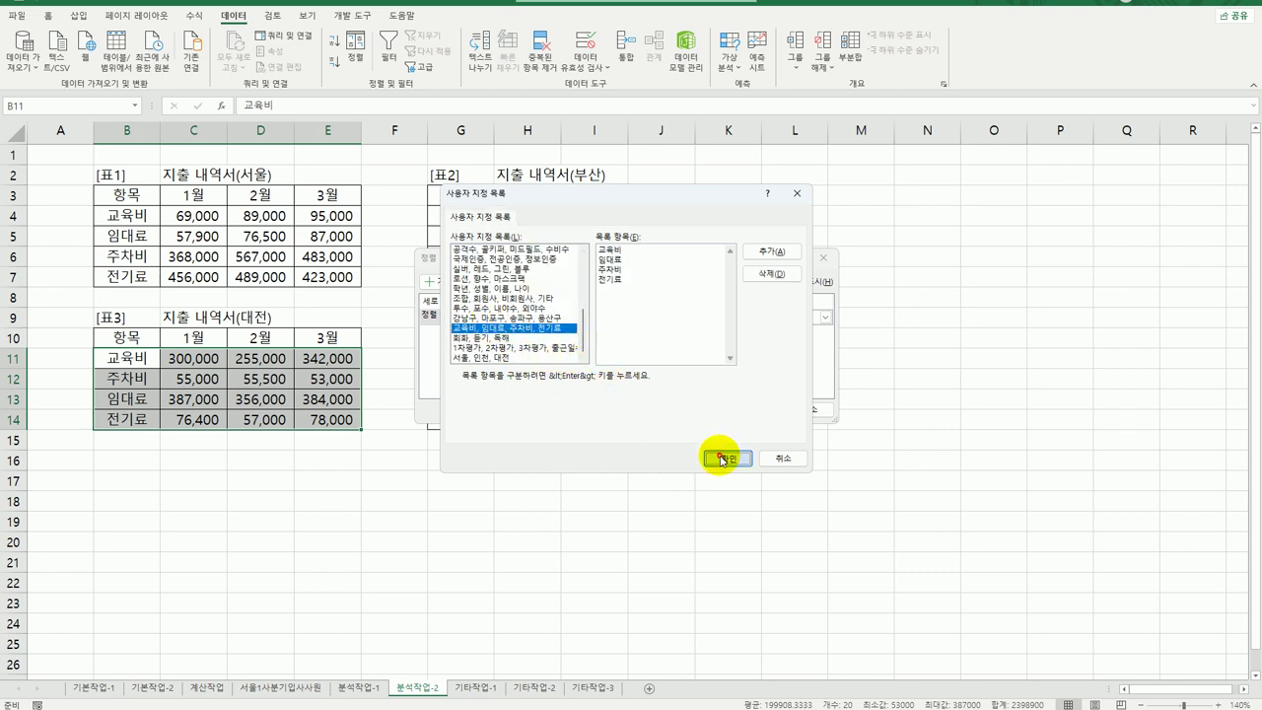
click(745, 408)
click(764, 446)
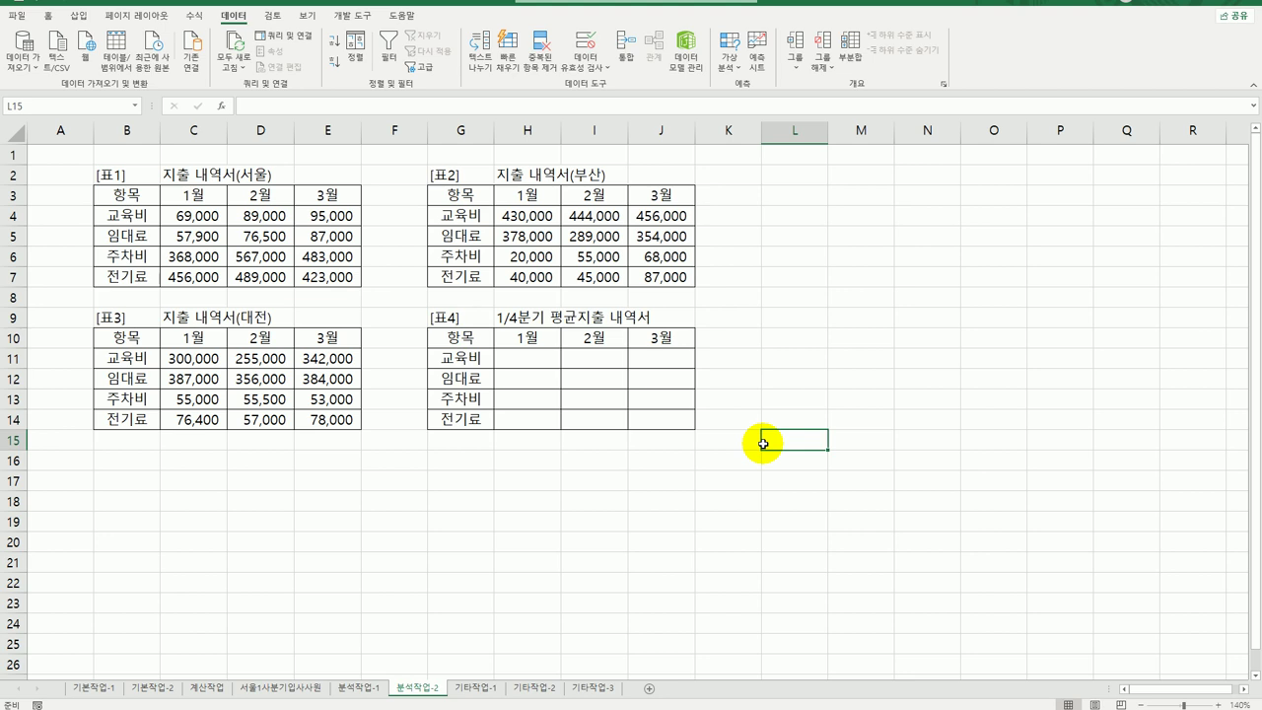
- Start a consolidation (통합) into the [표4] range G10:J14 with 평균 as its function
drag(463, 338, 656, 424)
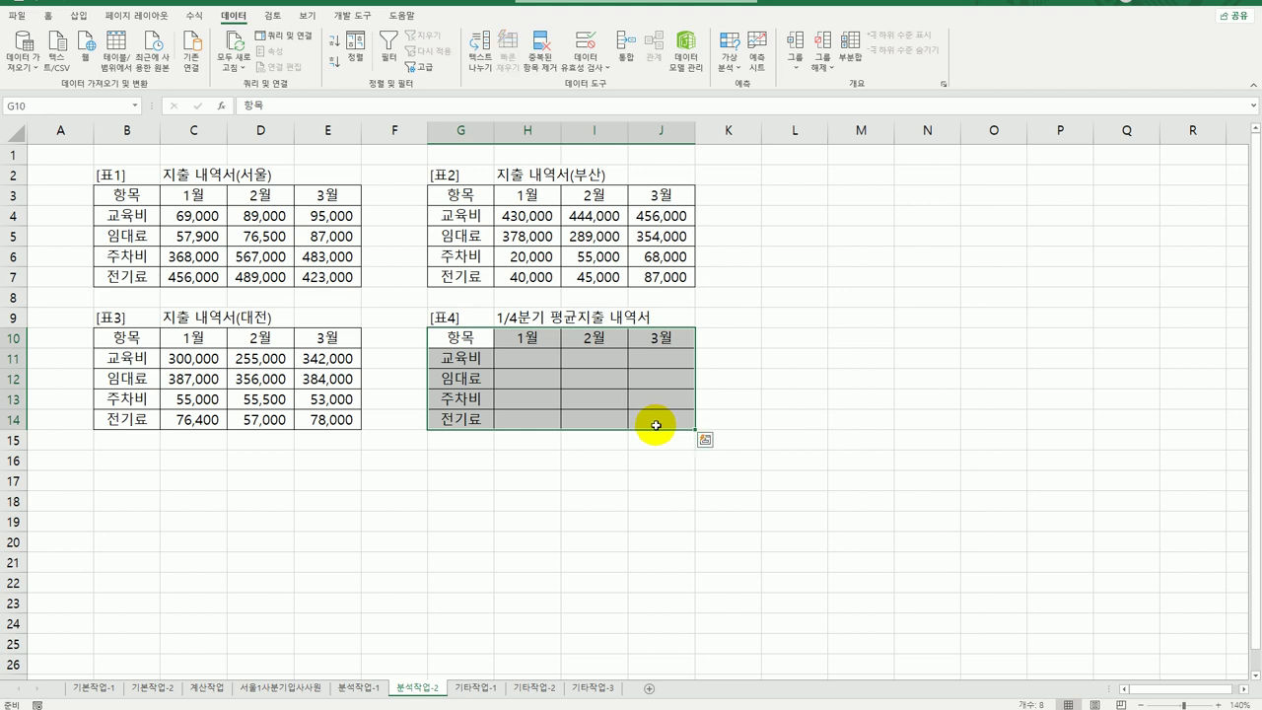
click(730, 67)
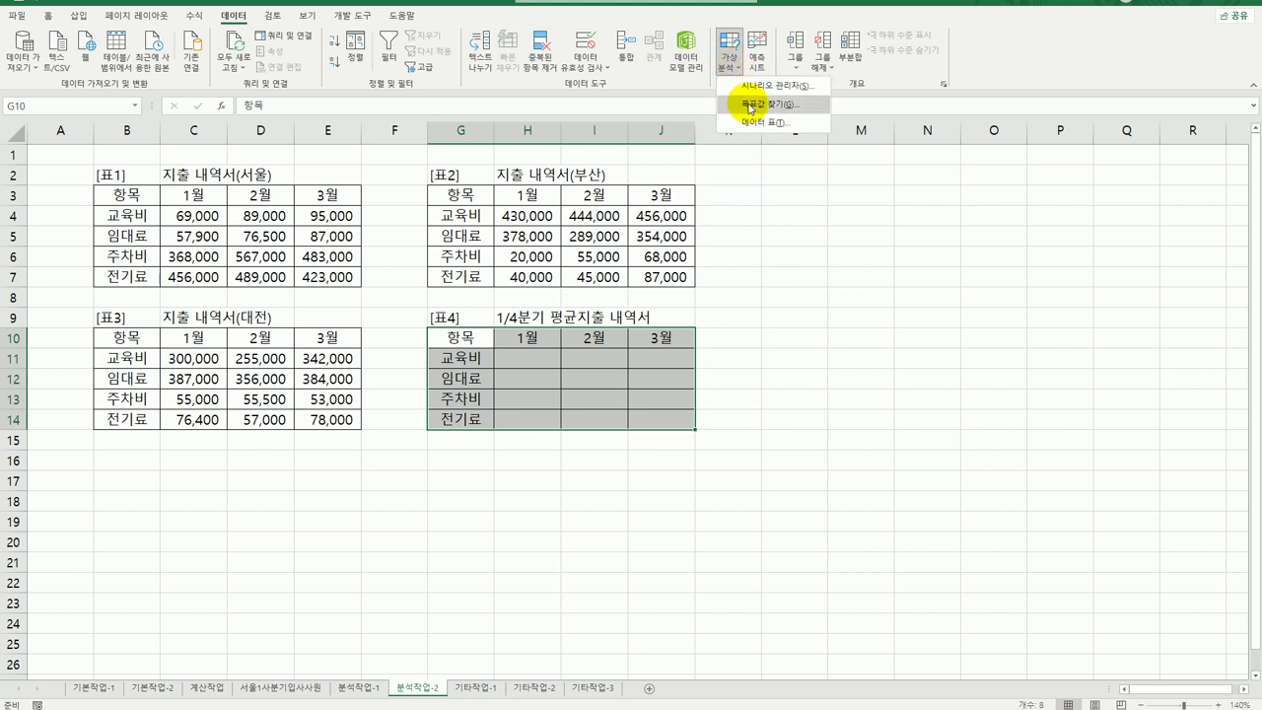
click(608, 88)
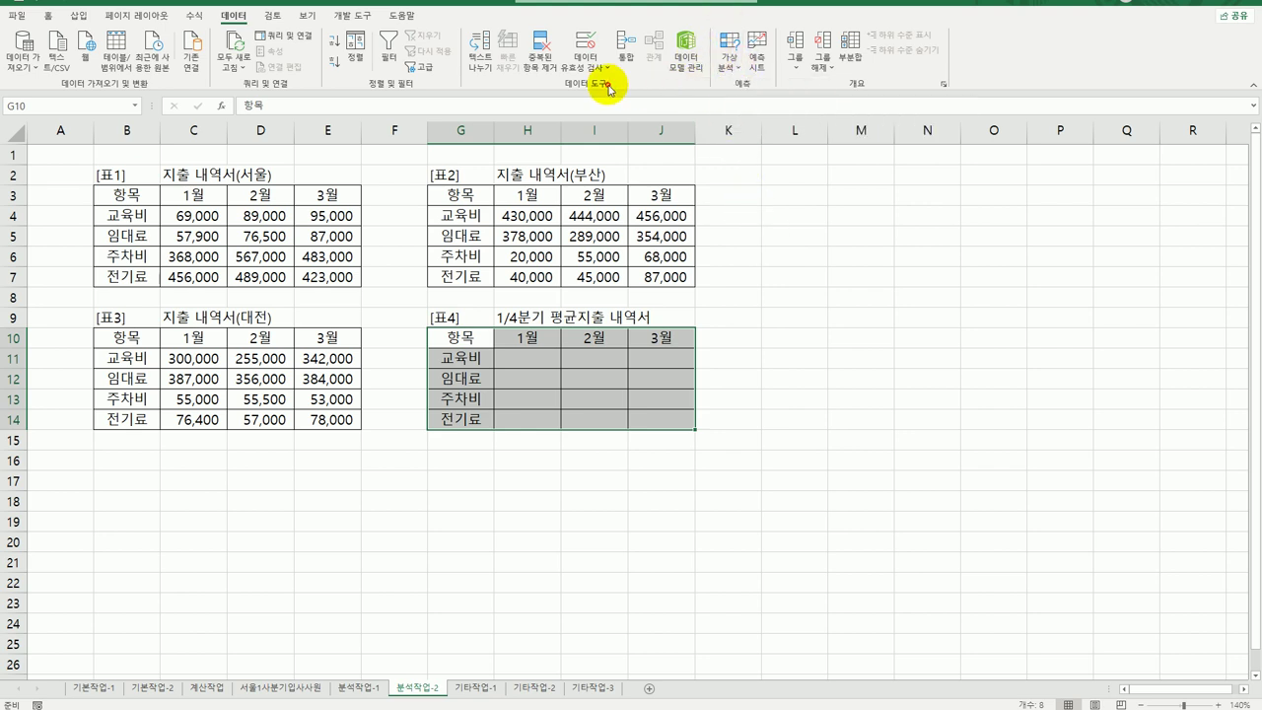
click(625, 44)
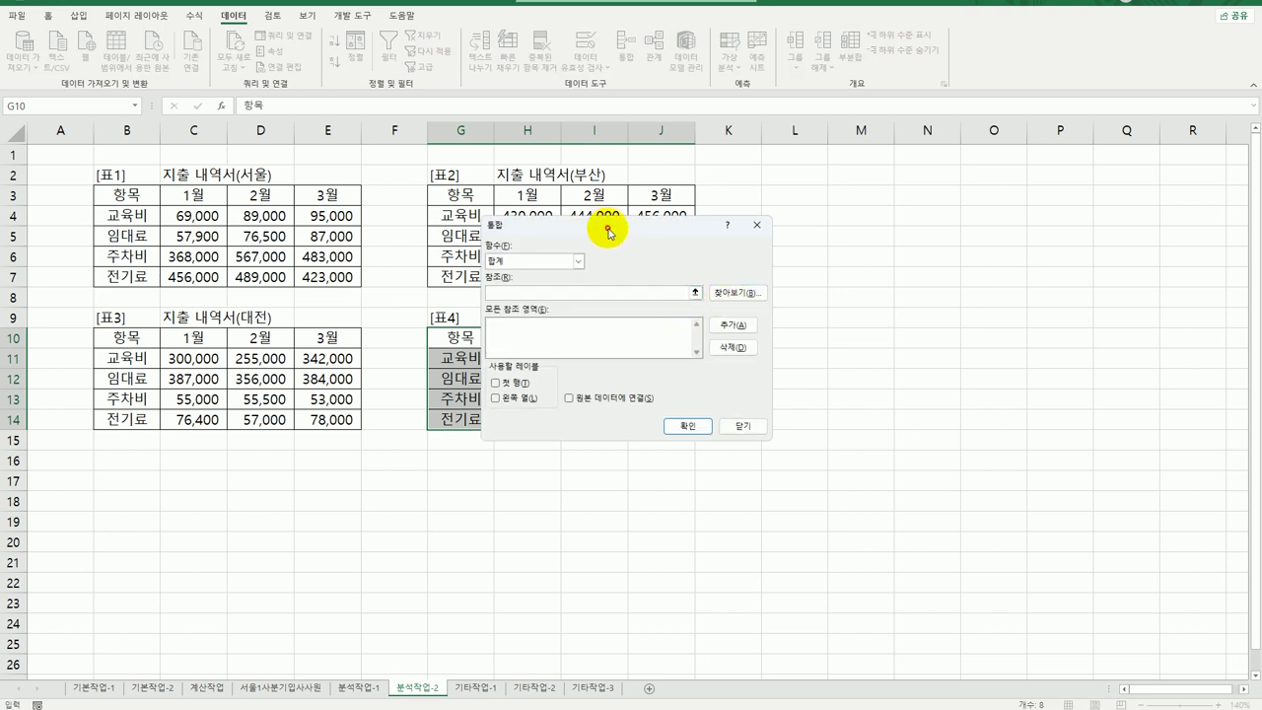
drag(609, 232, 808, 232)
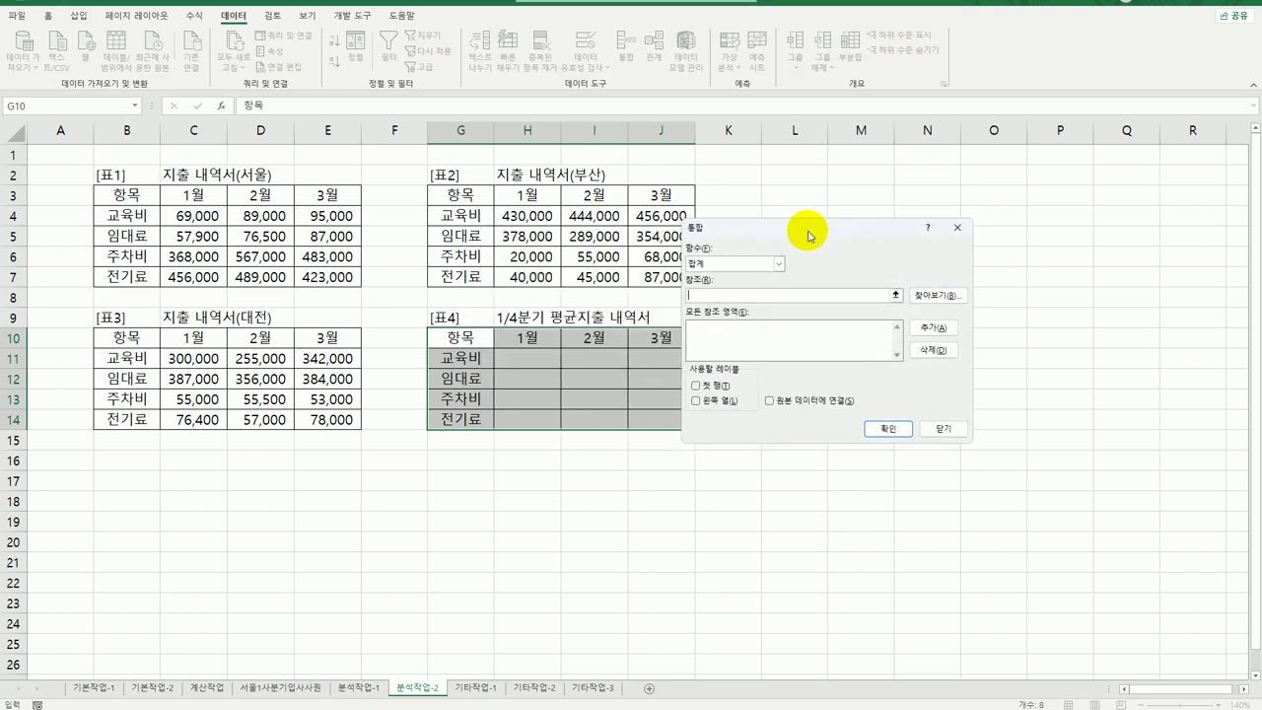
click(748, 265)
click(731, 301)
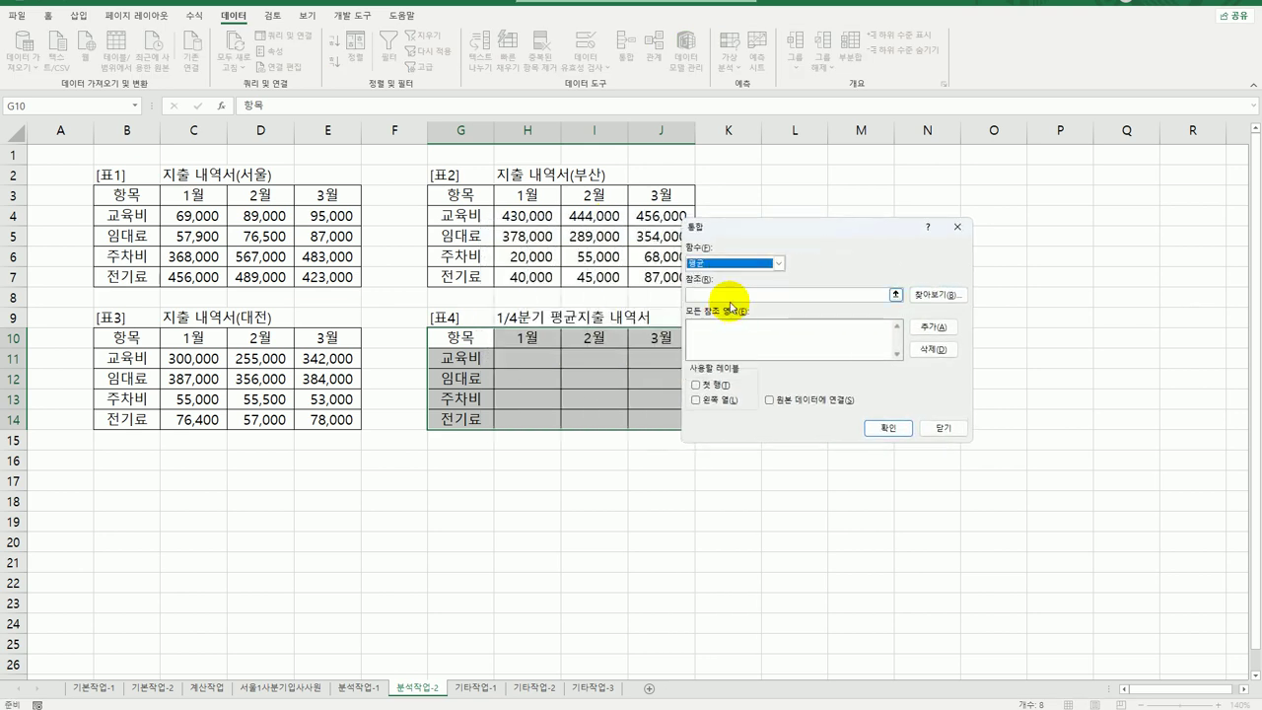
- Add B3:E7, G3:J7 and B10:E14 as consolidation references and use the 첫 행 and 왼쪽 열 labels
click(730, 295)
drag(121, 195, 327, 278)
click(931, 327)
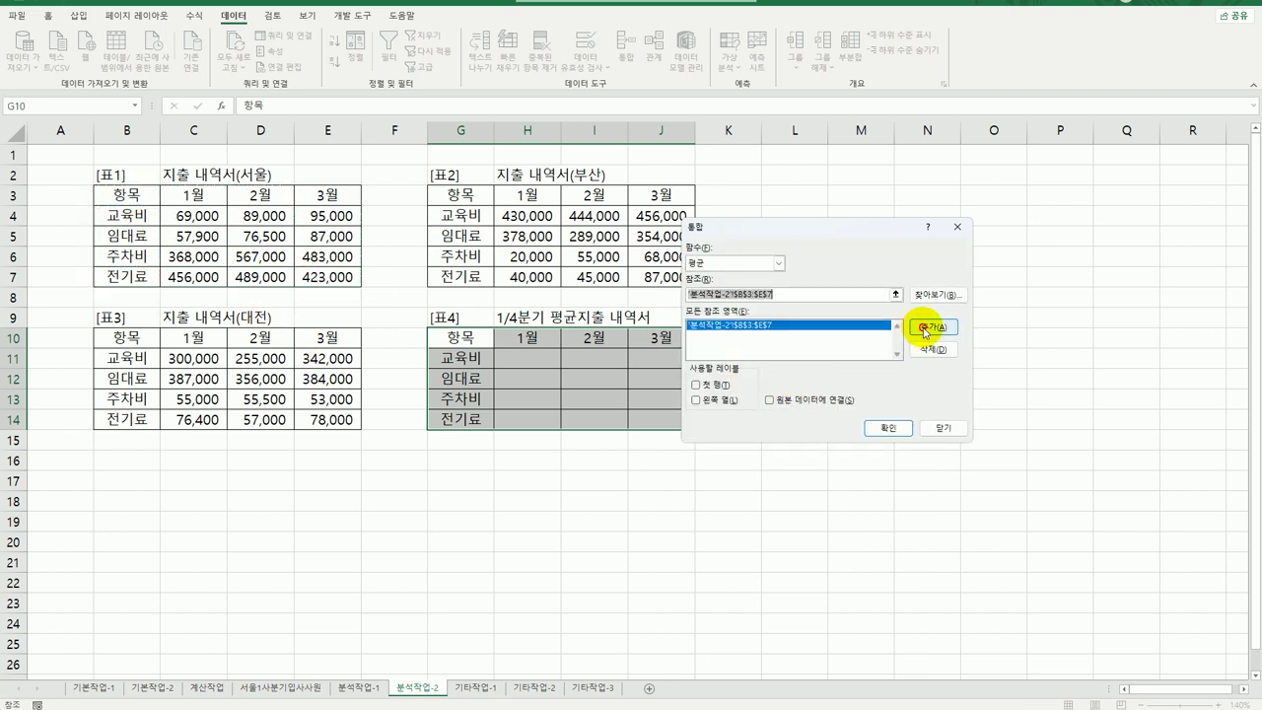
drag(471, 195, 663, 278)
click(925, 328)
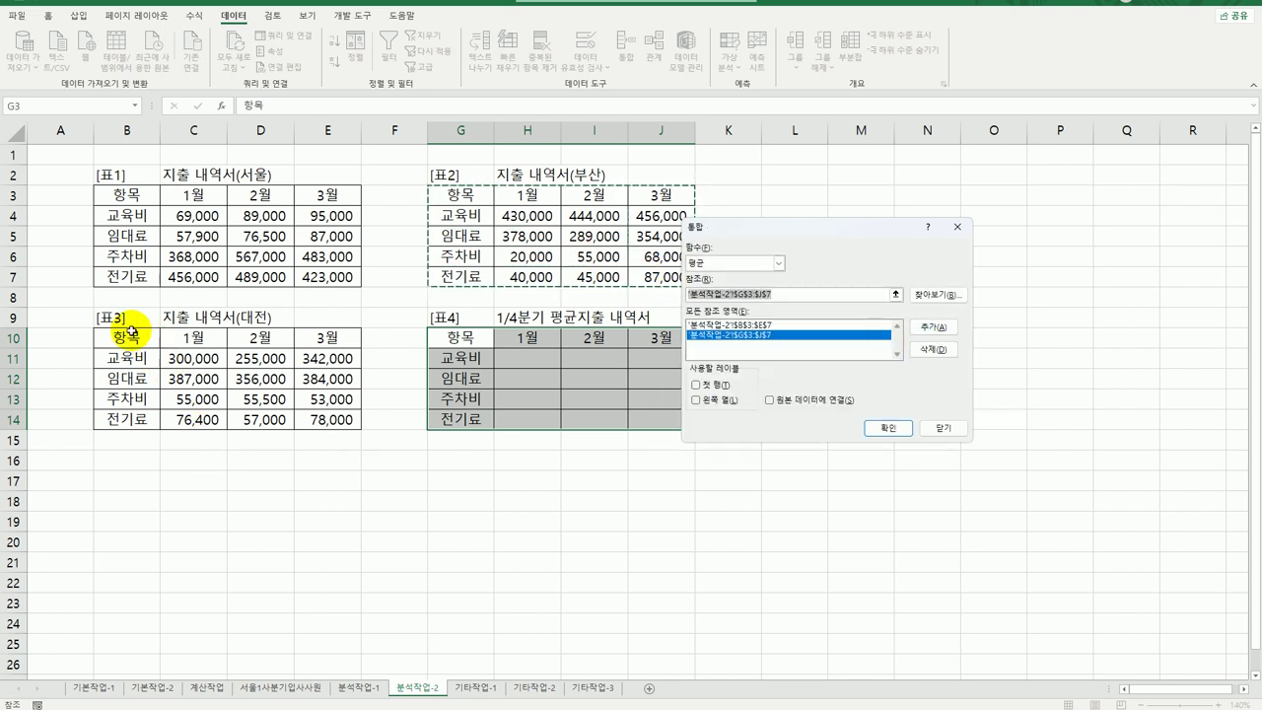
drag(131, 337, 312, 422)
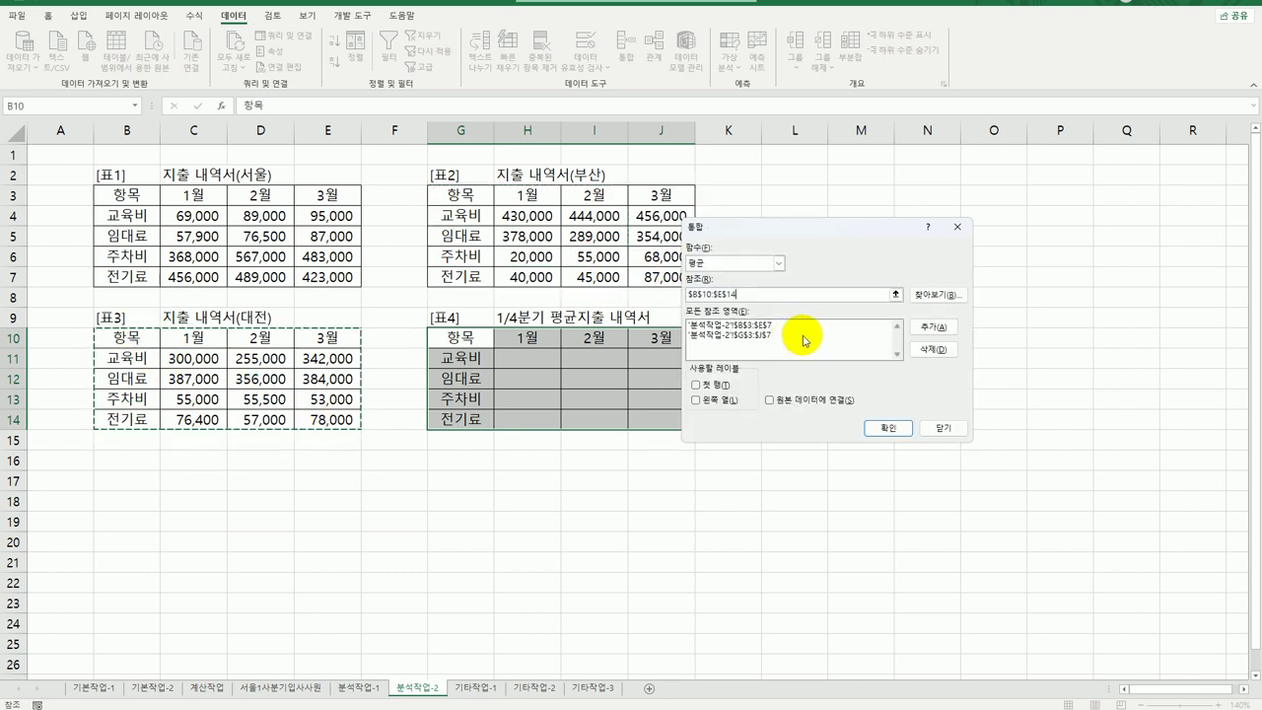
click(939, 326)
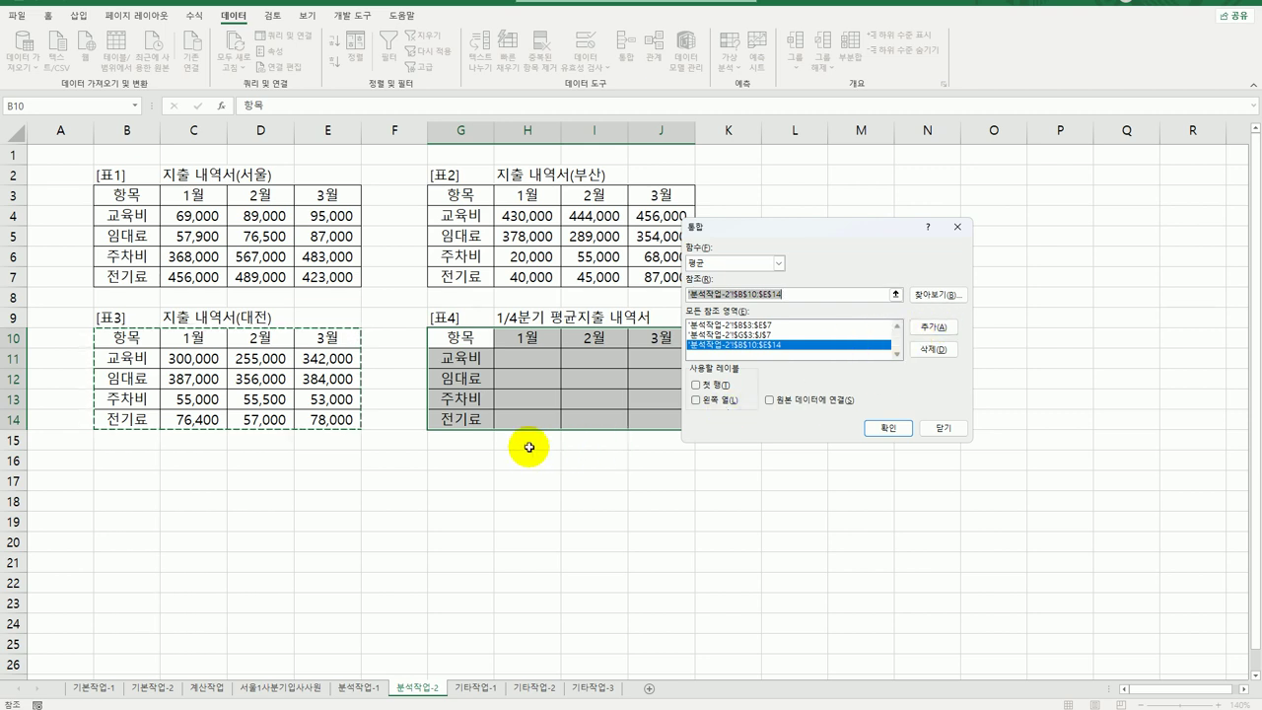
click(695, 384)
click(695, 400)
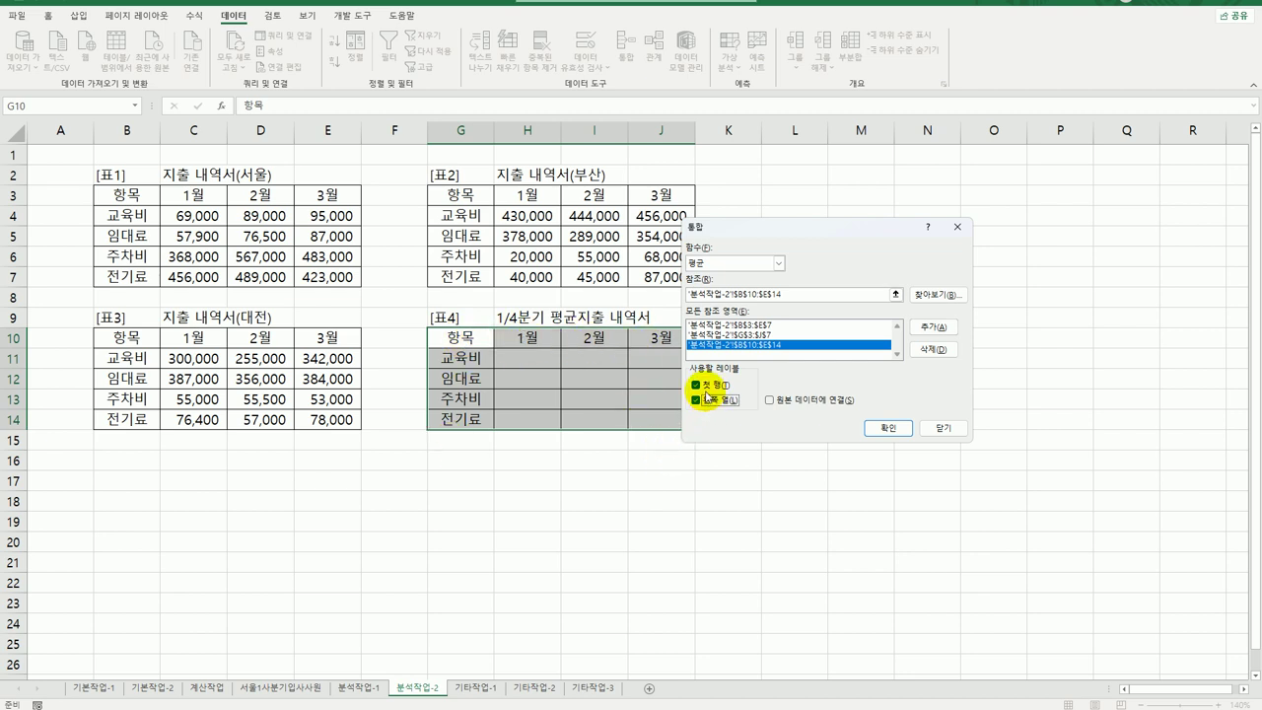
- Run the 평균 consolidation to fill the [표4] 1/4분기 평균지출 내역서 table
click(877, 428)
click(665, 420)
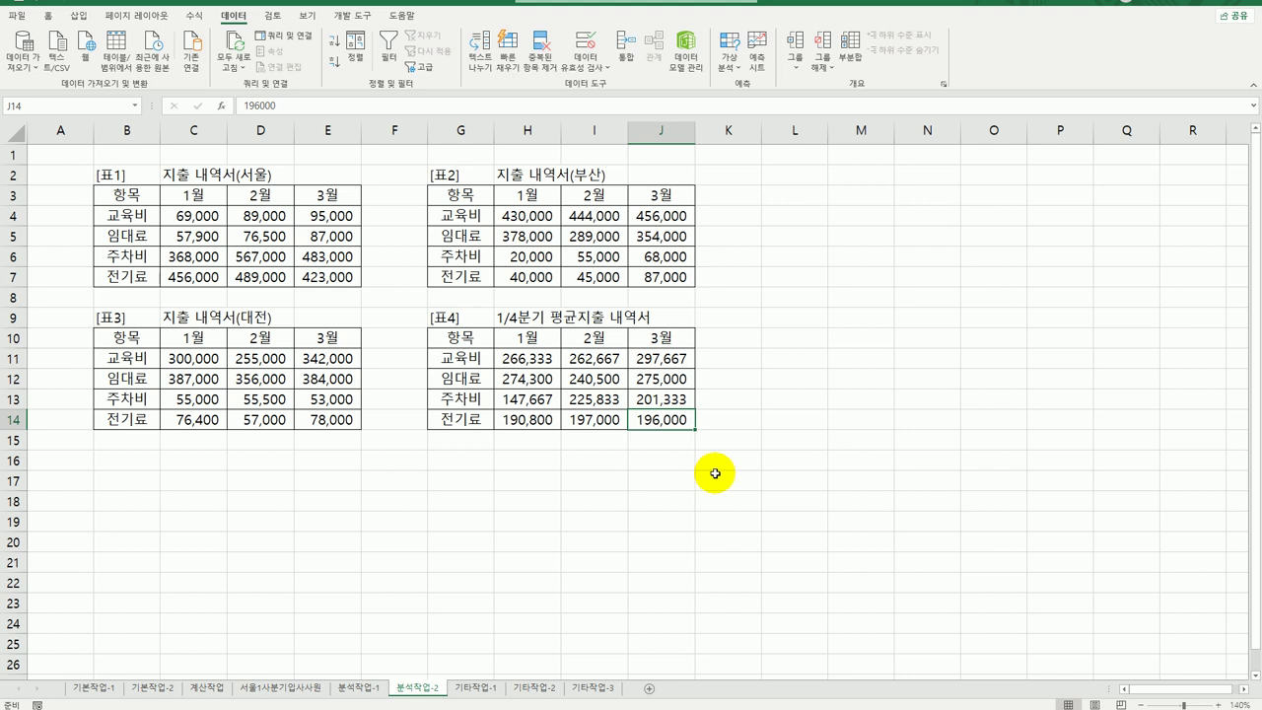
- Limit the 기타작업-1 chart's source data to B3:C8 and F3:F8, and switch its rows and columns
click(468, 692)
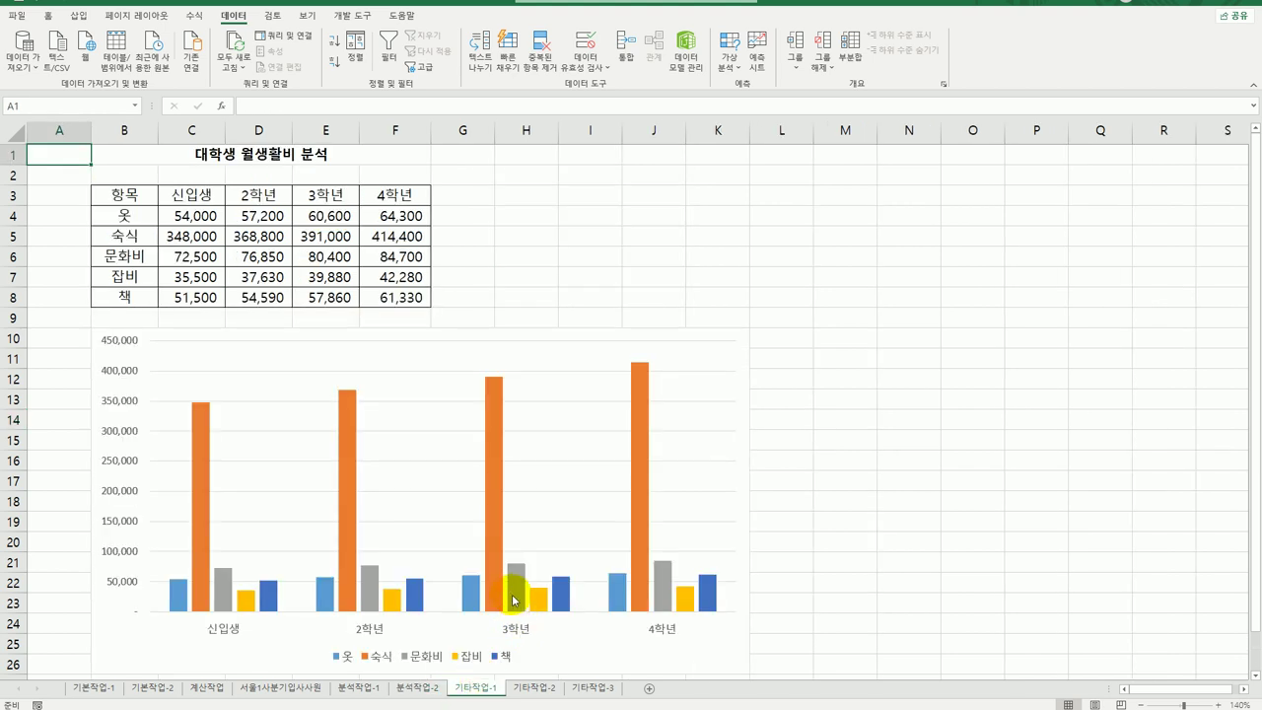
mouse_move(513, 599)
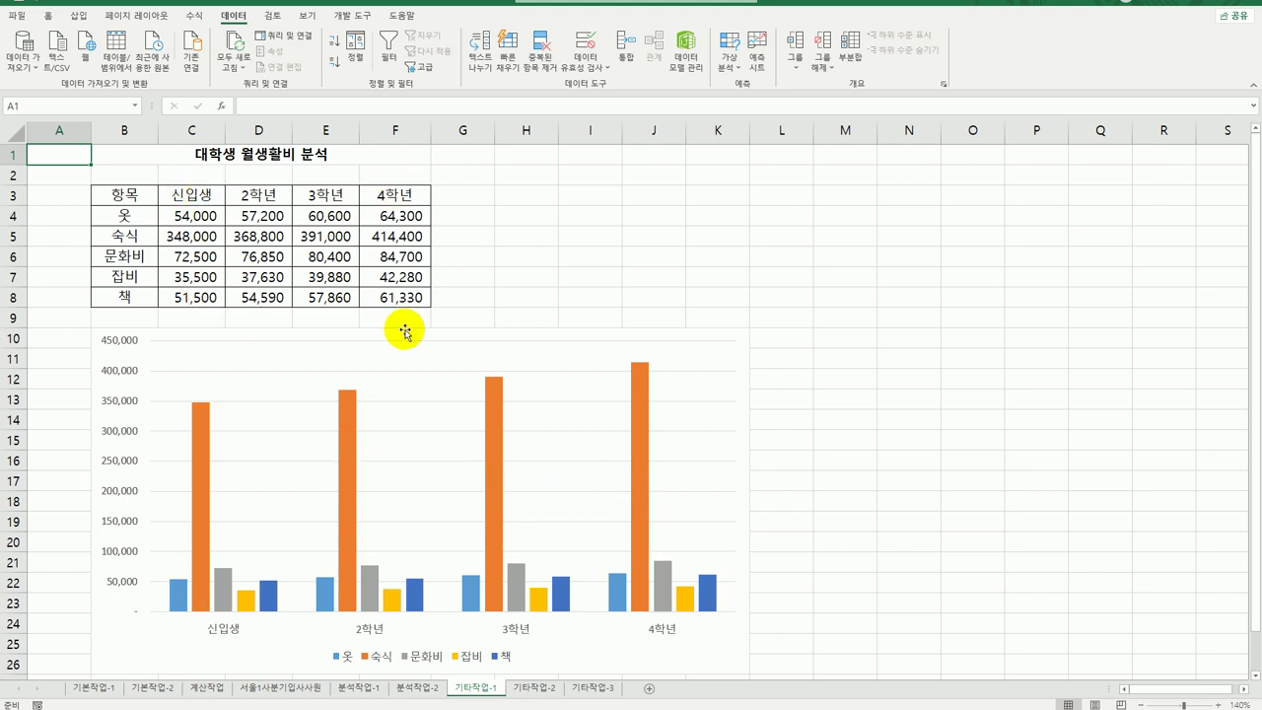
right_click(540, 381)
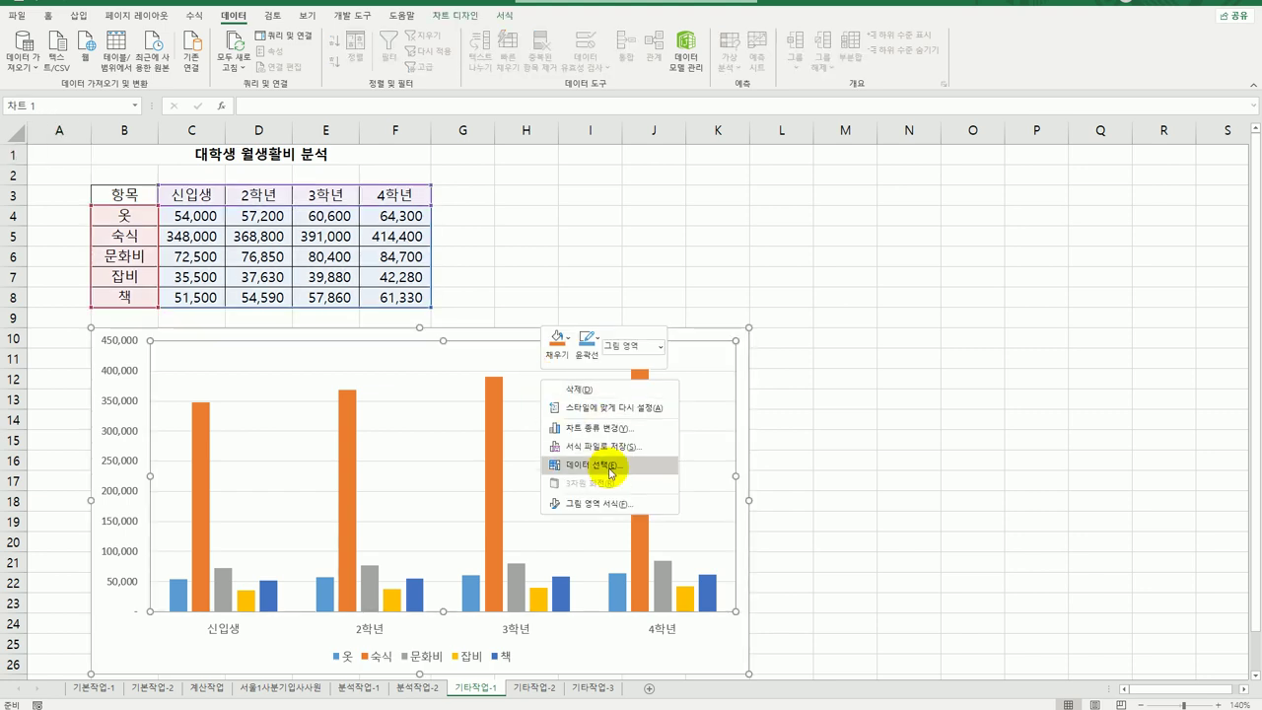
click(609, 544)
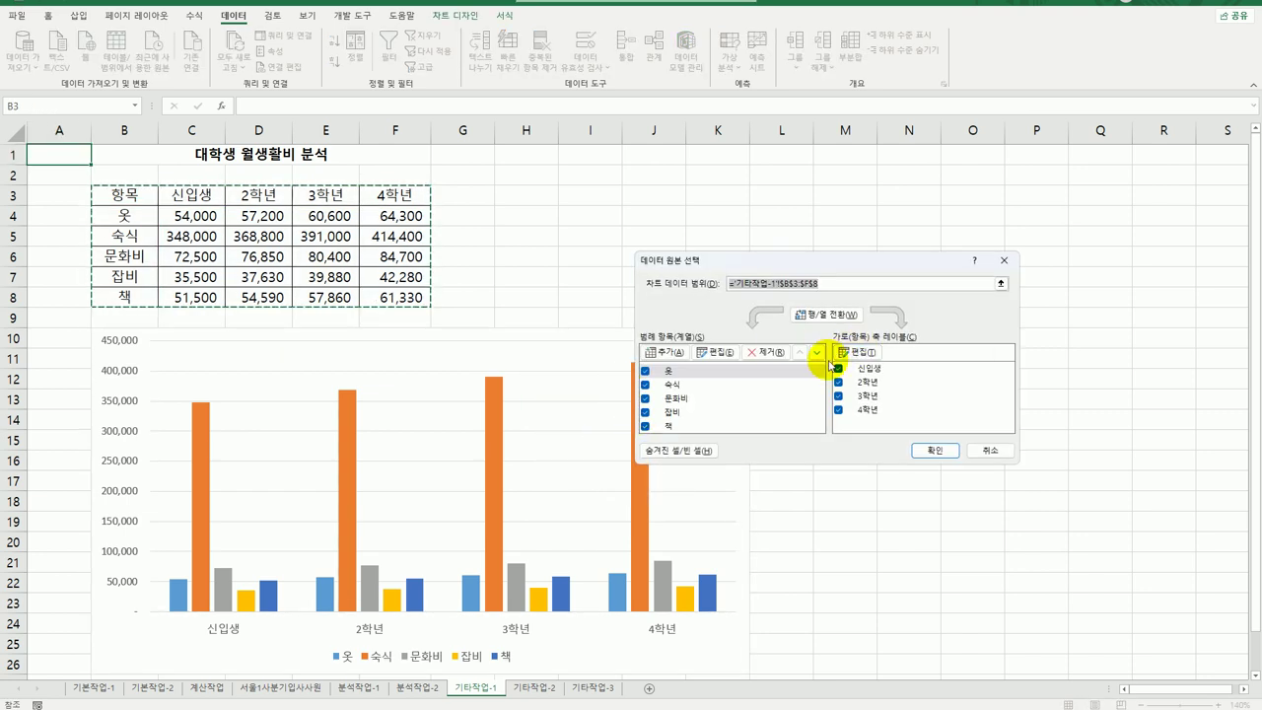
key(Delete)
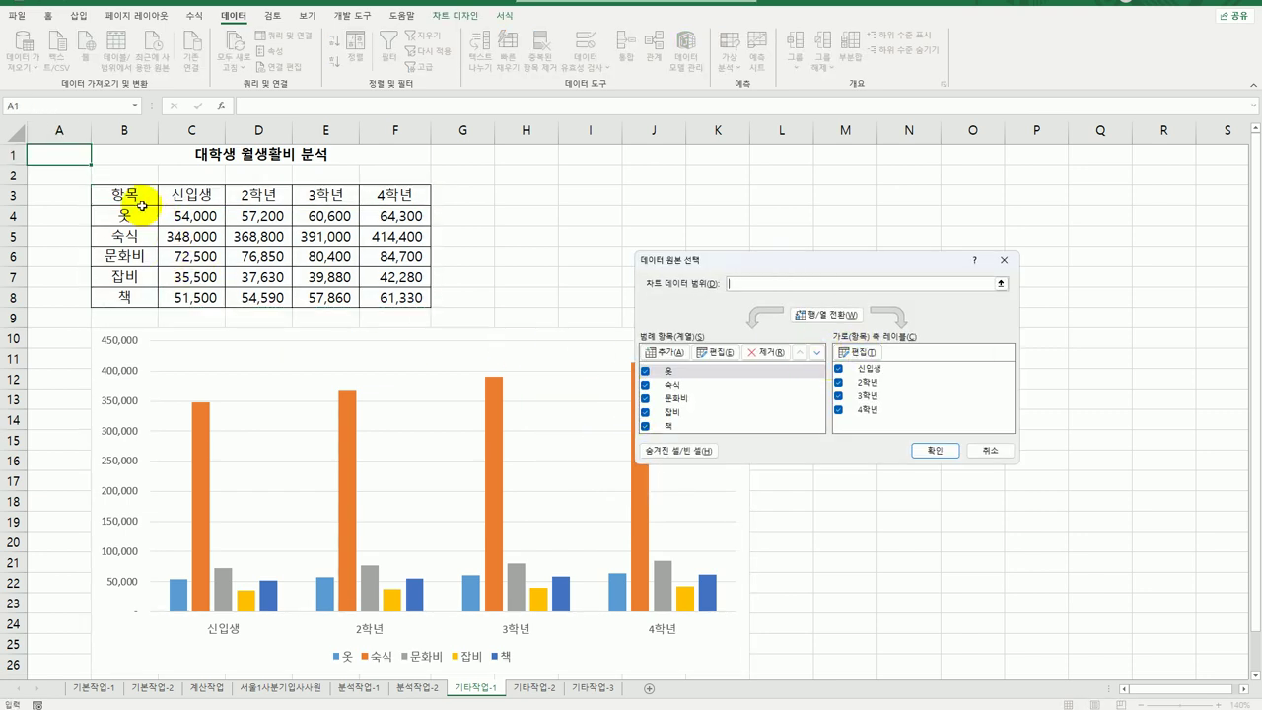
drag(126, 196, 180, 292)
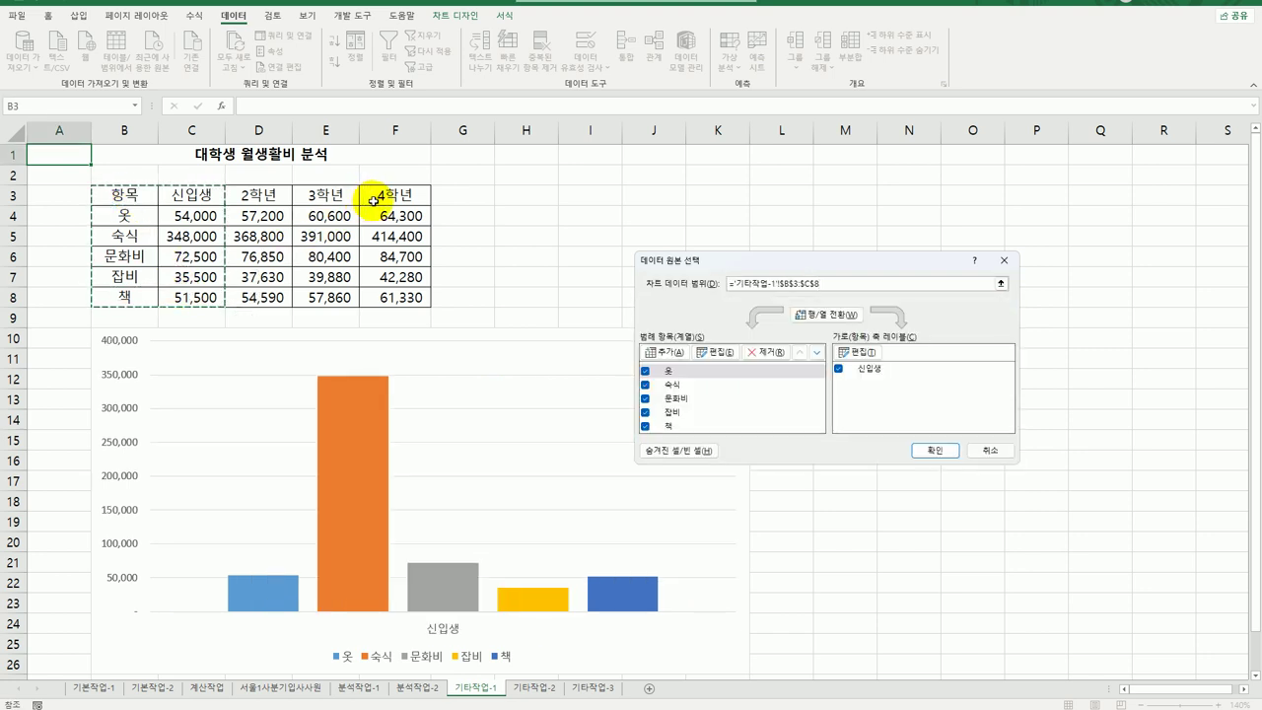
drag(394, 194, 389, 305)
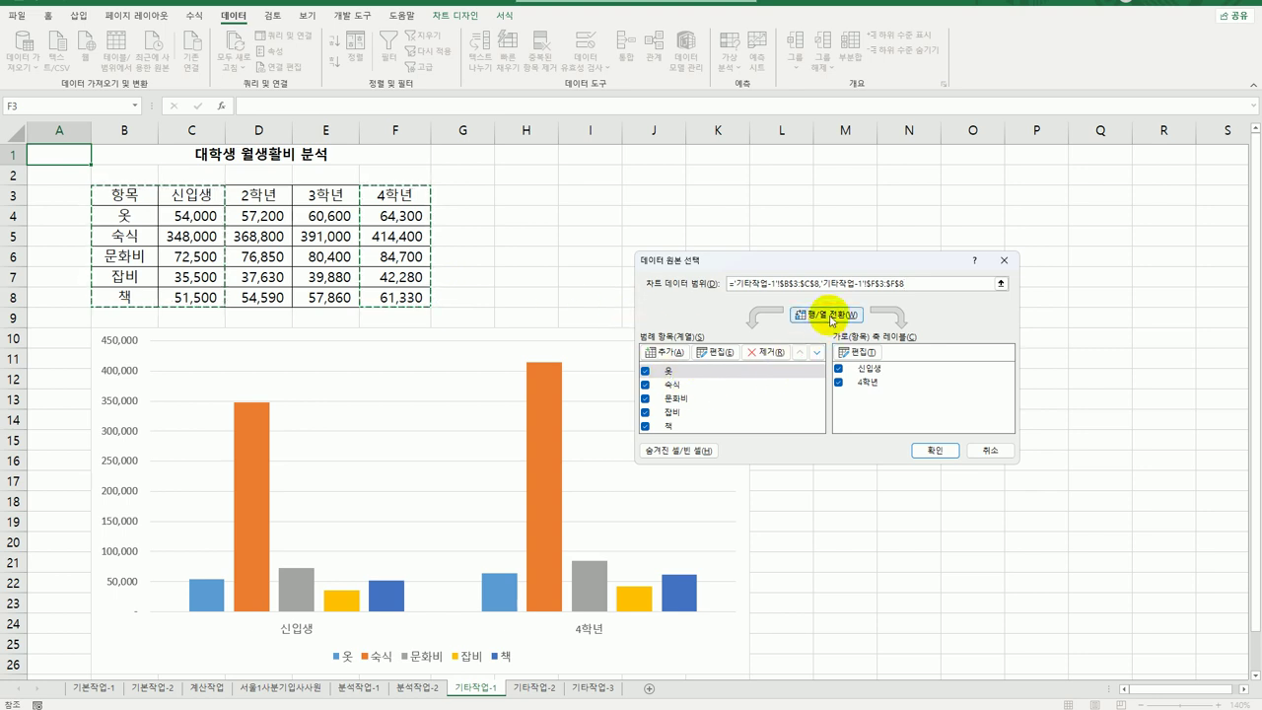
click(830, 316)
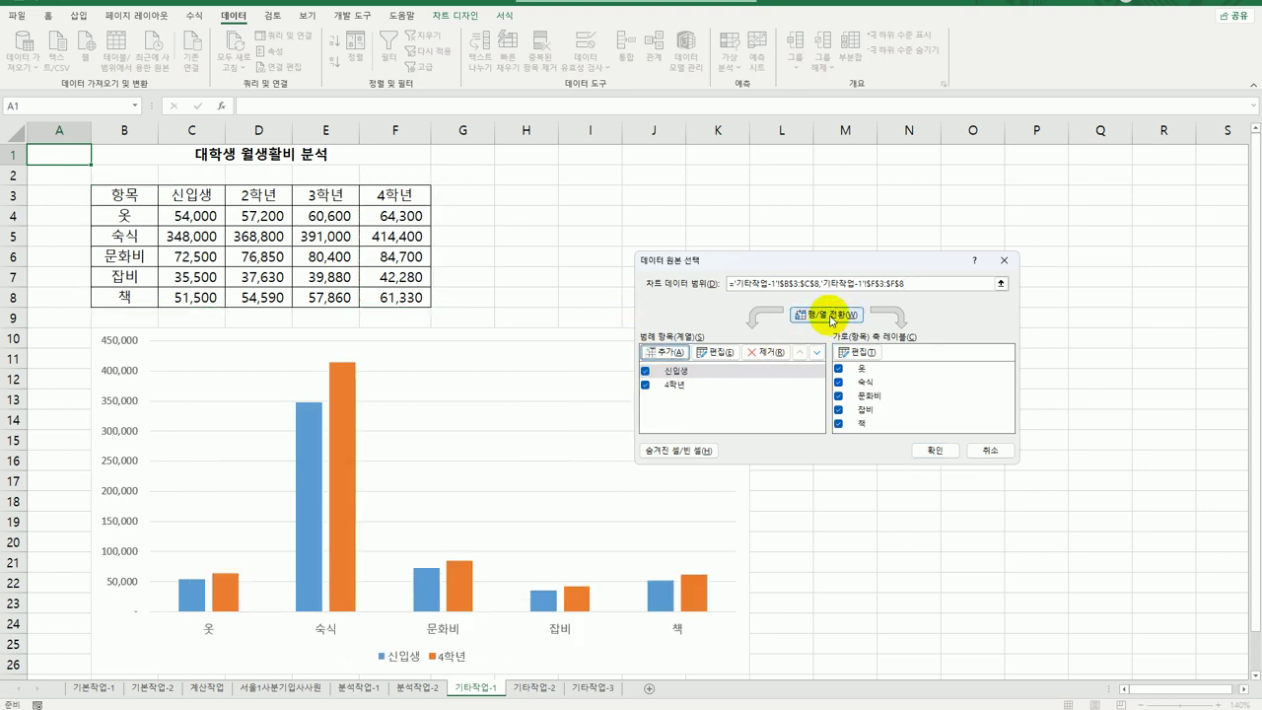
click(922, 451)
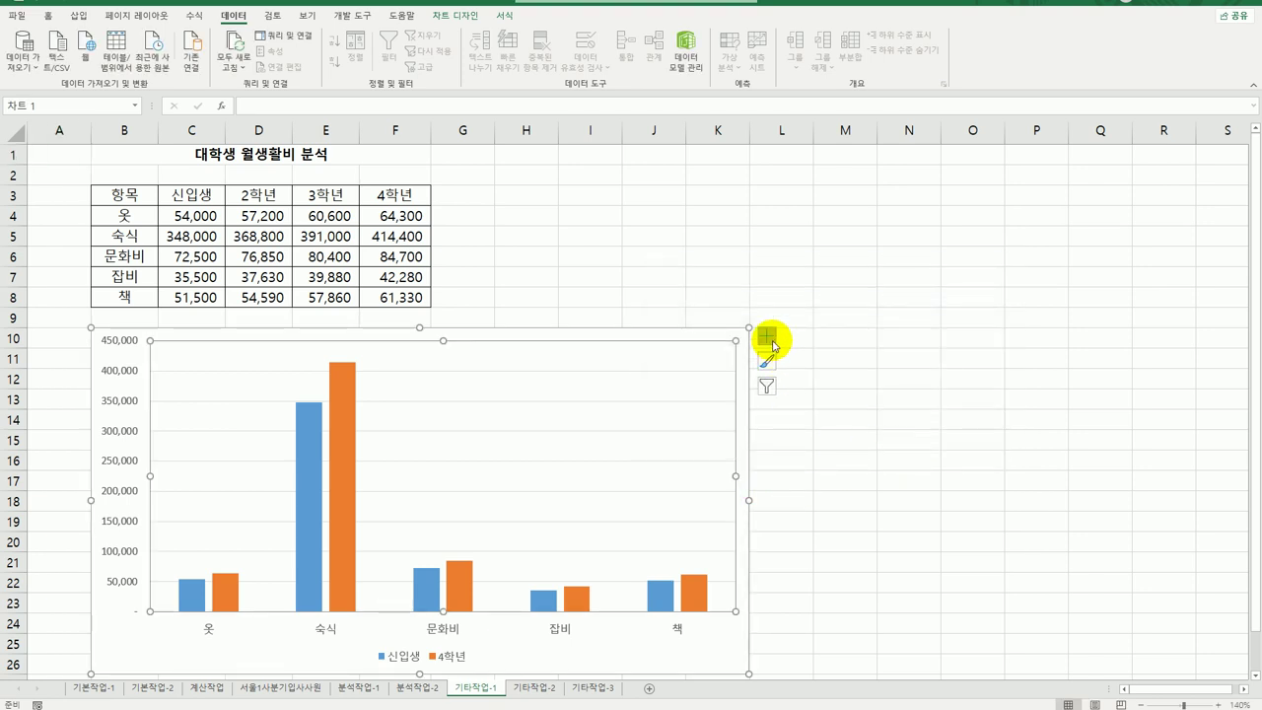
- Add a chart title and a primary horizontal axis title to the chart
click(768, 338)
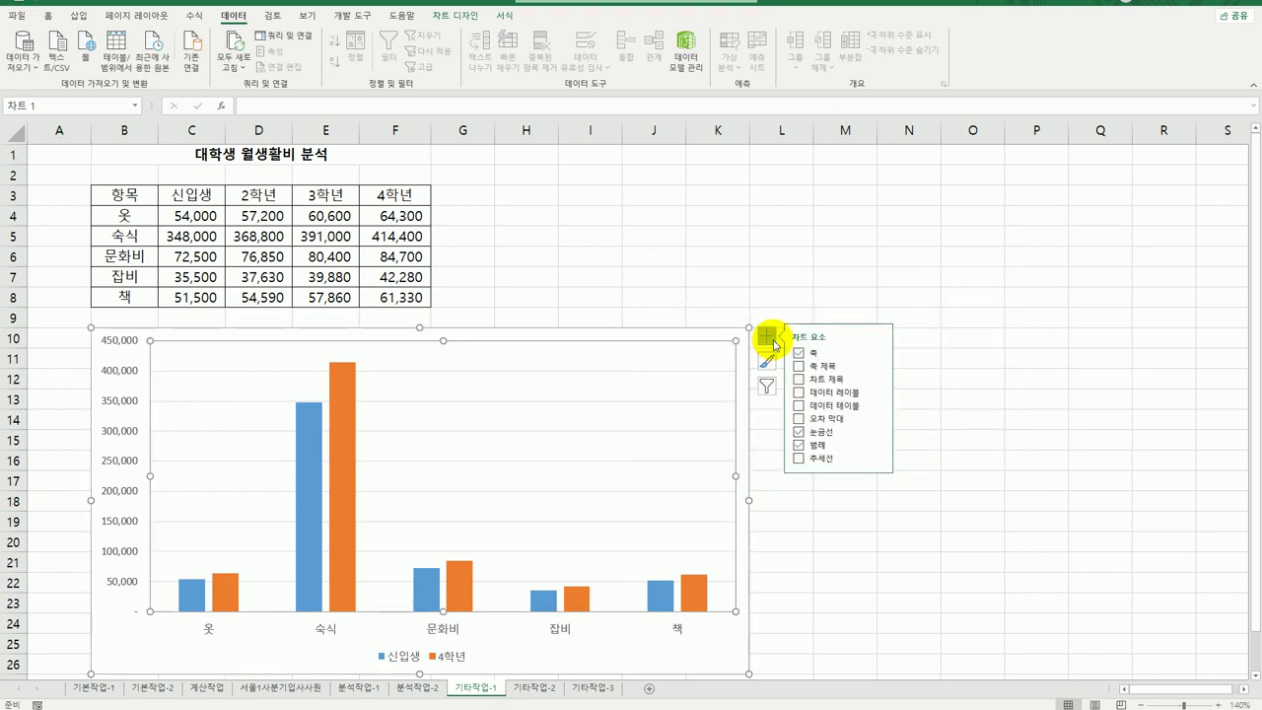
click(843, 382)
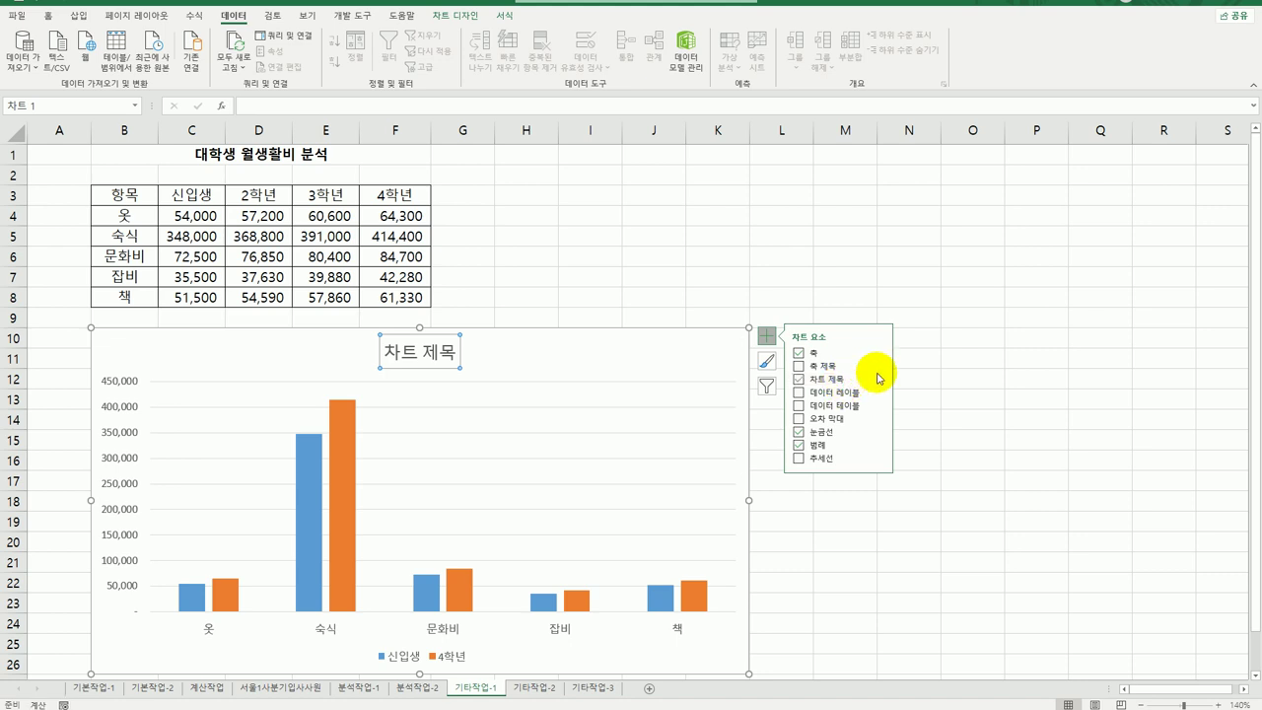
mouse_move(881, 366)
click(928, 381)
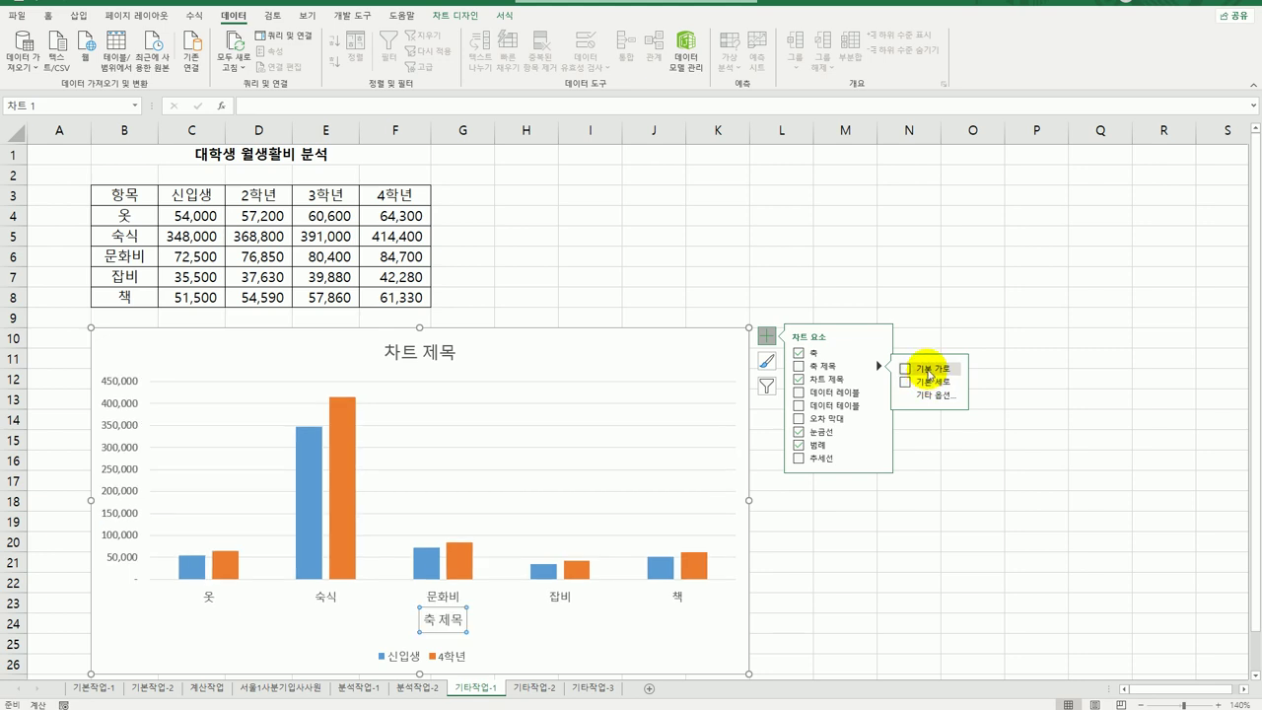
click(928, 368)
- Change the chart title text to 신입생과 4학년 월생활비 분석
click(414, 352)
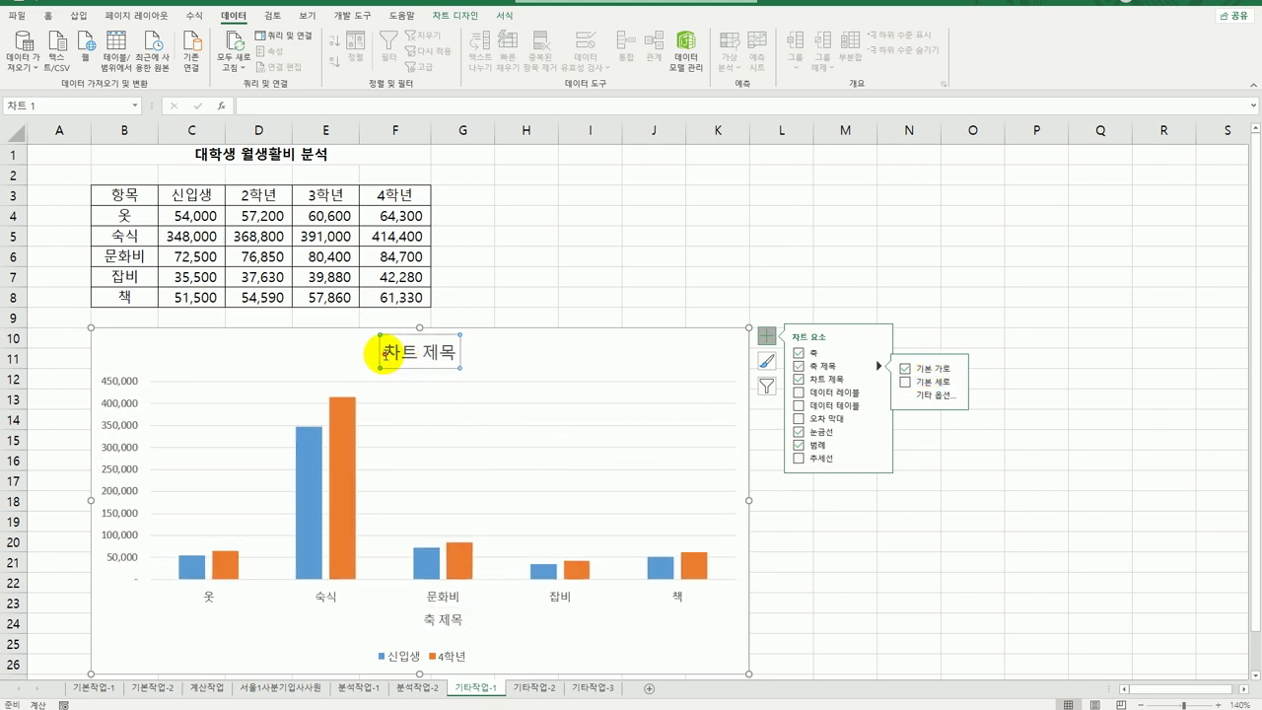
drag(383, 353, 470, 352)
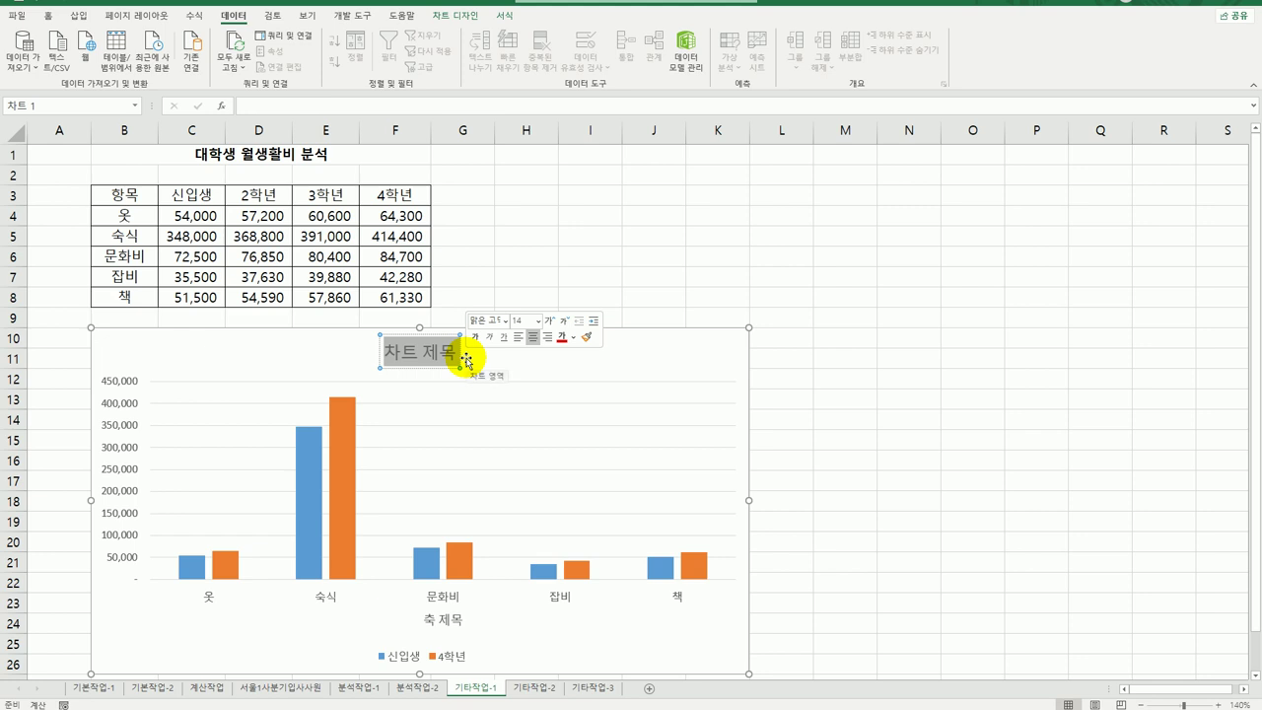
text(신이)
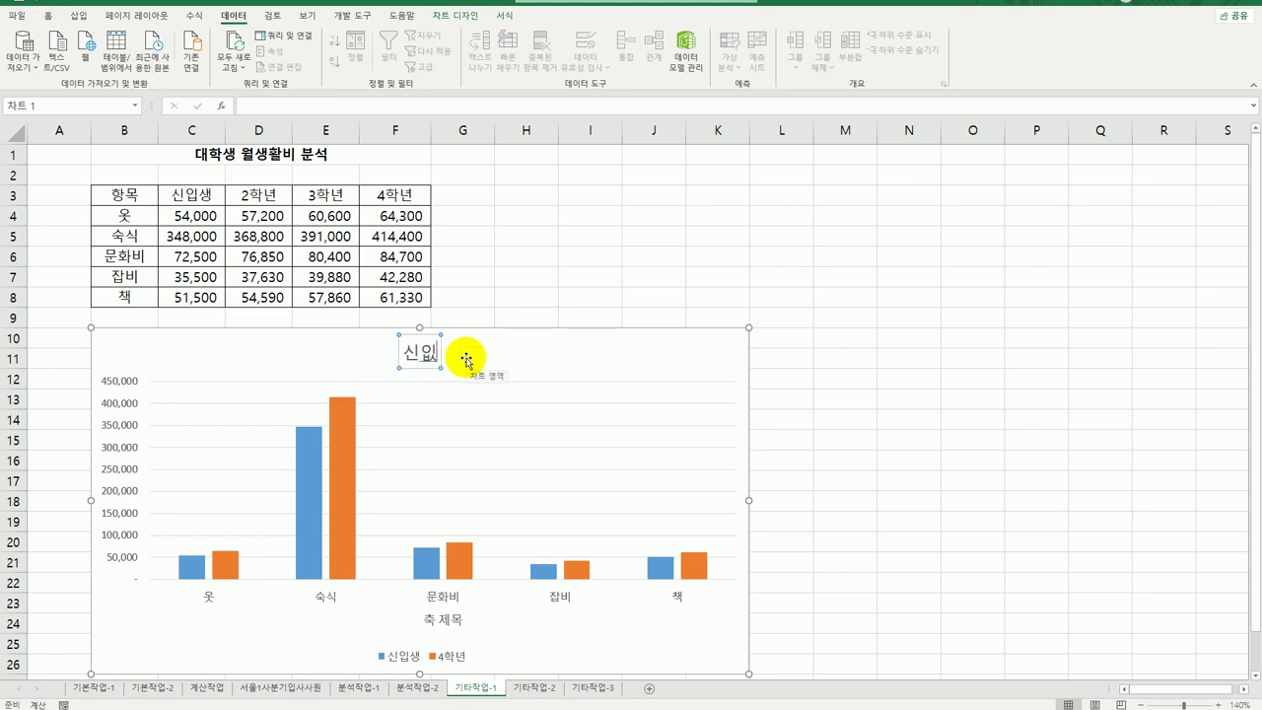
text(생ㄱ)
text( 4)
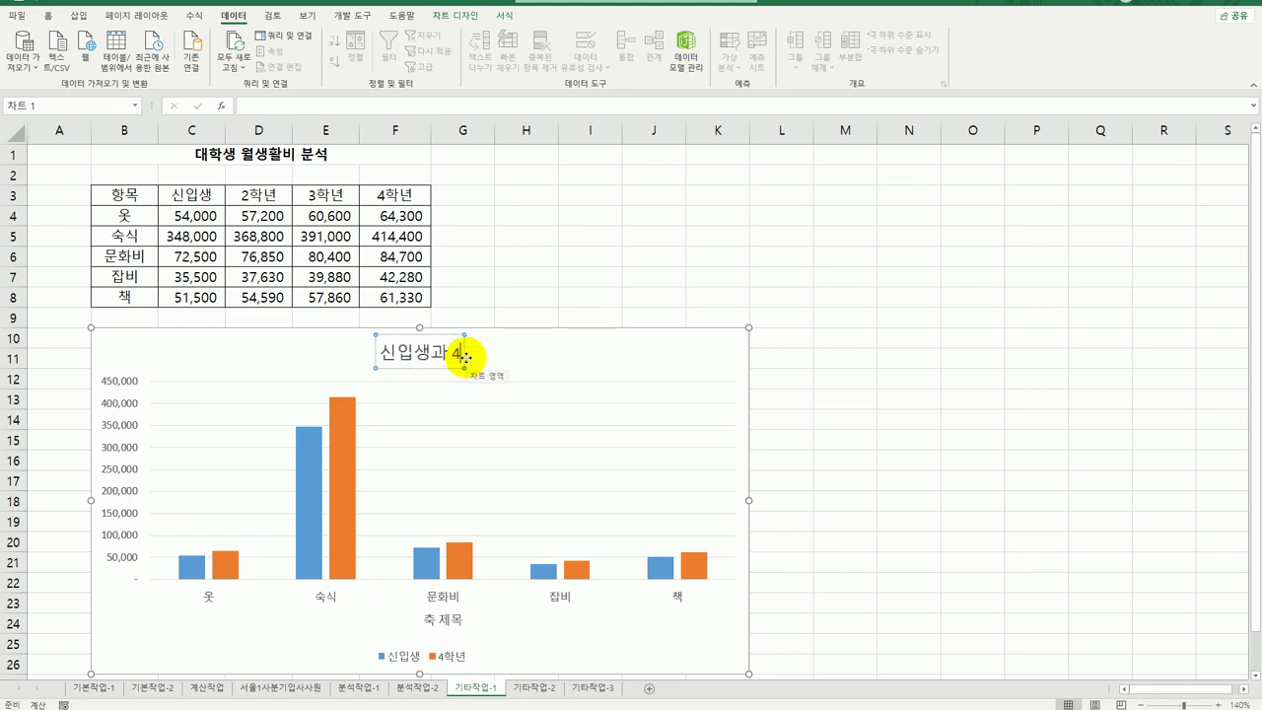
text(학년)
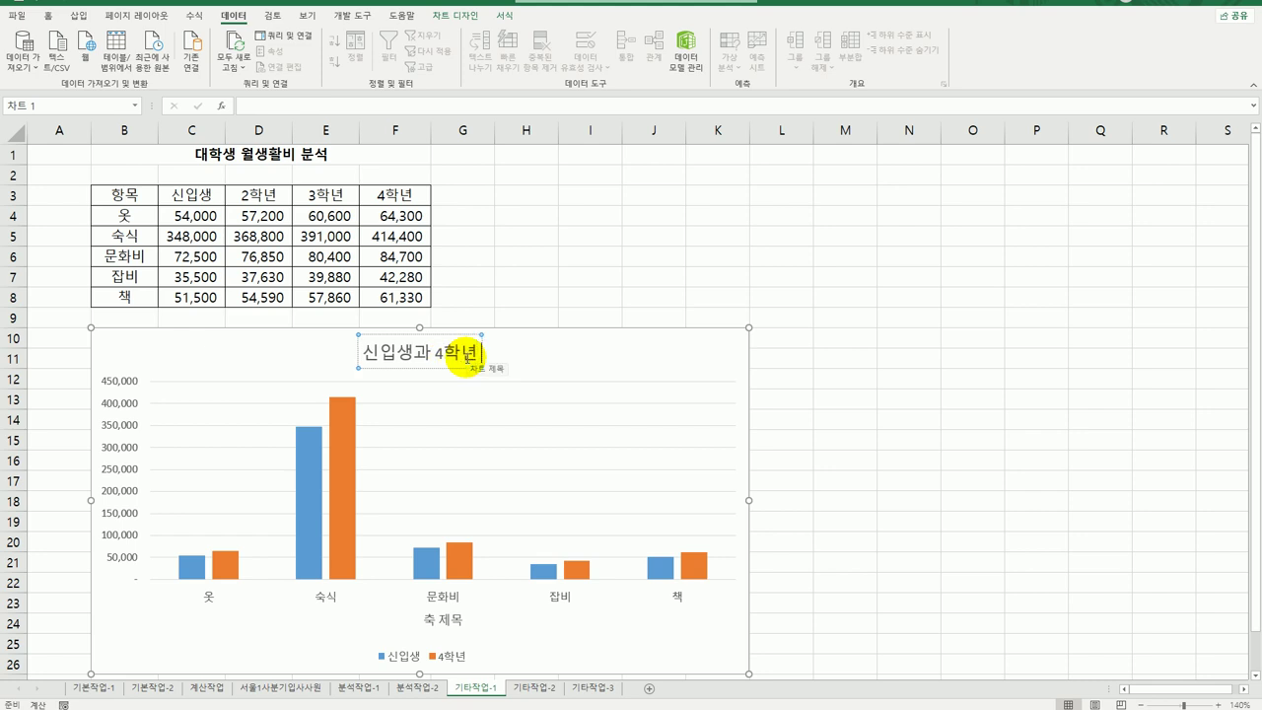
text( 월생활비 ㅂ)
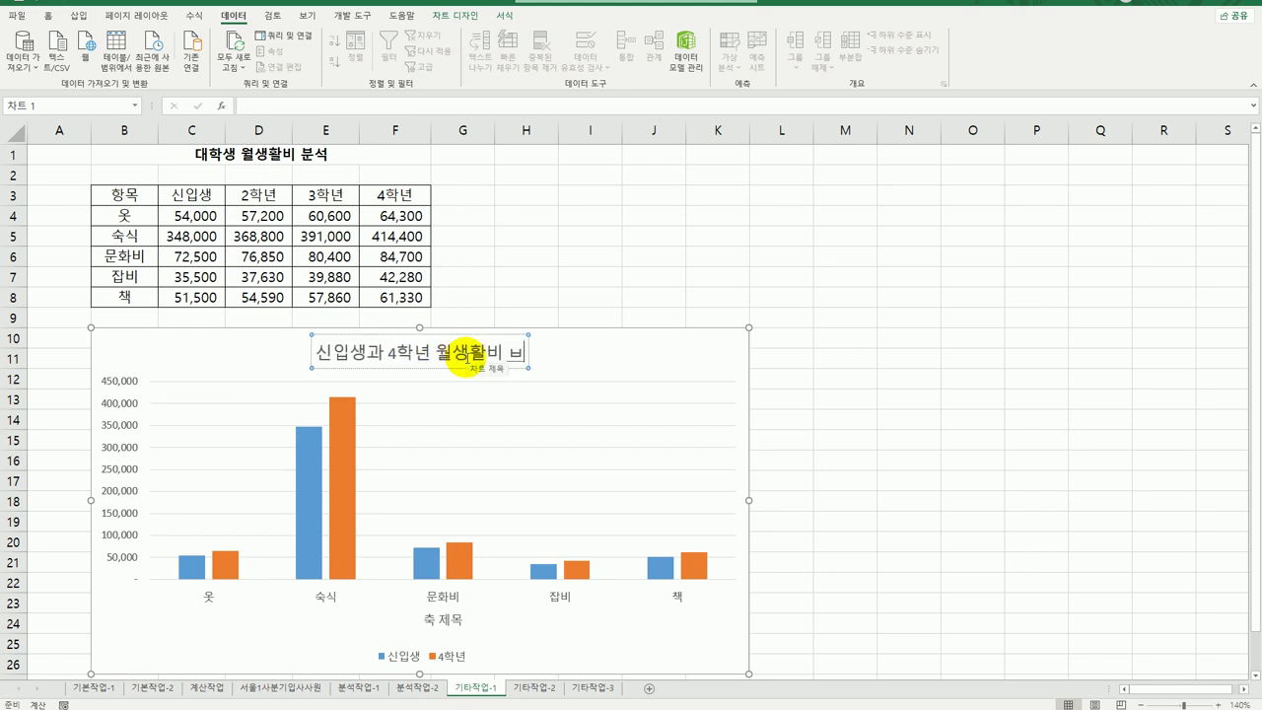
key(BackSpace)
text(분석)
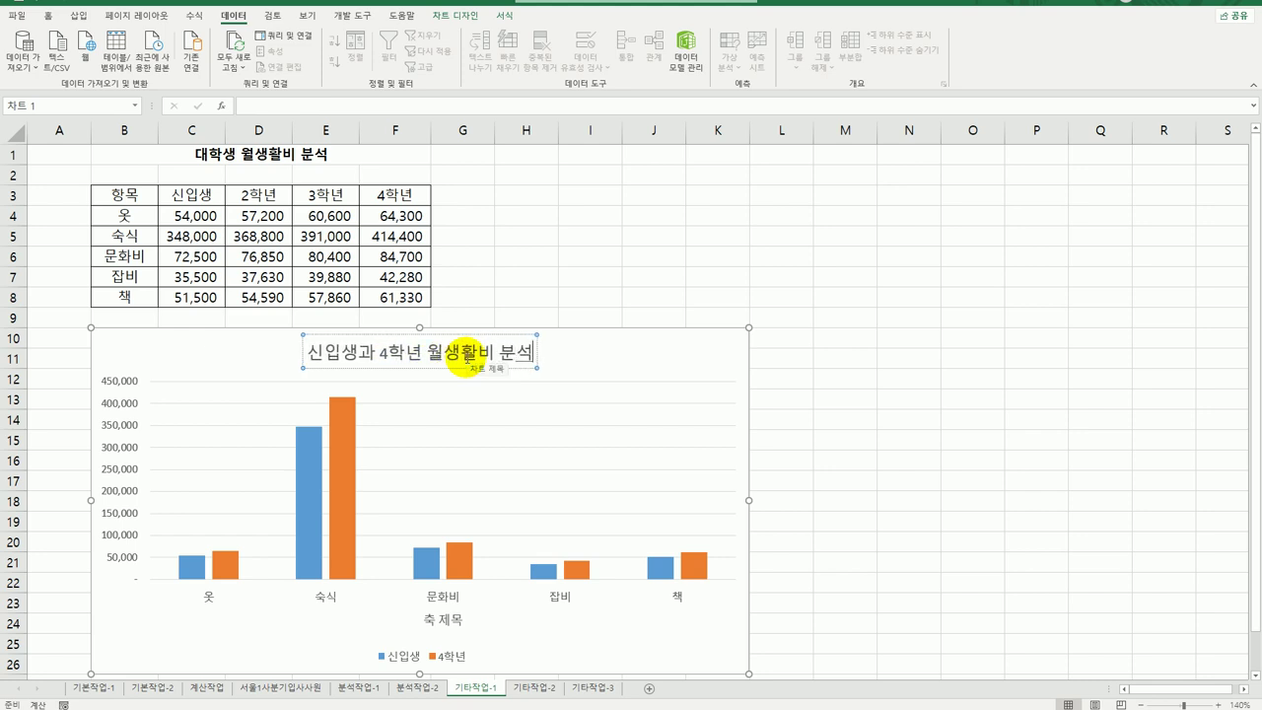
- Change the horizontal axis title text to 항목
click(431, 619)
drag(428, 619, 465, 622)
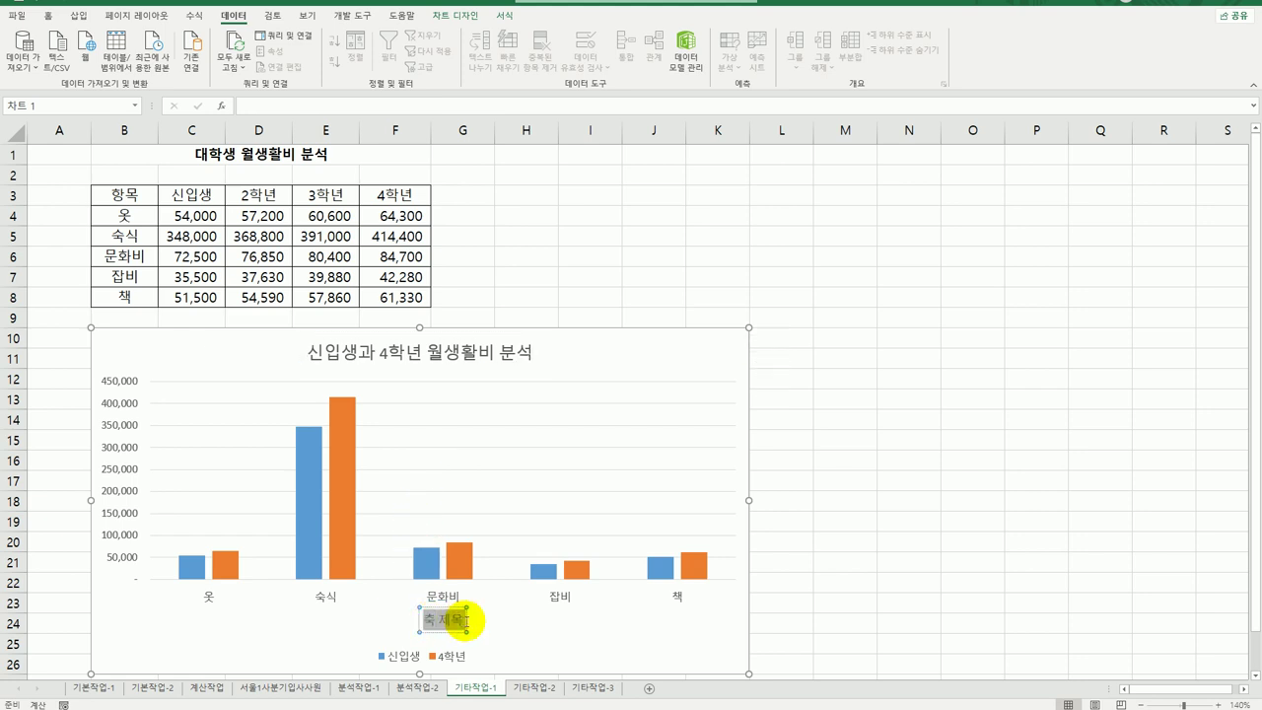
text(항목)
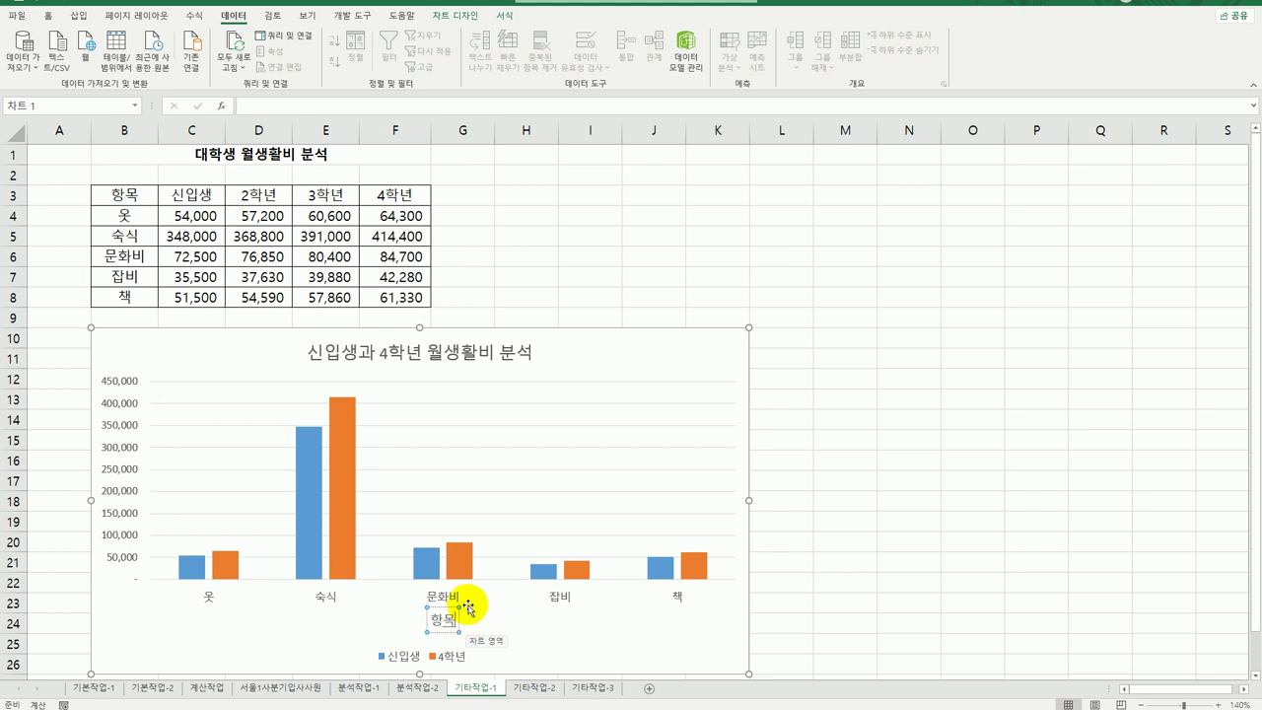
- Add a data label to only the 숙식 column of the 4학년 series and open that data point's format options
click(344, 498)
click(346, 487)
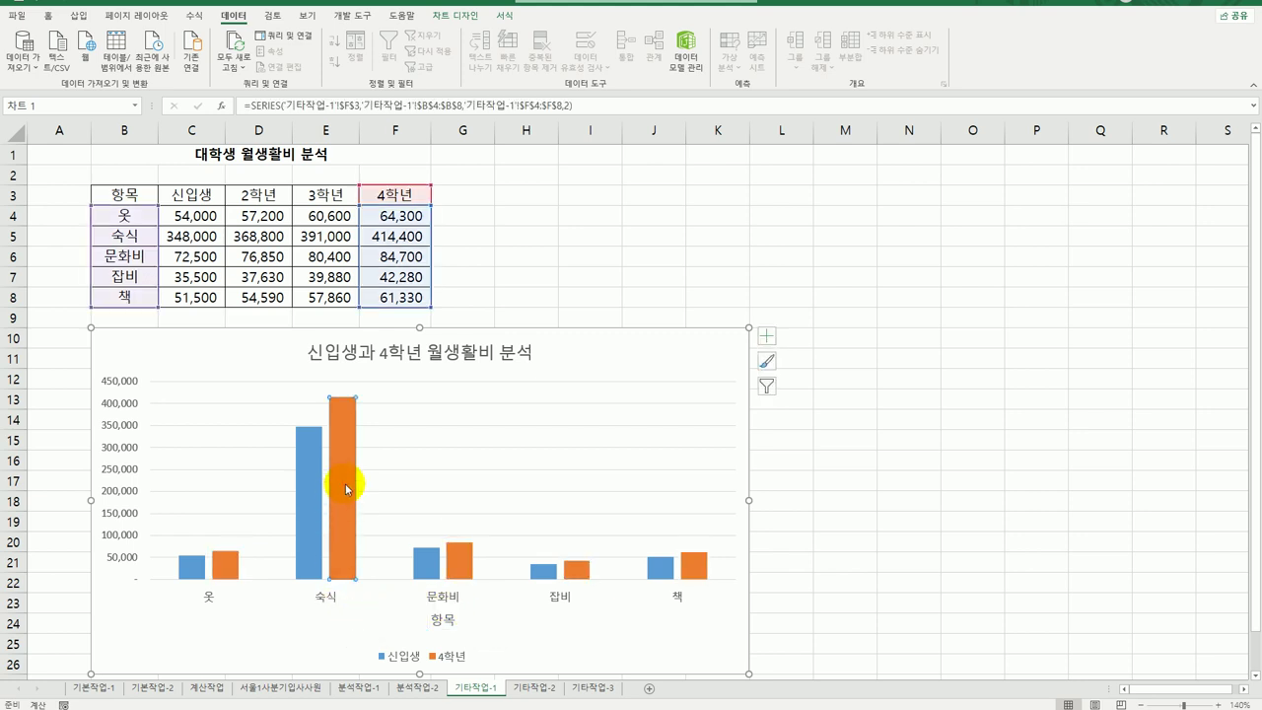
right_click(351, 435)
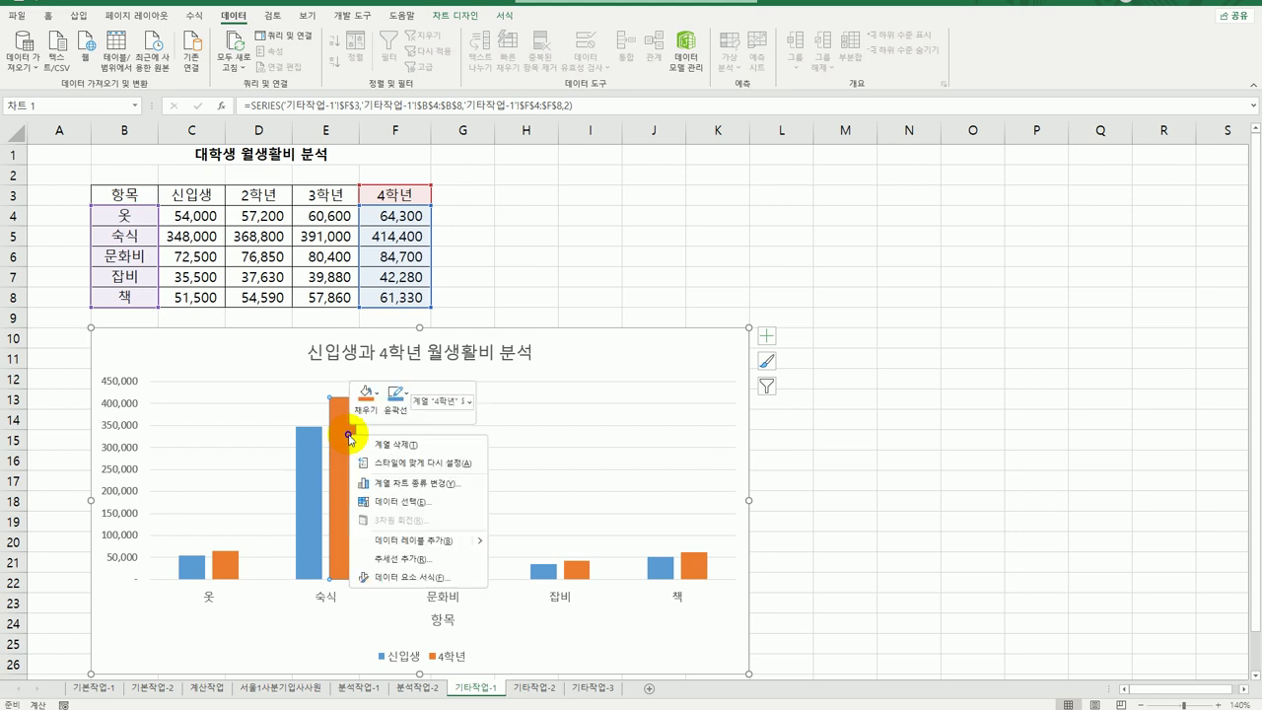
click(408, 542)
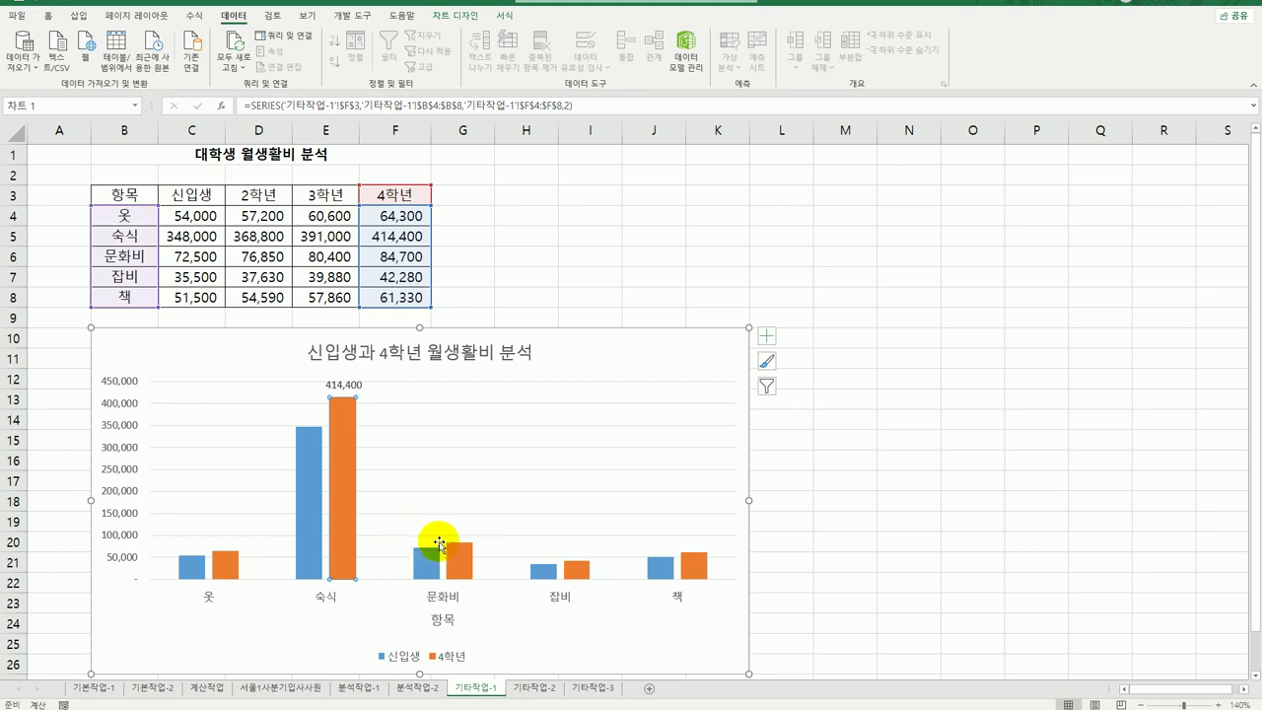
right_click(347, 458)
click(396, 599)
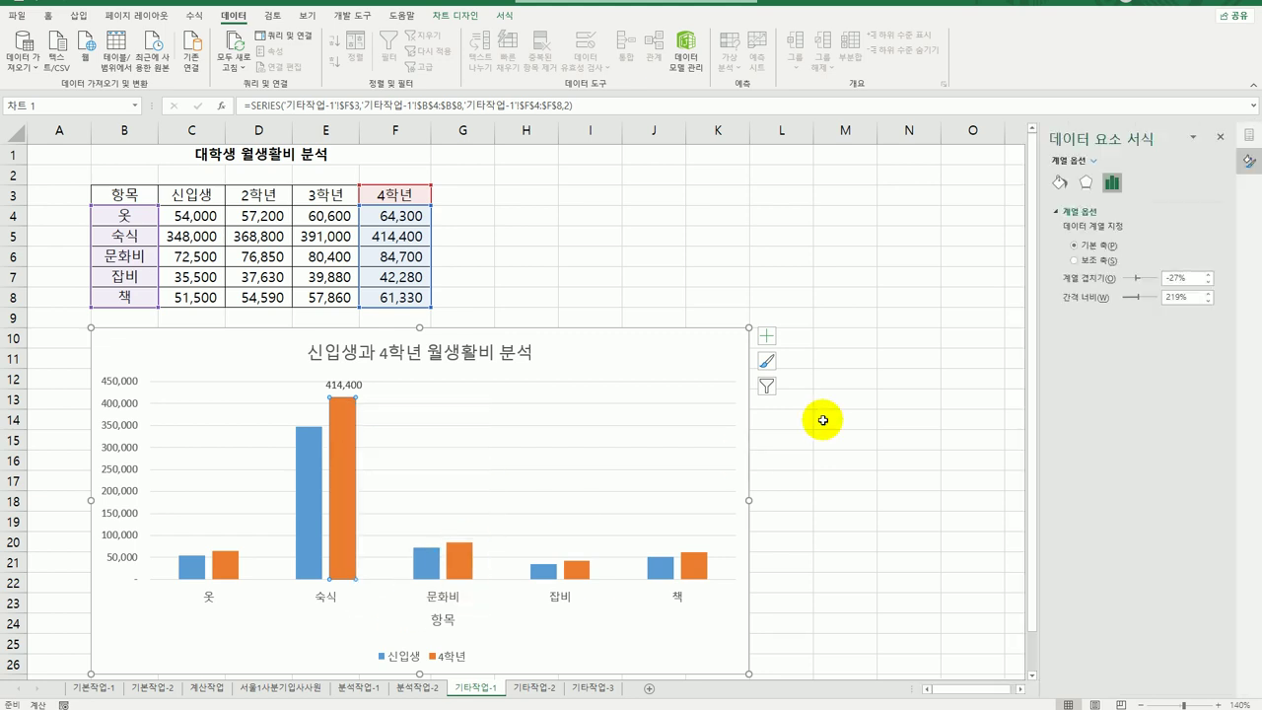
- Try a series overlap (계열 겹치기) of 70% on the columns and undo that change
drag(1189, 281, 1118, 265)
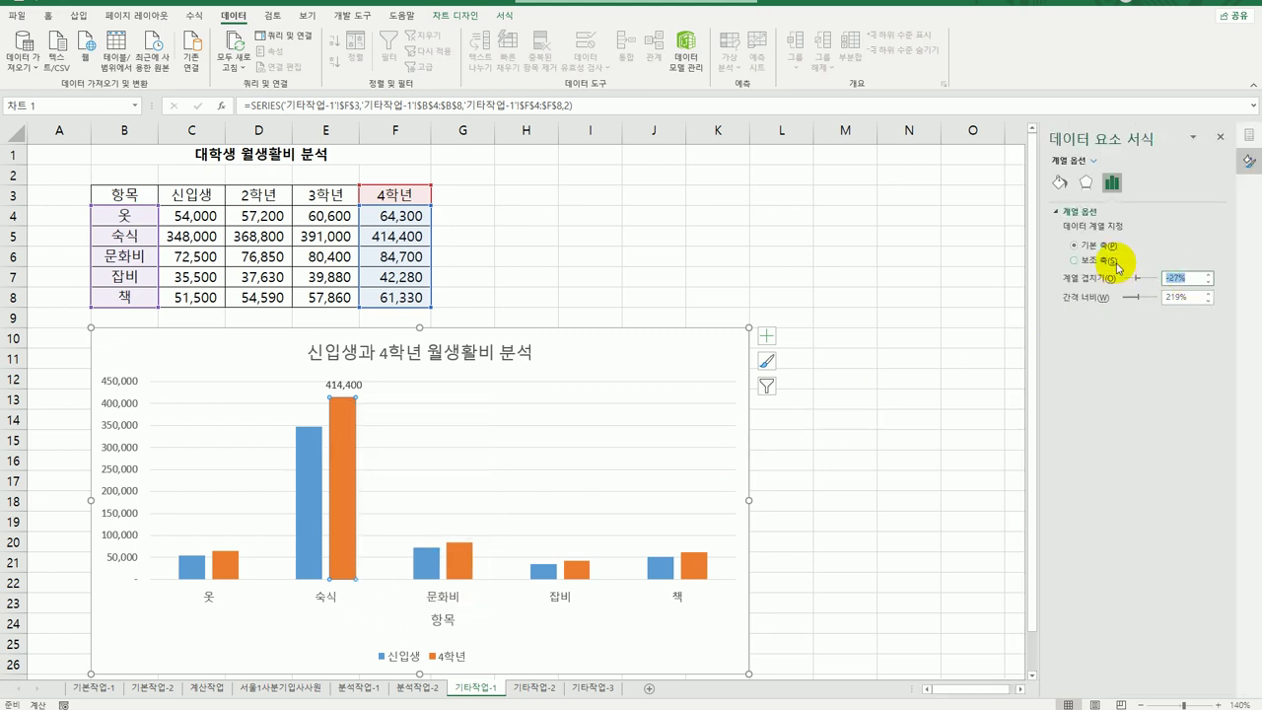
key(Return)
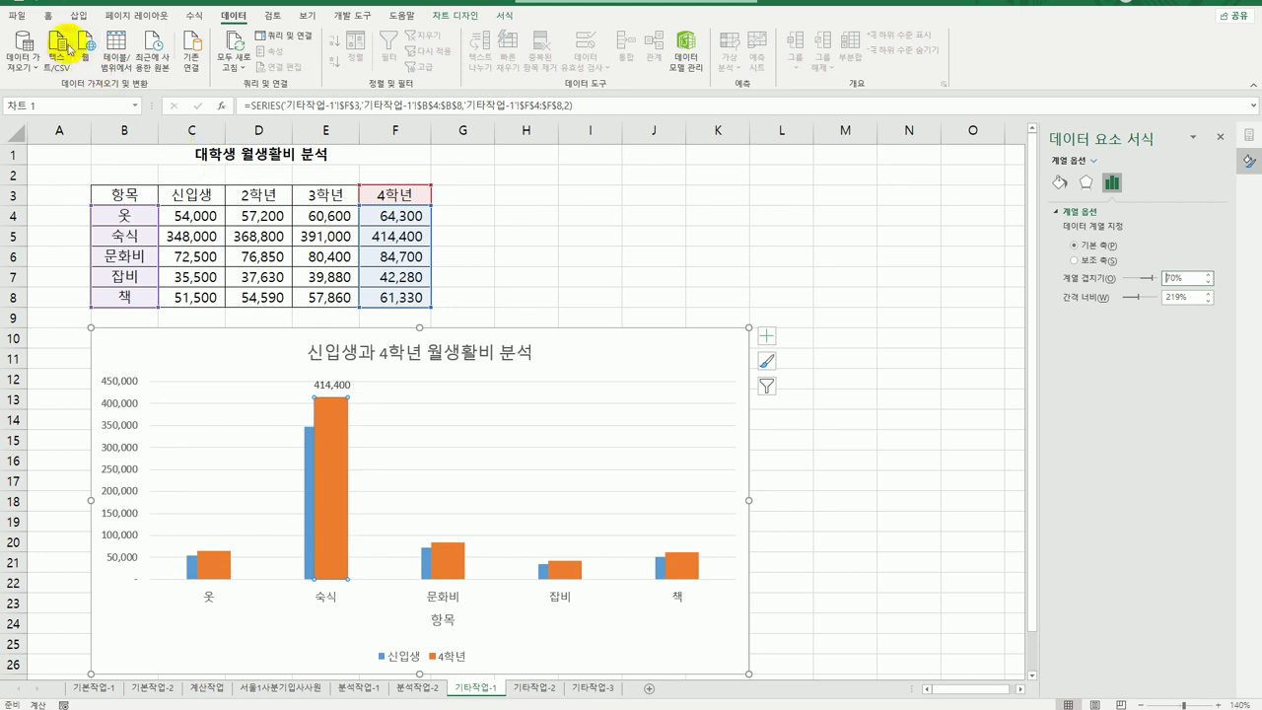
key(ctrl+z)
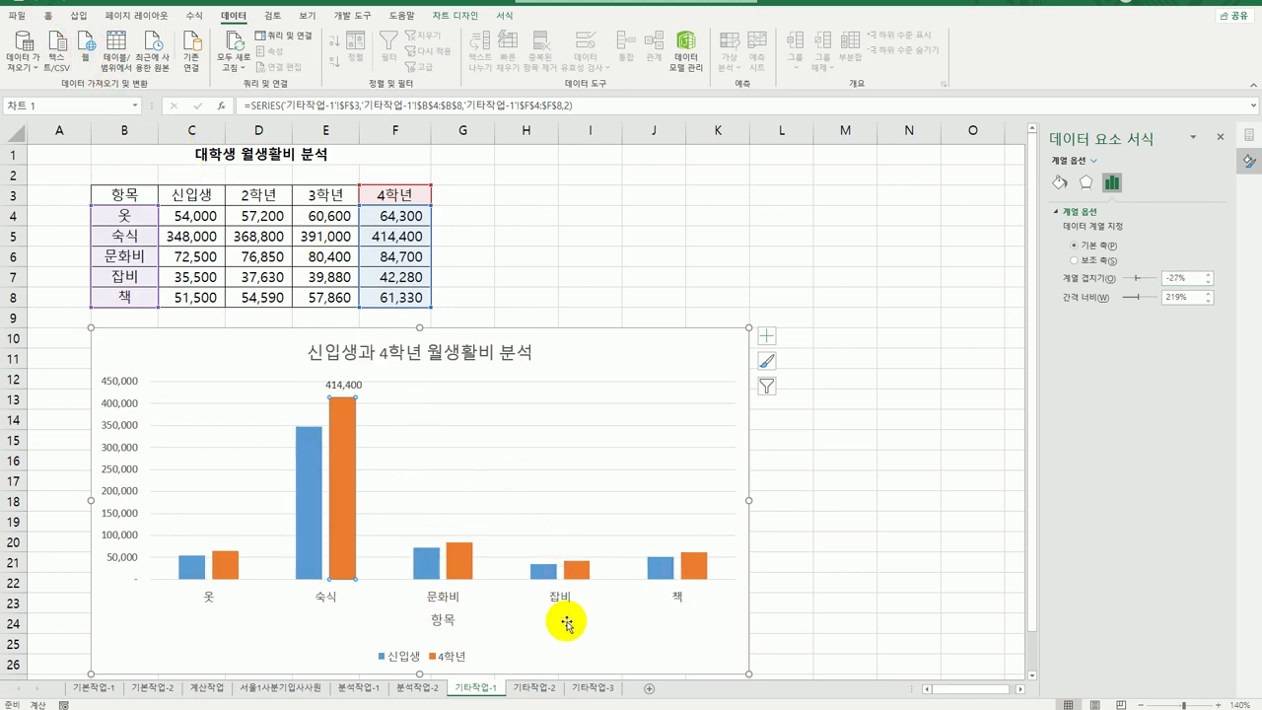
- Set the gap width (간격 너비) of the 4학년 data series to 70%
click(335, 649)
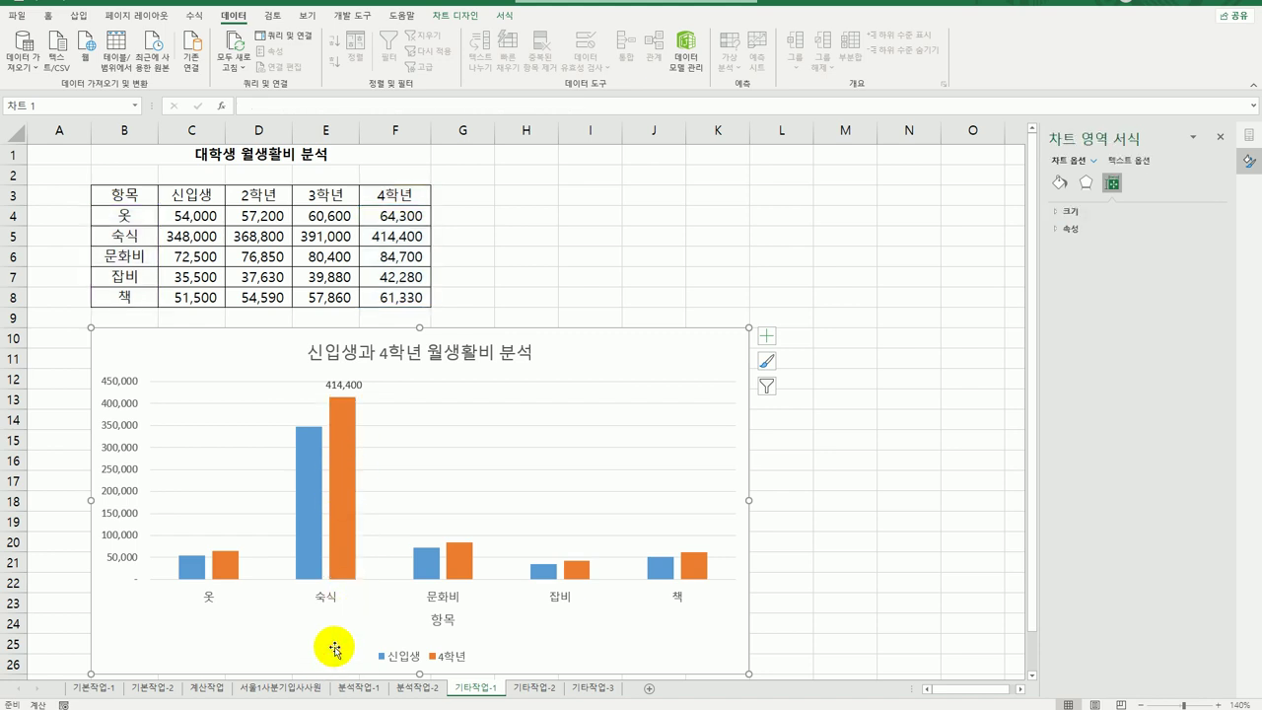
click(345, 503)
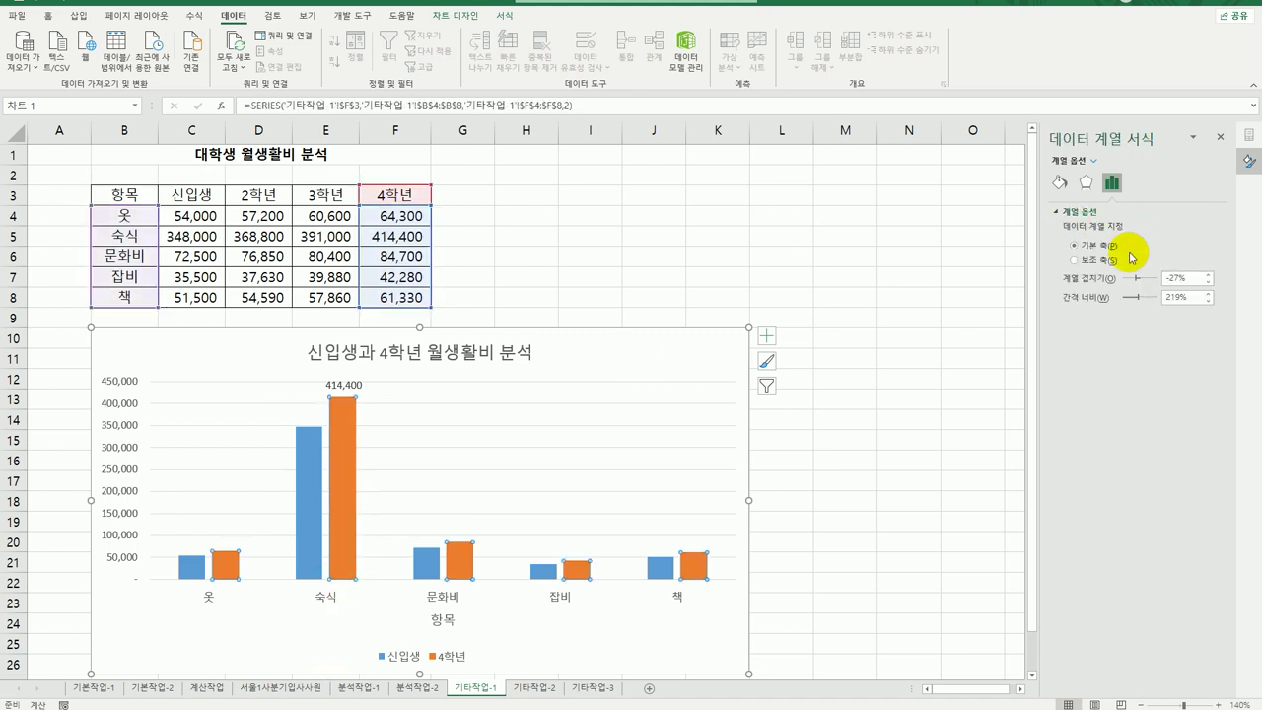
click(1195, 298)
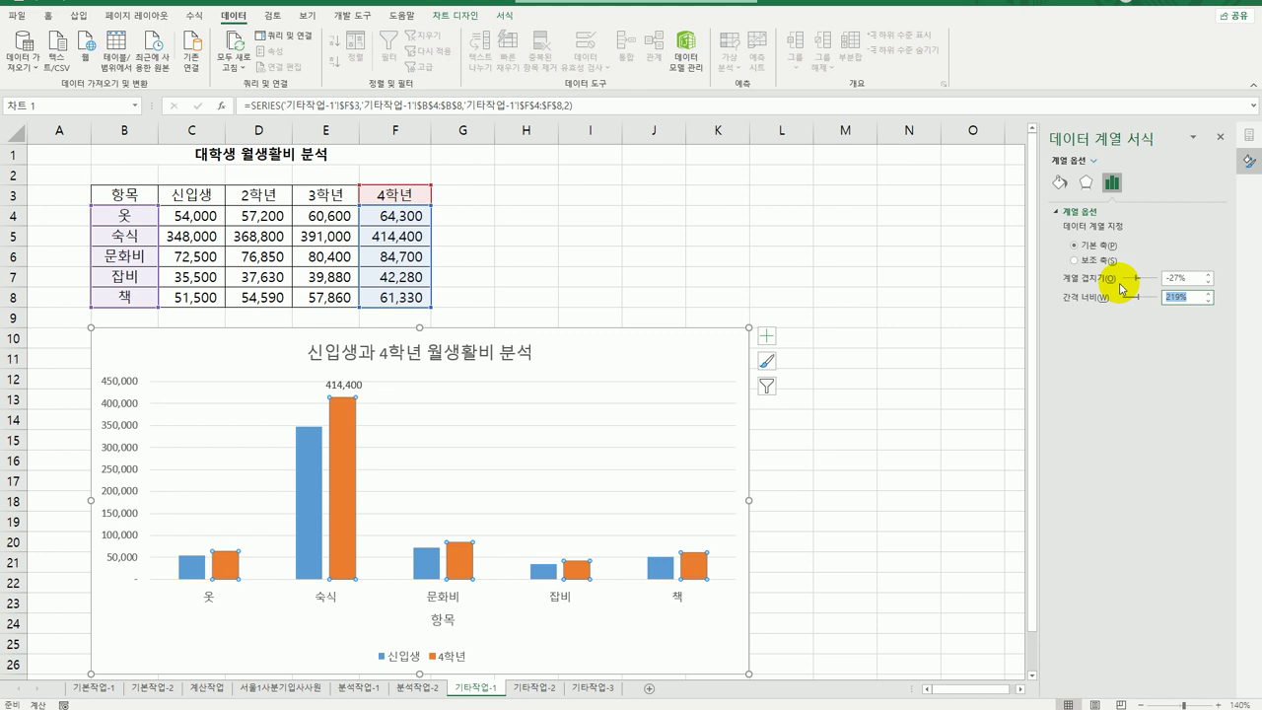
key(Return)
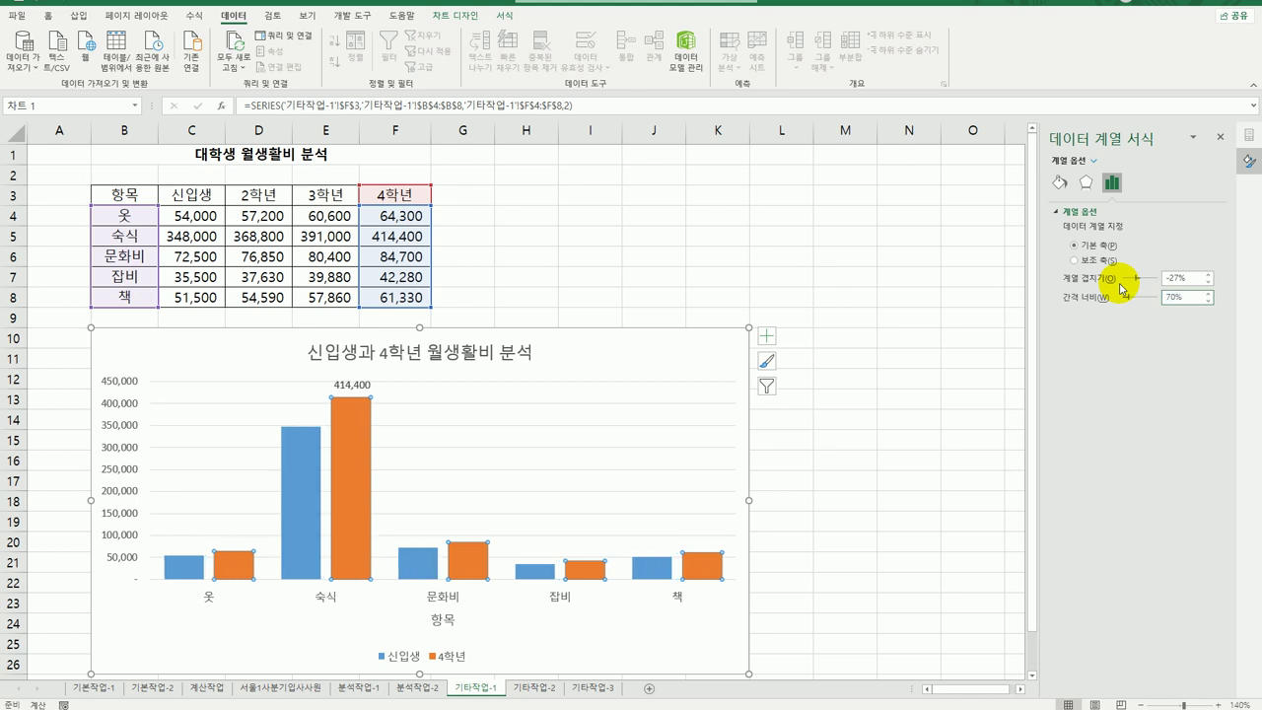
- Try a gap width (간격 너비) of 60% on the chart columns and set it back to 70%
click(360, 476)
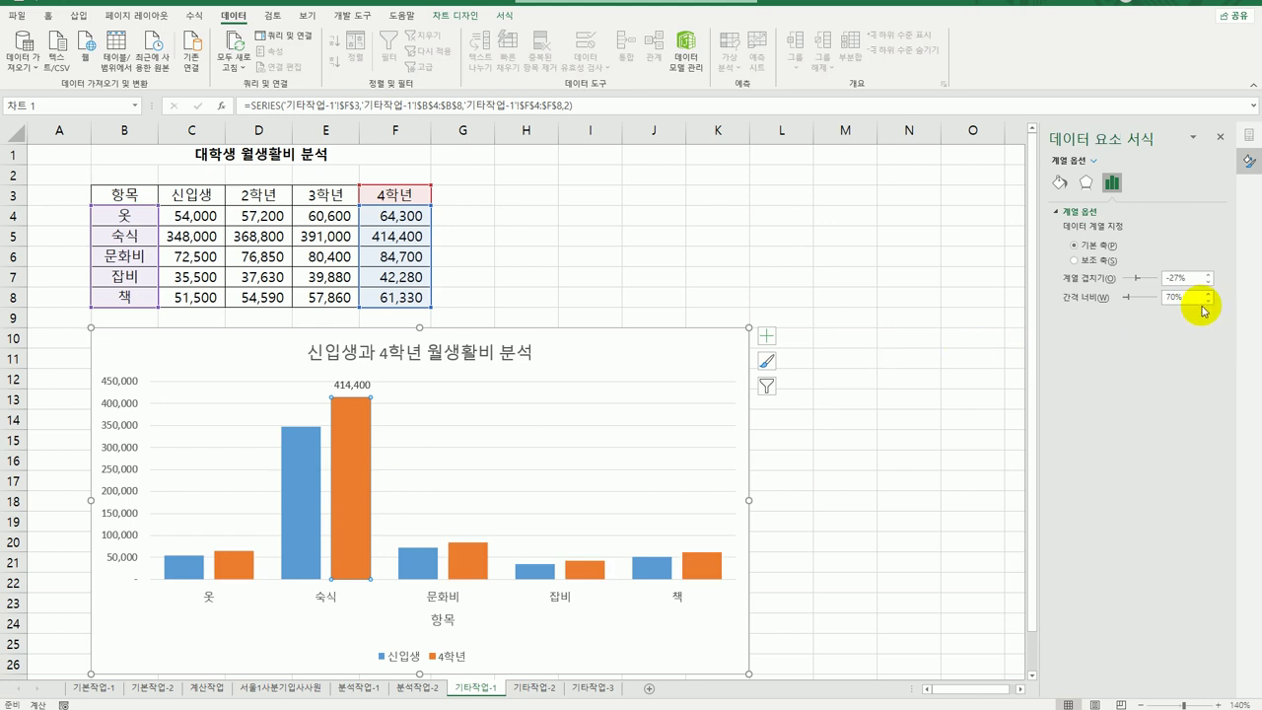
click(1063, 298)
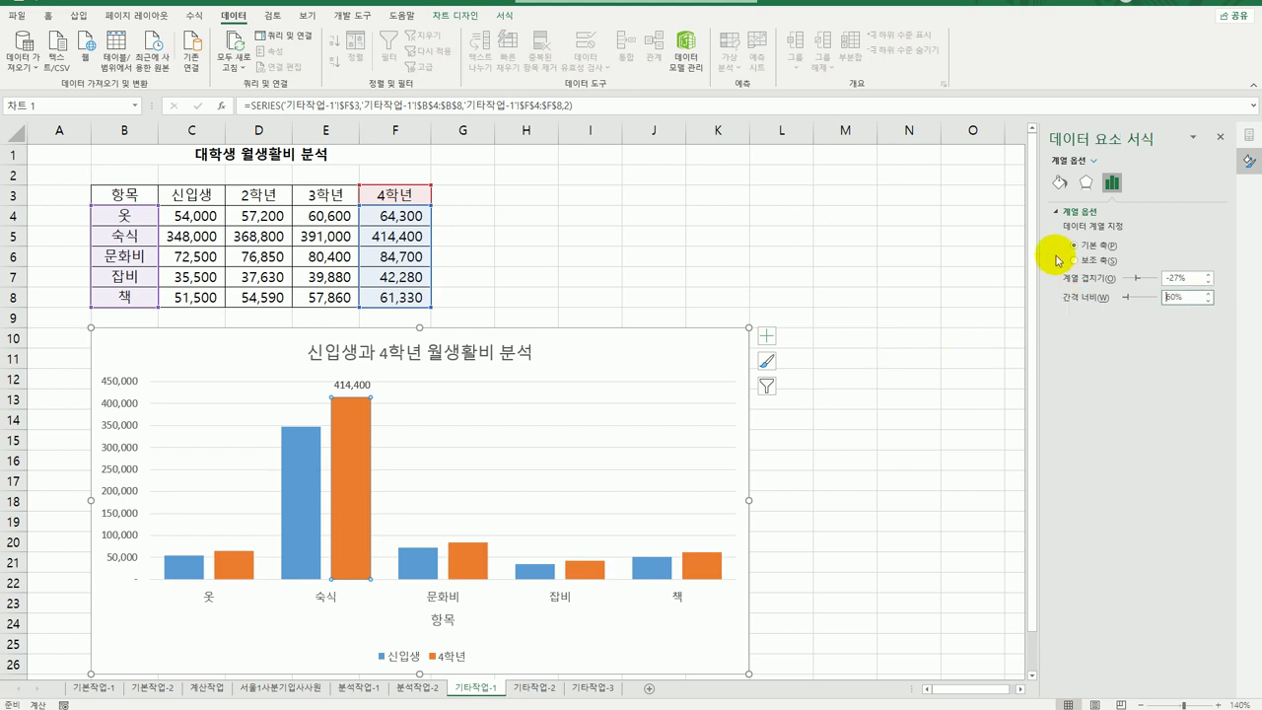
key(Return)
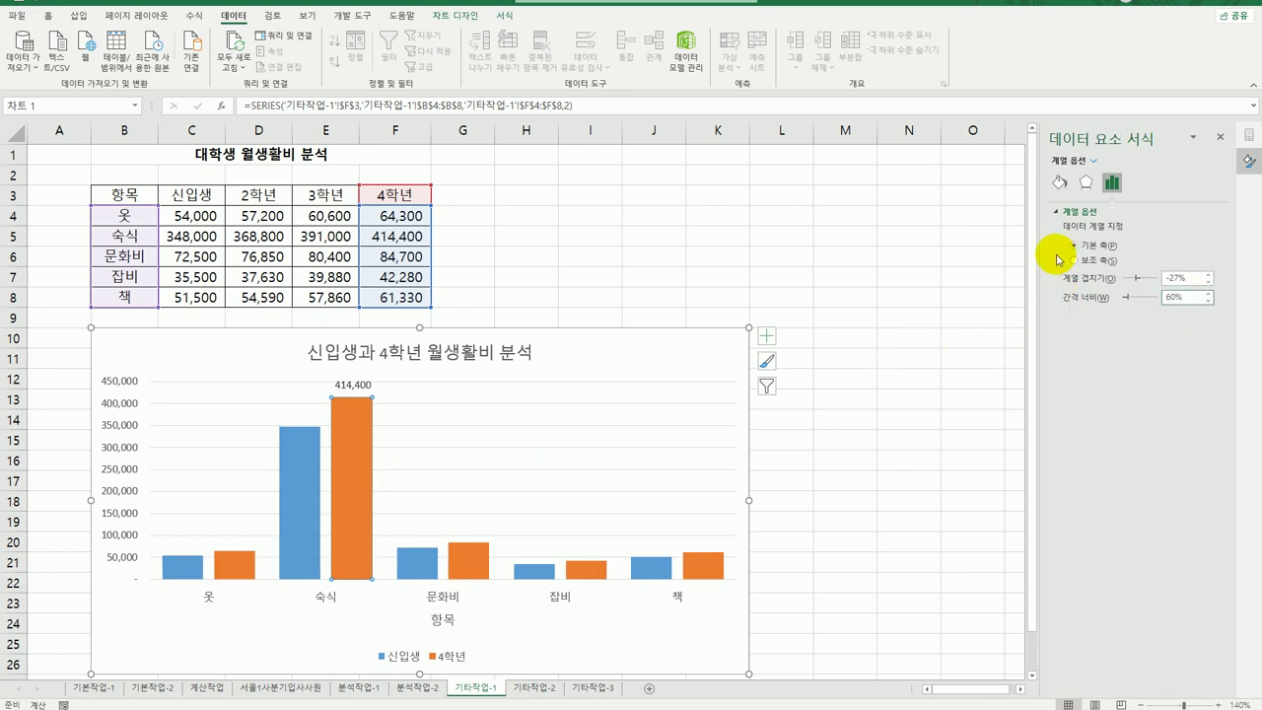
double_click(1183, 297)
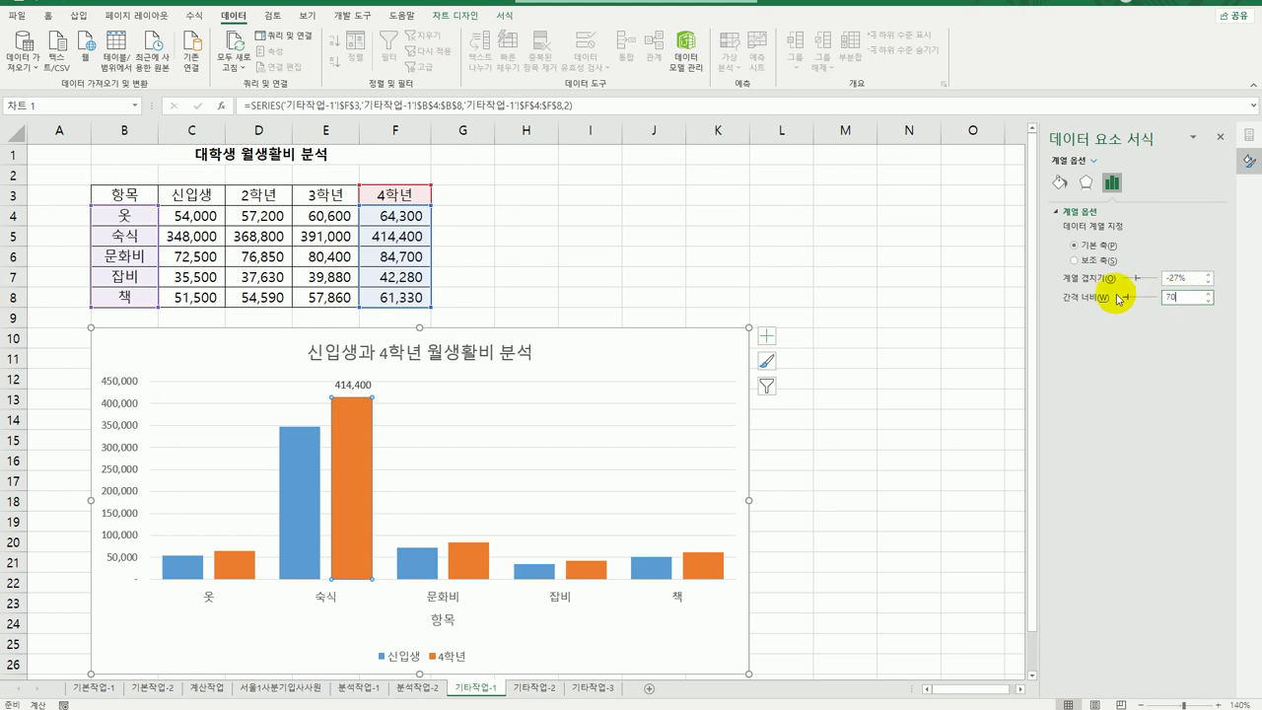
key(Return)
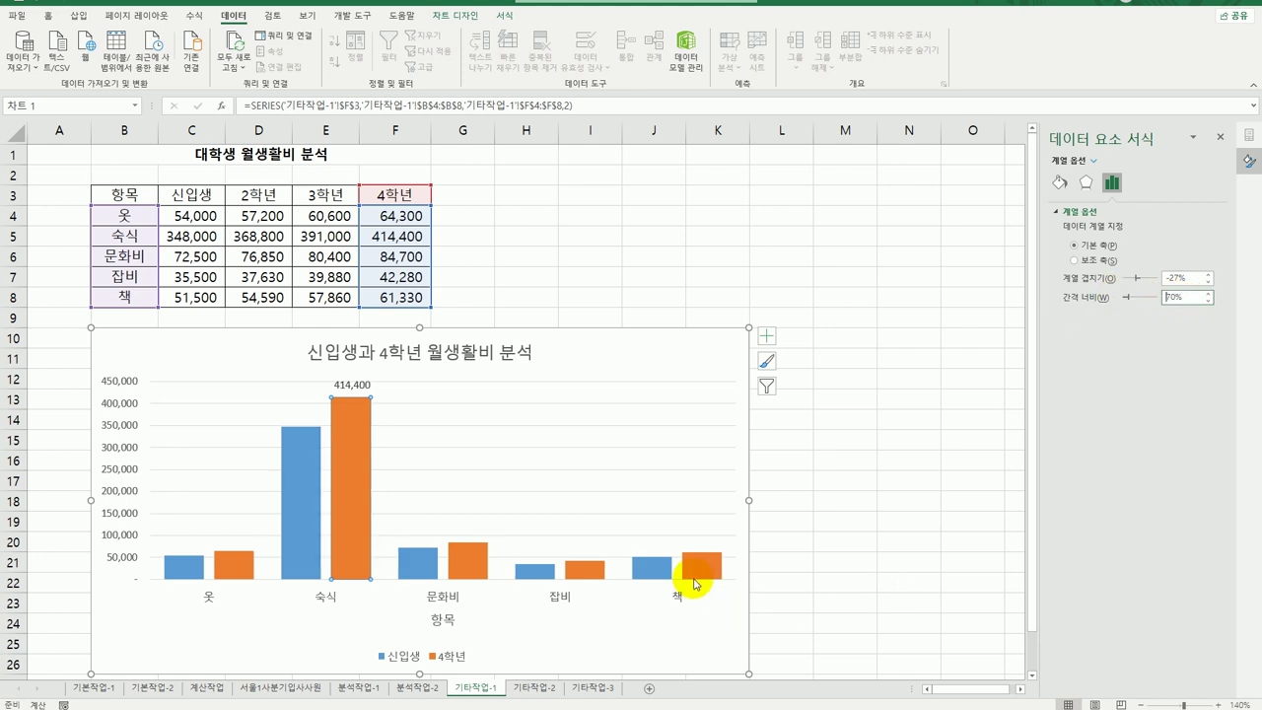
mouse_move(371, 553)
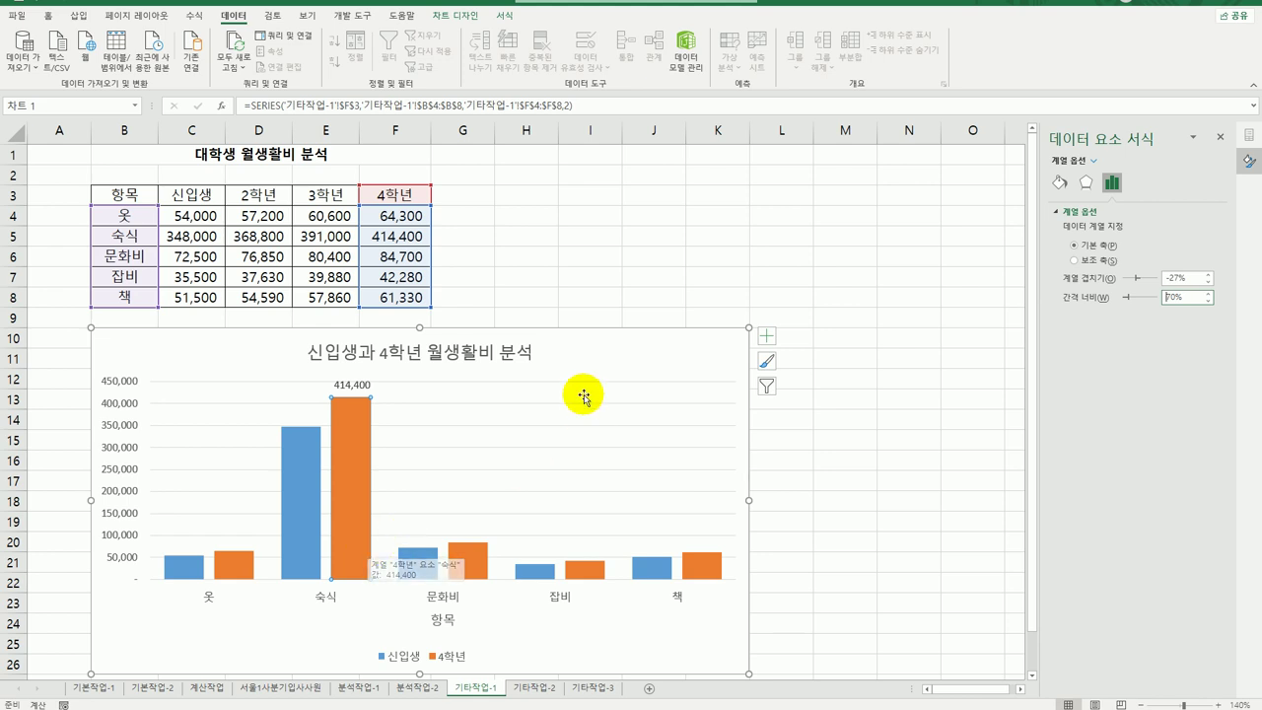
click(547, 399)
click(465, 564)
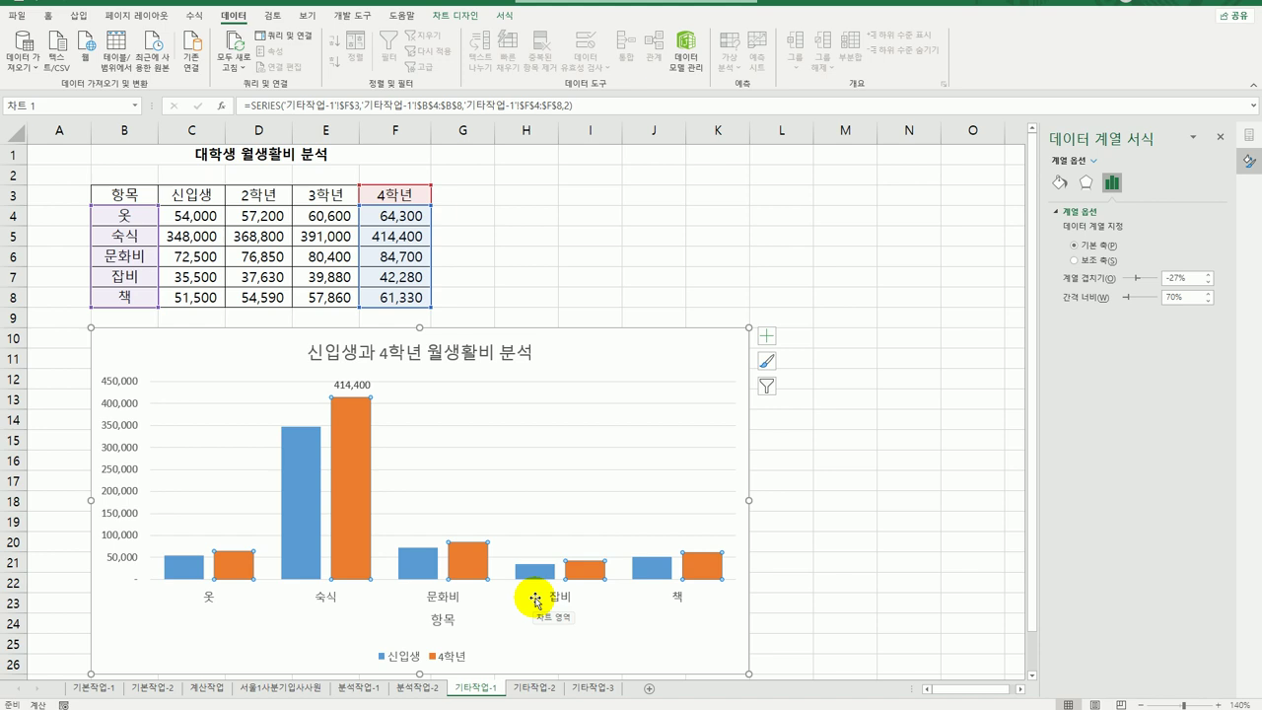
click(481, 557)
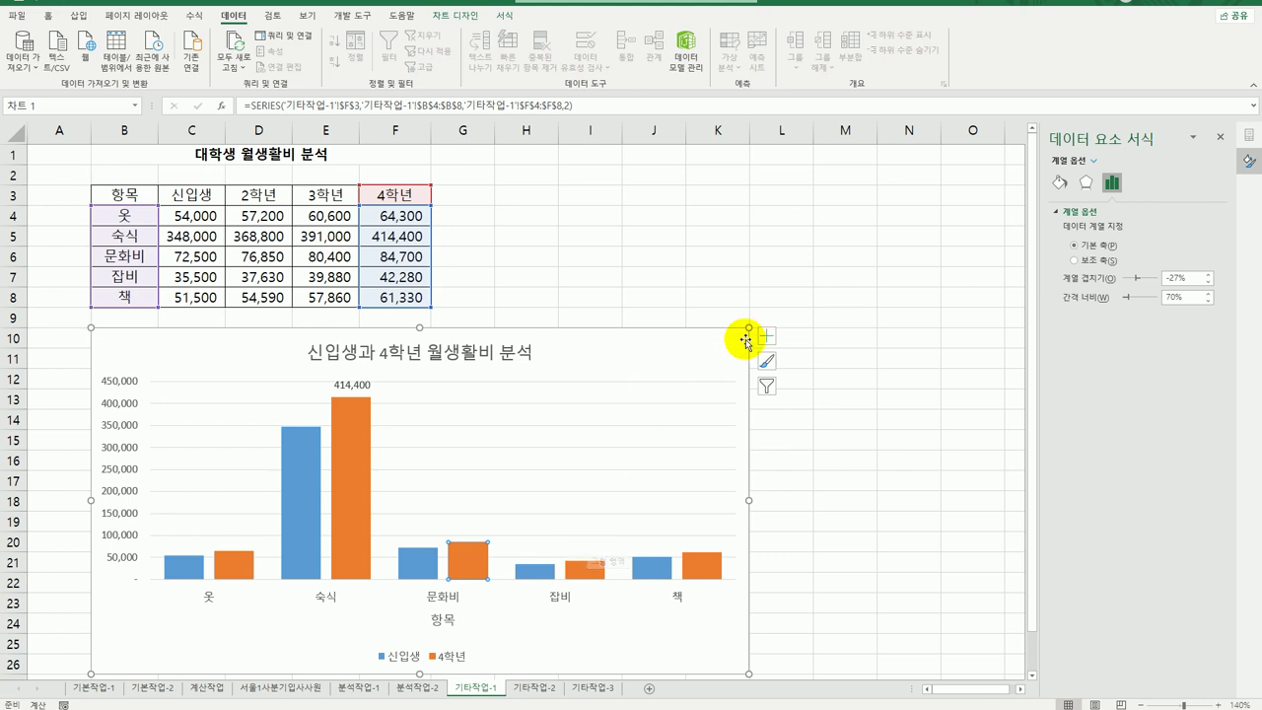
- Place the chart's legend (범례) above the plot area using the 위쪽 option
click(766, 338)
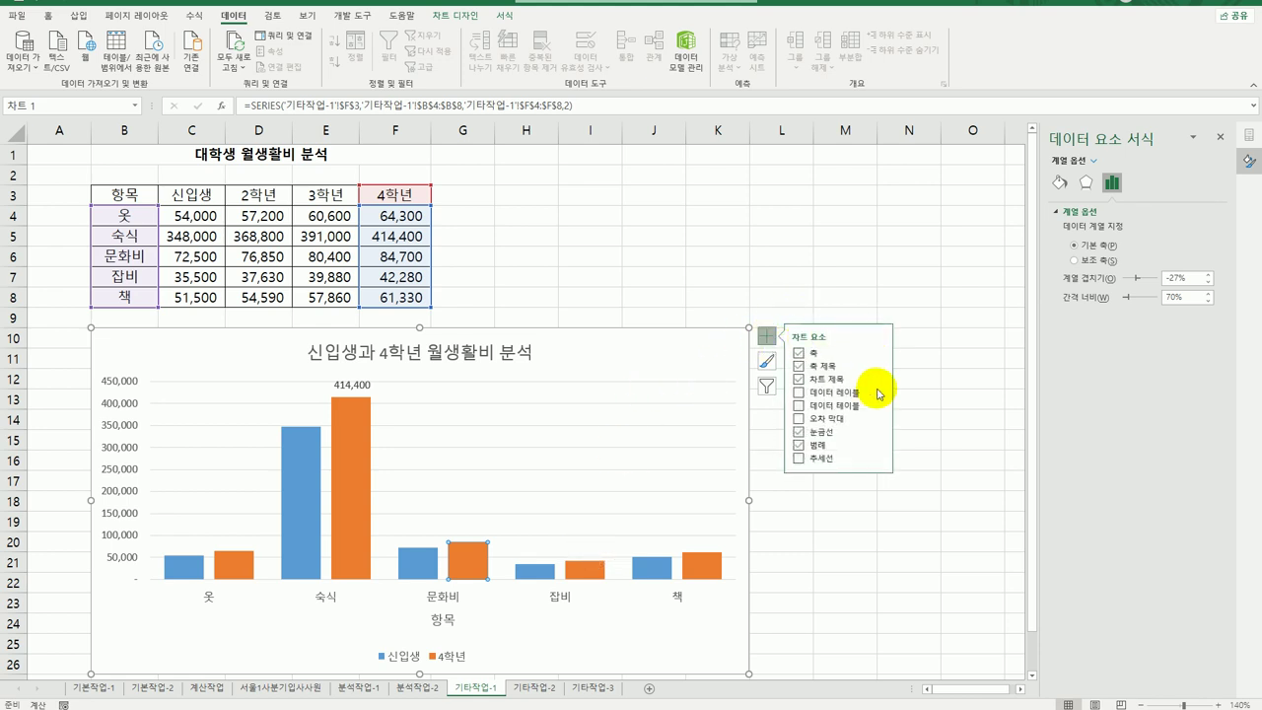
mouse_move(876, 446)
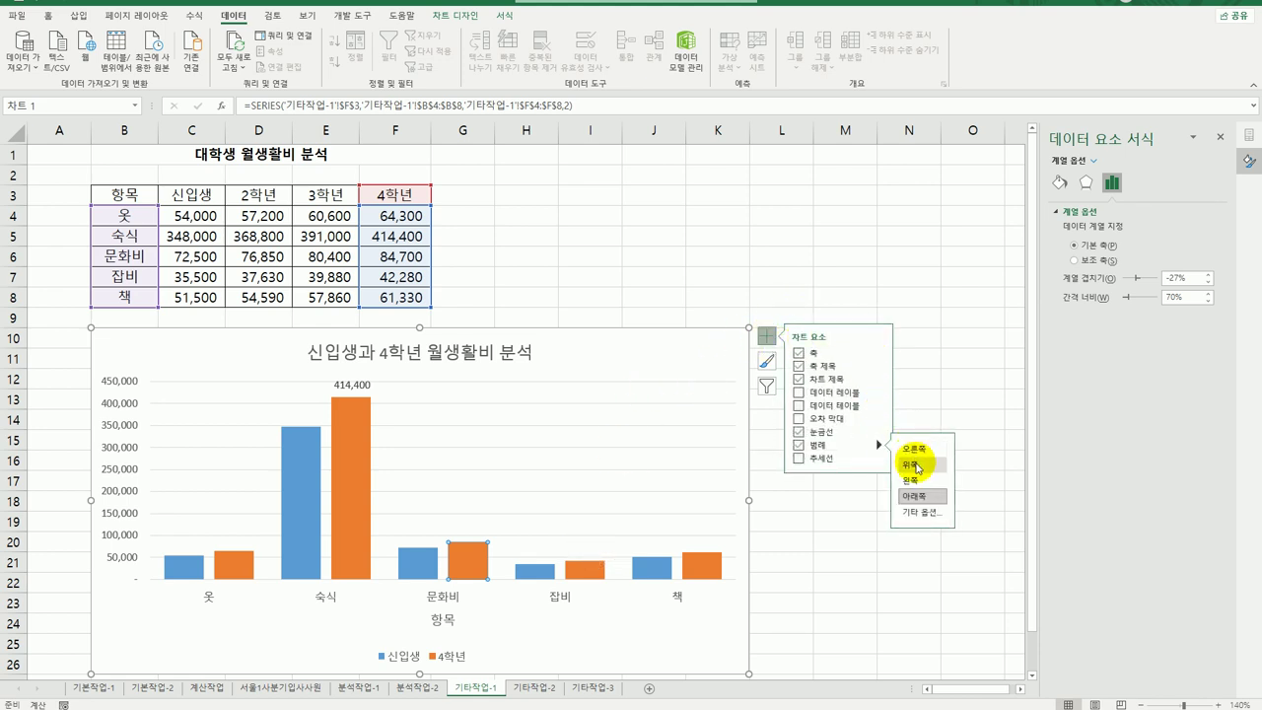
click(913, 465)
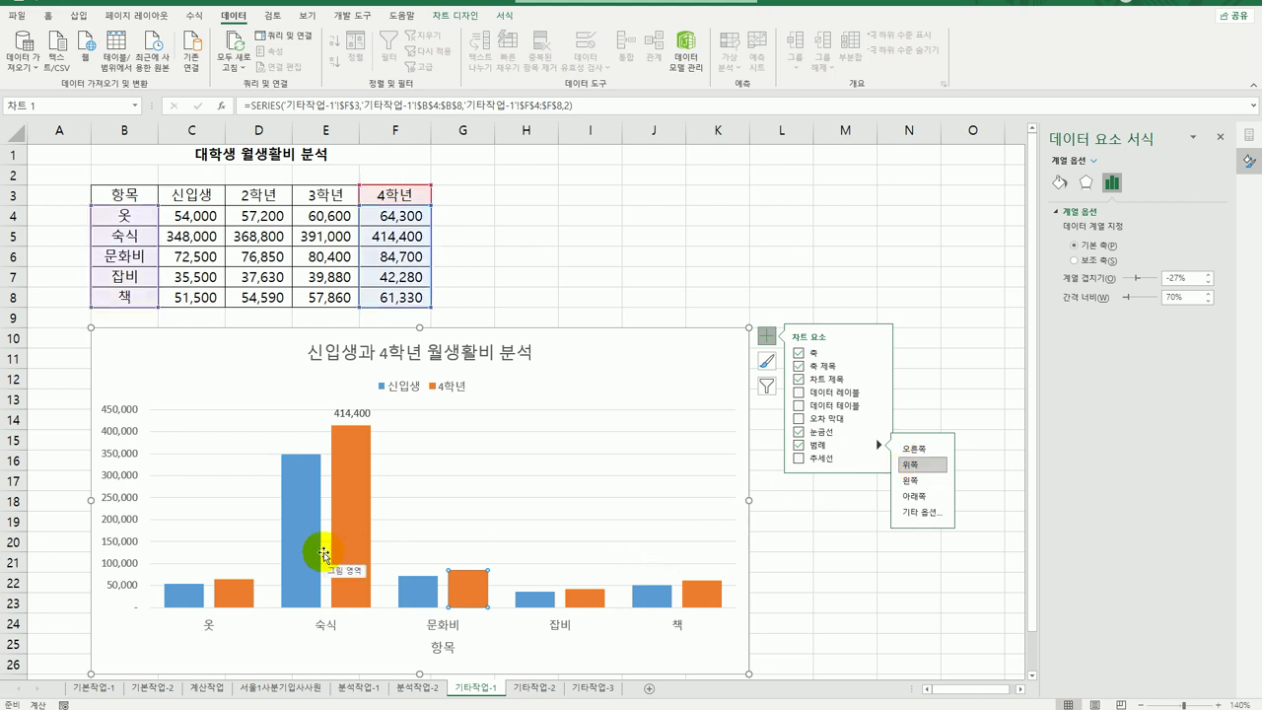
- Set the major unit (기본 단위) of the chart's vertical value axis to 100000
click(123, 525)
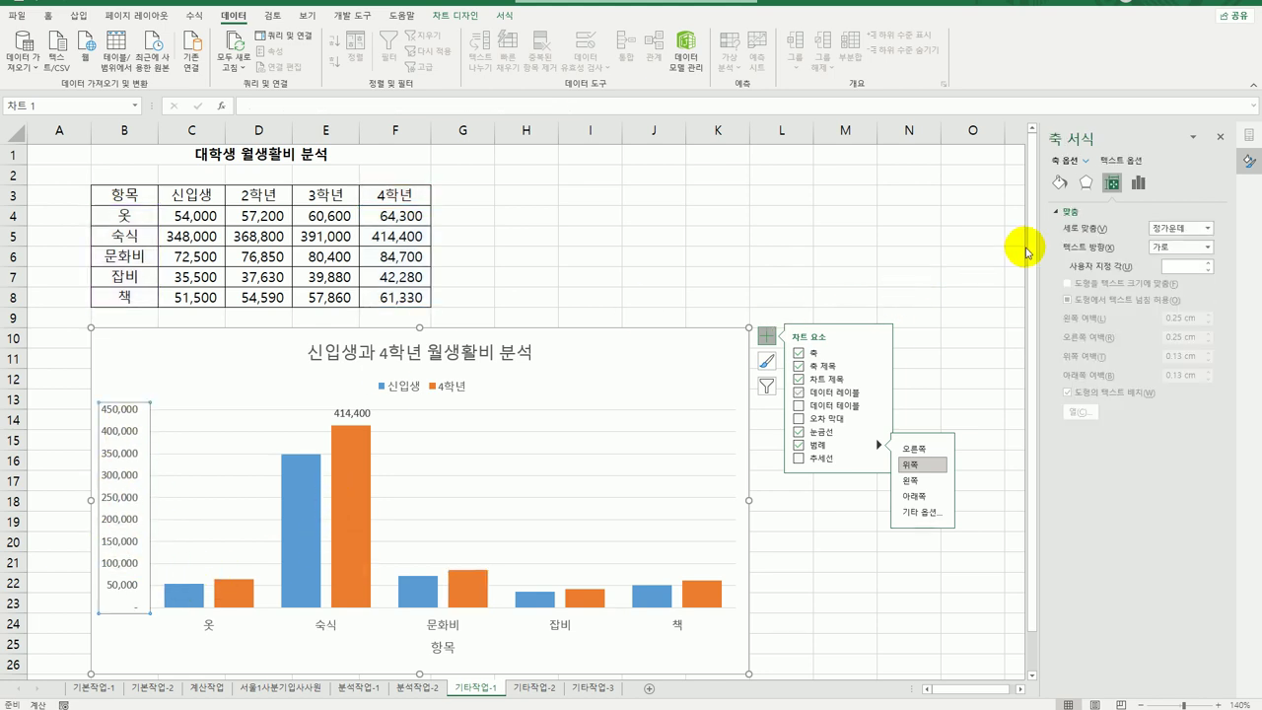
click(1139, 184)
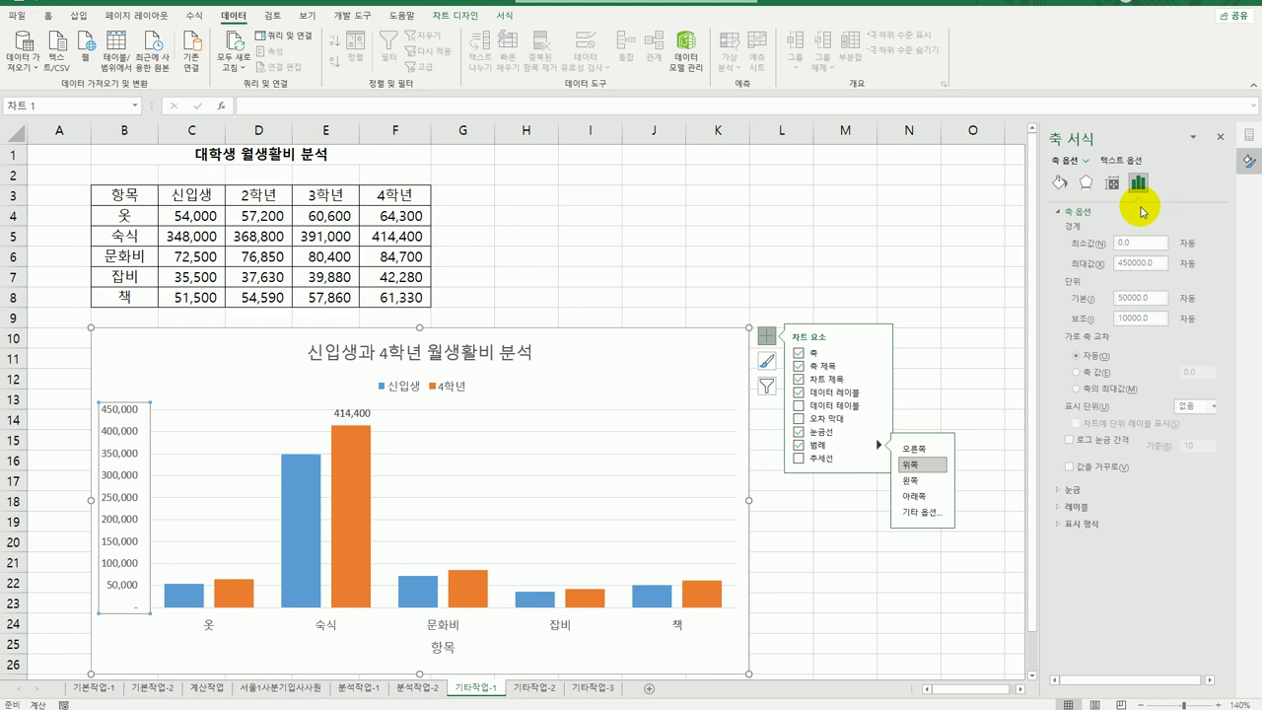
double_click(1119, 299)
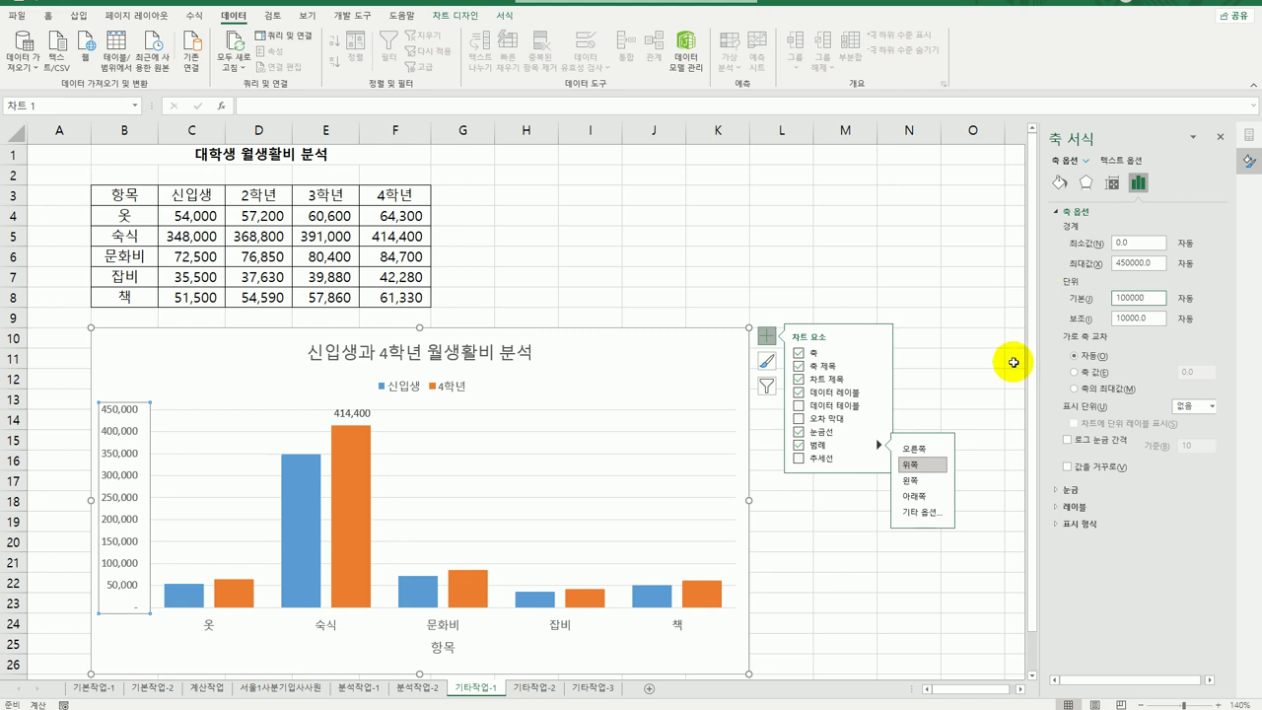
click(725, 373)
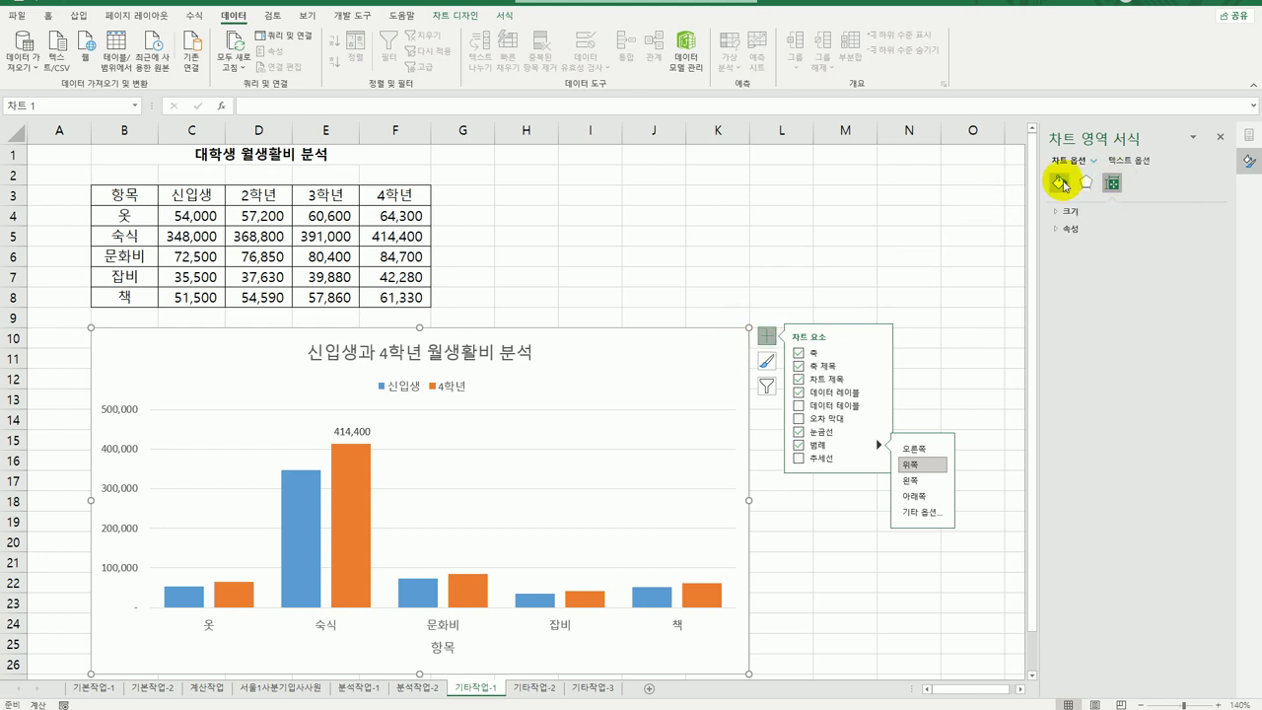
- Give the chart area's border rounded corners (둥근 모서리)
click(1062, 183)
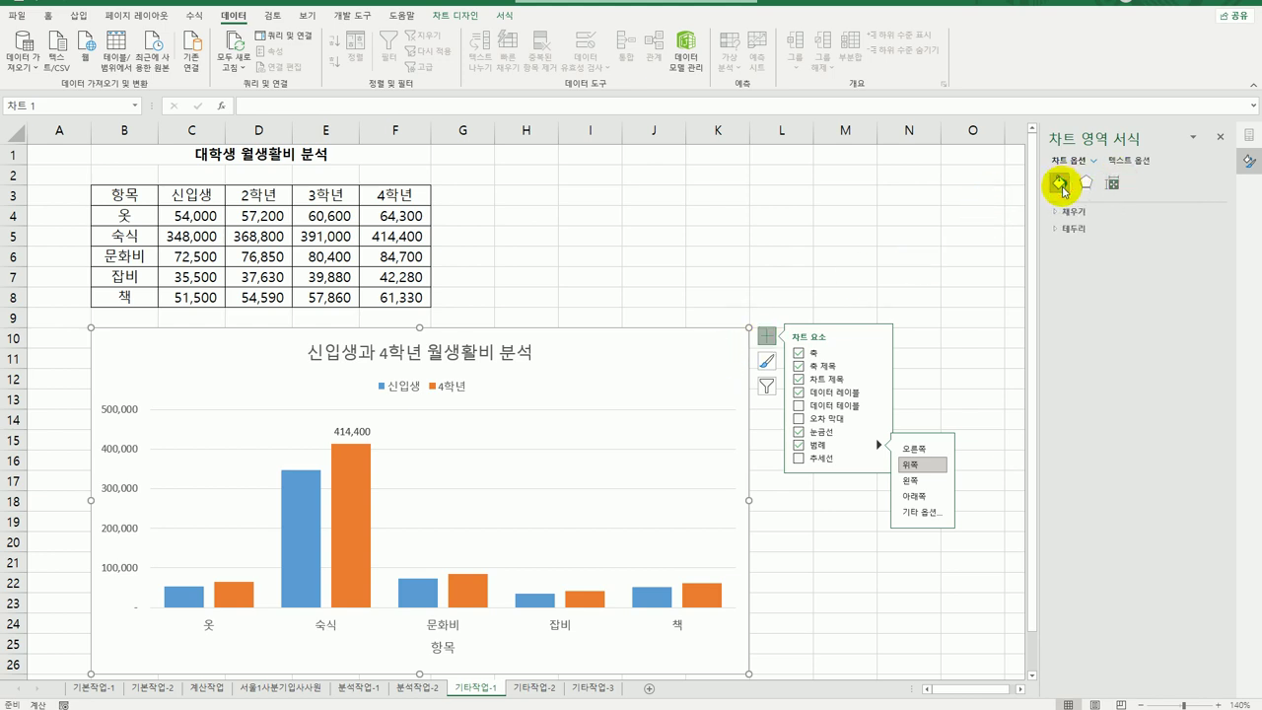
click(1068, 228)
click(1077, 541)
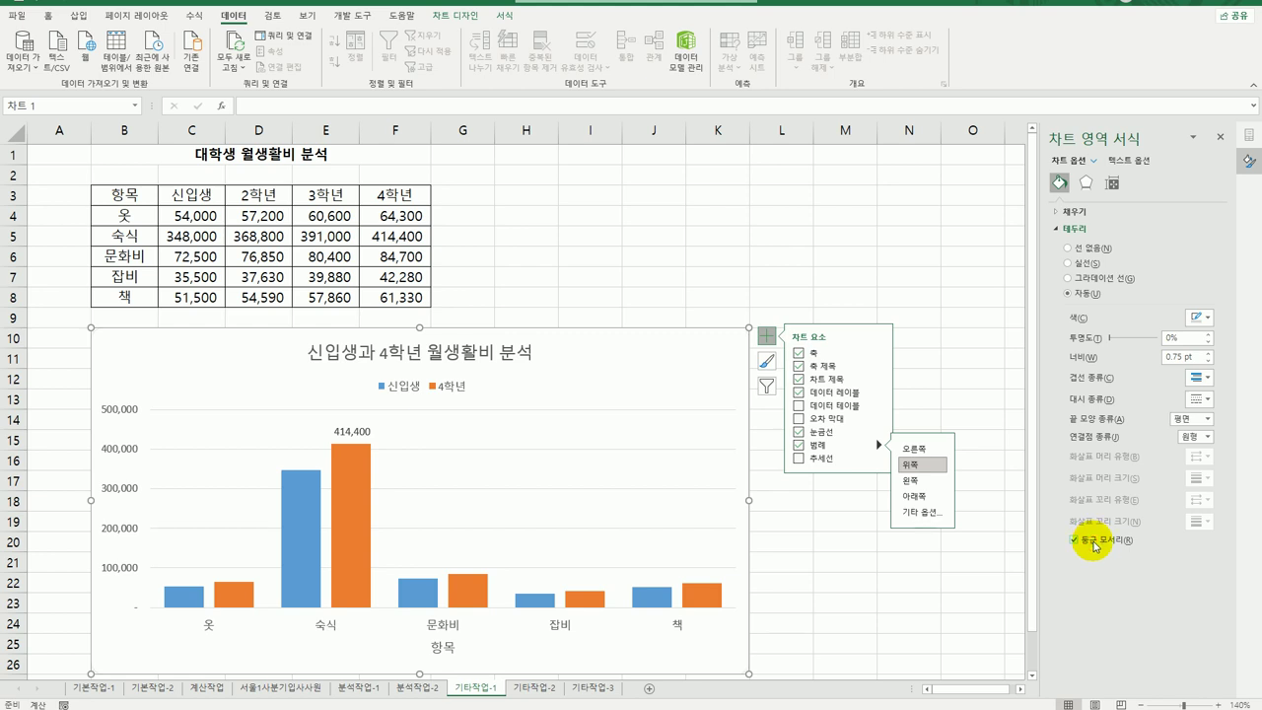
- Apply the 5 pt orange glow (네온) preset to the chart area and deselect the chart
click(1086, 183)
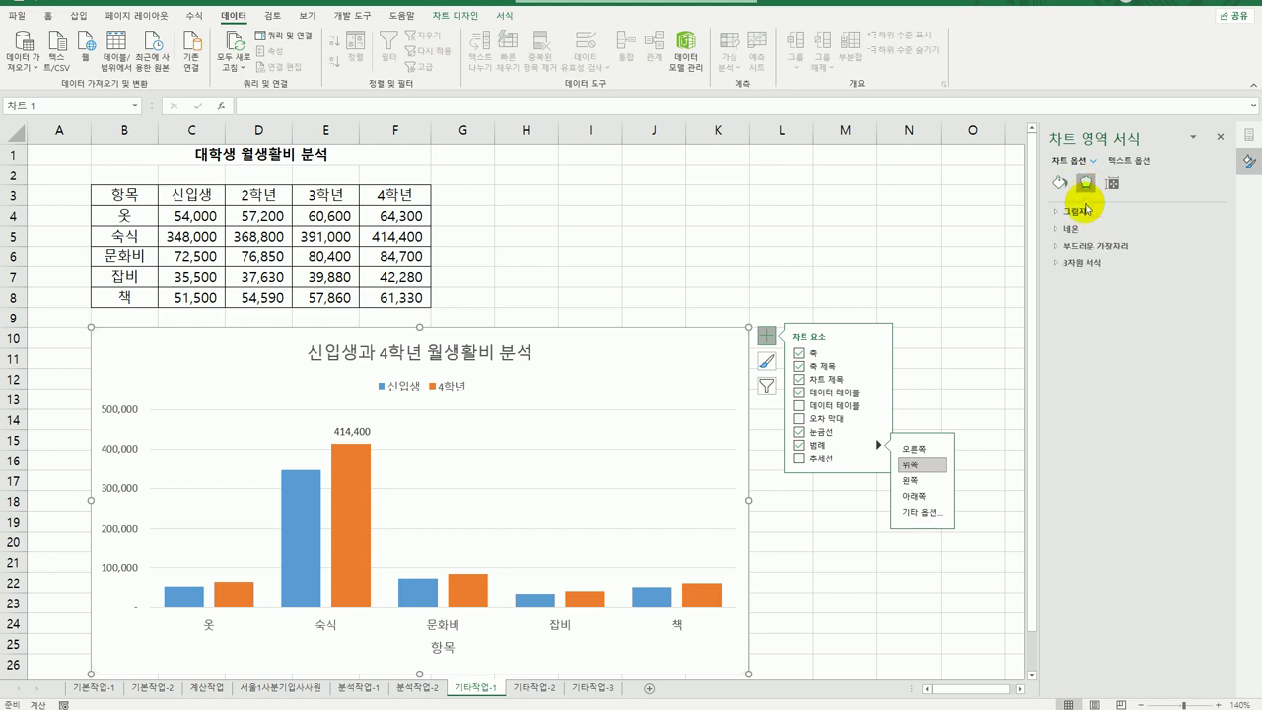
click(1071, 228)
click(1204, 247)
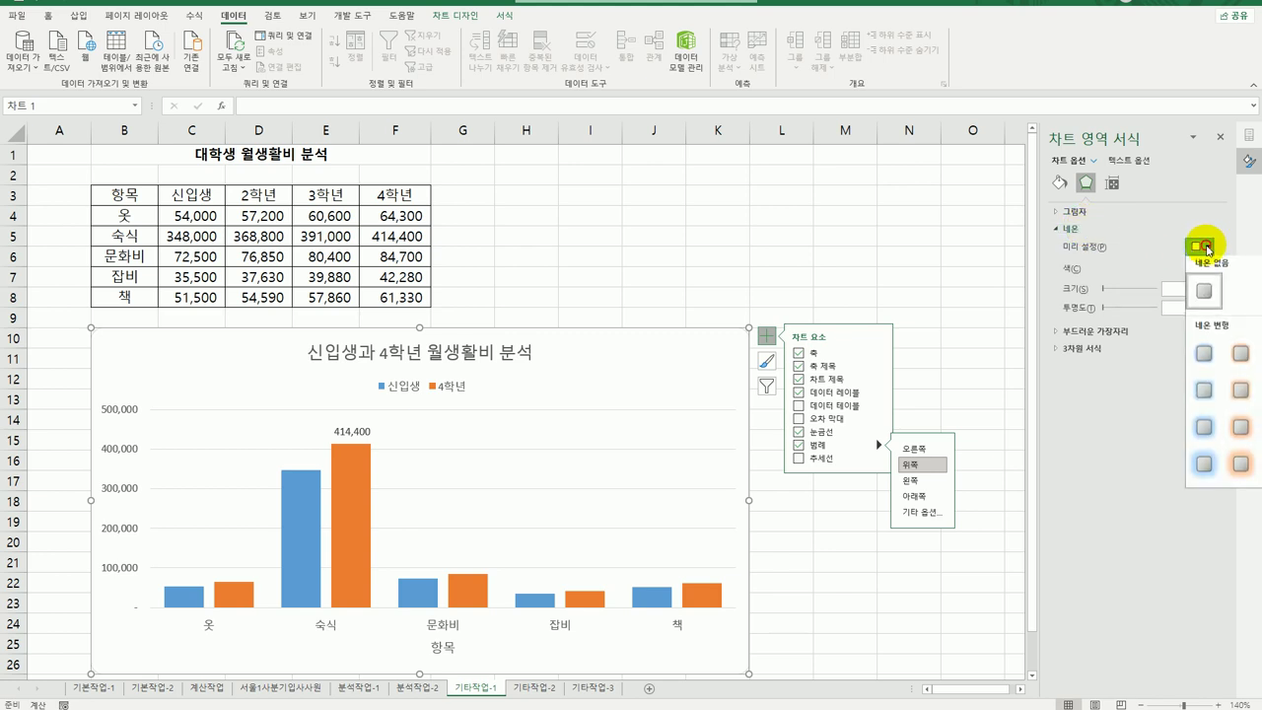
click(1235, 364)
click(922, 619)
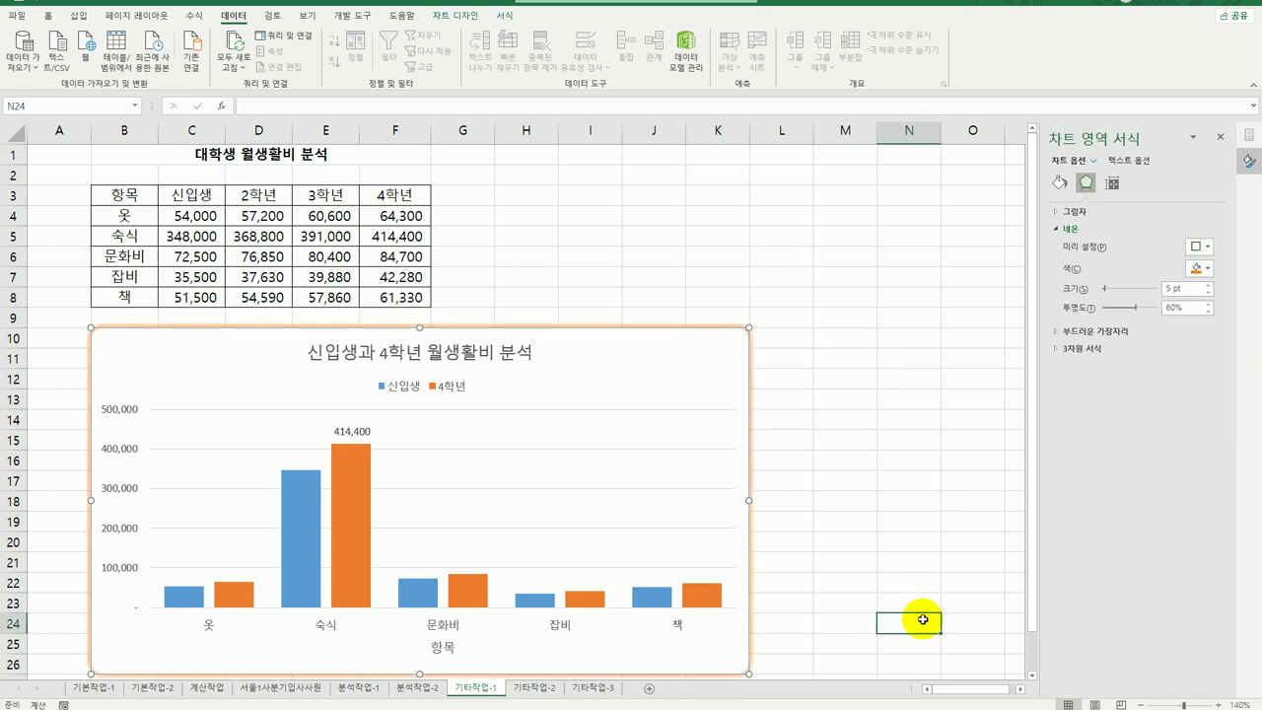
scroll(922, 604, down, 1)
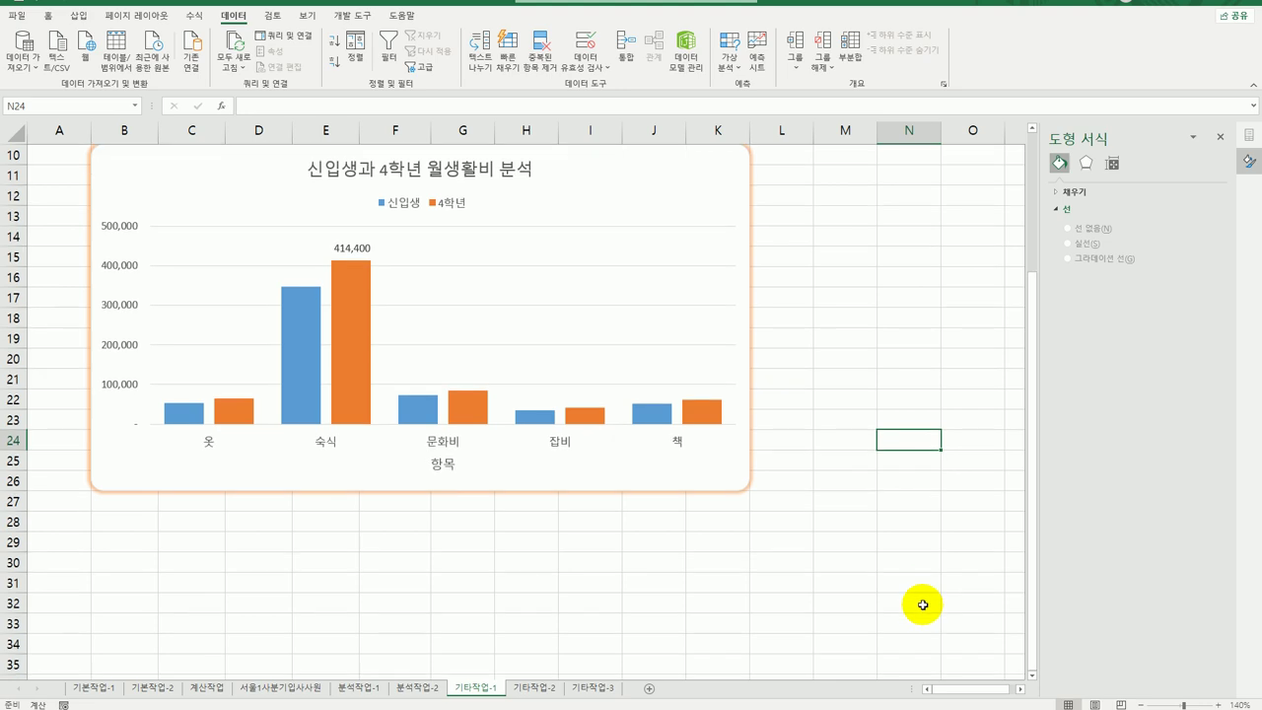
scroll(920, 602, up, 3)
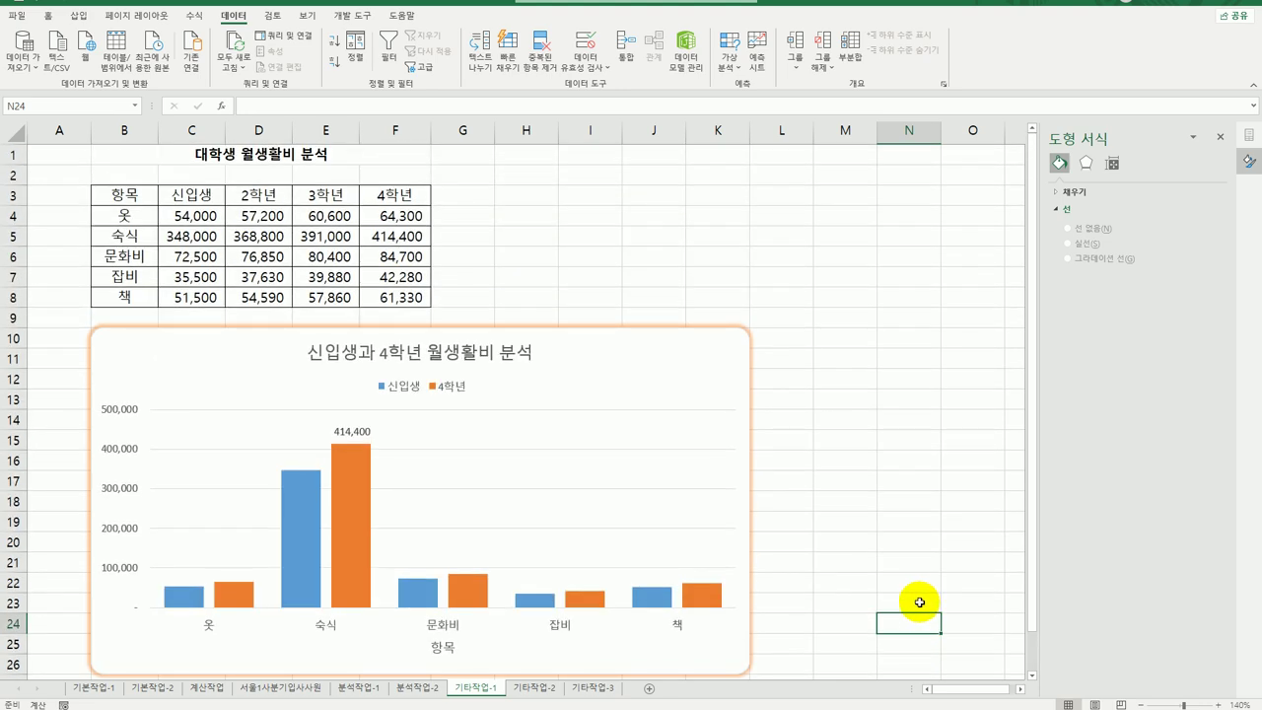
click(1031, 676)
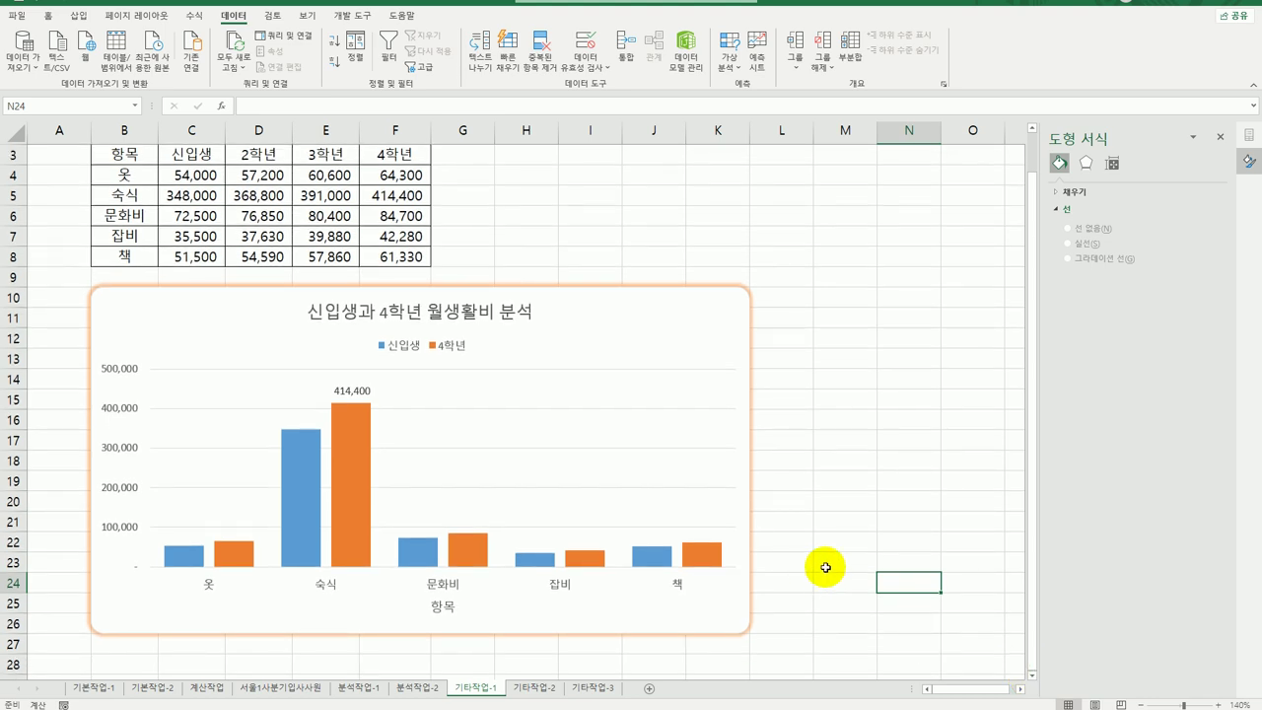
click(825, 567)
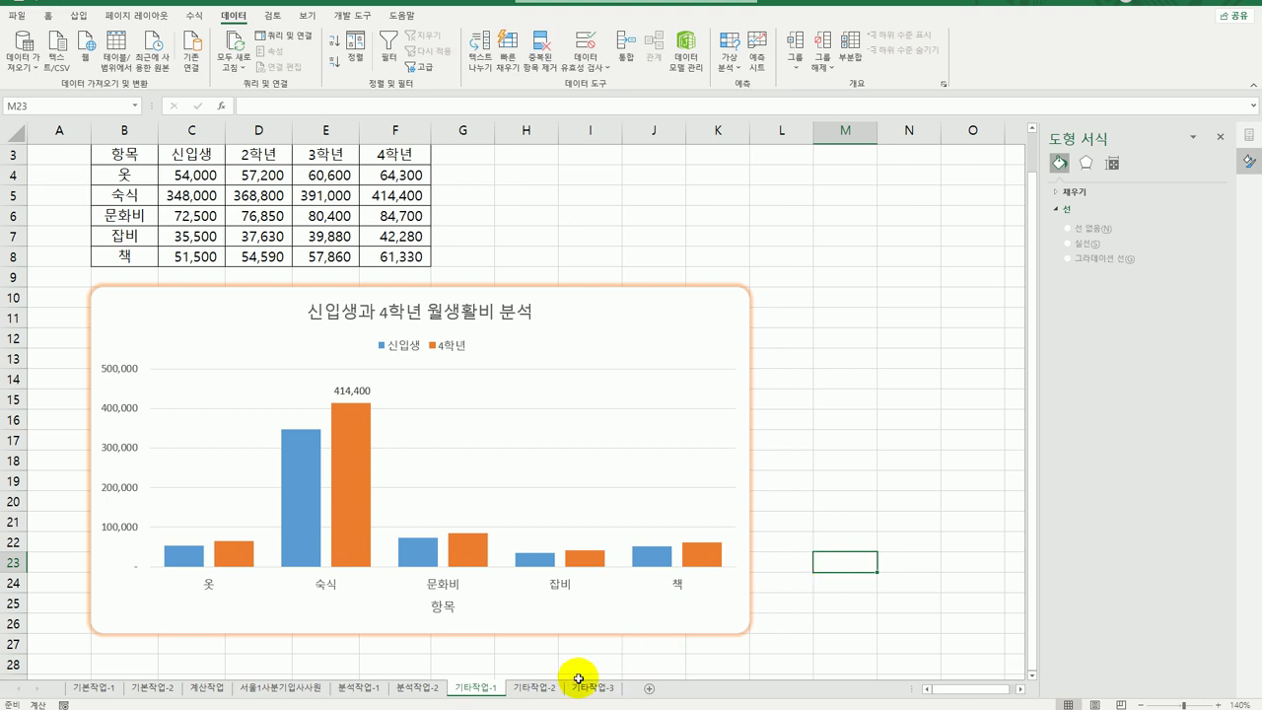
- On the 기타작업-2 sheet, insert a form-control button covering cells I2:J3
click(533, 688)
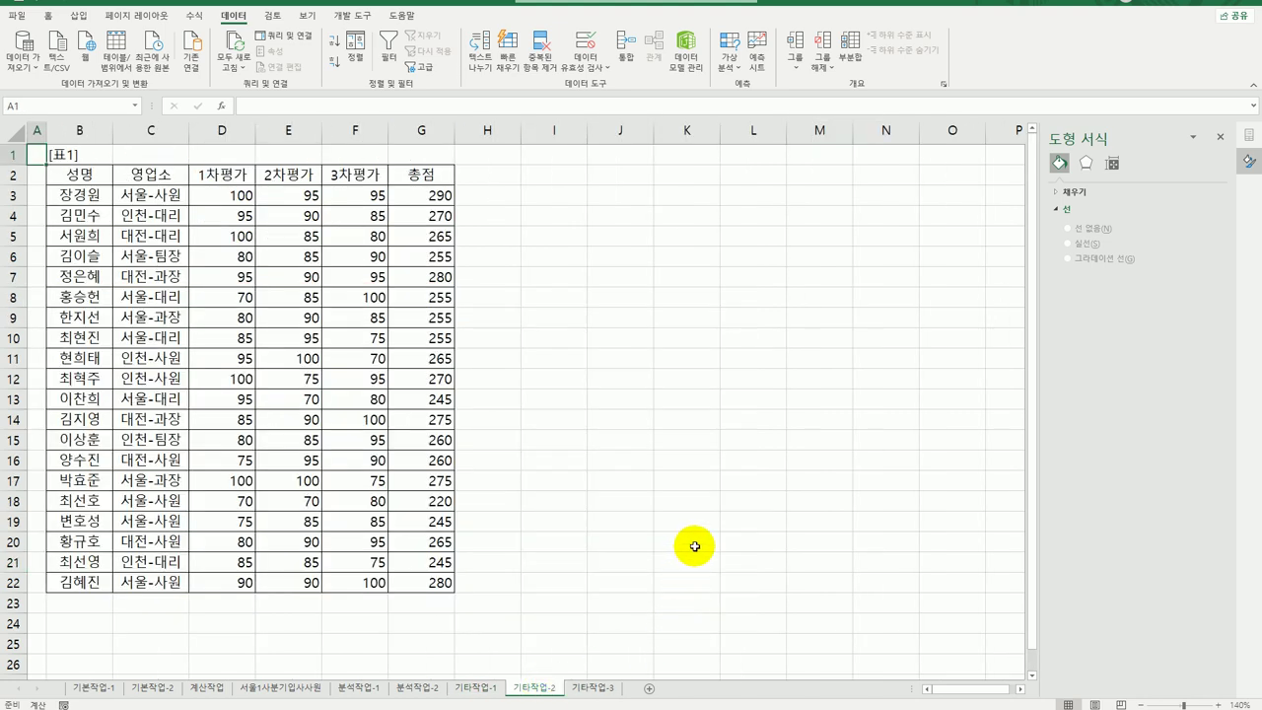
click(661, 595)
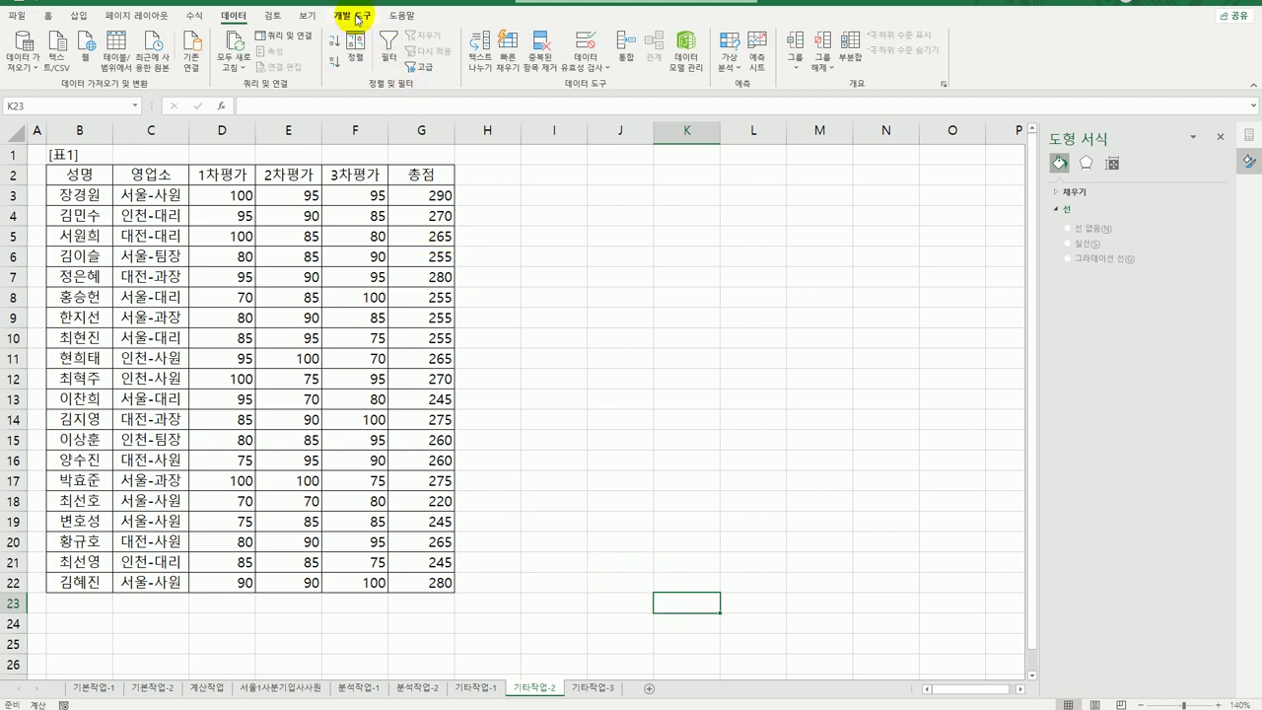
click(357, 19)
click(266, 51)
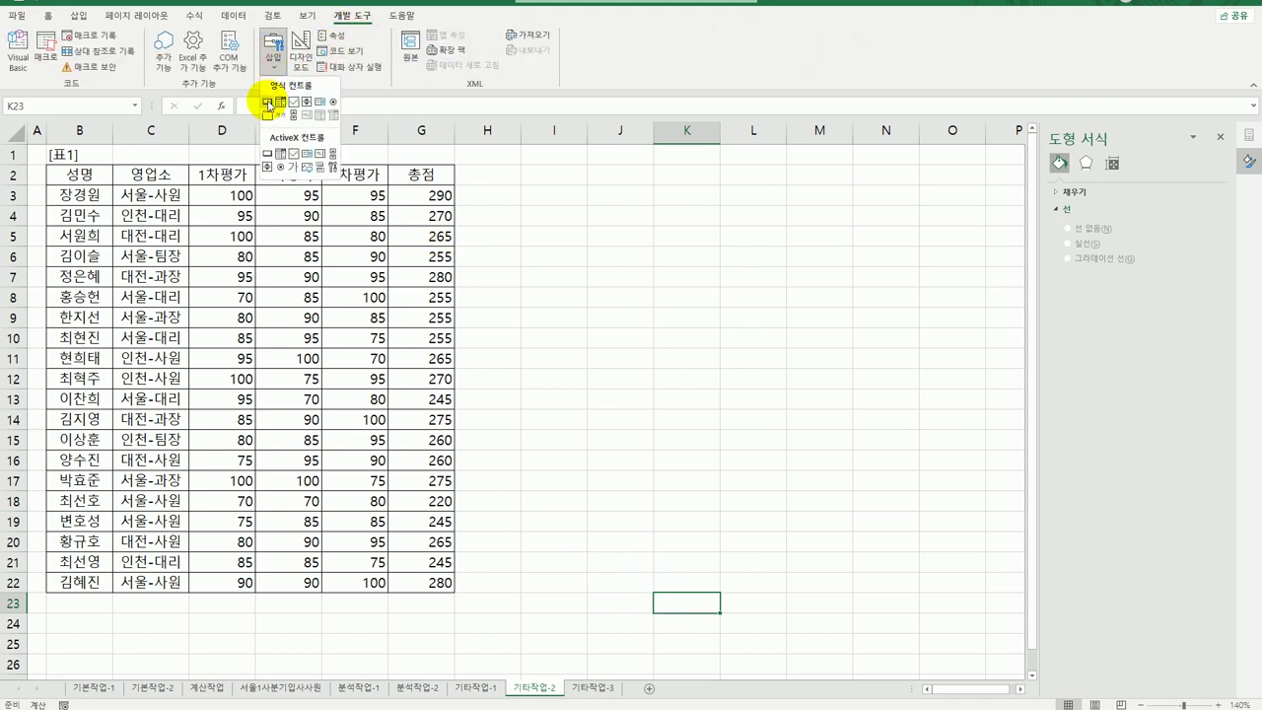
click(267, 101)
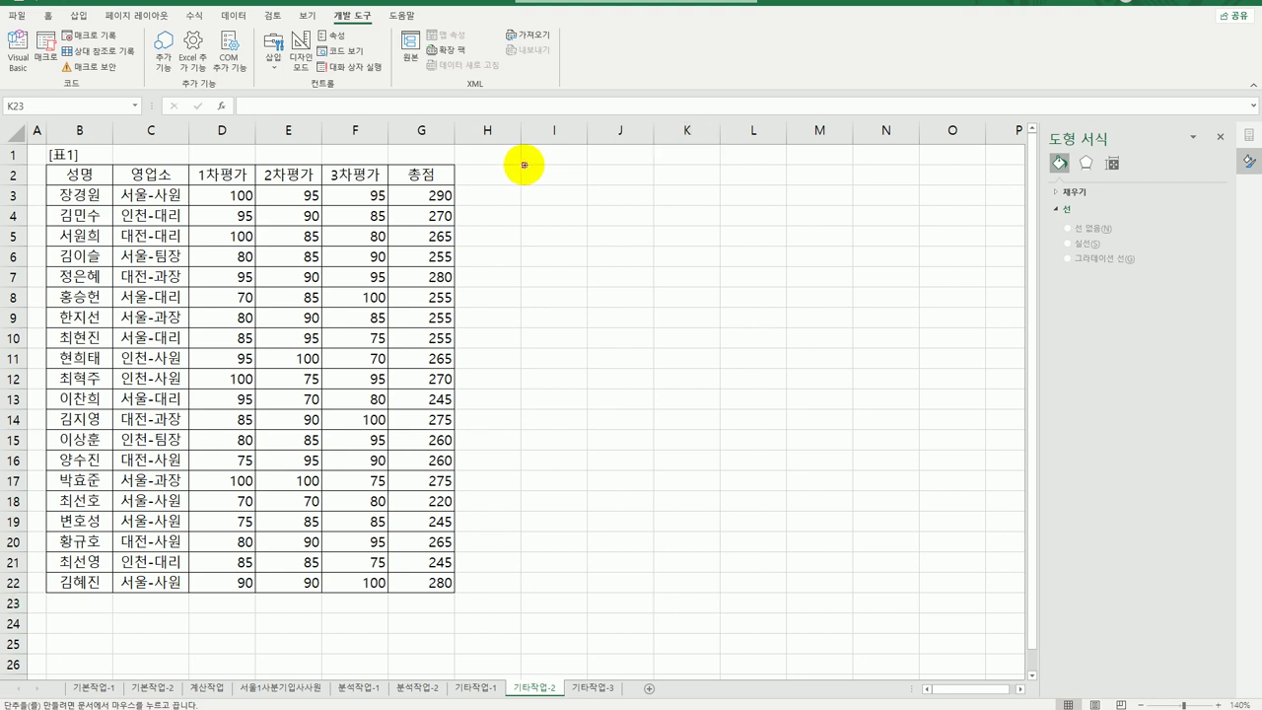
drag(519, 166, 669, 256)
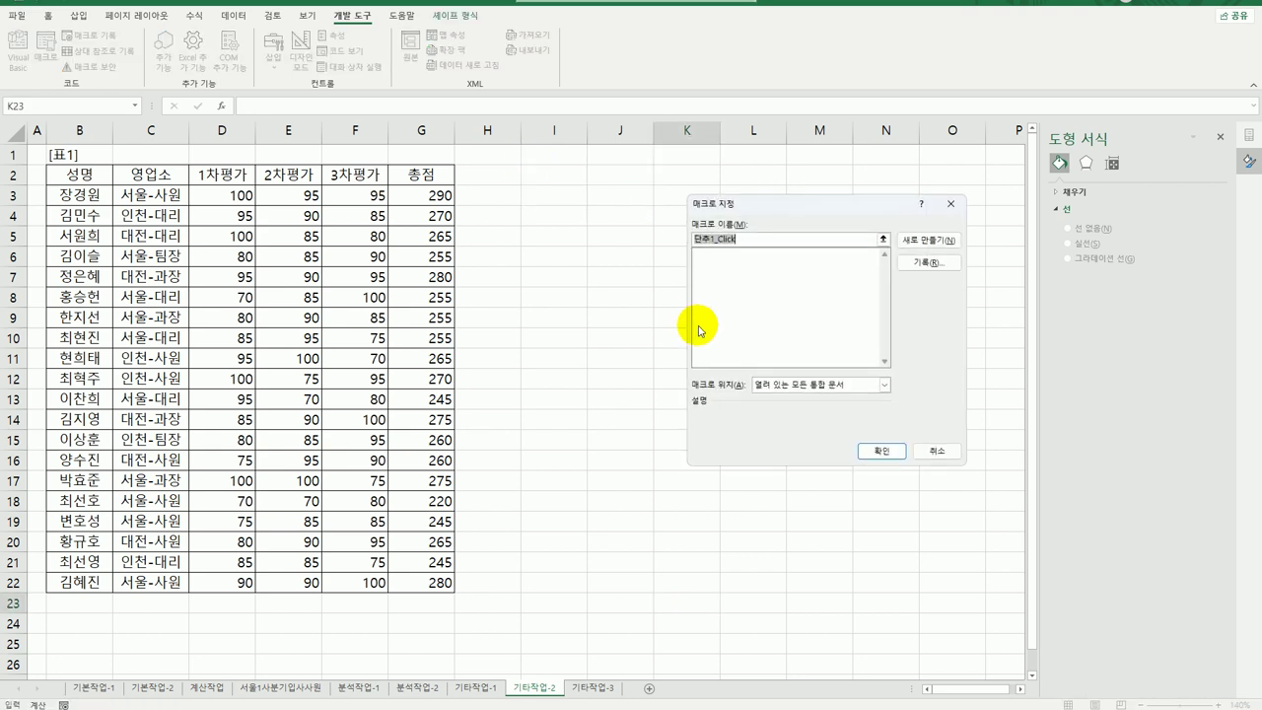
- Name the button's macro 총점서식 and start recording it in the current workbook
key(BackSpace)
text(총점서식)
click(907, 263)
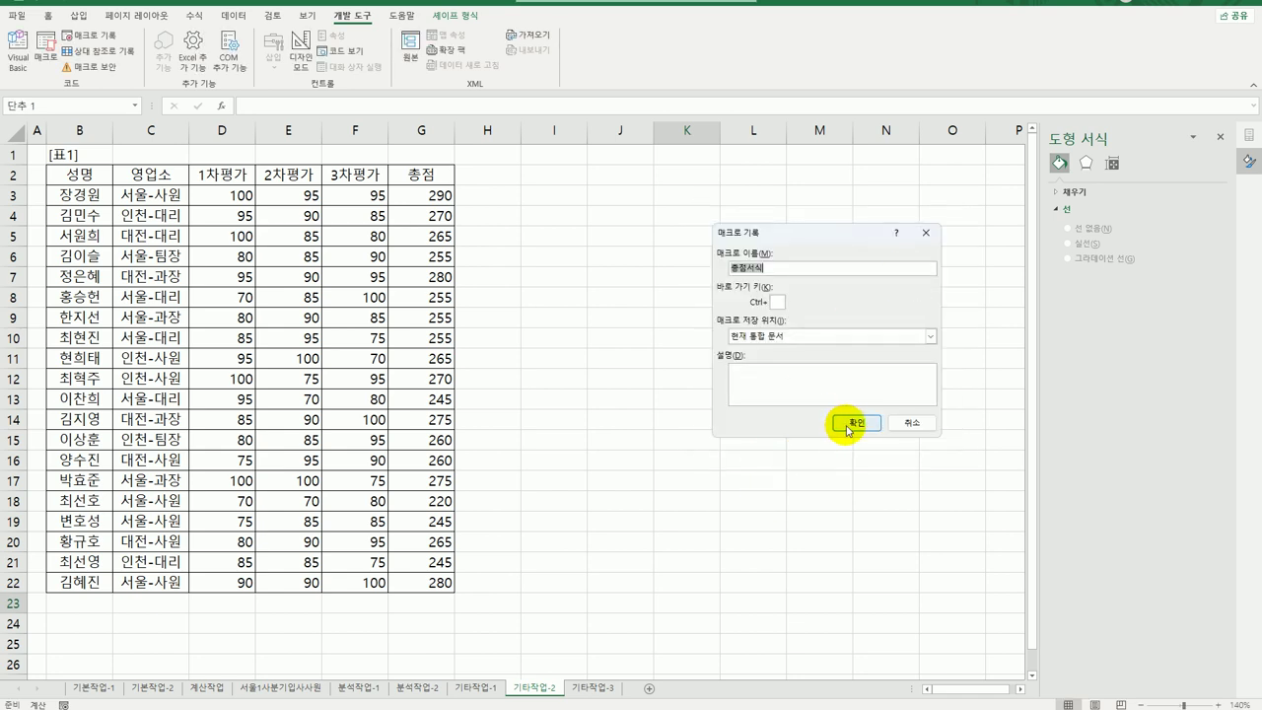
click(836, 424)
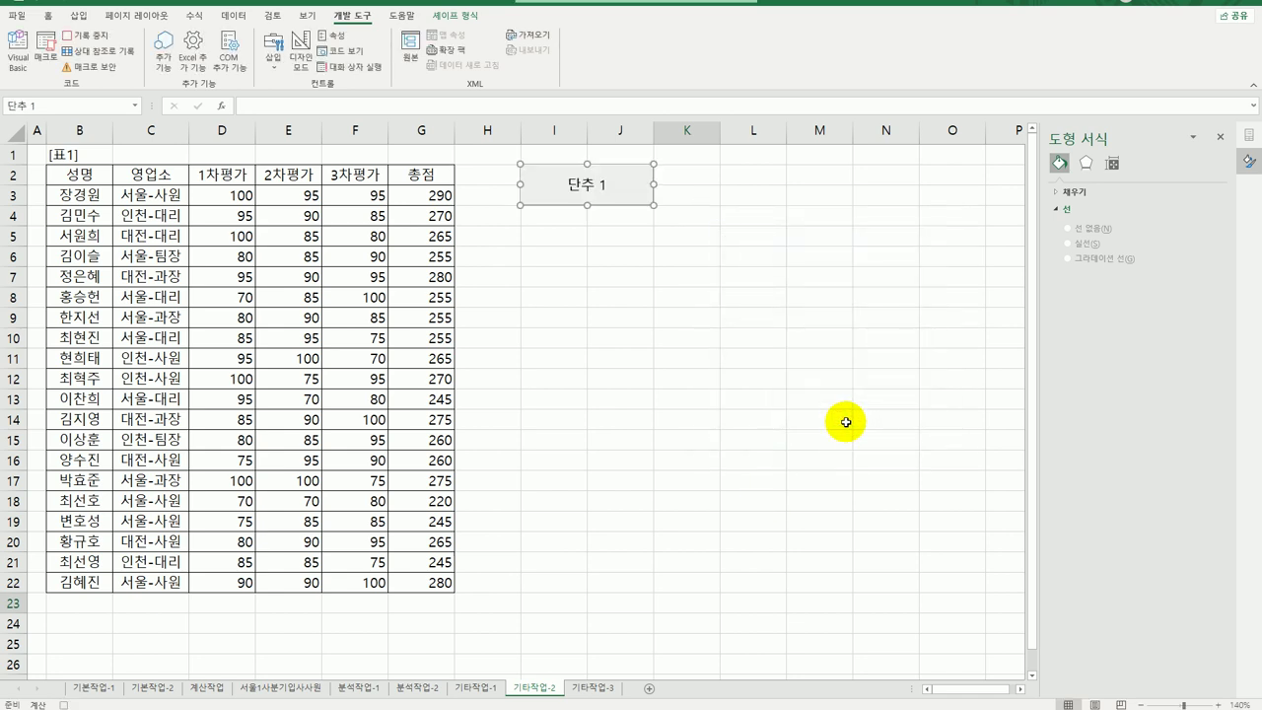
- Select the total scores in G3:G22 and choose the custom (사용자 지정) number format category for them
drag(426, 196, 431, 580)
right_click(438, 219)
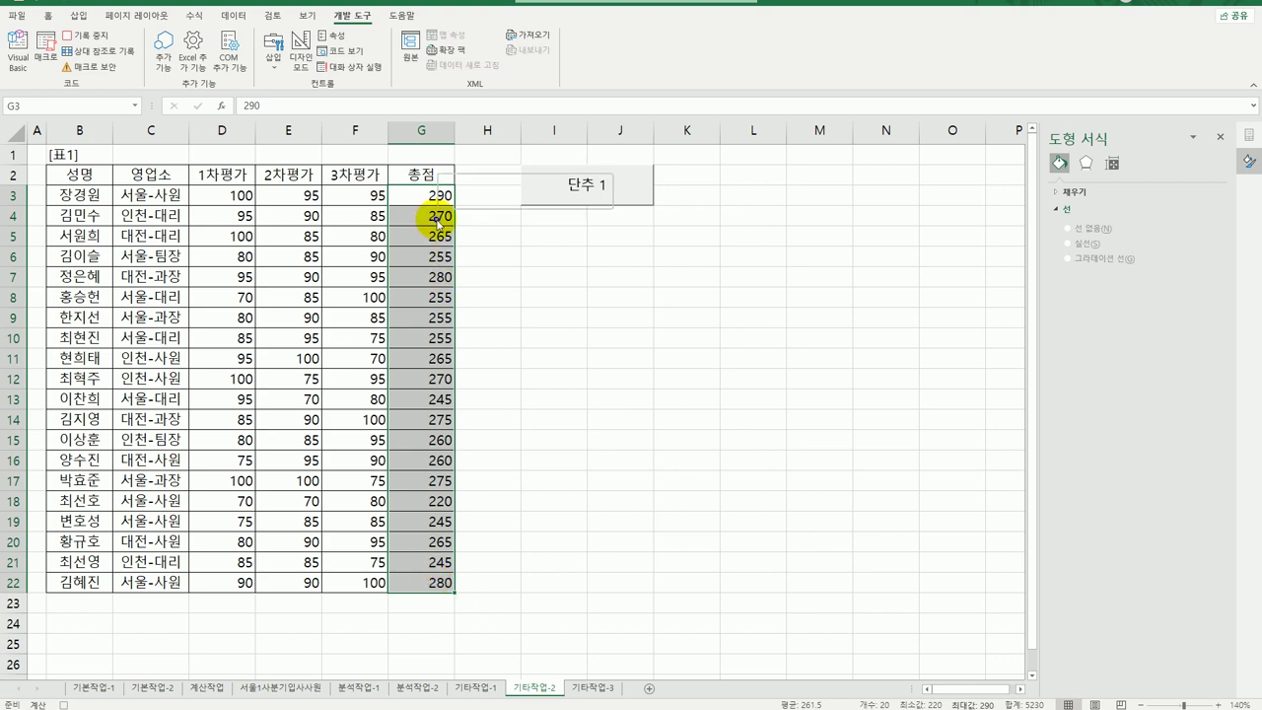
click(527, 514)
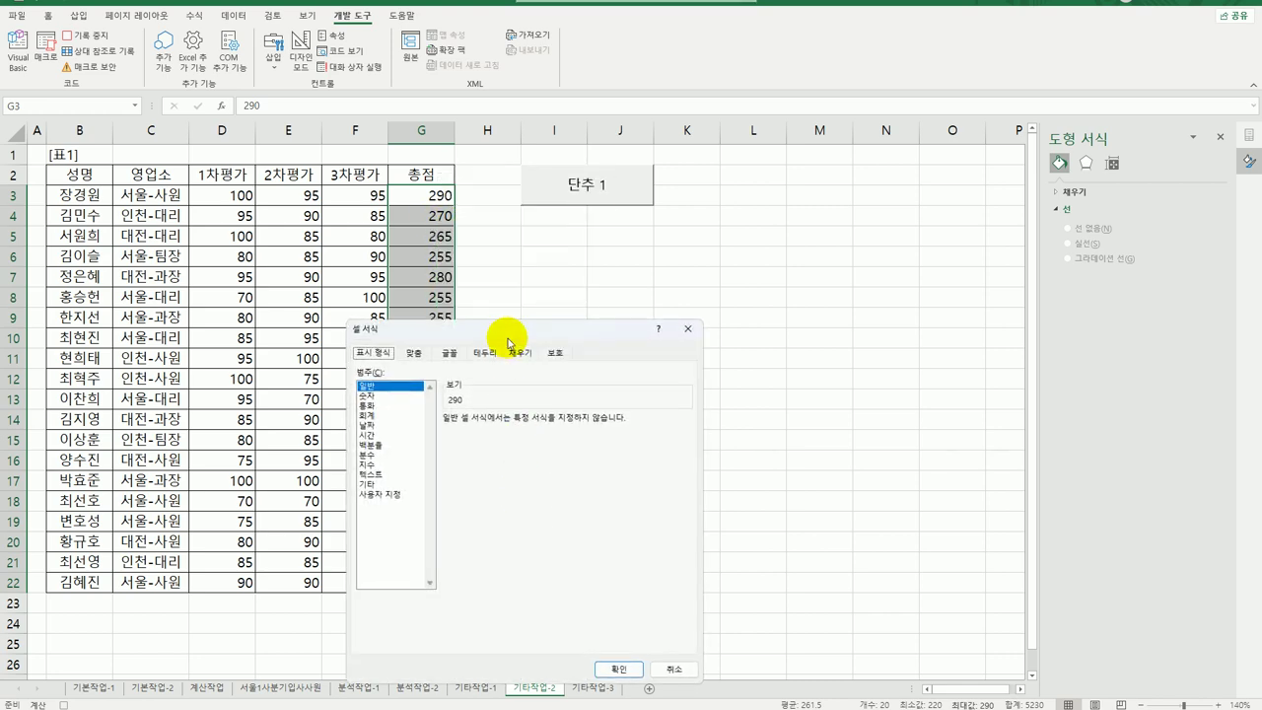
drag(510, 335, 666, 240)
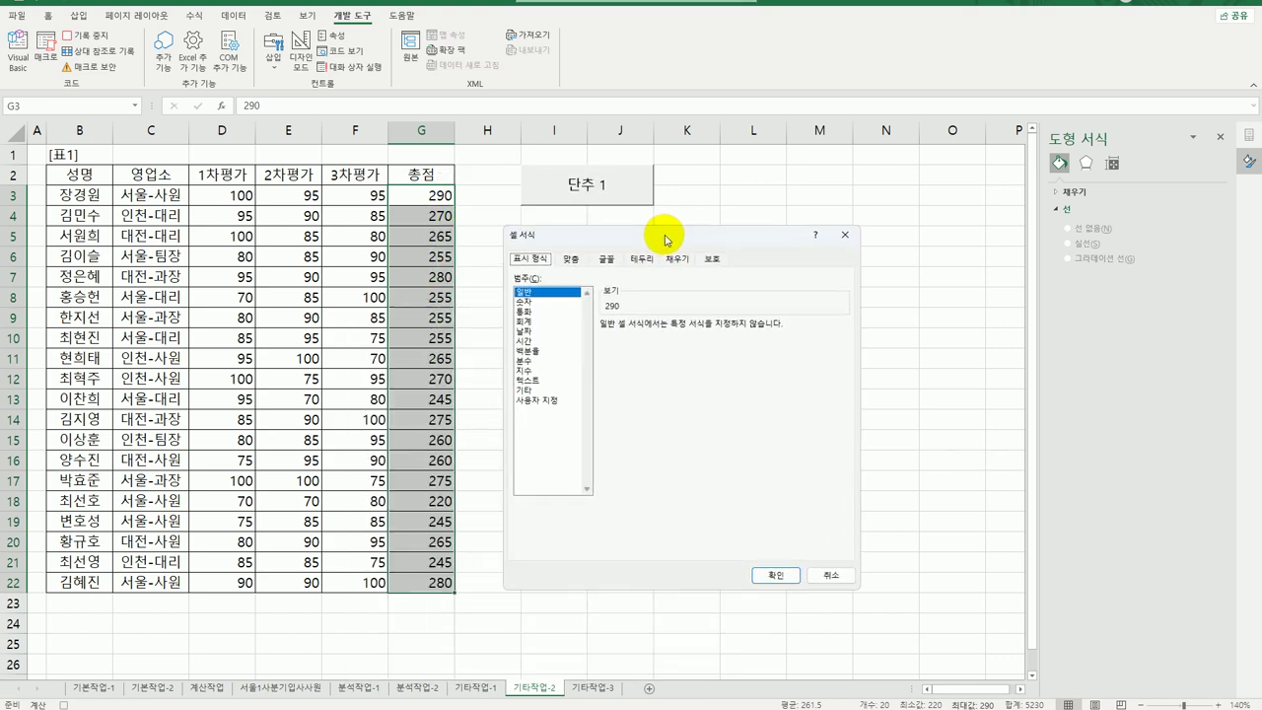
click(555, 401)
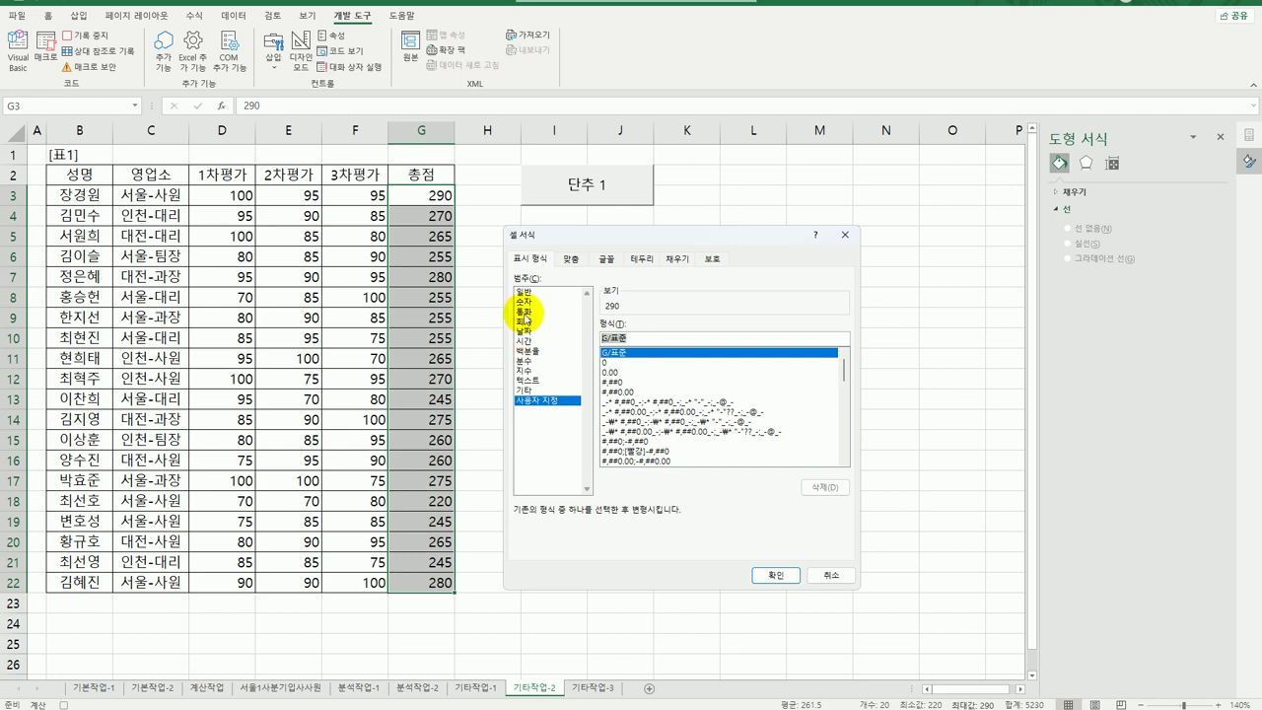
- Start the custom format code with the section [파랑][>=280]"♠"0 followed by a semicolon
key(BackSpace)
text([파랑])
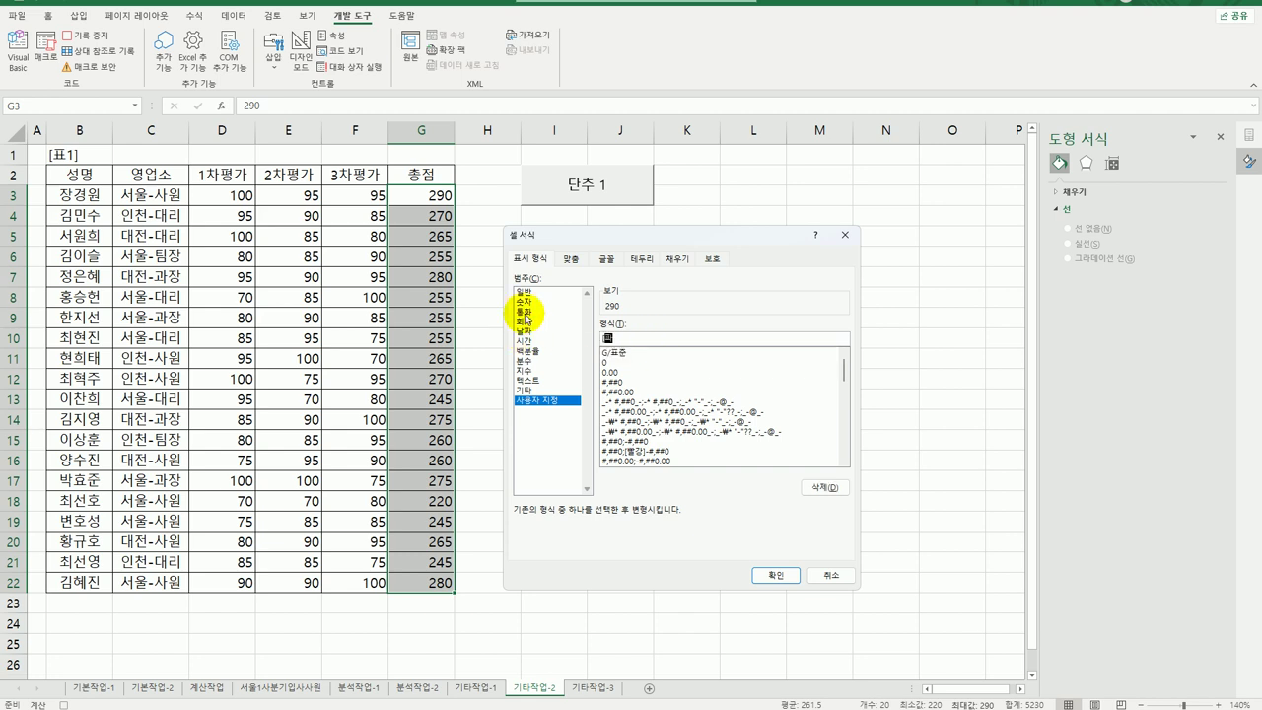
text([>=280])
text("ㅁ)
key(Hangul_Hanja)
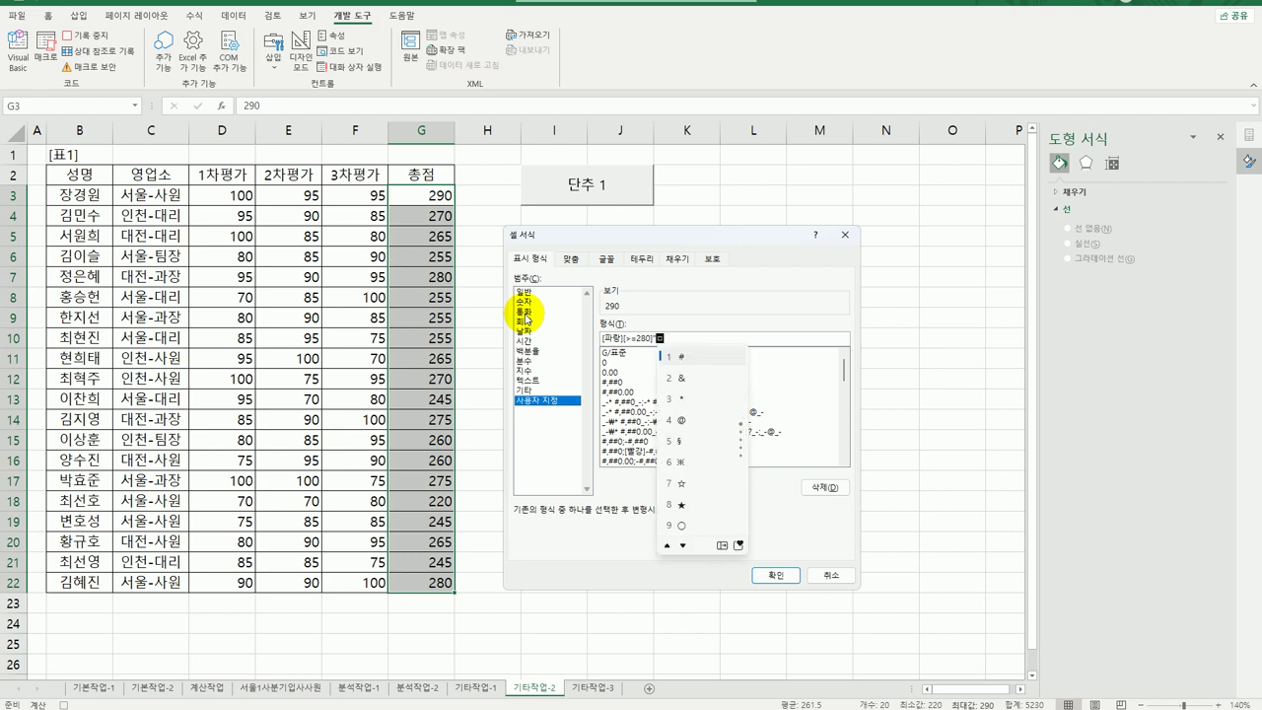
click(737, 545)
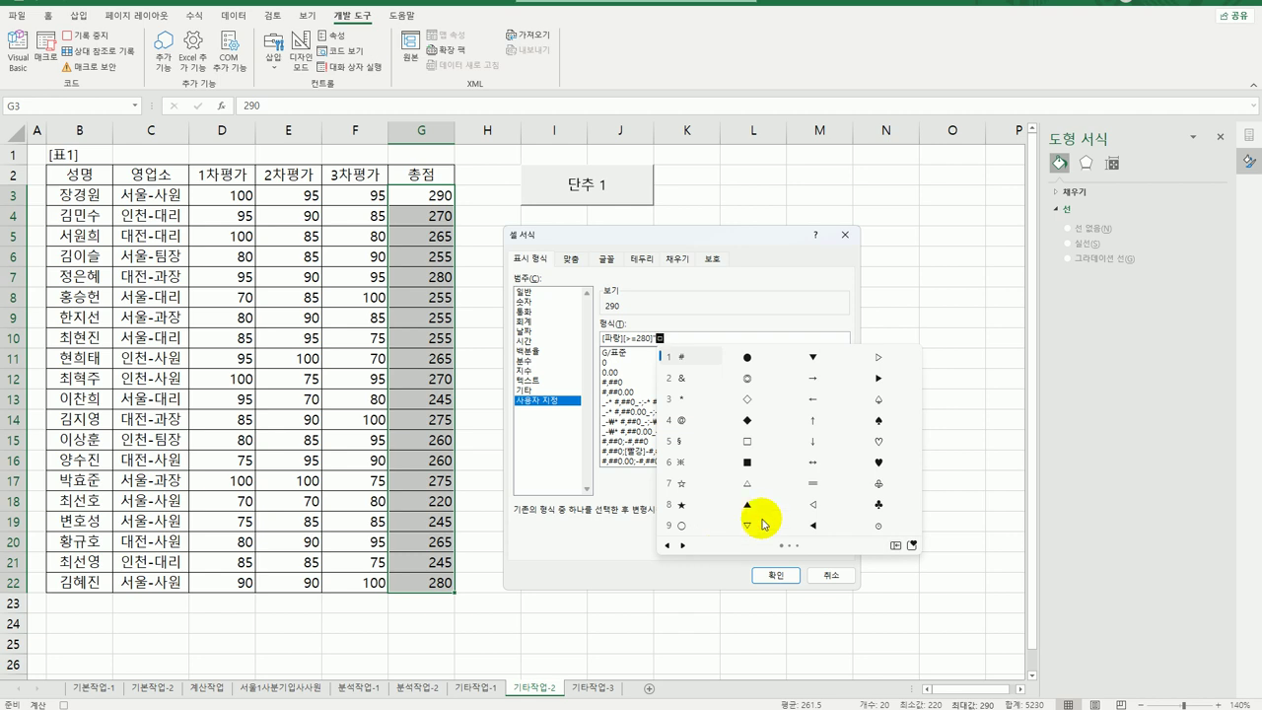
click(879, 421)
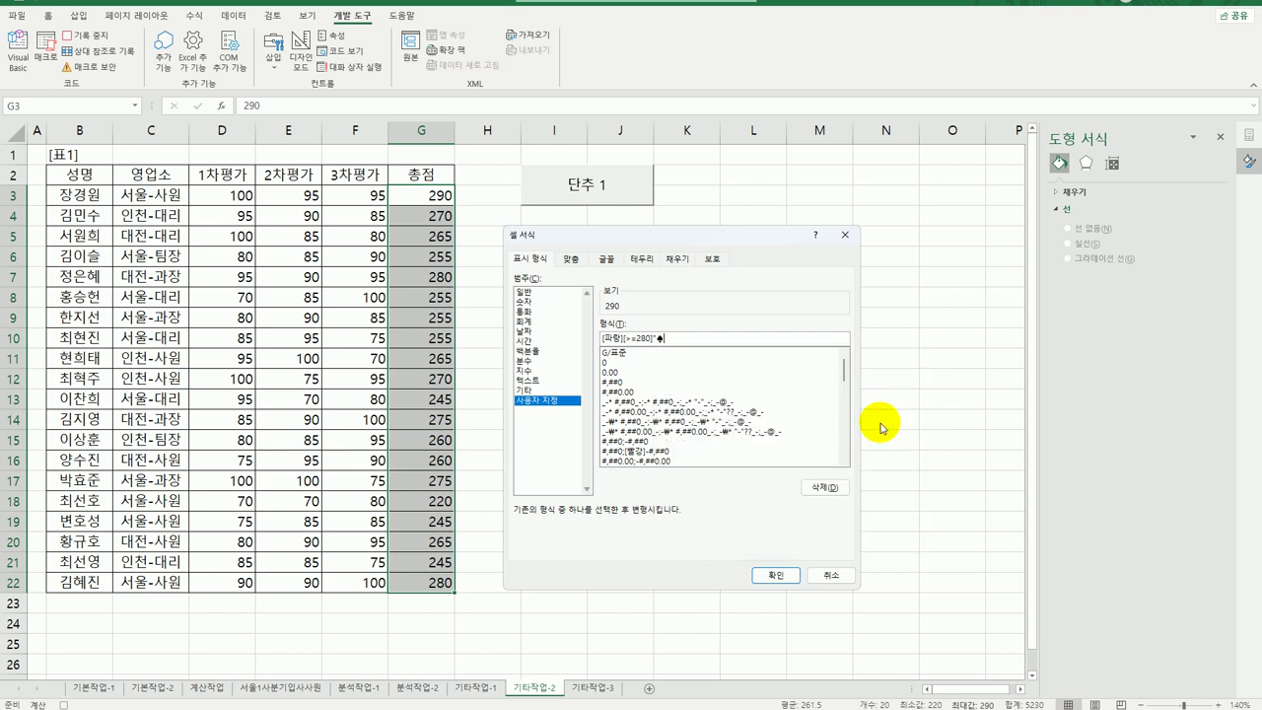
text(")
text(0;[)
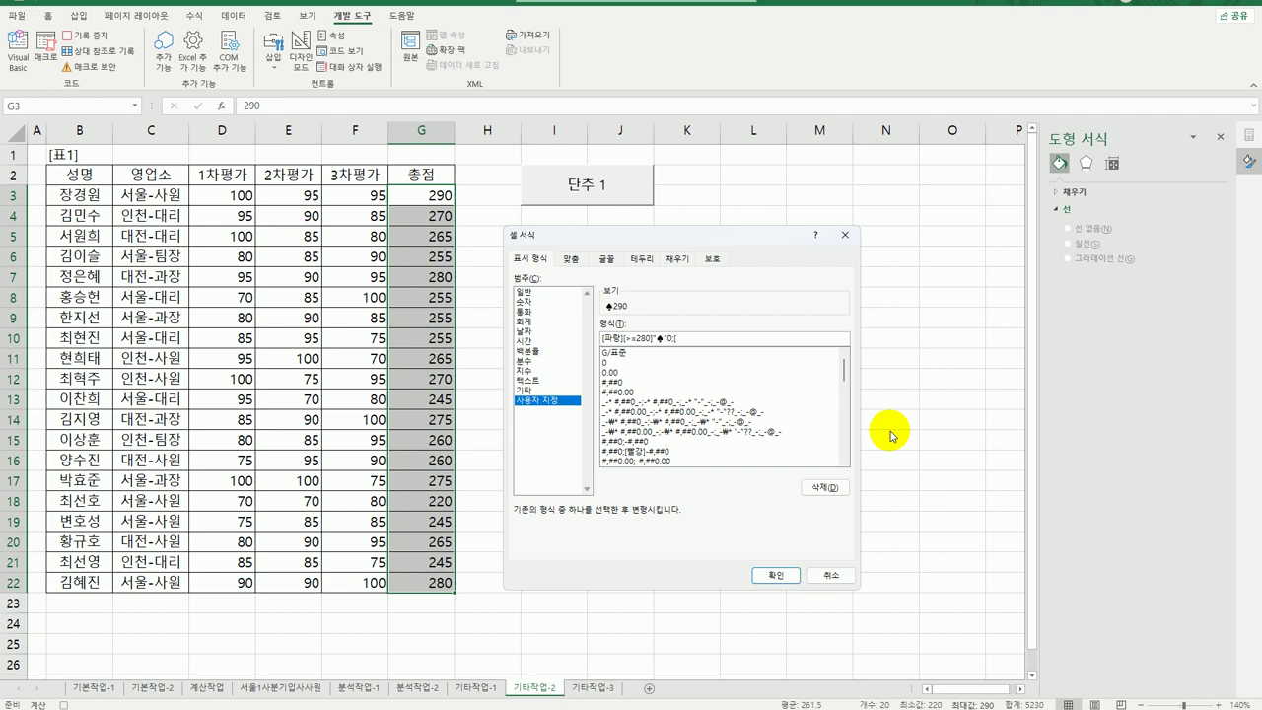
- Extend the custom format code with the section [빨강][<=250]"♤"0 and a plain 0 for all other values
text(빨강][<=250])
text(ㅁ)
key(Hangul_Hanja)
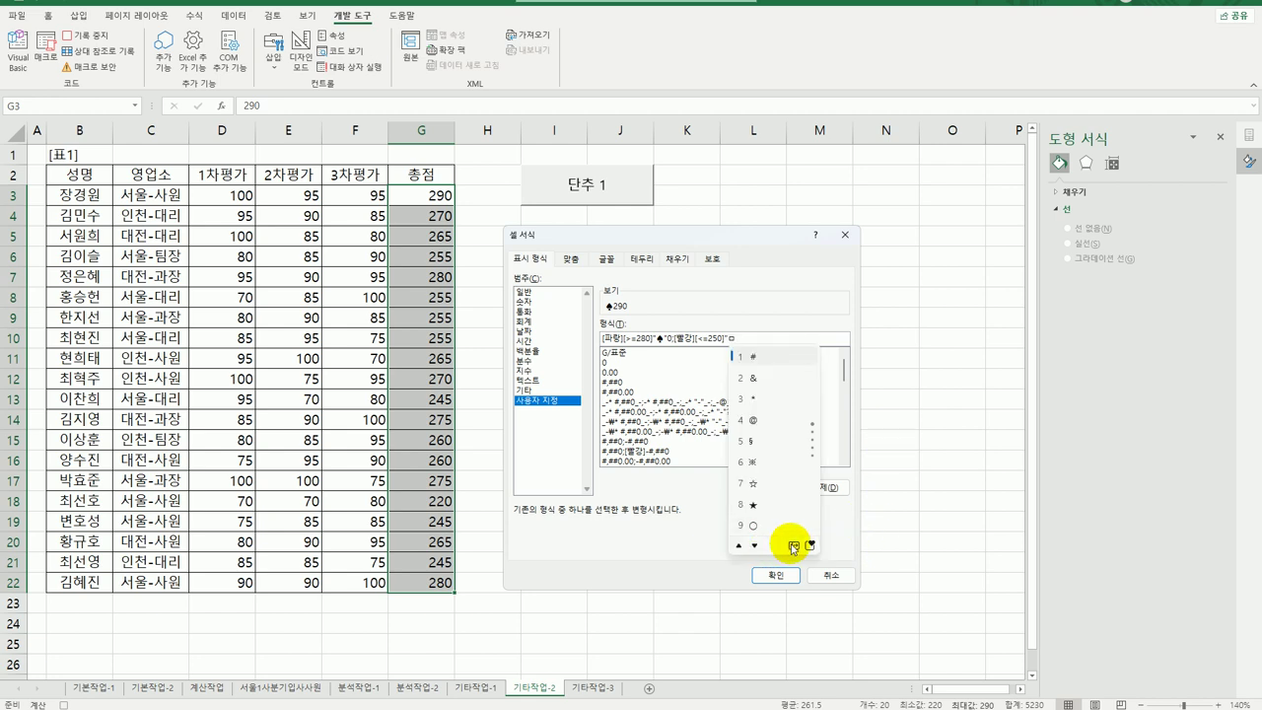
click(794, 544)
click(952, 402)
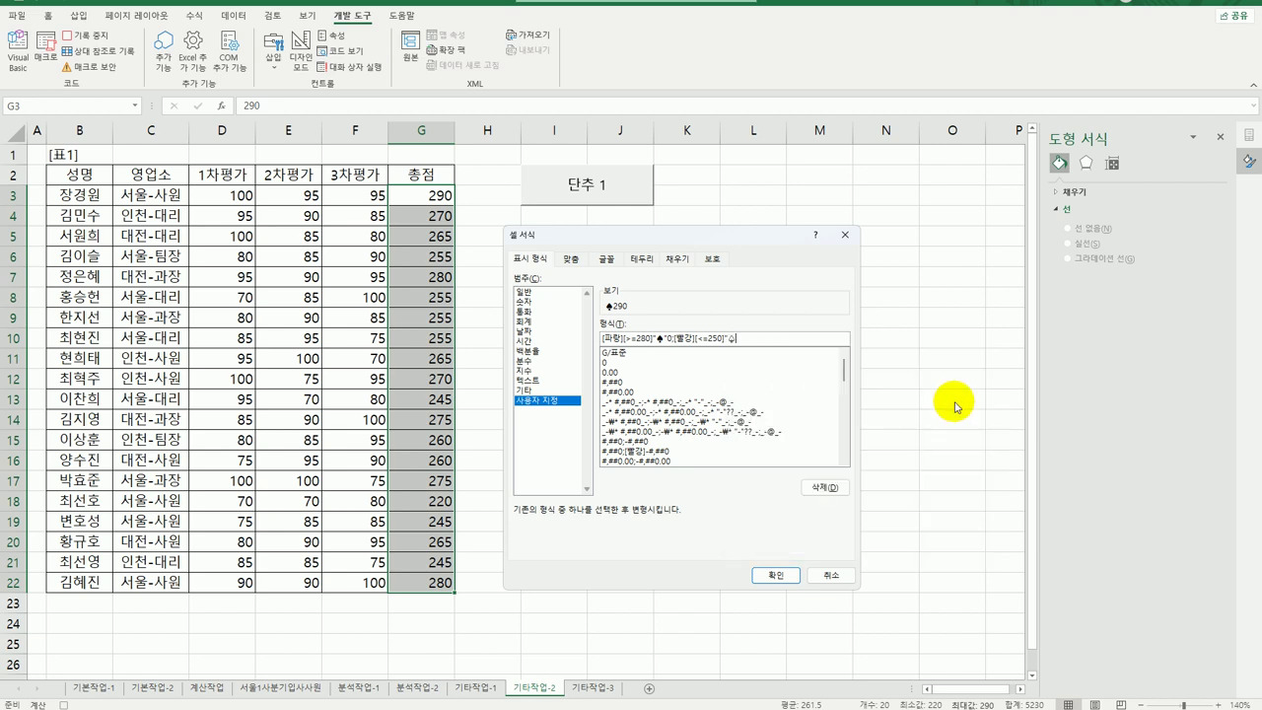
text(0;0)
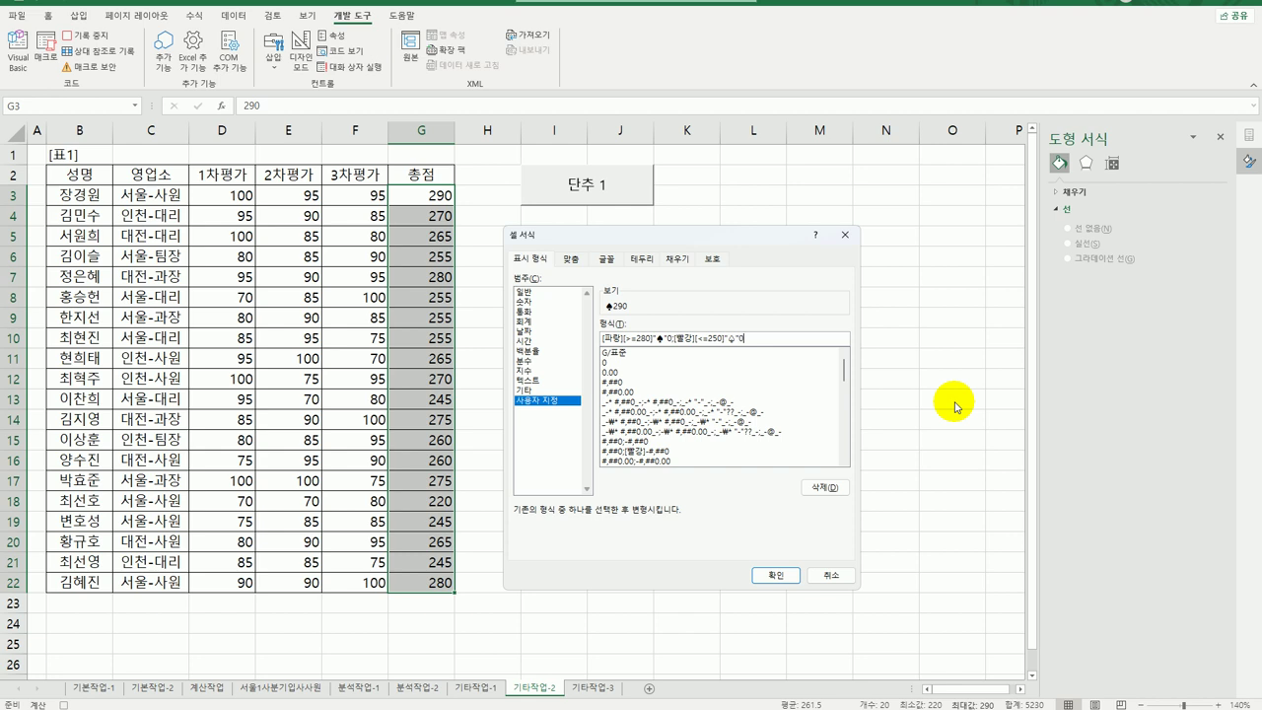
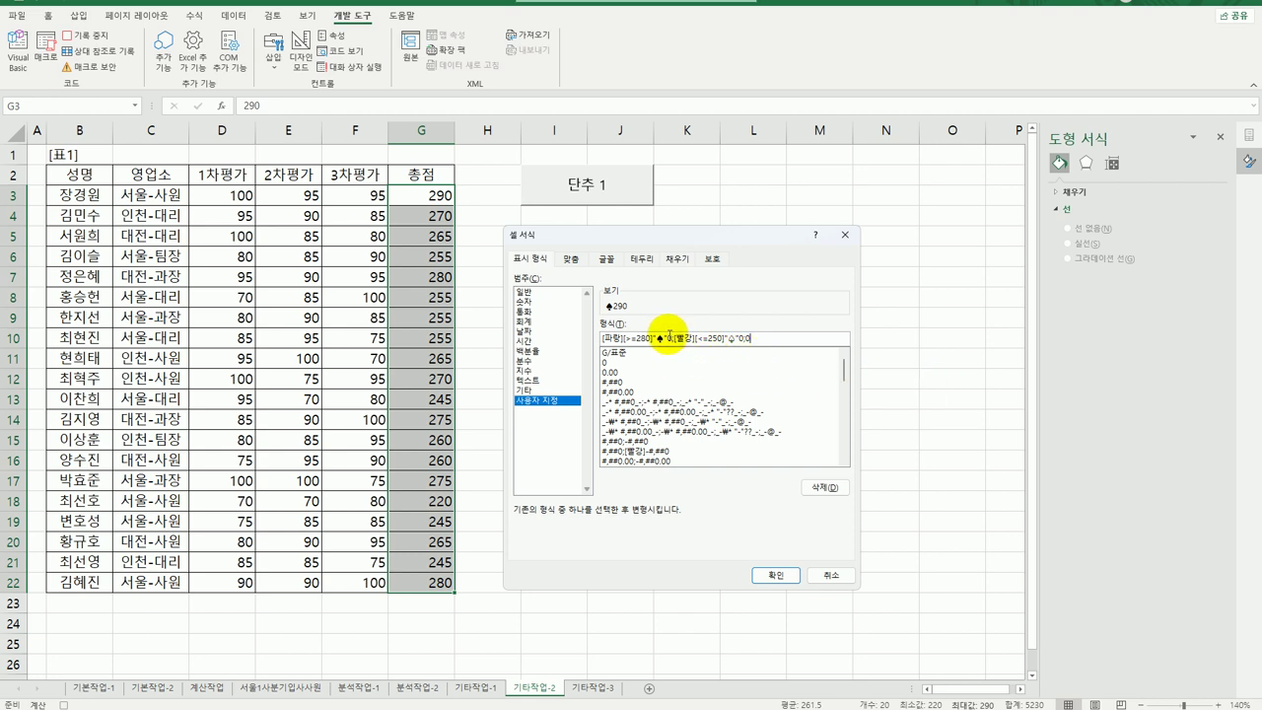
- Add a space before the 0 after both spade symbols, apply the format and stop the macro recording
click(662, 338)
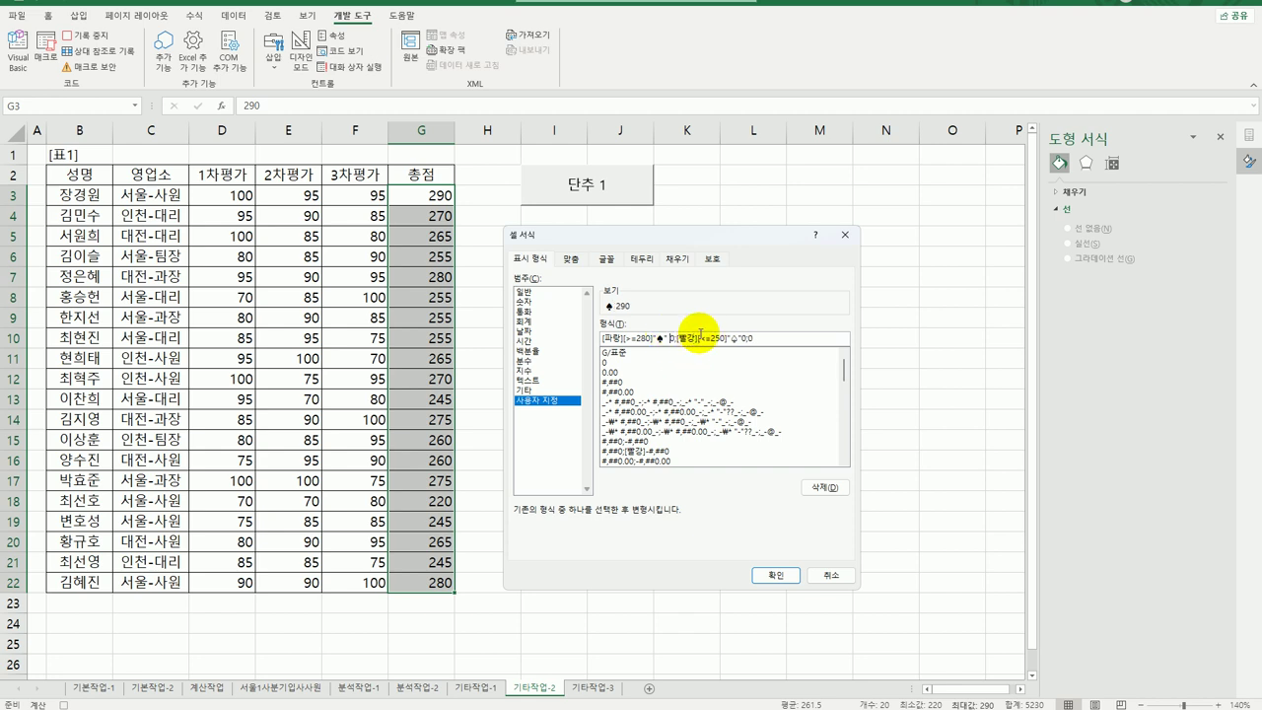
click(739, 338)
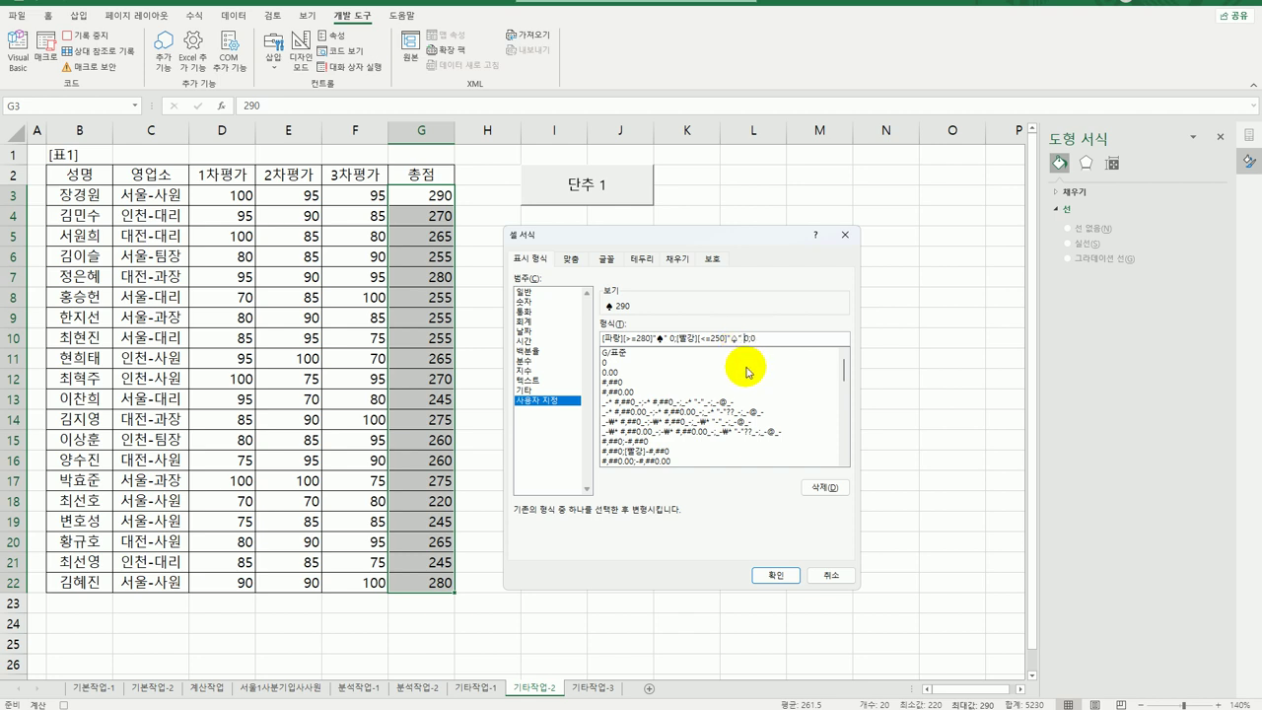
click(775, 574)
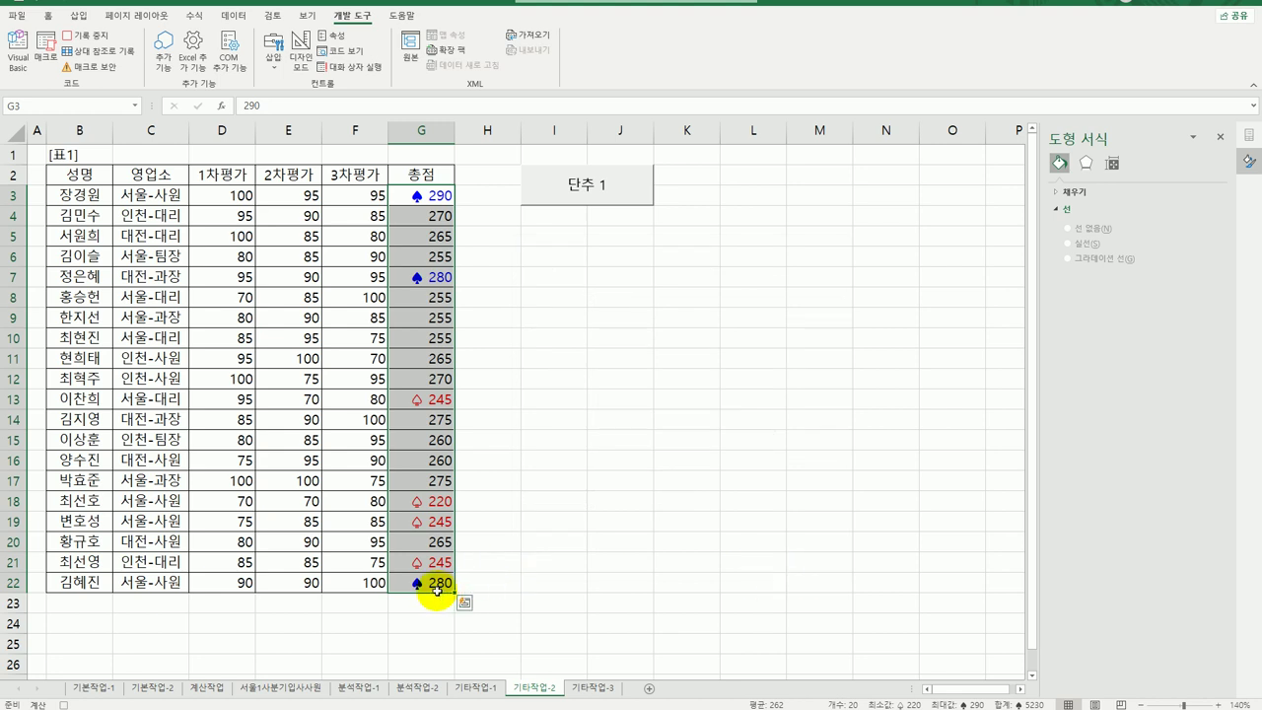
click(438, 584)
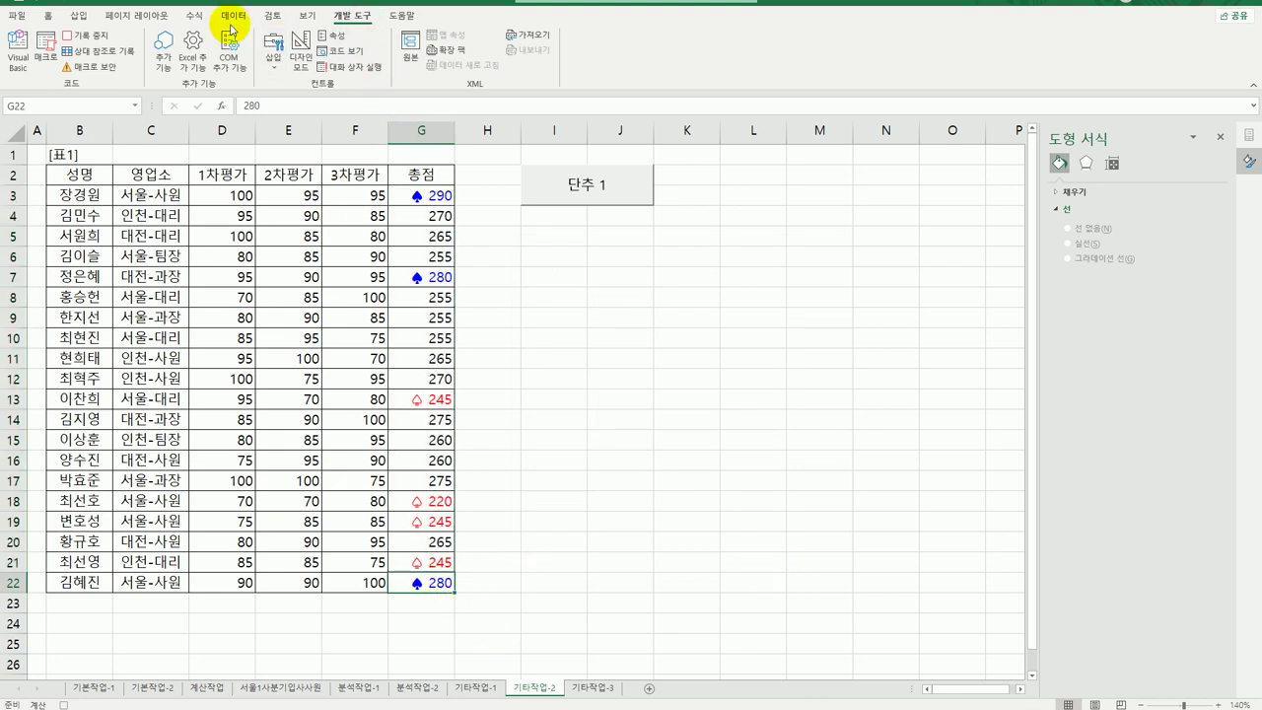
click(104, 38)
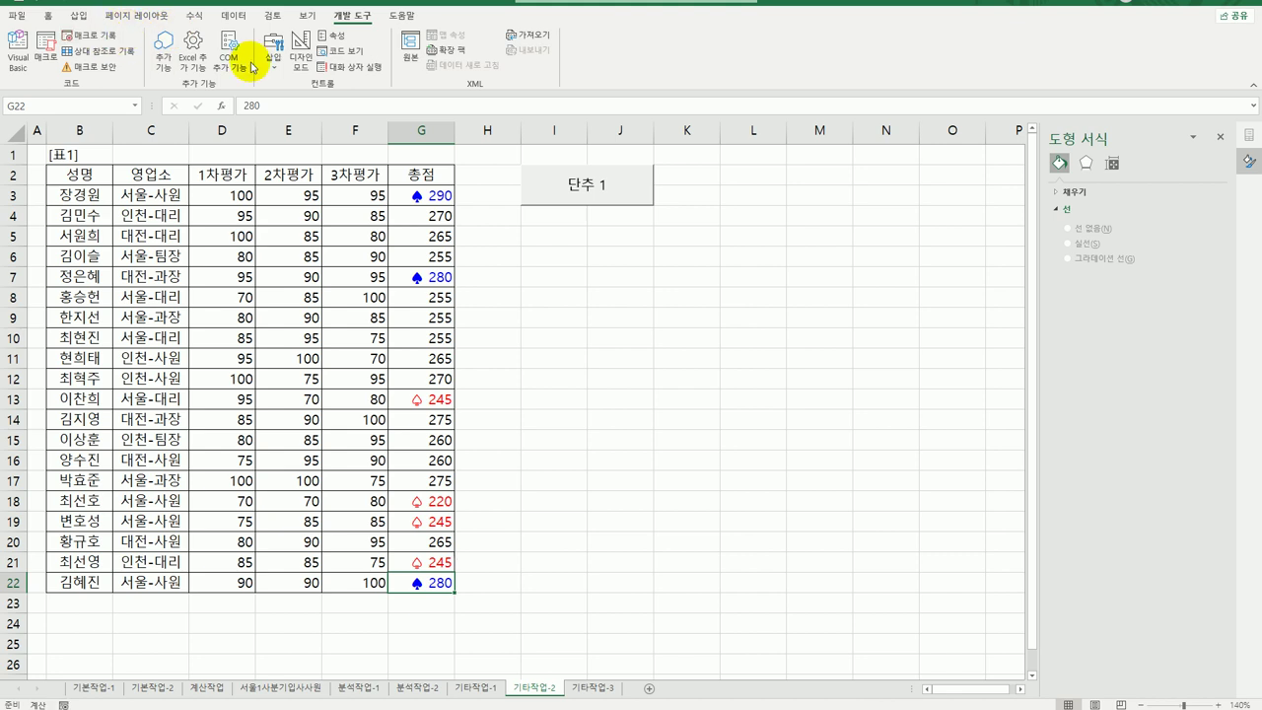
- Change the label of the button in I2:J3 to 총점서식 and deselect the button
right_click(605, 188)
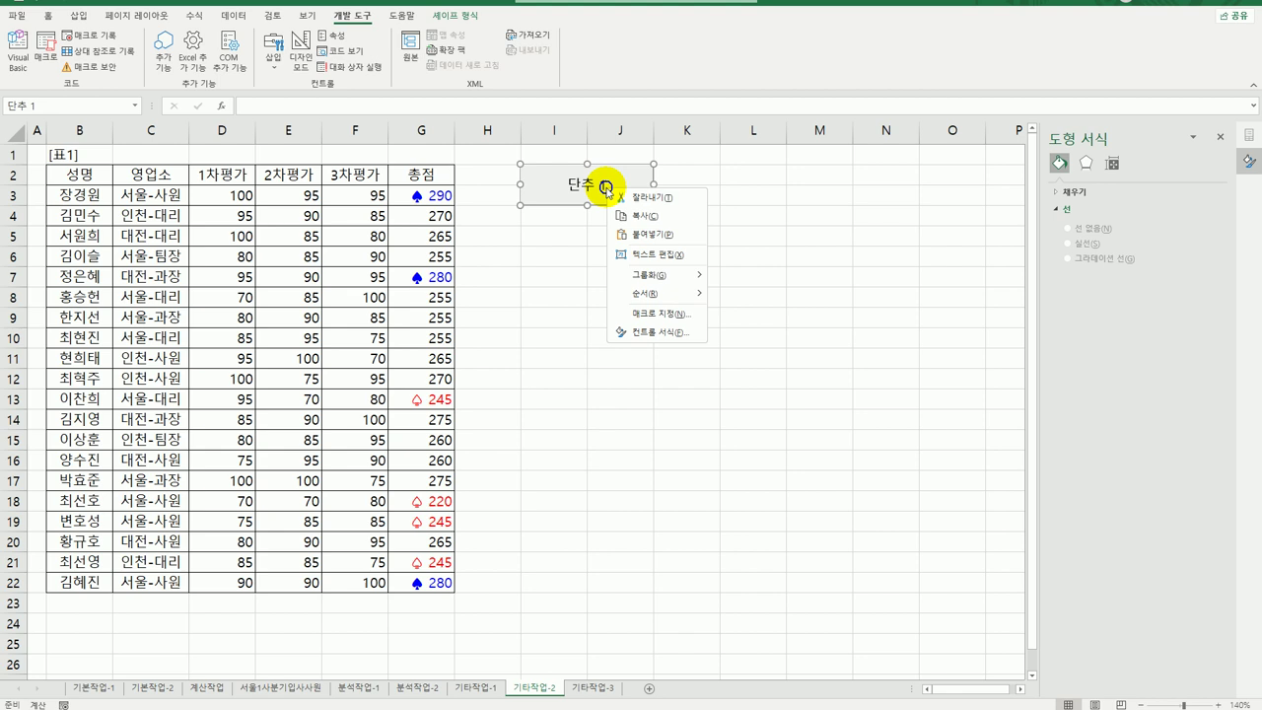
click(650, 254)
key(ctrl+a)
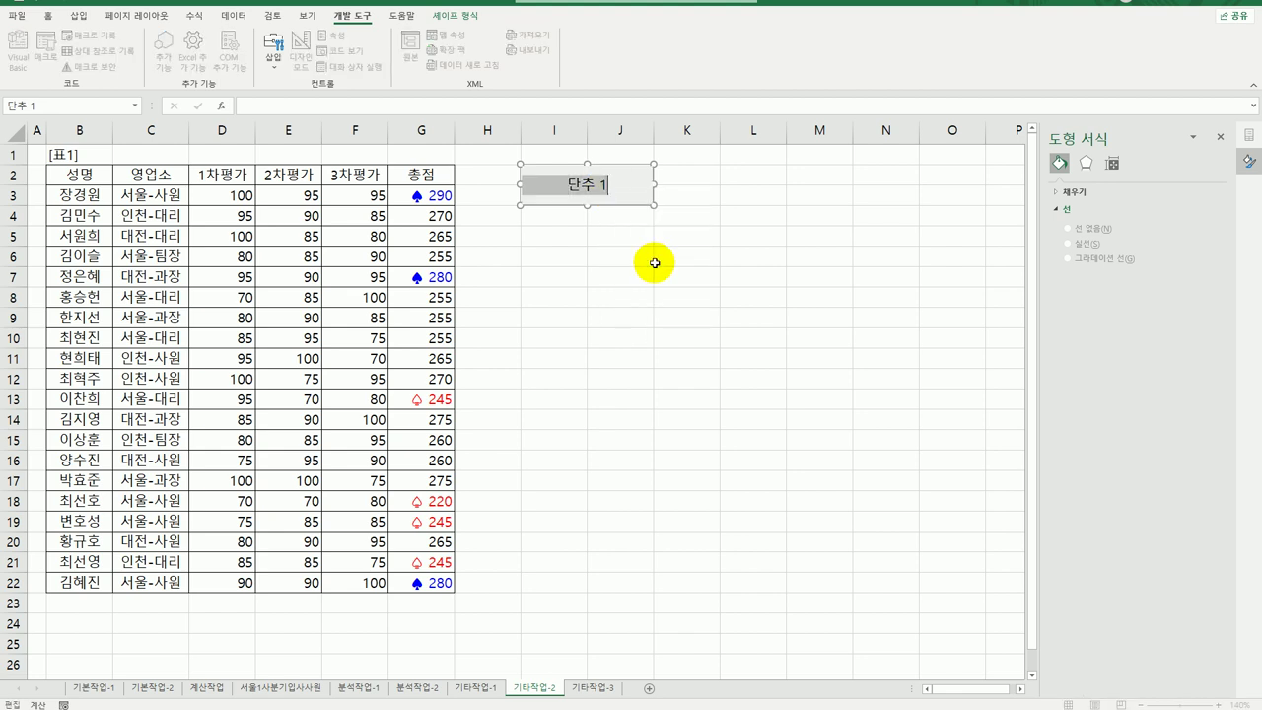
text(총점서식)
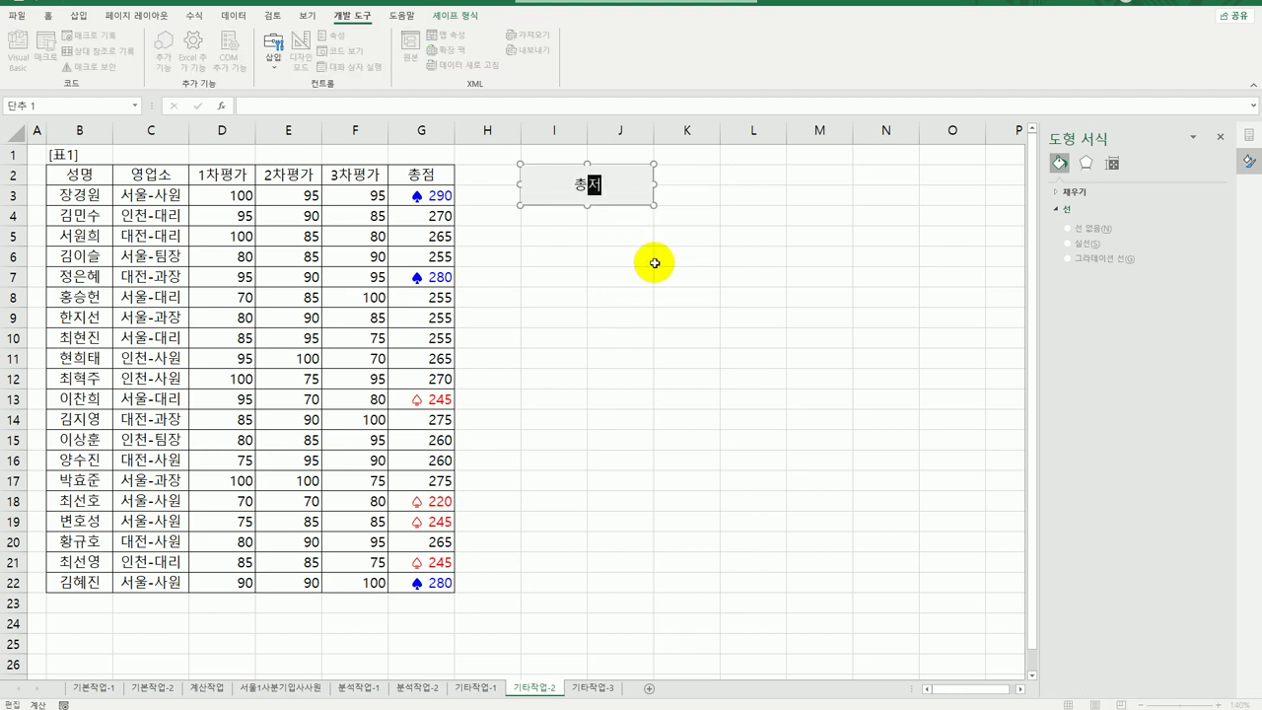
click(681, 320)
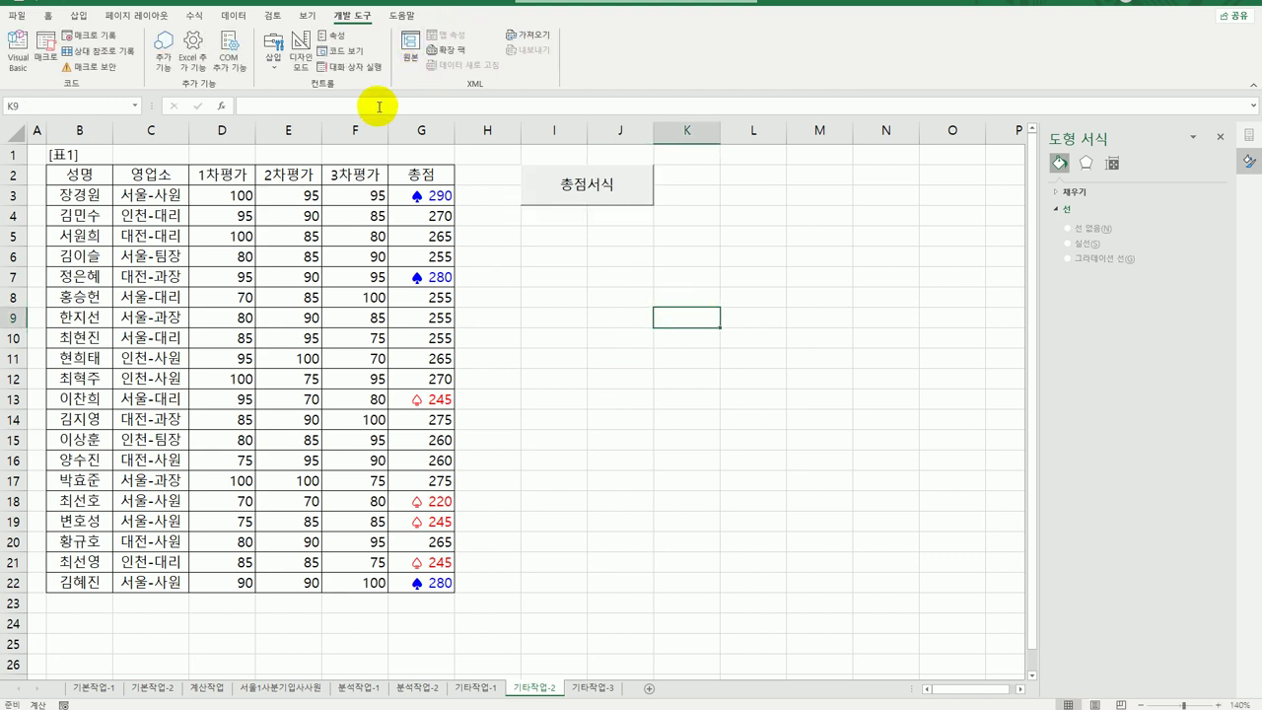
- Insert a second form-control button covering cells I5:J6
click(273, 55)
click(266, 101)
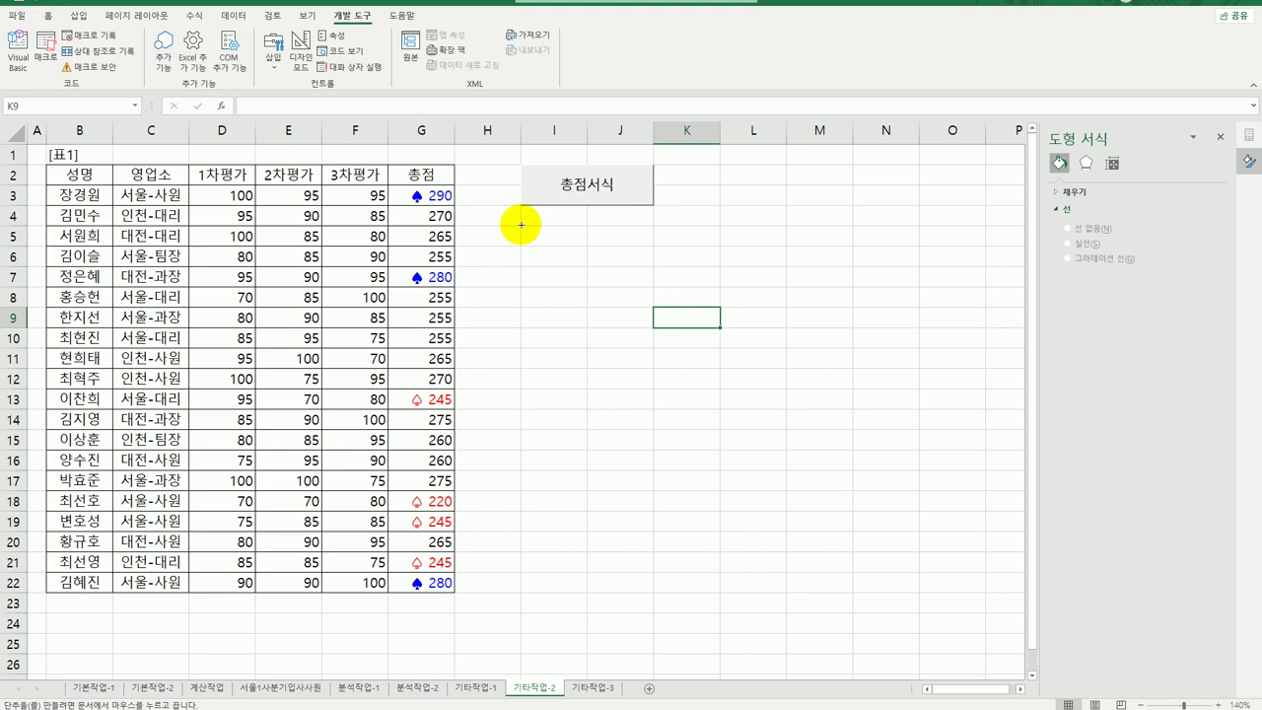
alt+drag(522, 225, 635, 260)
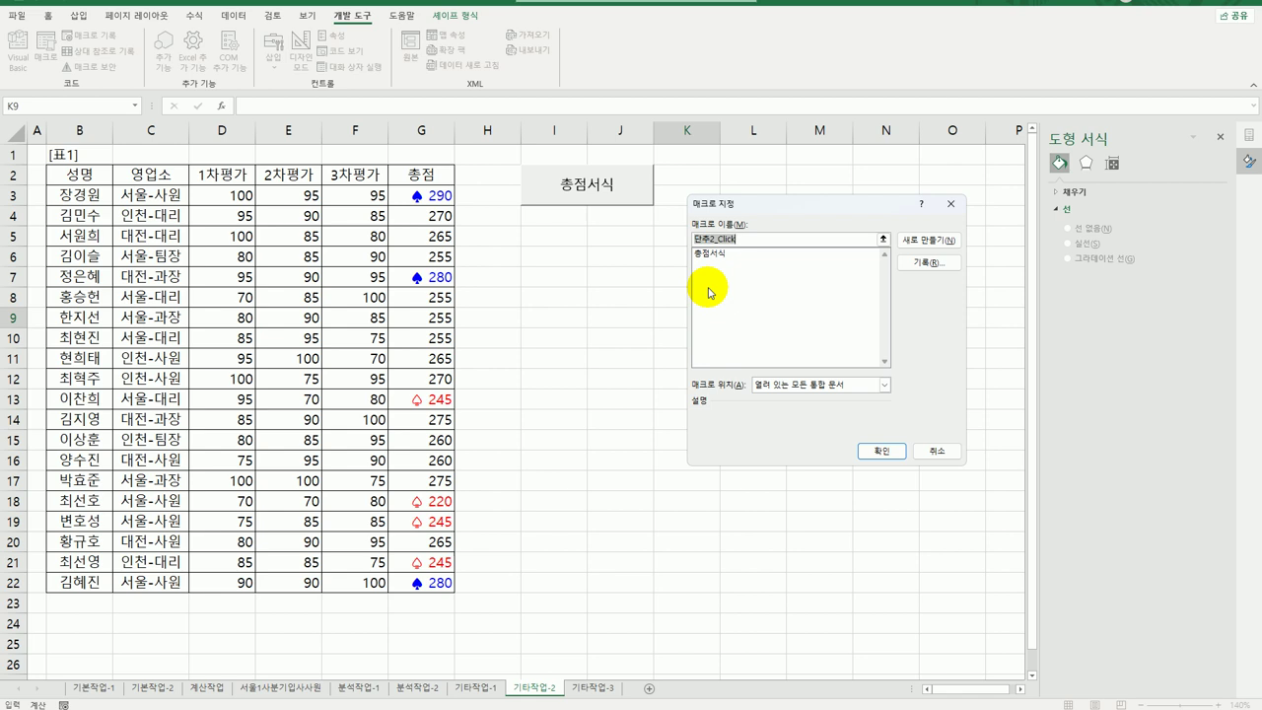
- Name the second button's macro 일반서식 and start recording it in the current workbook
text(서)
text(반서식)
click(906, 264)
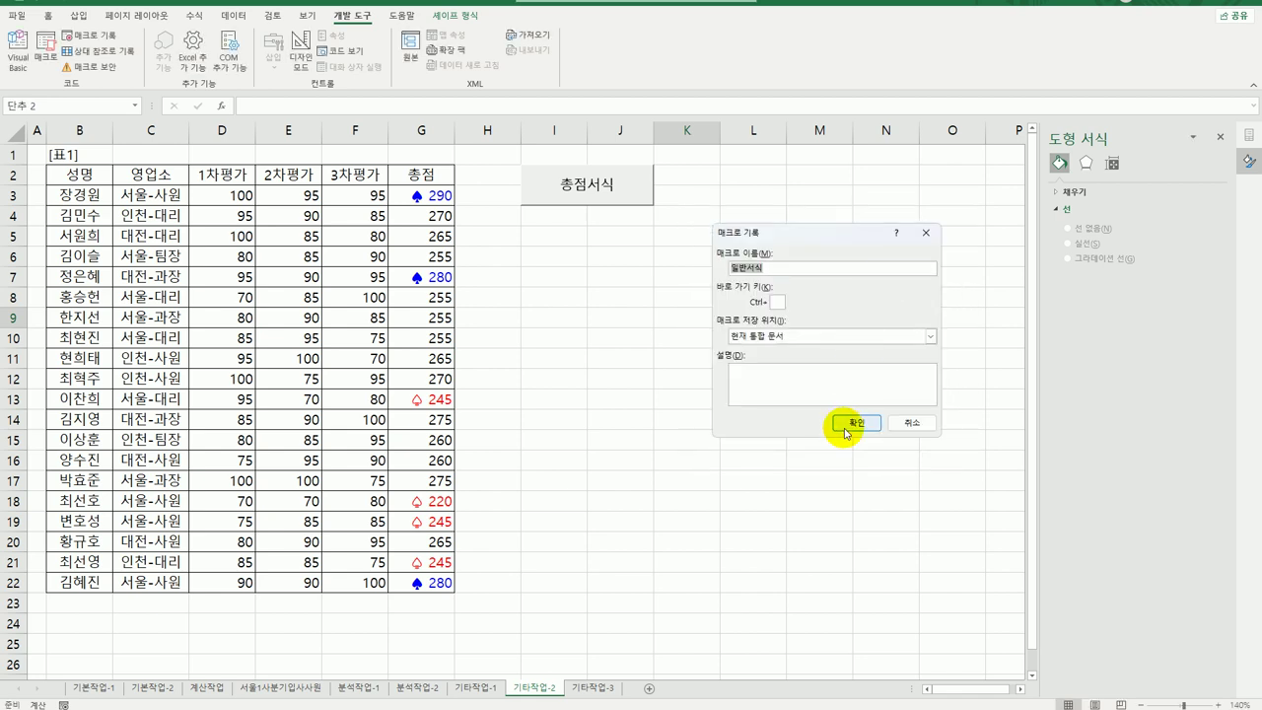
click(845, 429)
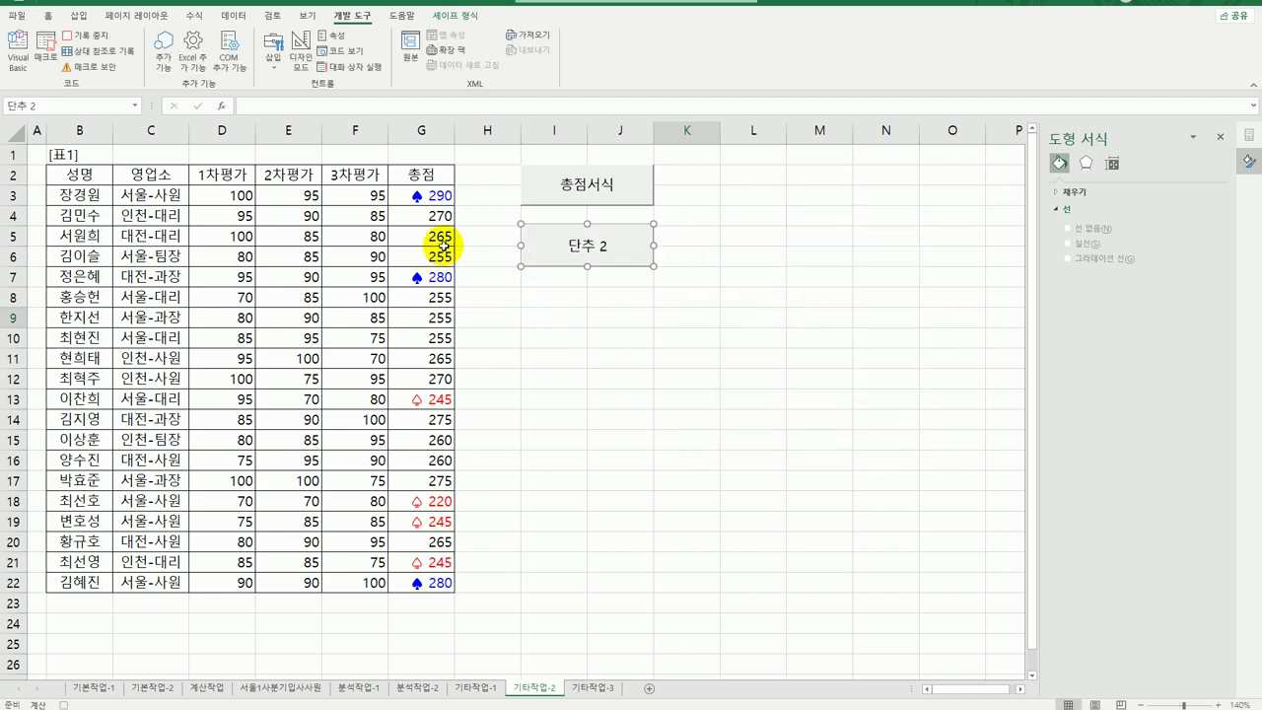
- Set the number format of G3:G22 to General (일반) and stop the macro recording
drag(419, 195, 415, 581)
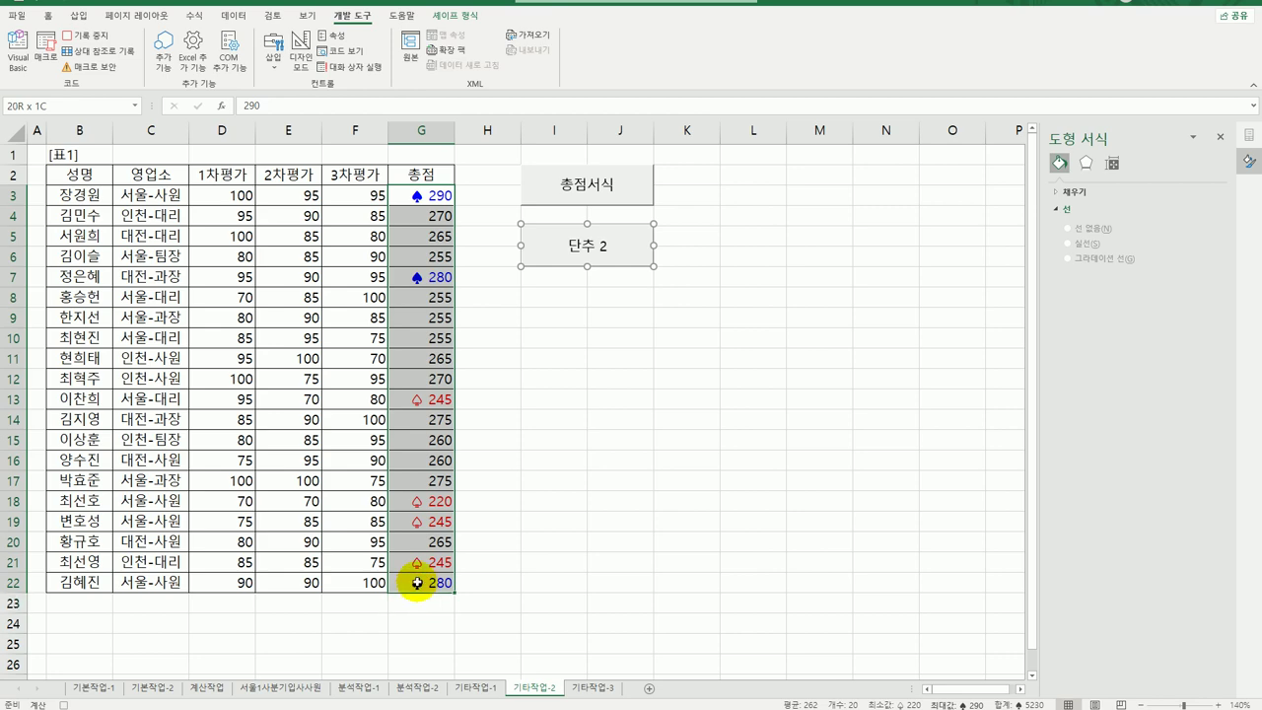
right_click(423, 236)
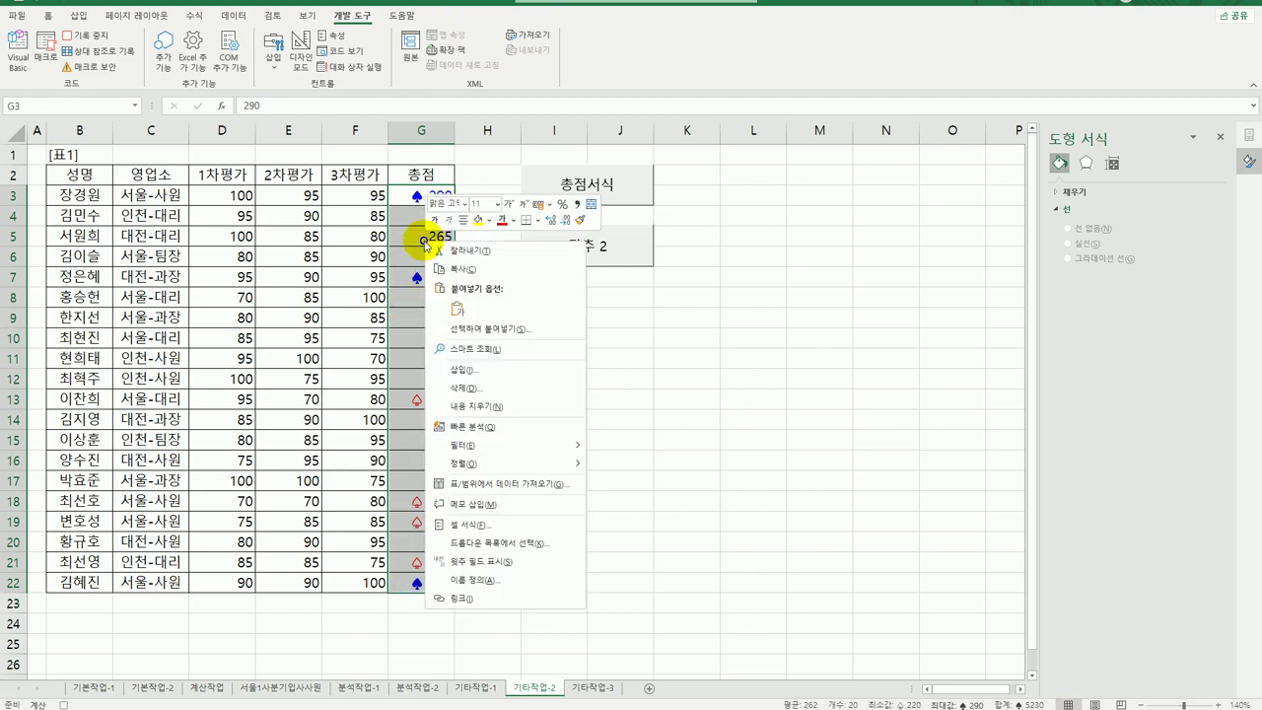
click(481, 519)
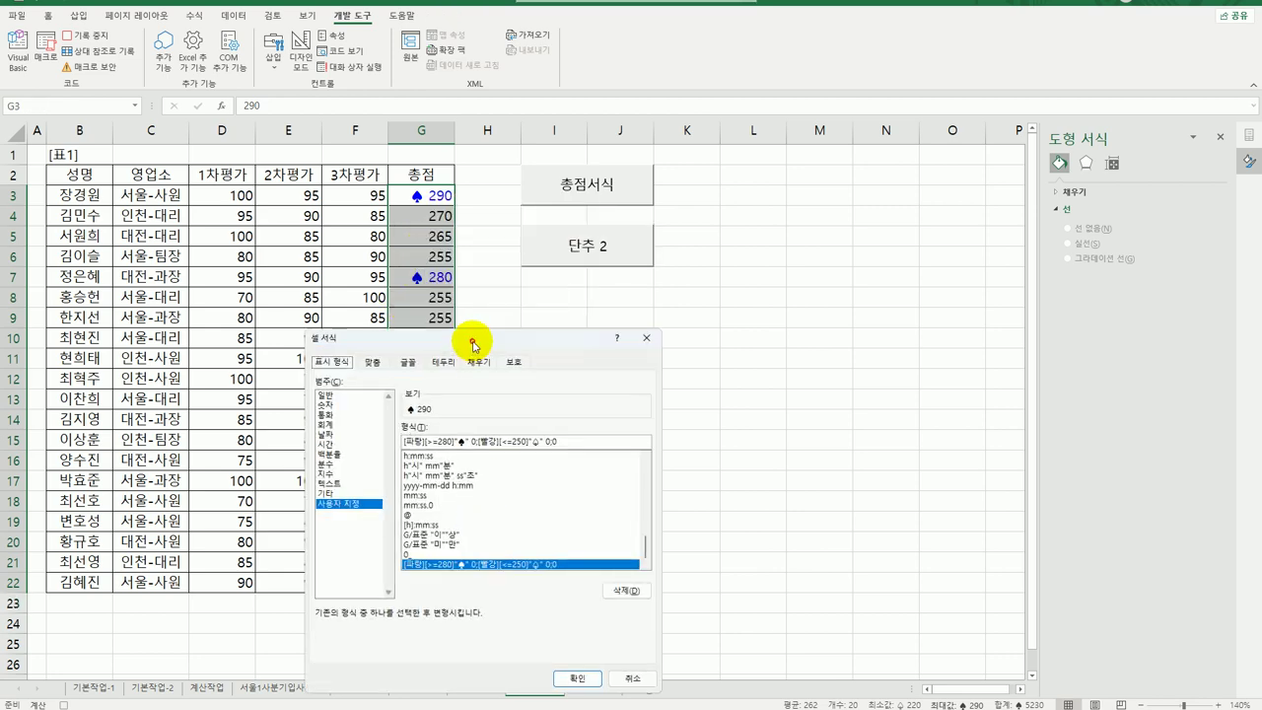
drag(471, 337, 710, 168)
click(585, 224)
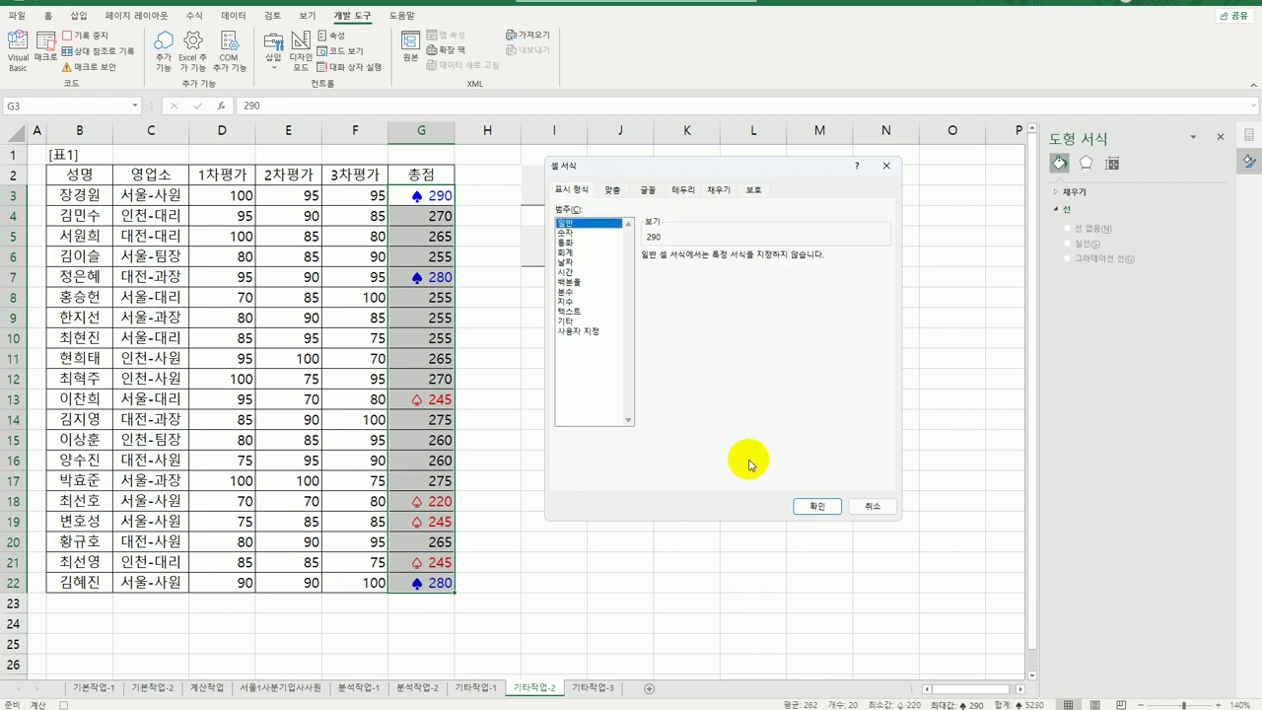
click(817, 506)
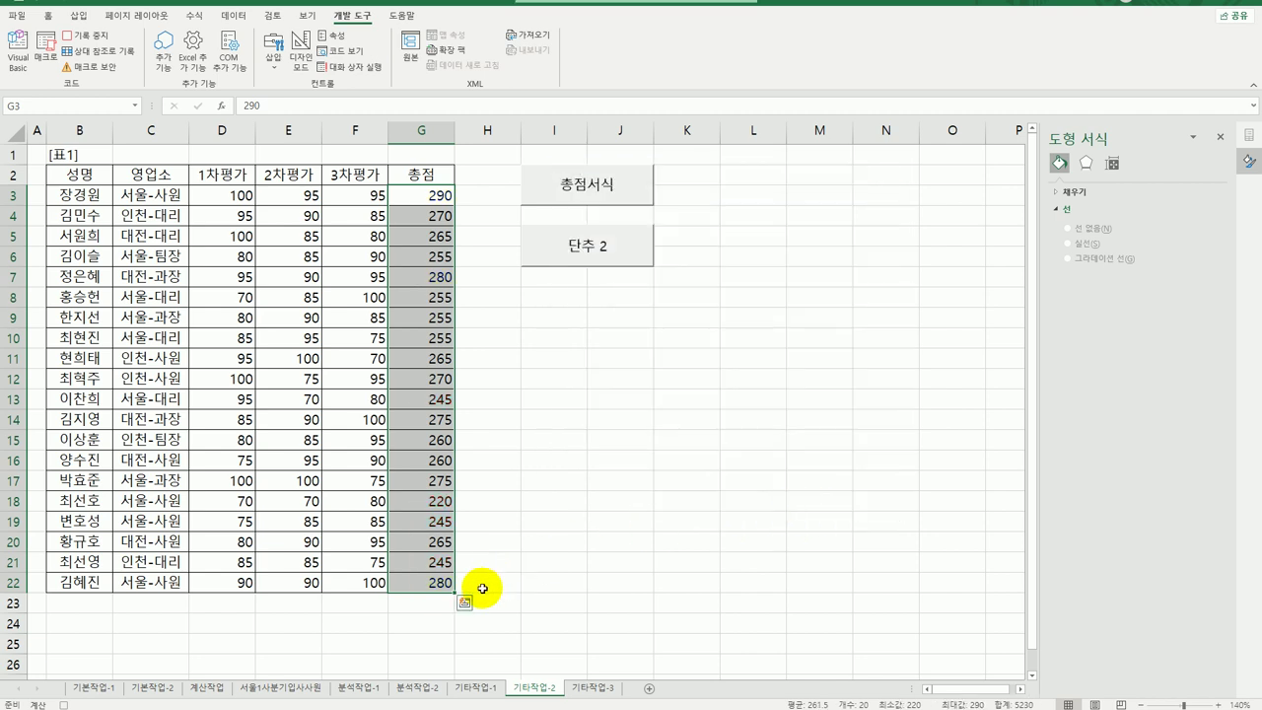
click(426, 582)
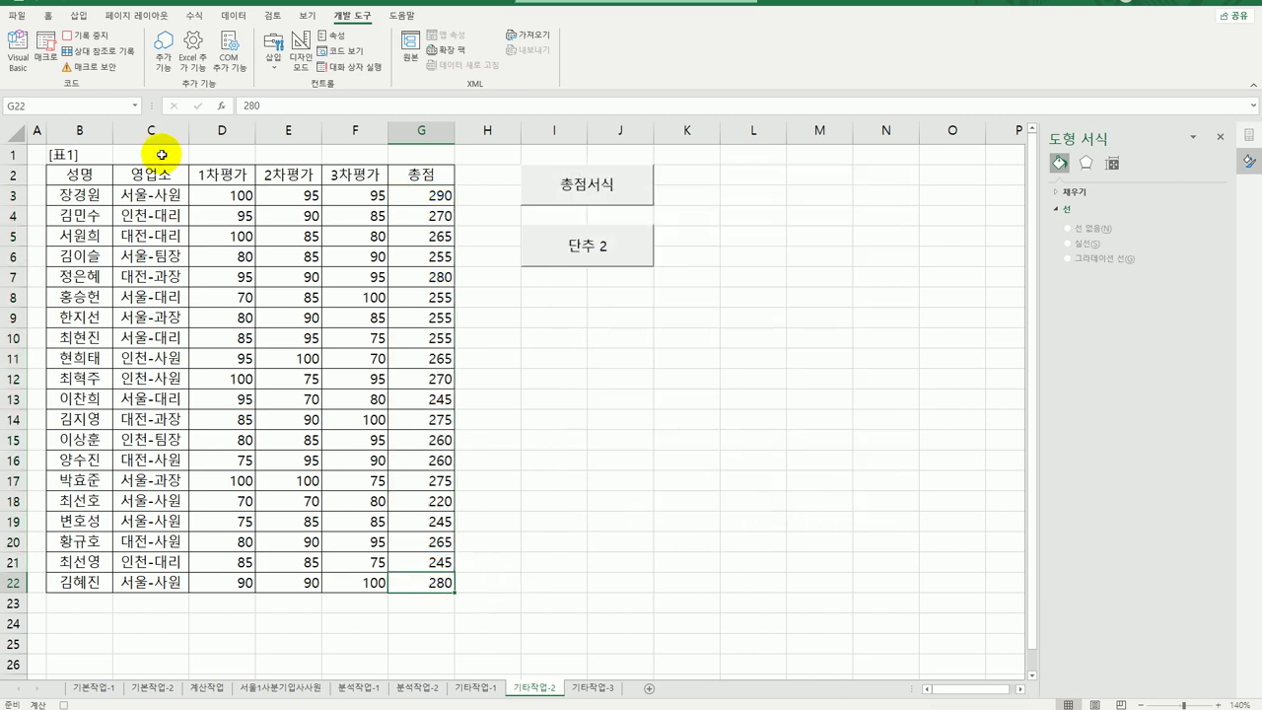
click(99, 35)
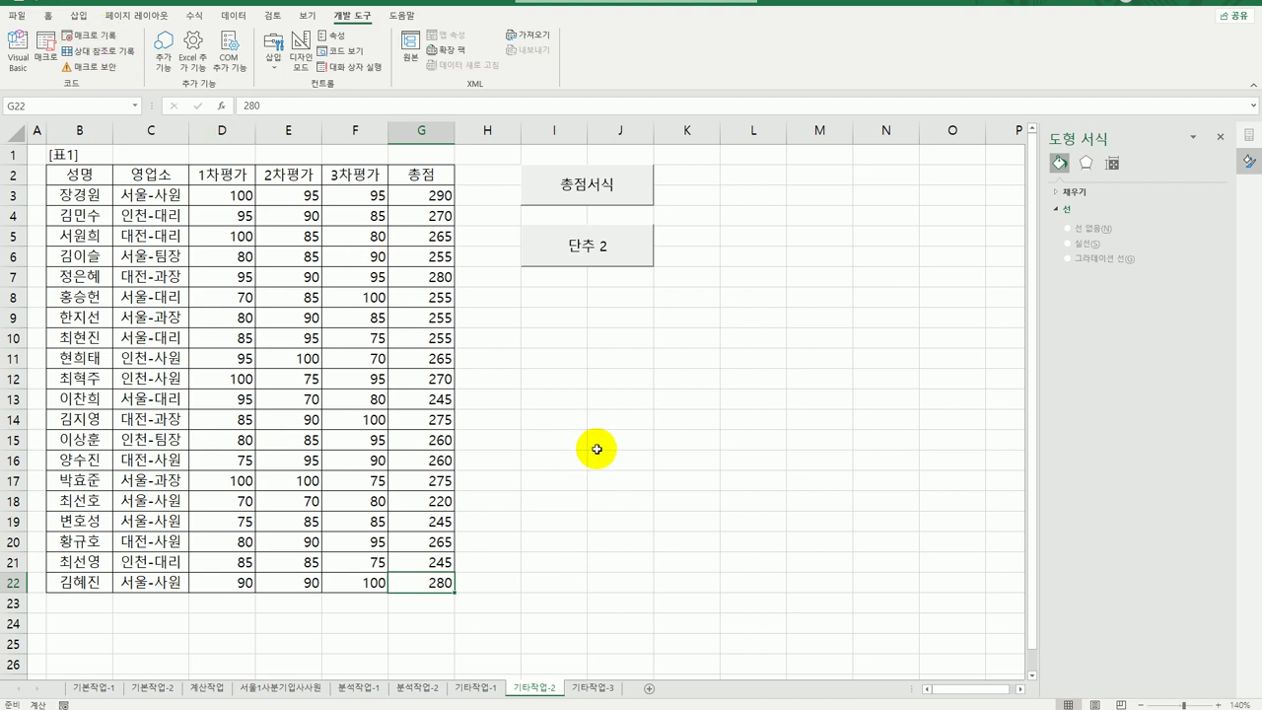
- Change the label of the button in I5:J6 to 일반서식 and test the 총점서식 and 일반서식 macro buttons
right_click(600, 246)
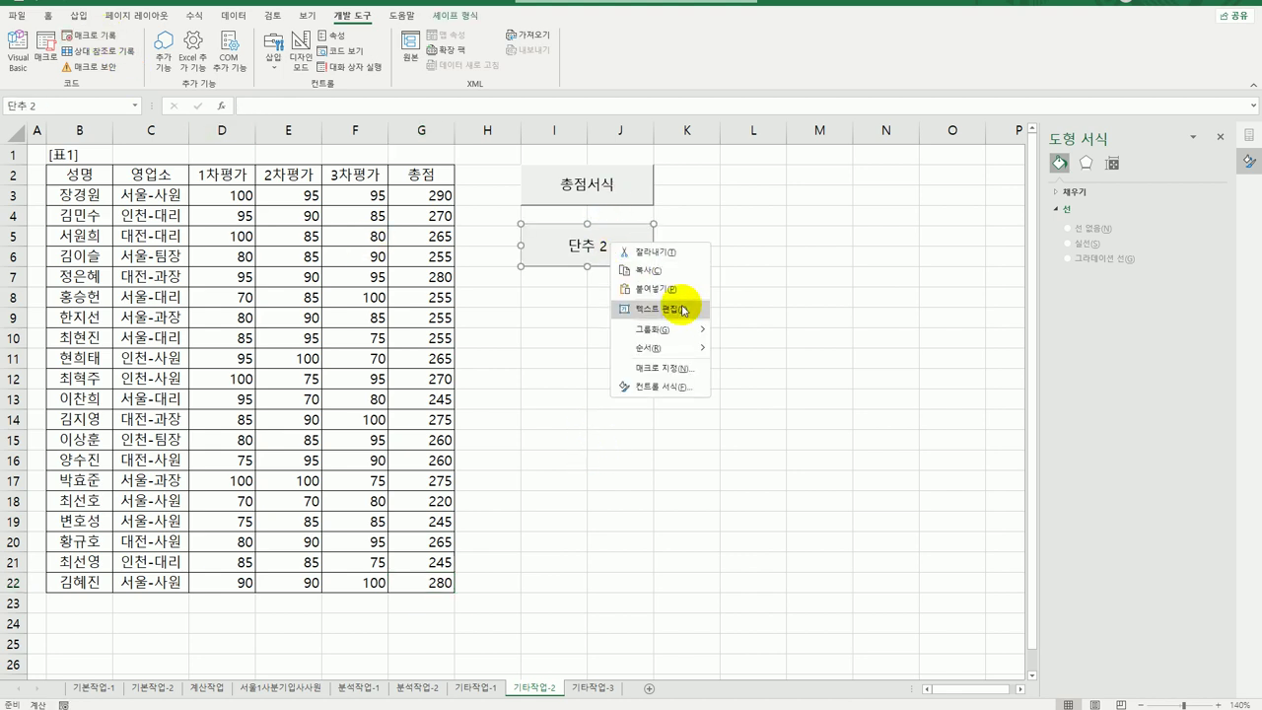
click(683, 315)
key(ctrl+a)
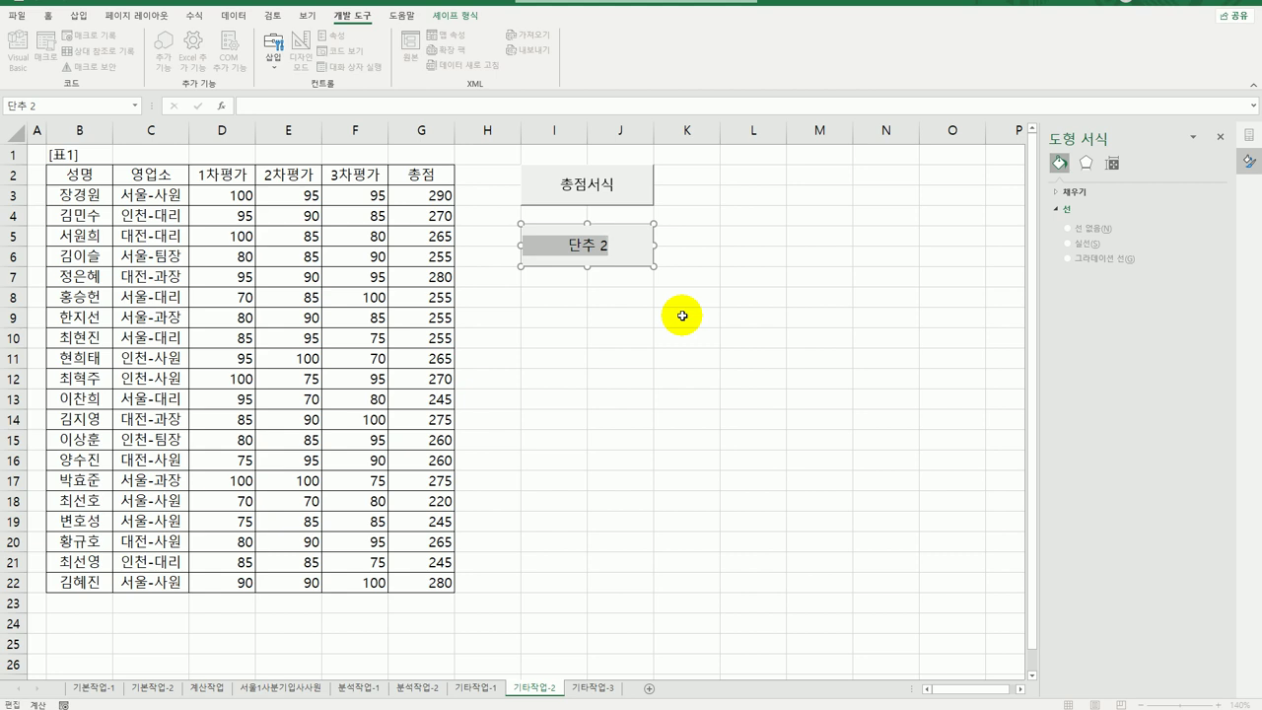
text(이)
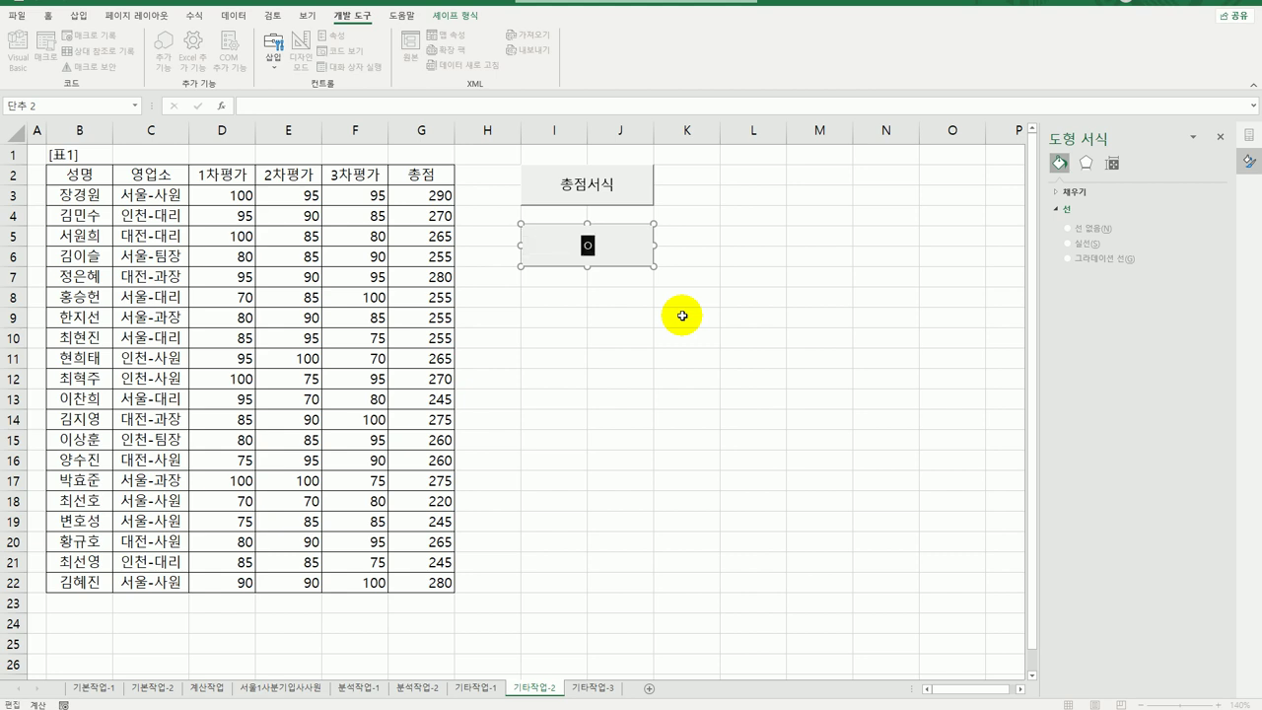
text(ㄹ반서식)
click(683, 316)
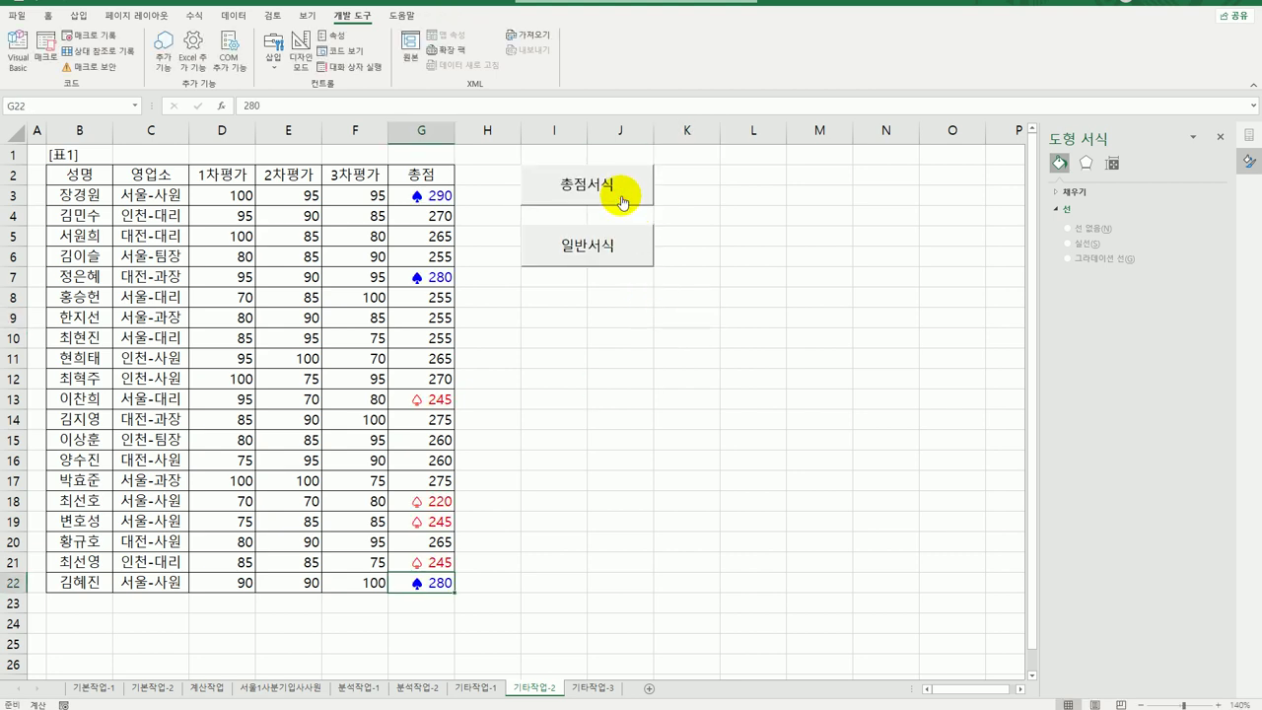
click(615, 259)
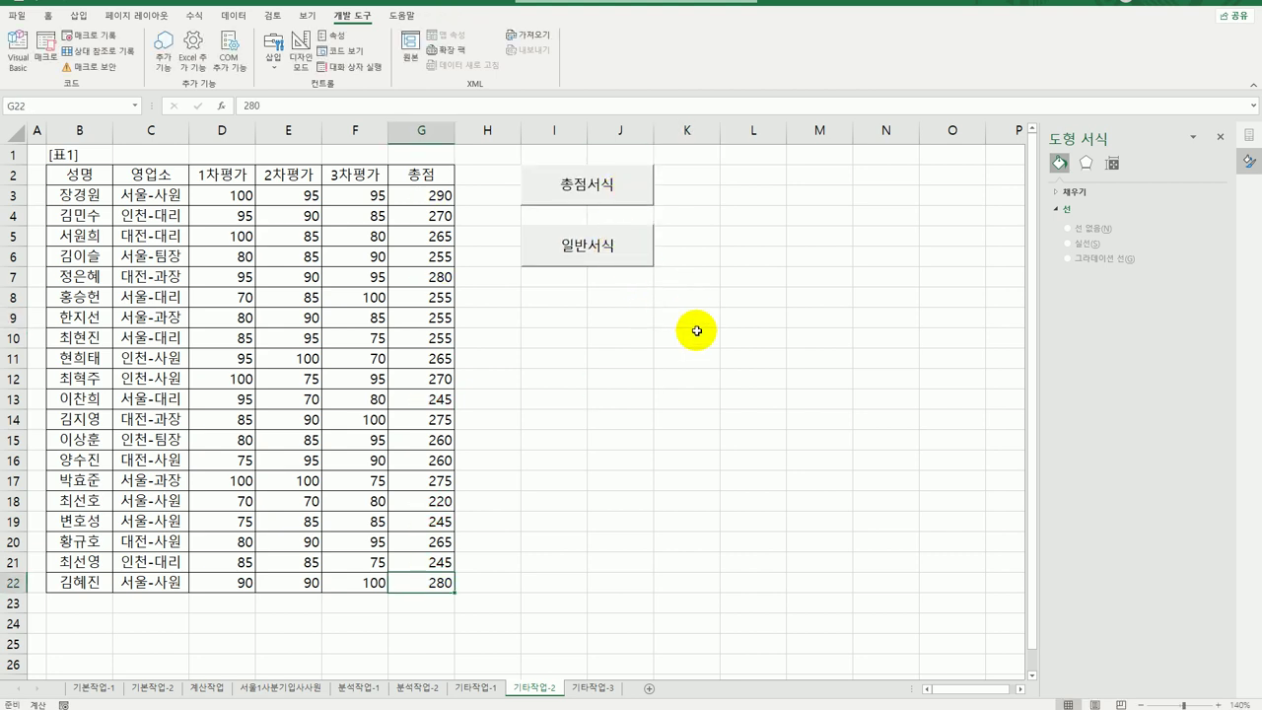
click(696, 332)
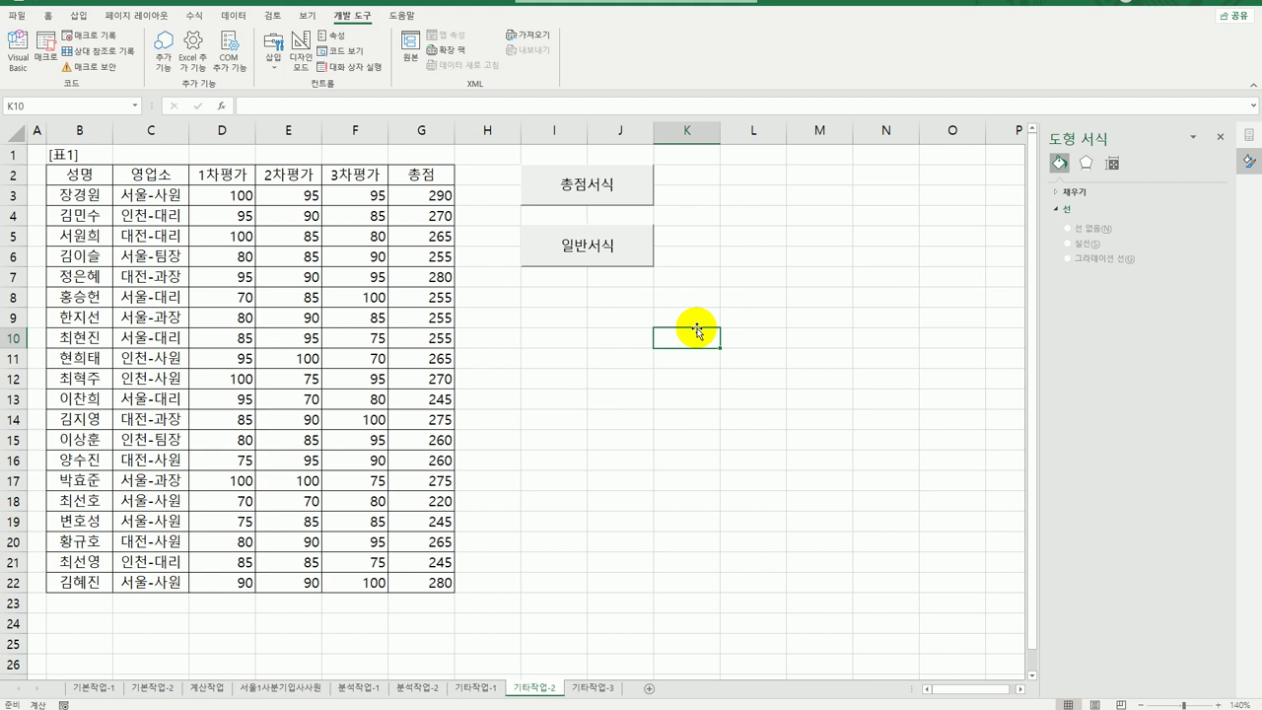
- On the 기타작업-3 sheet, make the 평가등록 button's click procedure open the form with 근무평가.Show
click(597, 688)
click(804, 514)
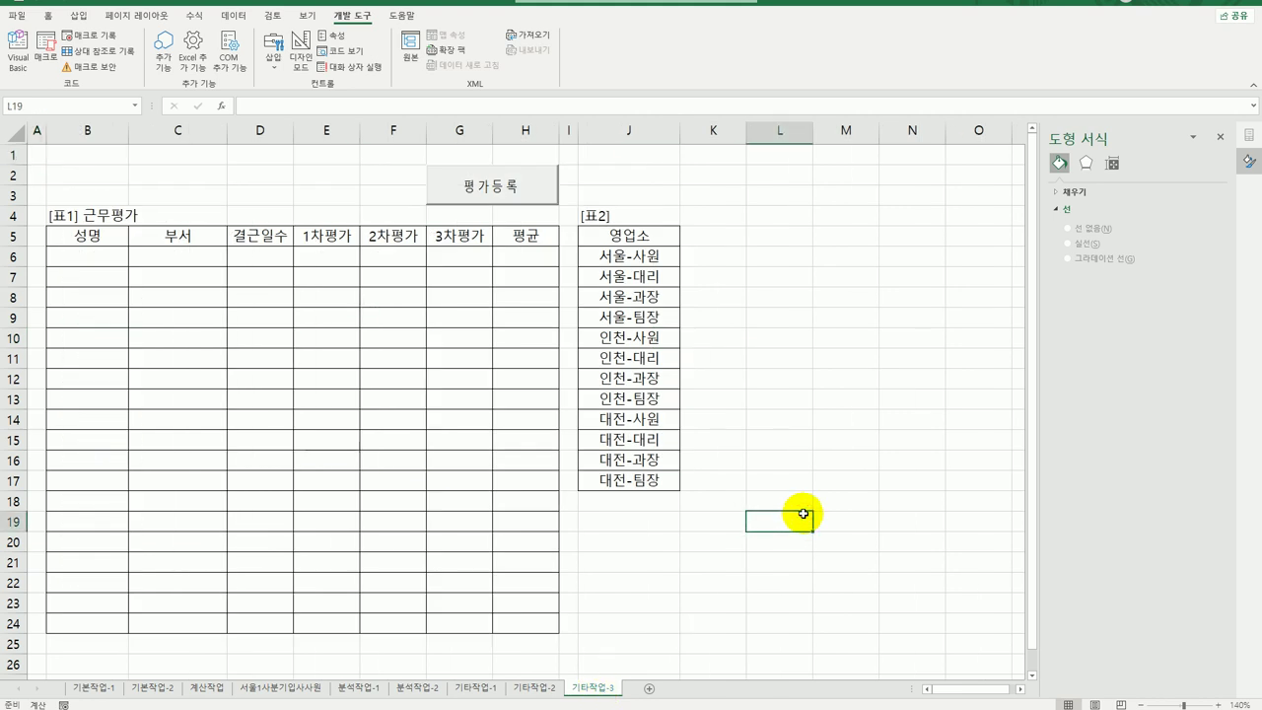
click(302, 51)
click(503, 195)
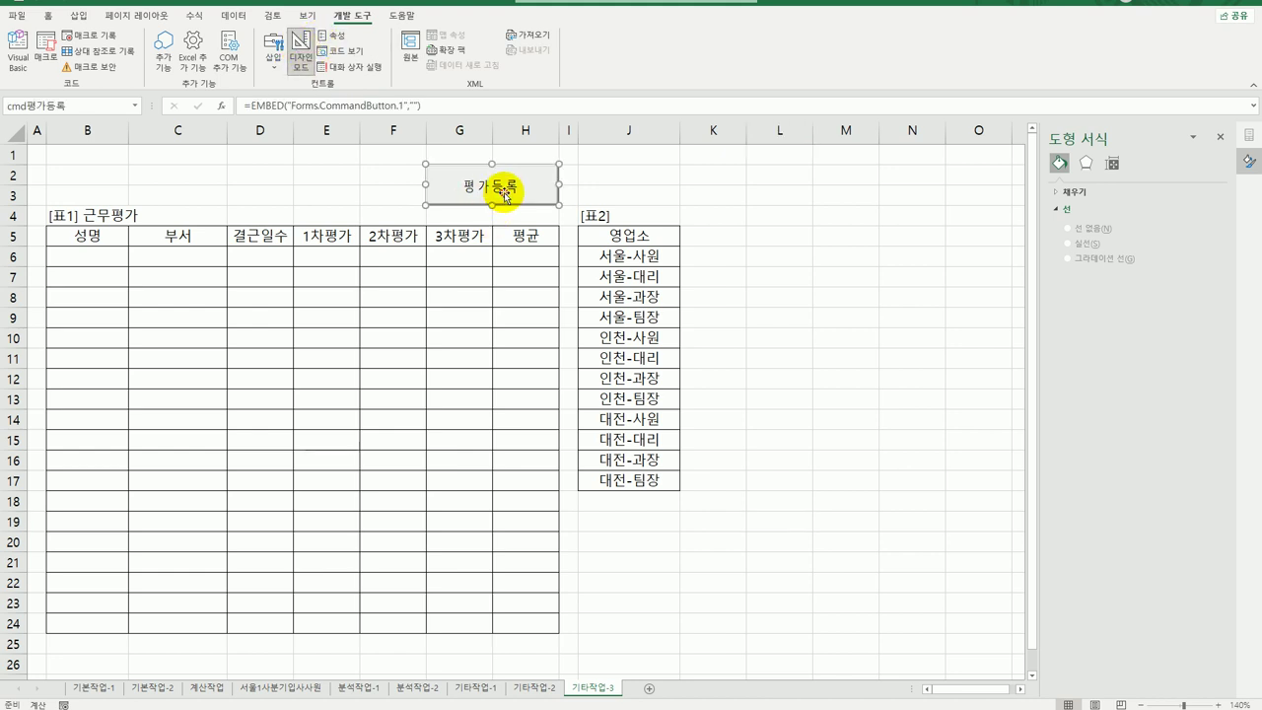
double_click(520, 190)
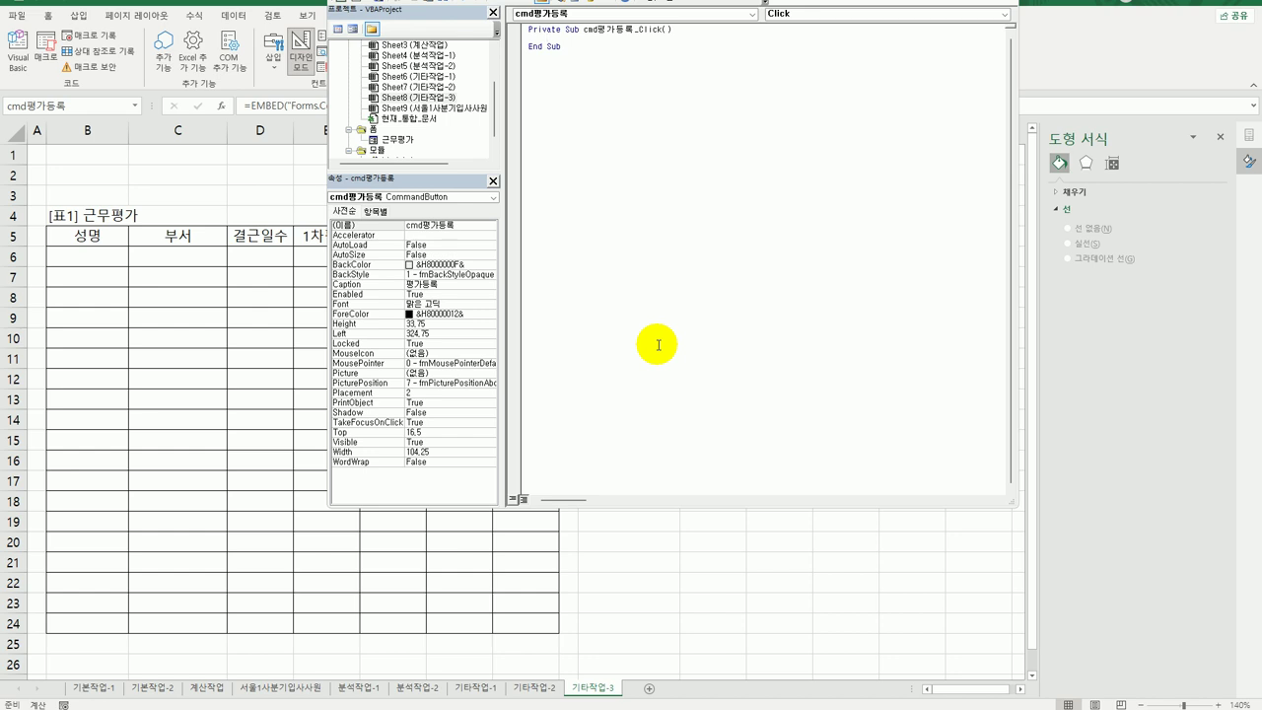
key(Tab)
text(근무평가.Show)
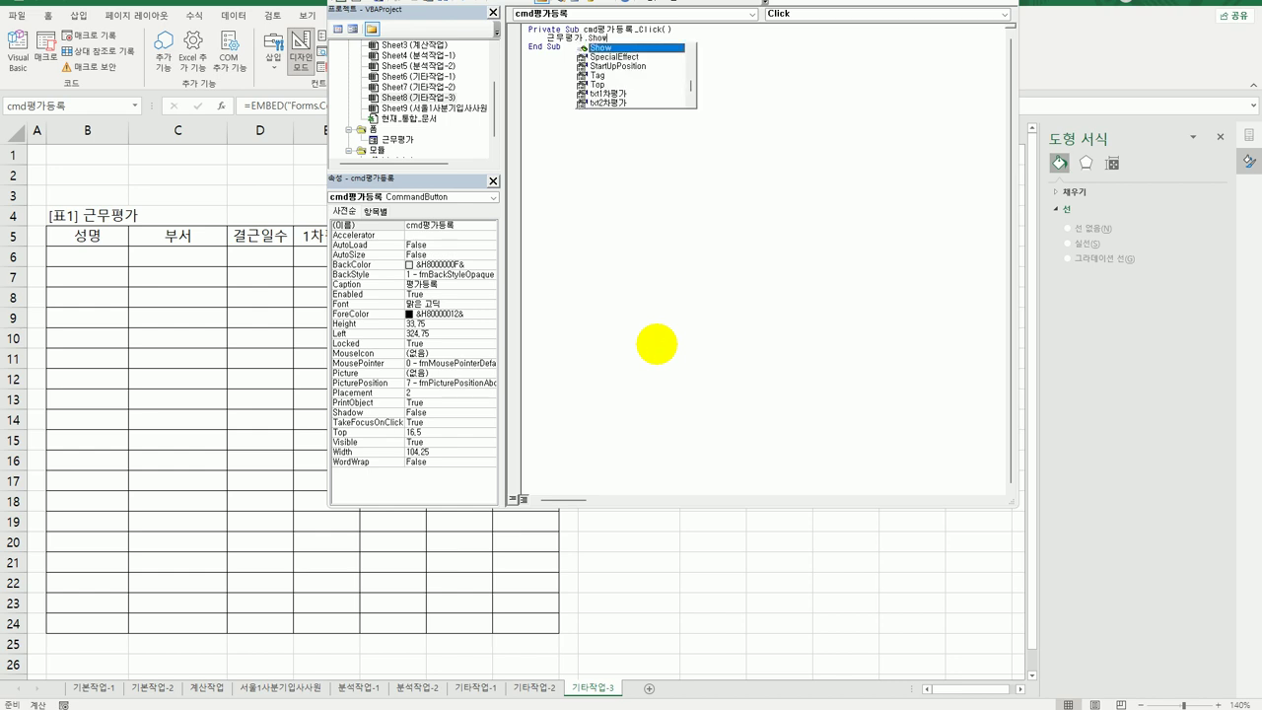
key(Tab)
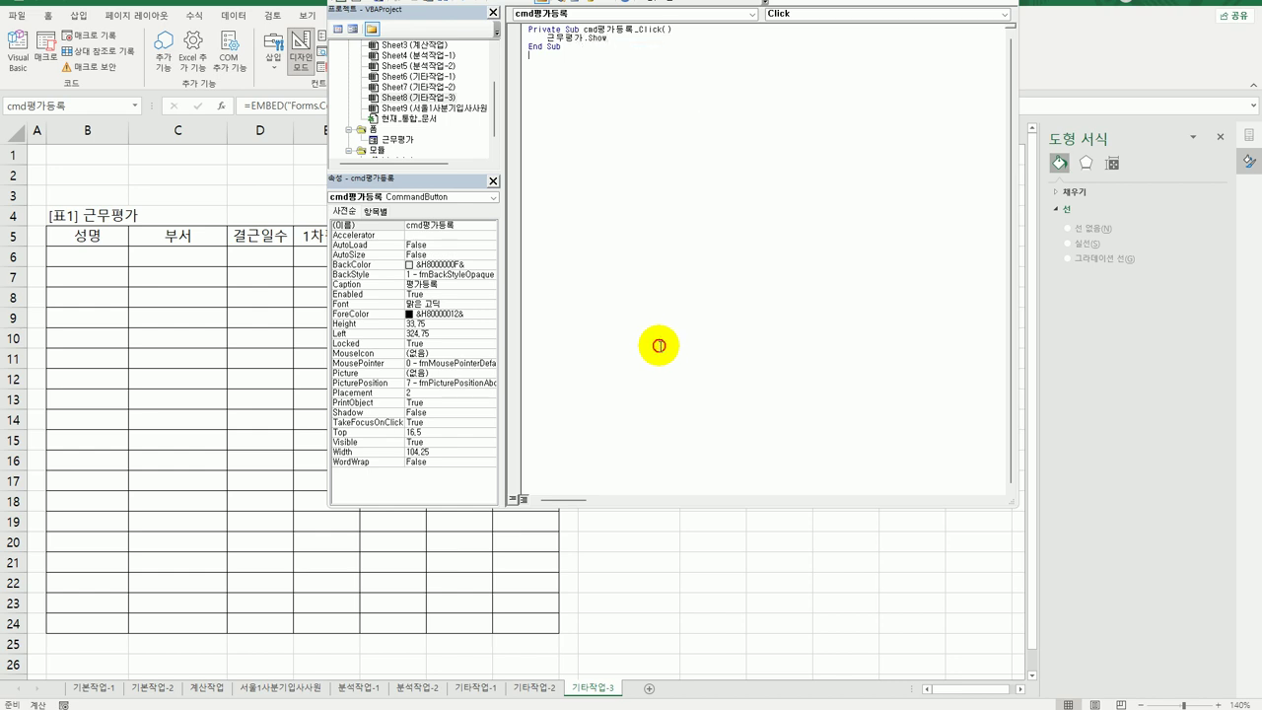
- In the 근무평가 form's Initialize procedure, set cmb영업소.RowSource to "J6:J17"
double_click(395, 139)
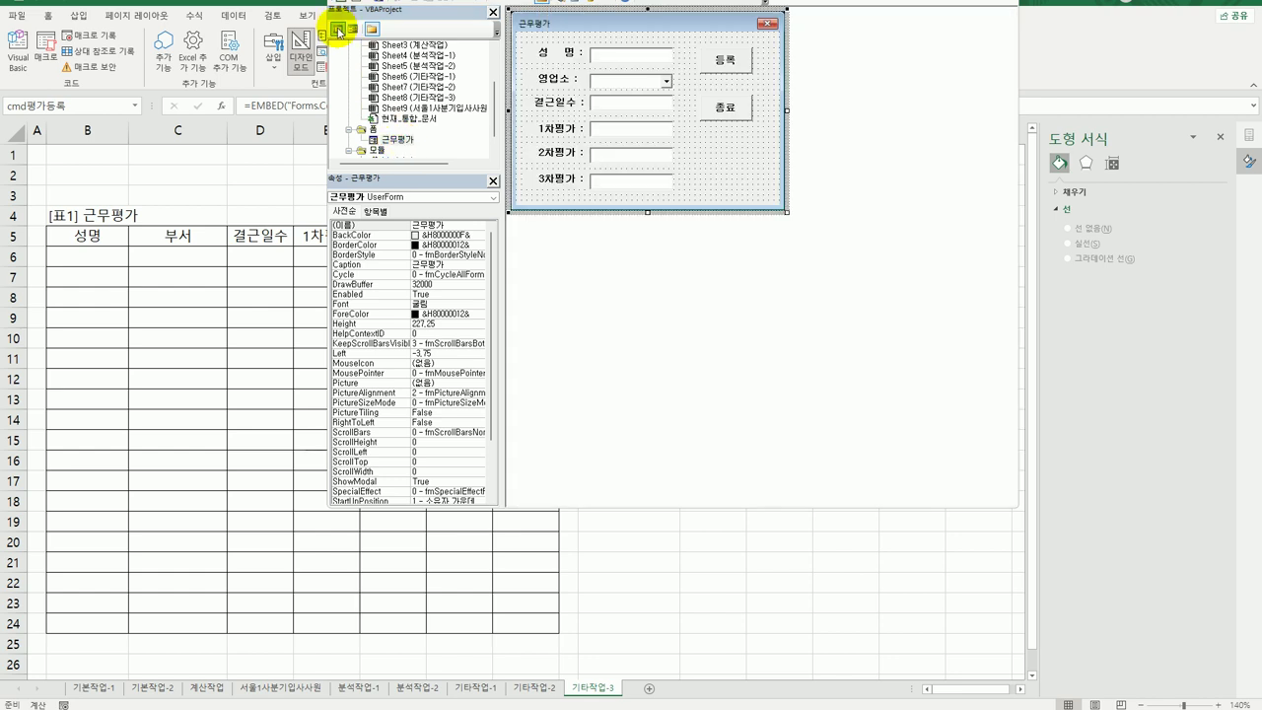
click(338, 28)
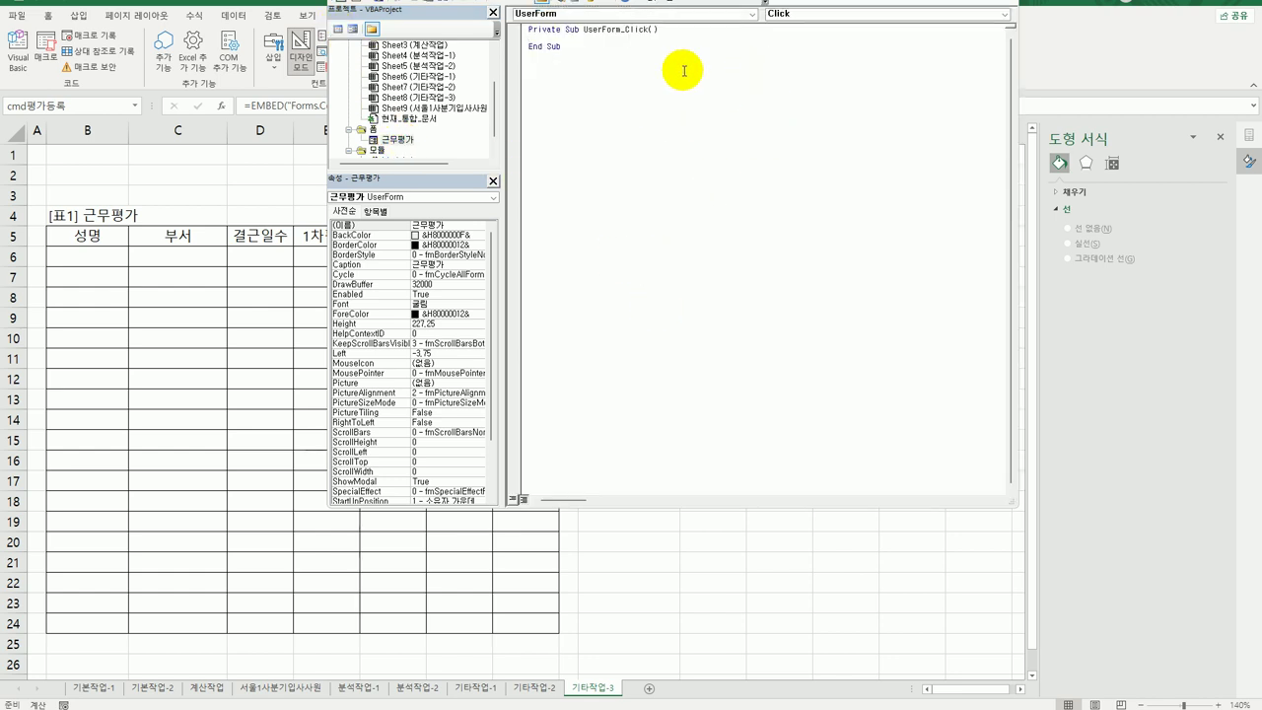
click(795, 13)
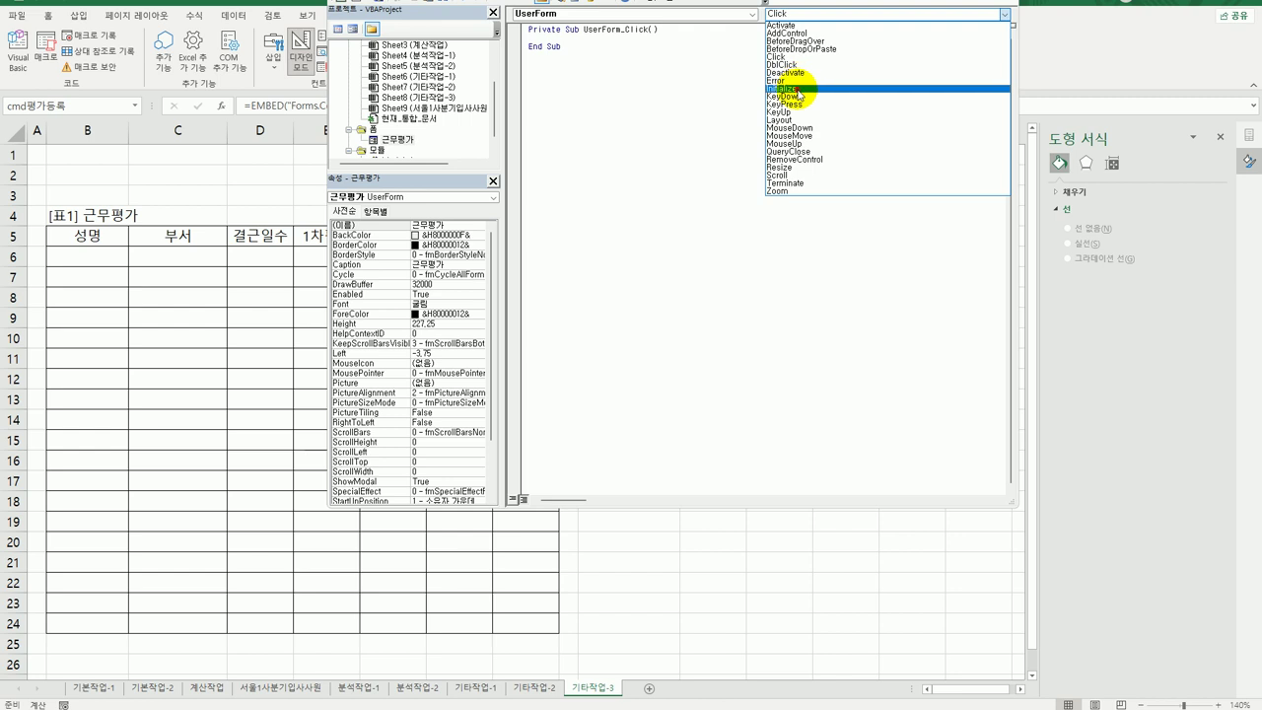
click(783, 88)
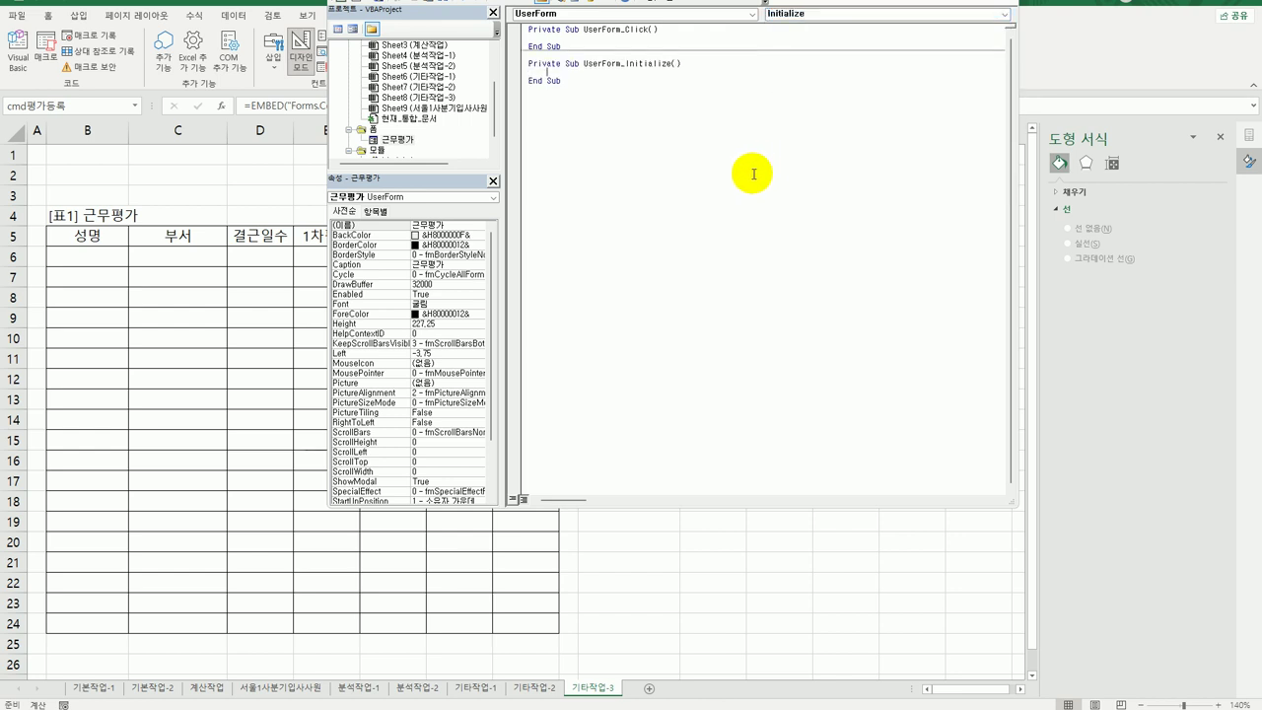
text(cmb영업소.row)
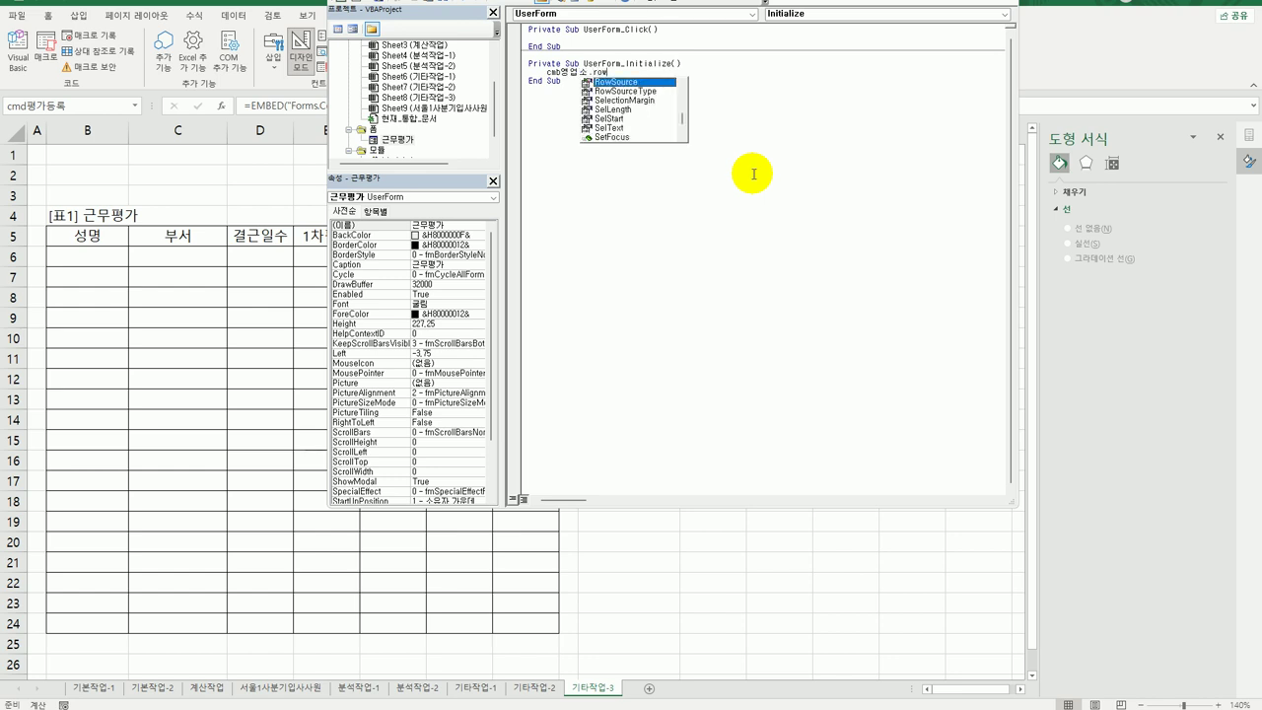
key(Tab)
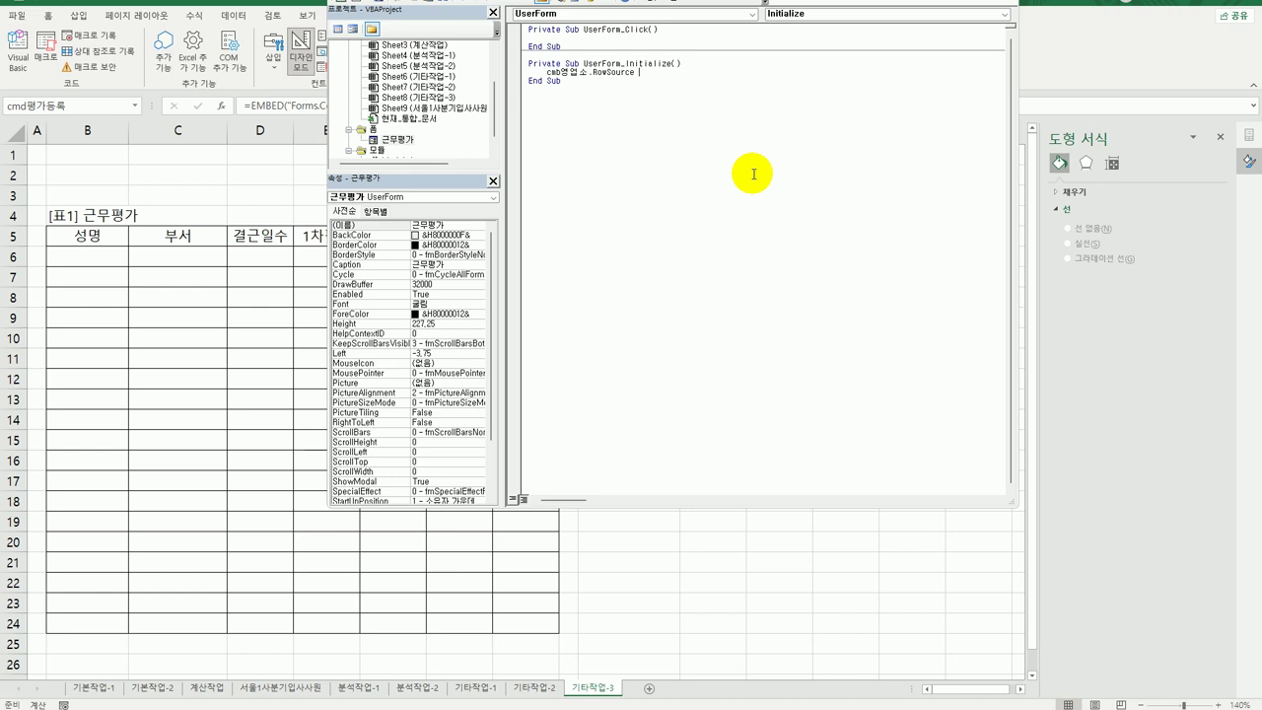
text(= "J6:J17")
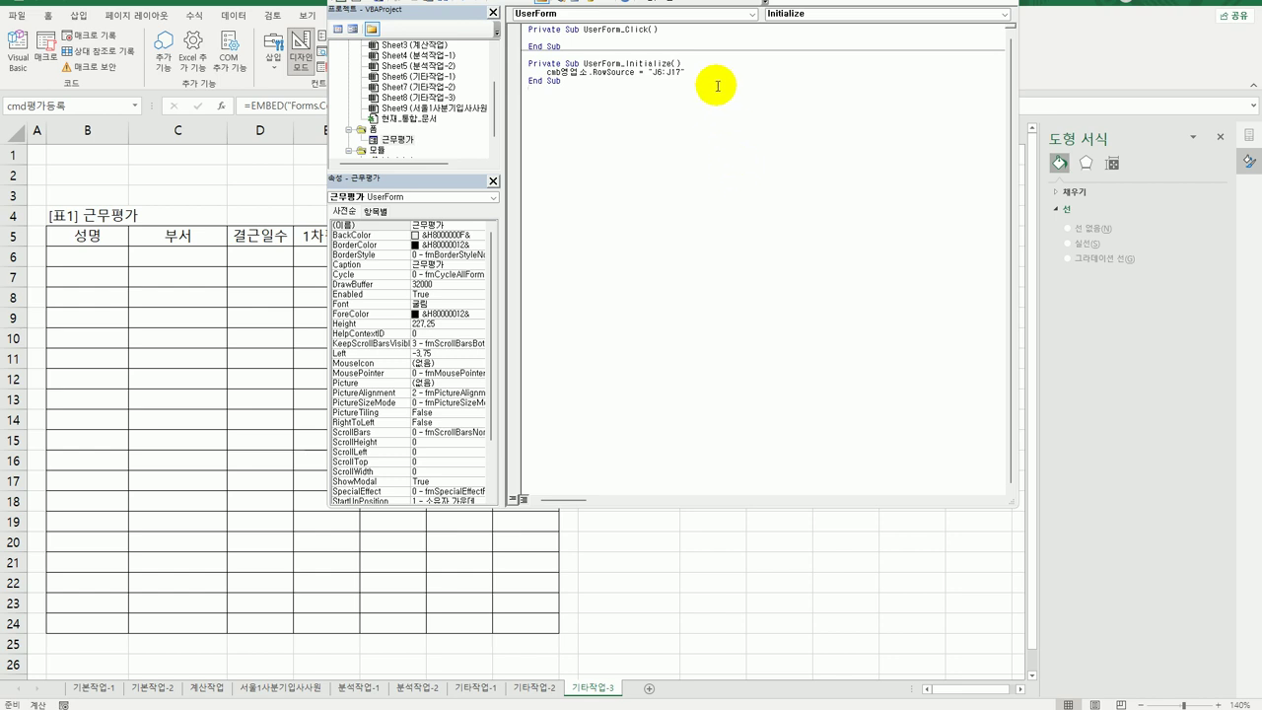
- Write the cmd종료 click procedure with MsgBox Time, vbOKOnly, "폼닫기" followed by Unload Me
click(648, 14)
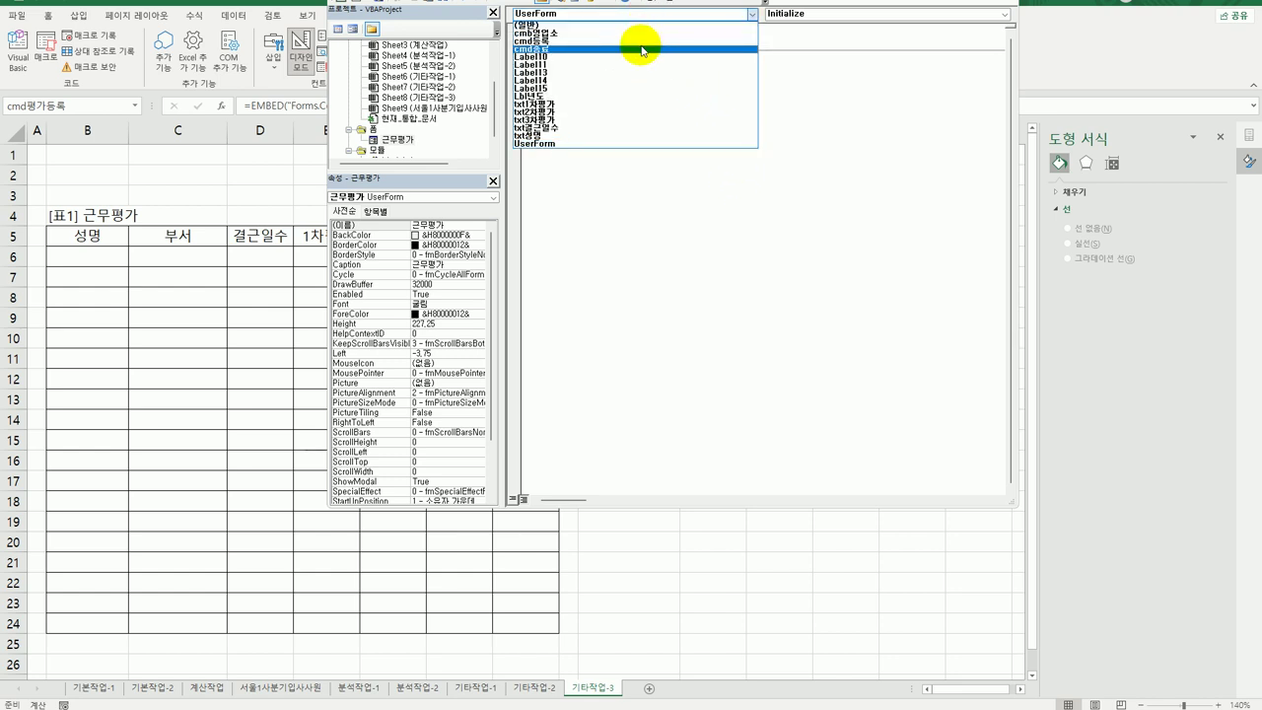
click(643, 48)
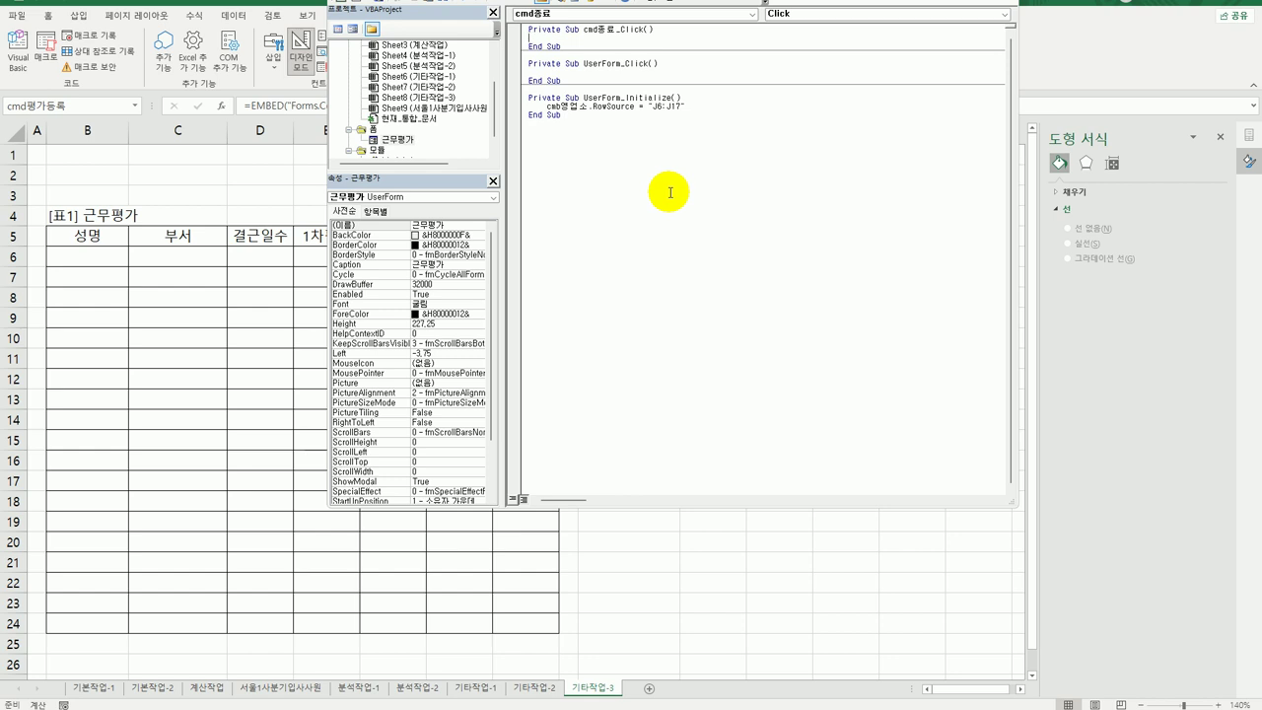
key(Return)
key(Tab)
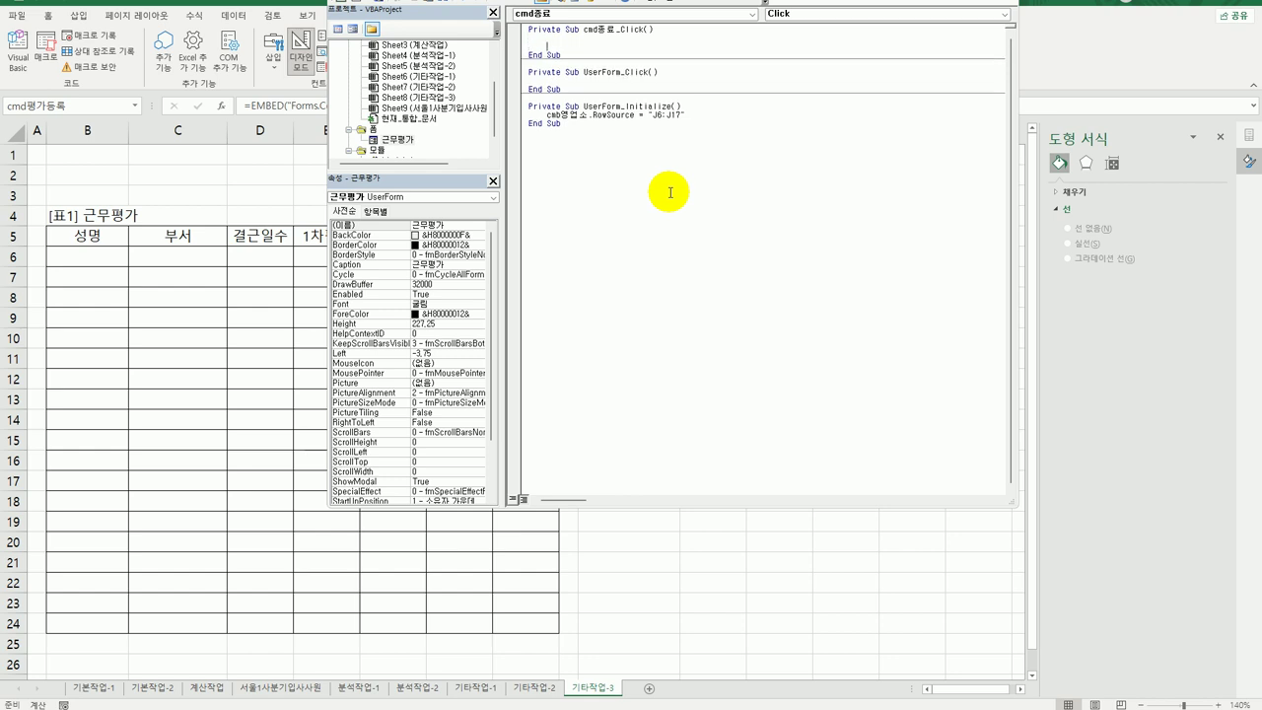
text(msgbox )
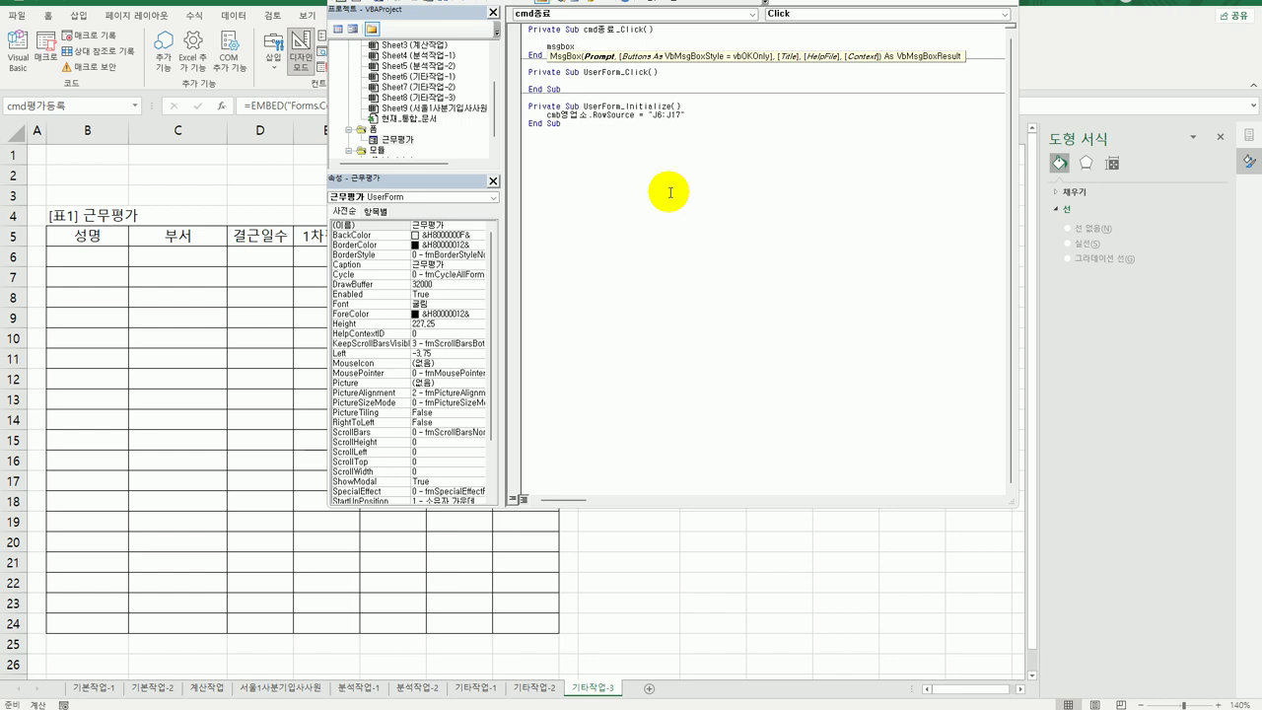
text(time,)
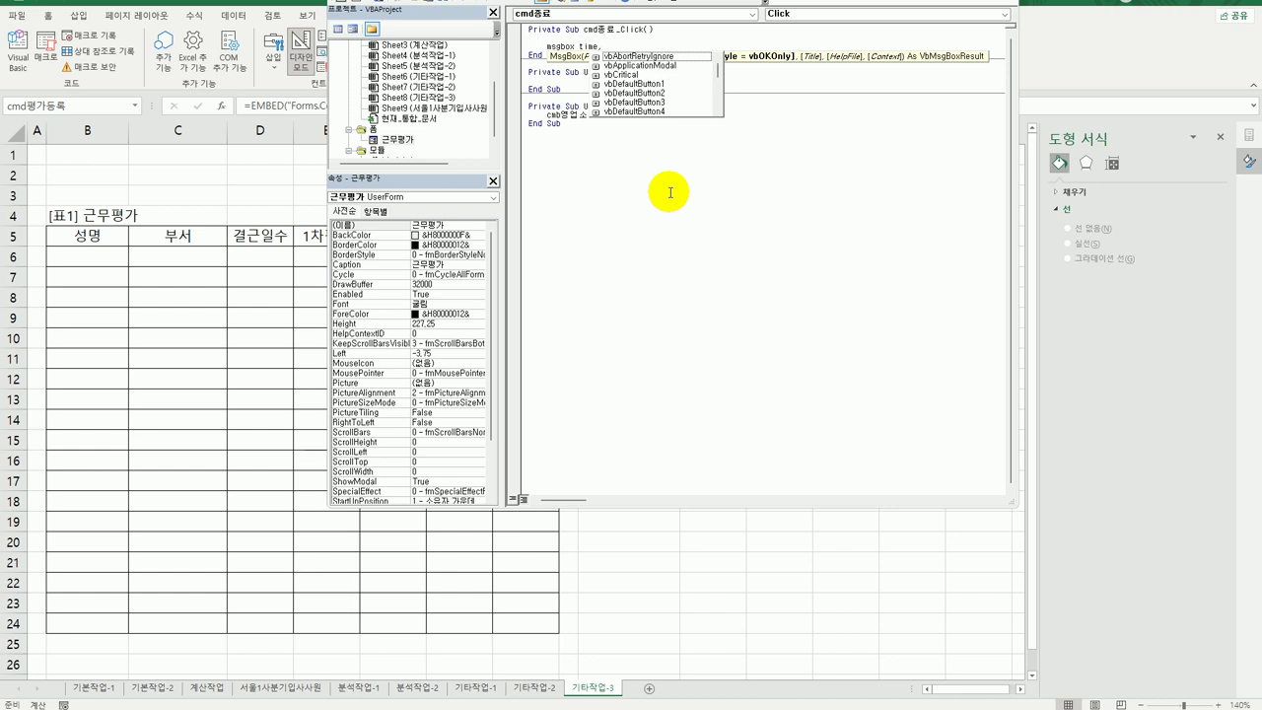
text(vb)
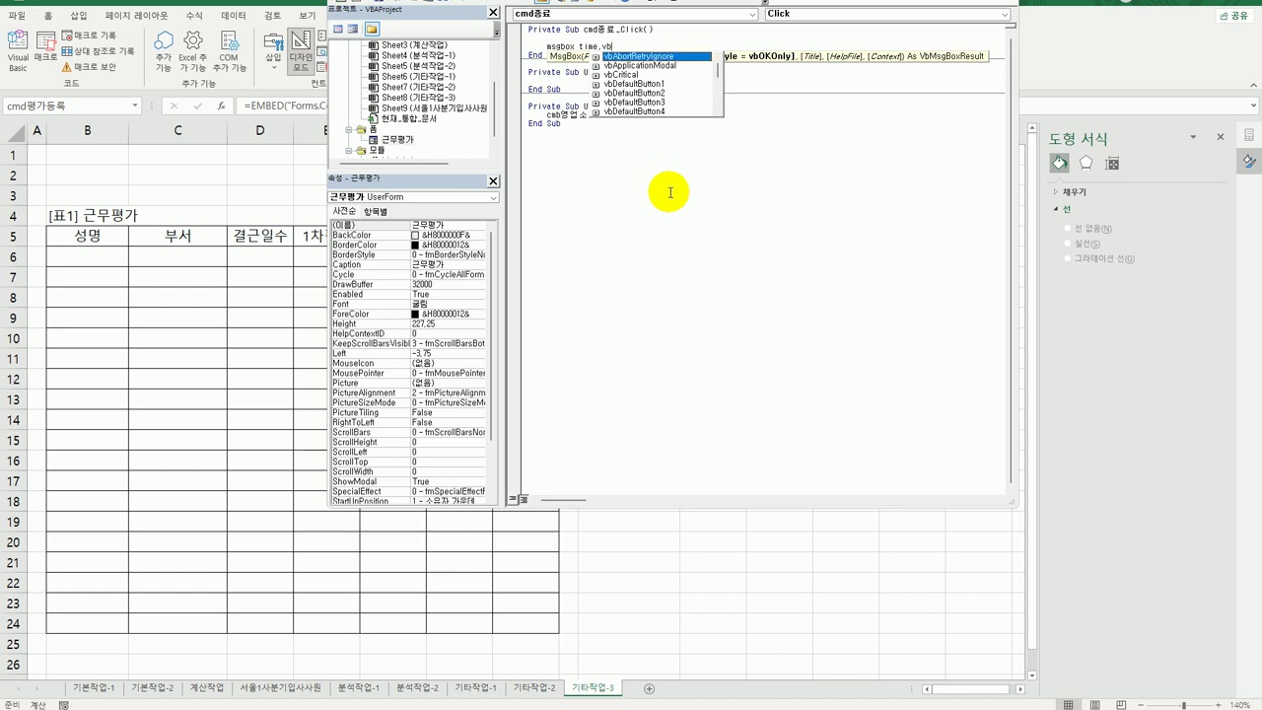
text(okOnly,)
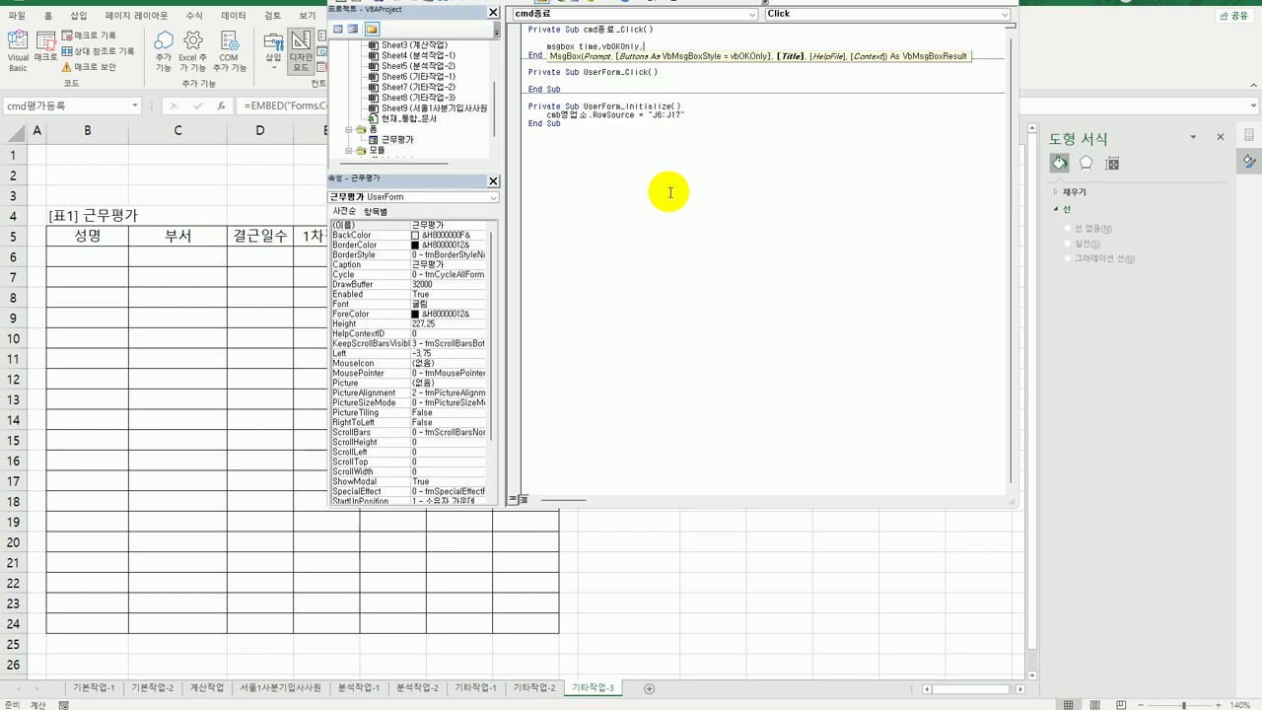
text("표)
text(닫기)
text(")
key(Return)
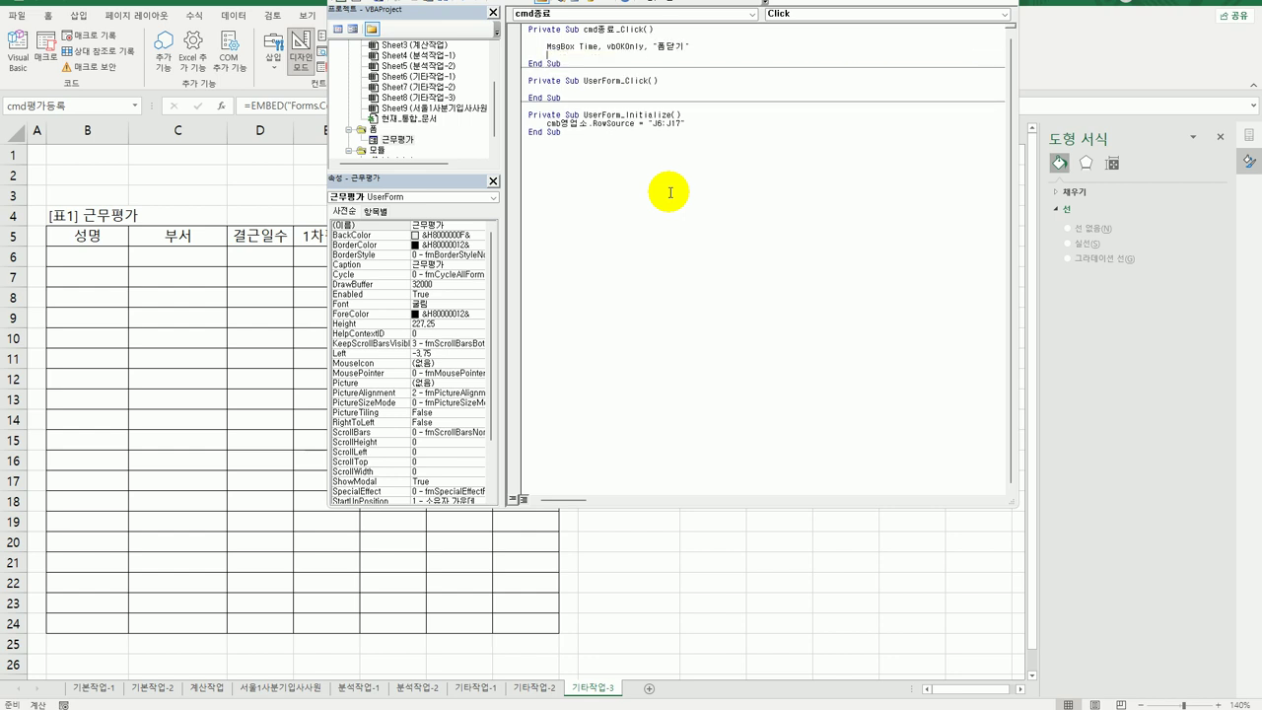
text(unload Me)
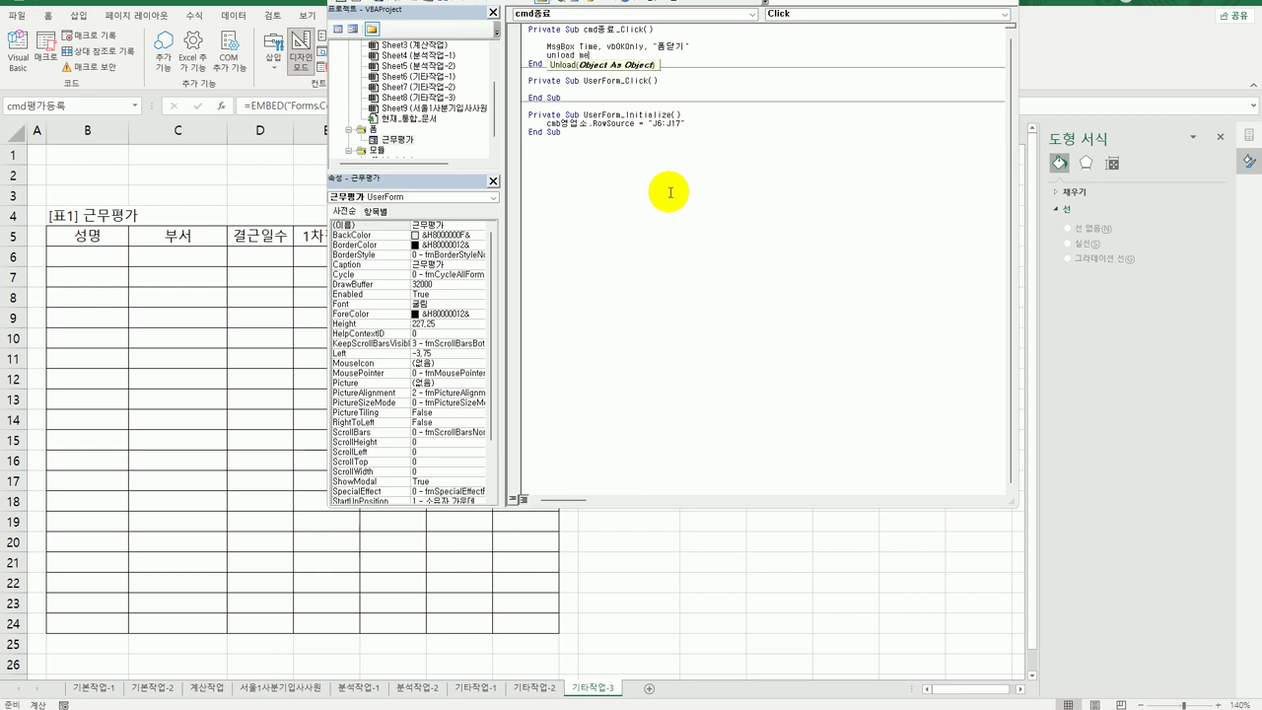
key(Return)
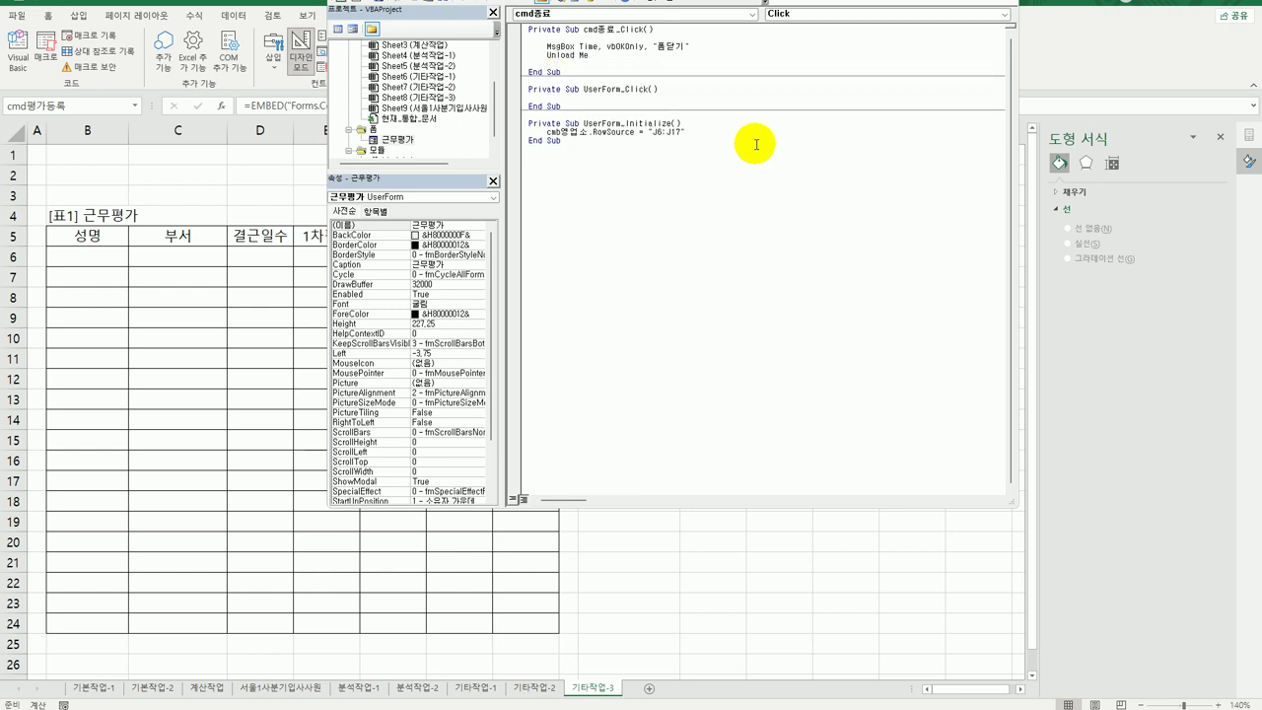
- Create the cmd등록 click procedure and enter i = Range("B5").CurrentRegion.Rows.Count + 4 as its first statement
click(707, 17)
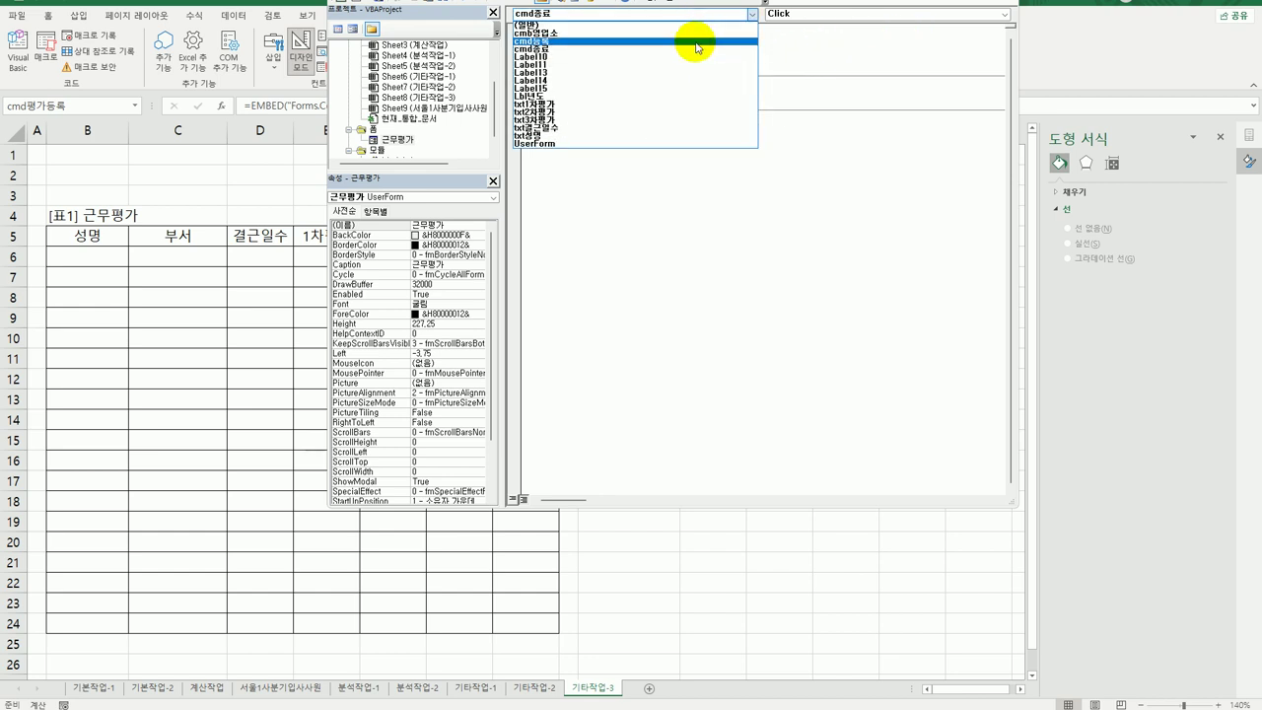
click(690, 40)
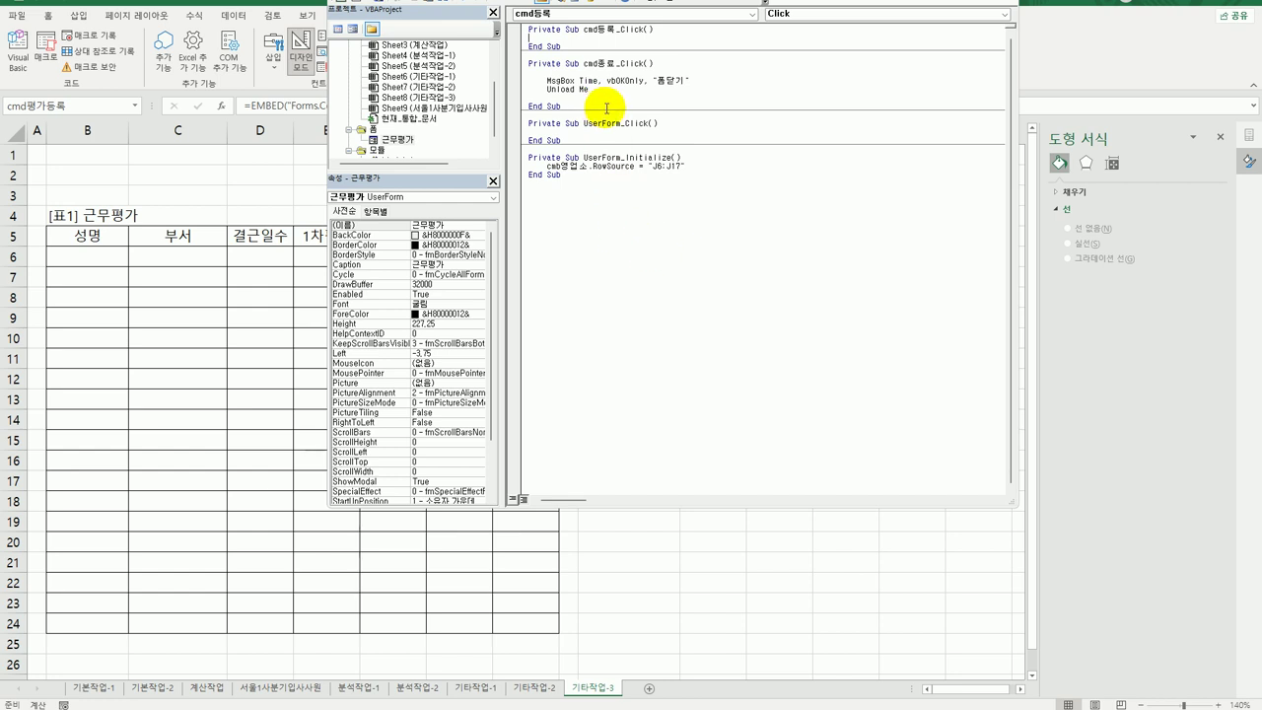
key(Return)
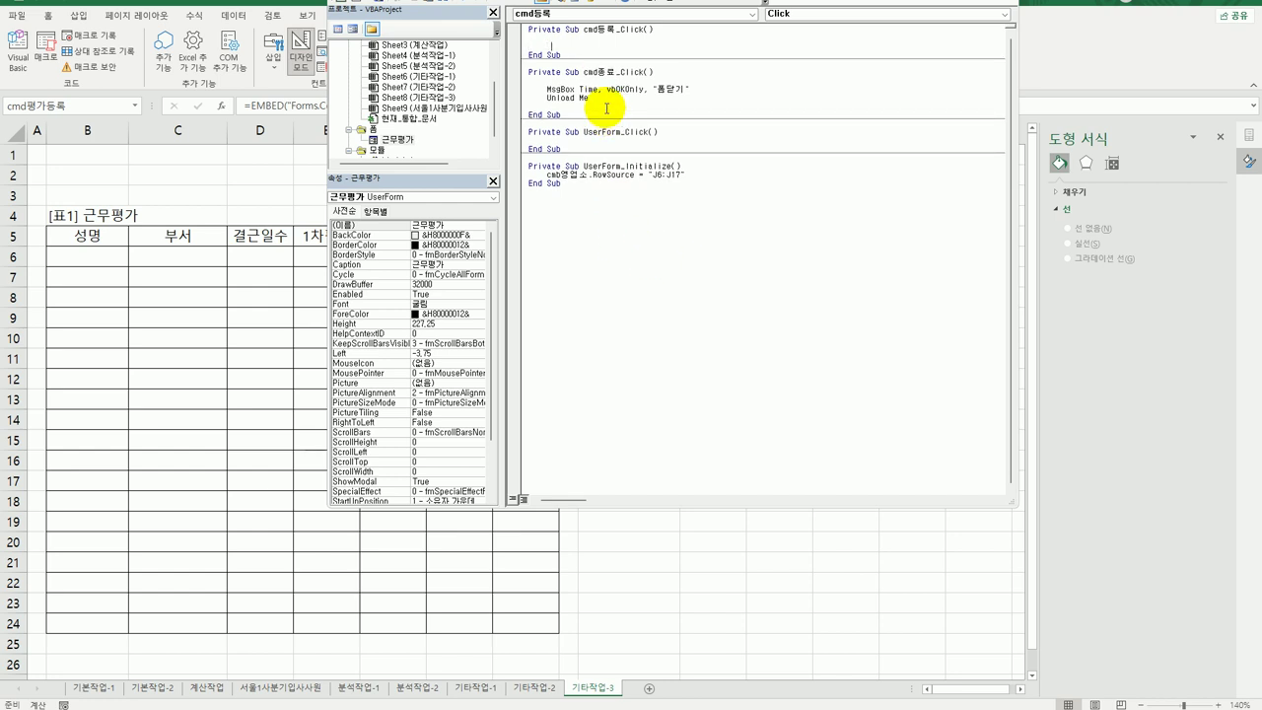
text(i)
key(BackSpace)
key(BackSpace)
text(i = range("b)
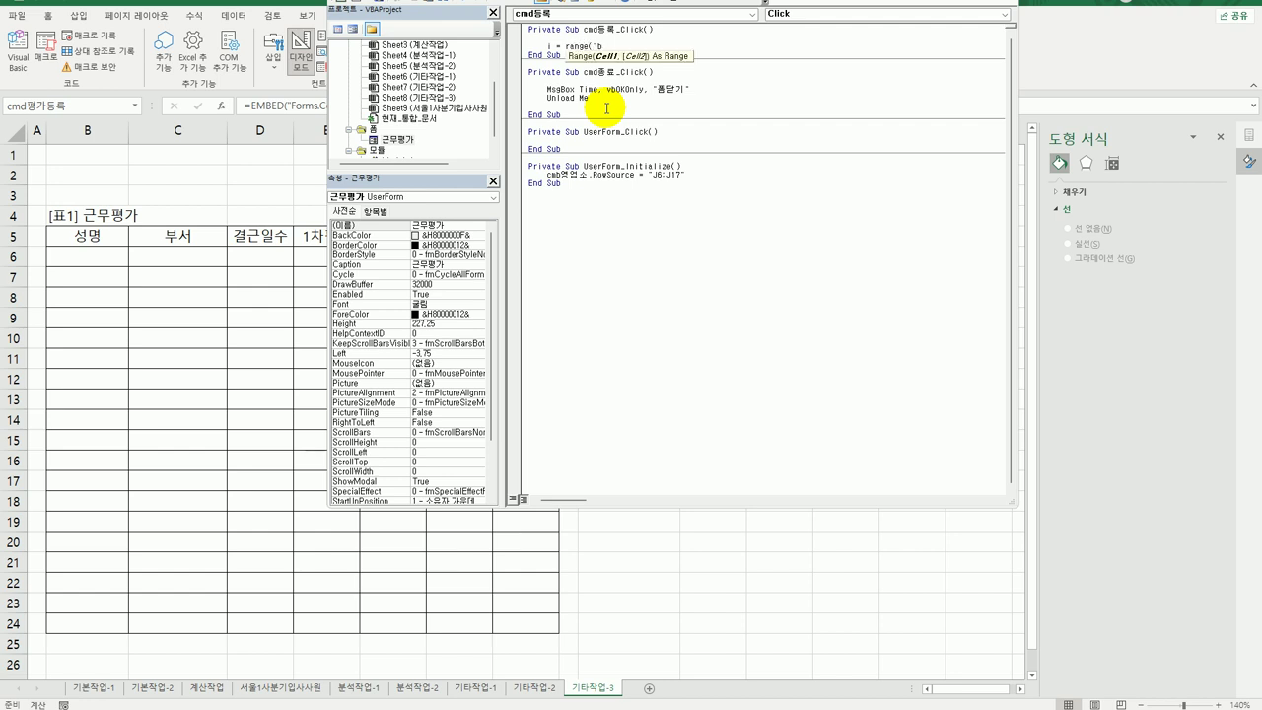
text(ㅂ)
text(ㅔ)
text(5")
text().cu)
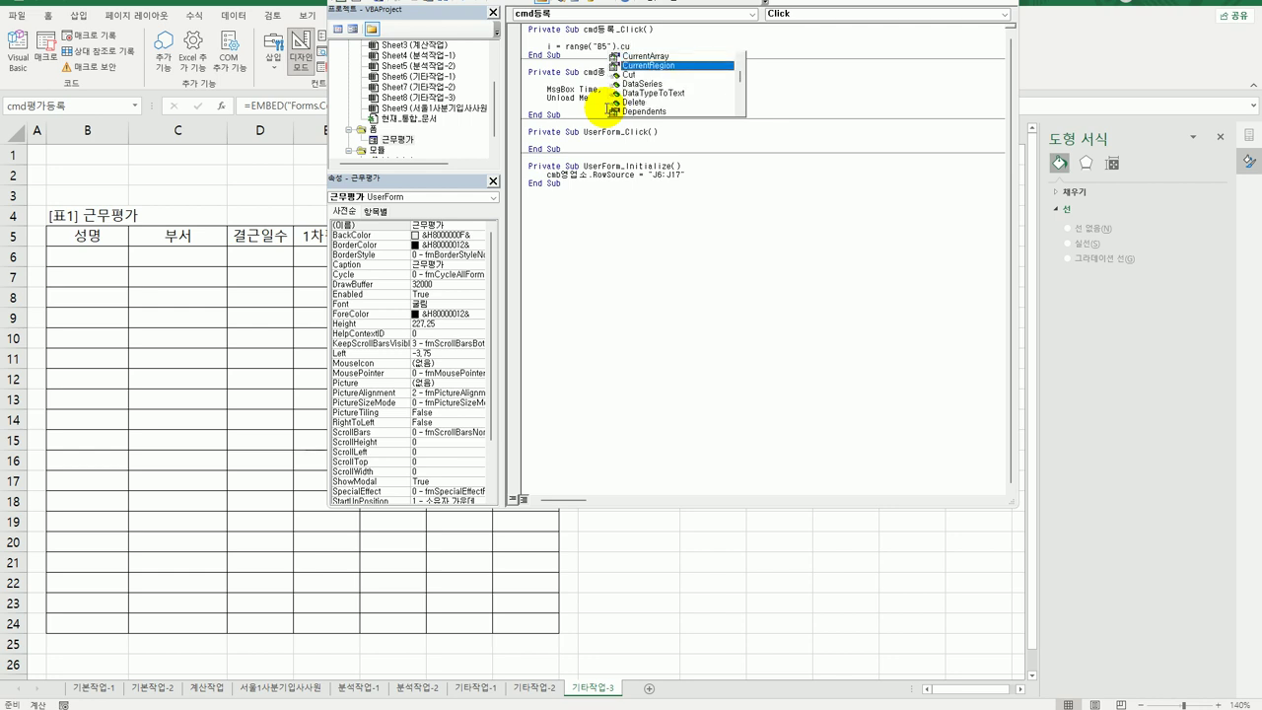
key(Tab)
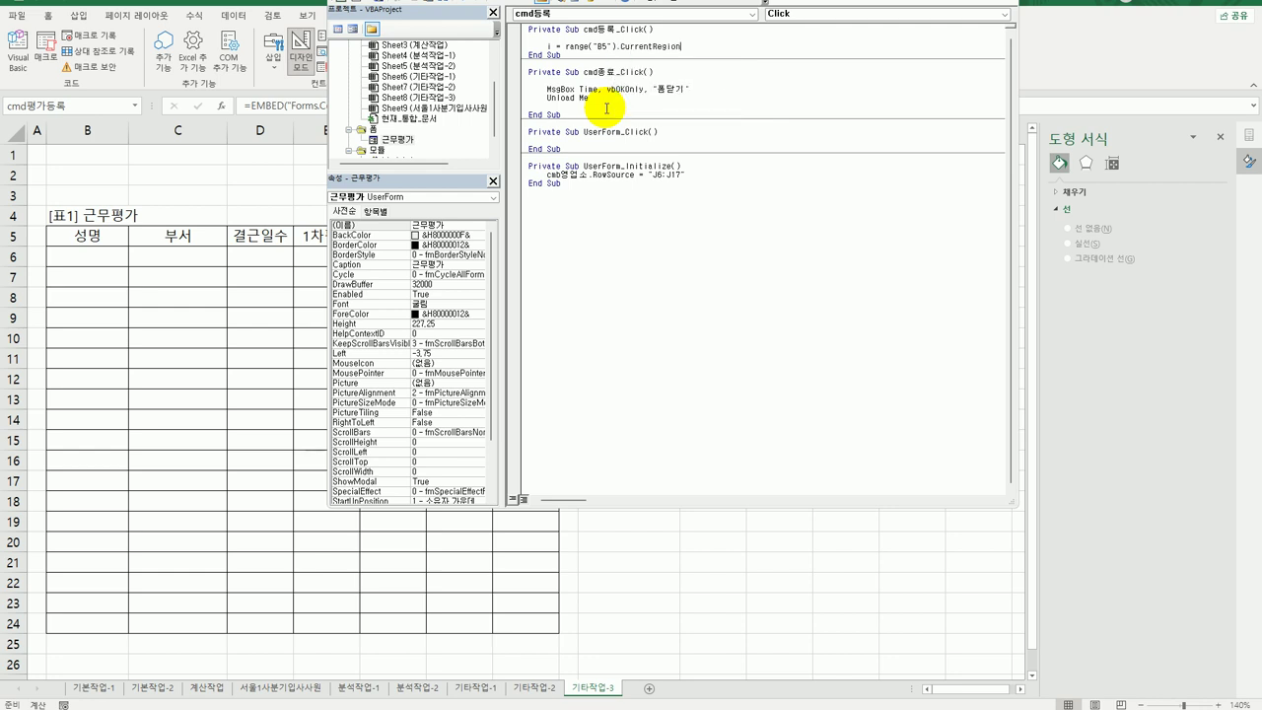
text(.Rows.Count +)
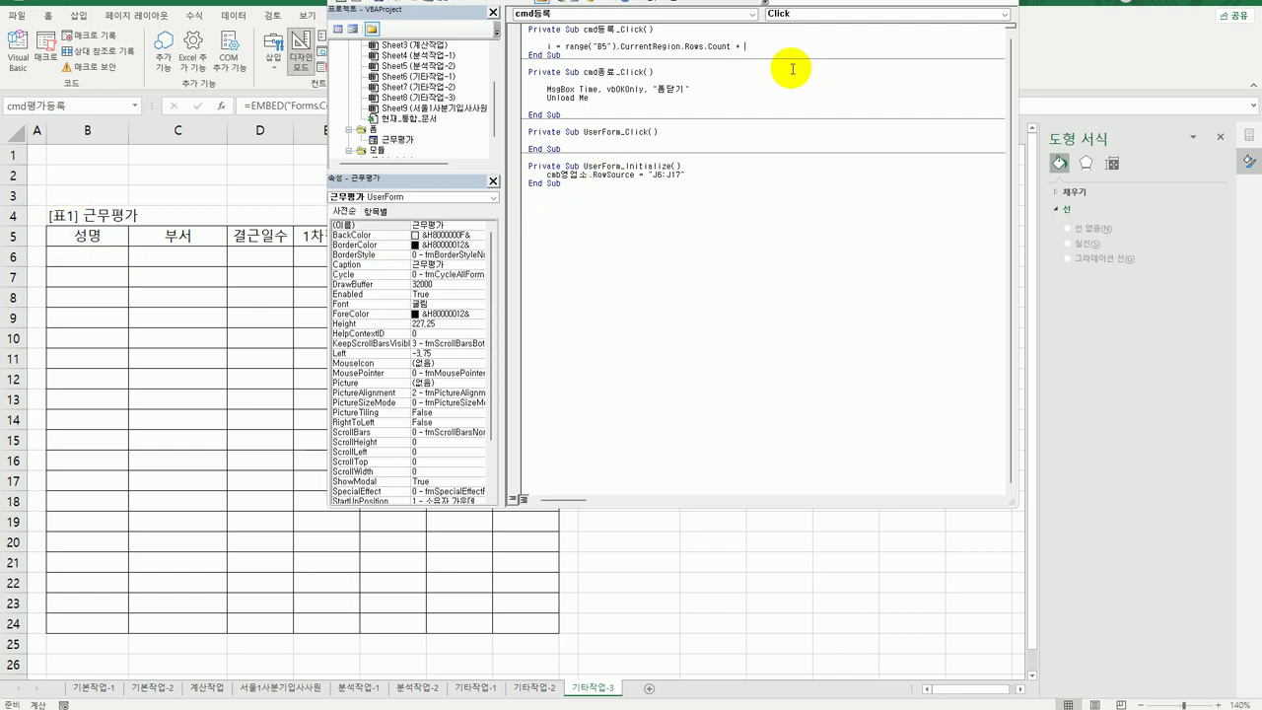
text(4)
key(Return)
- Add the statement Cells(i, 2) = txt성명.Value below the row calculation, leaving a blank line between them
key(Return)
text(cel)
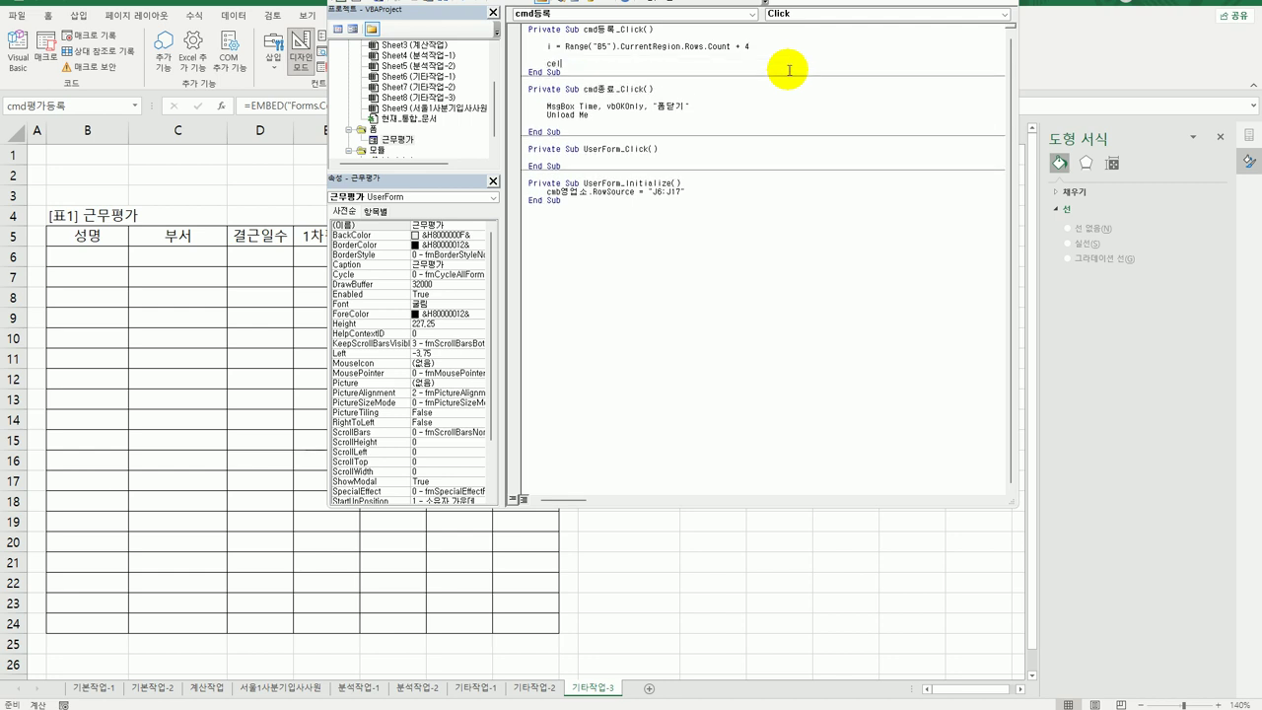
text(ls(i,2)
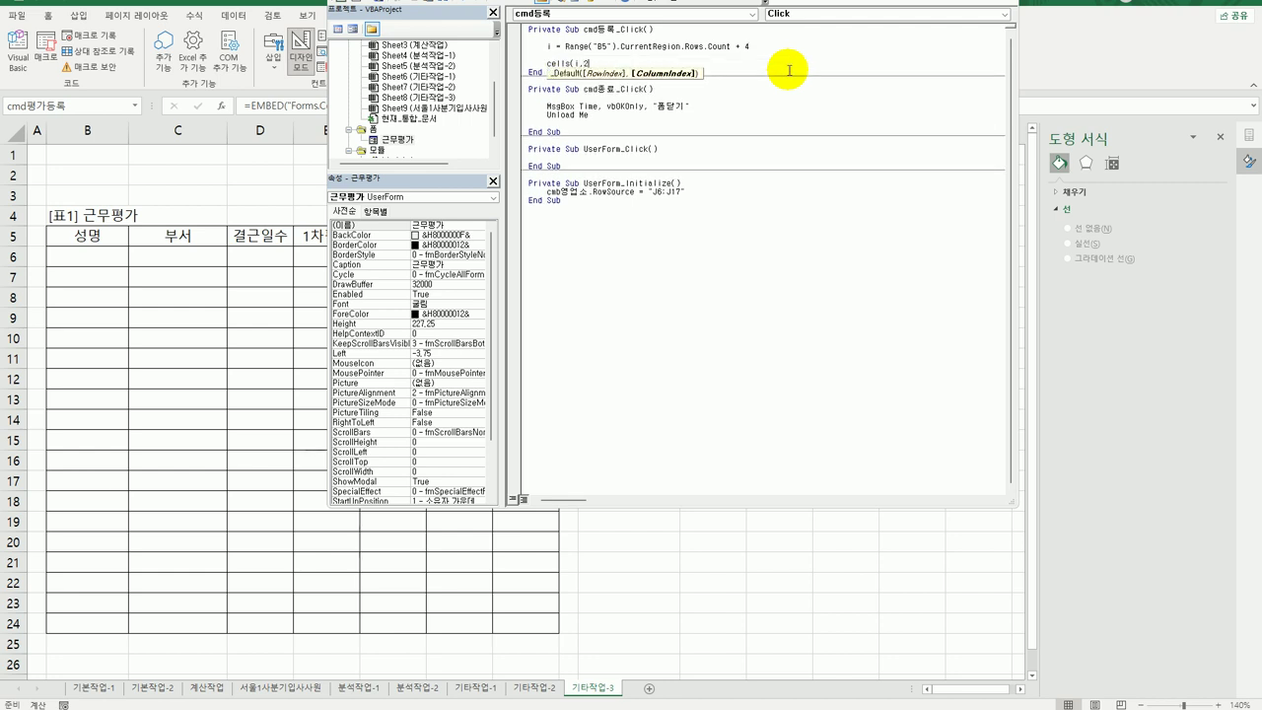
text() = )
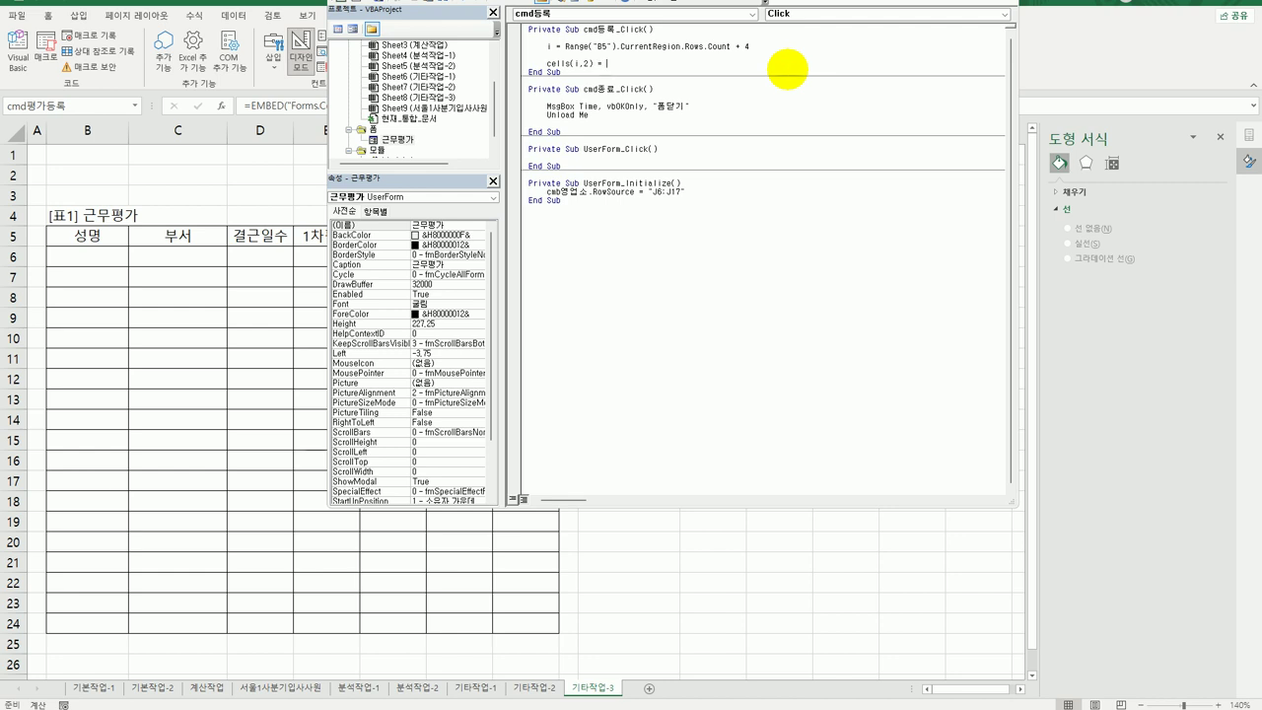
text(txt성명.)
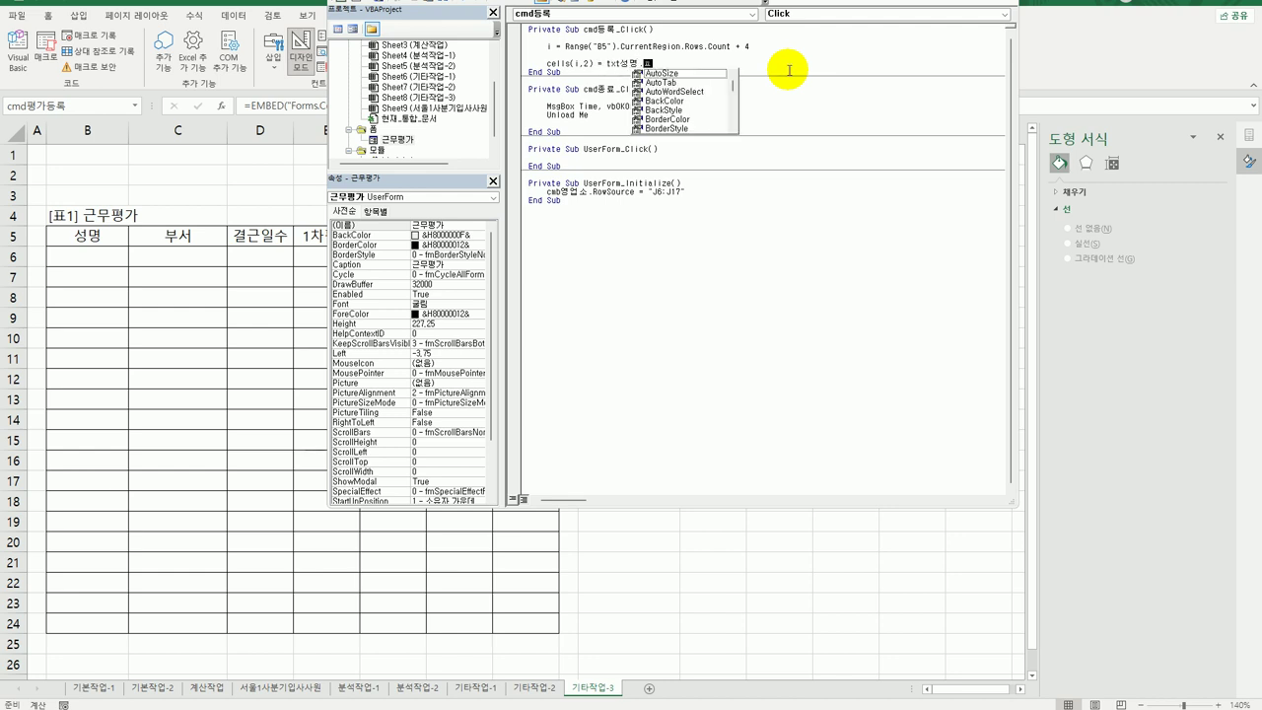
text(va)
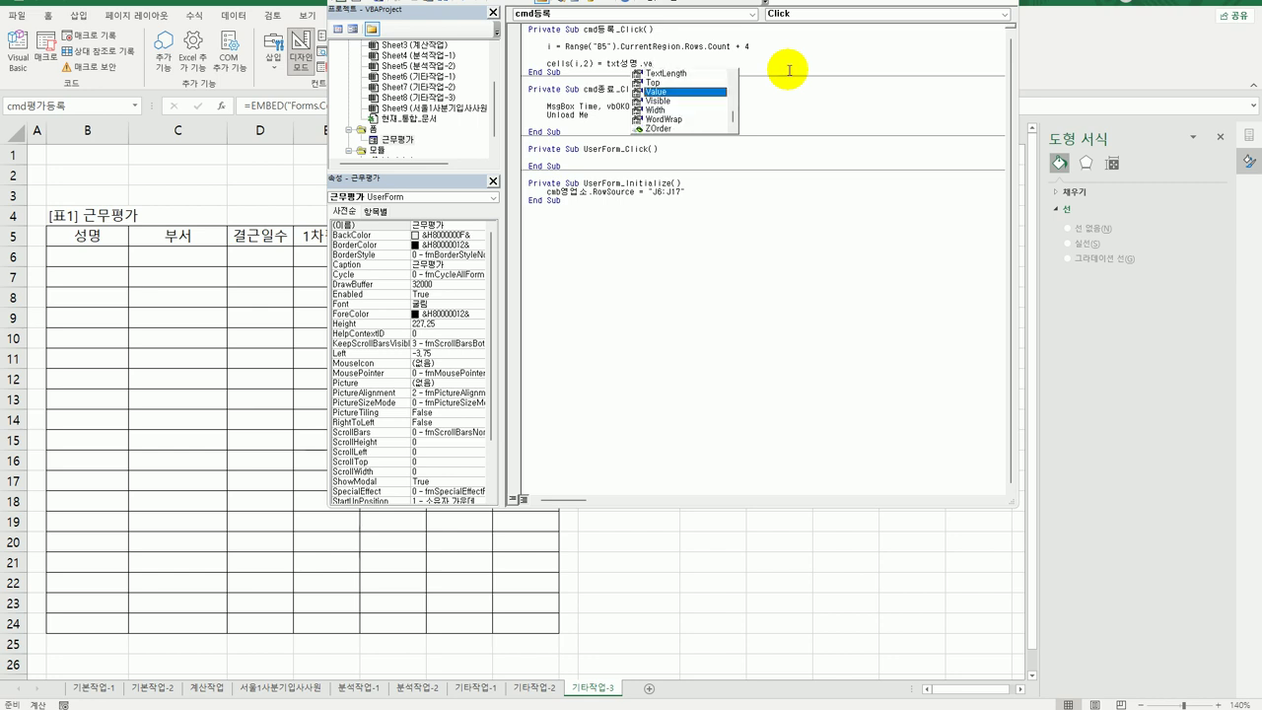
key(Tab)
click(730, 281)
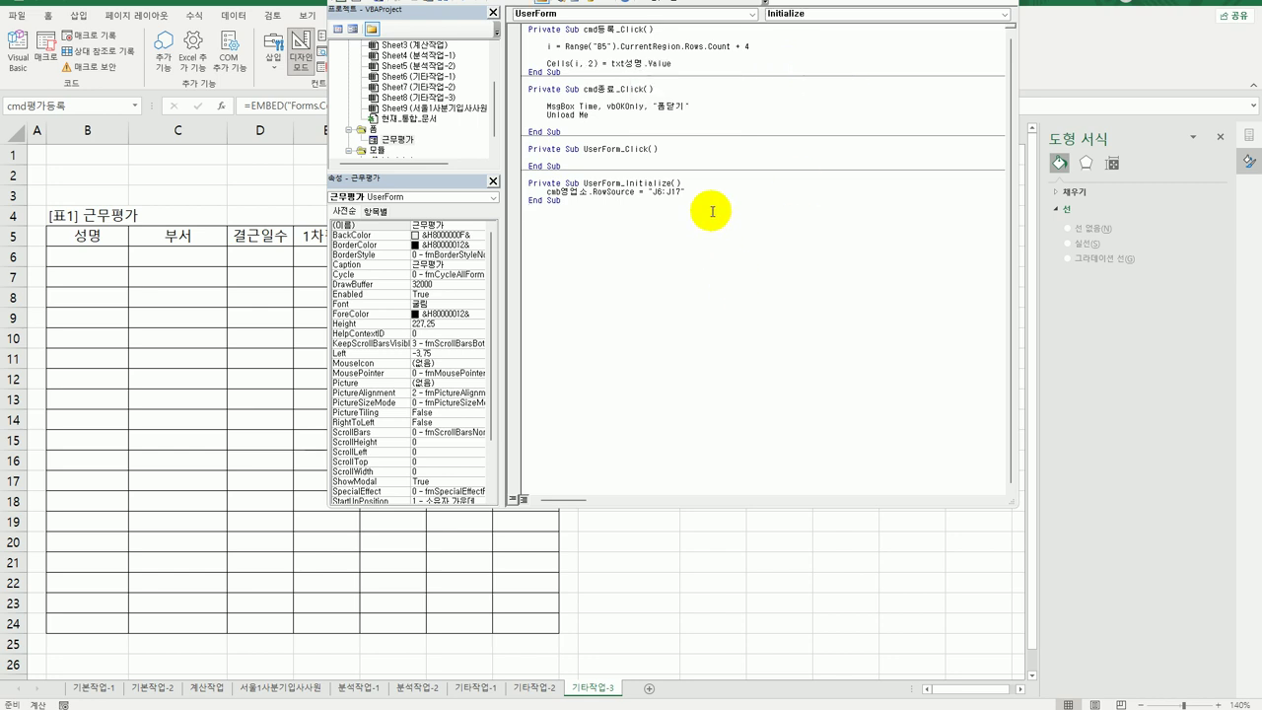
- Examine the control names of the 근무평가 form's input fields, from 성명 to 3차평가, and return to the cmd등록 code
double_click(398, 139)
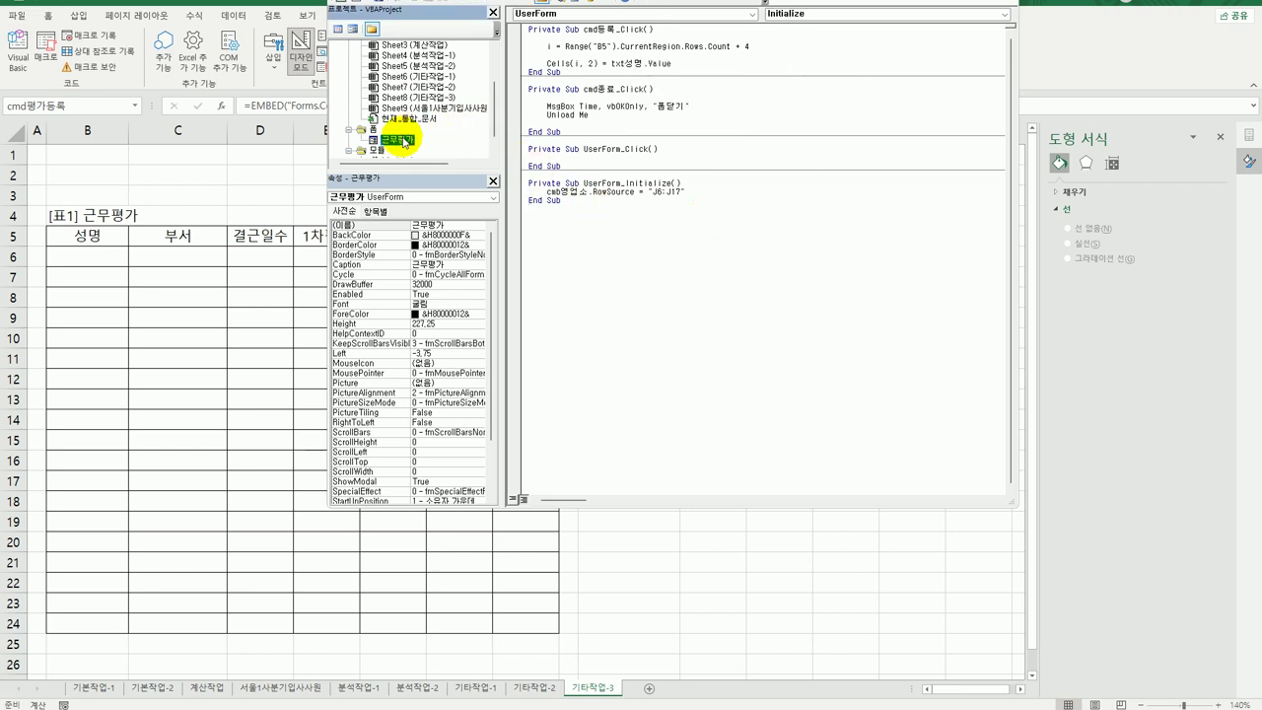
click(623, 56)
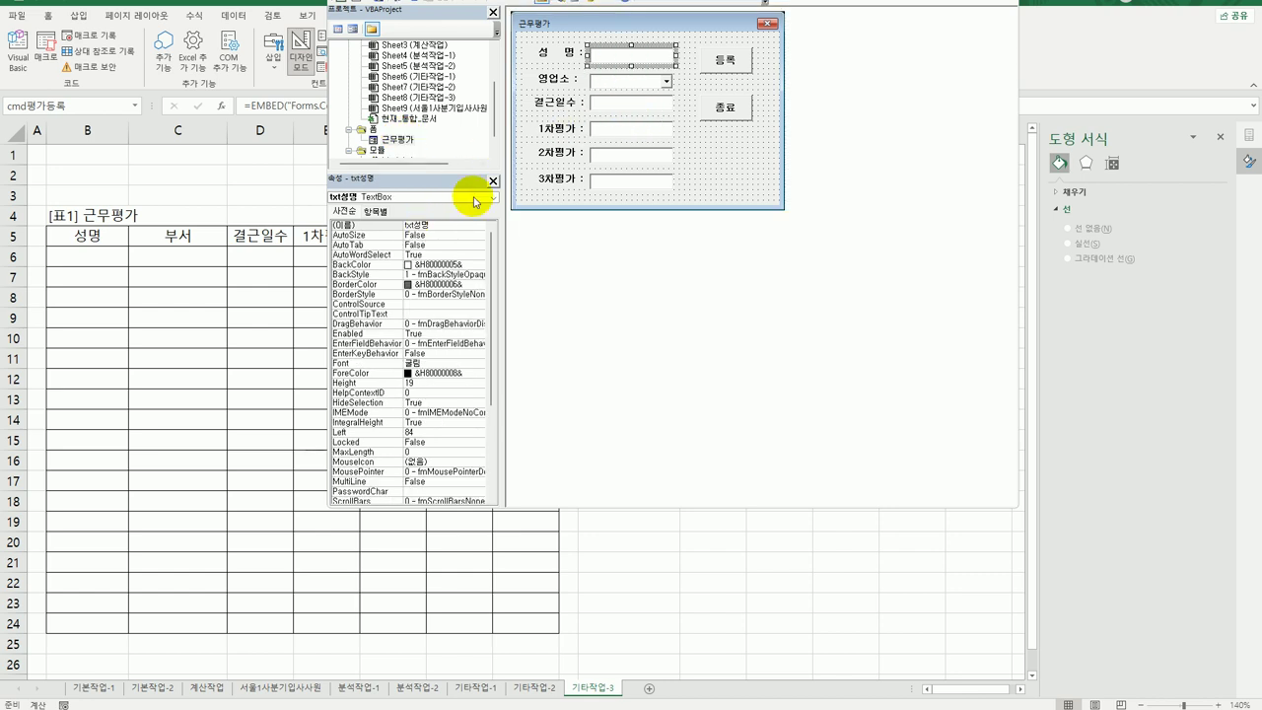
click(633, 83)
click(626, 102)
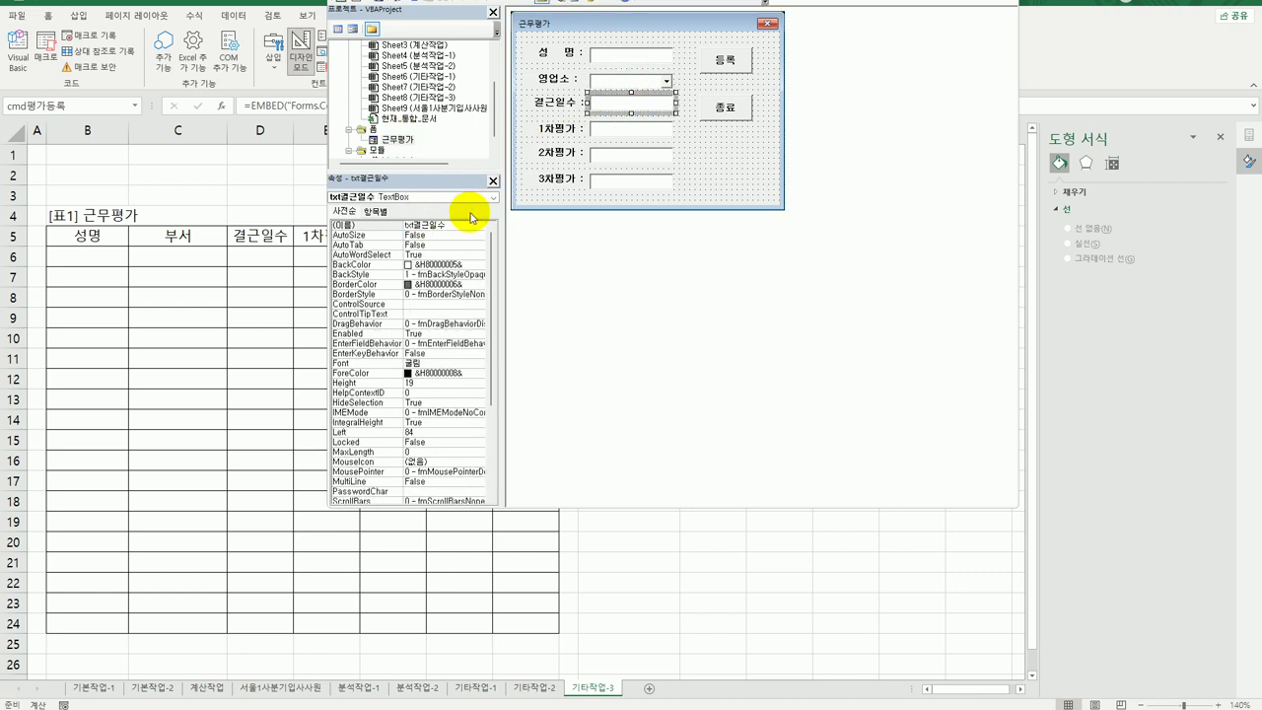
click(621, 128)
click(603, 158)
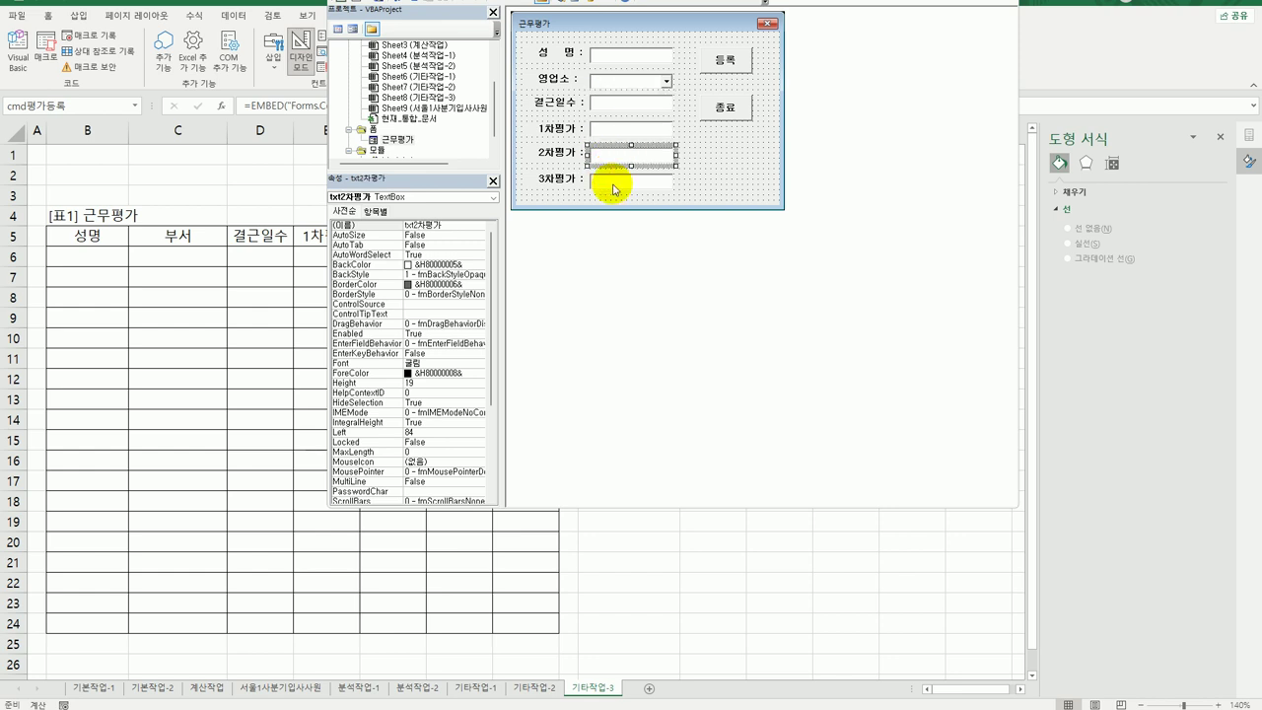
click(611, 183)
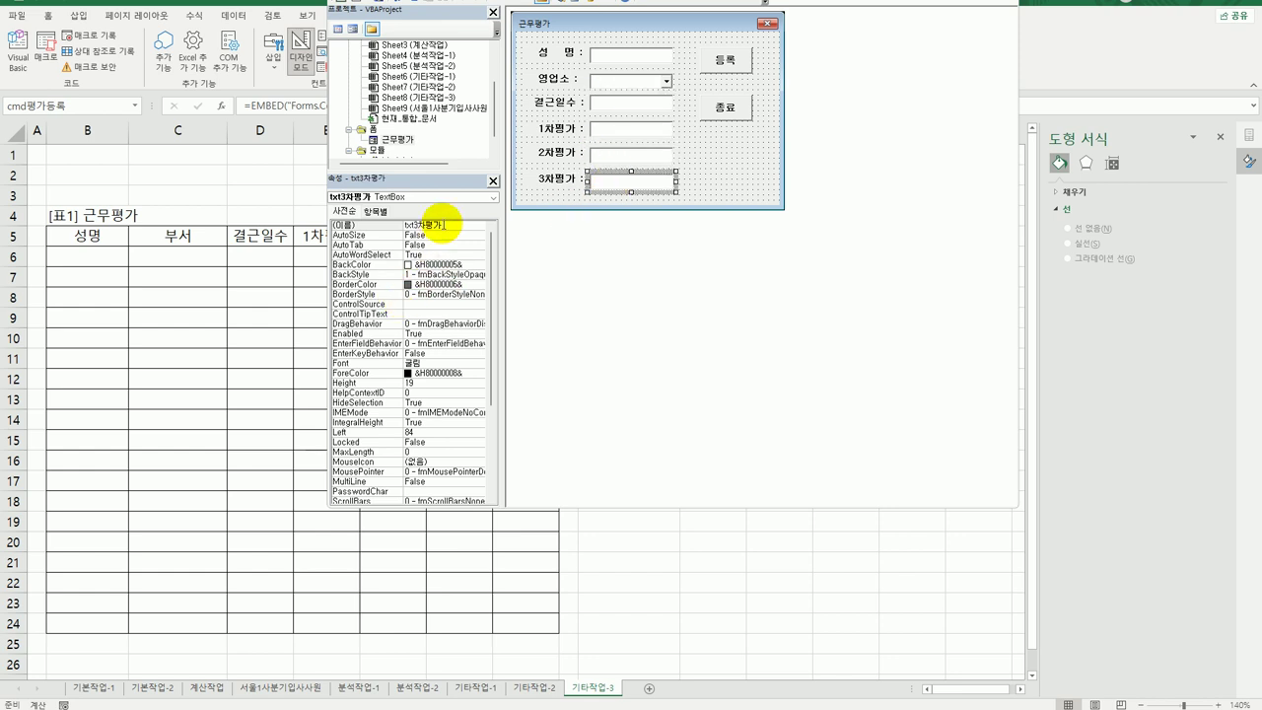
double_click(722, 61)
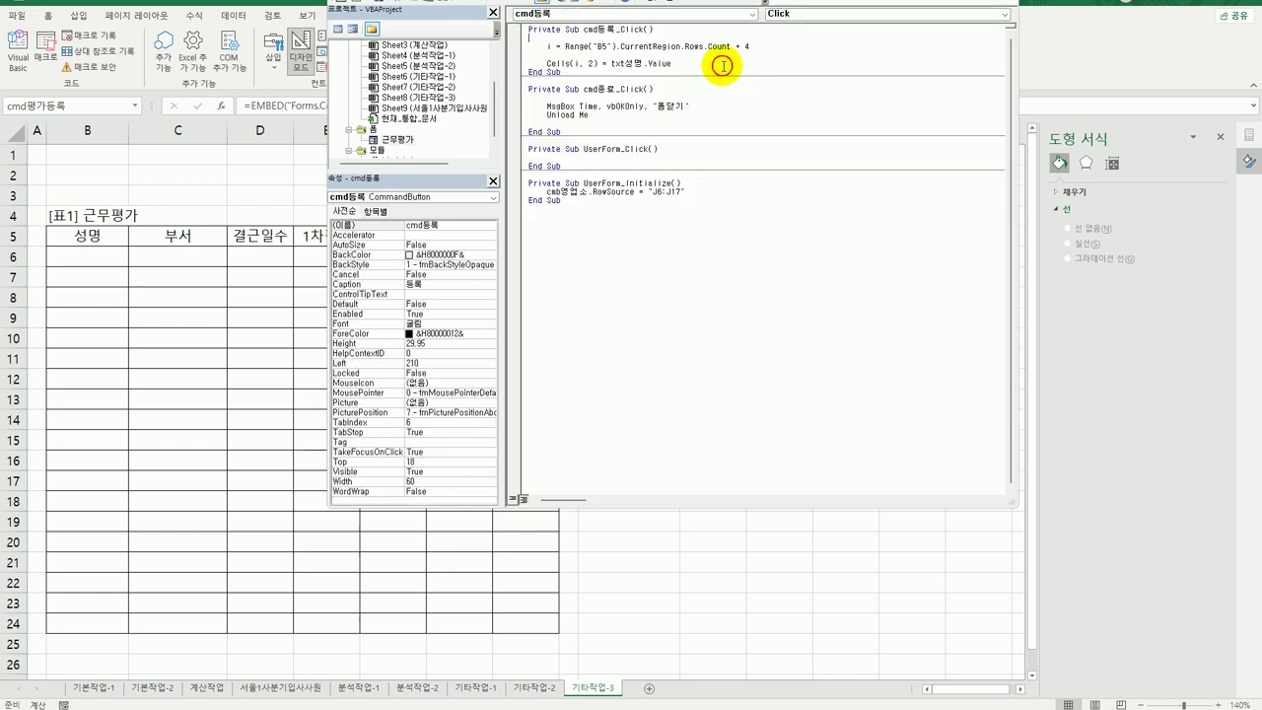
- Copy the Cells(i, 2) = txt성명.Value line and paste five copies directly below it
click(700, 64)
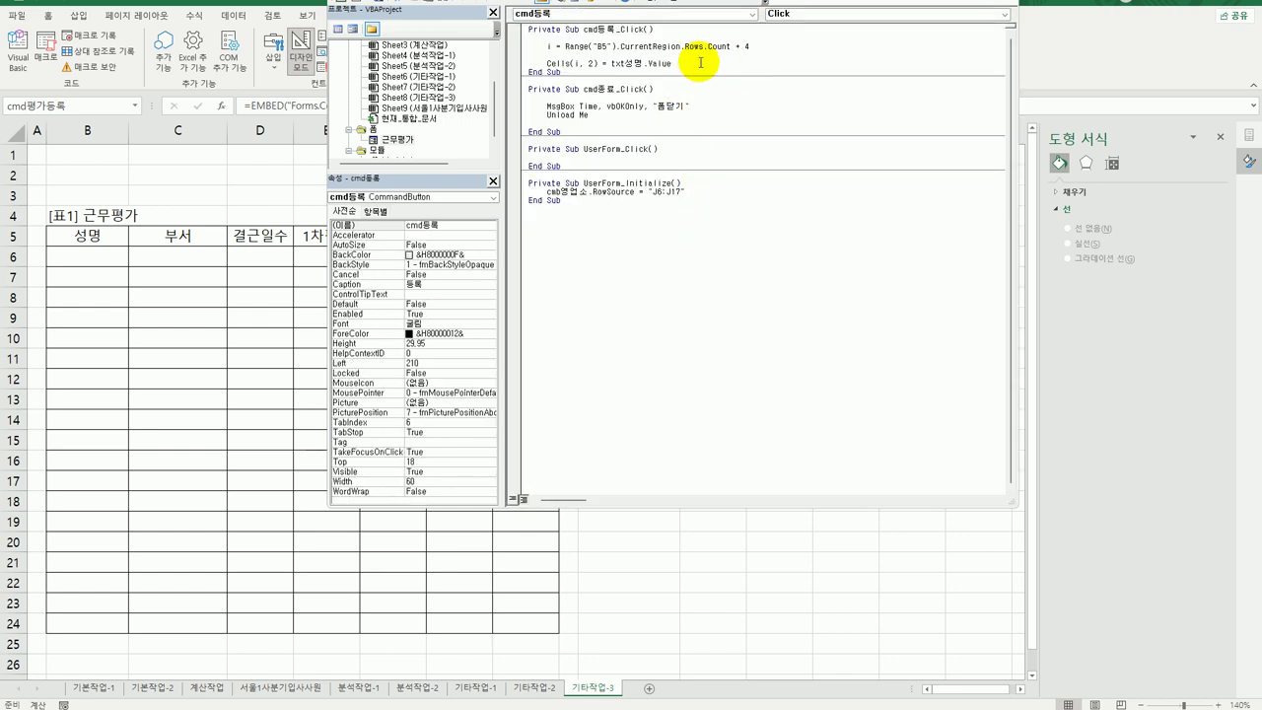
key(shift+Home)
key(ctrl+c)
click(700, 63)
key(Return)
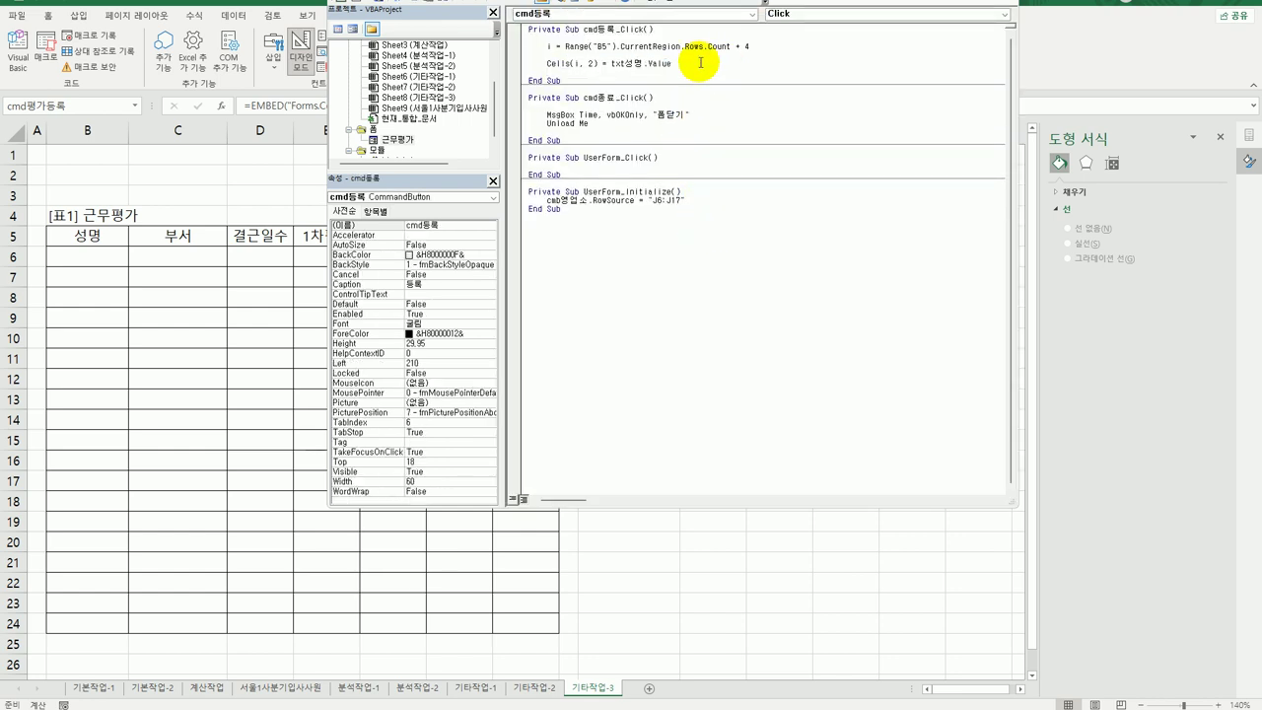
key(ctrl+v)
key(Return)
key(ctrl+v)
key(Return)
key(ctrl+v)
key(Return)
key(ctrl+v)
key(Return)
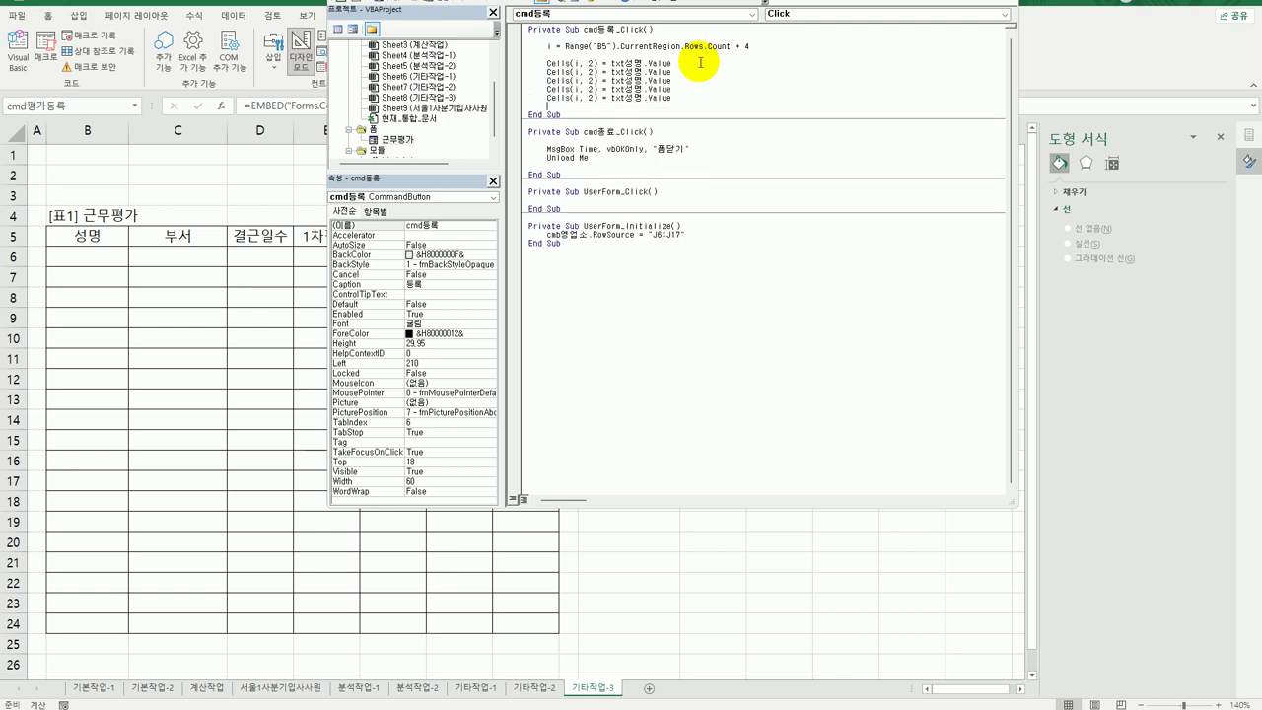
key(Return)
key(ctrl+v)
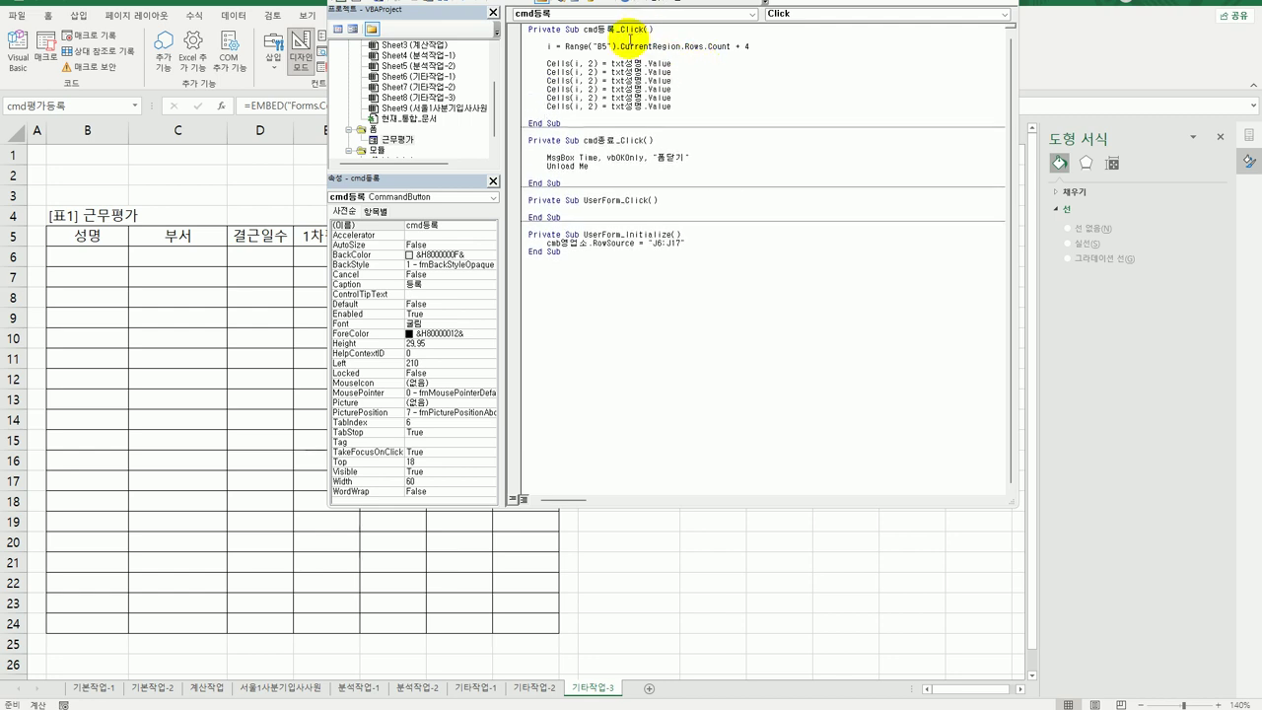
- Renumber the column indexes of the five copied Cells lines to 3, 4, 5, 6 and 7
double_click(588, 72)
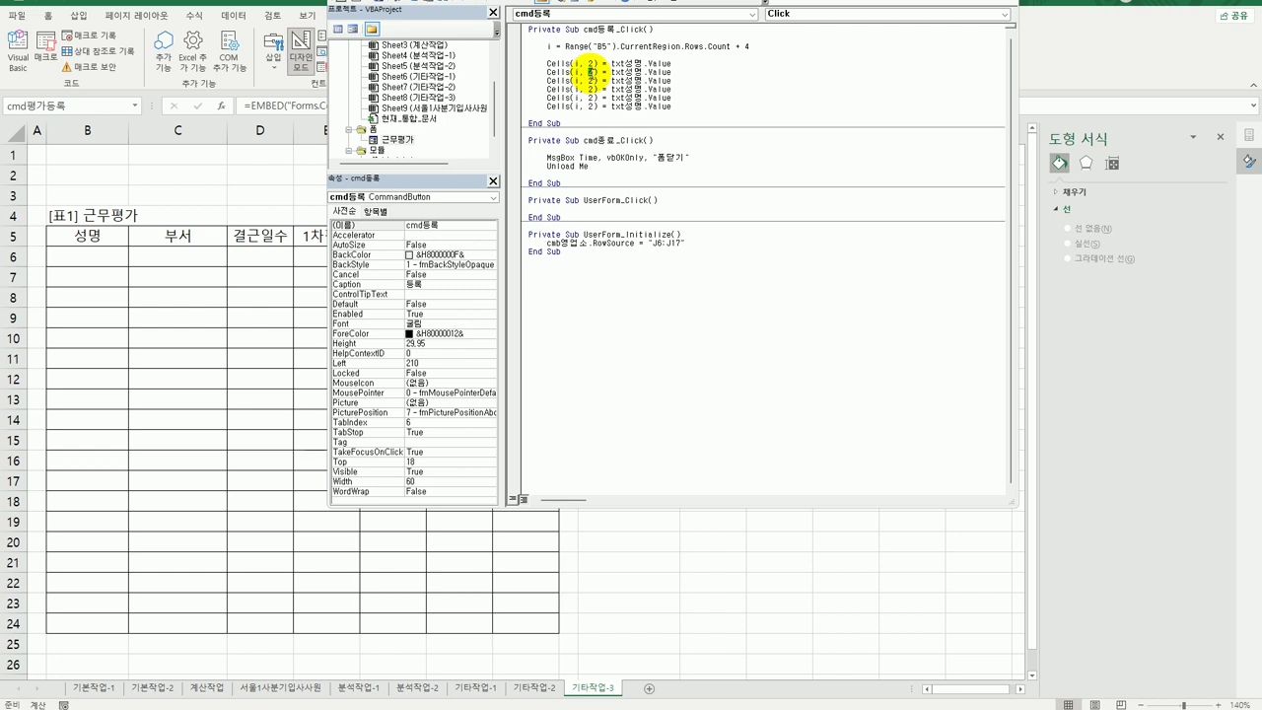
text(3)
double_click(590, 81)
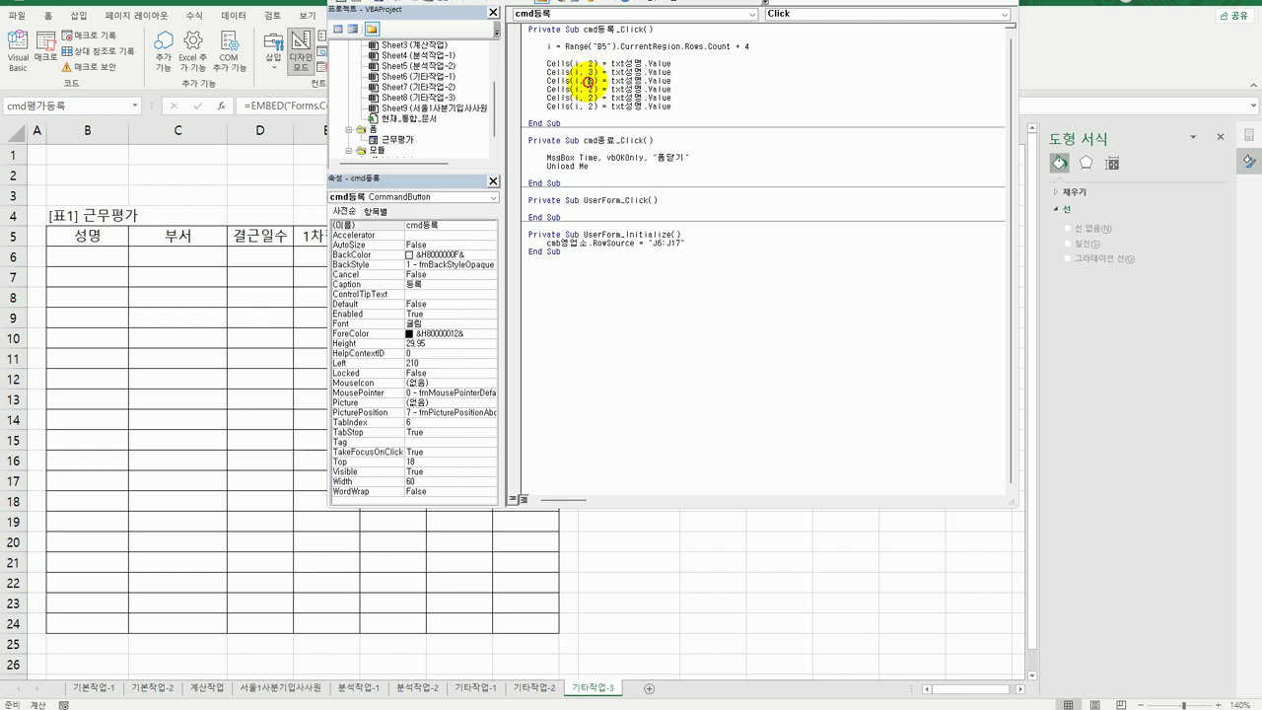
text(4)
double_click(591, 89)
text(5)
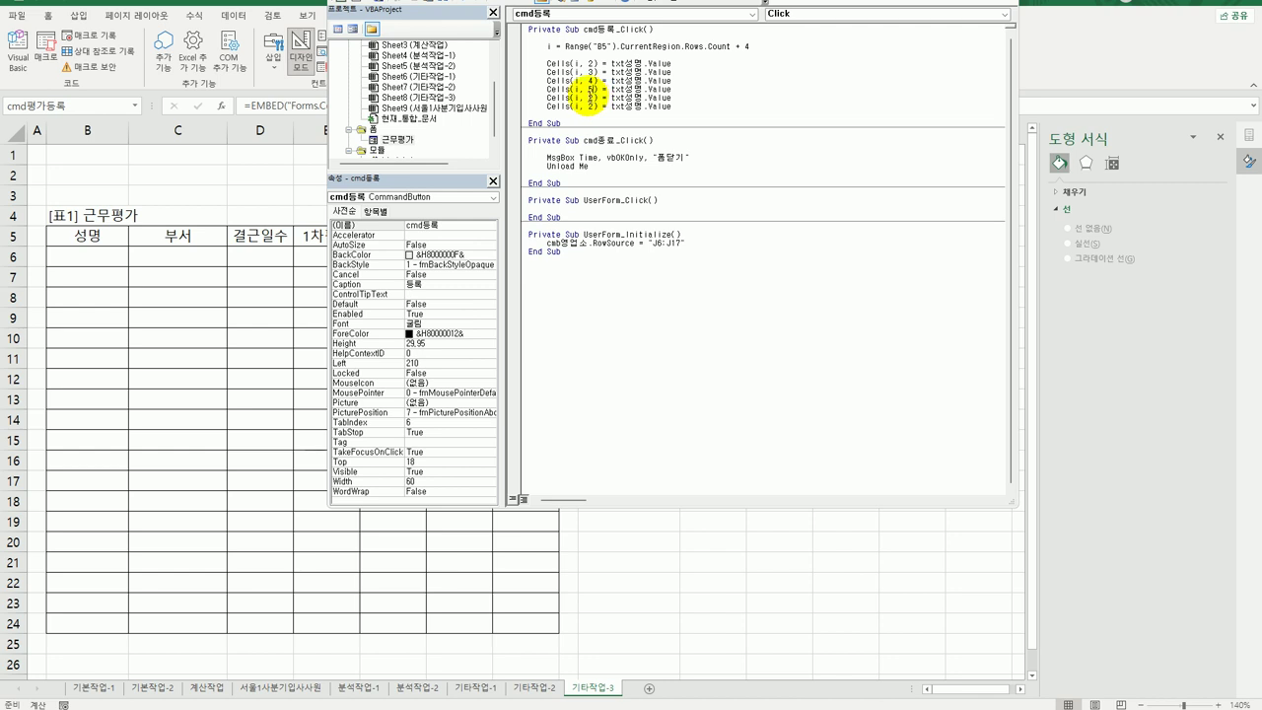
double_click(591, 97)
text(6)
double_click(590, 106)
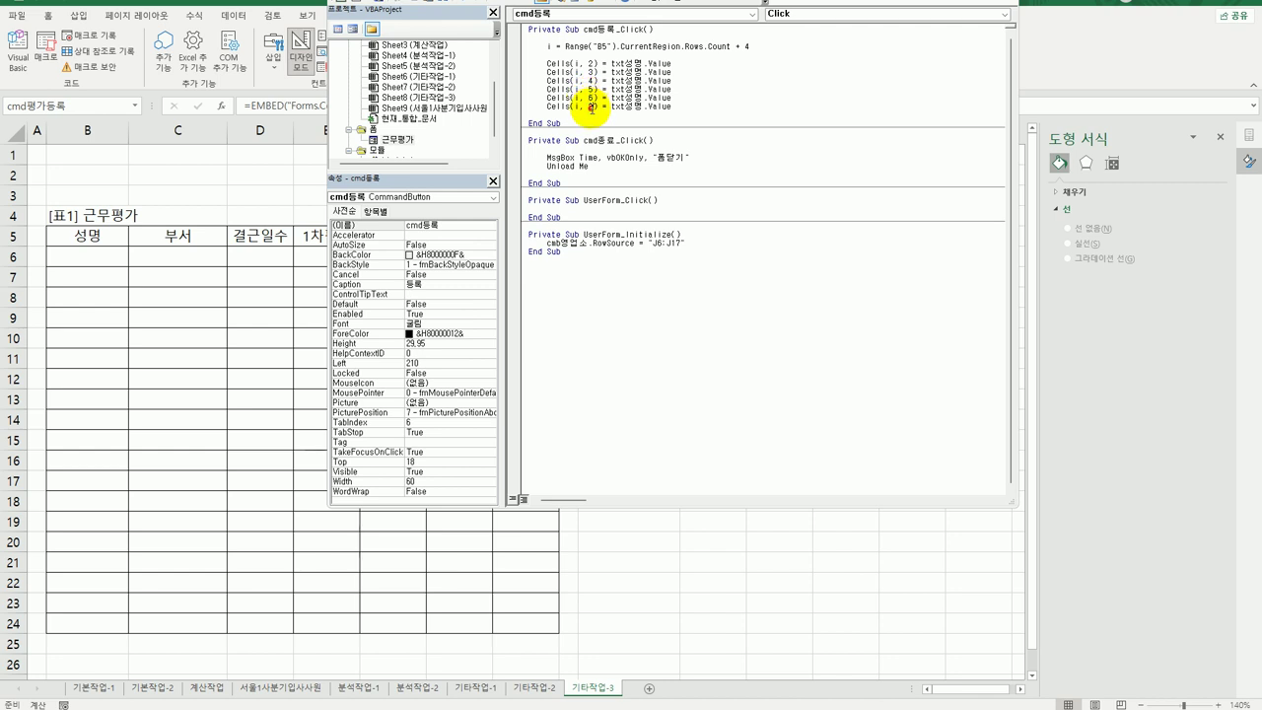
text(7)
- Add one more assignment line at the end of the list, Cells(i, 8) = txt성명.Value
click(679, 107)
key(Return)
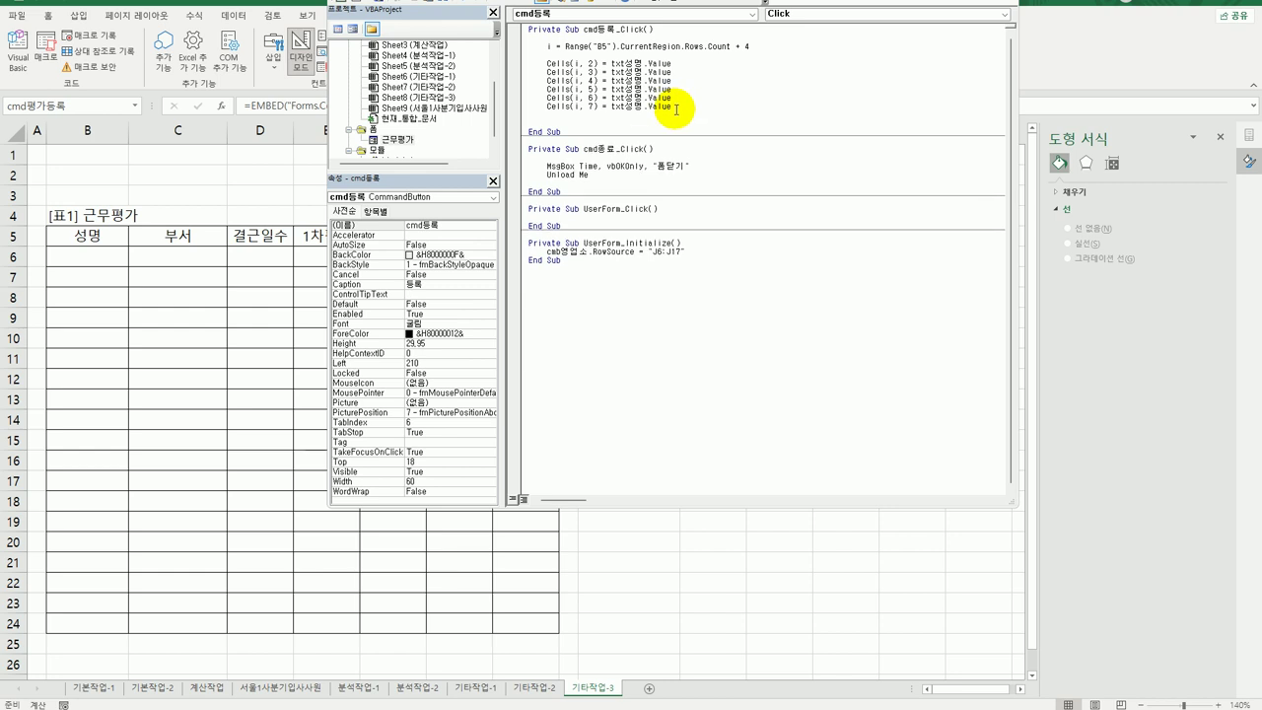
text(Cells(i, 7) = txt성명.Value)
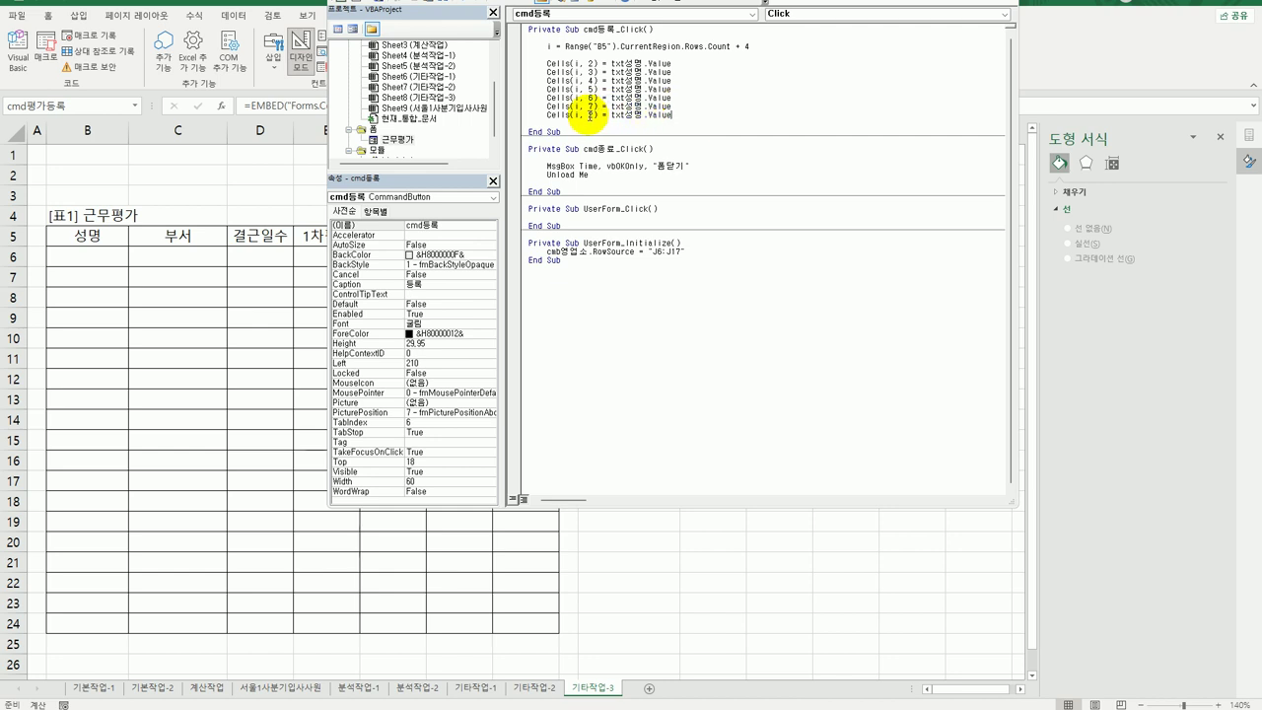
double_click(589, 114)
text(8)
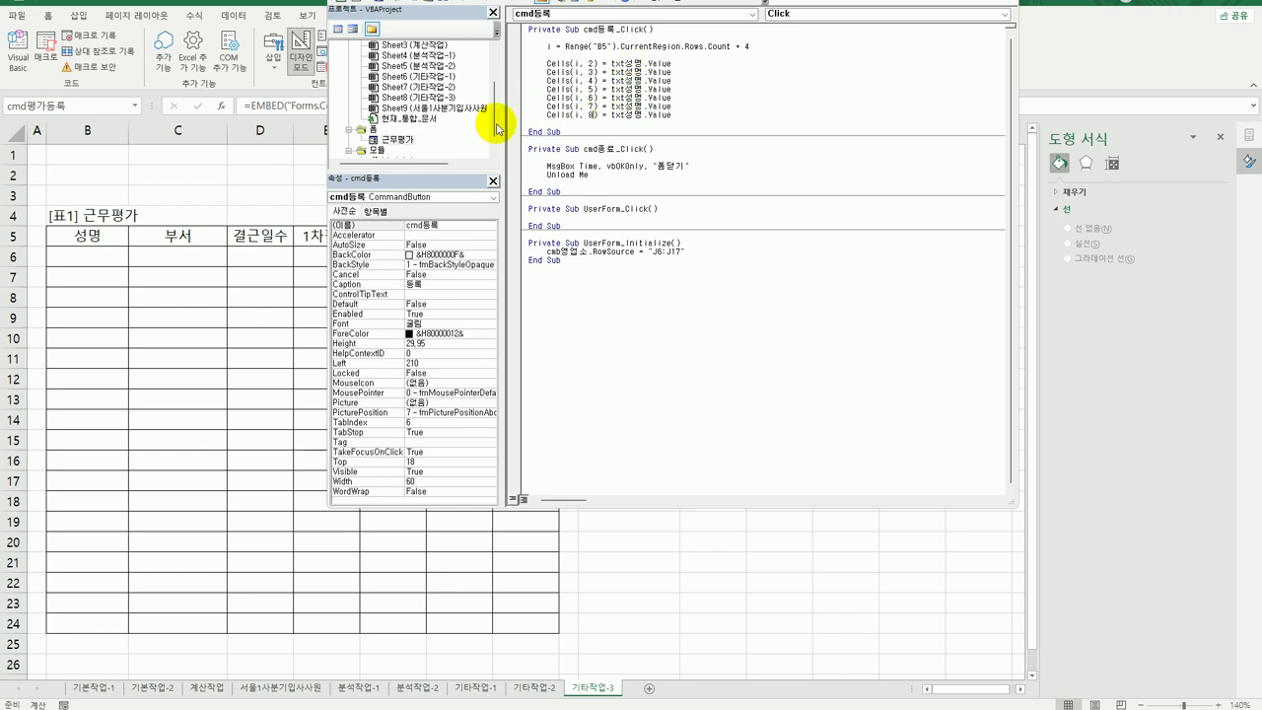
- Check the form's controls and change the source of the Cells(i, 3) line to cmb영업소.Value
double_click(399, 139)
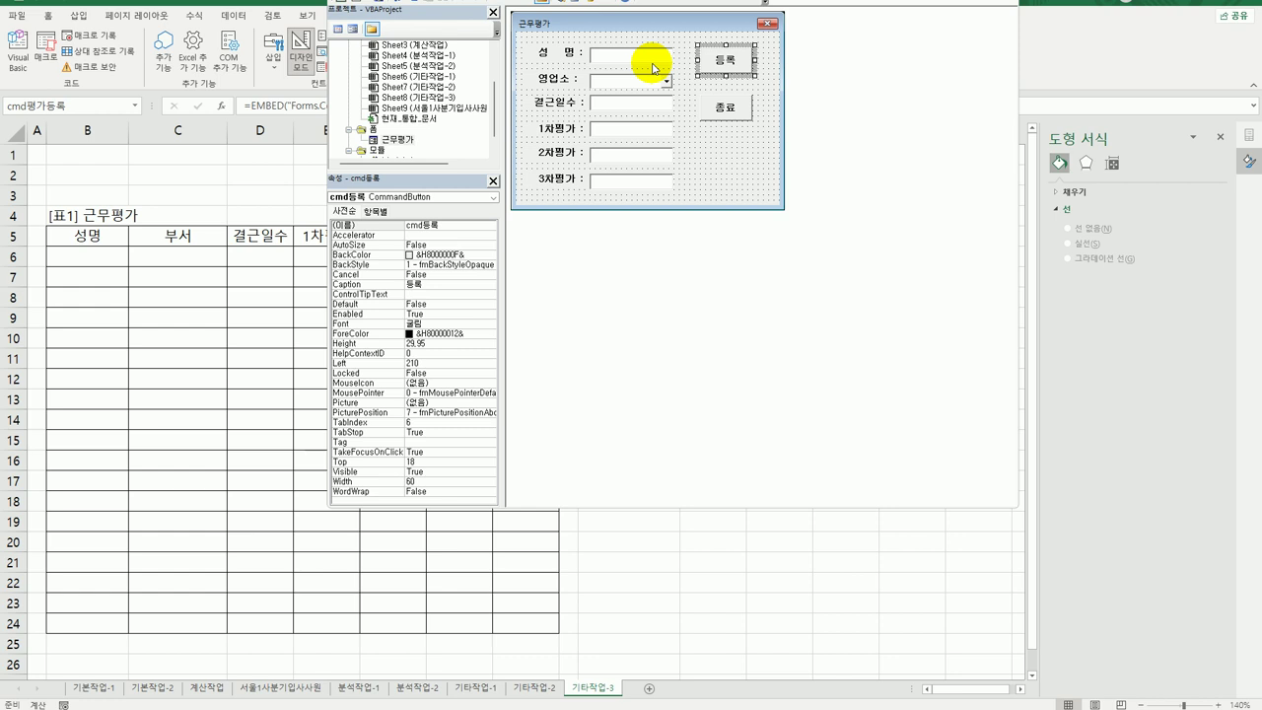
double_click(726, 61)
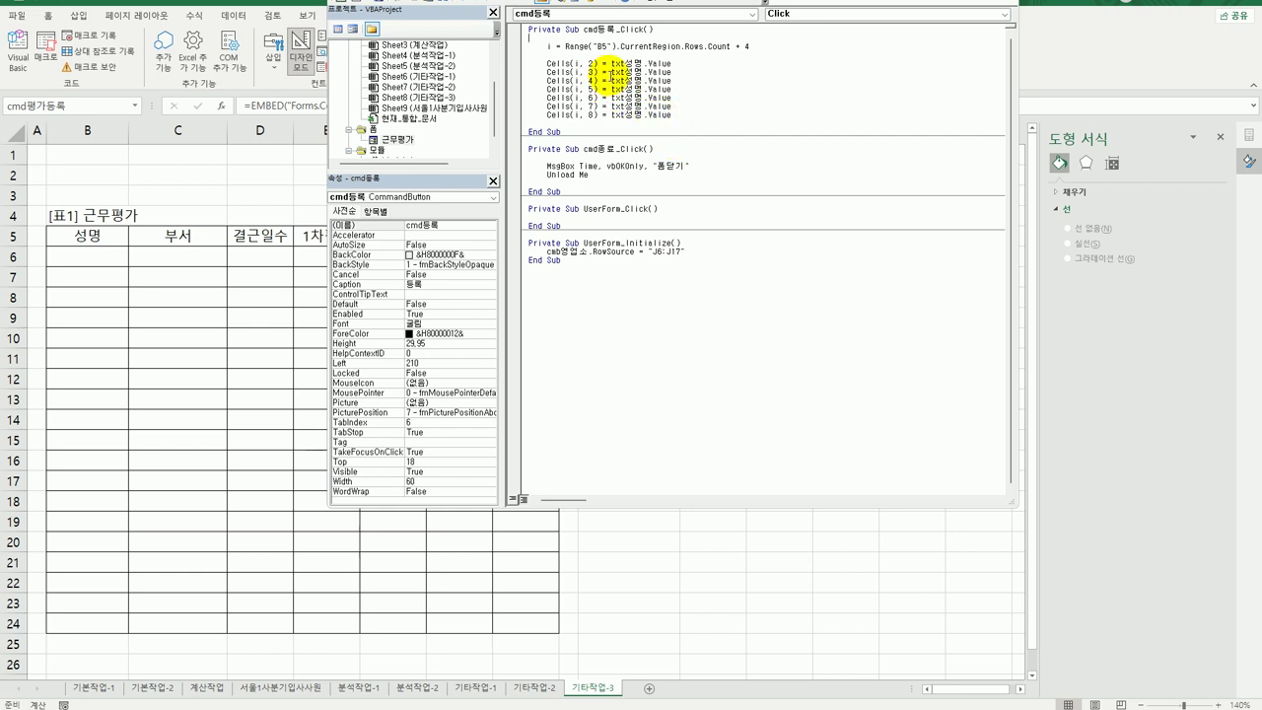
text(cmb)
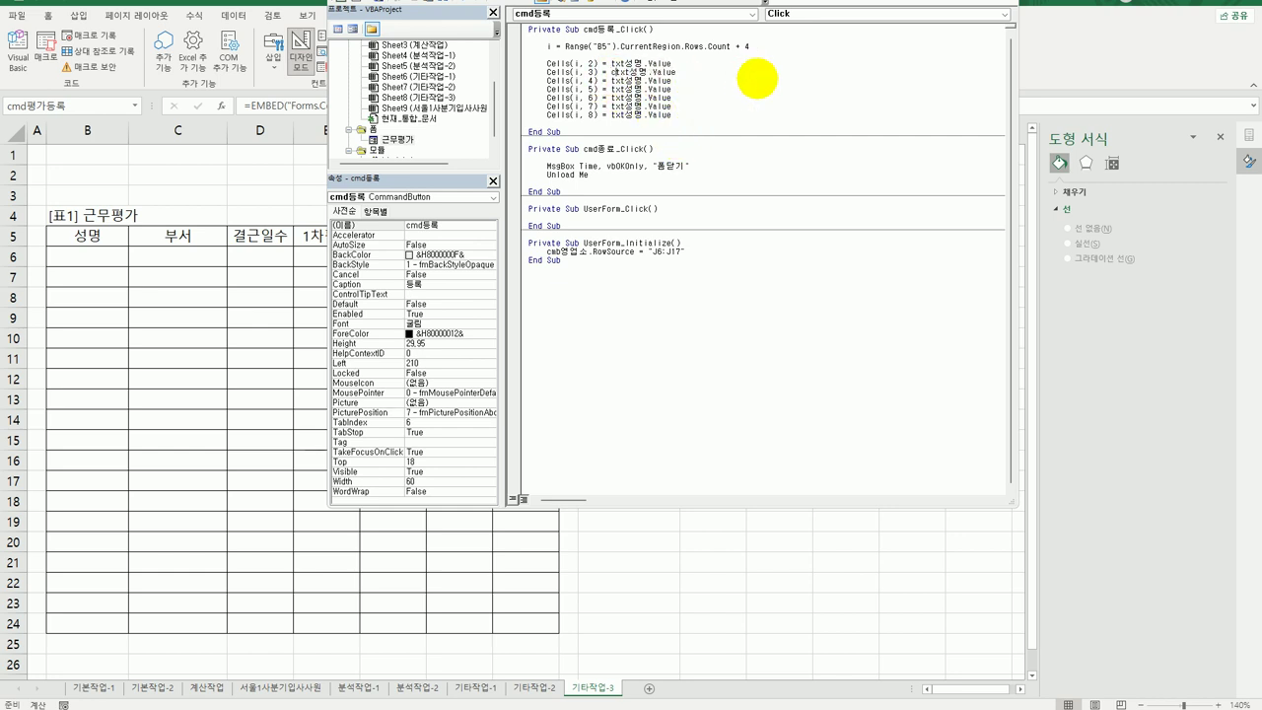
text(영업소)
key(Delete)
key(Delete)
key(Delete)
key(Delete)
key(Delete)
- Check the absence-days control's name on the form and change the source of the Cells(i, 4) line to txt결근일수.Value
key(Down)
key(shift+Left)
key(shift+Left)
text(결근)
click(398, 141)
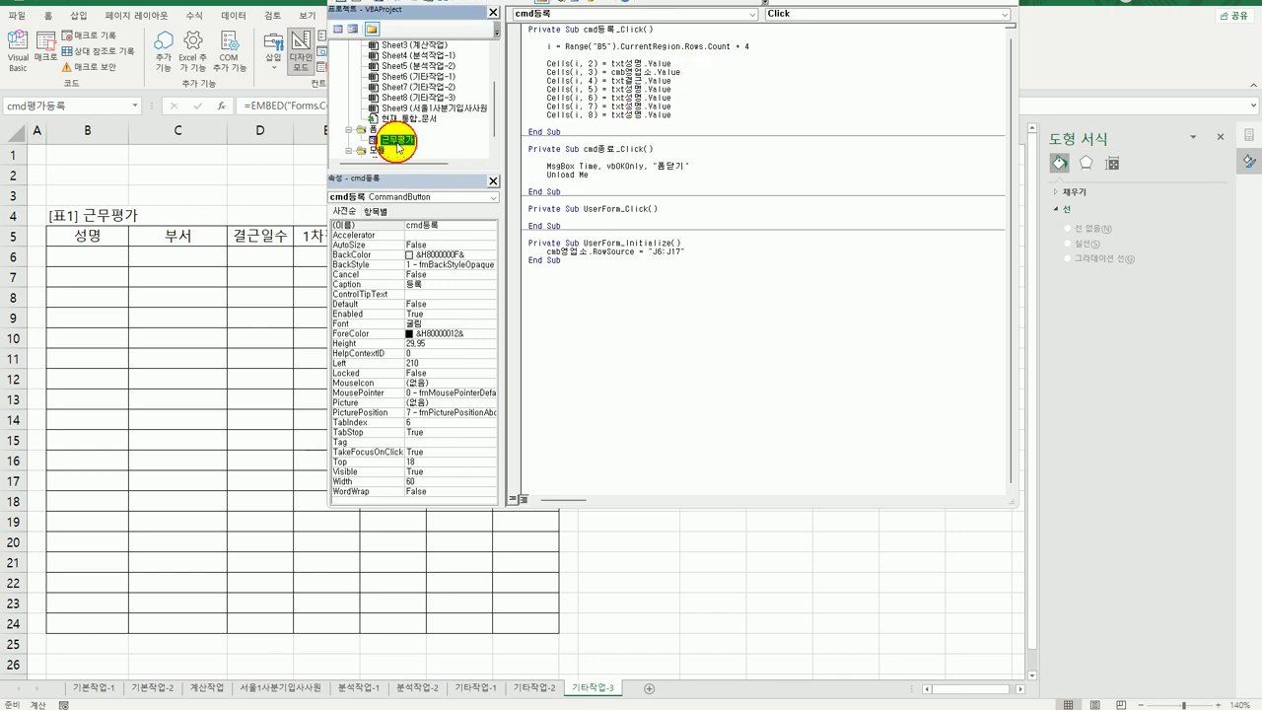
double_click(397, 141)
click(597, 99)
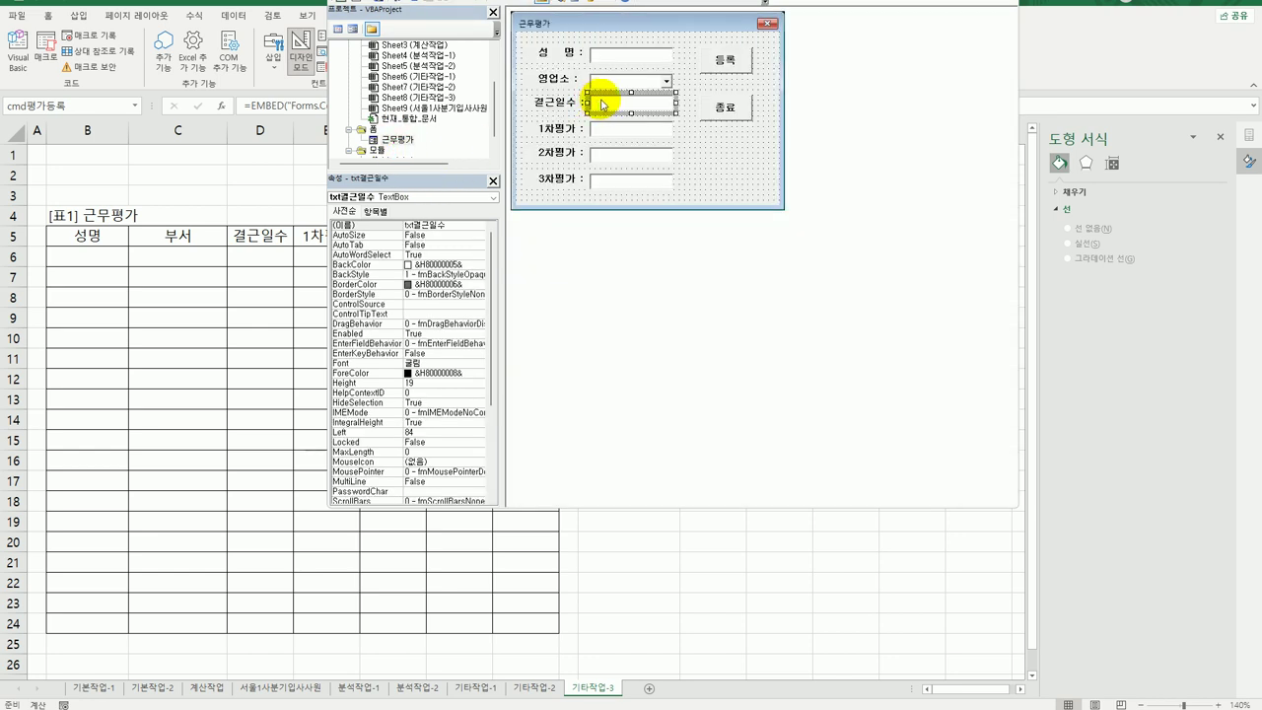
double_click(726, 59)
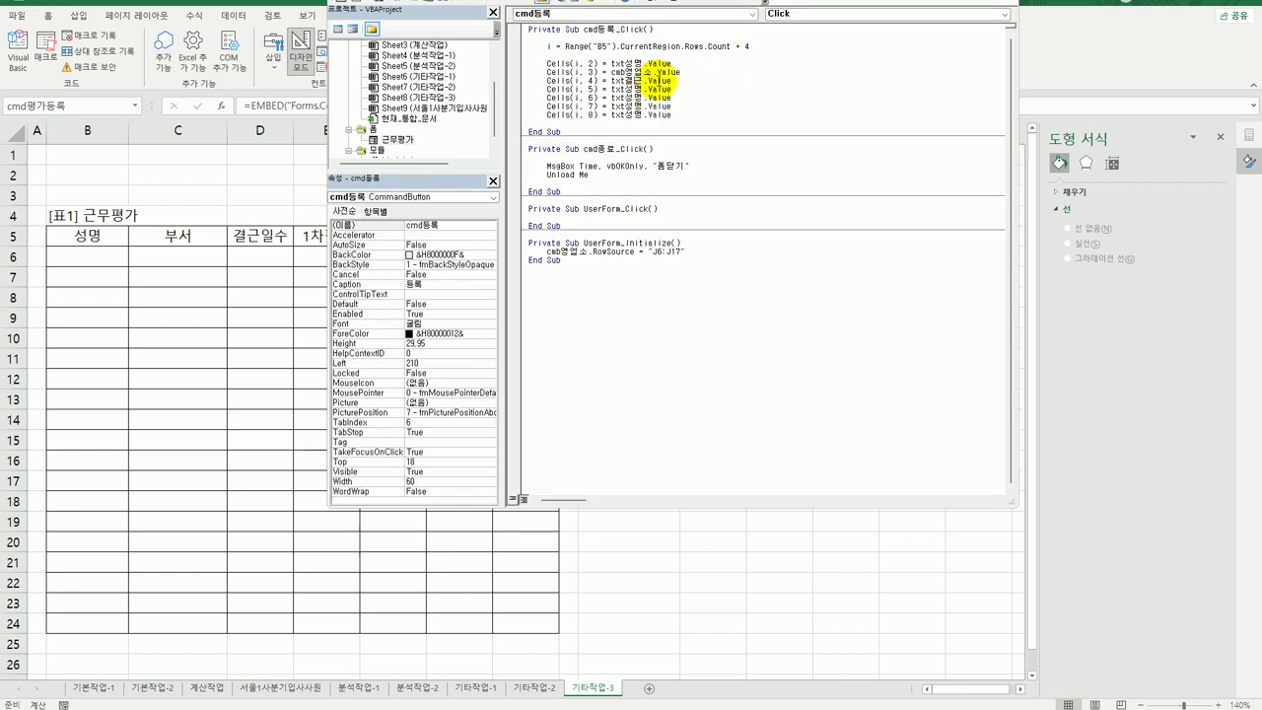
click(648, 81)
text(일수)
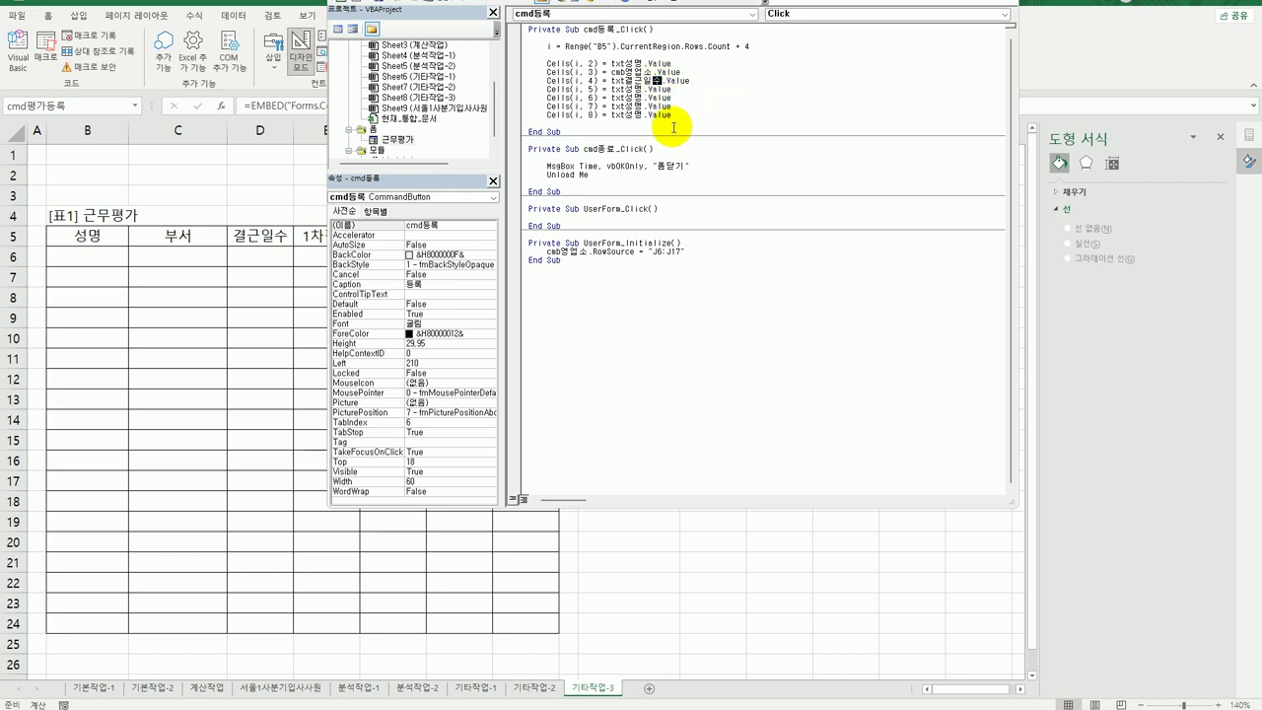
- Change the sources of the Cells(i, 5), Cells(i, 6) and Cells(i, 7) lines to txt1차평가.Value, txt2차평가.Value and txt3차평가.Value
click(667, 96)
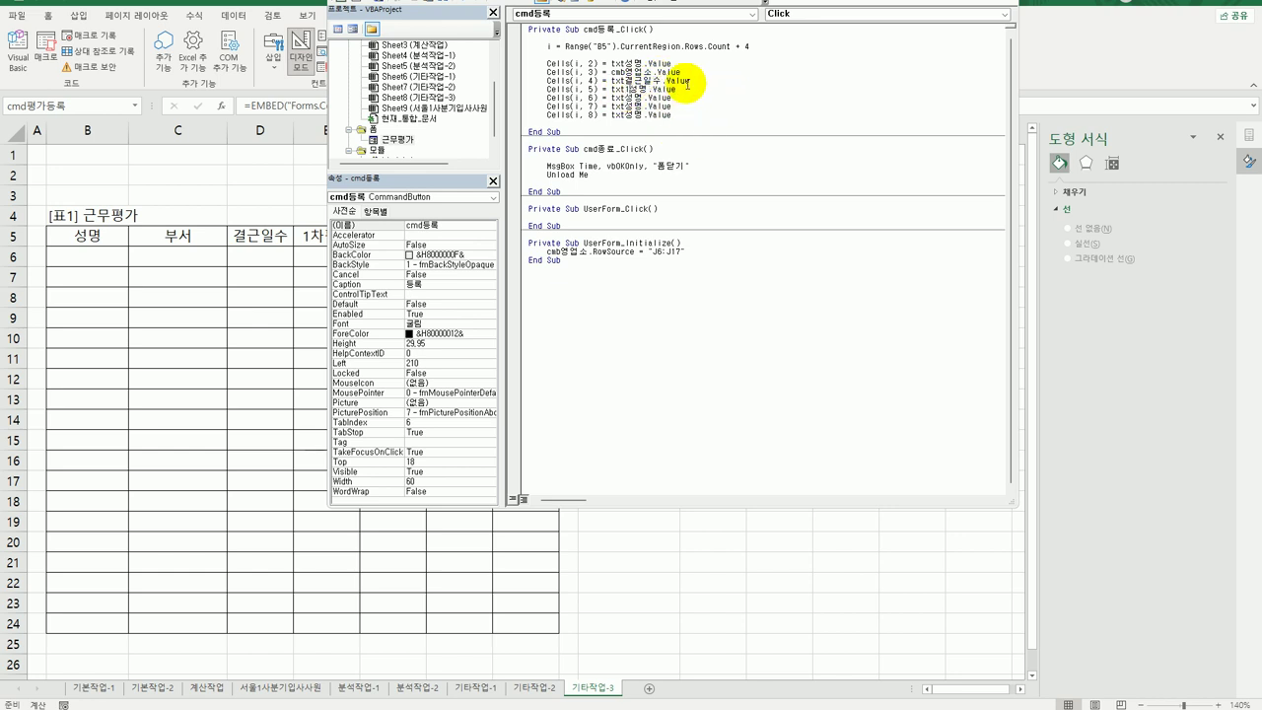
text(1차평가)
key(Delete)
key(Delete)
key(Down)
key(shift+Left)
key(shift+Left)
text(2차평가)
key(Down)
key(shift+Left)
key(shift+Left)
text(3차평가)
- Replace the source of the Cells(i, 8) line with an Int function summing Cells(i, 5), Cells(i, 6) and Cells(i, 7)
key(Down)
key(shift+Left)
key(shift+Left)
key(shift+Left)
key(shift+Left)
key(shift+Left)
key(shift+Left)
key(shift+Left)
key(shift+Left)
key(shift+Left)
key(shift+Left)
key(shift+Left)
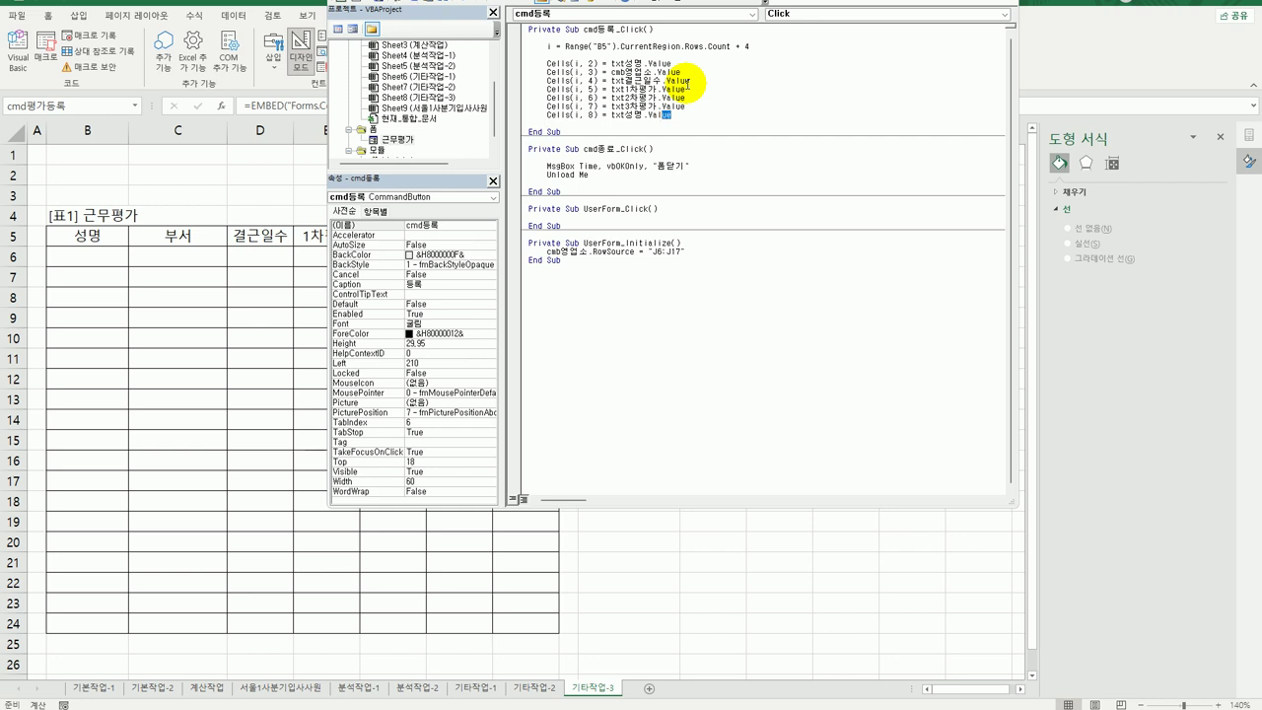
key(BackSpace)
text(F)
text(int(cells)
text((i,)
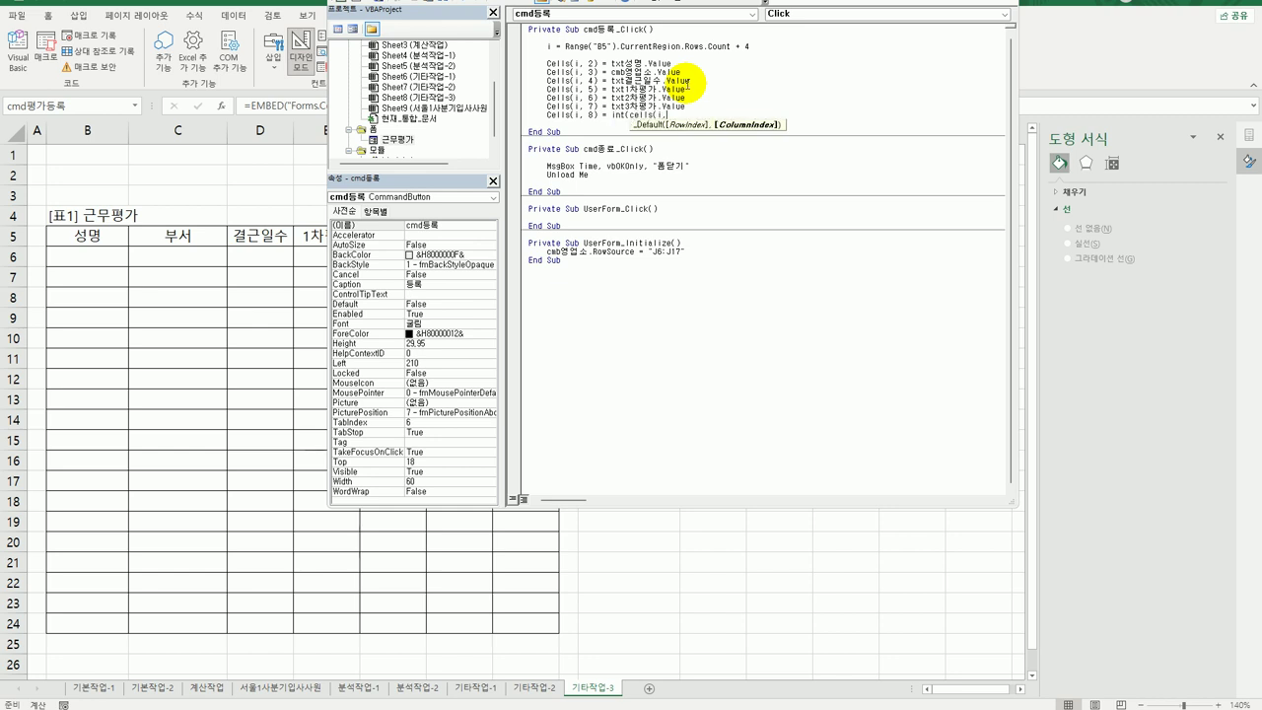
text(5) +)
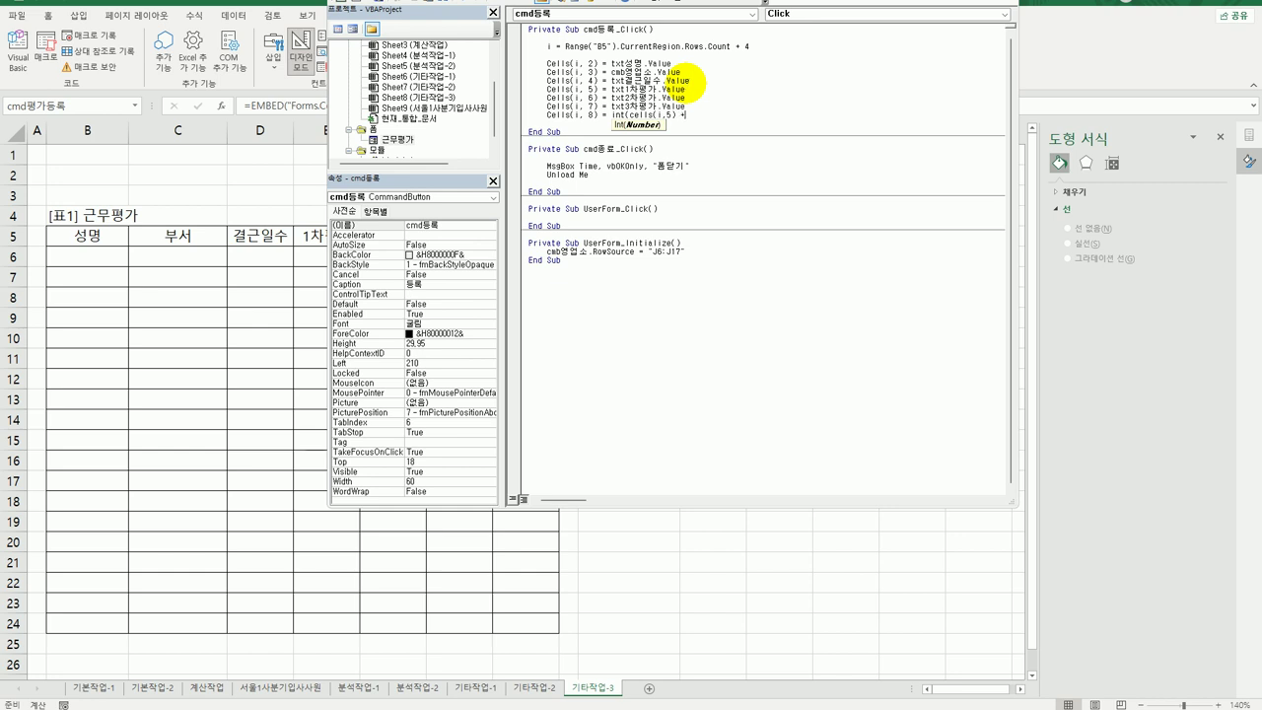
text( cells(i,)
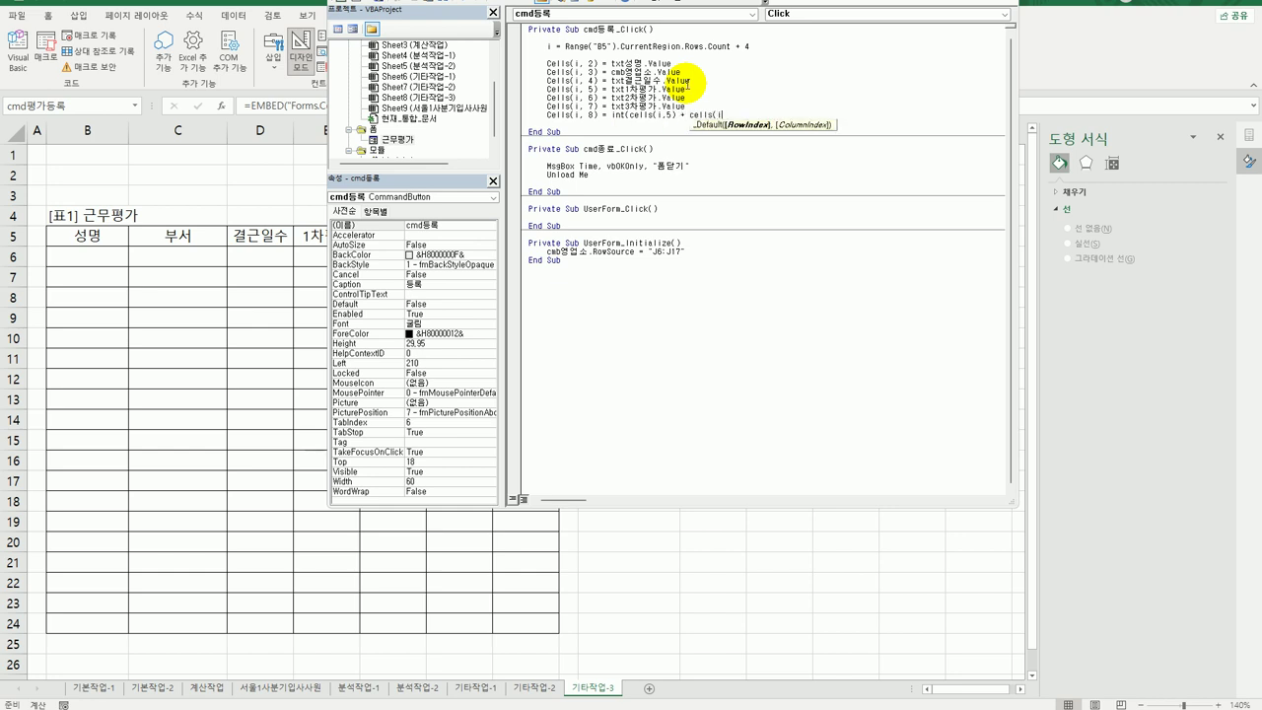
text(6) +)
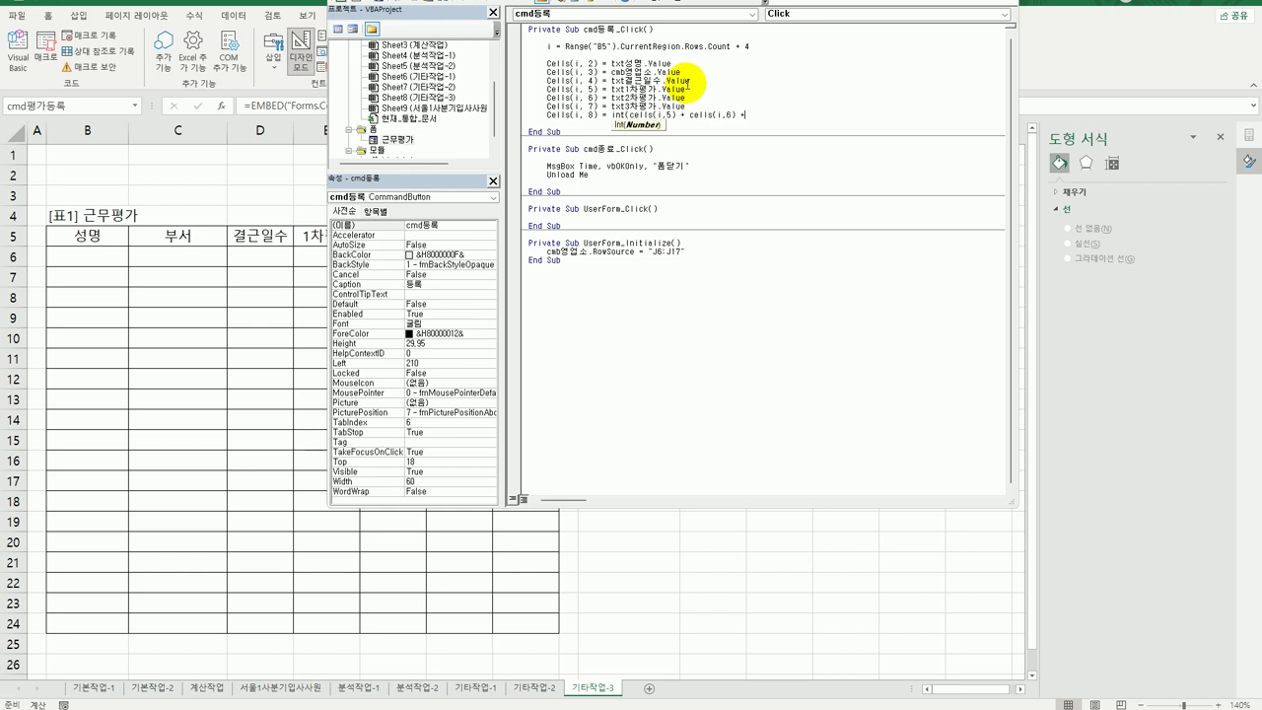
text( cells(i,7)
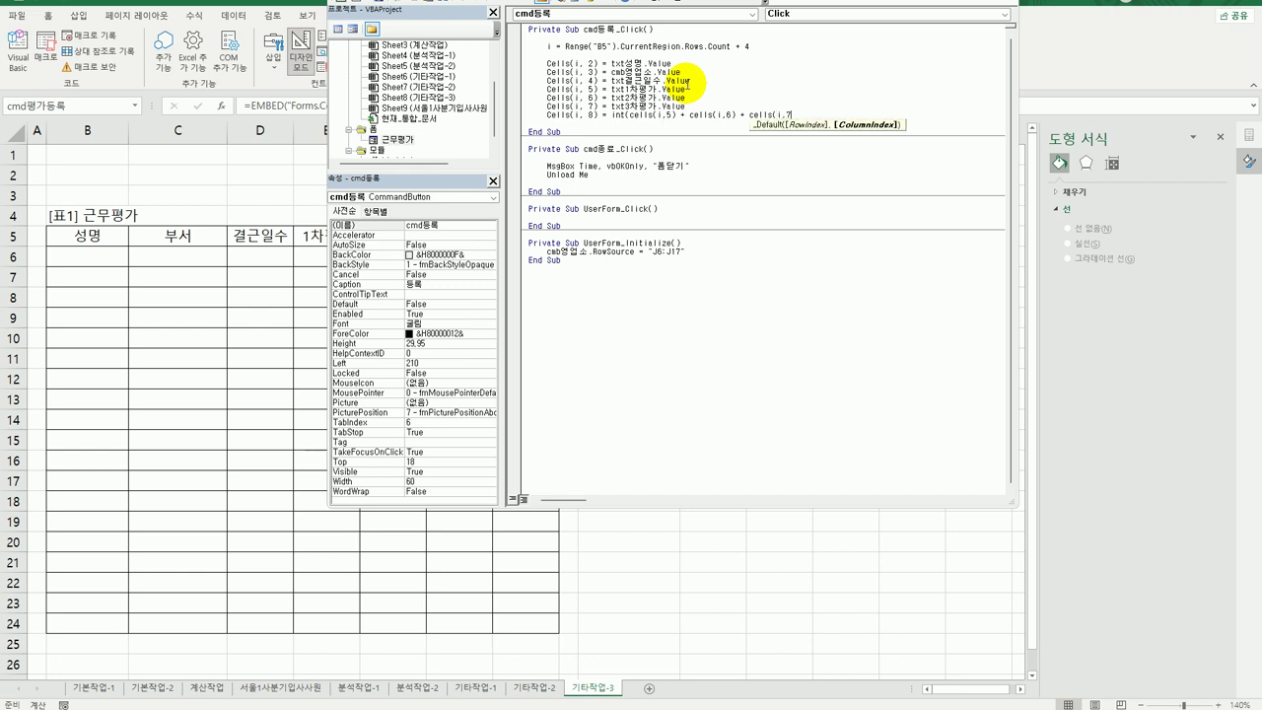
text())
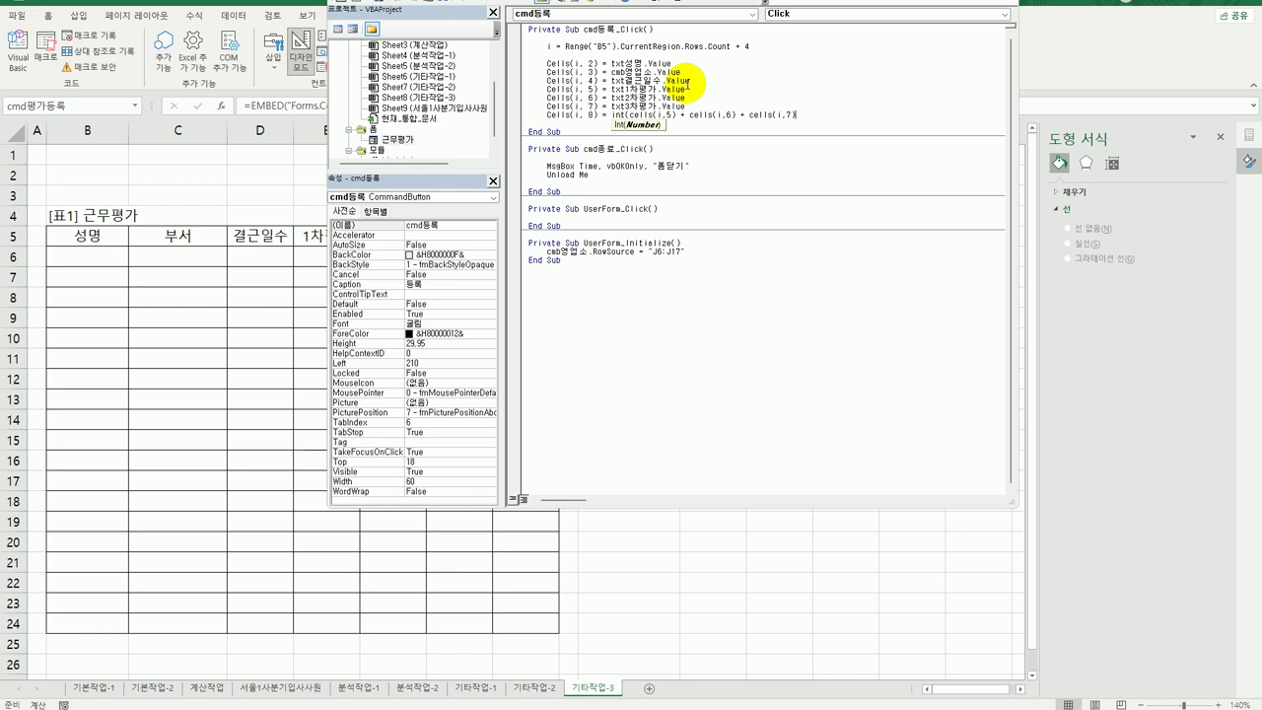
- Enclose the sum inside Int in parentheses and divide it by 3 to complete the average formula
click(632, 114)
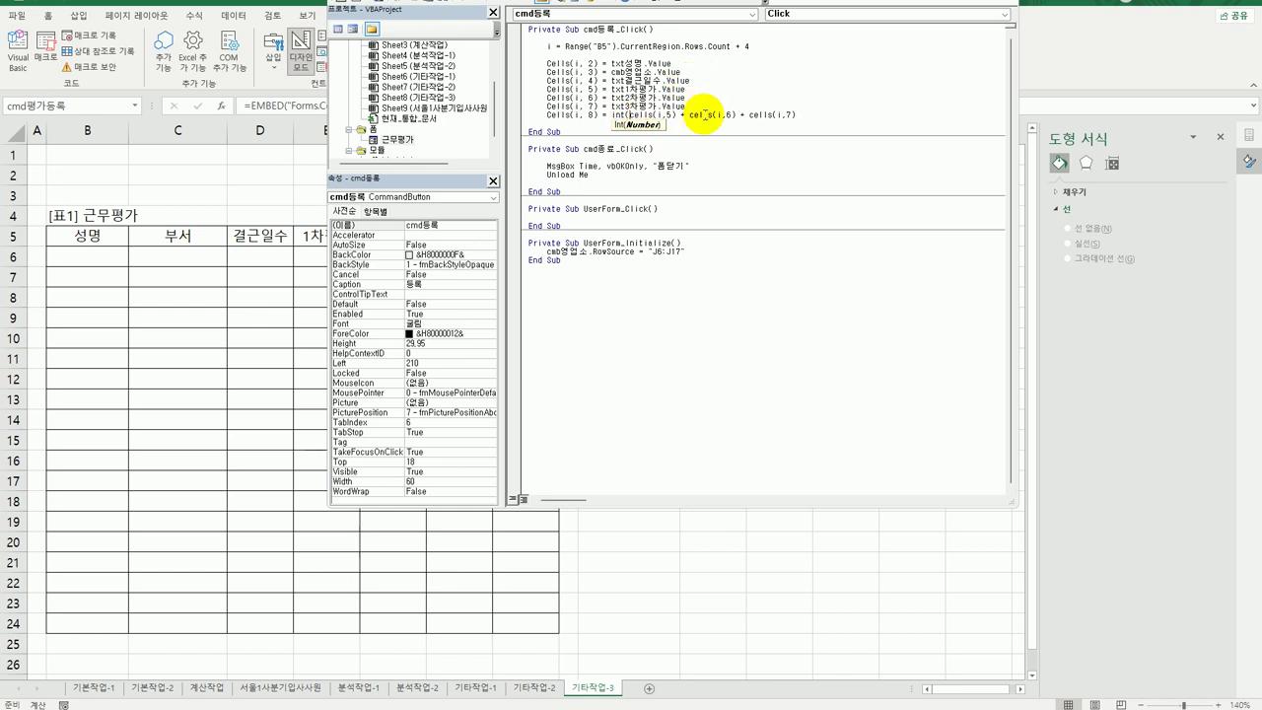
text(()
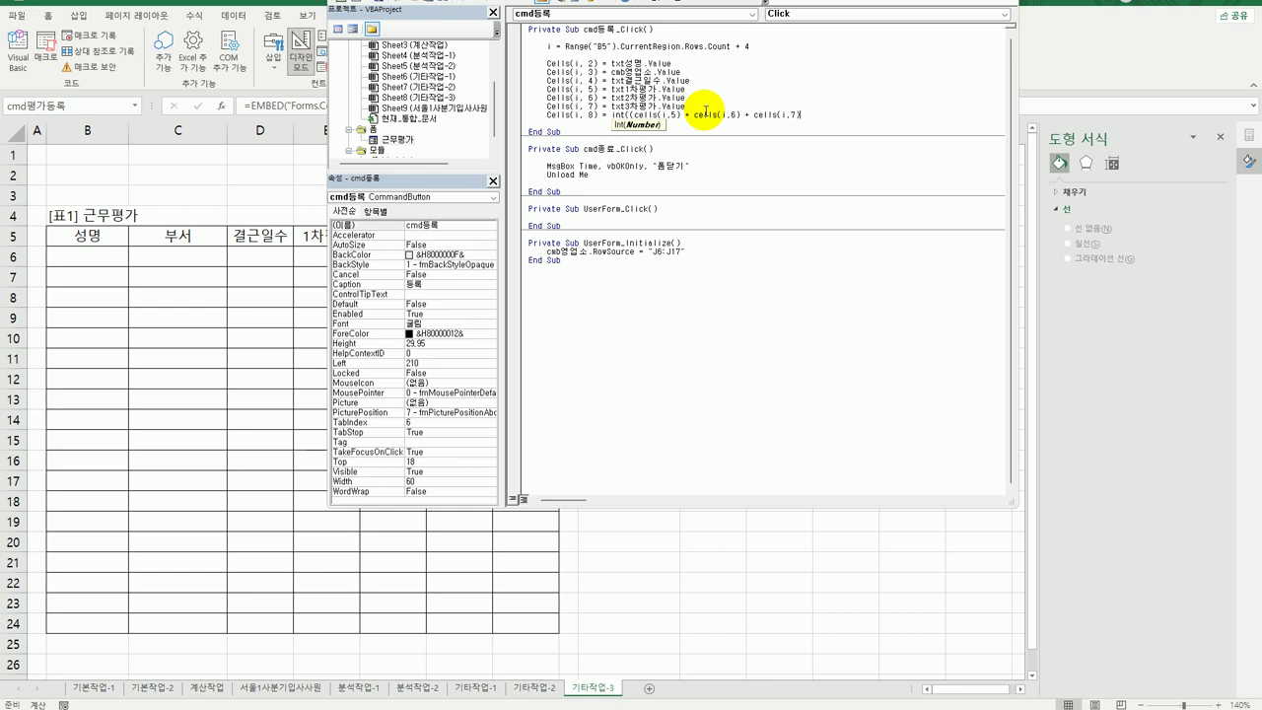
text(/3))
click(612, 131)
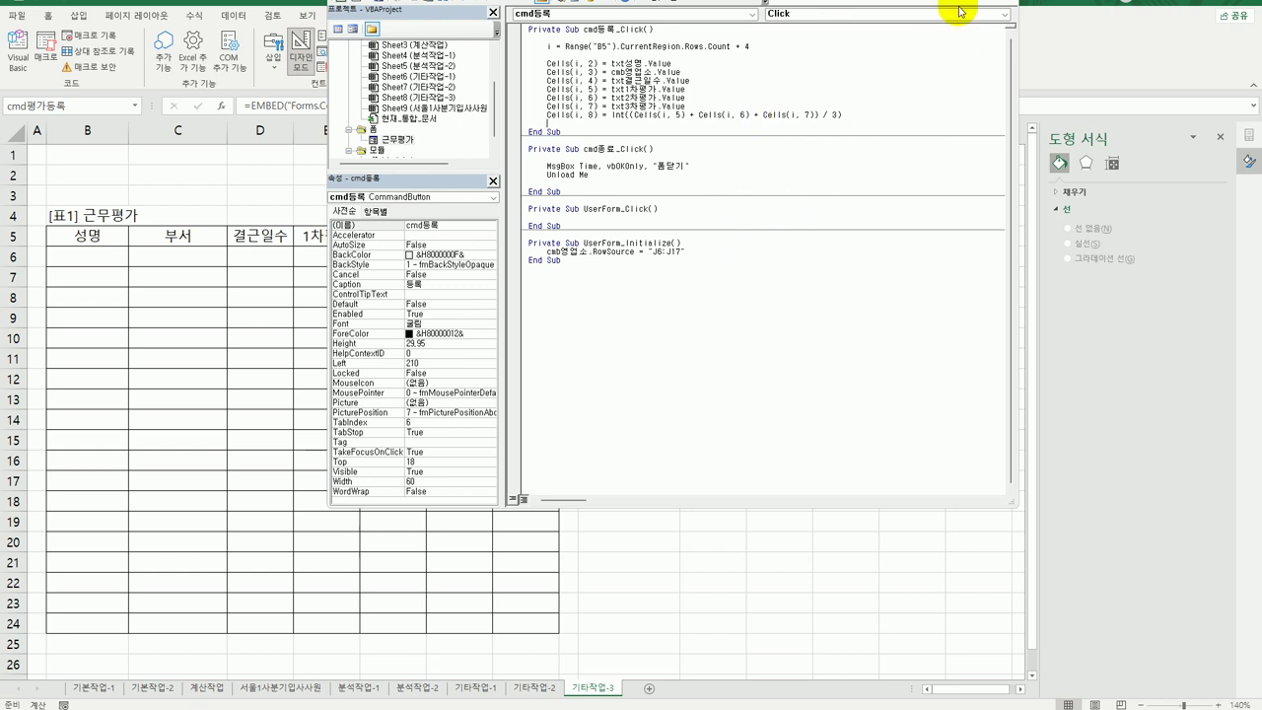
- Return to the worksheet, turn off design mode and open the 근무평가 form to check its 영업소 list
key(alt+q)
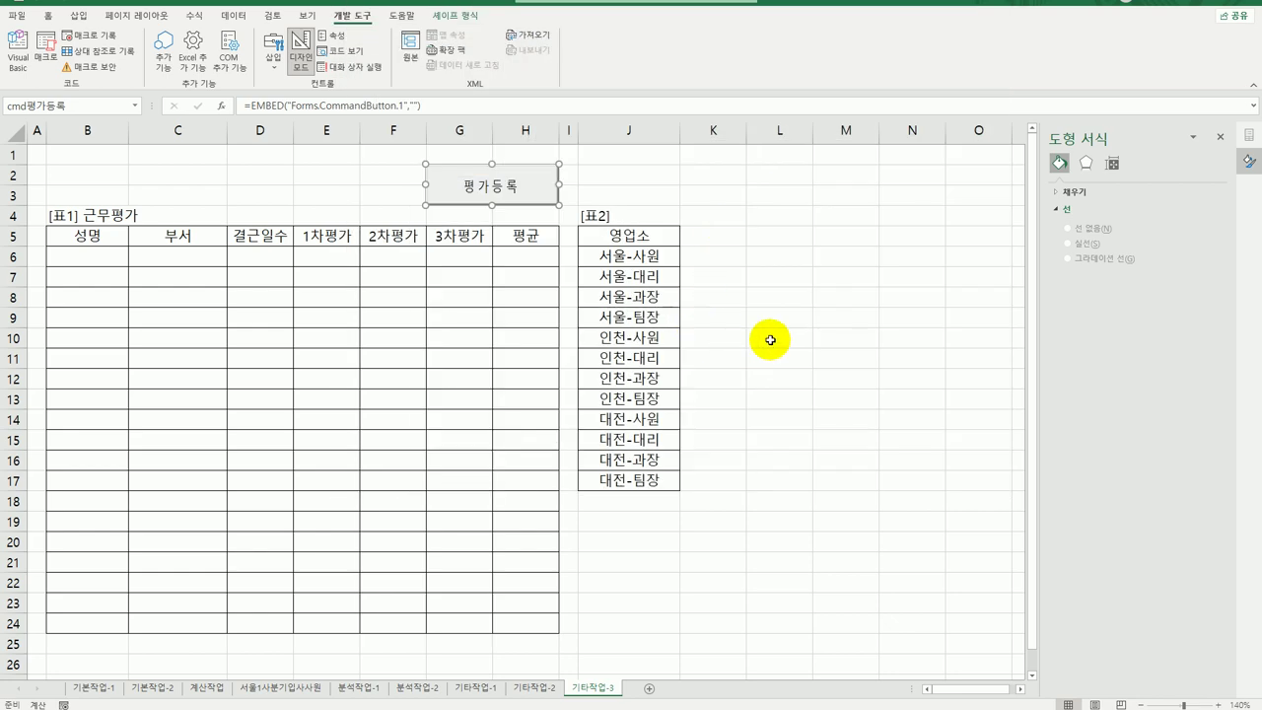
click(302, 62)
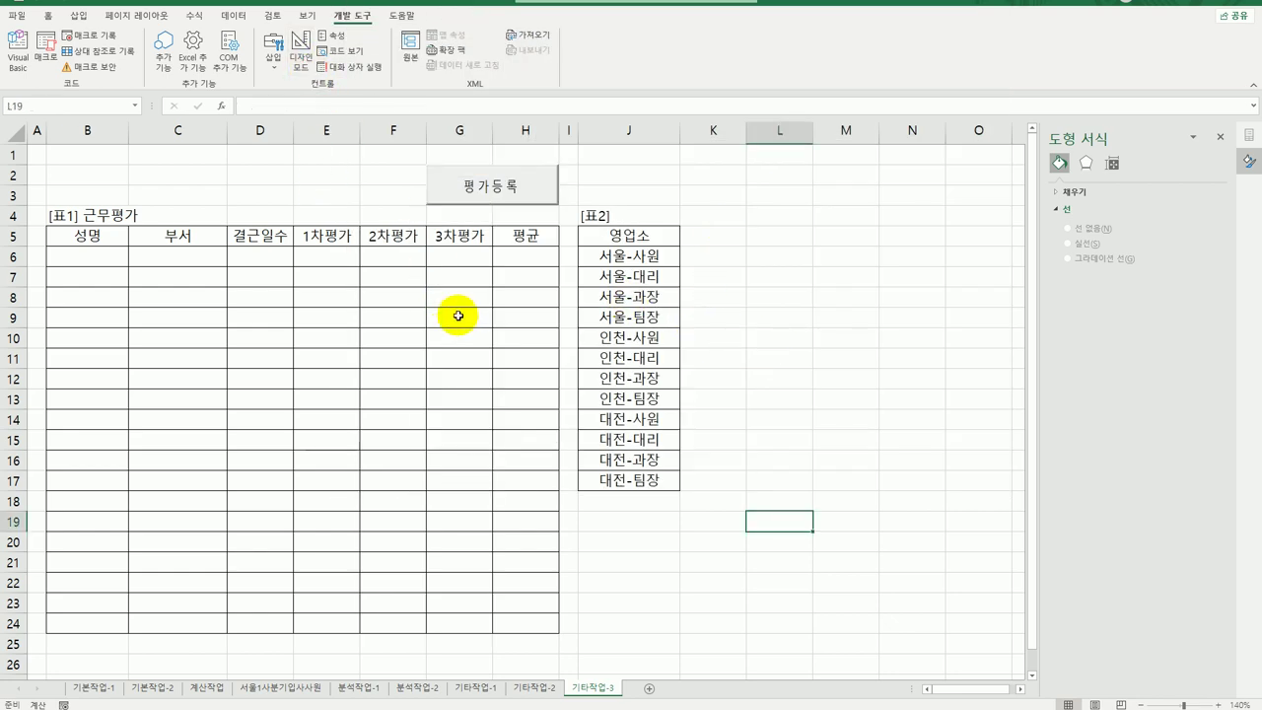
click(489, 190)
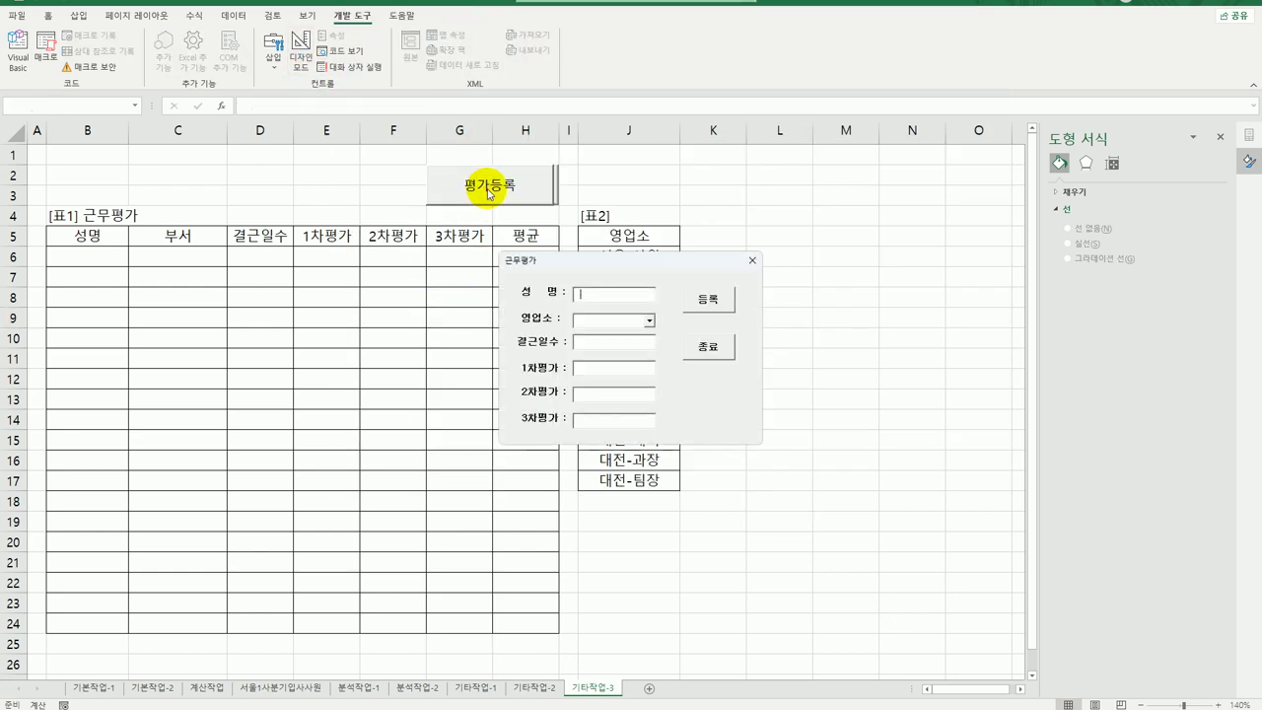
click(650, 321)
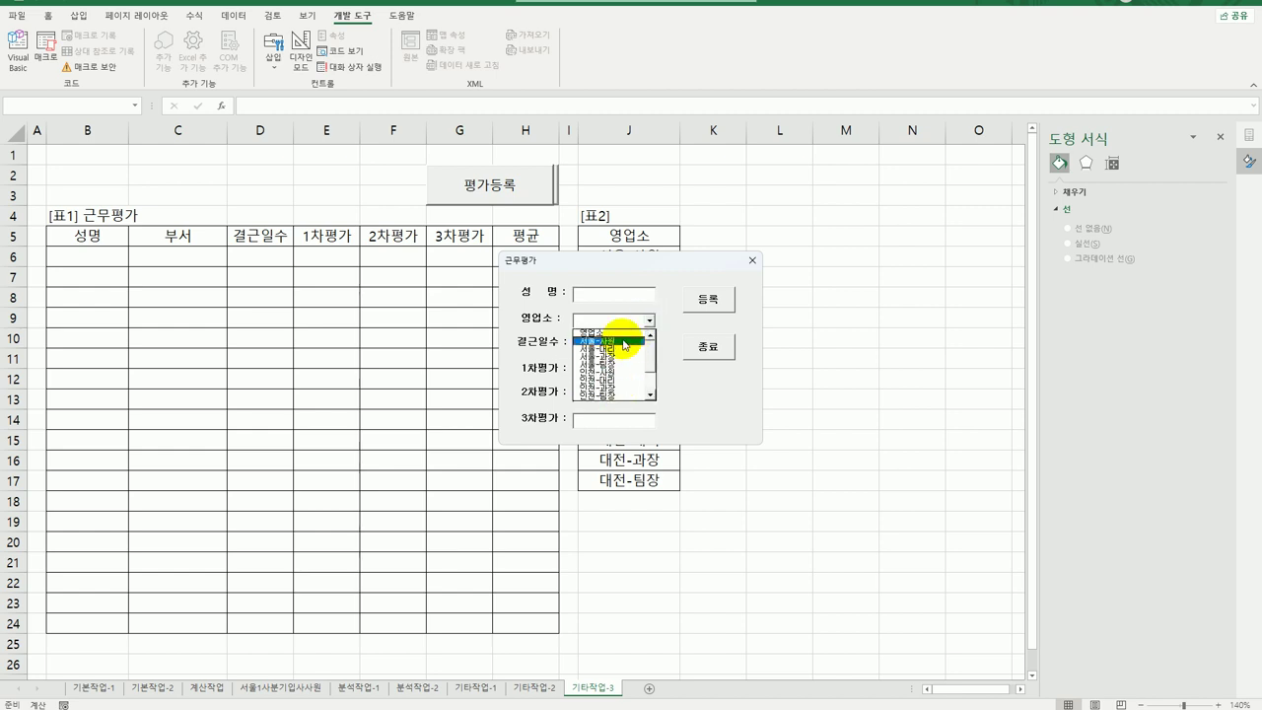
- Enter the employee's name in the form and choose 인천-사원 as the 영업소
click(606, 296)
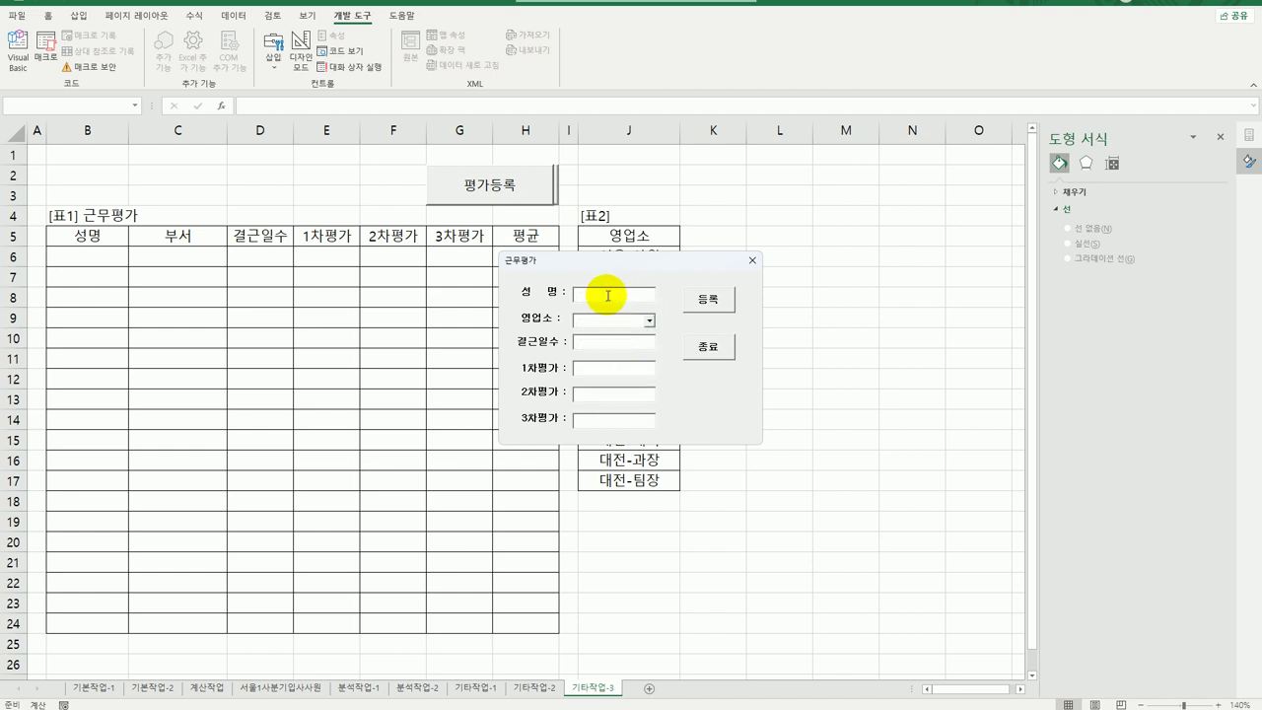
text(홍길동)
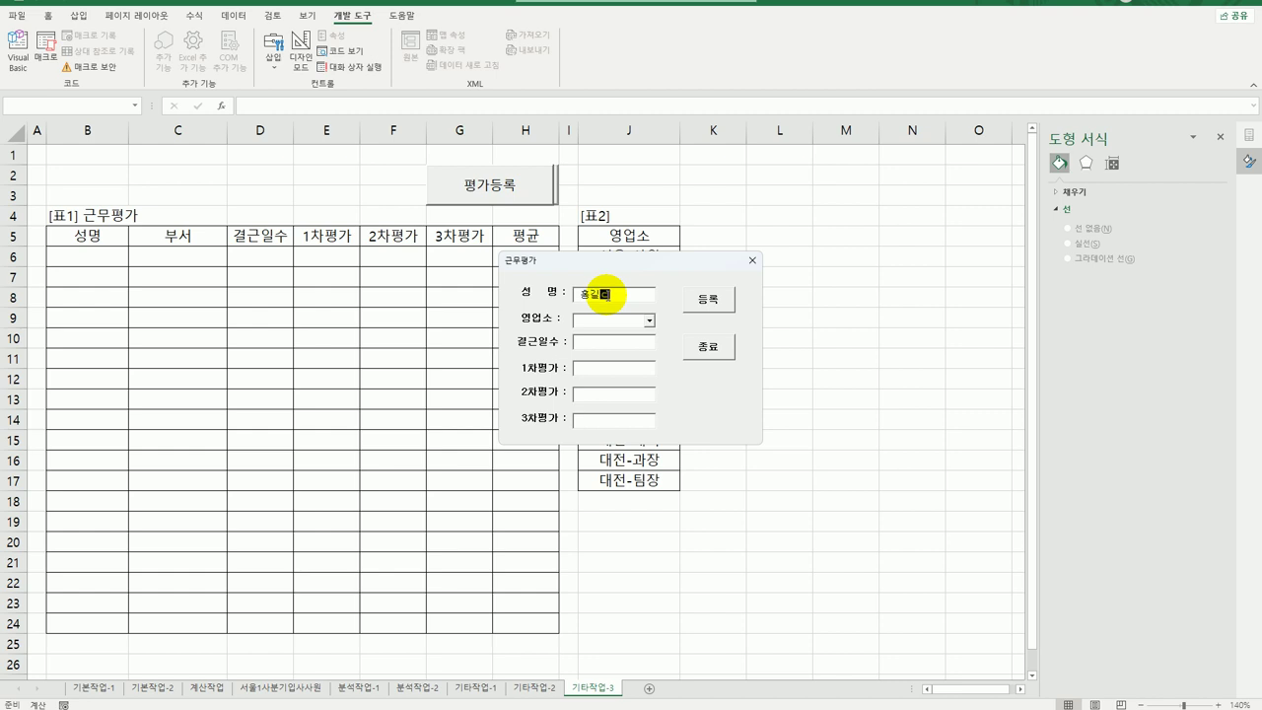
click(650, 319)
click(637, 361)
- Enter 2 for 결근일수 and 80, 90 and 80 for the 1차, 2차 and 3차평가, and register the entry
click(629, 349)
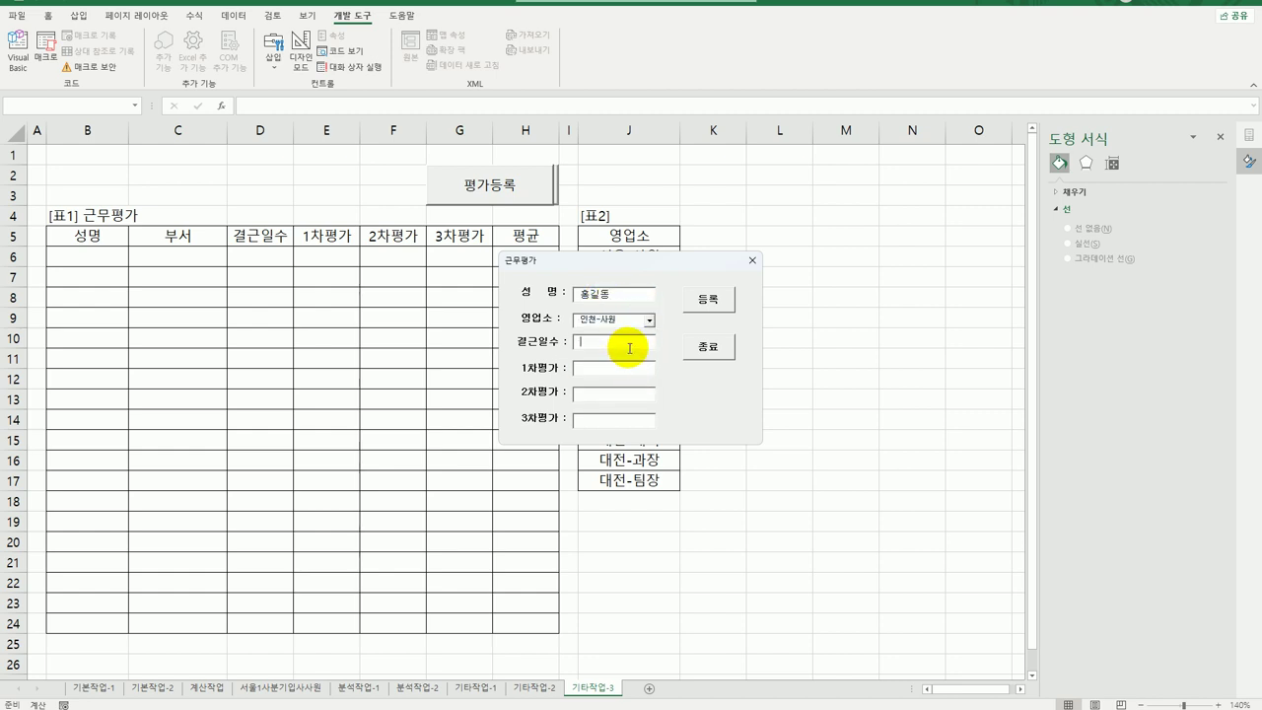
text(2)
click(622, 367)
text(80)
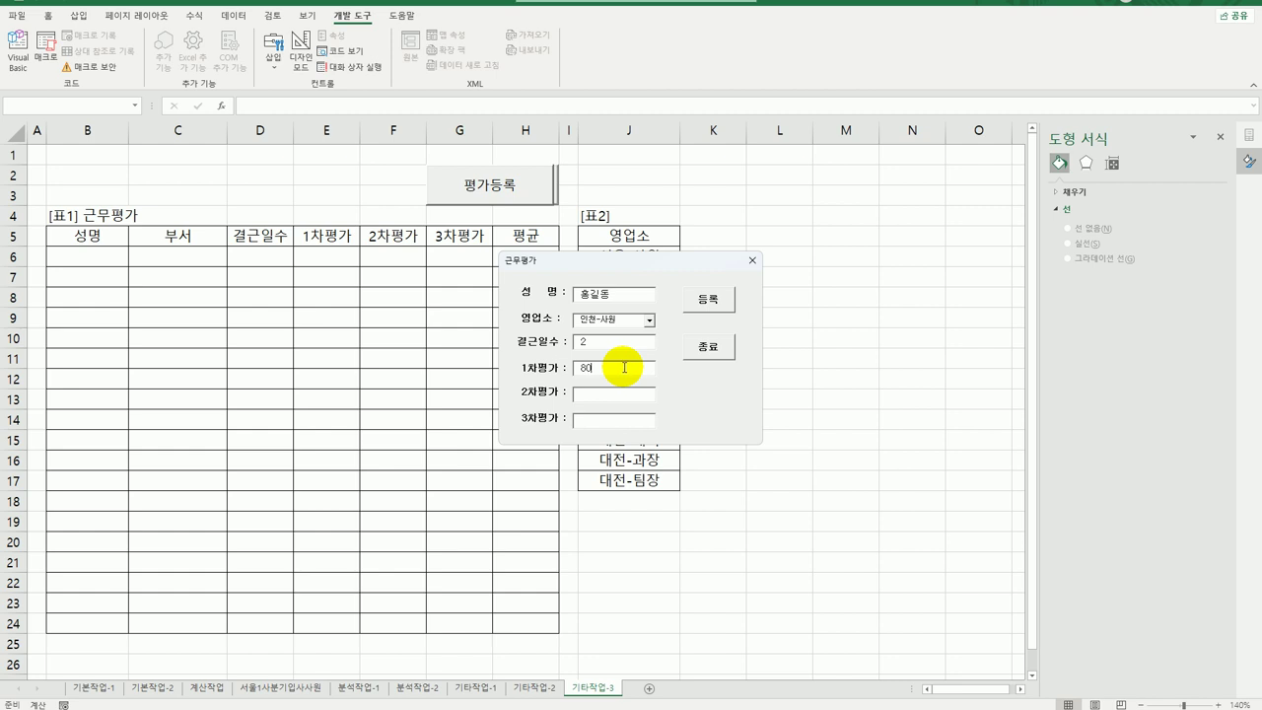
text(90)
key(Tab)
text(80)
click(710, 301)
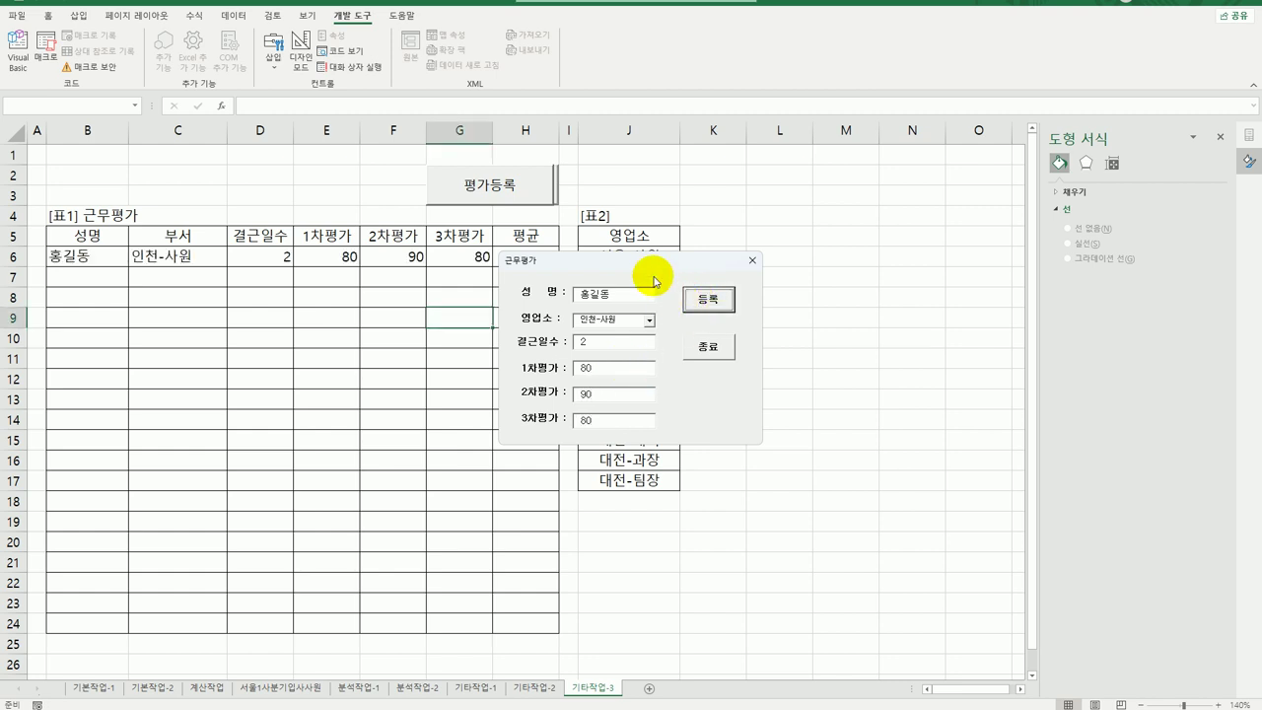
- Move the 근무평가 form clear of the table's average column and close the form through its own exit procedure
drag(649, 268, 767, 235)
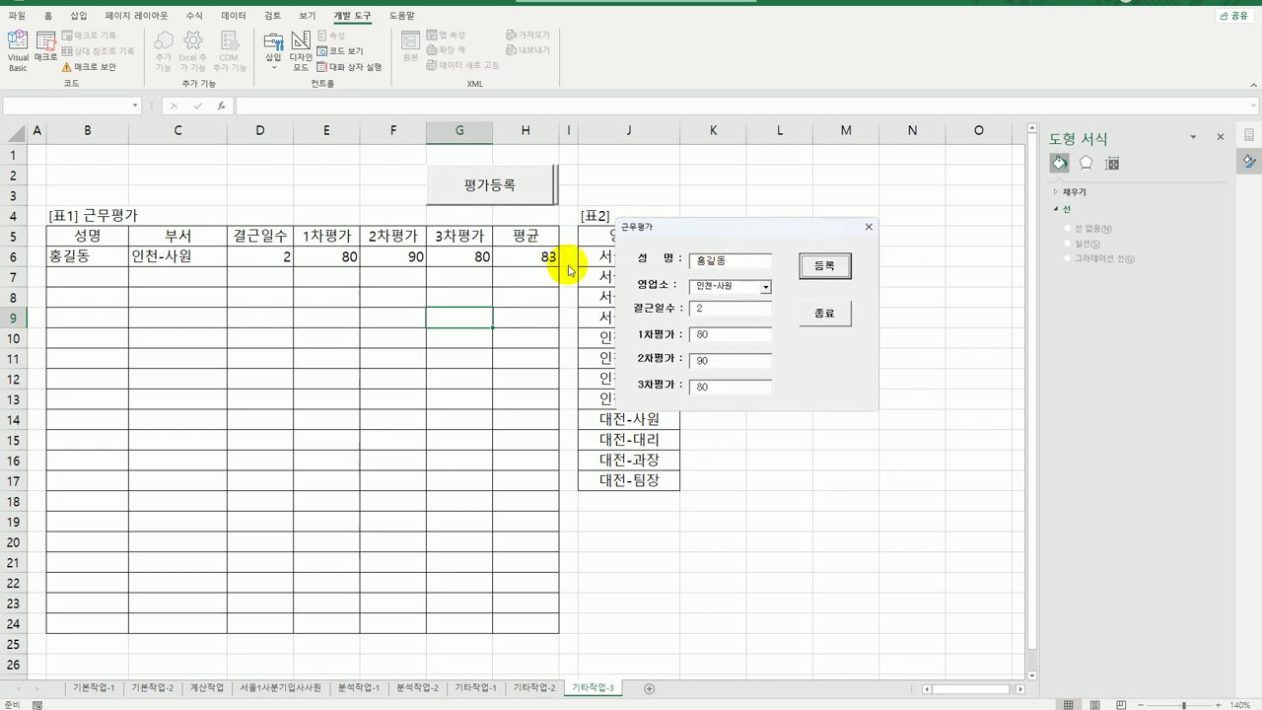
click(828, 316)
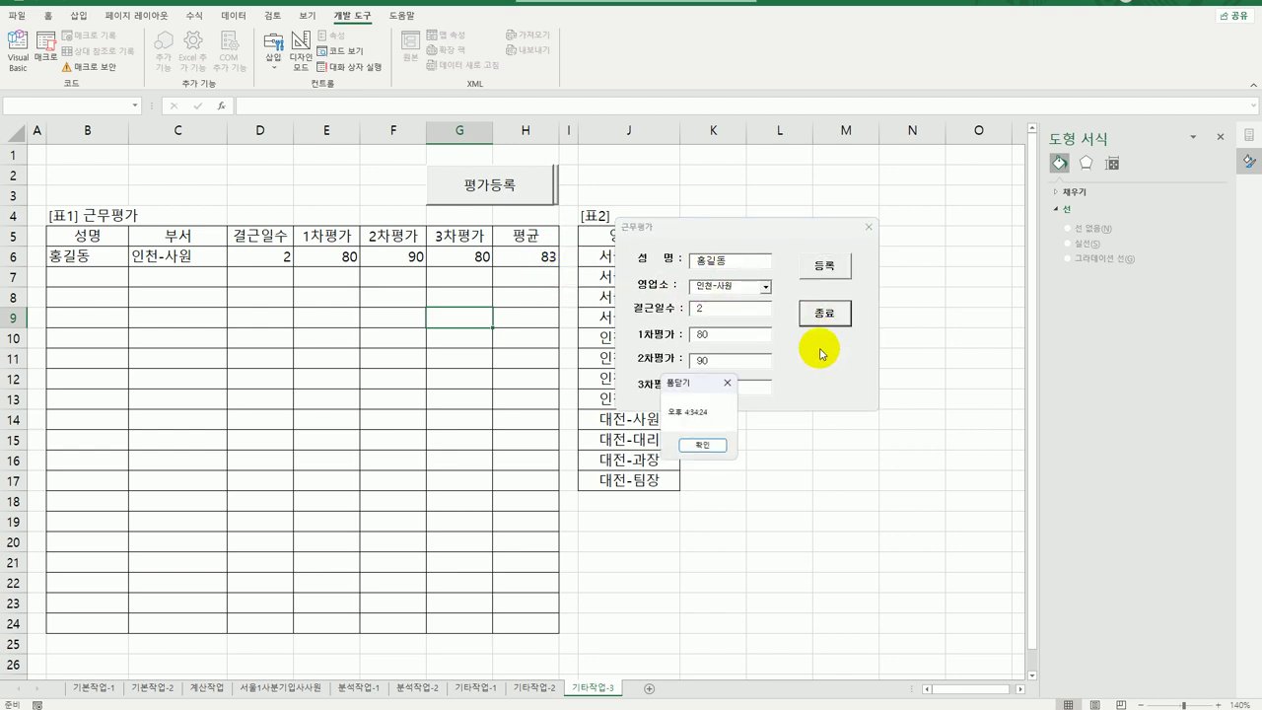
click(698, 446)
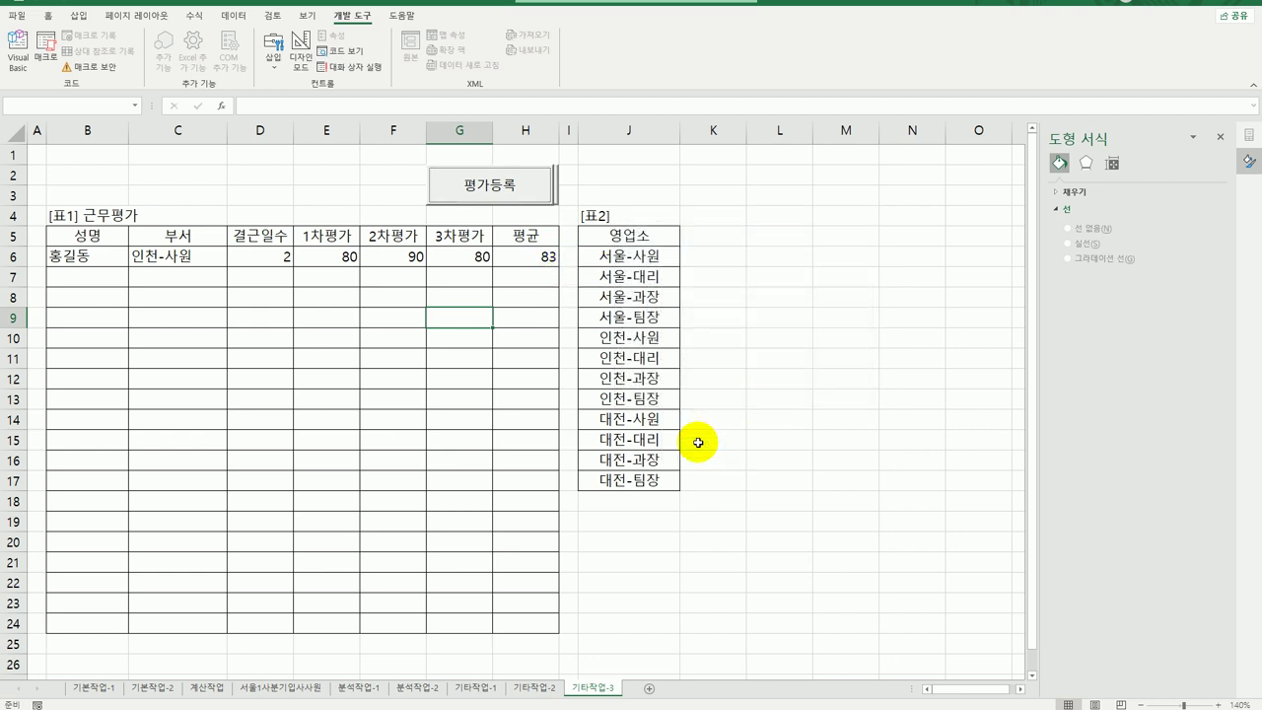
click(764, 376)
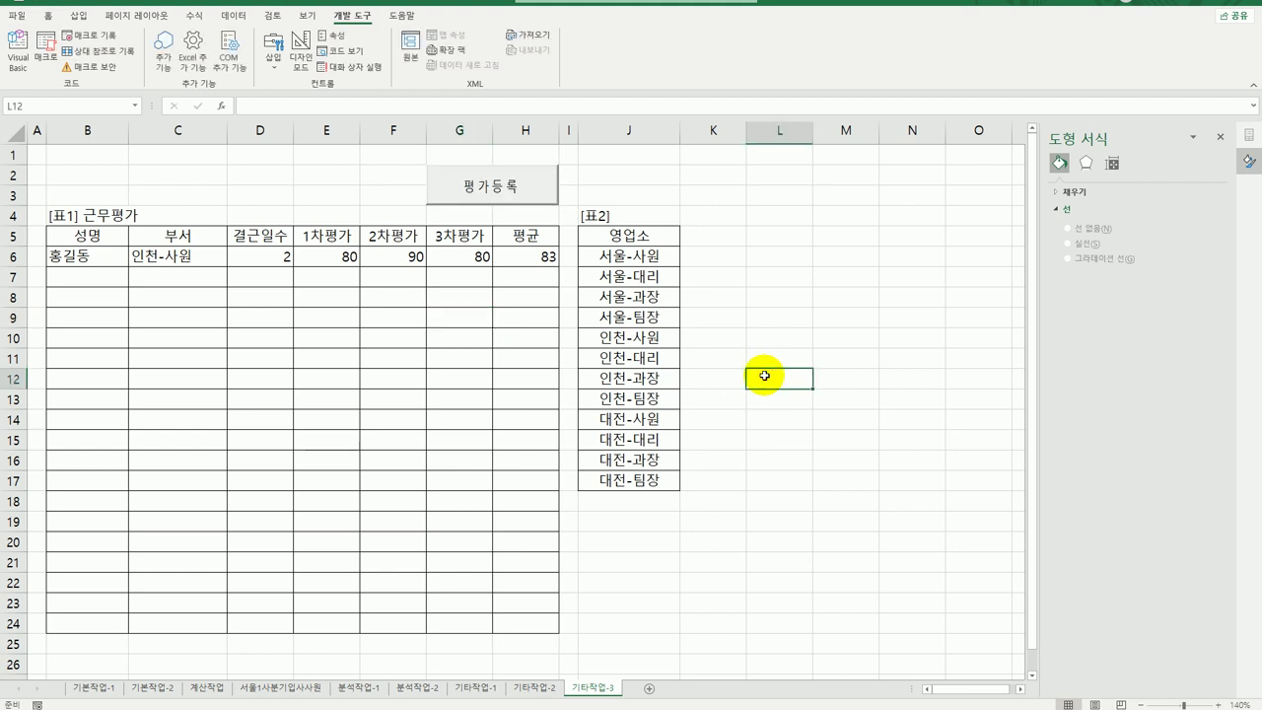